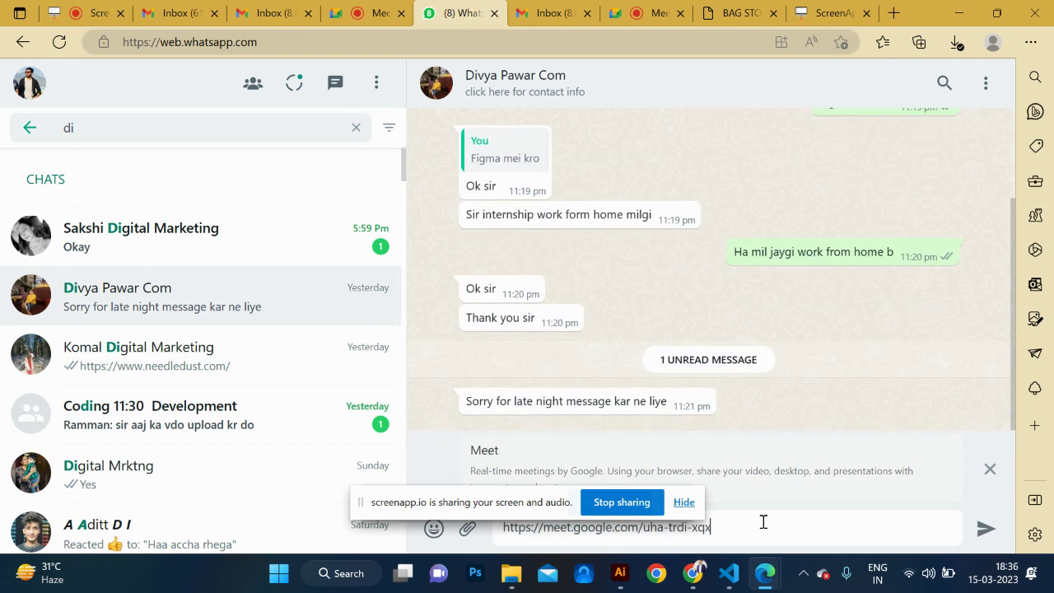
Send the pasted Google Meet link in the WhatsApp chat, then switch to the ScreenApp dashboard.
key(Return)
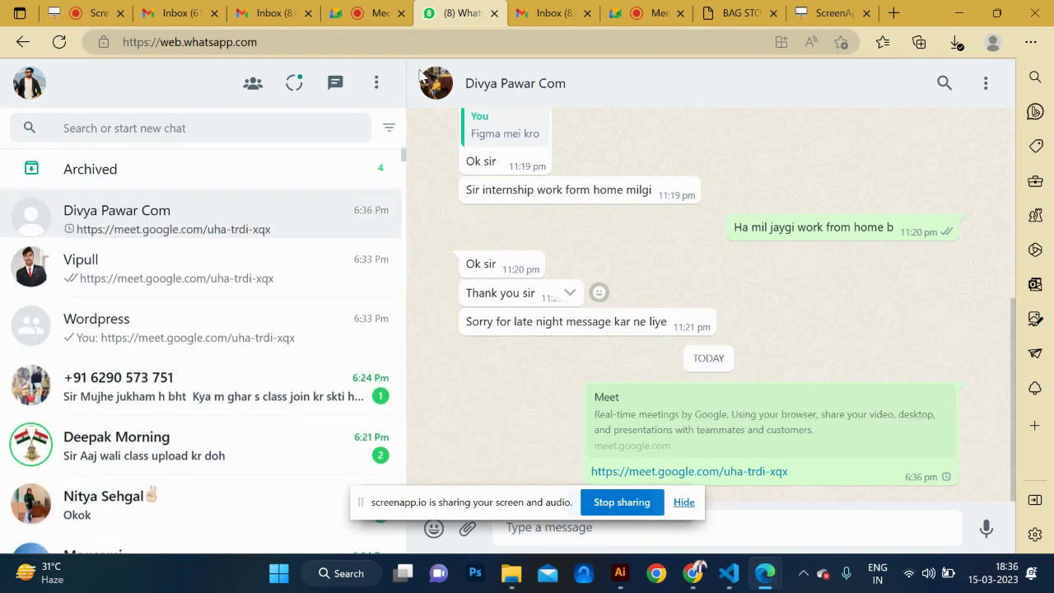
click(815, 15)
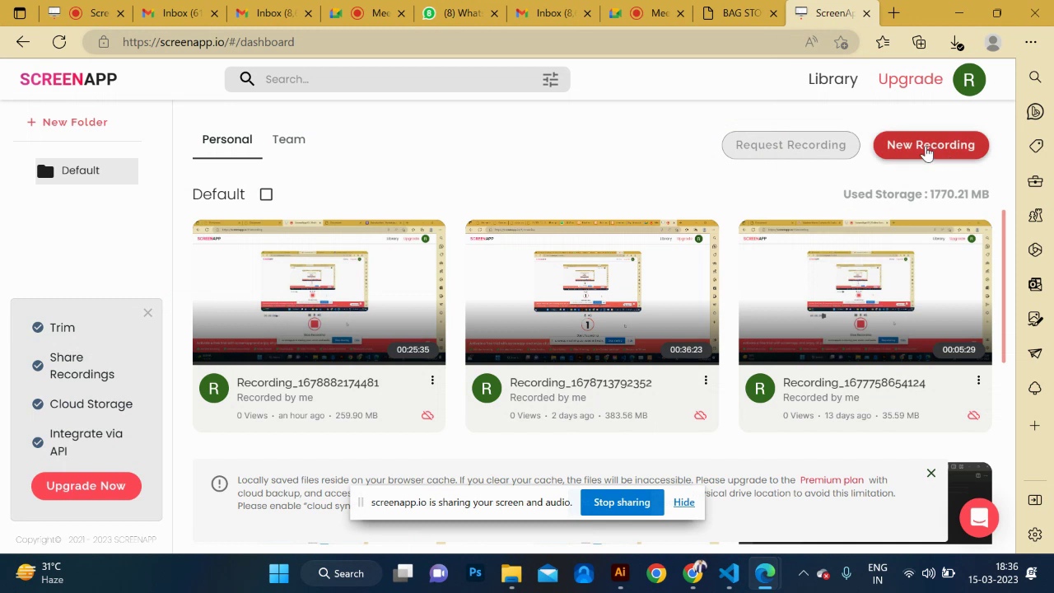
Begin a new ScreenApp recording, cancel the share prompt, and close the ScreenApp tab.
click(952, 148)
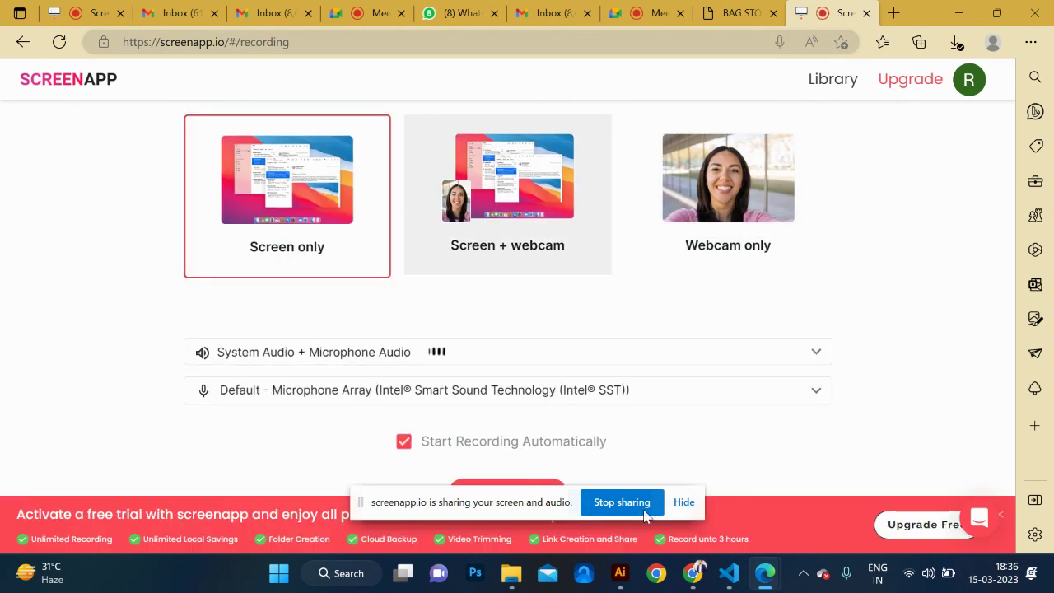
click(517, 485)
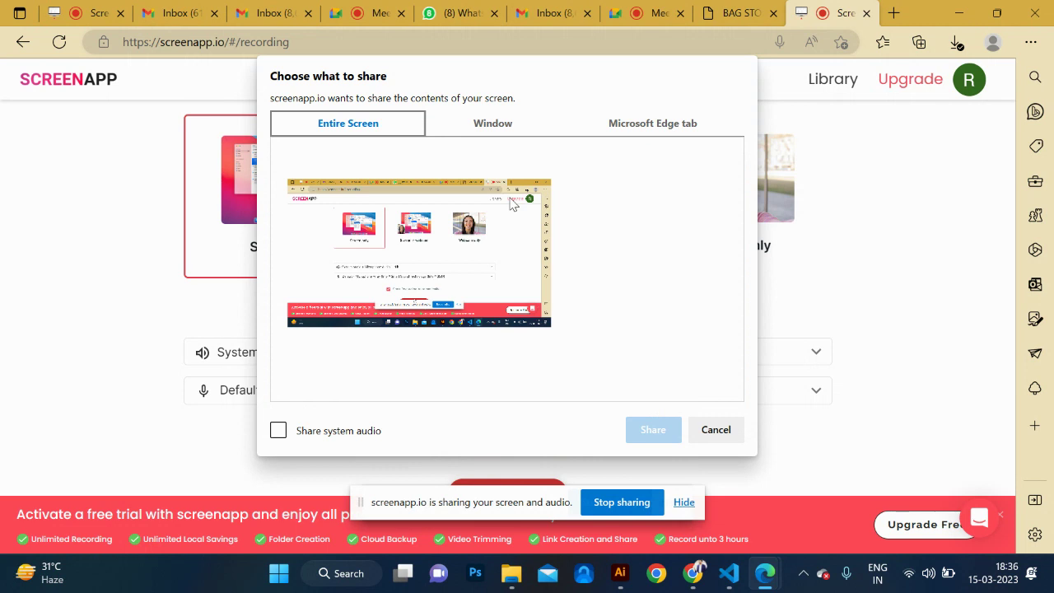
click(723, 430)
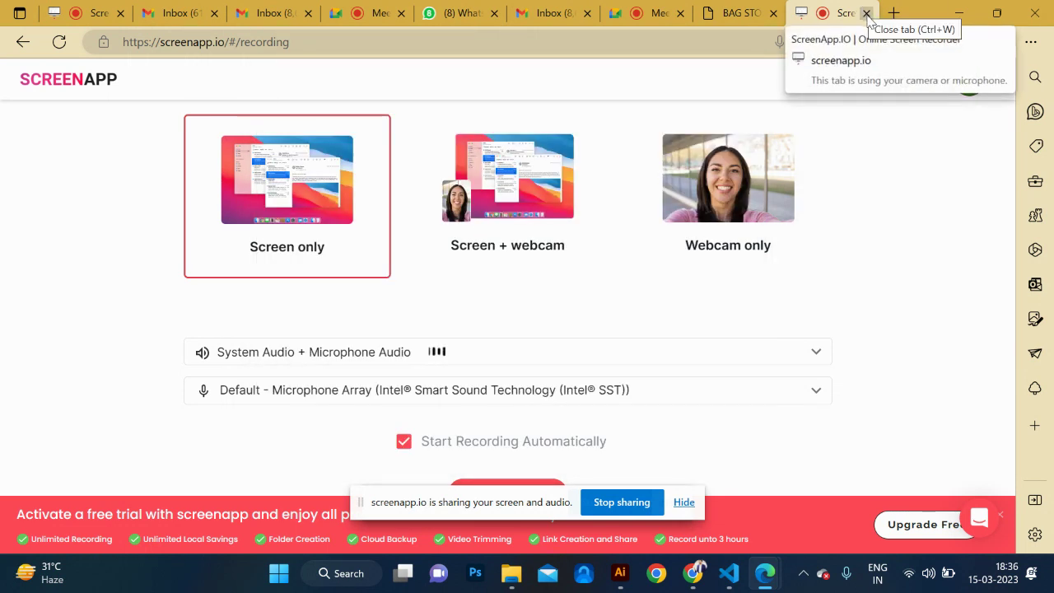
click(866, 13)
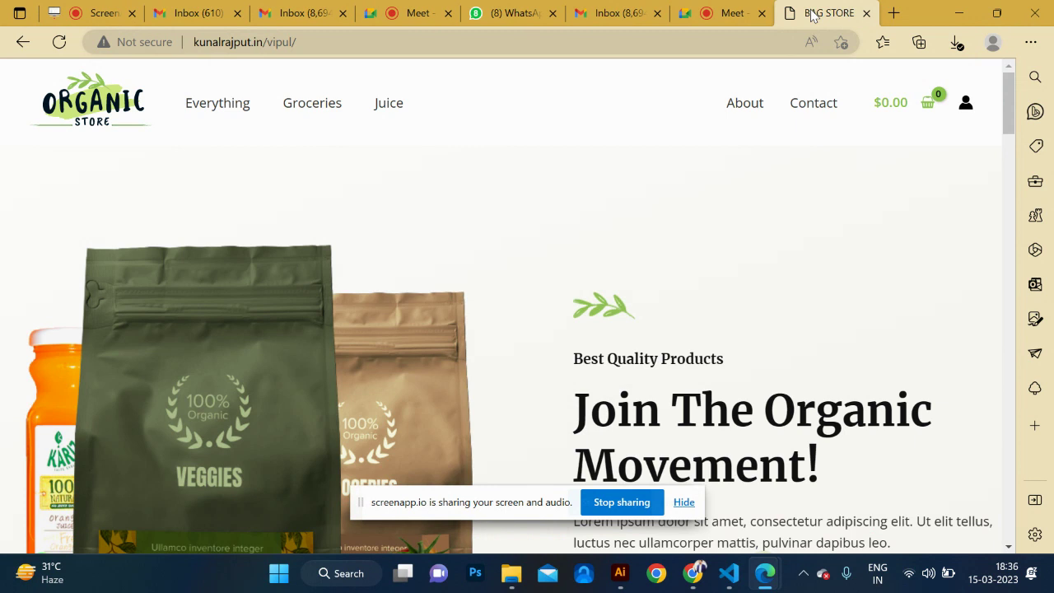
Scroll through the Organic Store homepage to look it over.
scroll(625, 271, down, 15)
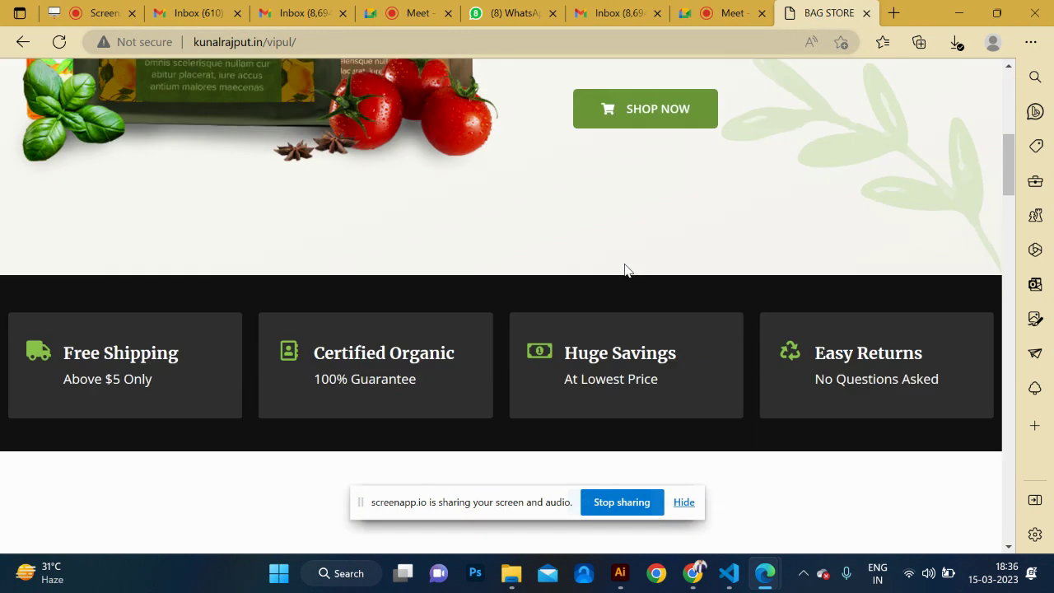
scroll(625, 271, up, 3)
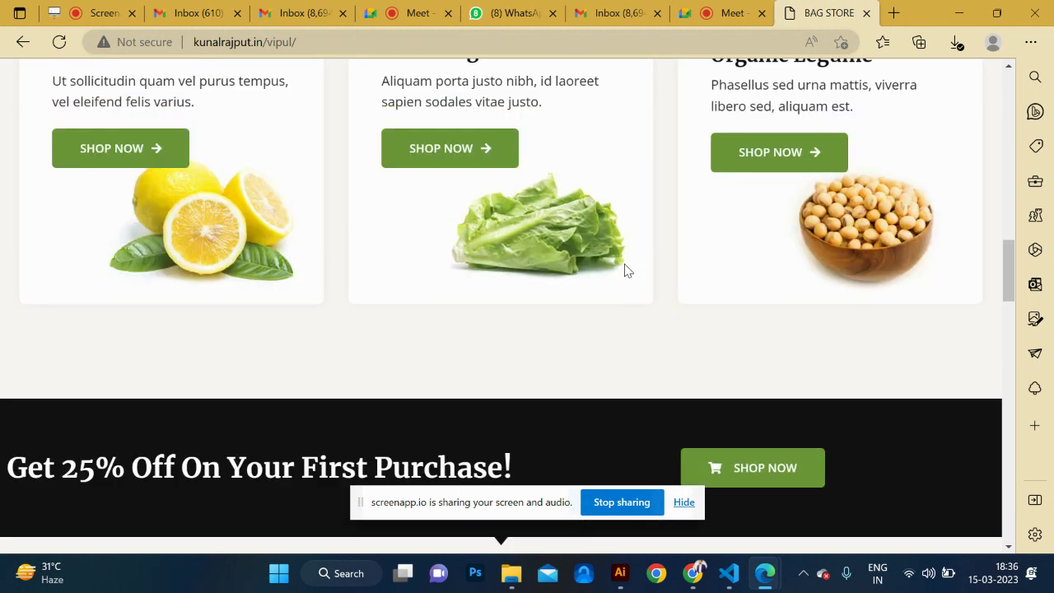
scroll(283, 301, up, 10)
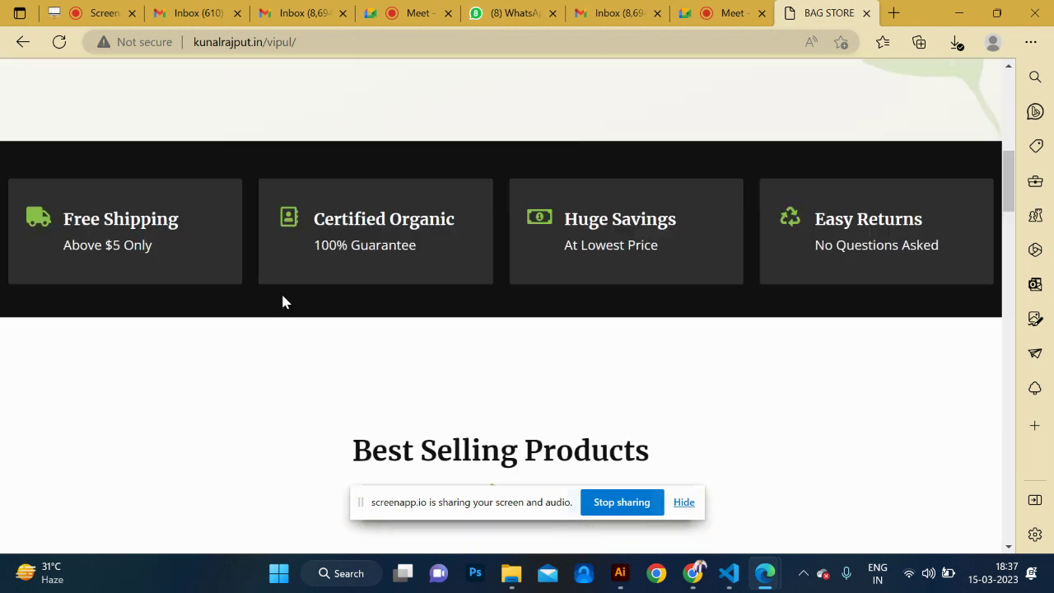
scroll(283, 302, down, 5)
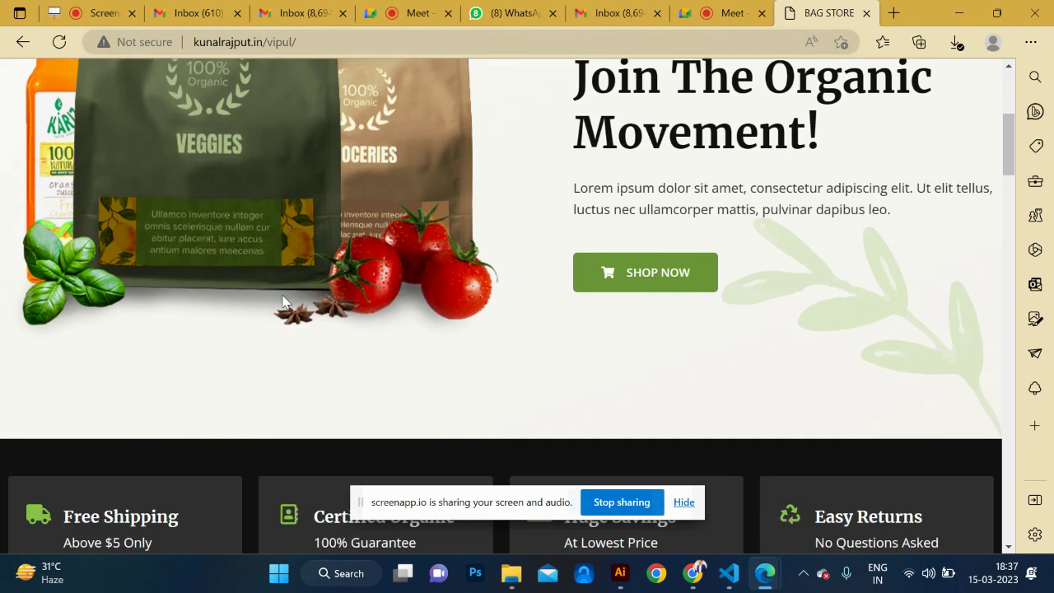
scroll(282, 301, up, 1)
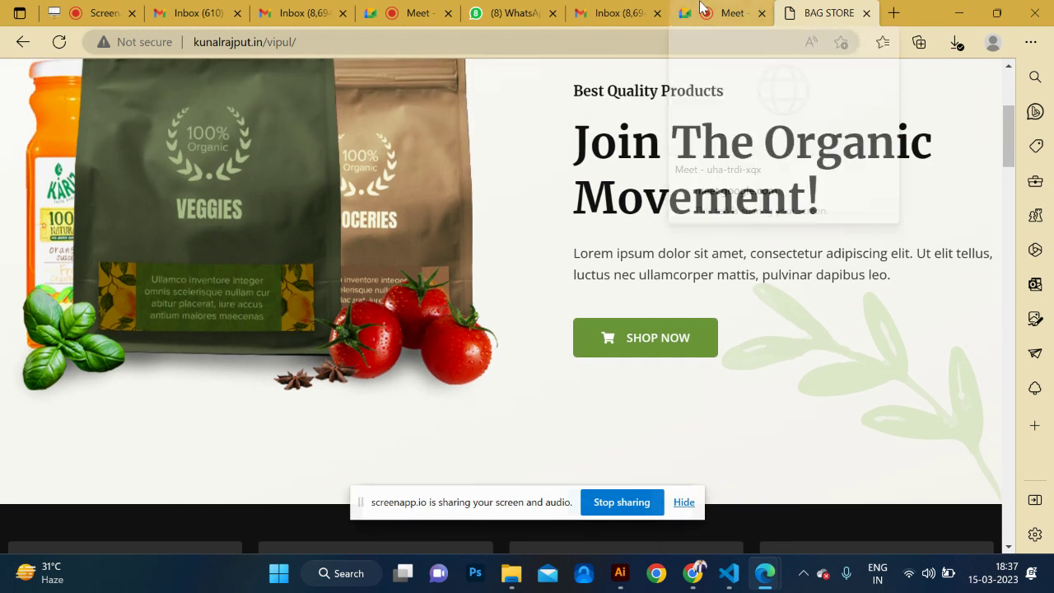
Admit the waiting participant into the Meet call and return to the store homepage's top.
click(700, 11)
click(679, 154)
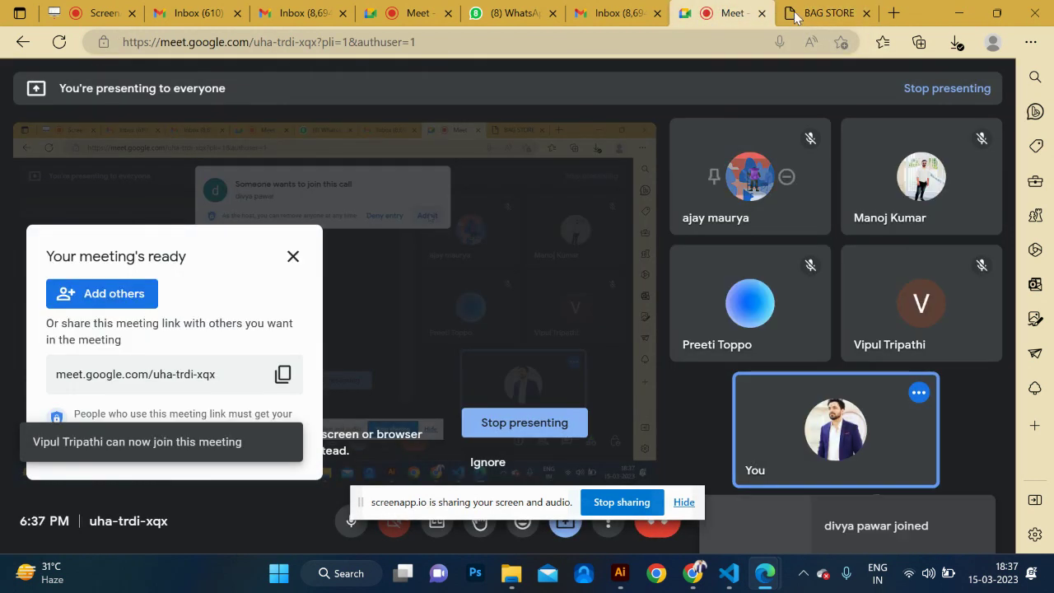
click(824, 12)
scroll(489, 265, up, 3)
scroll(489, 265, down, 7)
scroll(489, 265, up, 1)
scroll(489, 265, up, 5)
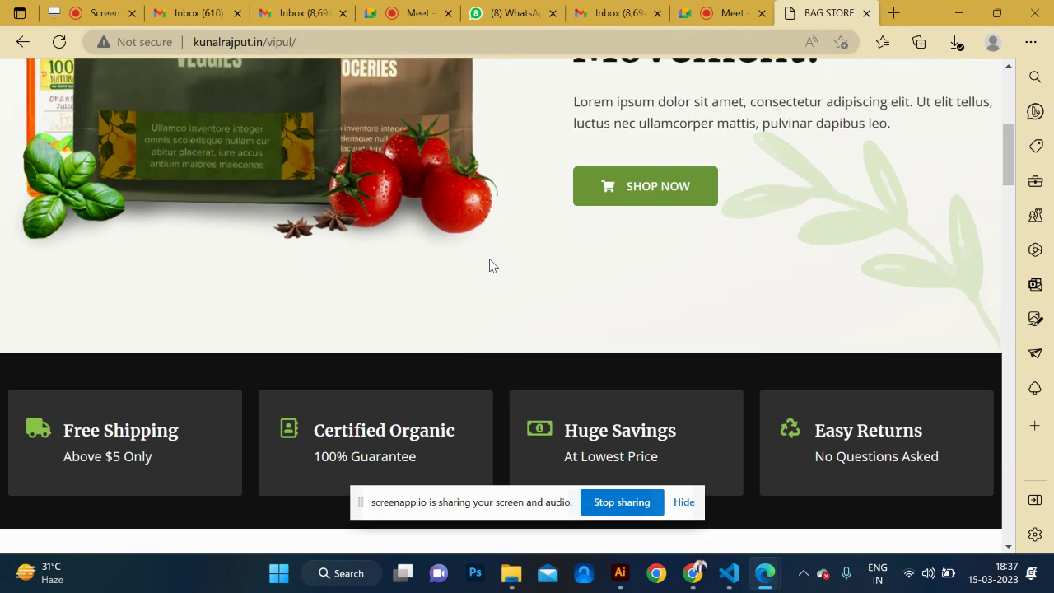
scroll(489, 265, up, 1)
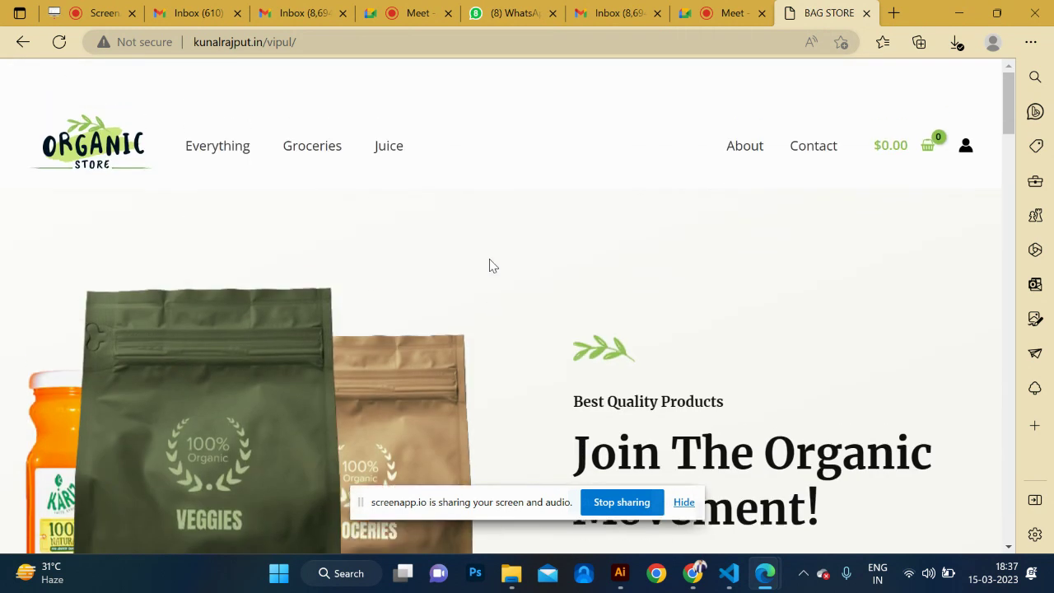
Open the ChatGPT login page at chat.openai.com in Chrome.
click(894, 14)
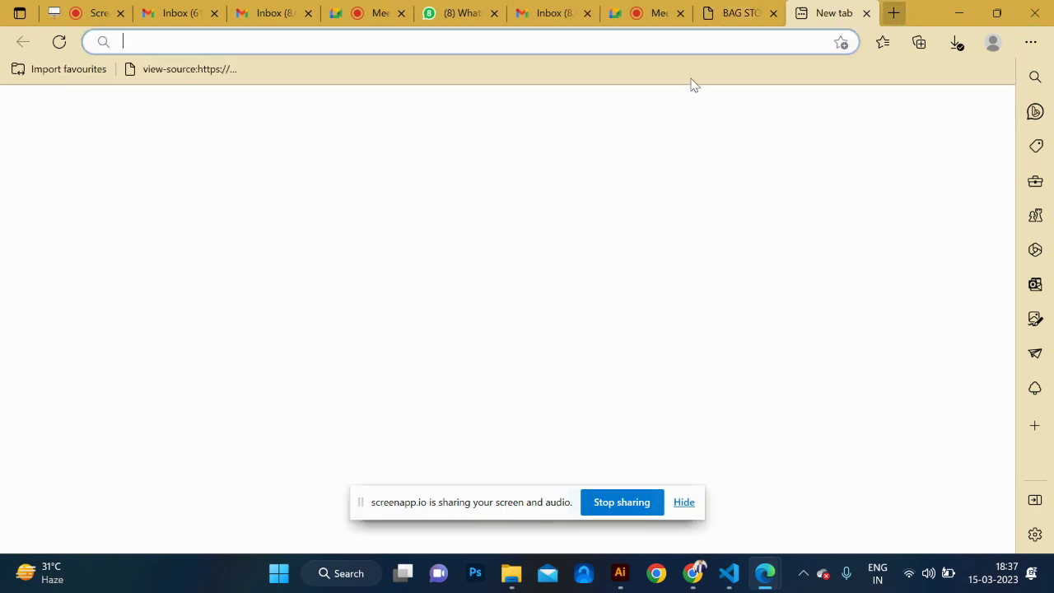
mouse_move(691, 583)
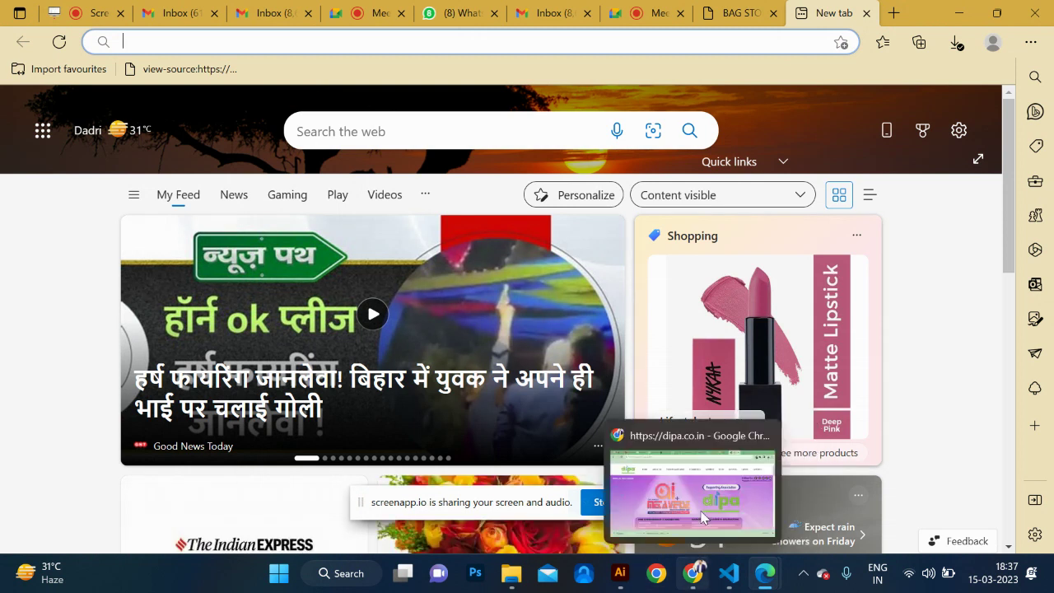
click(700, 512)
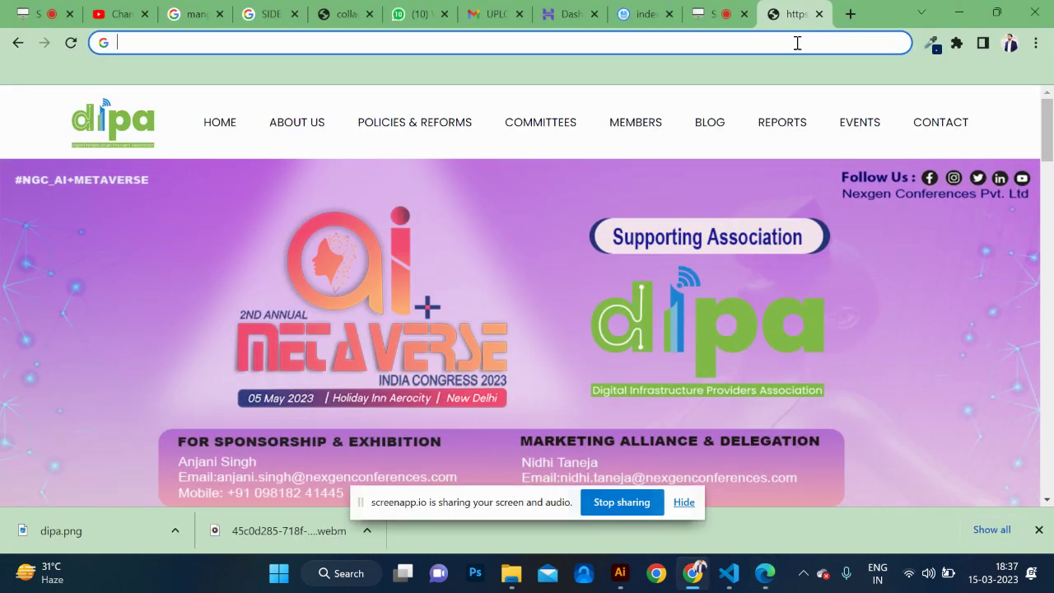
text(chat)
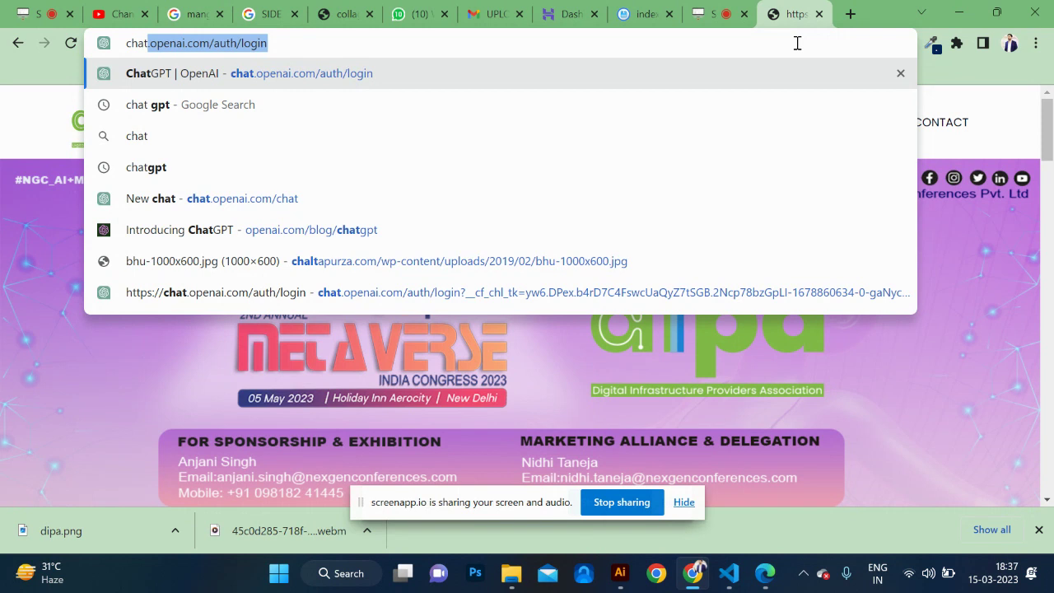
key(Return)
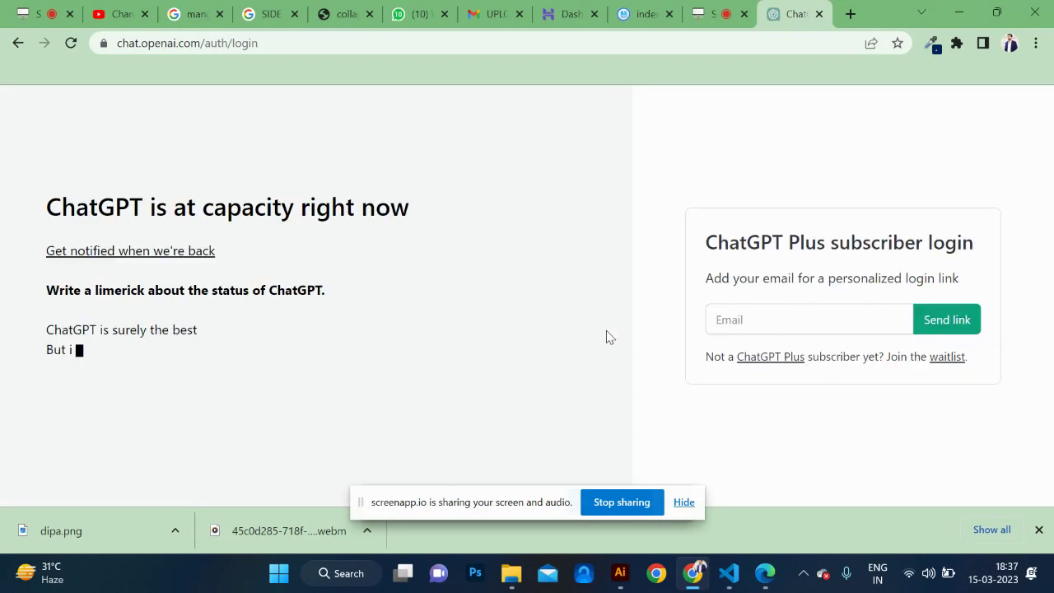
Remove auth/login from the URL and reload to reach an empty ChatGPT chat.
click(796, 319)
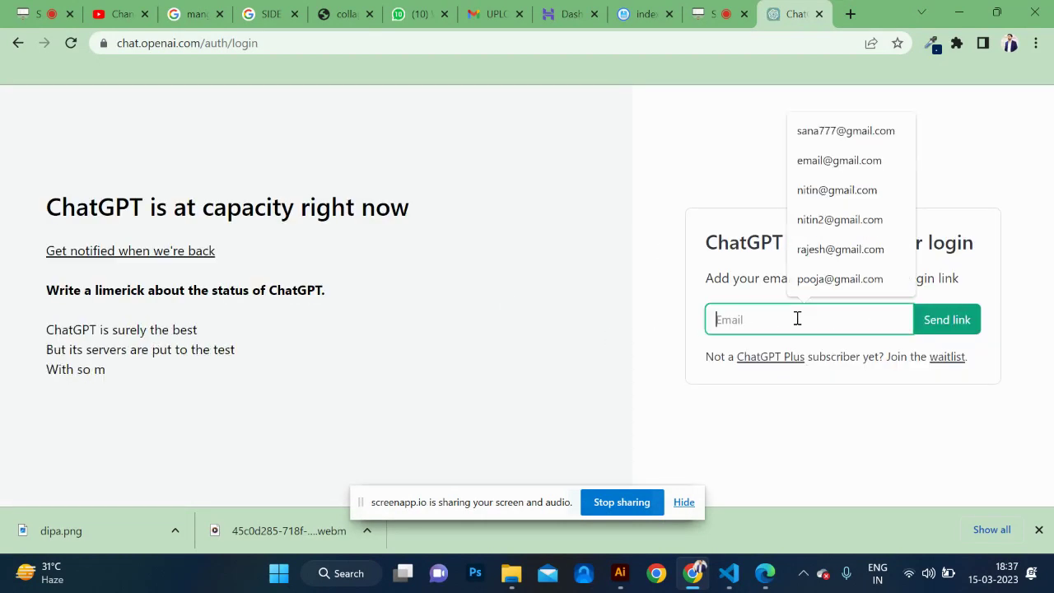
click(664, 294)
drag(204, 43, 811, 51)
key(BackSpace)
key(Return)
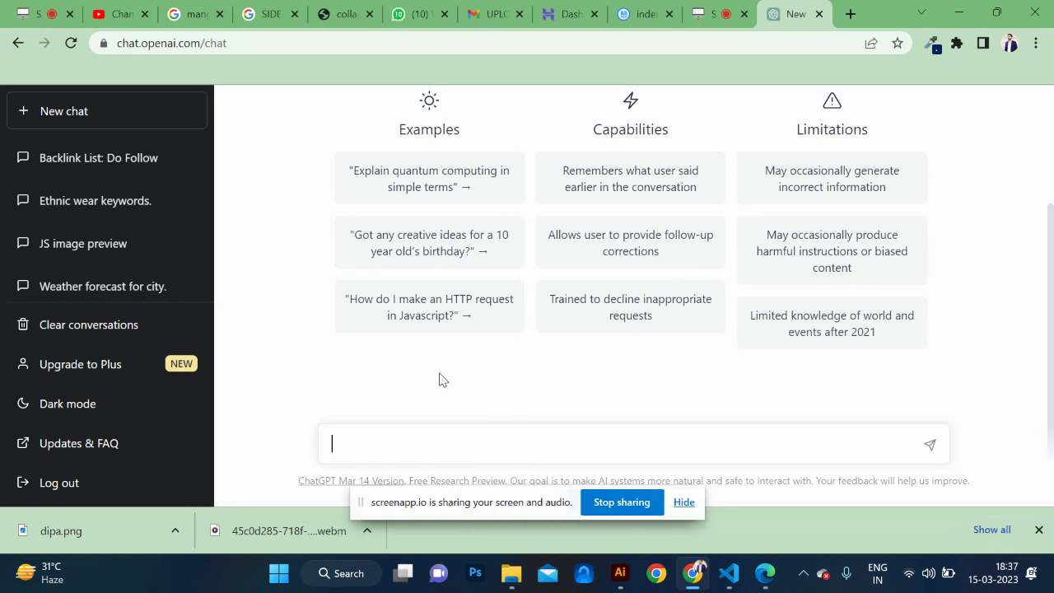
Dismiss the sharing notices and send 'create keywords for vegetable store' to ChatGPT.
click(684, 502)
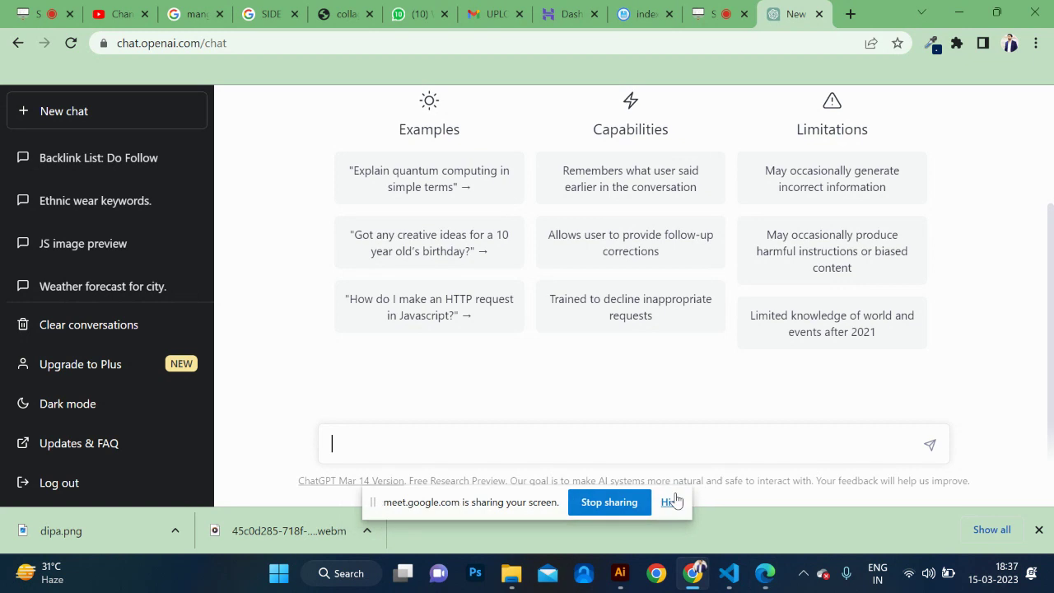
click(674, 502)
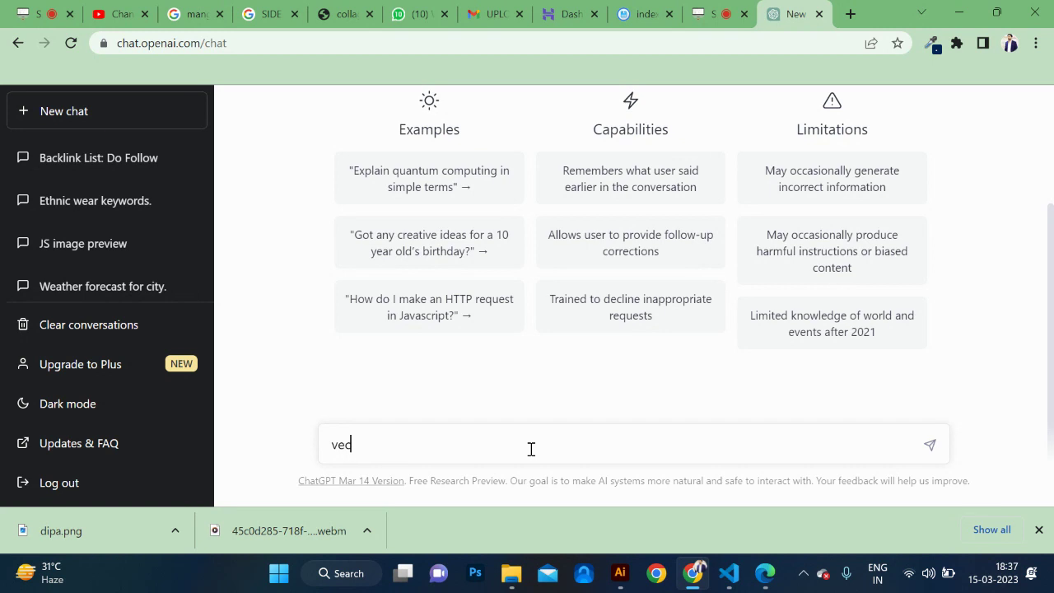
text(te vec)
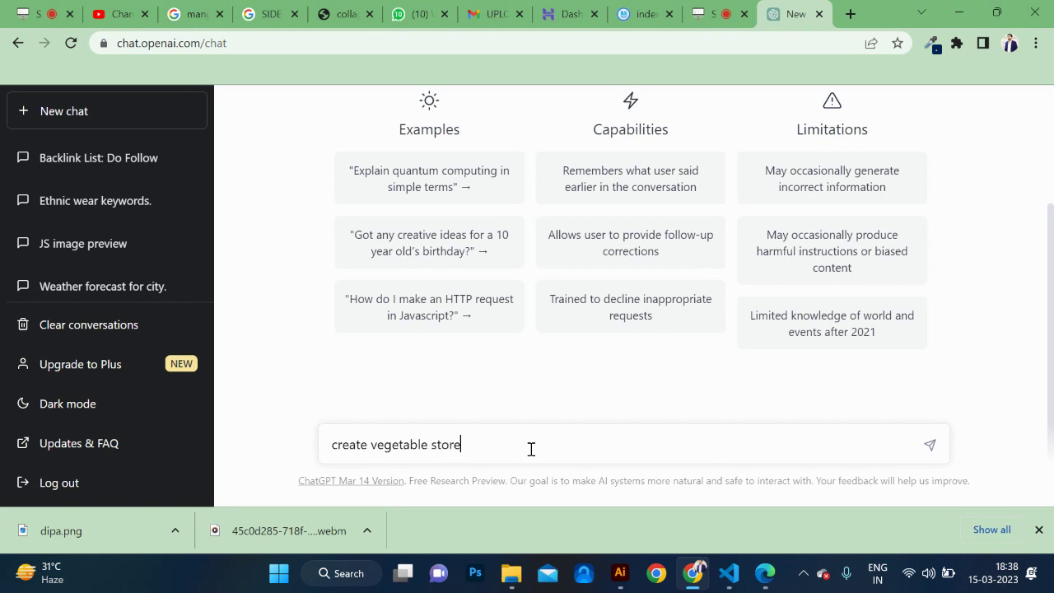
text(keywords)
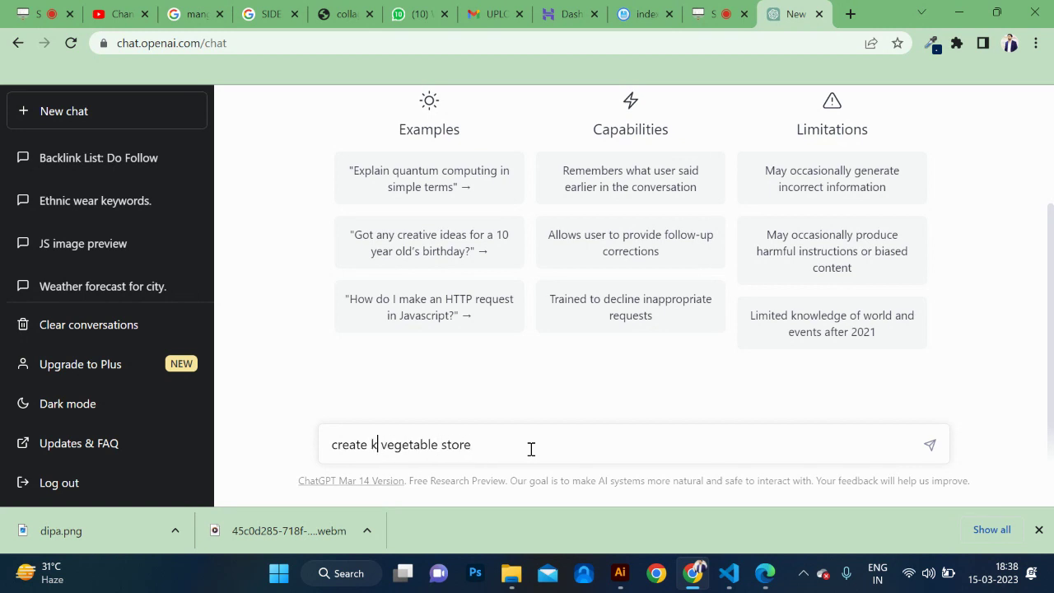
text( for)
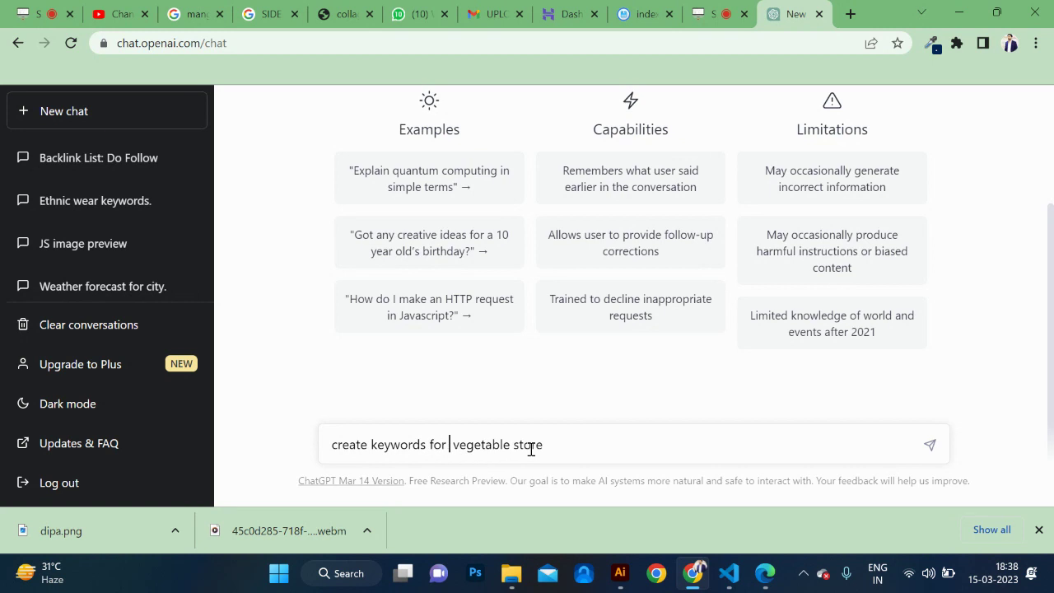
key(Delete)
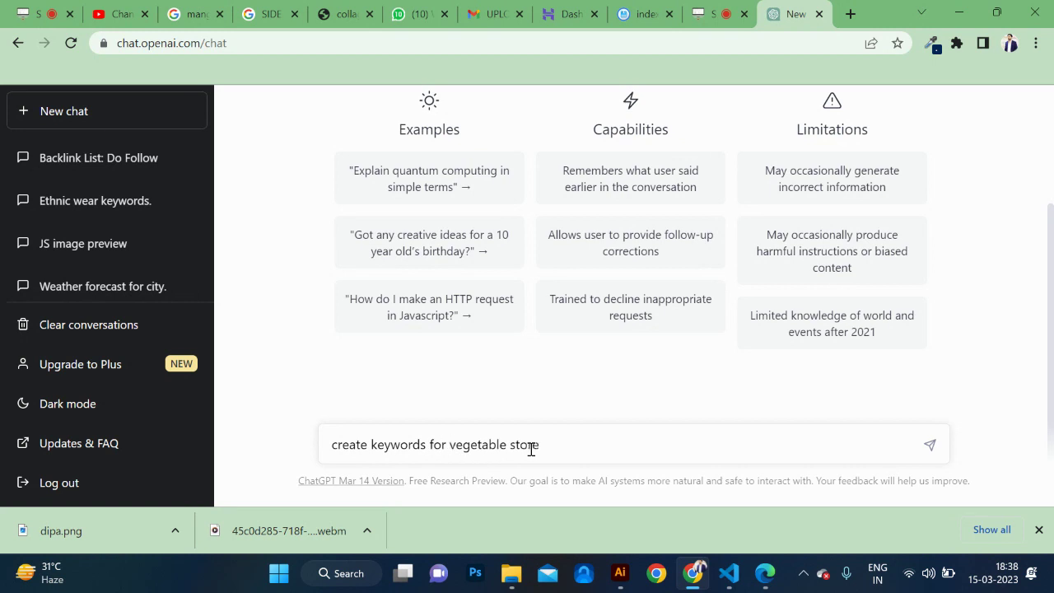
key(Return)
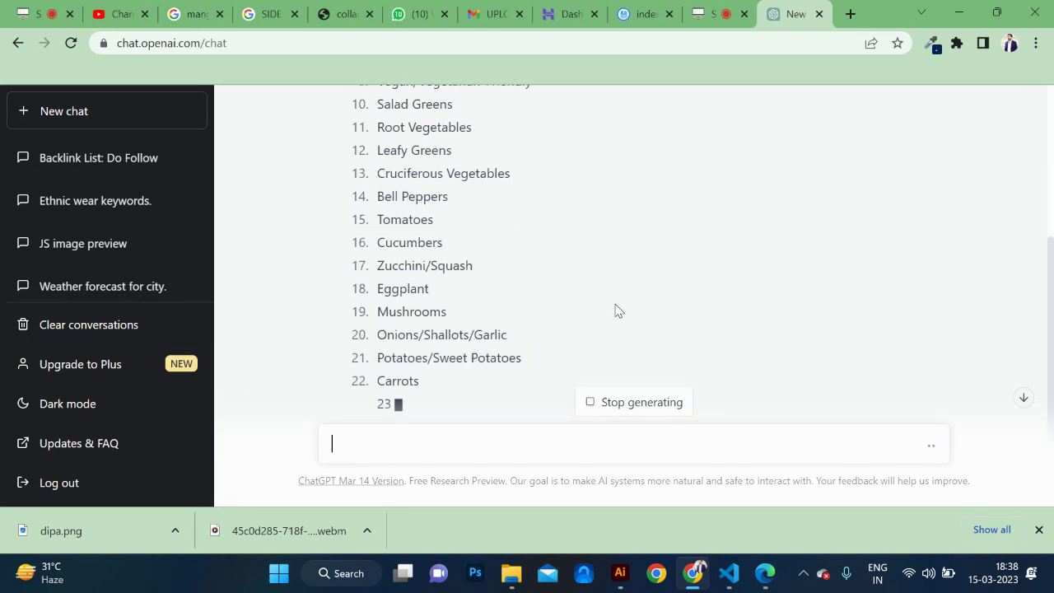
Stop the keyword reply and scroll back up to its first keyword.
click(643, 404)
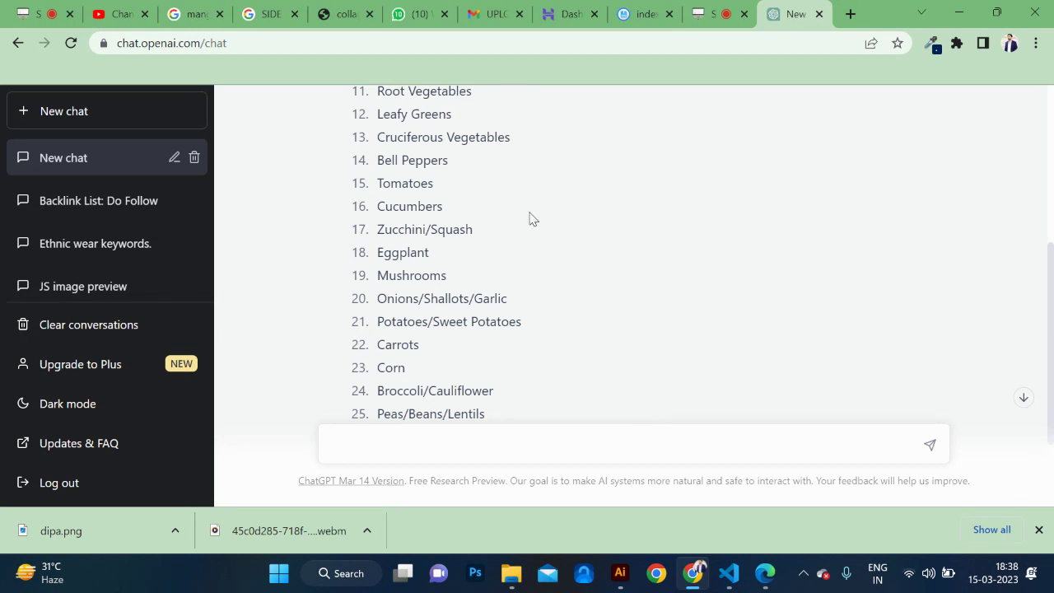
scroll(532, 220, up, 2)
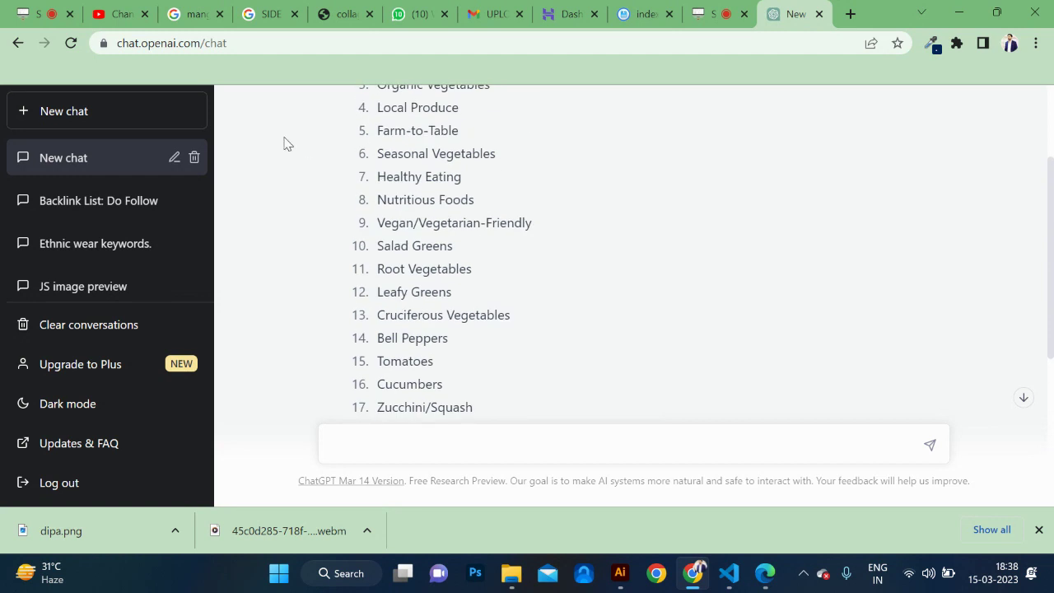
scroll(286, 143, up, 2)
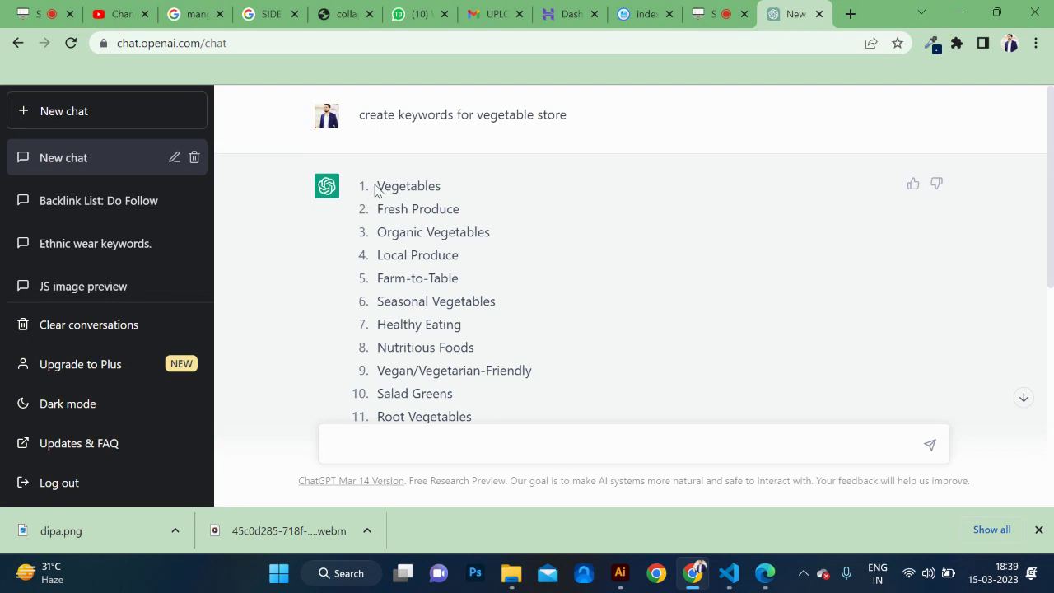
Select the keyword list from Vegetables to Herbs and admit the waiting Meet participant.
drag(376, 185, 542, 423)
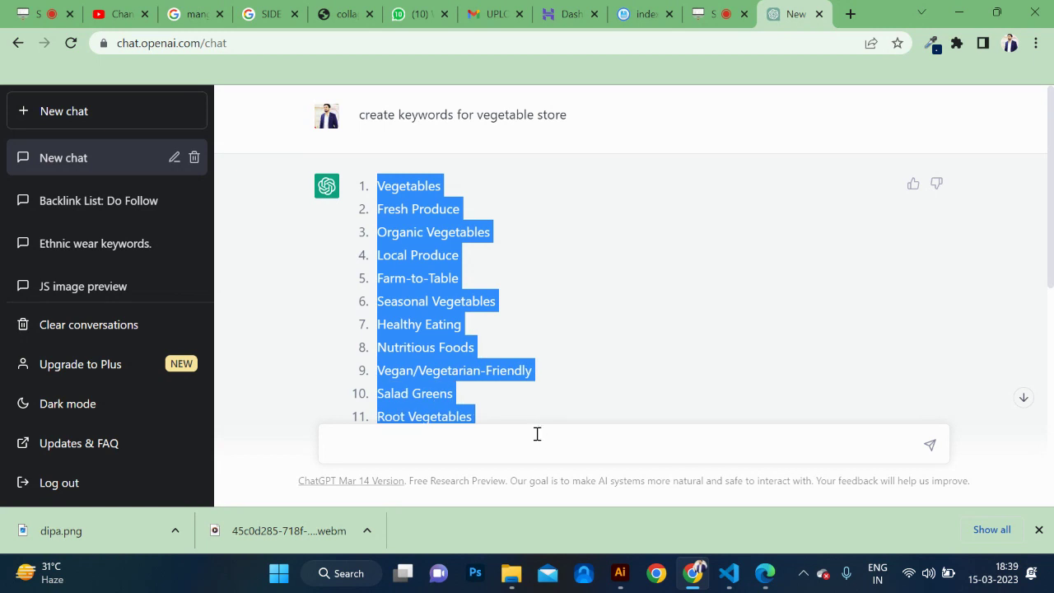
scroll(573, 317, down, 2)
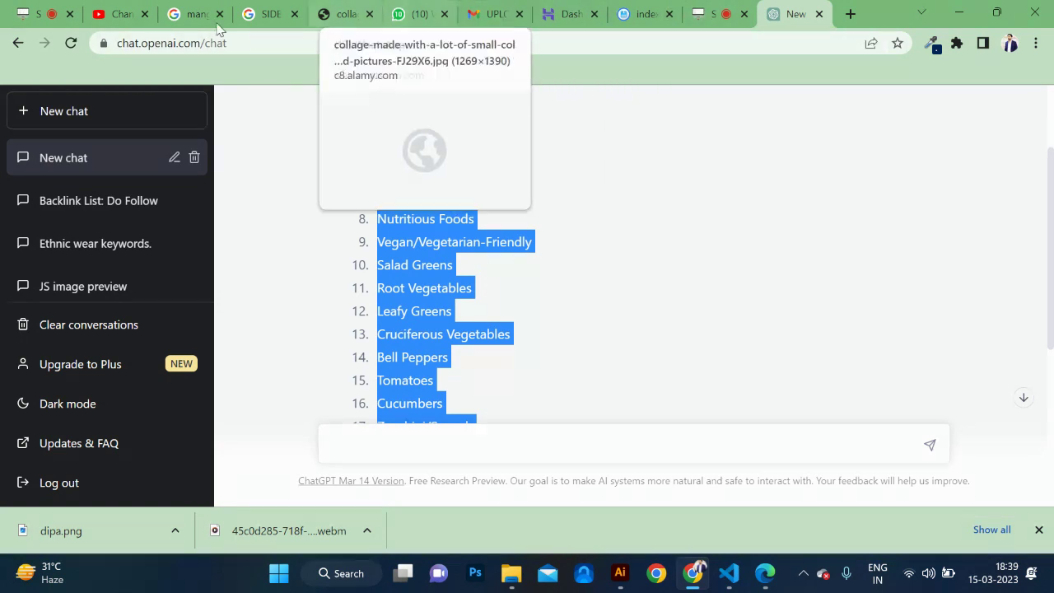
key(alt+Tab)
key(alt+Tab)
key(alt+Tab)
key(alt+Tab)
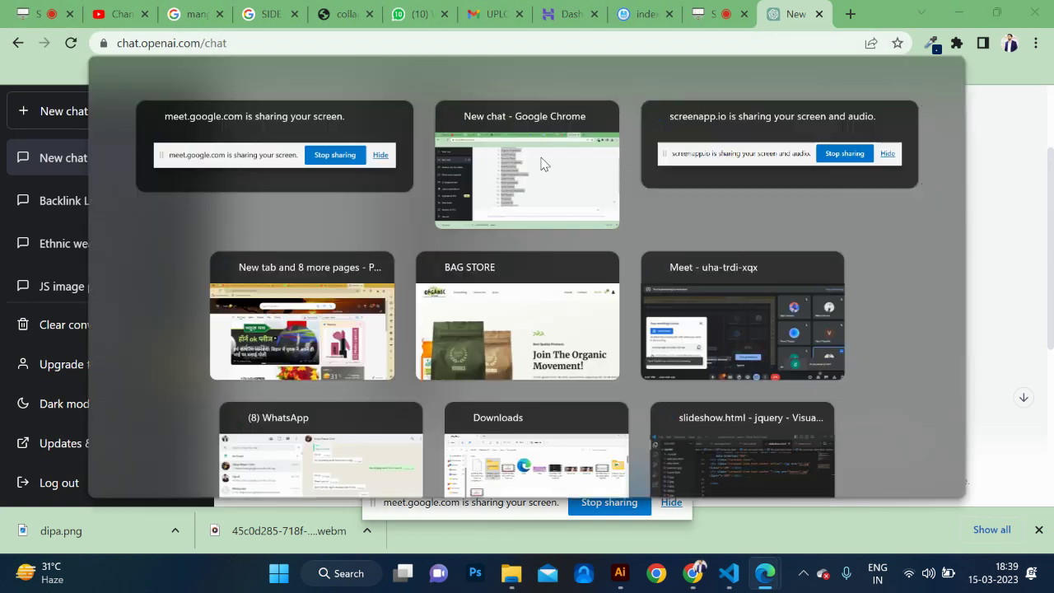
key(alt+Tab)
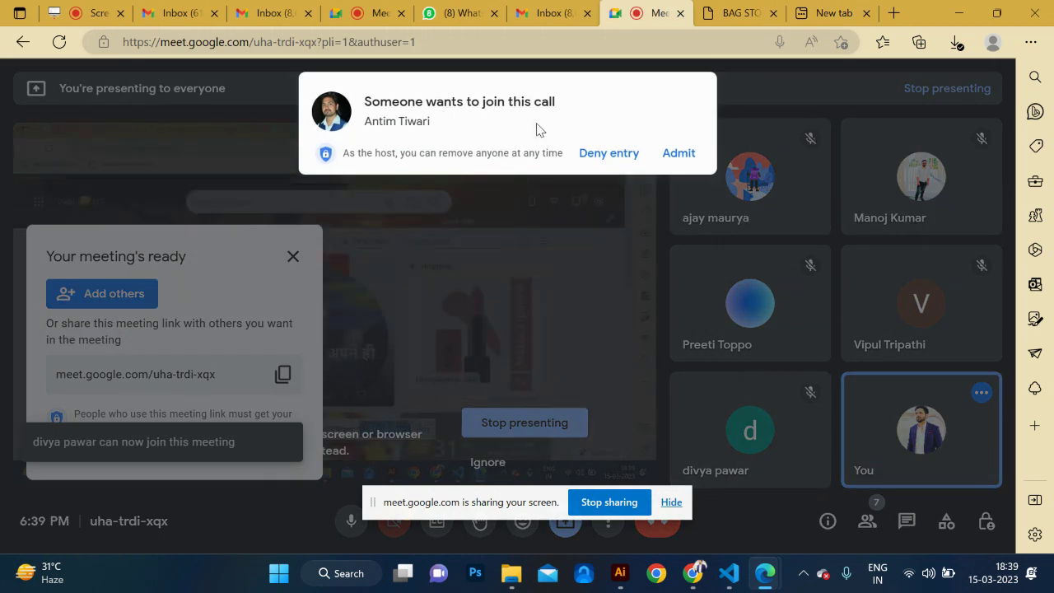
click(679, 154)
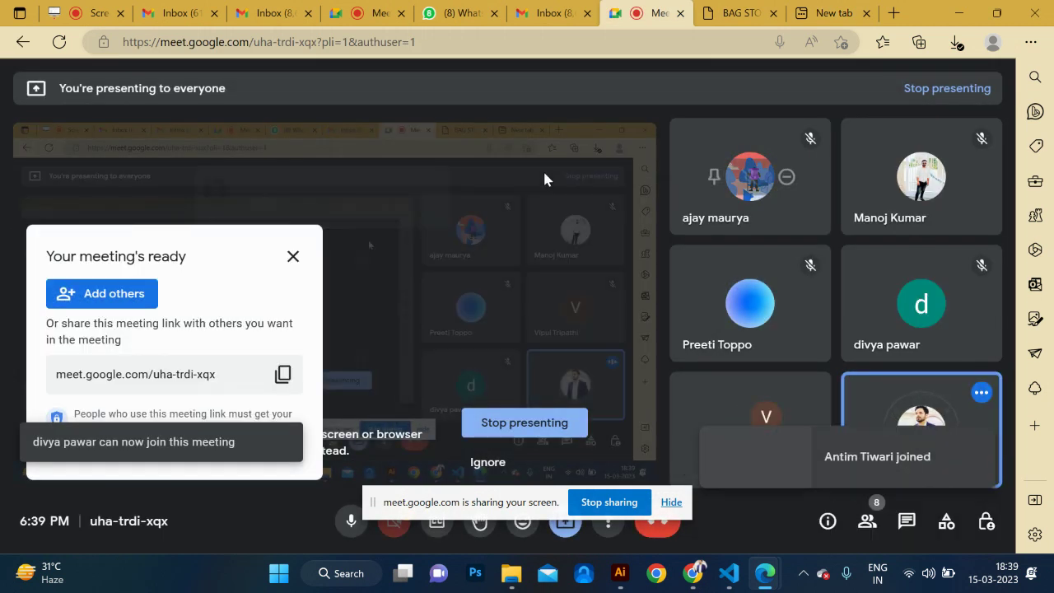
key(alt+Tab)
key(alt+Tab)
Launch Notepad via Run and paste the keywords into the Vegetables document.
scroll(615, 318, down, 5)
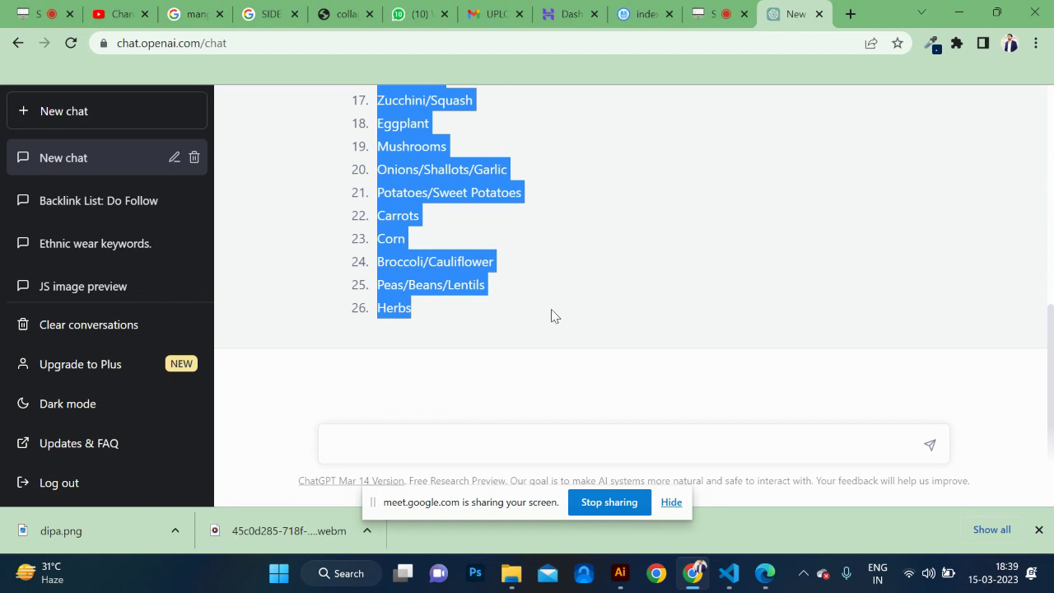
key(super+r)
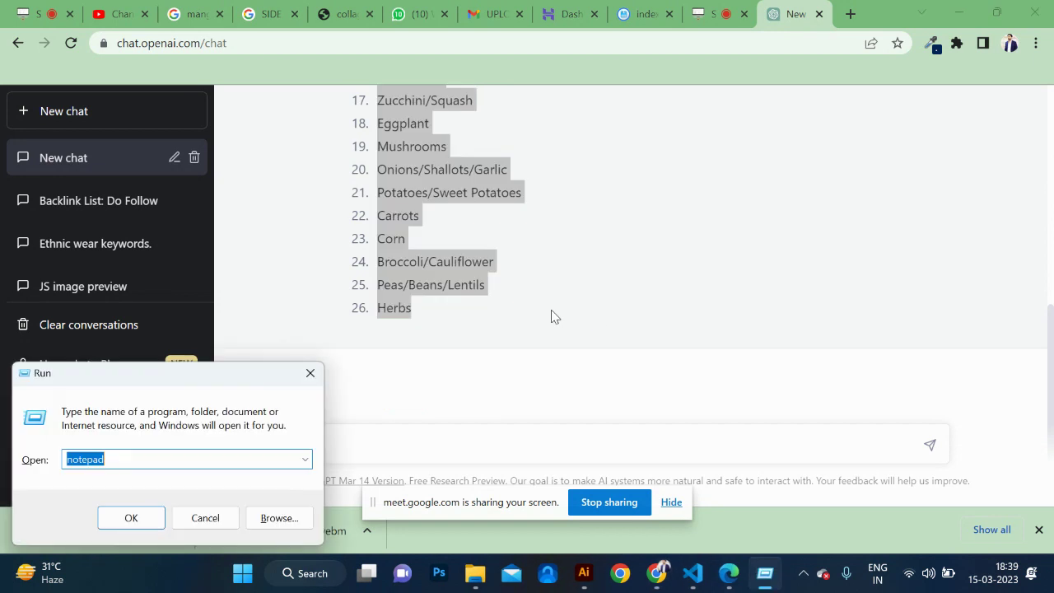
key(Return)
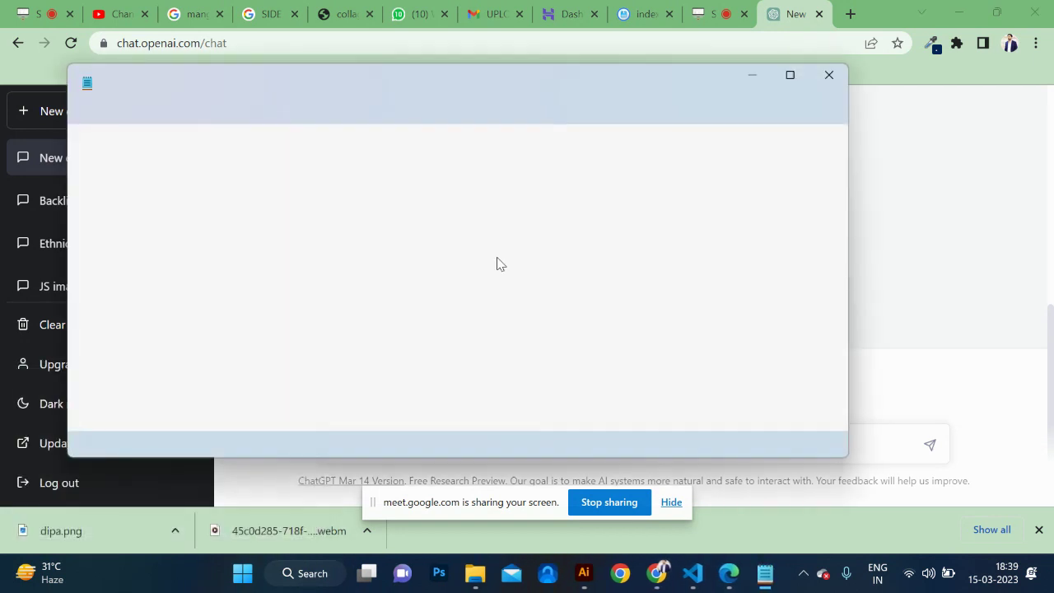
text(Vegetables Fresh Produce Organic Vegetables Local Produce Farm-to-Table Seasonal Vegetables Healthy Eating Nutritious Foods Vegan/Vegetarian-Friendly Salad Greens Root Vegetables Leafy Greens Cruciferous Vegetables Bell Peppers Tomatoes Cucumbers Zucchini/Squash Eggplant Mushrooms Onions/Shallots/Garlic Potatoes/Sweet Potatoes Carrots Corn Broccoli/Cauliflower Peas/Beans/Lentils Herbs)
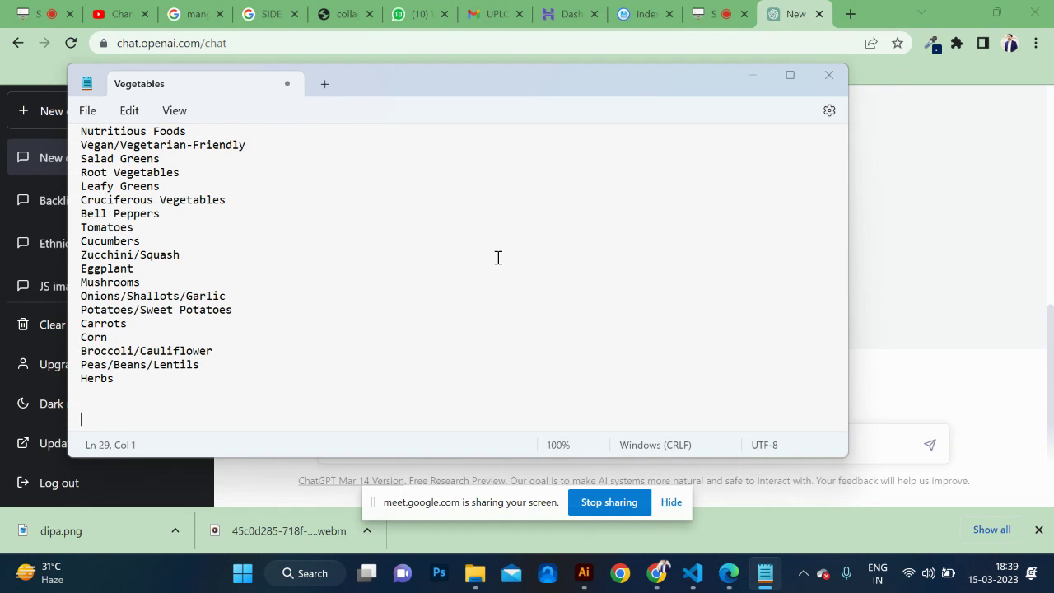
key(alt+Tab)
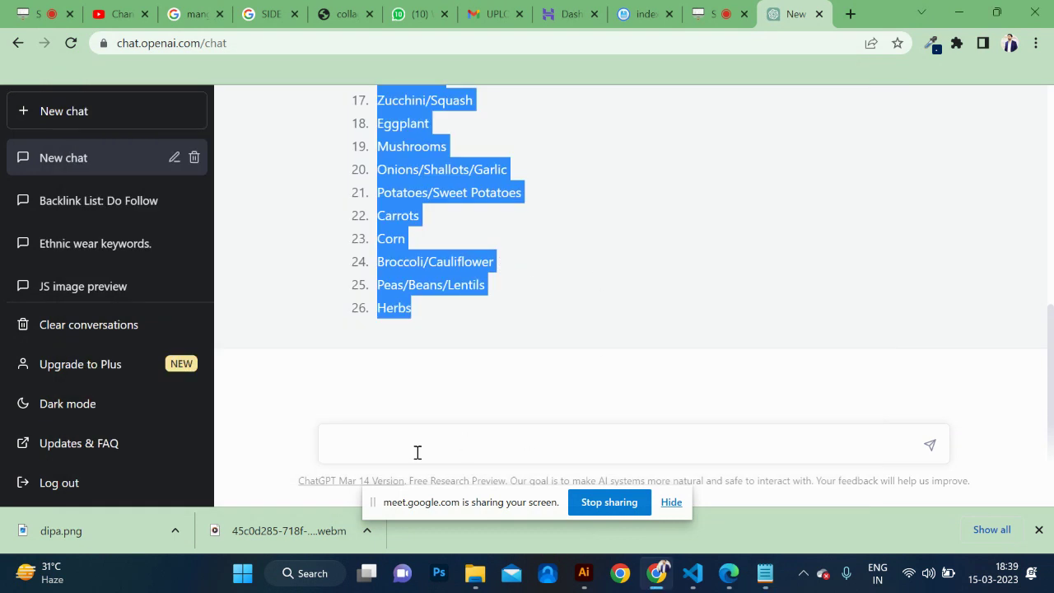
Type the prompt 'create ads structure for vegetable store', deleting the word website.
click(418, 452)
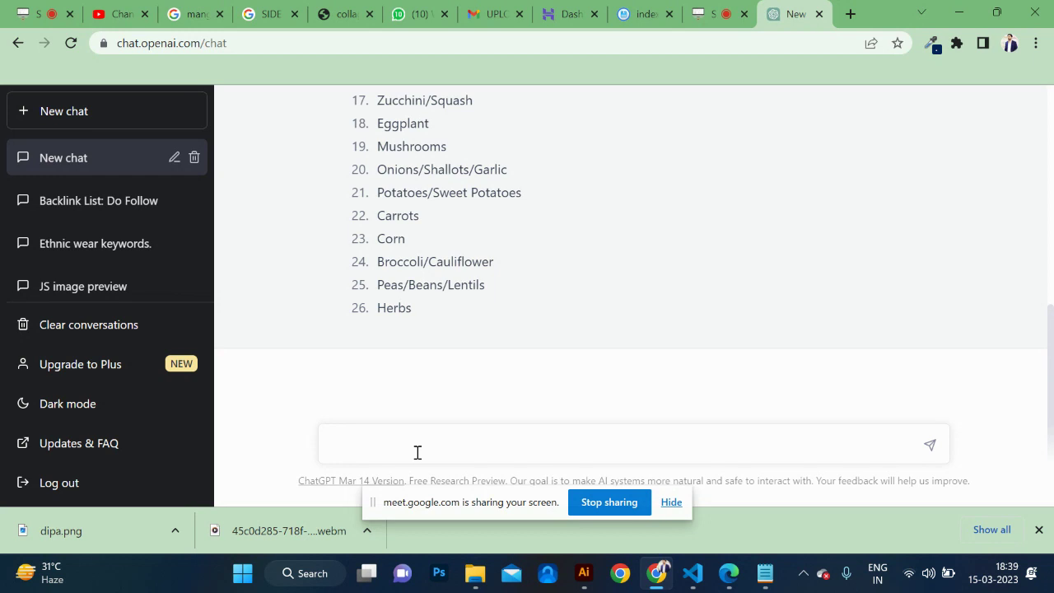
text(creat)
text(e ads struc)
text(ty)
text(ure for)
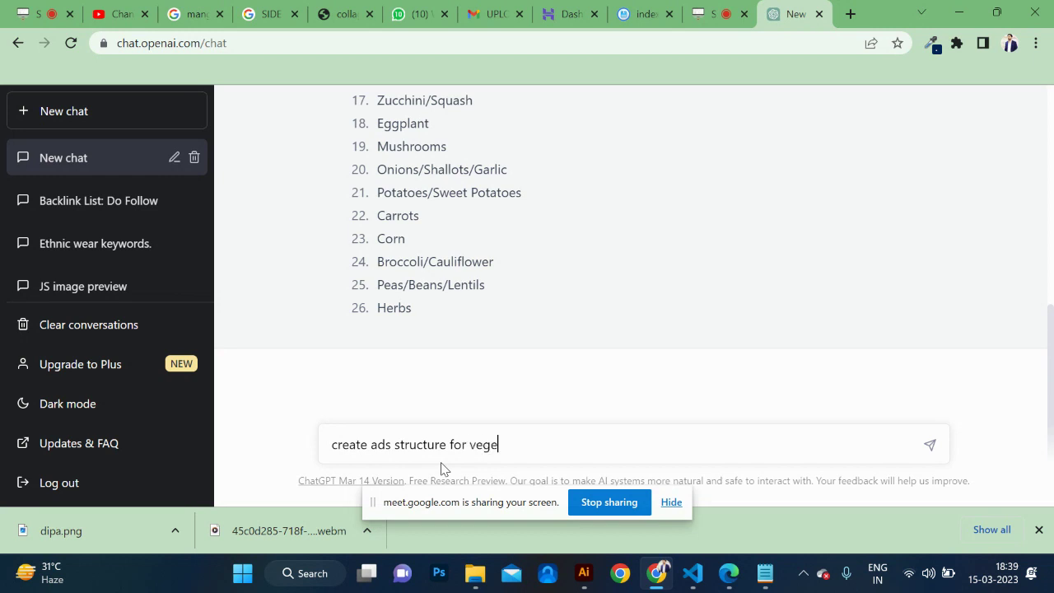
text(vegetable website)
text(store)
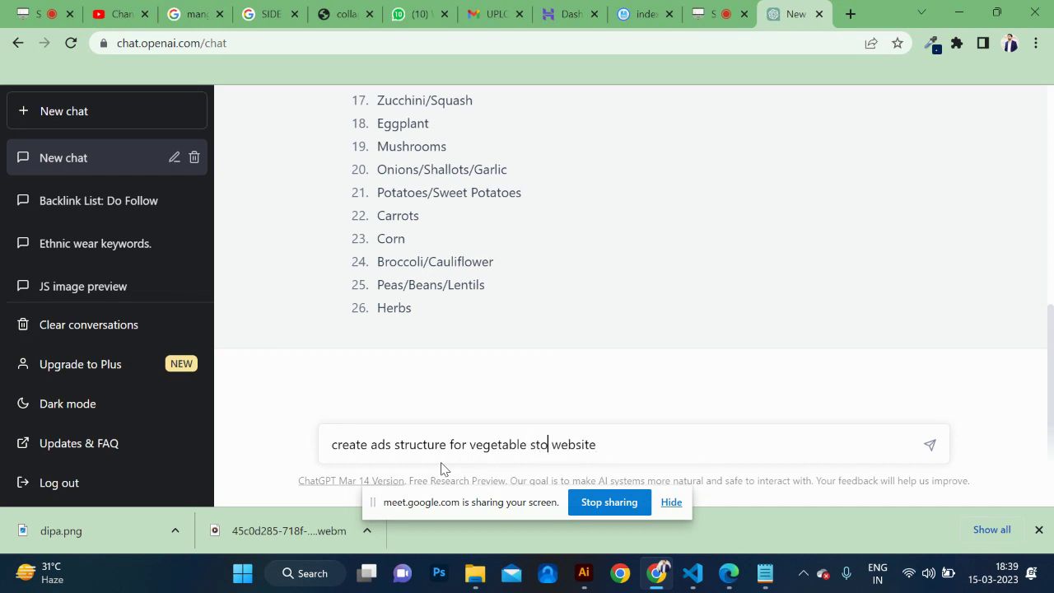
key(shift+Right)
key(shift+Right)
key(shift+Right)
key(shift+Right)
key(shift+Right)
key(shift+Right)
key(shift+Right)
key(shift+Right)
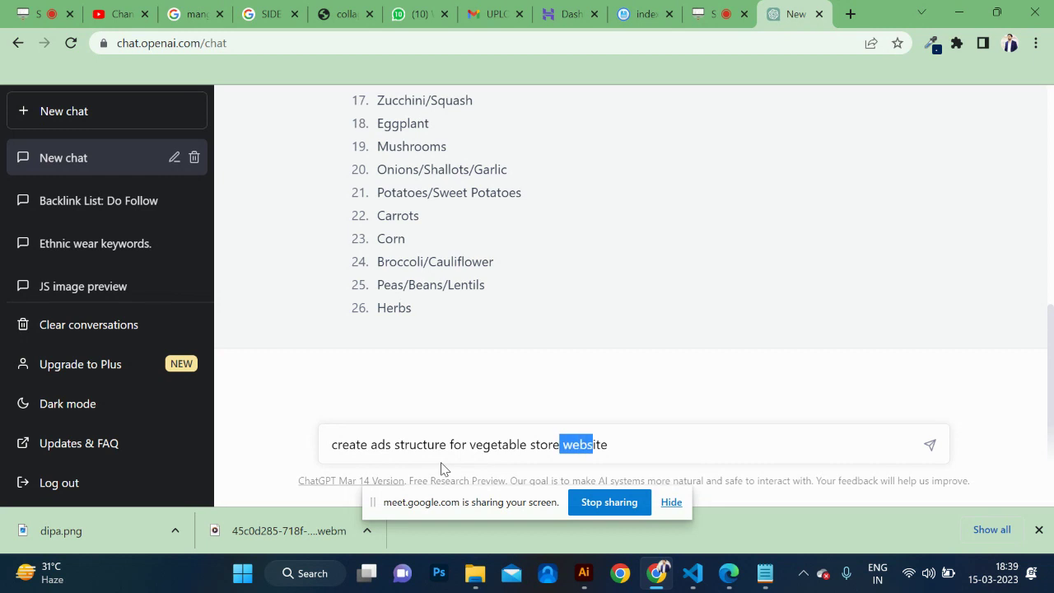
key(BackSpace)
Send the ads structure prompt and review the Headline, Body and Call to Action reply.
key(Return)
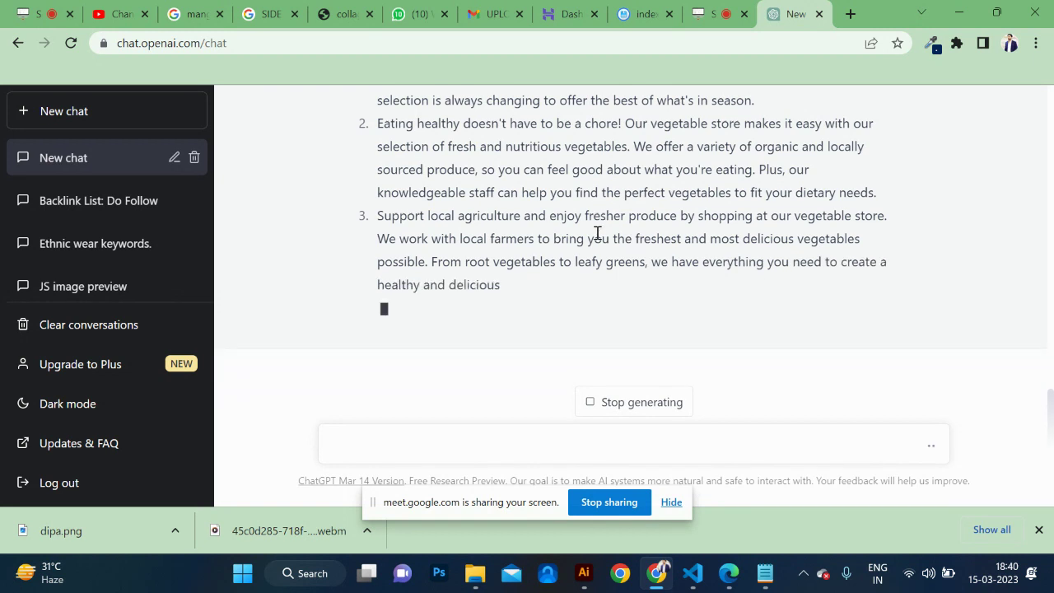
scroll(598, 233, up, 2)
scroll(598, 232, up, 2)
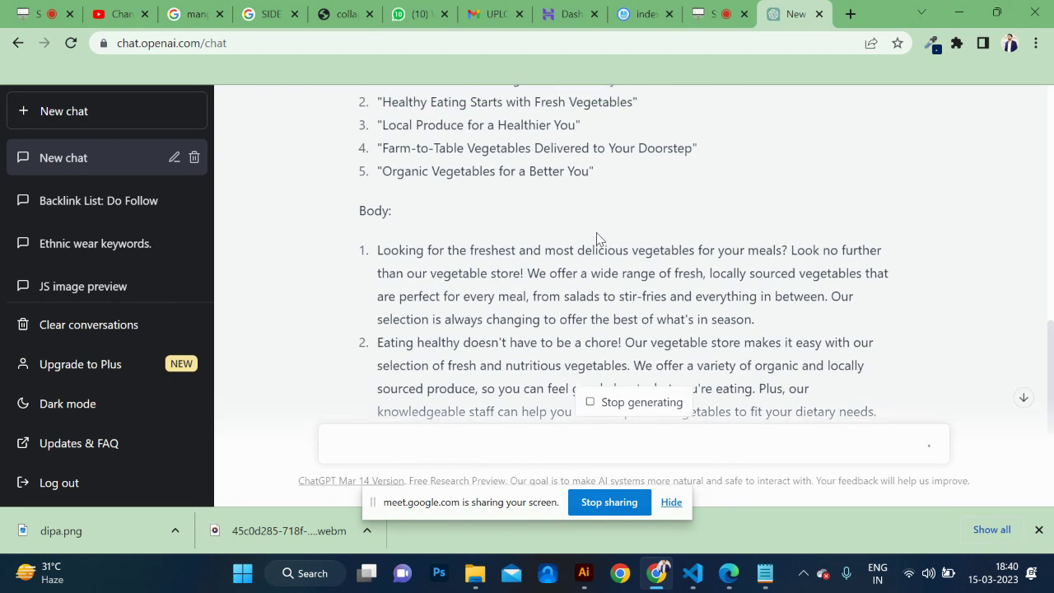
scroll(599, 232, up, 2)
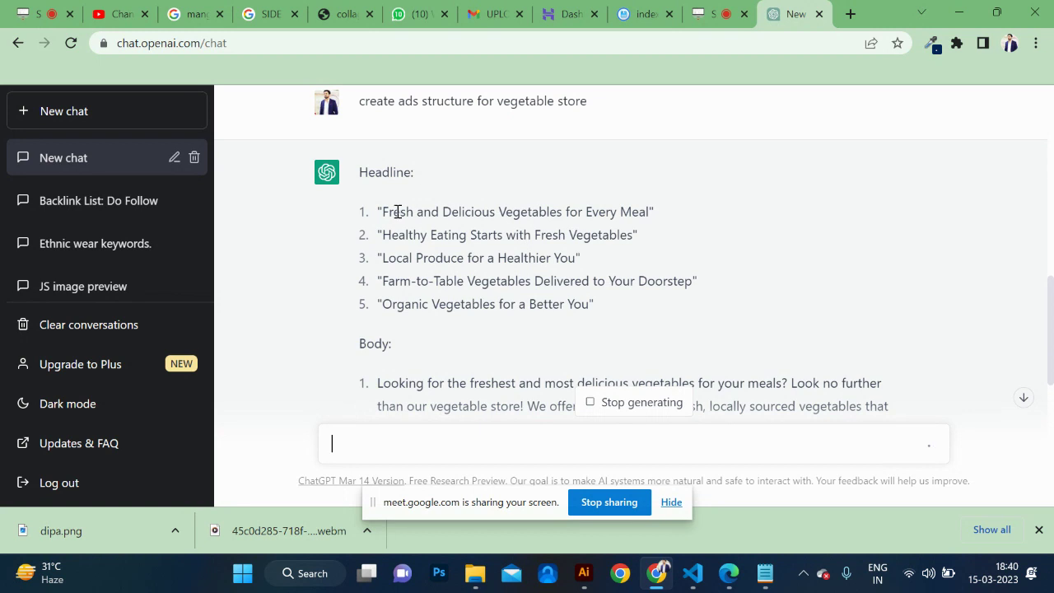
drag(351, 206, 824, 384)
scroll(828, 386, down, 3)
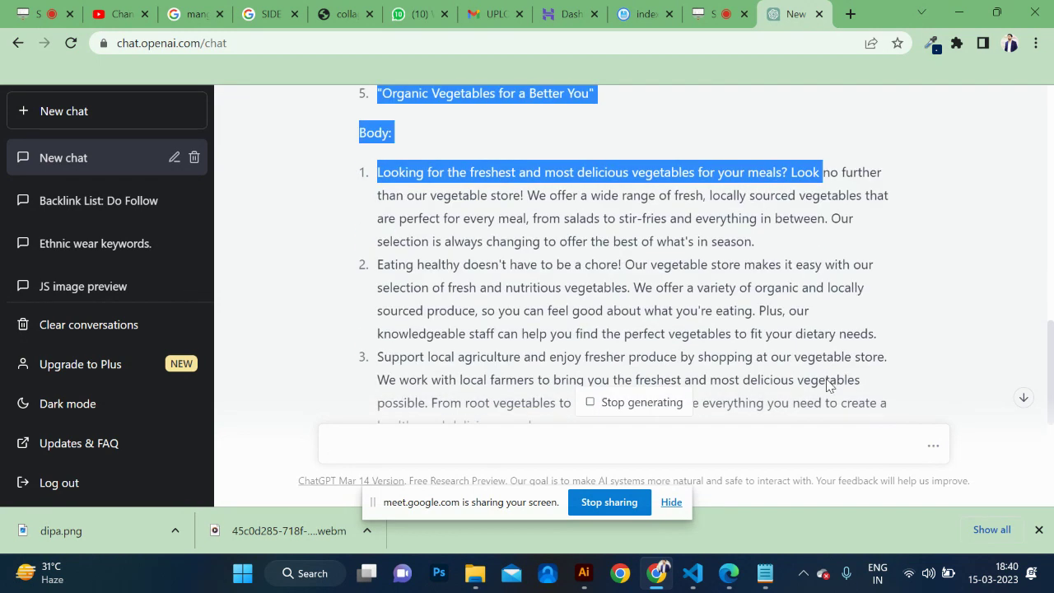
scroll(853, 318, down, 3)
scroll(850, 318, down, 3)
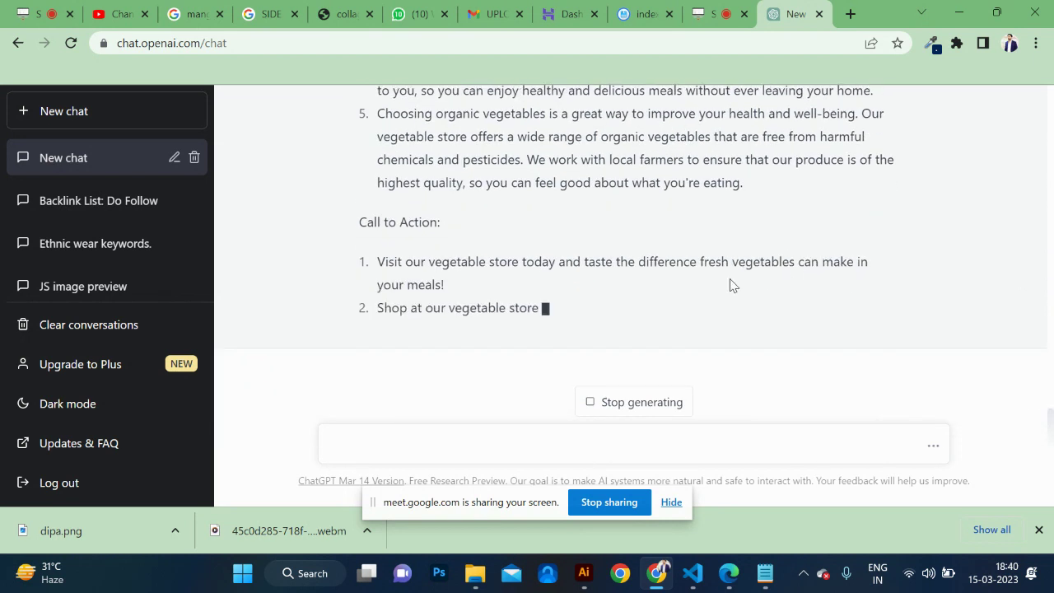
scroll(720, 287, up, 1)
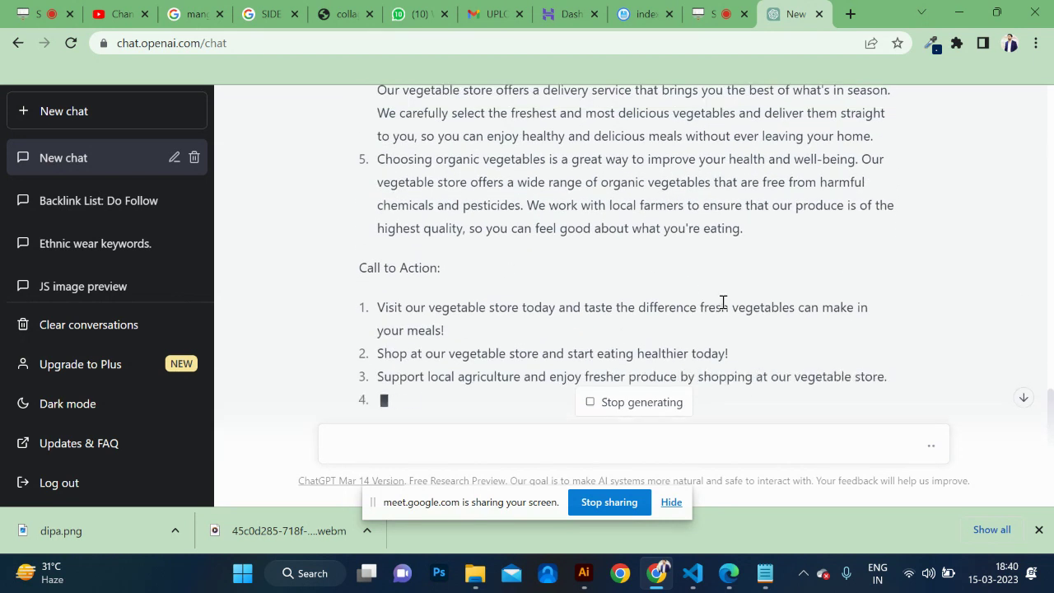
scroll(717, 305, down, 1)
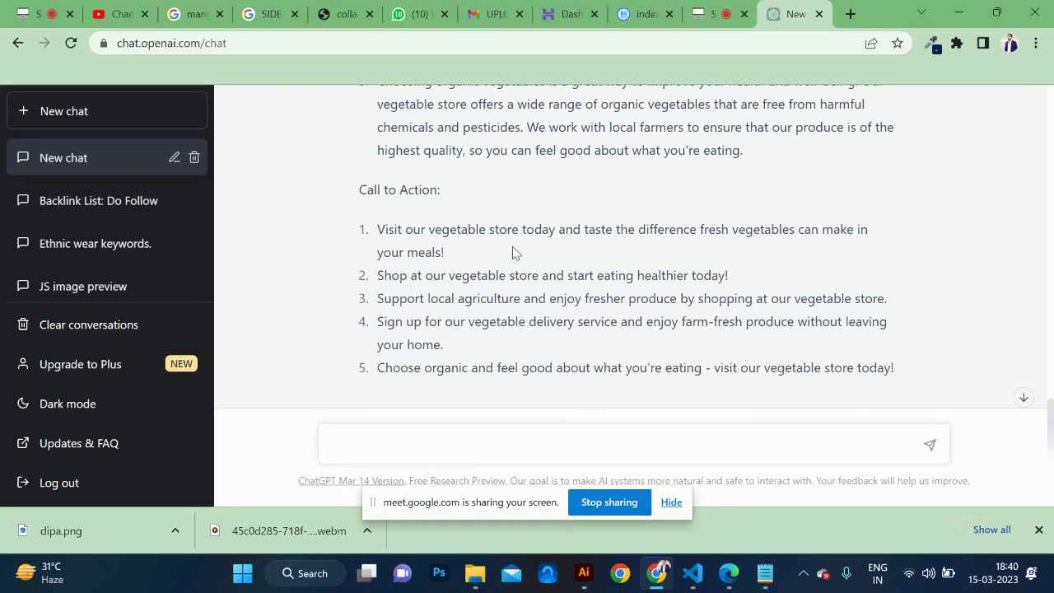
scroll(536, 311, down, 1)
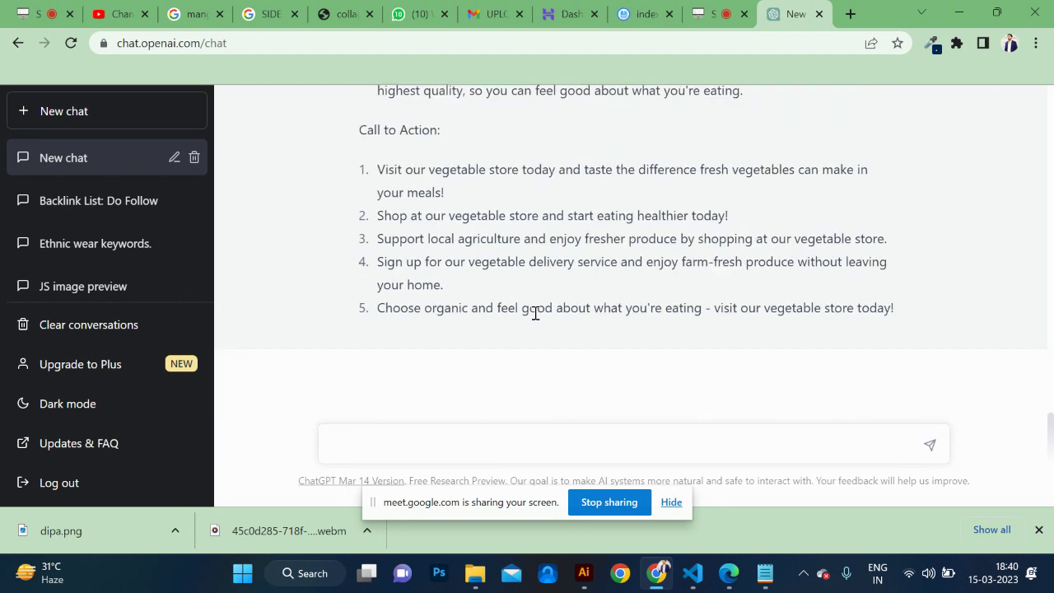
Add an underscore divider below the keywords in Vegetables and paste the ad copy under it.
triple_click(906, 316)
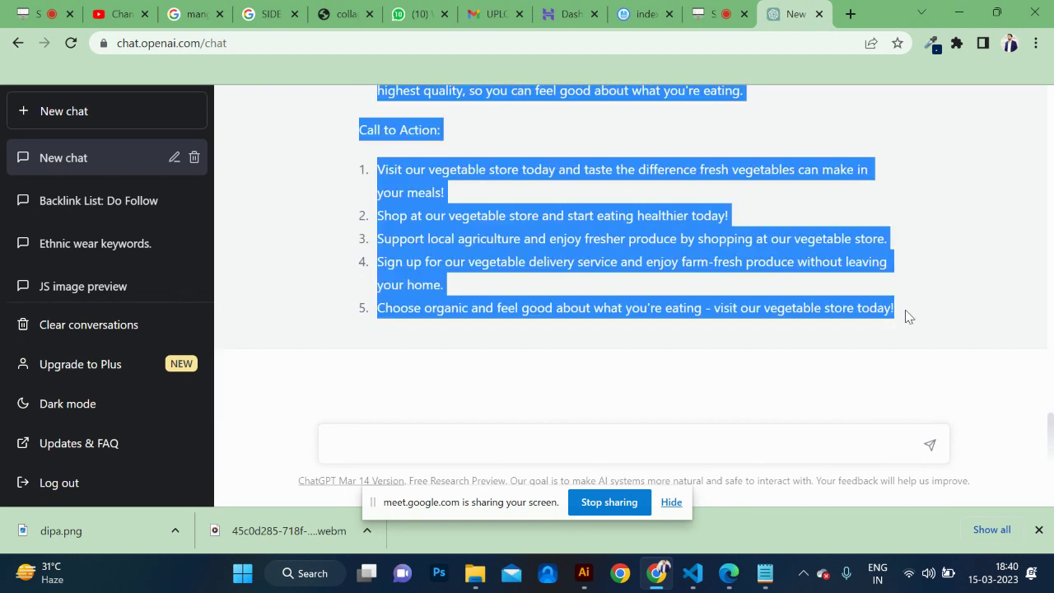
click(766, 573)
key(Return)
key(Return)
key(Return)
key(Return)
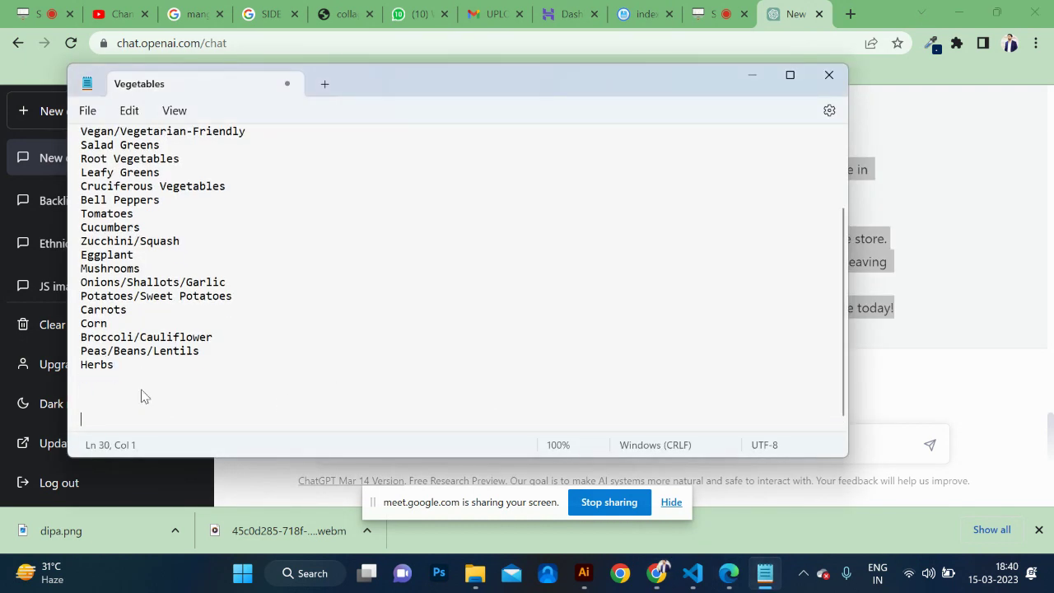
text(_____________________________________________________)
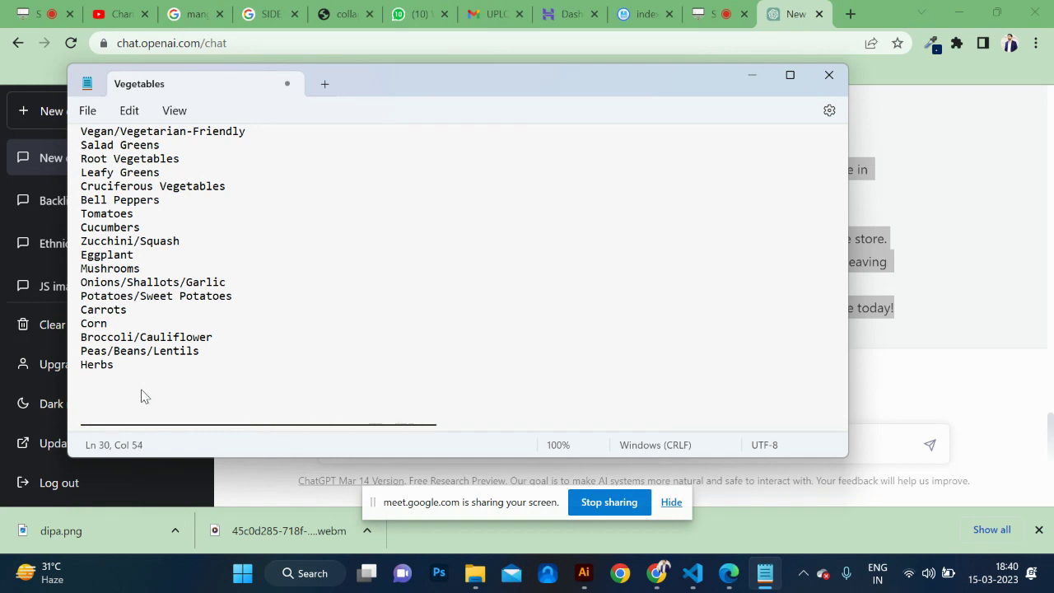
key(Return)
key(Return)
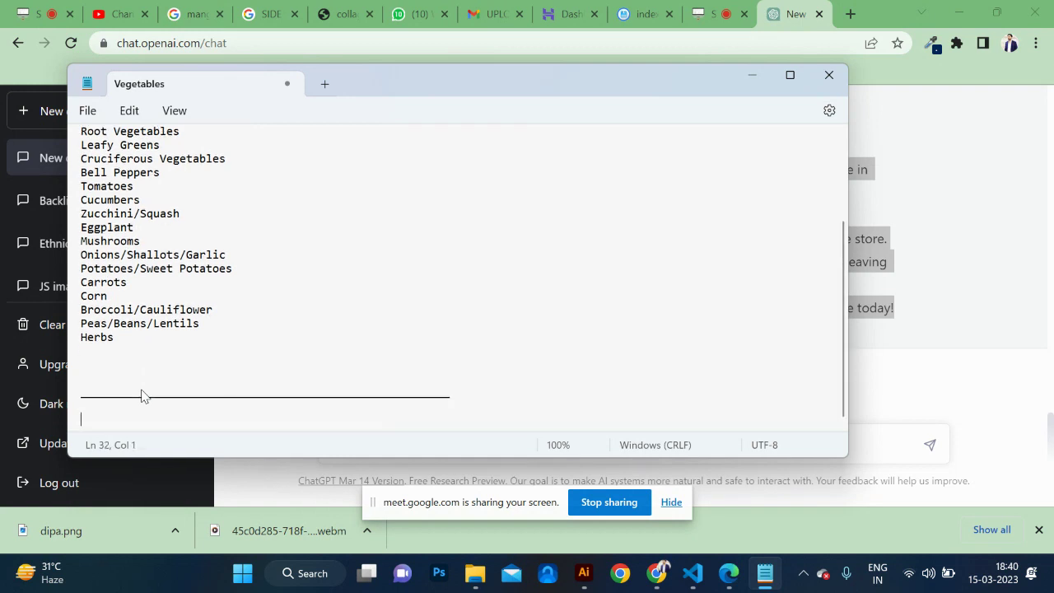
key(ctrl+v)
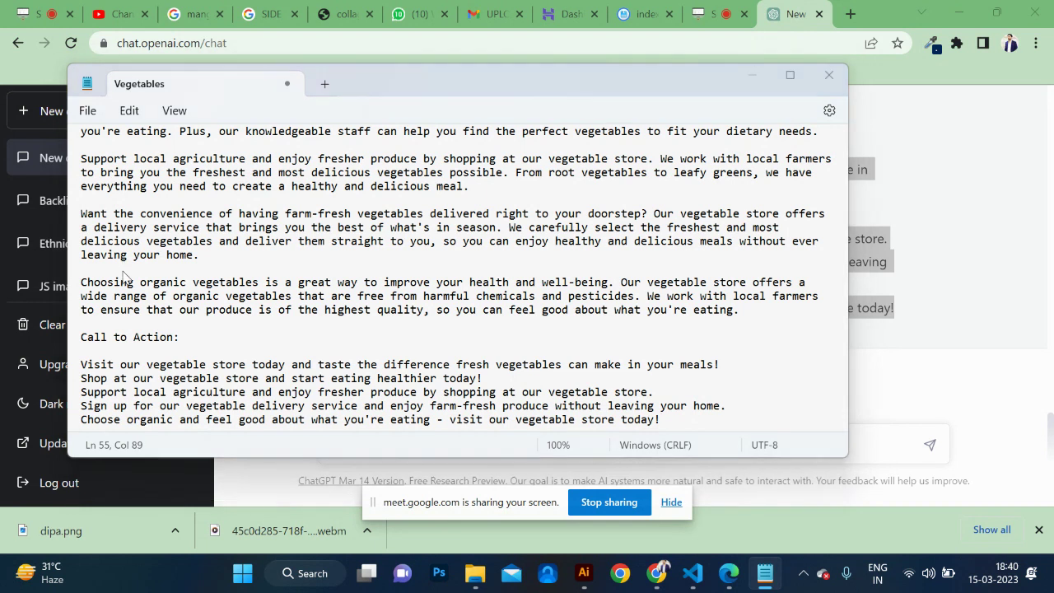
key(alt+Tab)
scroll(119, 254, down, 3)
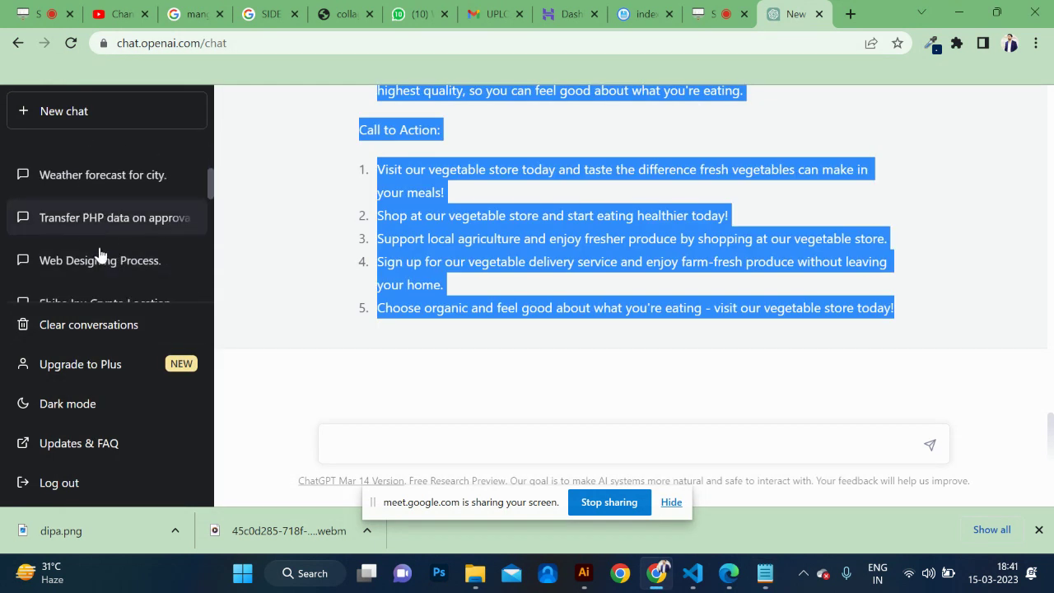
Open the earlier Ethnic wear keywords chat from the sidebar and scroll through it.
scroll(134, 261, down, 2)
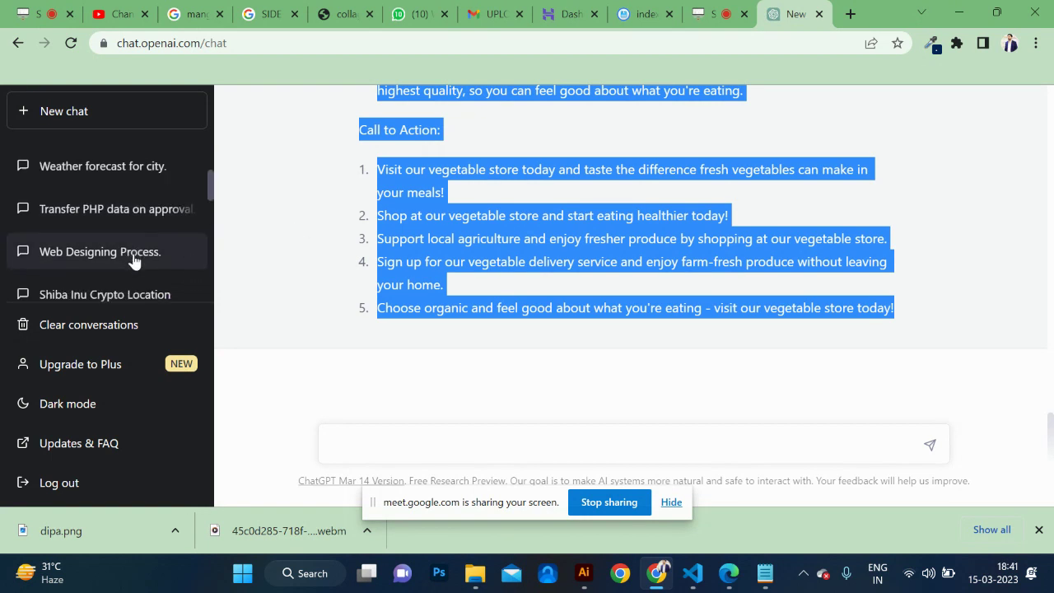
scroll(134, 261, up, 5)
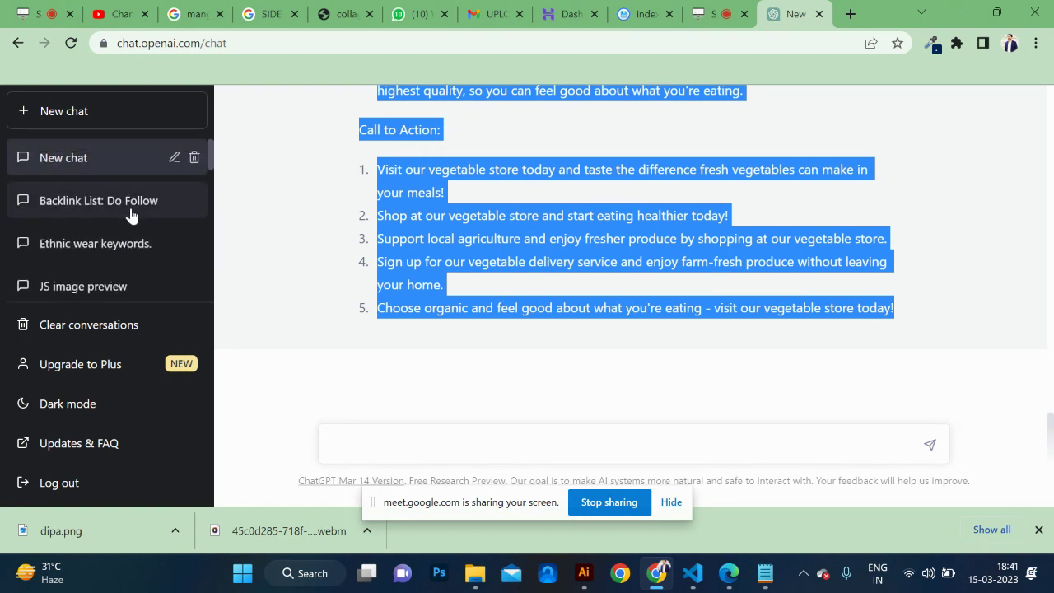
click(130, 216)
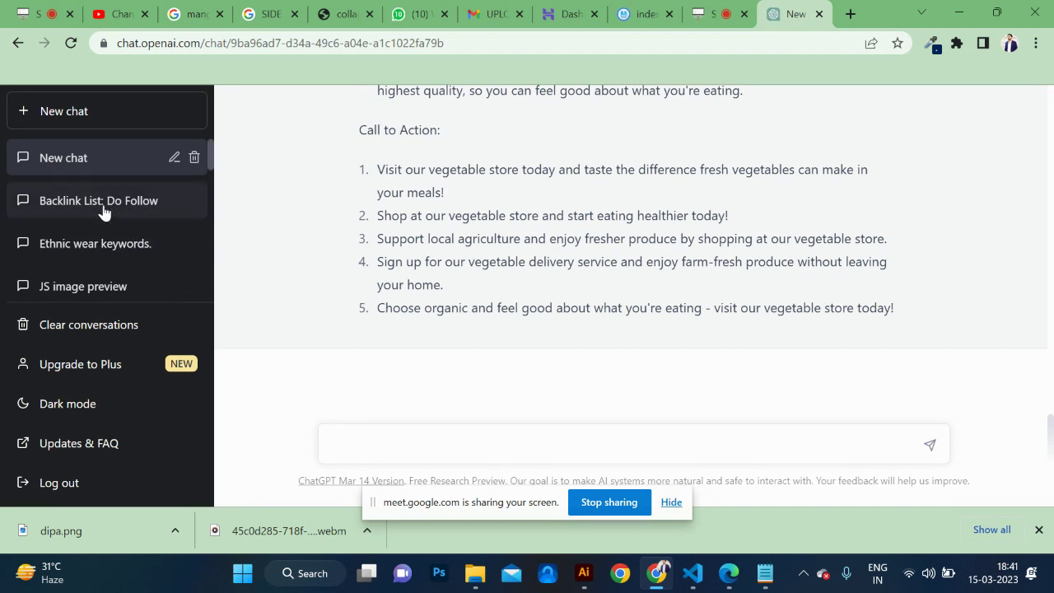
click(104, 208)
scroll(467, 321, up, 10)
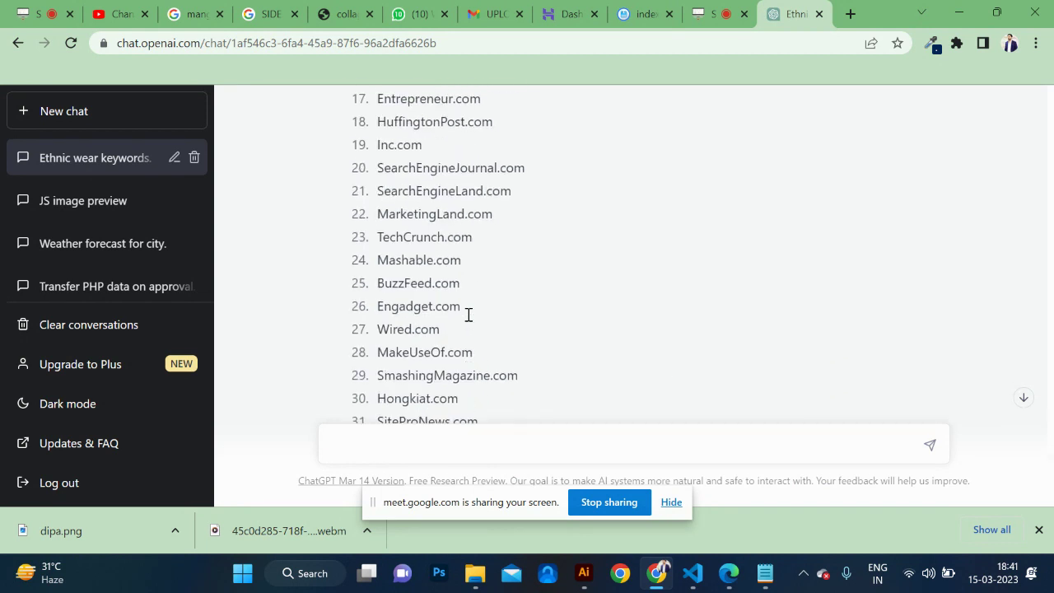
scroll(467, 315, up, 8)
scroll(465, 202, down, 15)
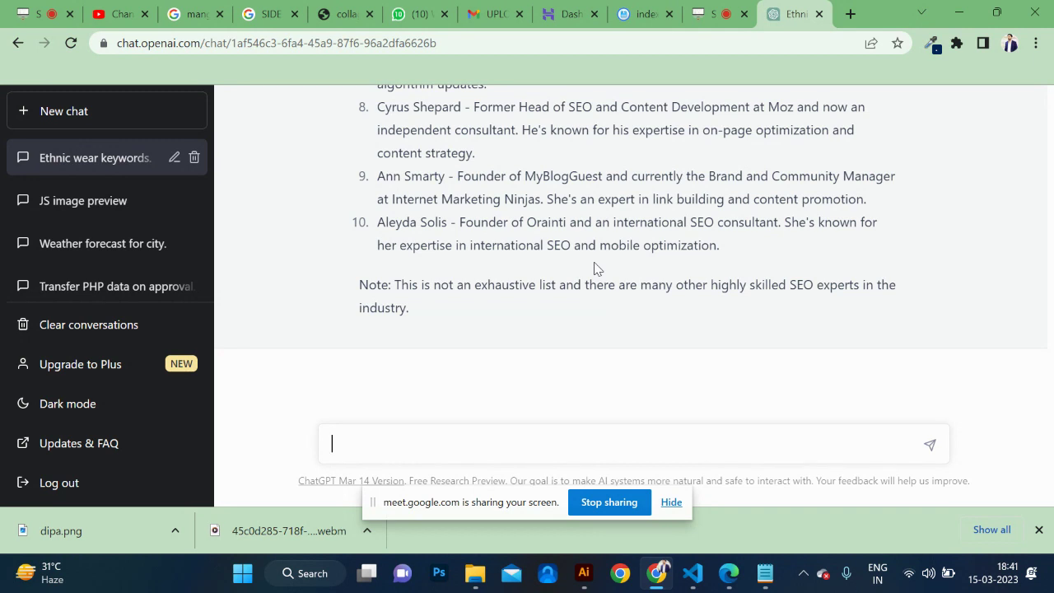
scroll(579, 319, up, 20)
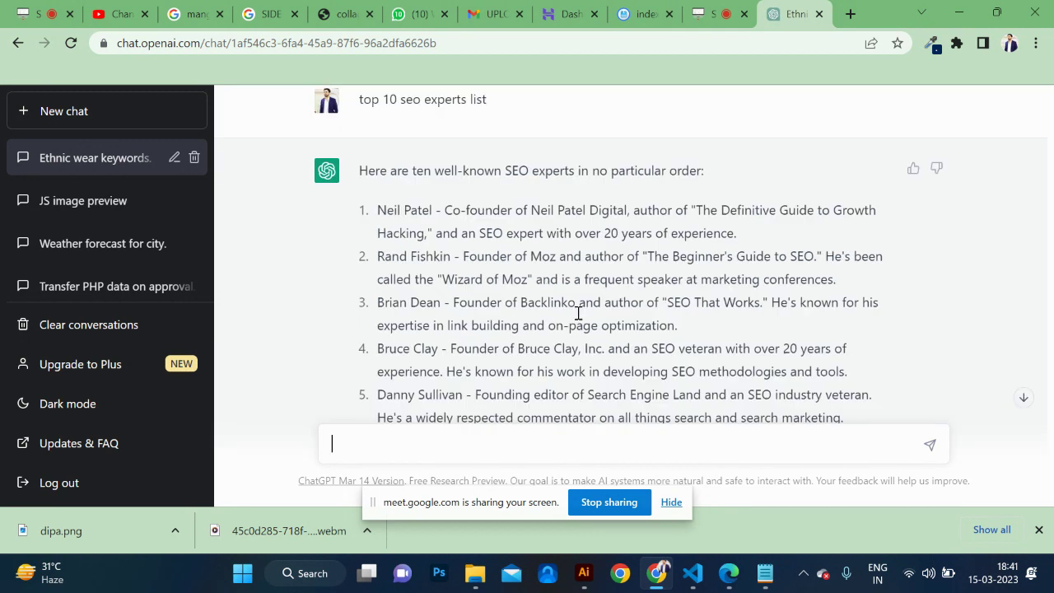
scroll(579, 319, up, 15)
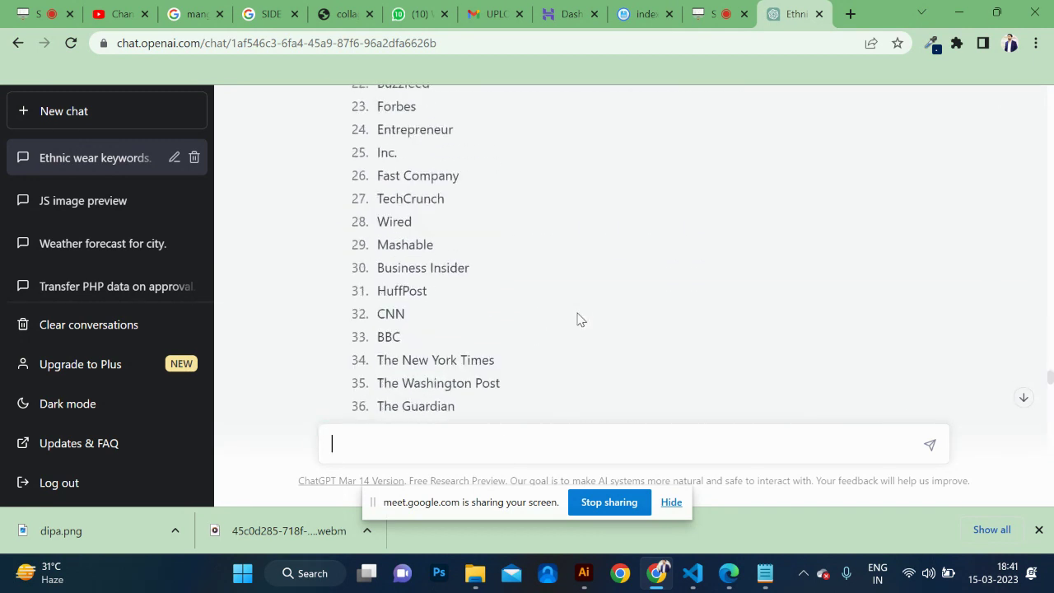
scroll(579, 320, up, 3)
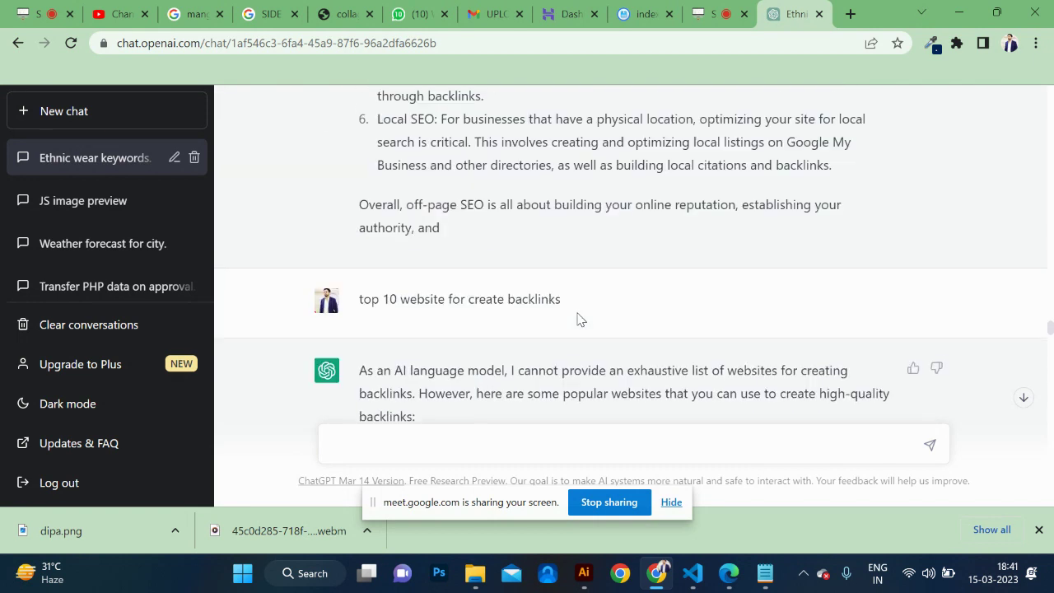
Check the Vegetables Notepad file at the Healthy Eating keyword, then hide it again.
key(alt+Tab)
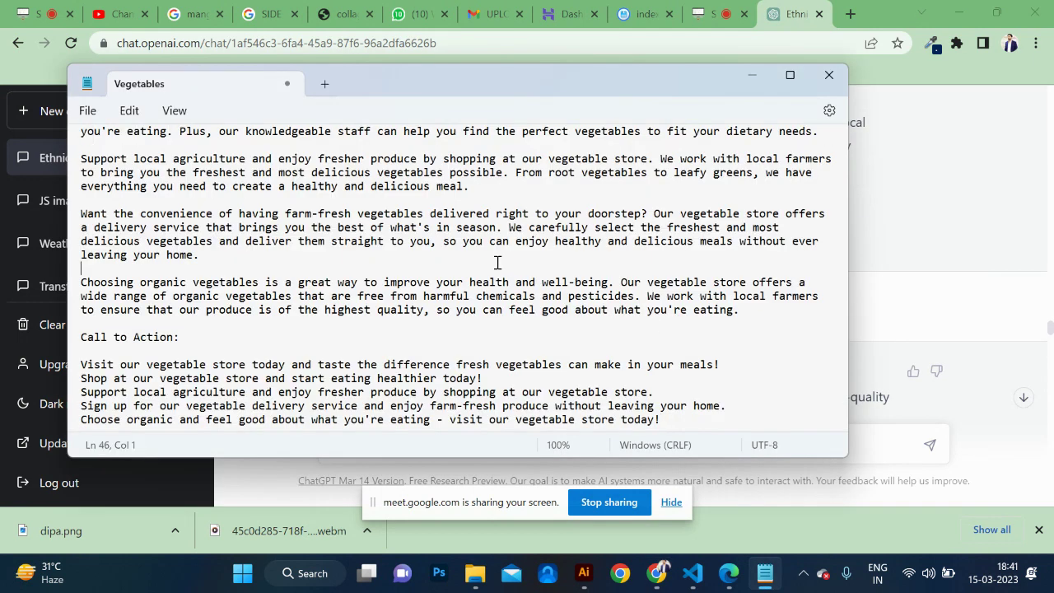
scroll(498, 262, up, 12)
click(219, 232)
key(alt+Tab)
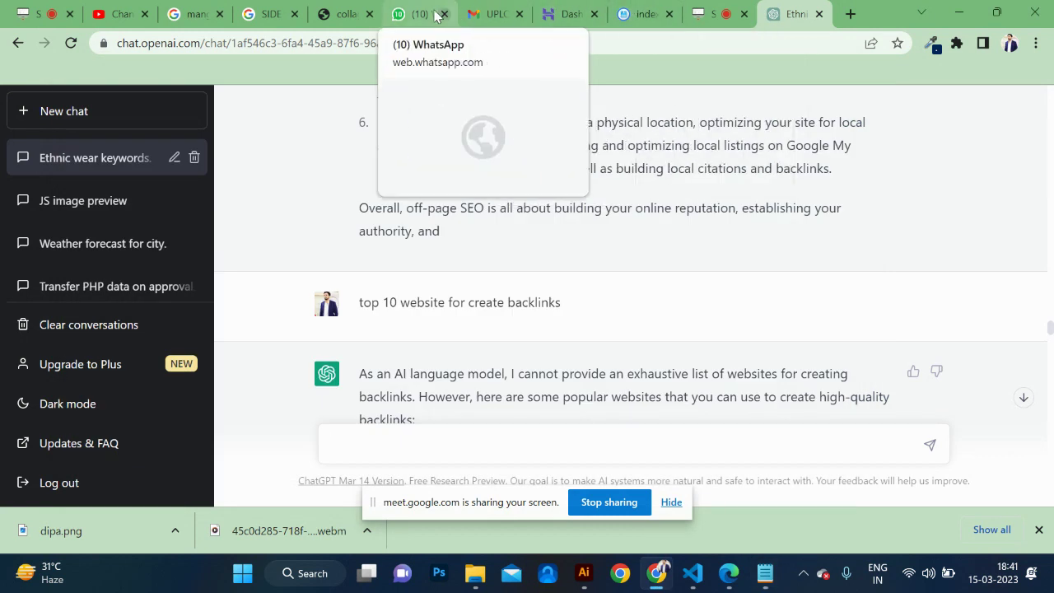
Glance at the collage image tab, return to ChatGPT, and open a new blank tab.
click(346, 16)
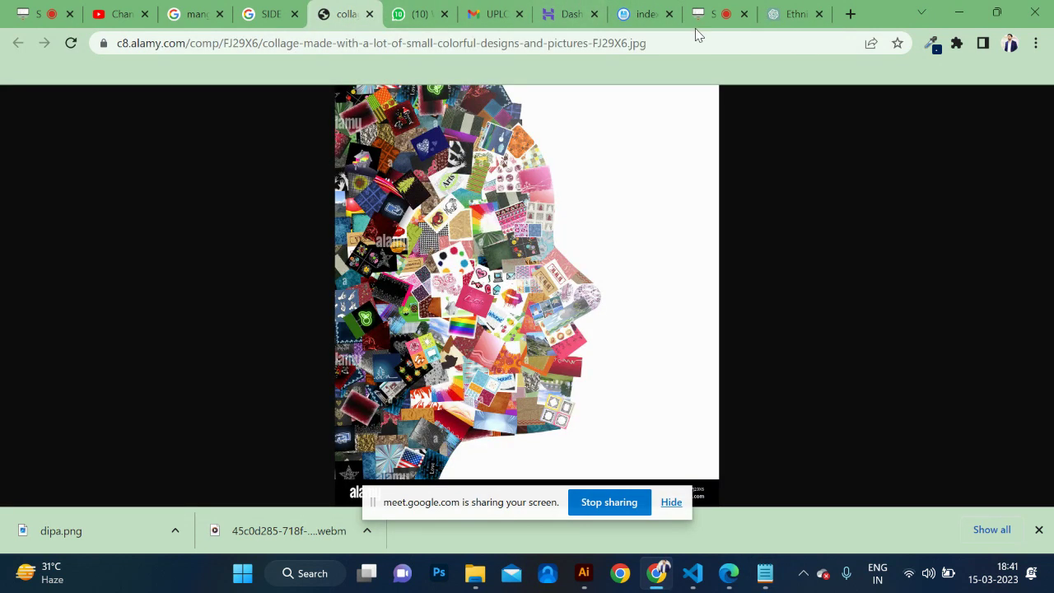
click(798, 14)
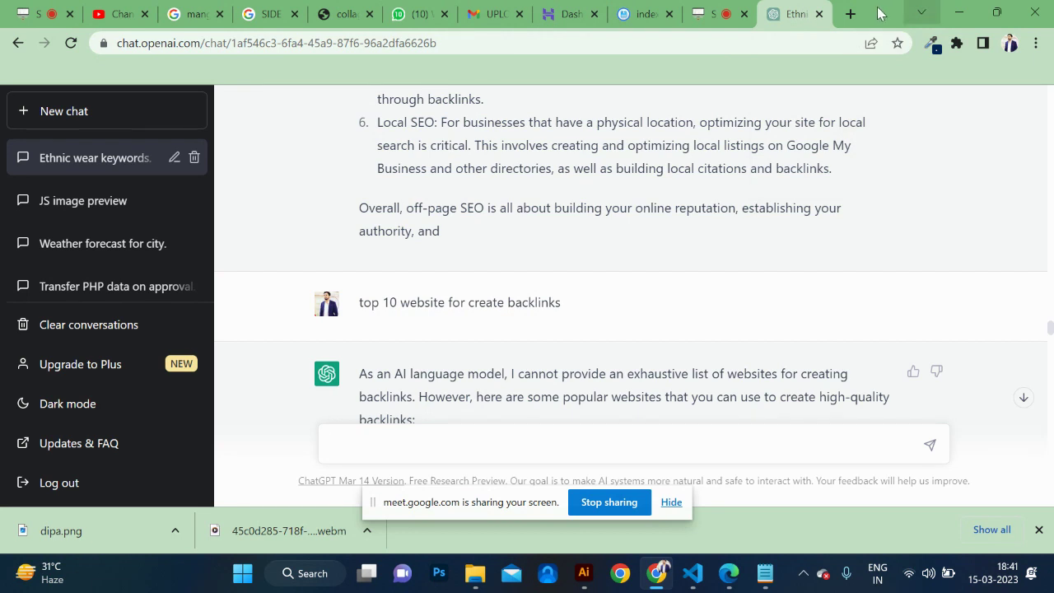
click(851, 14)
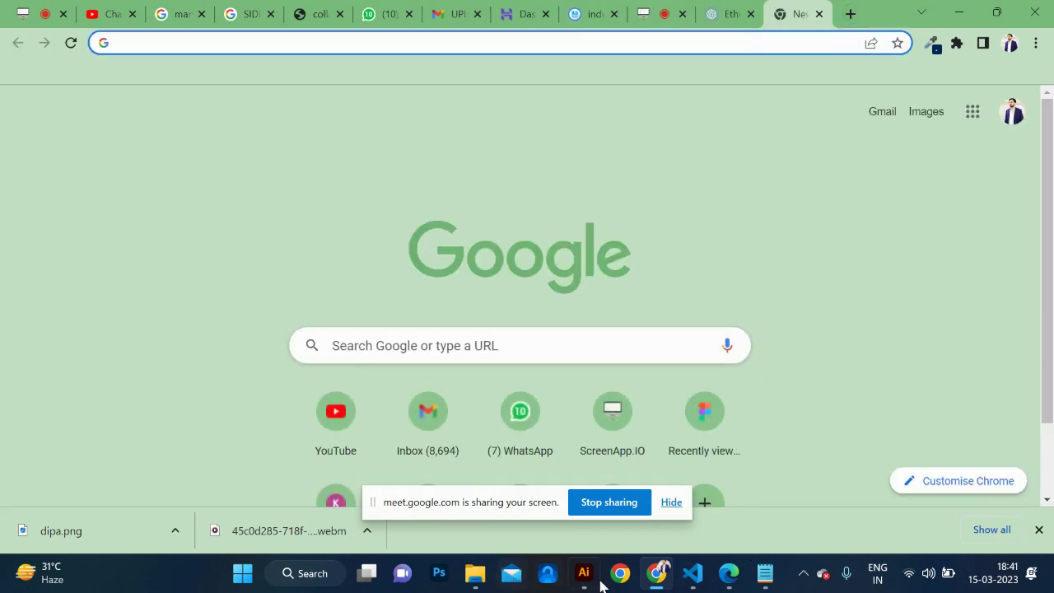
In Edge, load the BAG STORE site's wp-admin login page.
mouse_move(728, 582)
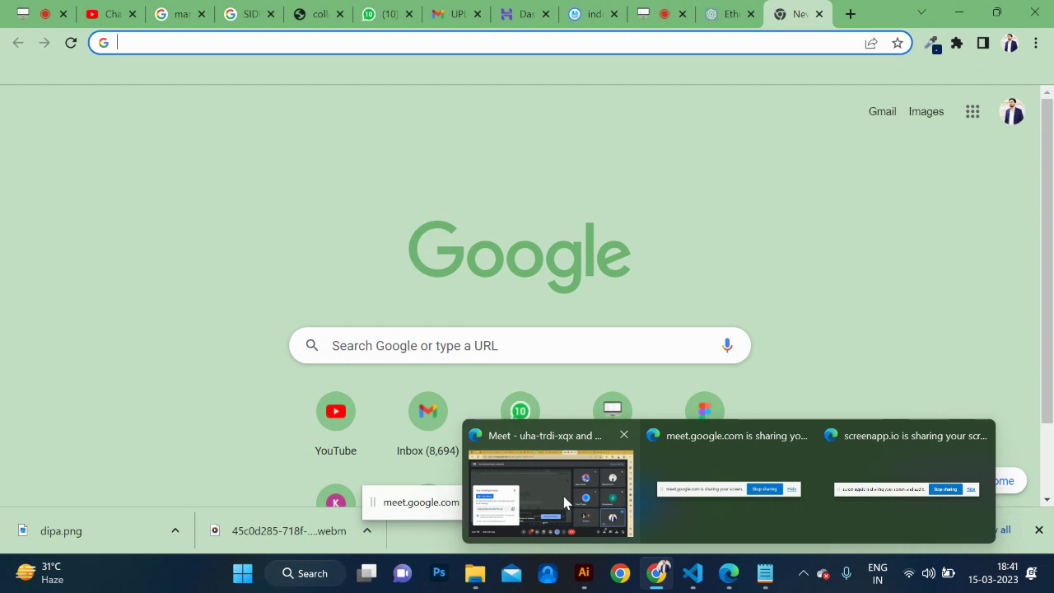
click(601, 508)
click(708, 13)
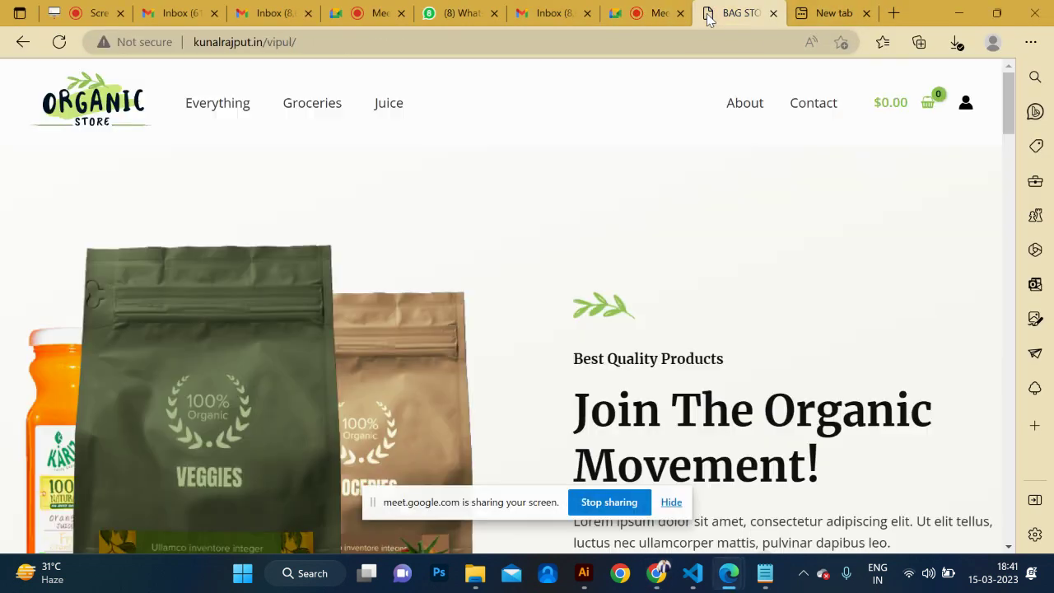
click(412, 43)
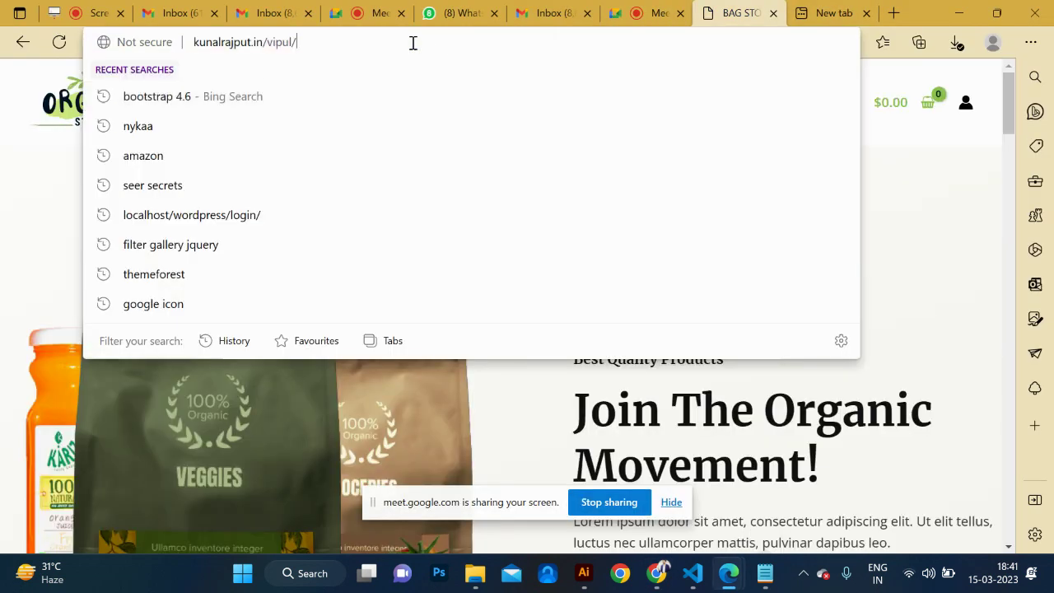
text(wp-admin)
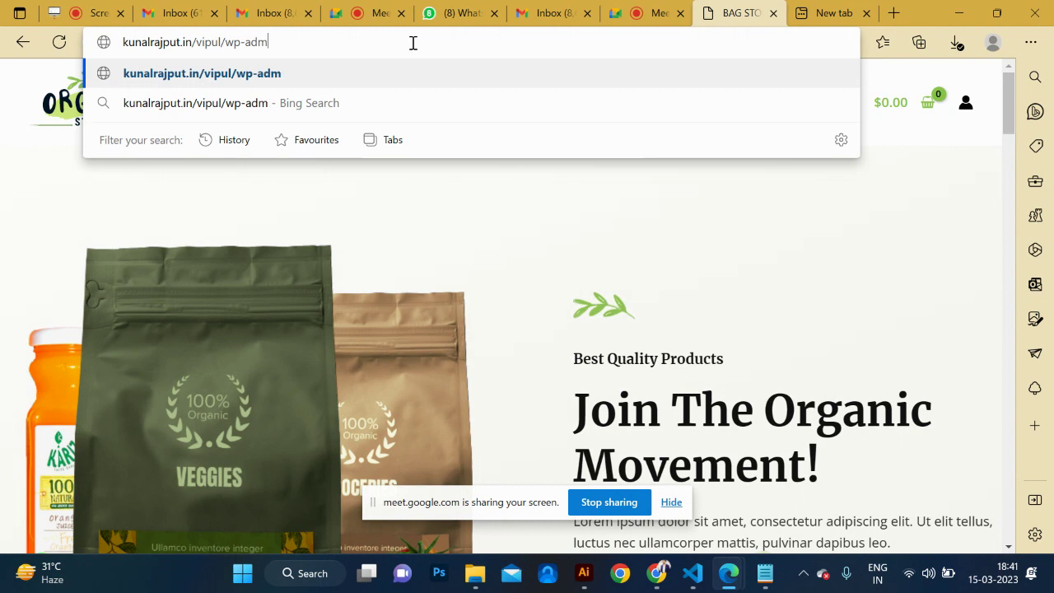
key(Return)
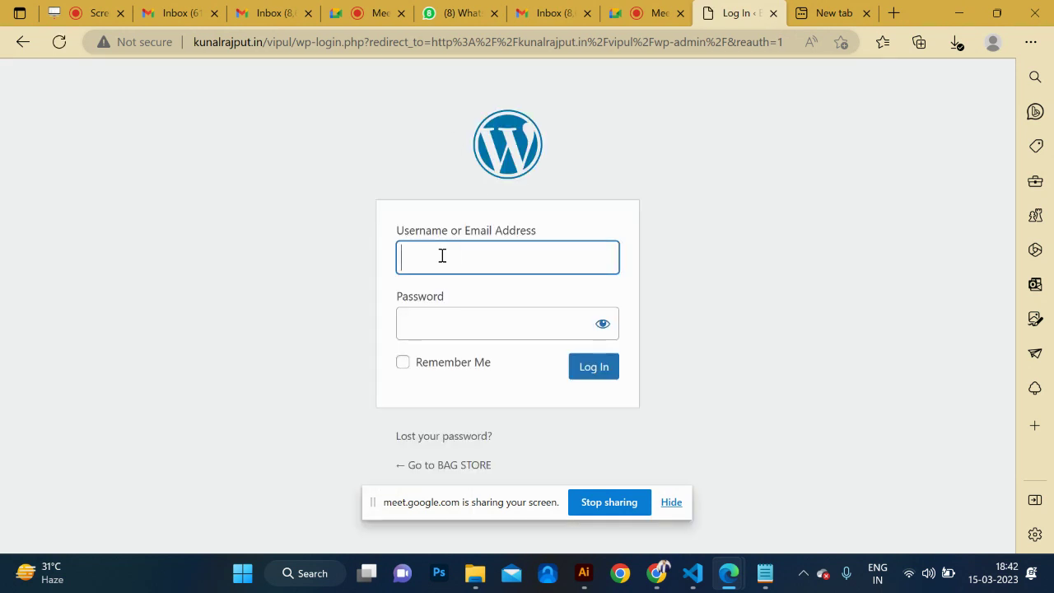
Enter the admin username and account password, then submit the login.
click(442, 256)
text(admin)
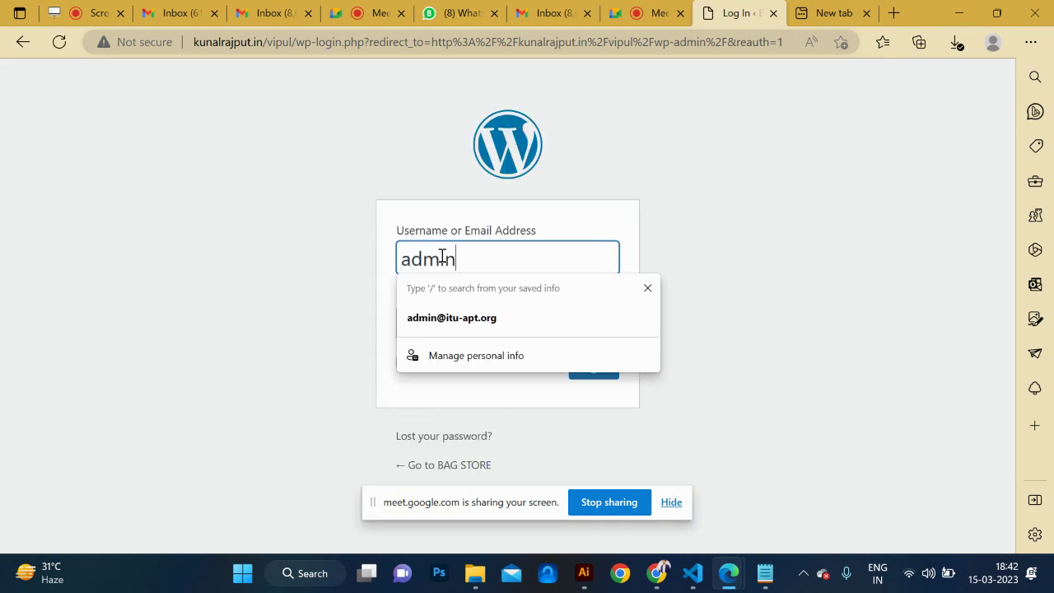
key(Tab)
text(•••••)
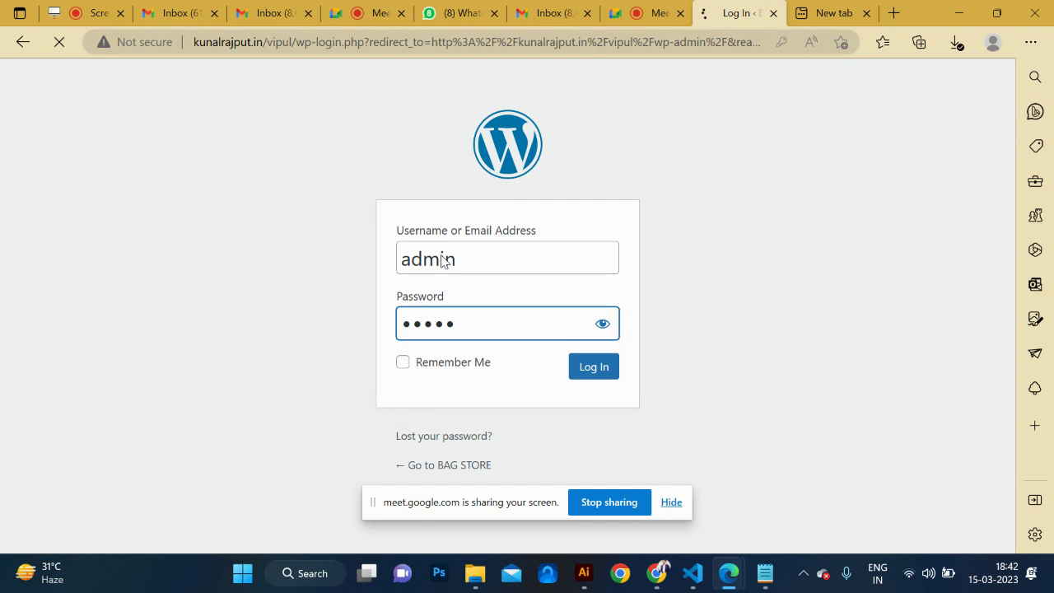
click(594, 369)
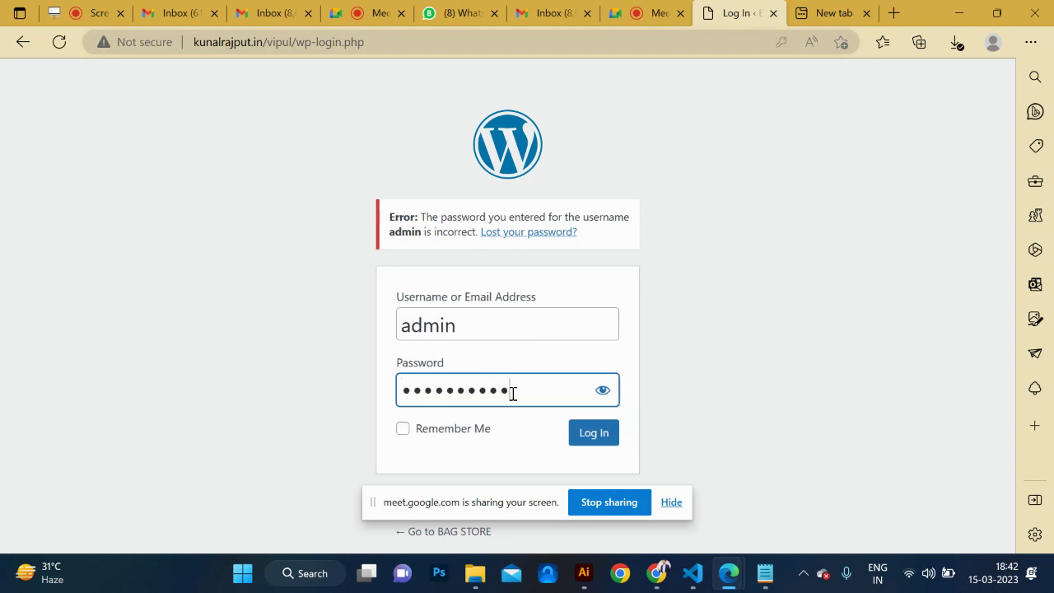
Log in to the BAG STORE WordPress Dashboard and scroll down the admin sidebar.
click(607, 438)
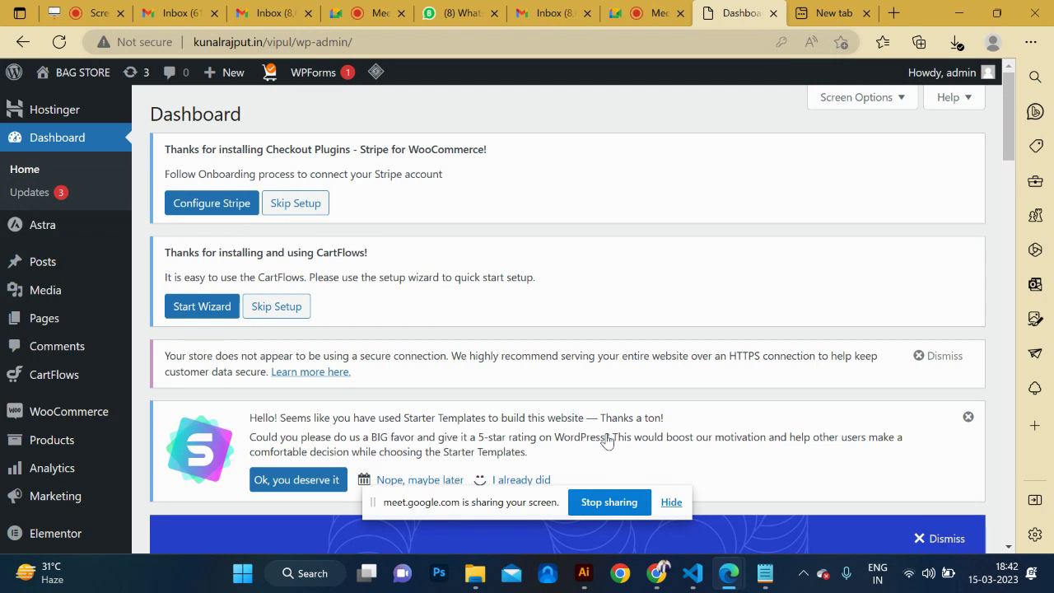
mouse_move(70, 434)
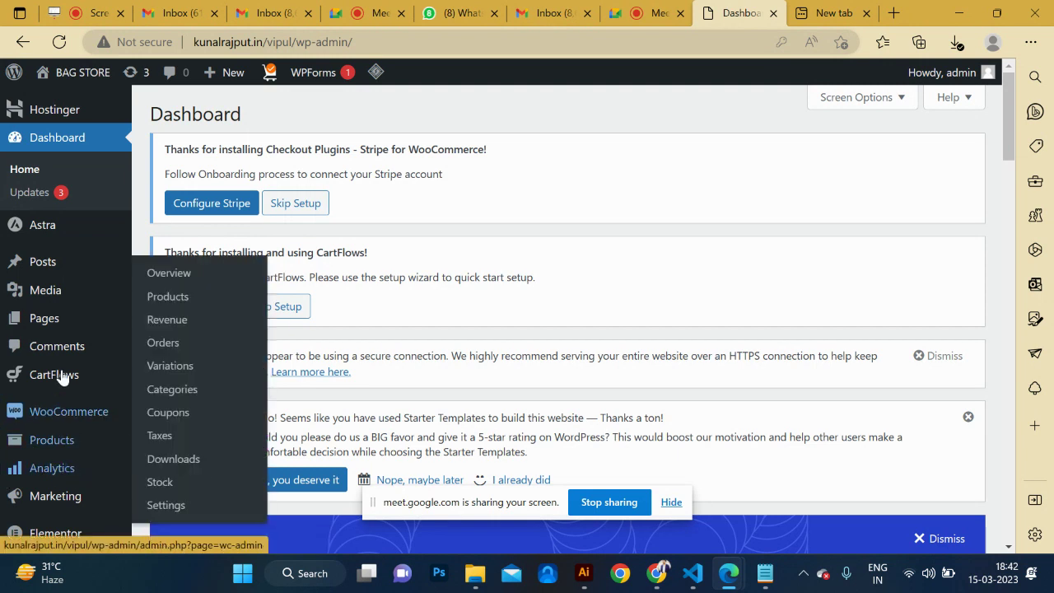
scroll(62, 368, down, 5)
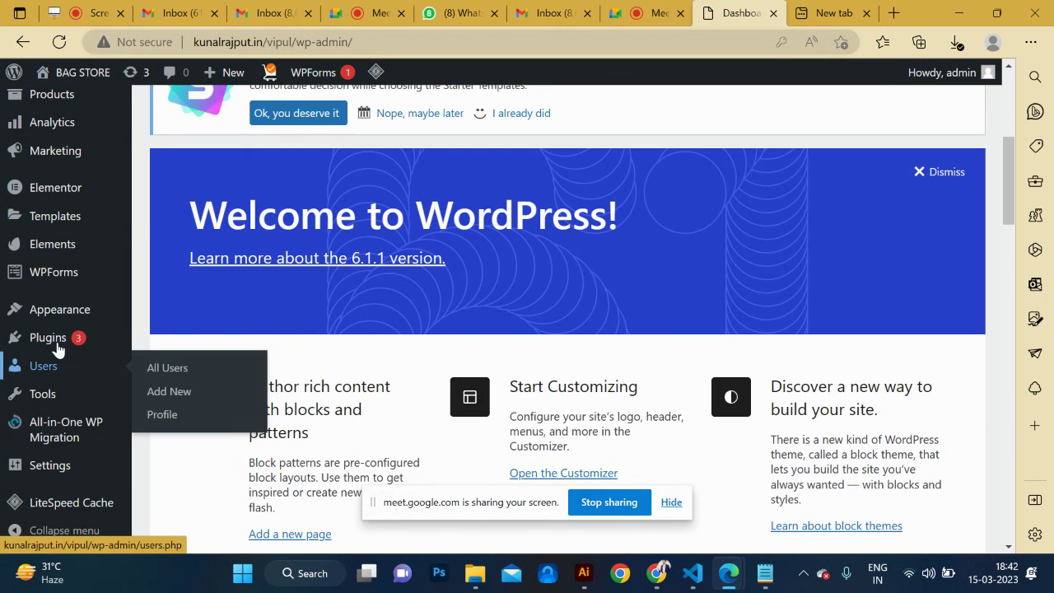
Under Plugins > Add New, search 'yoast s' and install Yoast SEO.
mouse_move(52, 337)
click(175, 366)
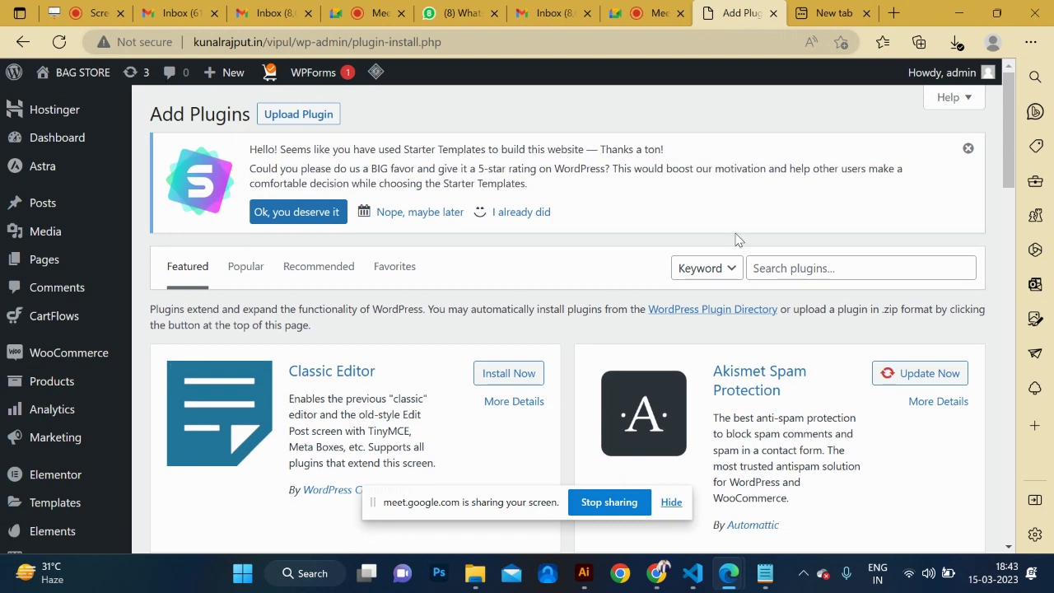
click(808, 268)
text(yo)
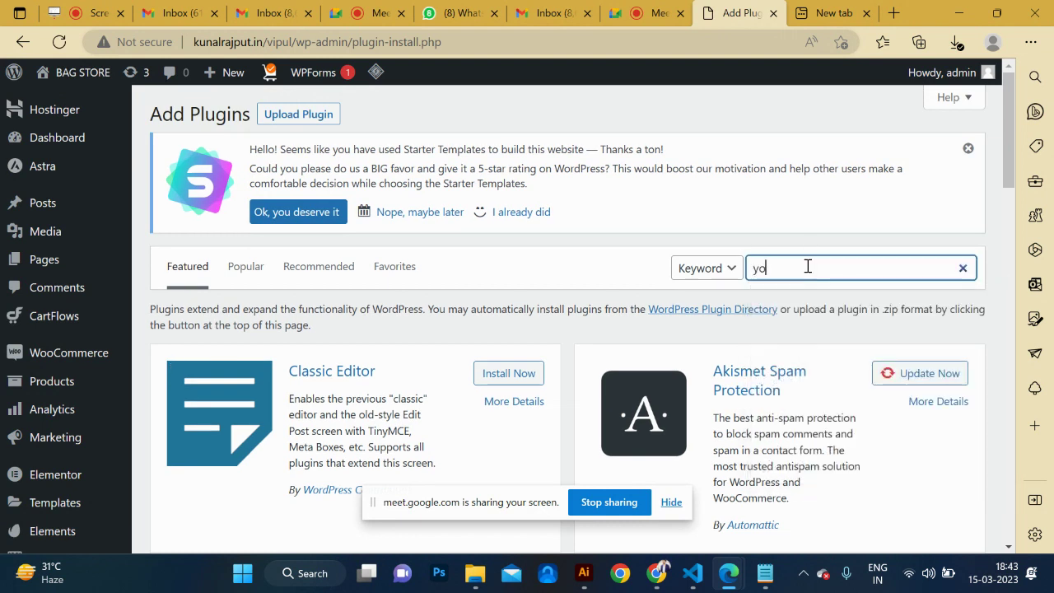
text(ast seo)
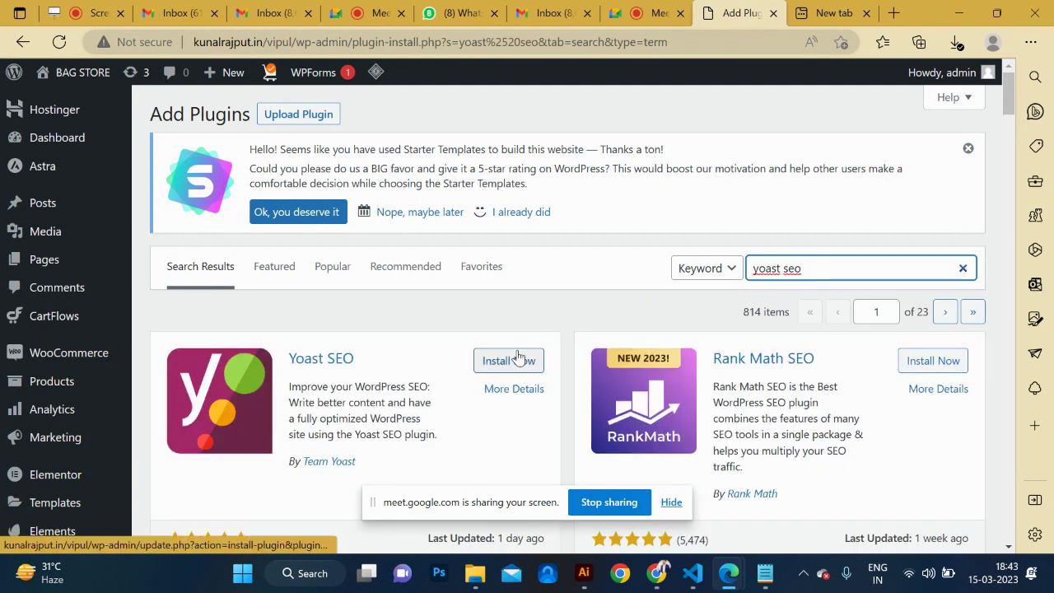
click(508, 362)
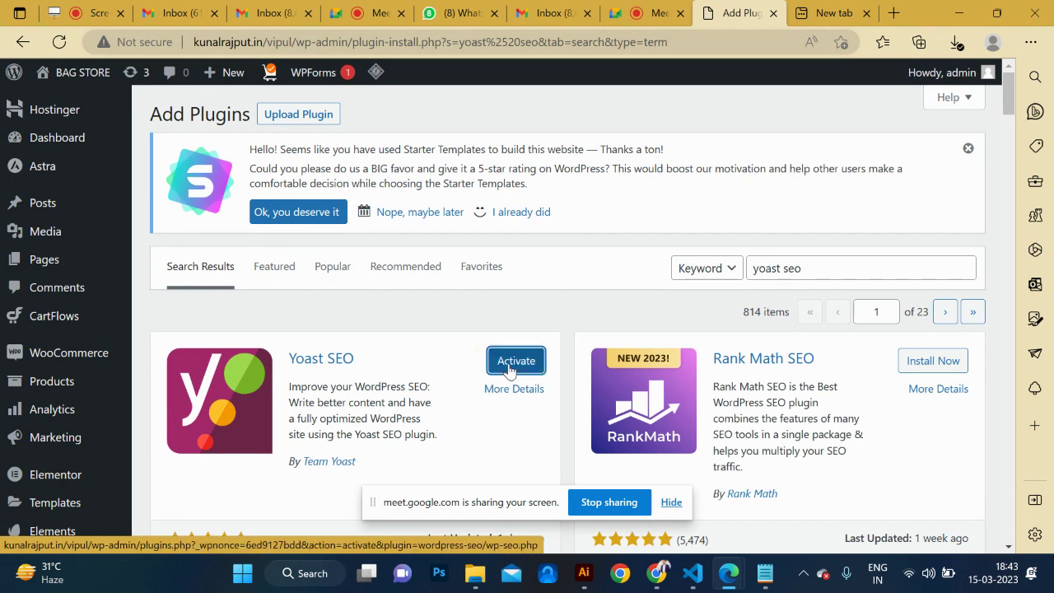
Activate Yoast SEO and review its installation-success page.
click(516, 363)
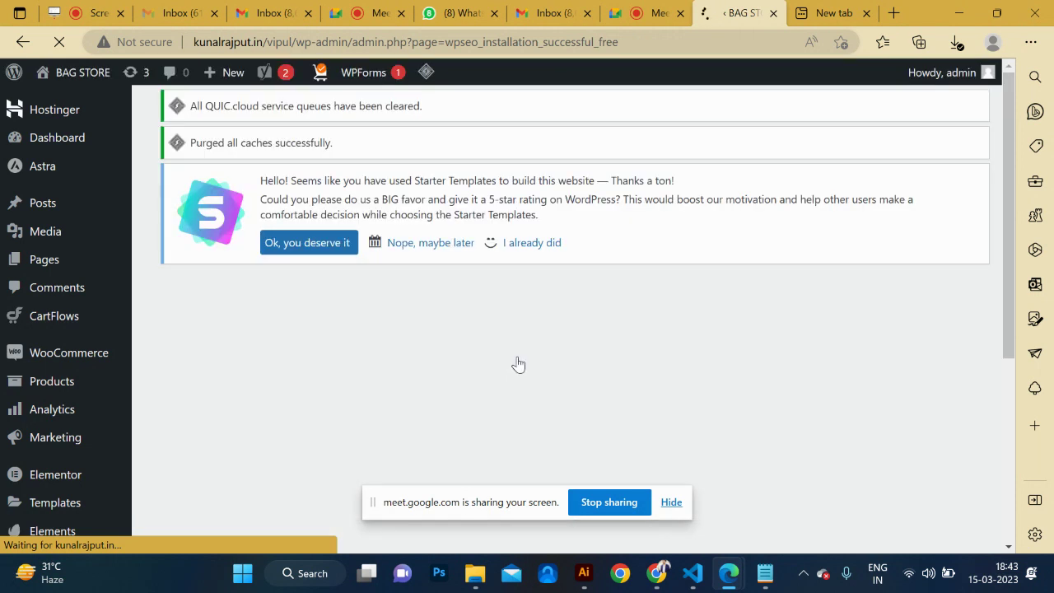
scroll(411, 361, down, 1)
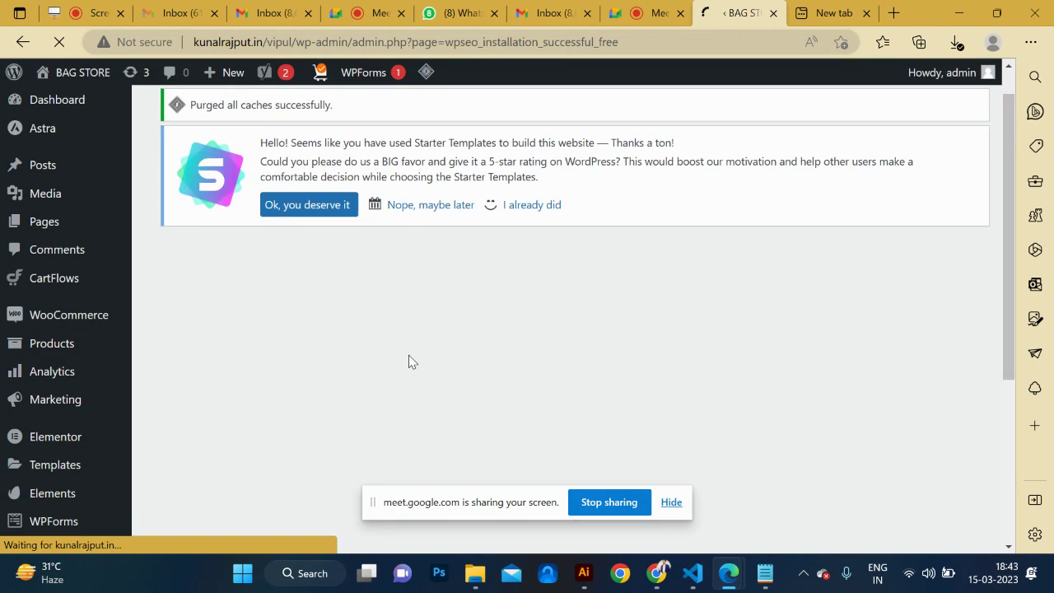
scroll(408, 355, down, 4)
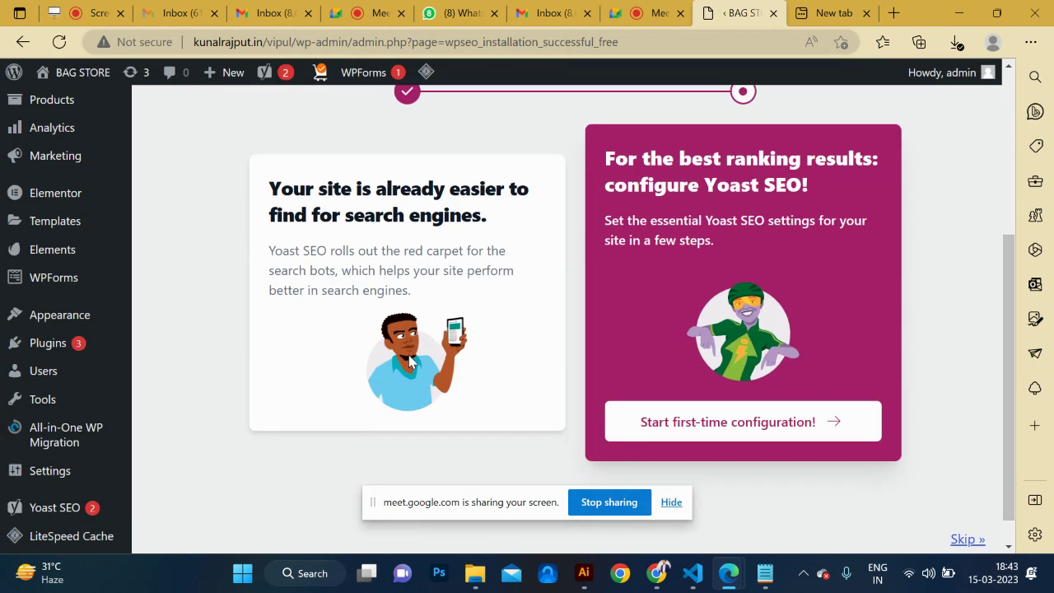
scroll(495, 321, up, 5)
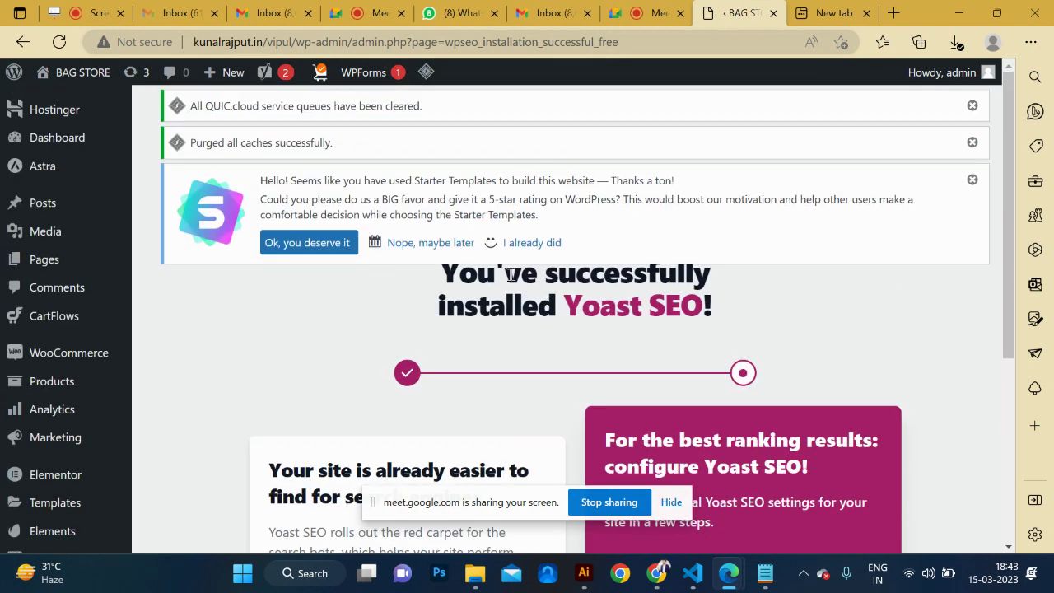
drag(512, 276, 737, 318)
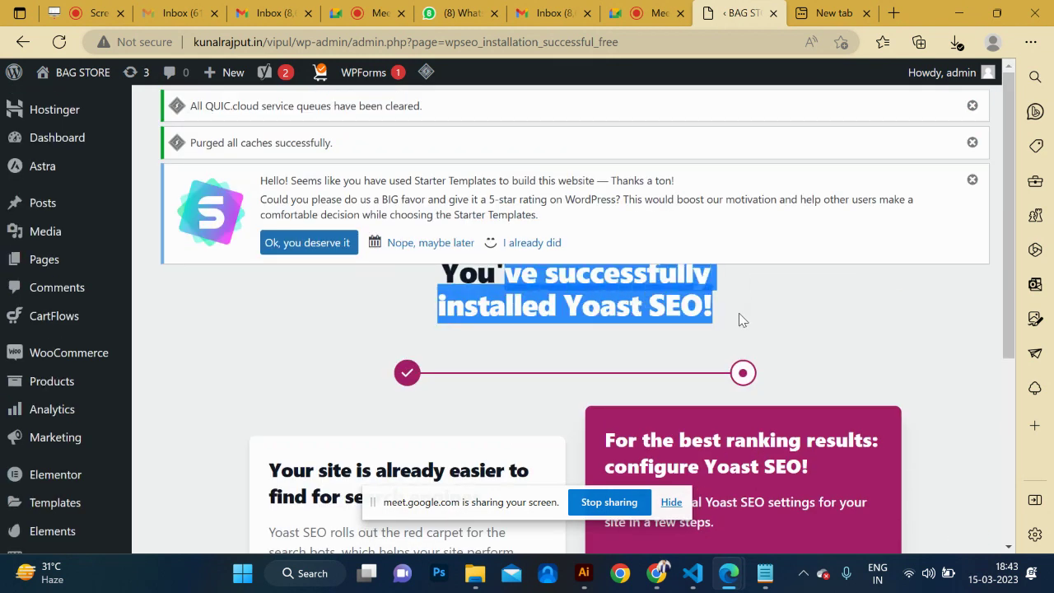
scroll(427, 338, down, 5)
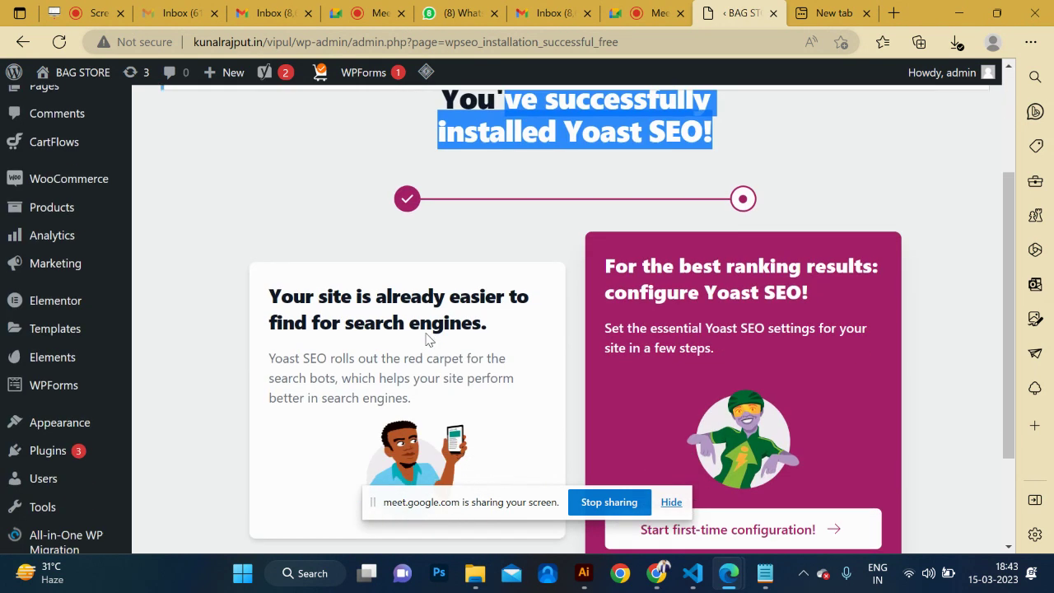
scroll(426, 337, up, 1)
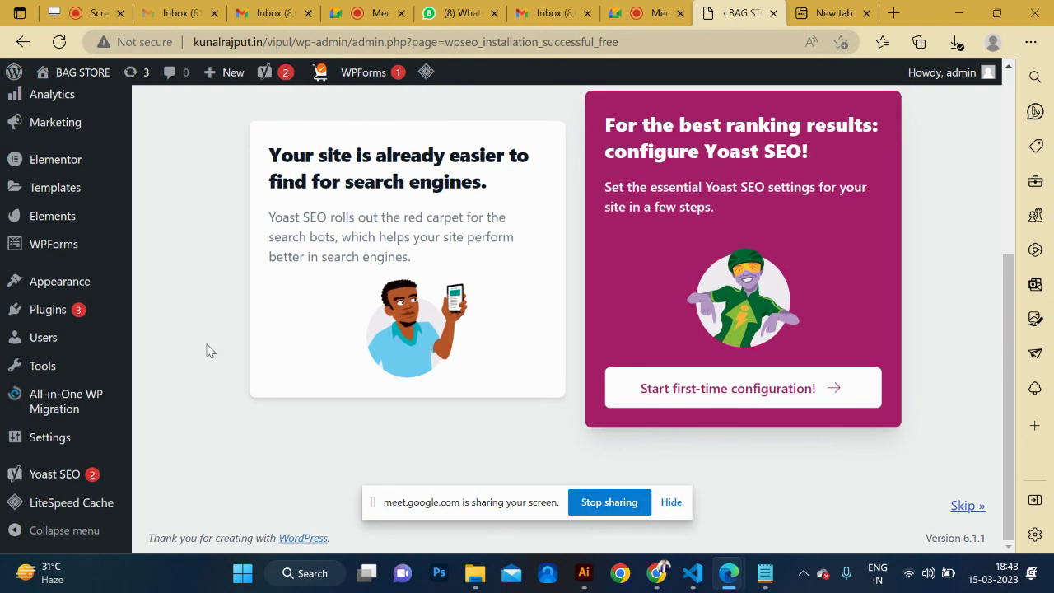
scroll(207, 349, left, 3)
mouse_move(76, 476)
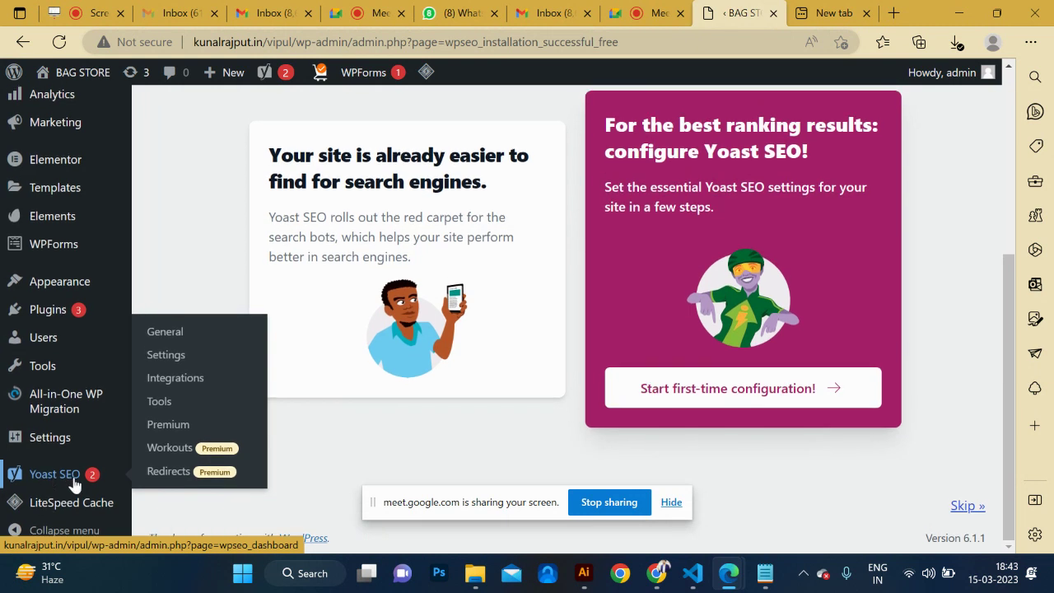
Open Yoast SEO Settings and skip past the welcome tour.
click(165, 356)
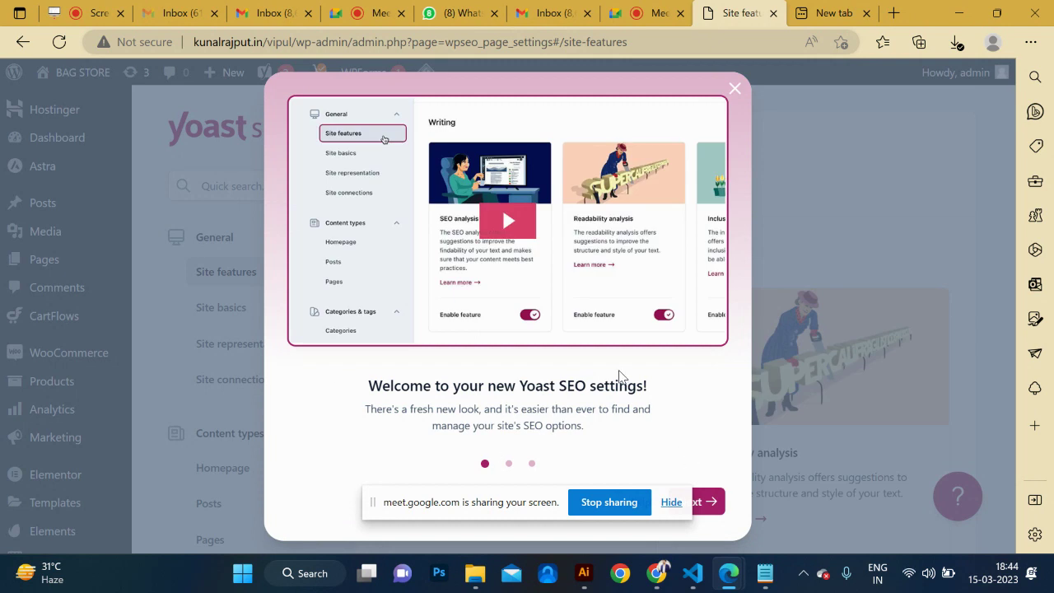
click(672, 506)
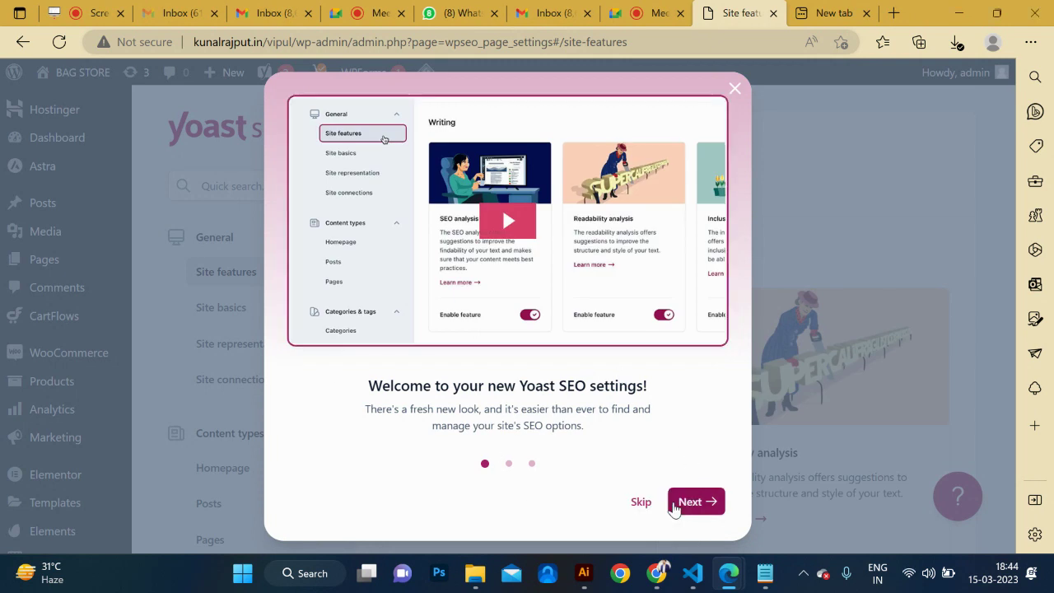
click(698, 504)
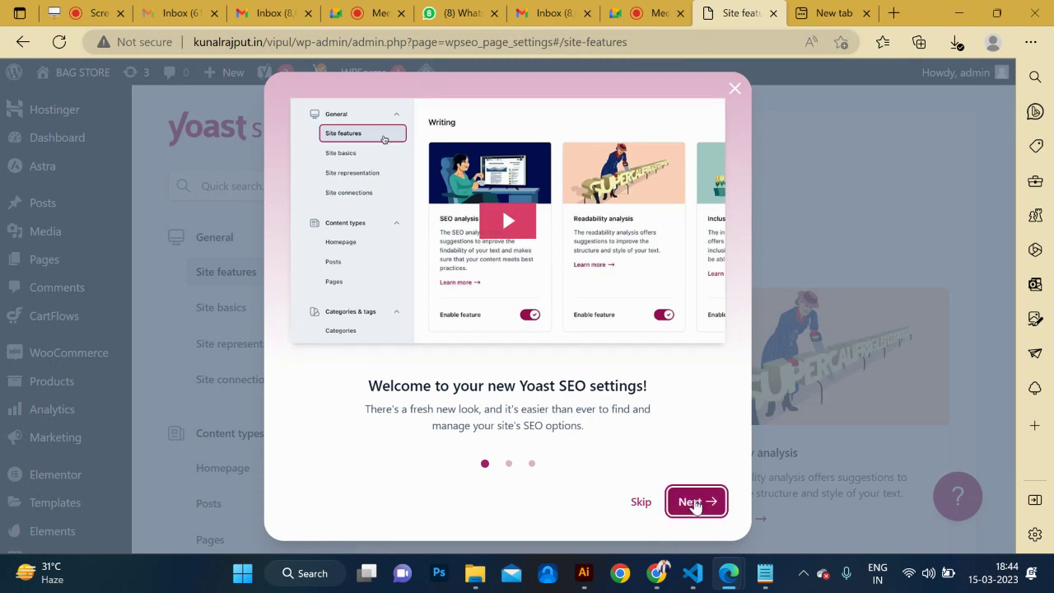
click(637, 505)
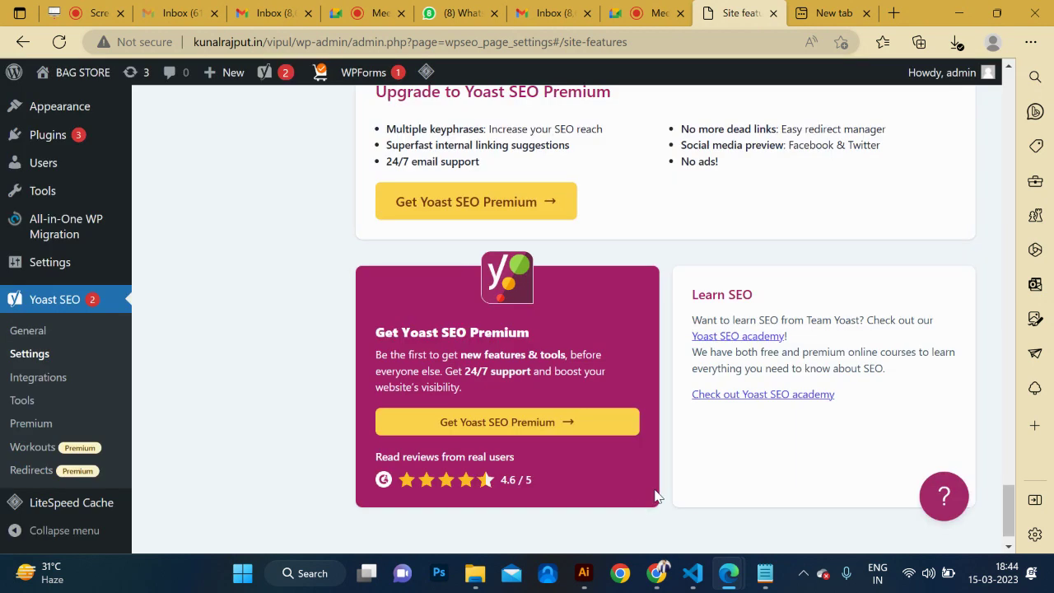
scroll(701, 340, up, 12)
scroll(703, 349, up, 10)
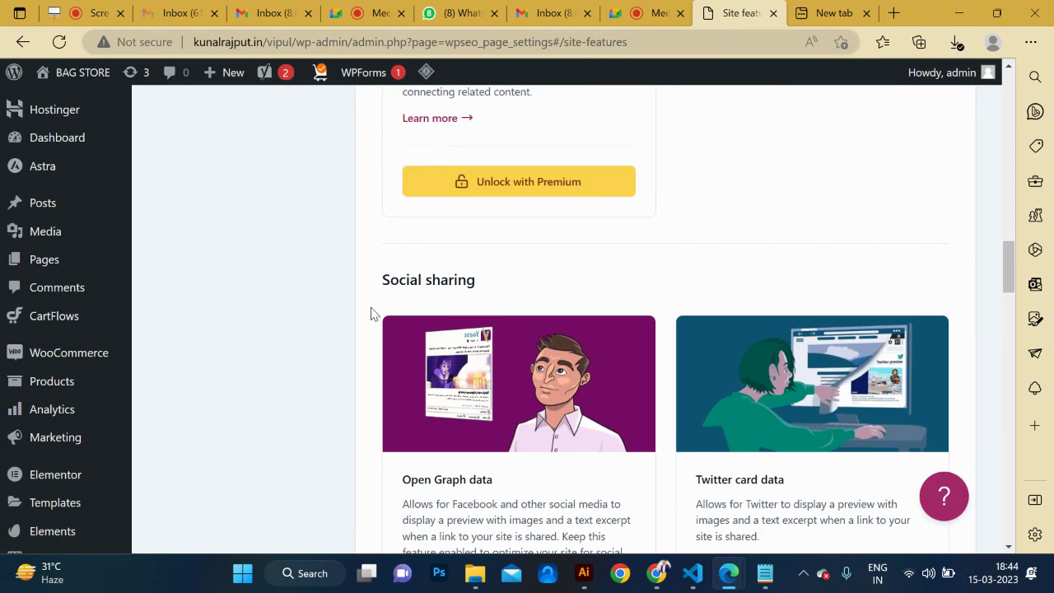
scroll(506, 302, up, 10)
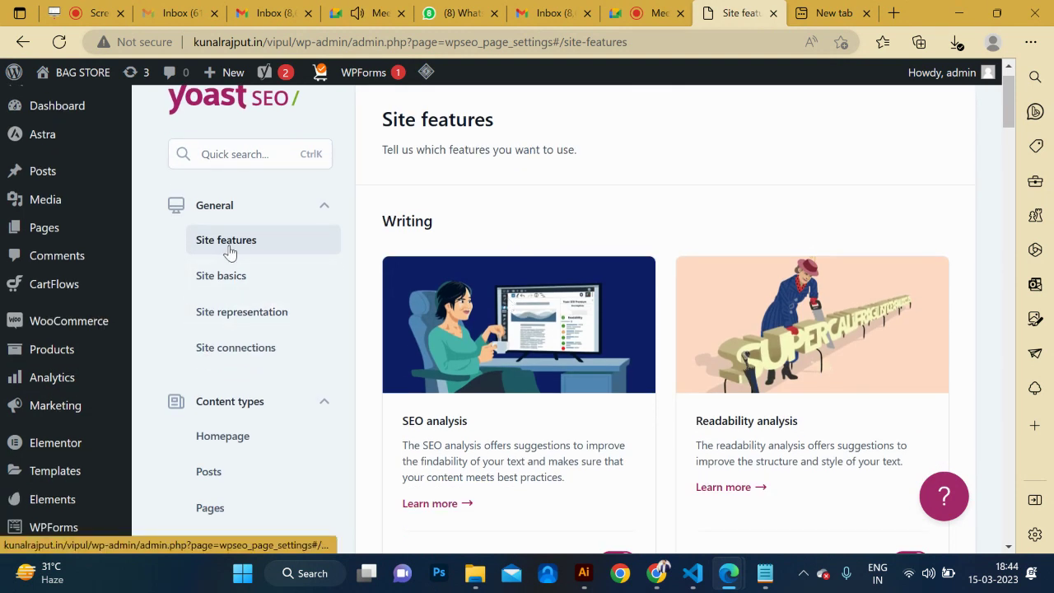
Open Site basics and edit the Website name field showing BAG STORE.
click(235, 281)
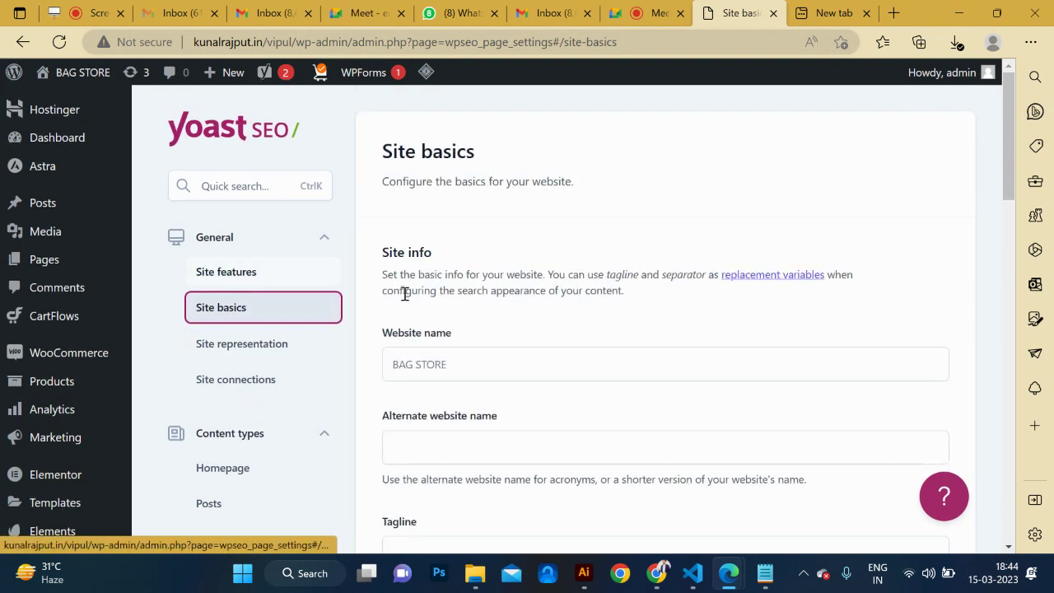
scroll(461, 393, down, 2)
click(462, 285)
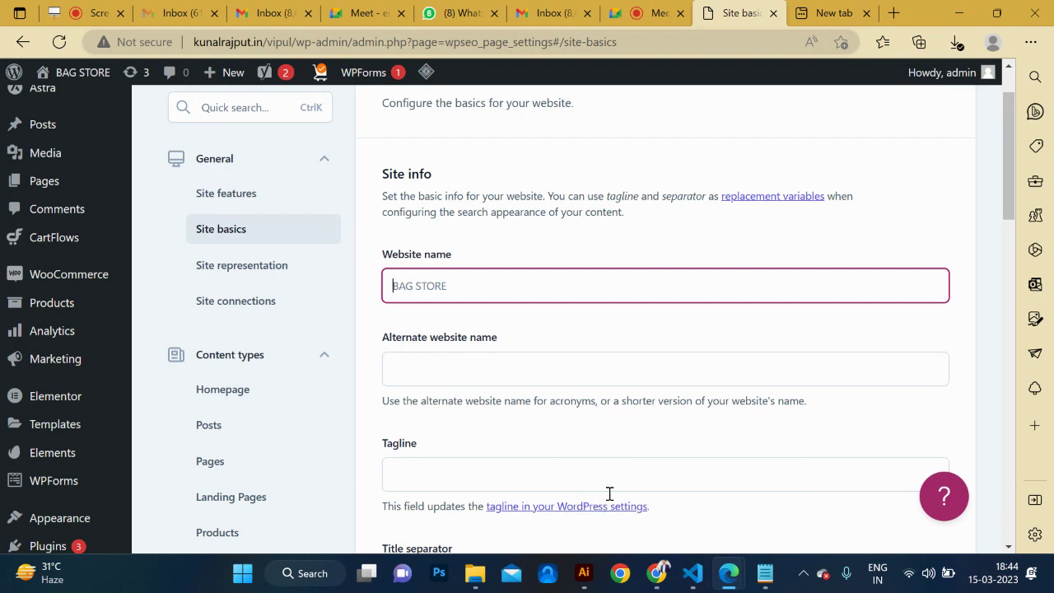
Copy 'Fresh and Delicious Vegetables for Every Meal' from the Vegetables notes in Notepad.
mouse_move(762, 582)
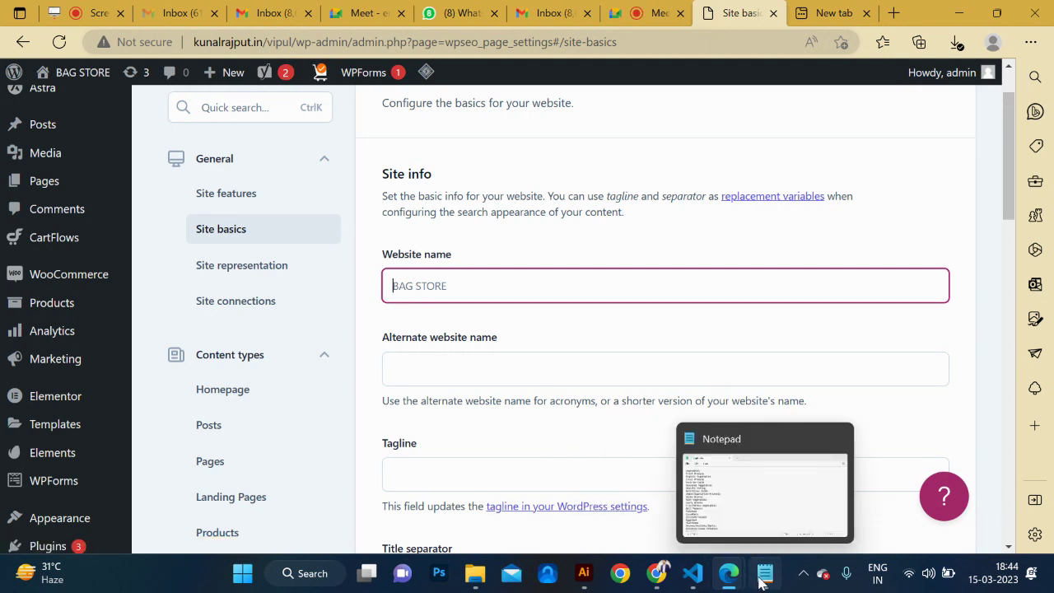
click(753, 509)
scroll(383, 323, down, 15)
scroll(382, 324, up, 5)
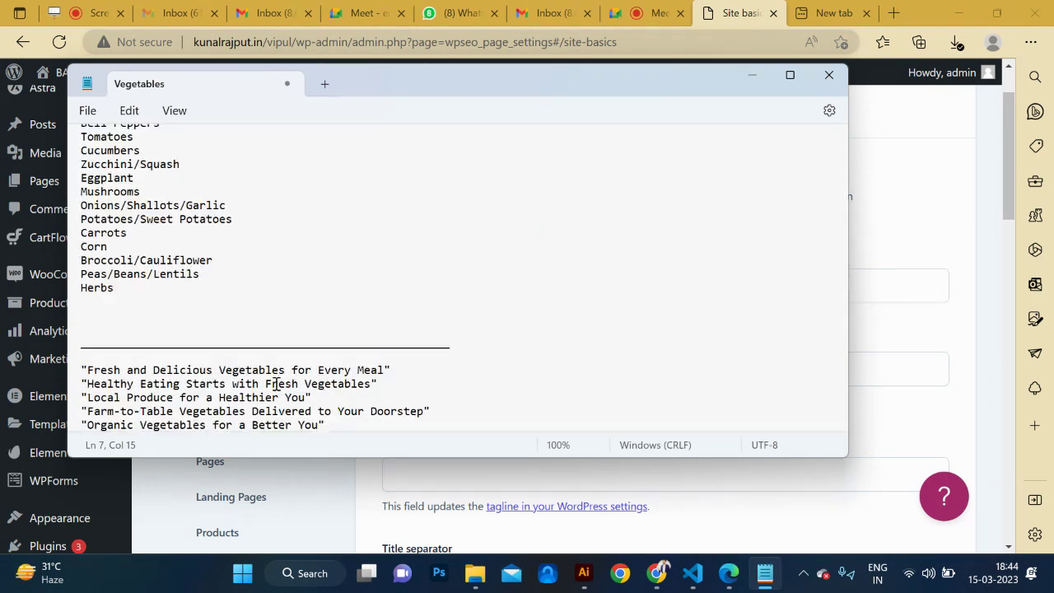
click(86, 372)
drag(87, 372, 387, 370)
key(ctrl+c)
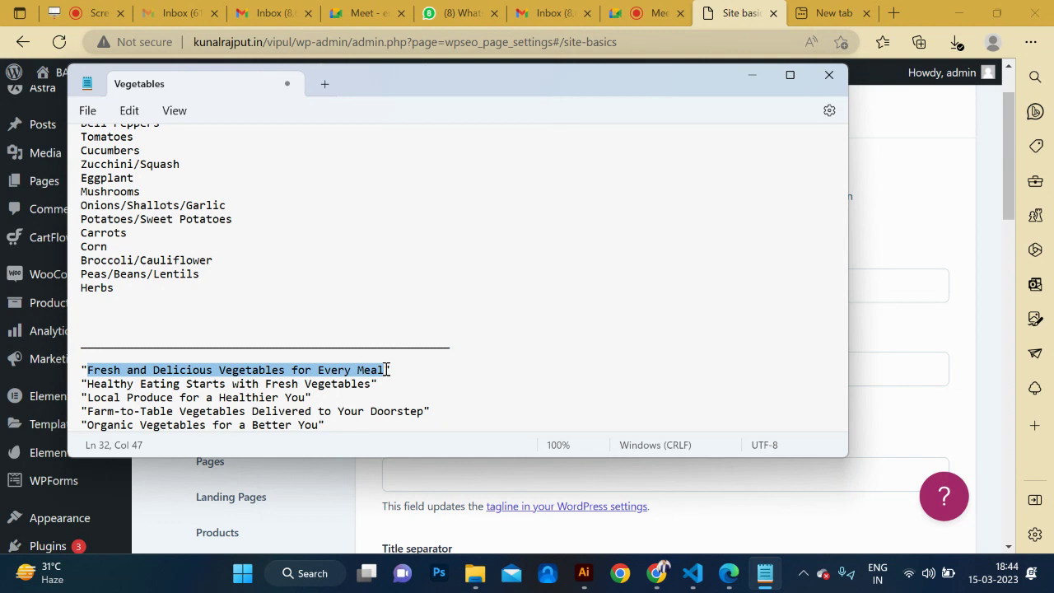
key(alt+Tab)
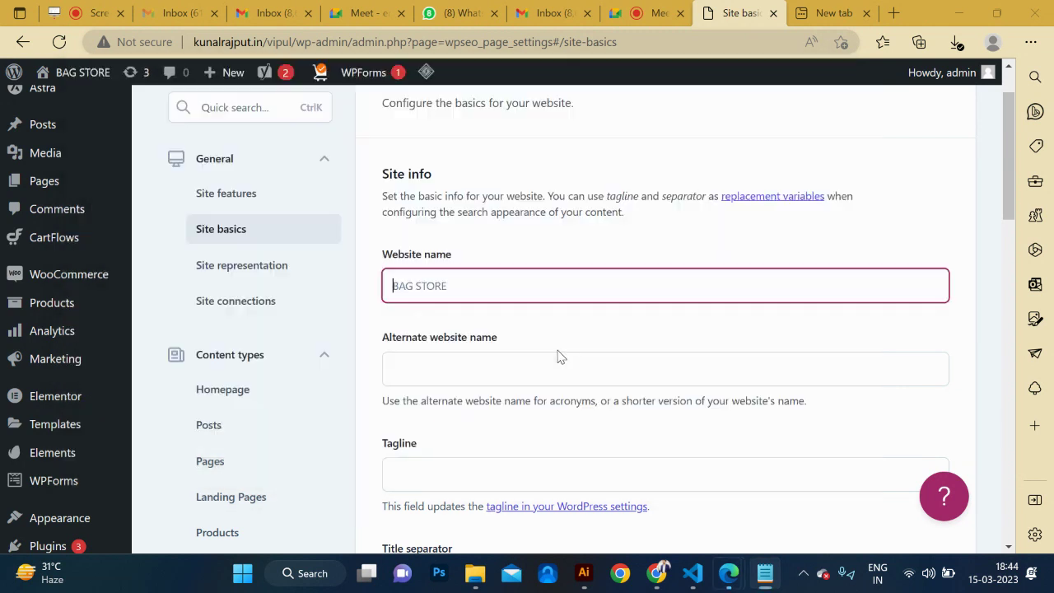
Paste the copied text and fill the Tagline field with 'Buy Online Vegetable Store'.
key(ctrl+v)
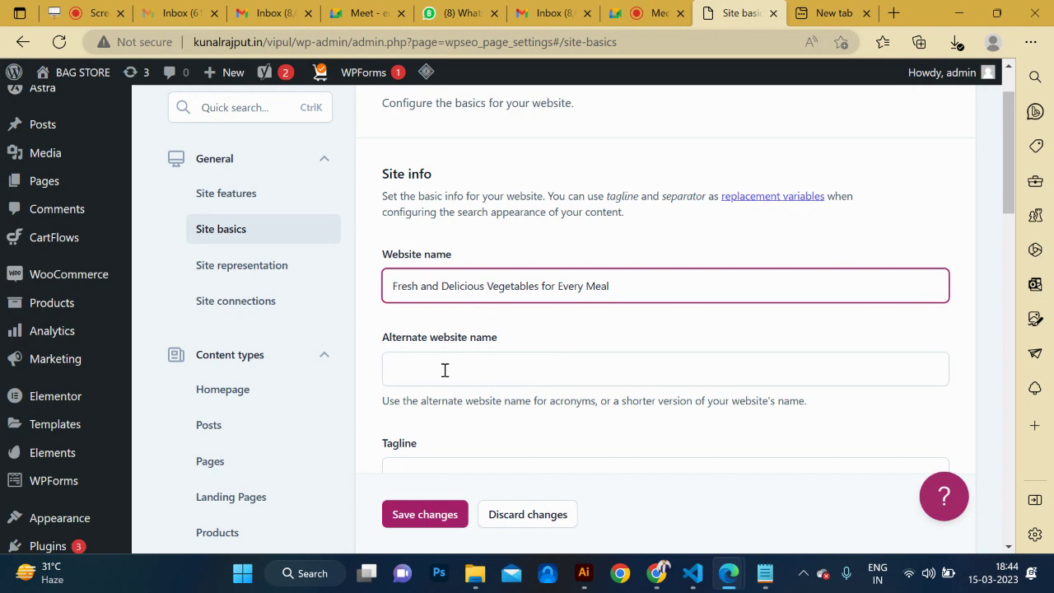
scroll(445, 370, down, 1)
click(449, 307)
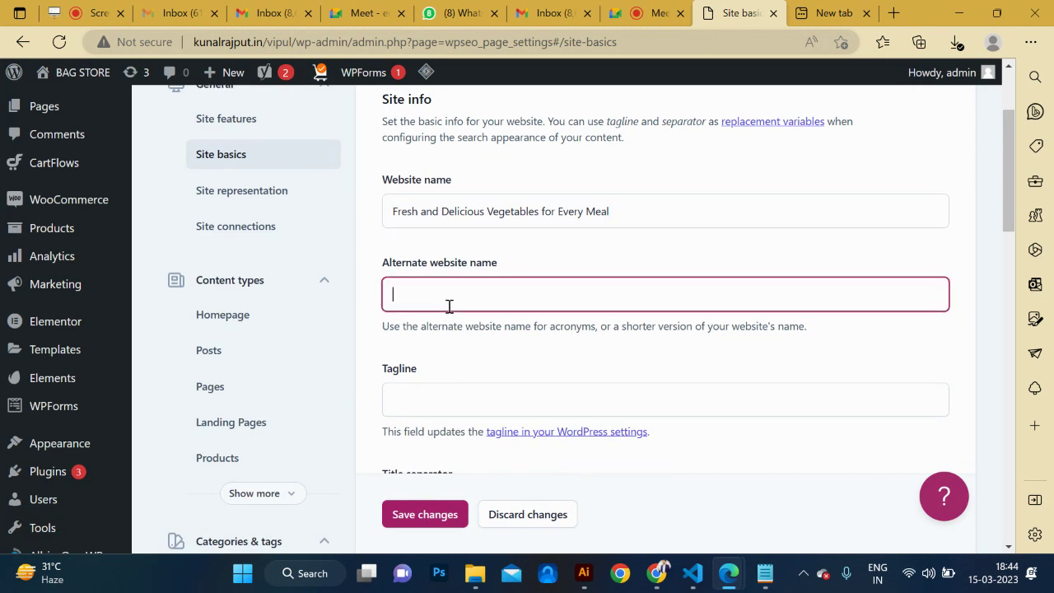
key(alt+Tab)
key(alt+Tab)
scroll(528, 384, down, 2)
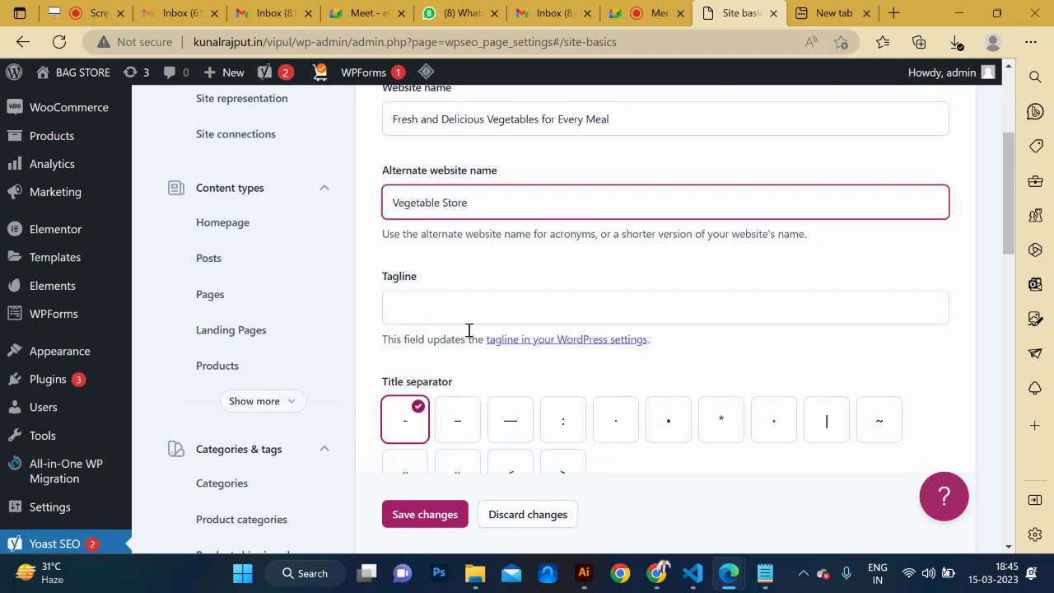
click(454, 308)
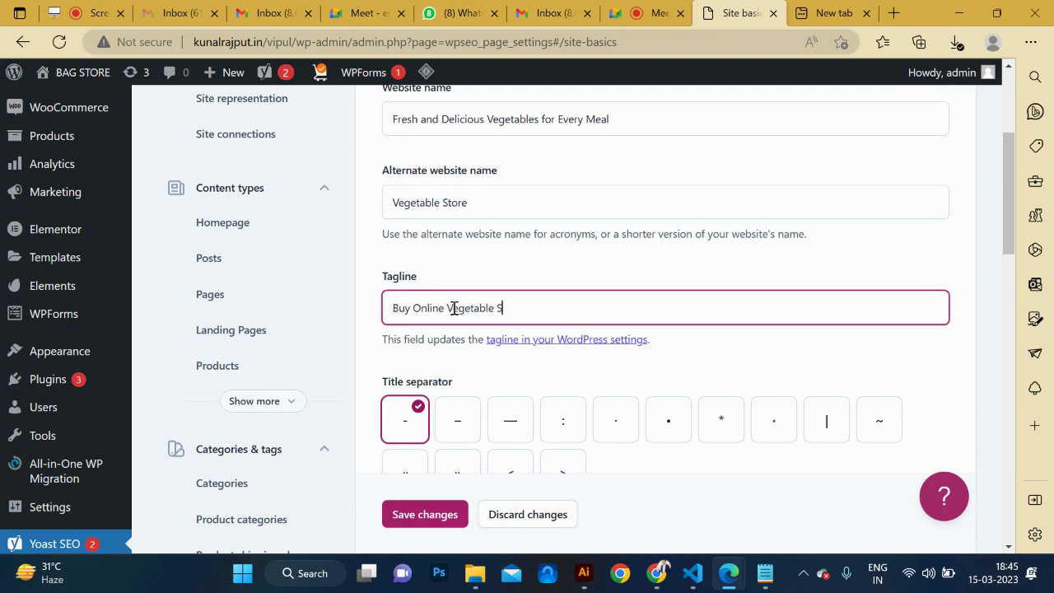
scroll(454, 308, down, 2)
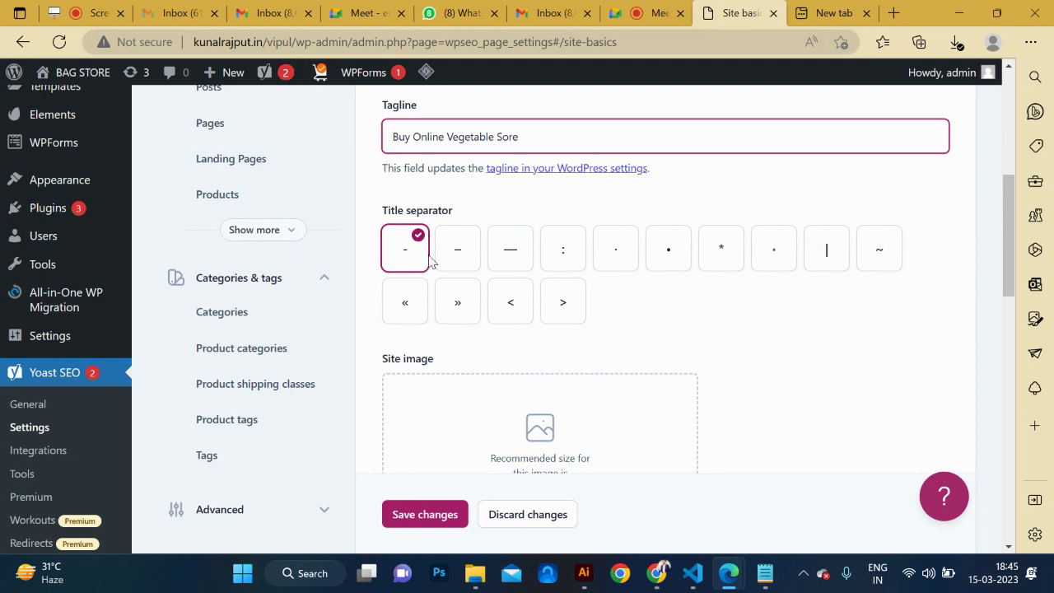
scroll(668, 292, up, 2)
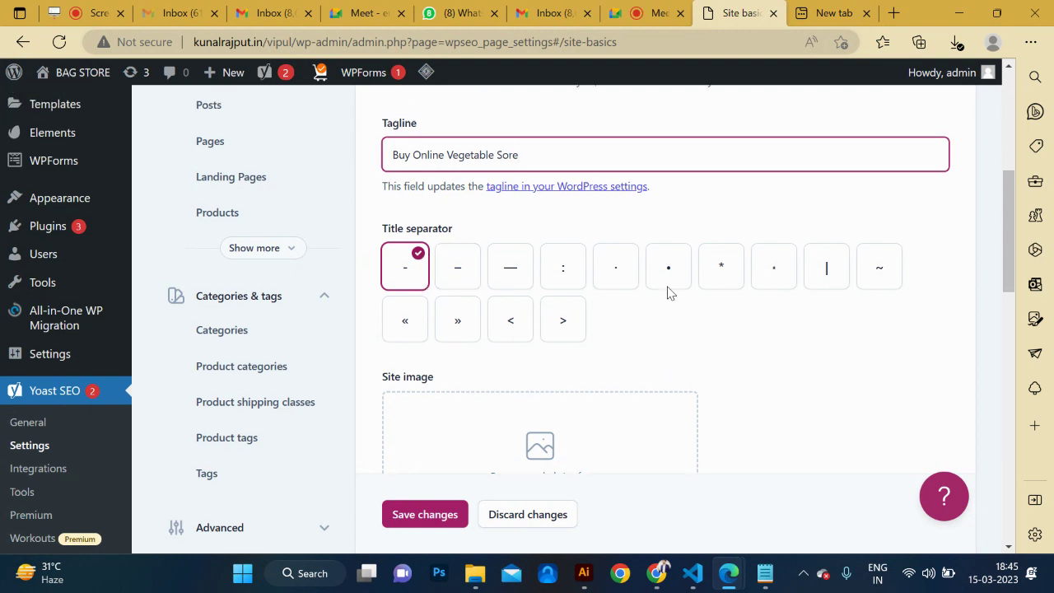
scroll(668, 291, down, 1)
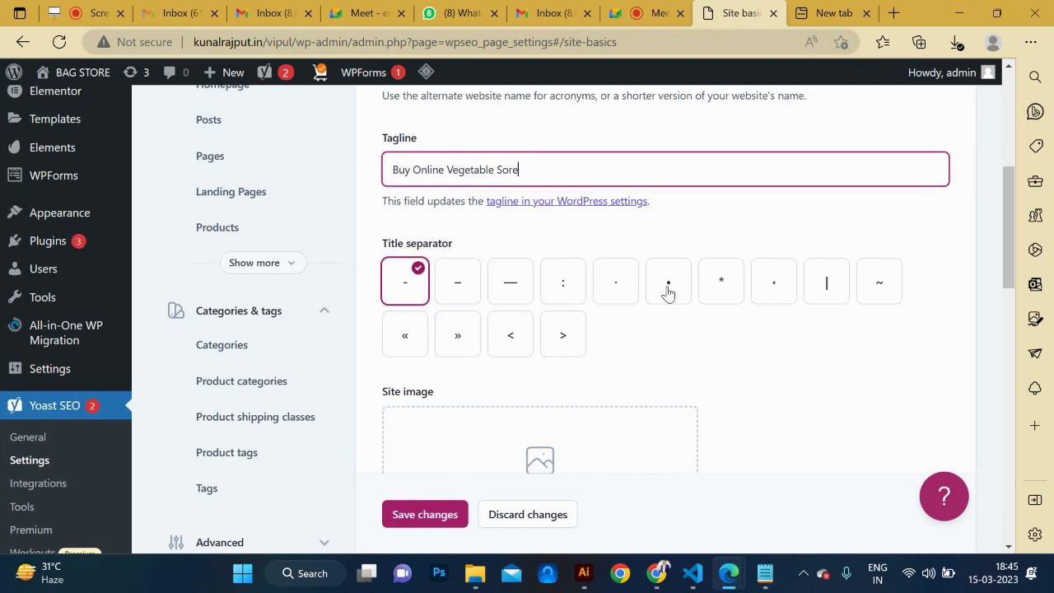
Choose the vertical bar '|' title separator and fix the tagline's misspelling.
click(828, 294)
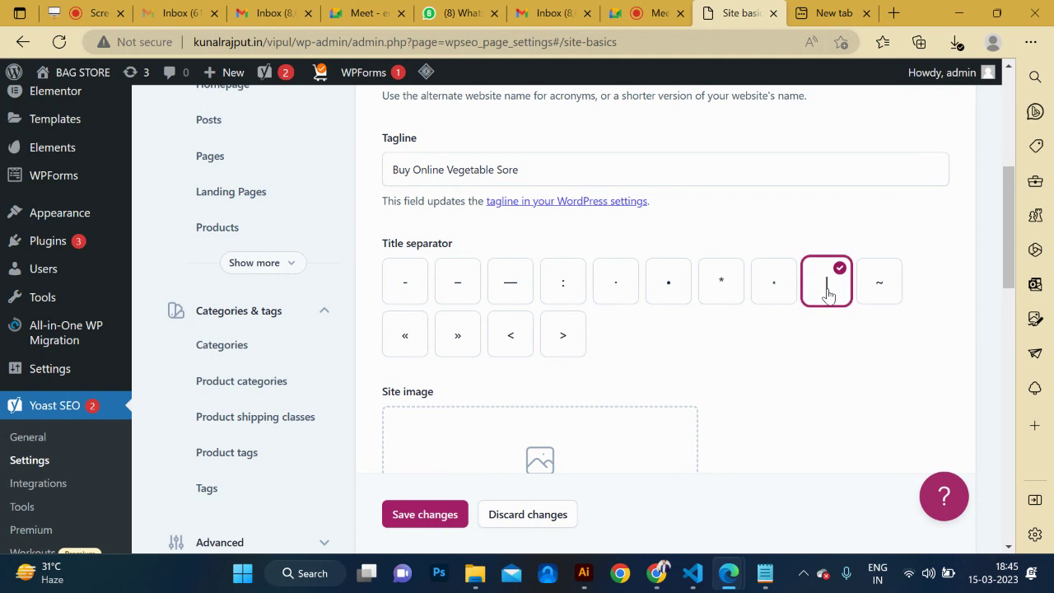
click(505, 170)
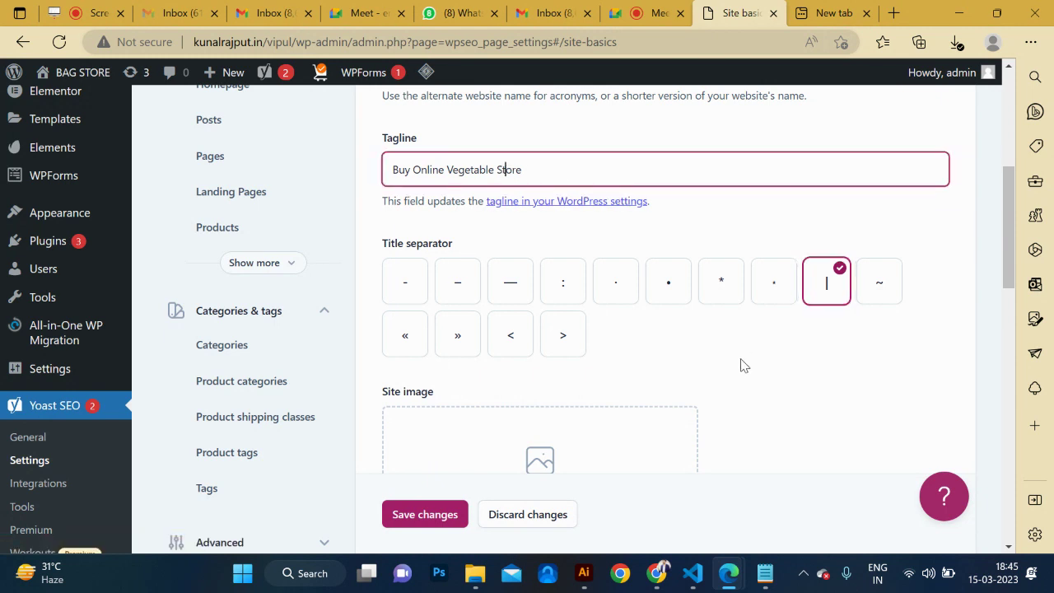
scroll(741, 365, down, 3)
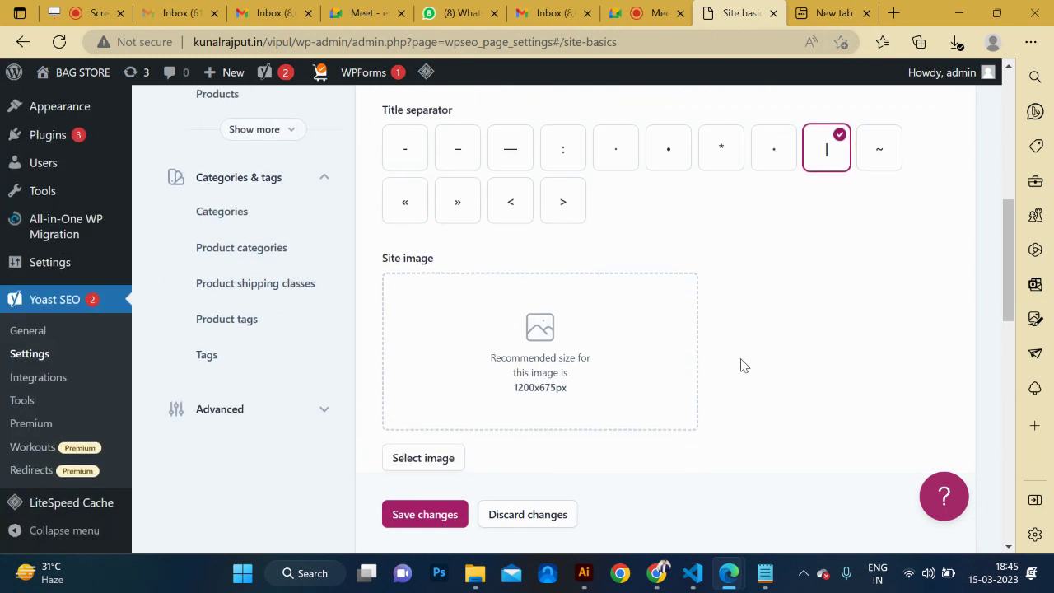
Set img2.jpg as the site image and save the Site basics settings.
click(523, 305)
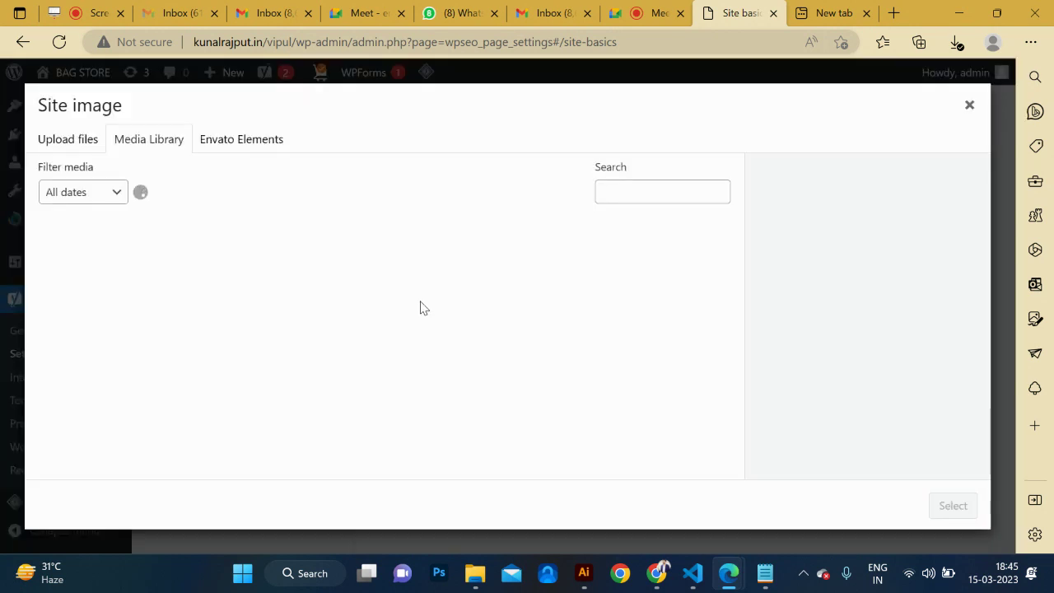
scroll(180, 350, down, 1)
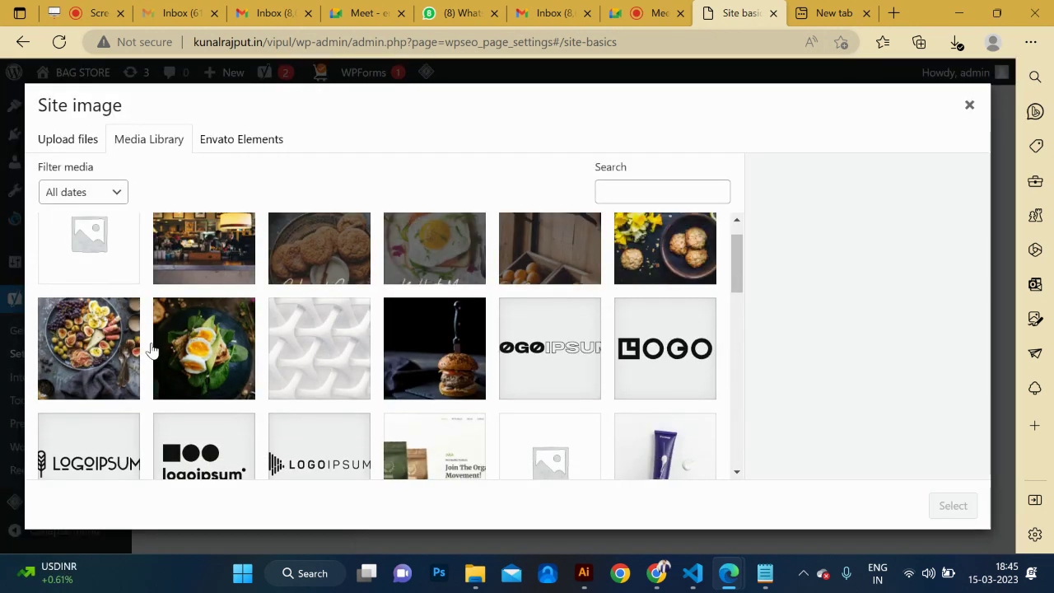
click(114, 349)
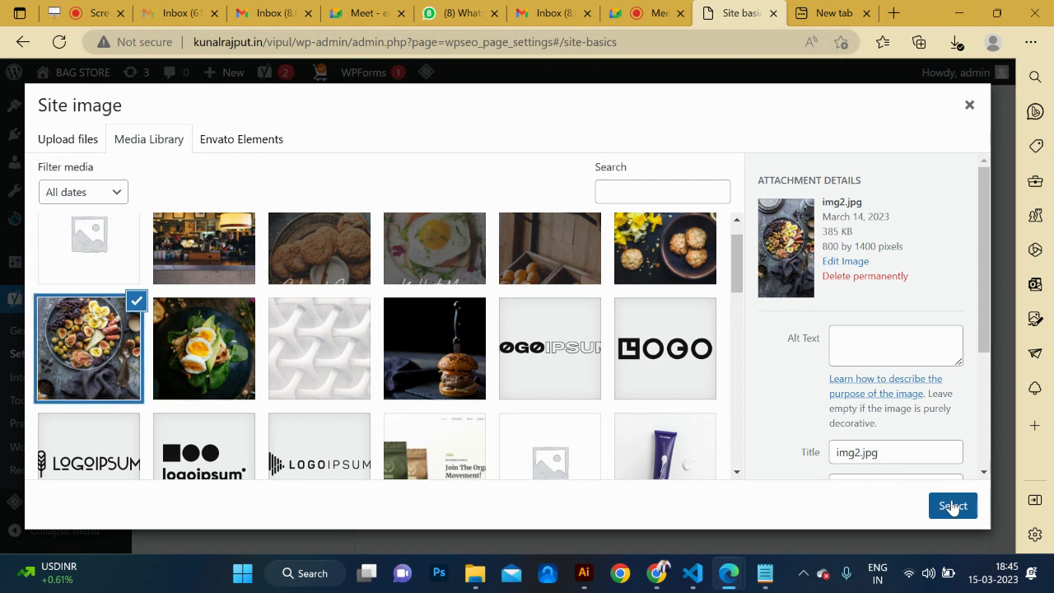
click(953, 507)
scroll(787, 372, down, 2)
scroll(788, 373, down, 3)
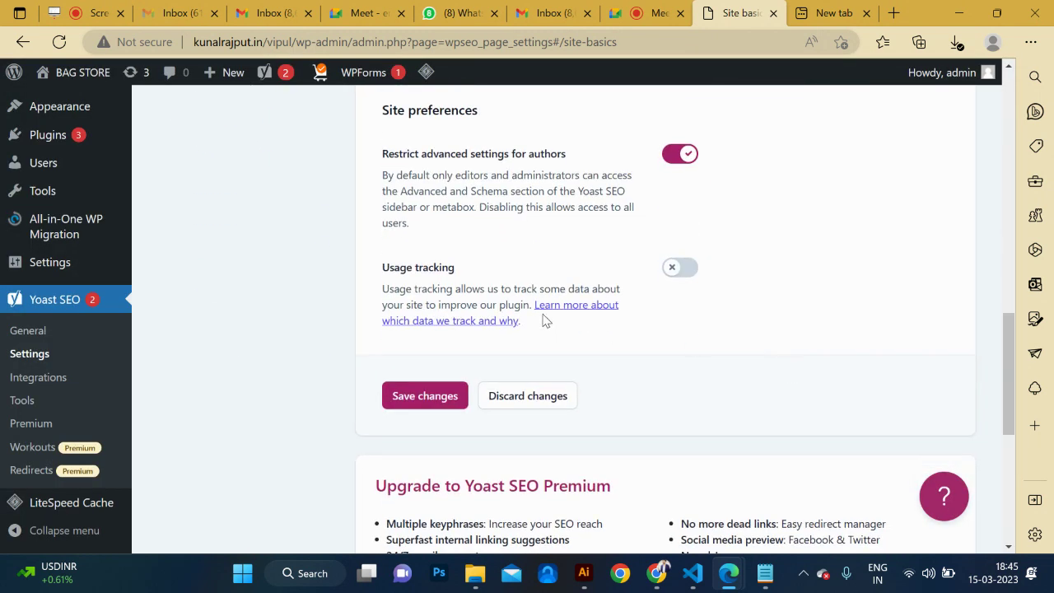
scroll(576, 313, down, 1)
click(424, 309)
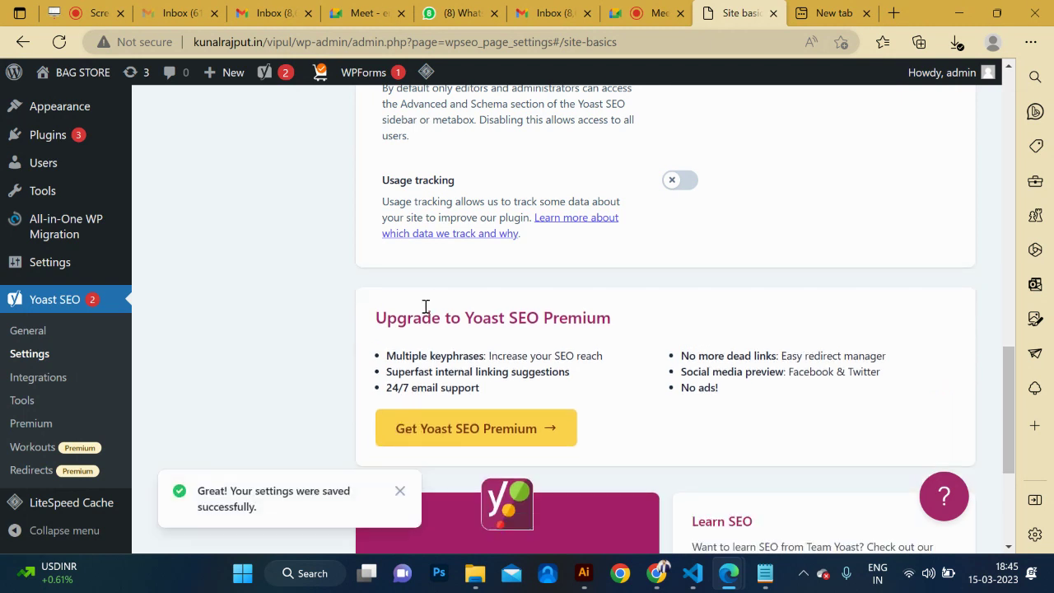
Open the BAG STORE homepage in a new tab, view it, then return to settings.
mouse_move(82, 72)
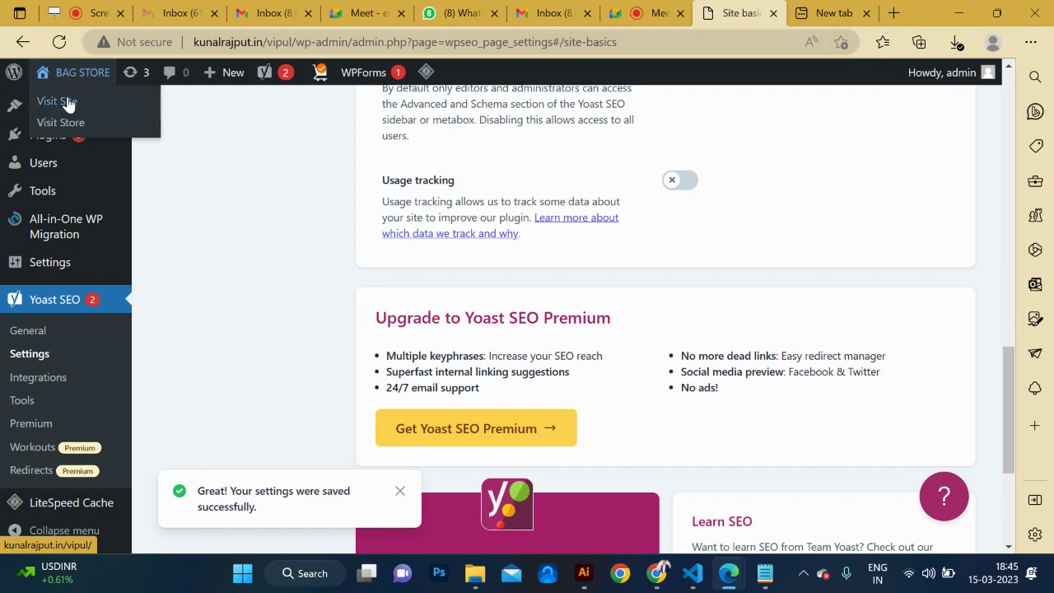
middle_click(57, 100)
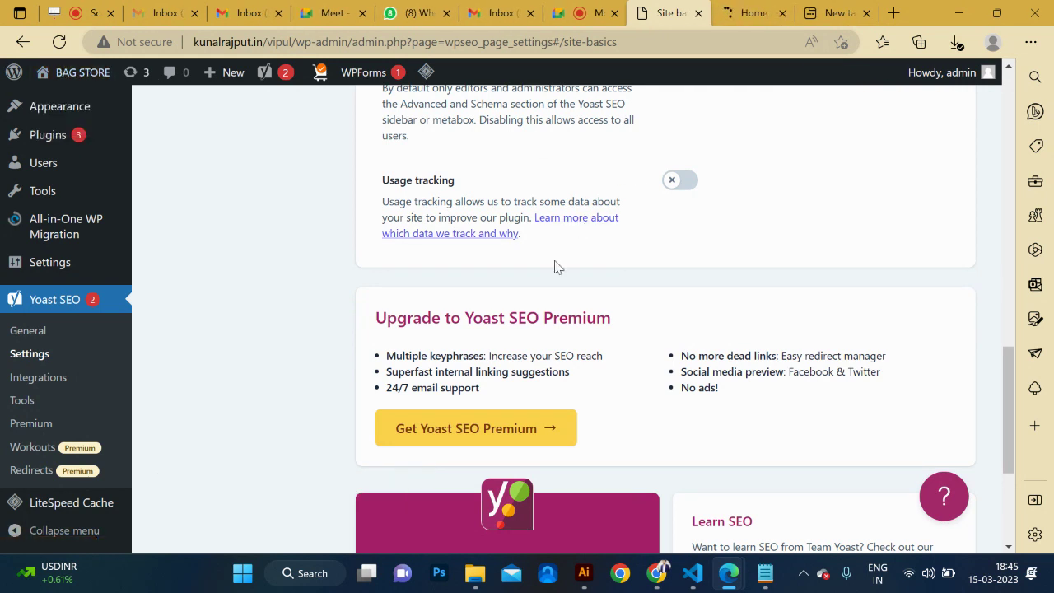
click(756, 18)
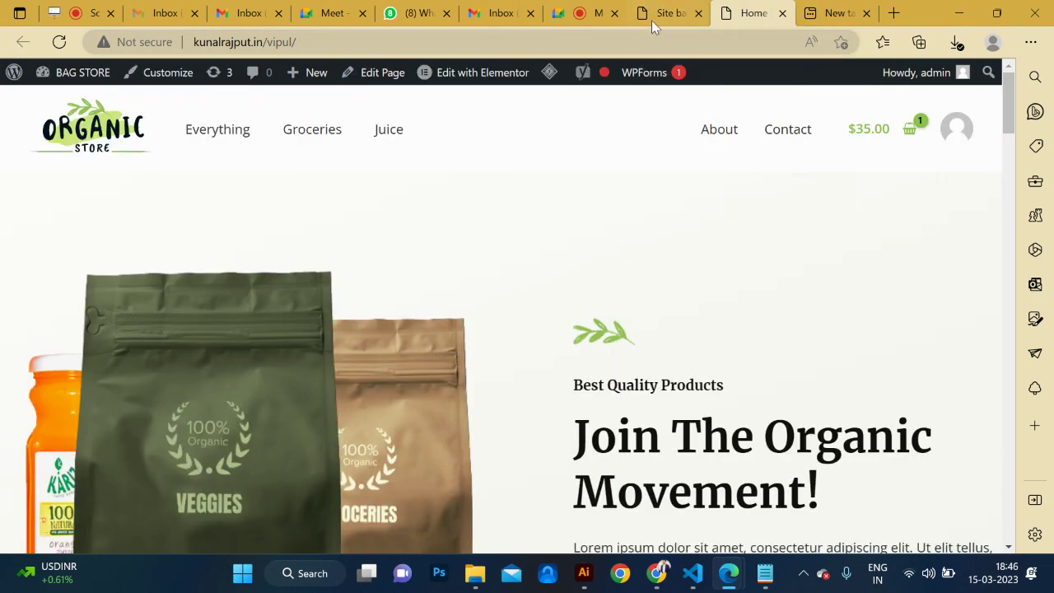
click(652, 17)
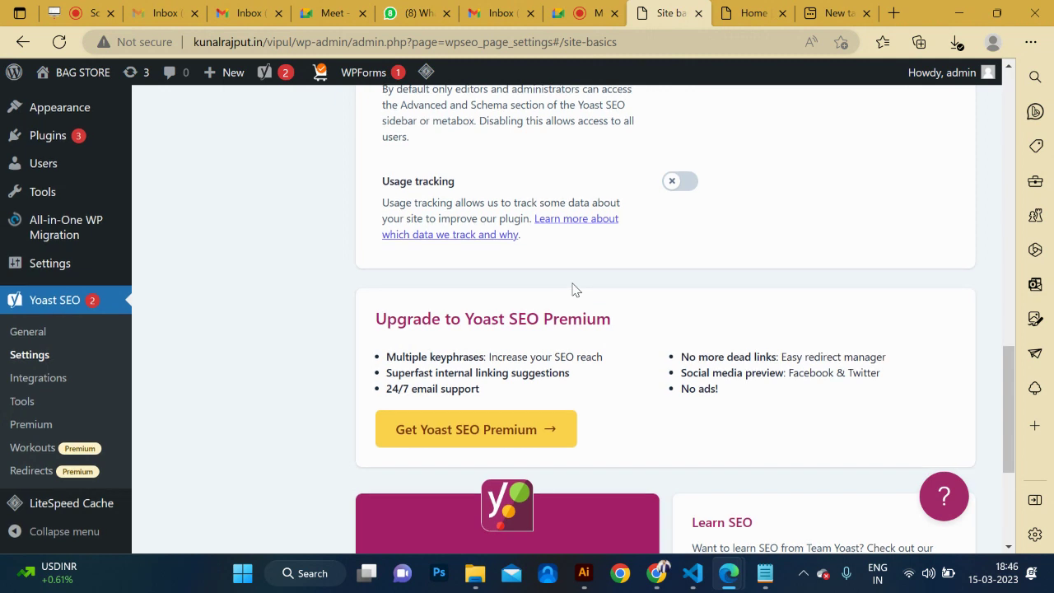
scroll(572, 289, up, 4)
scroll(572, 289, down, 4)
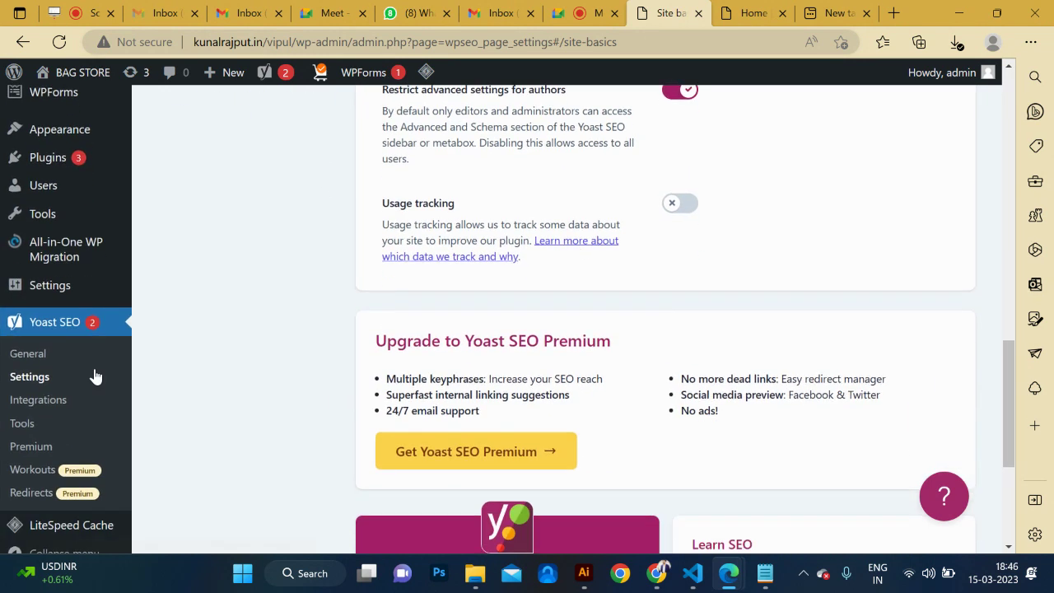
Browse the Yoast SEO Integrations page.
scroll(34, 375, down, 1)
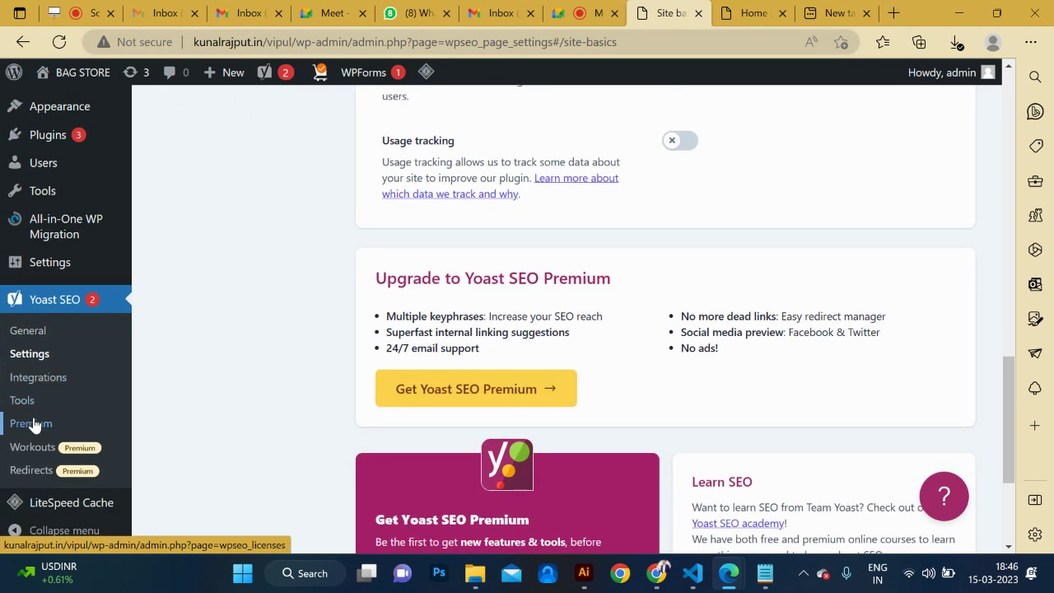
click(38, 382)
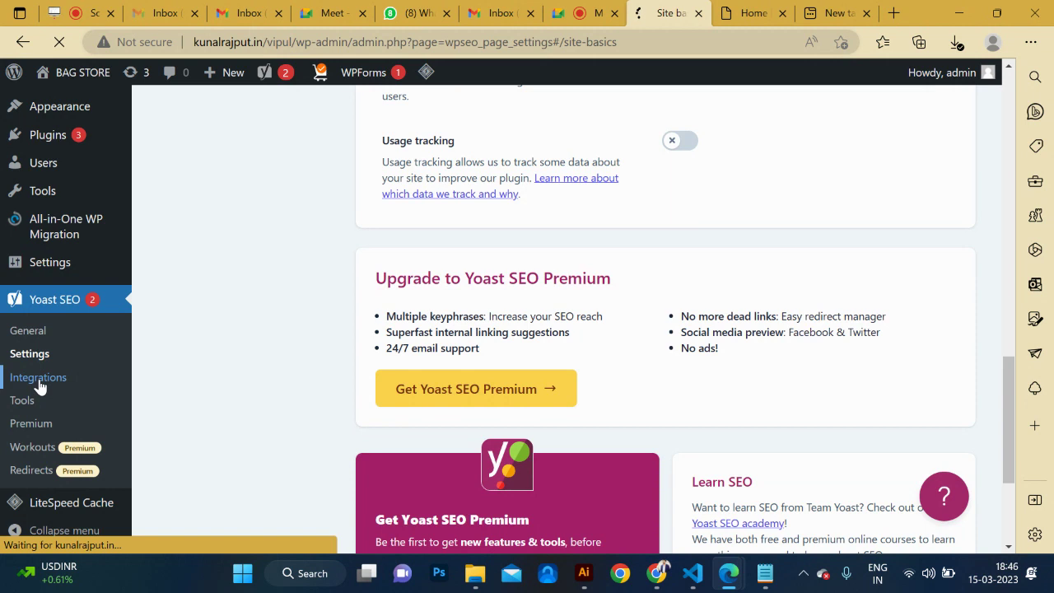
scroll(381, 389, down, 3)
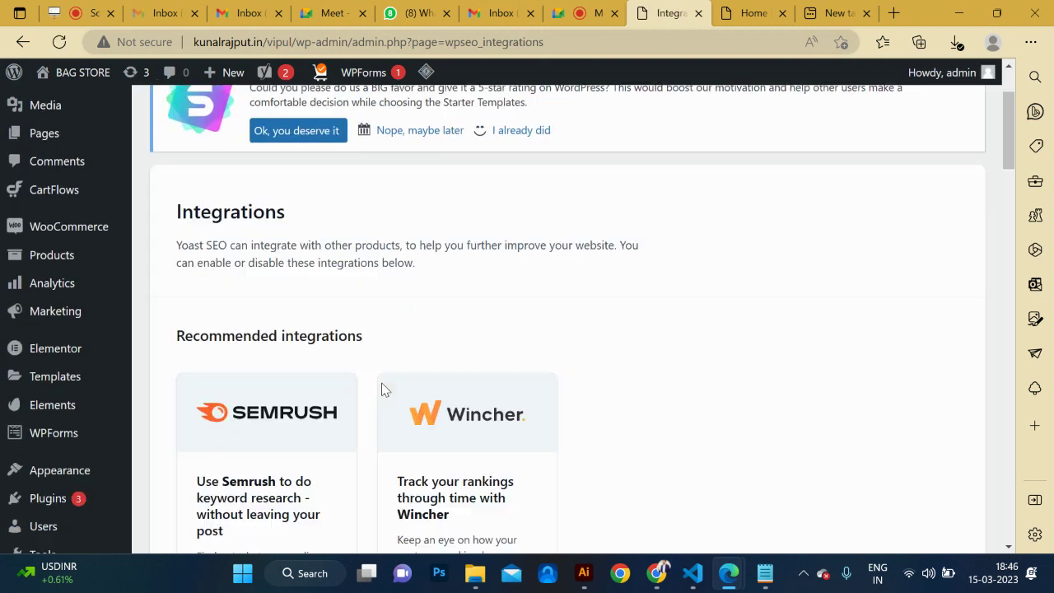
scroll(382, 389, down, 6)
scroll(382, 389, down, 3)
Open the Yoast SEO General dashboard showing no SEO problems and two notifications.
click(43, 335)
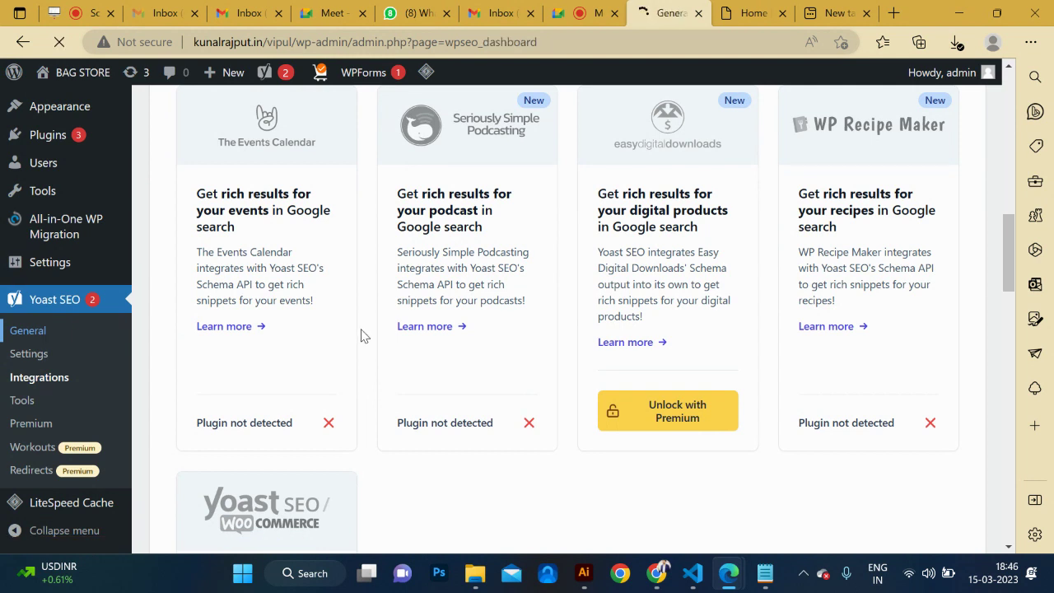
scroll(379, 354, down, 2)
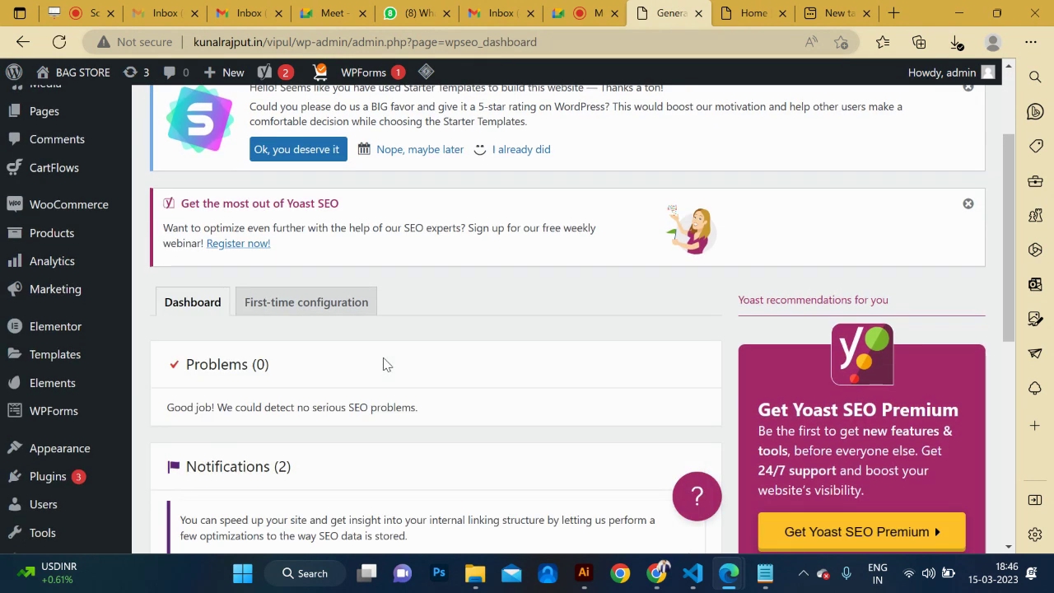
scroll(357, 361, down, 4)
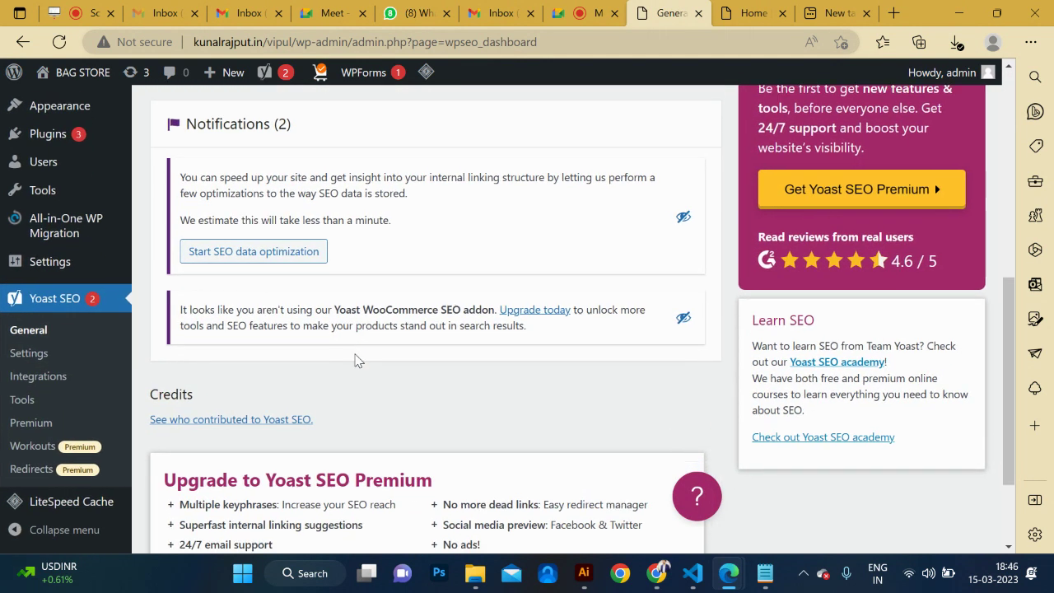
scroll(357, 361, down, 2)
scroll(357, 361, up, 4)
scroll(338, 304, up, 2)
Start first-time configuration, run the SEO data optimization, and continue to Site representation.
click(292, 268)
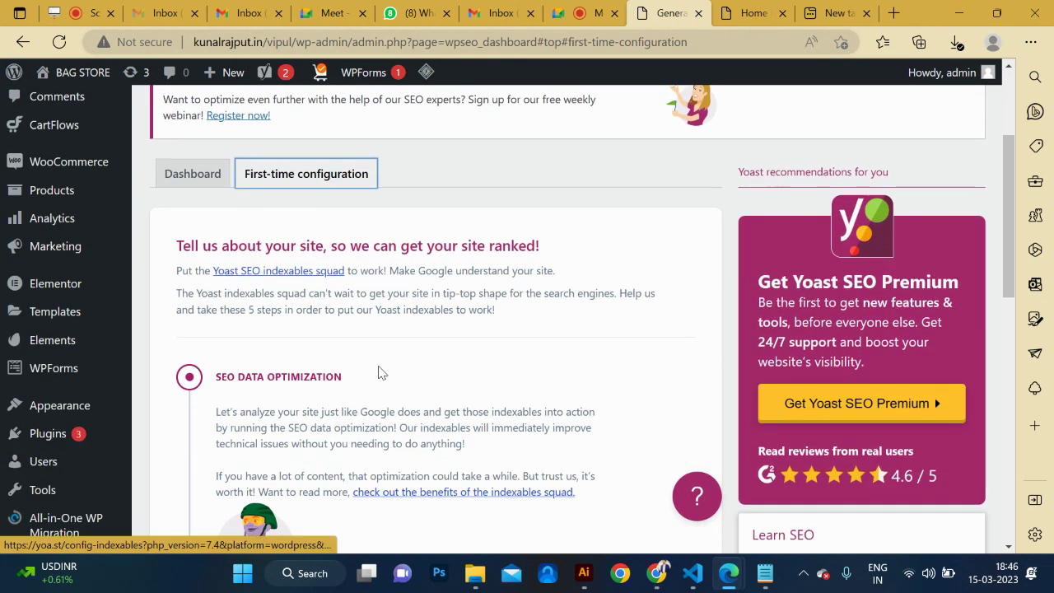
scroll(335, 376, down, 8)
scroll(334, 382, up, 2)
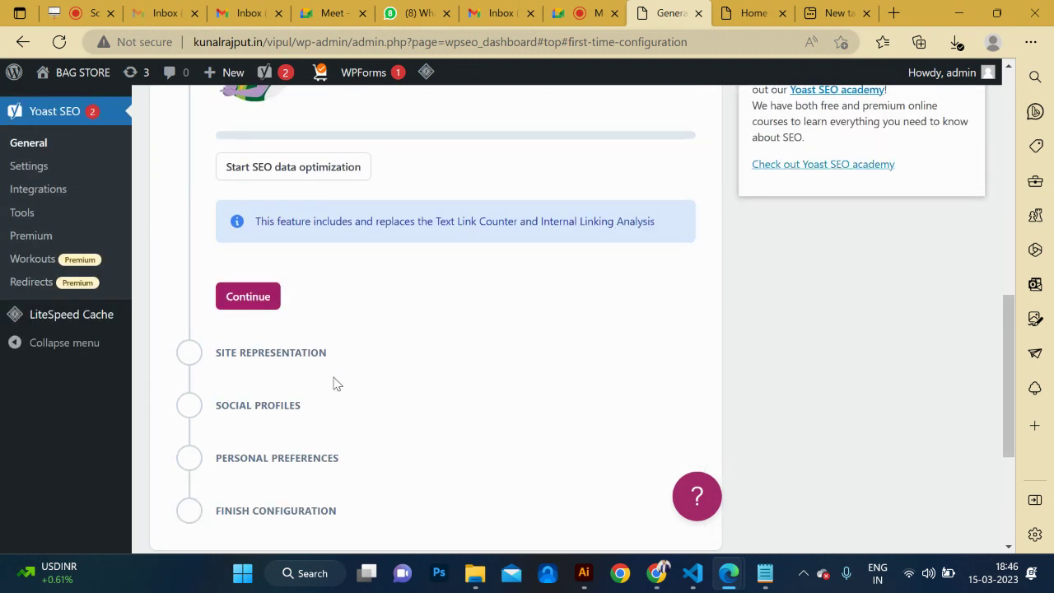
scroll(328, 384, up, 1)
click(291, 280)
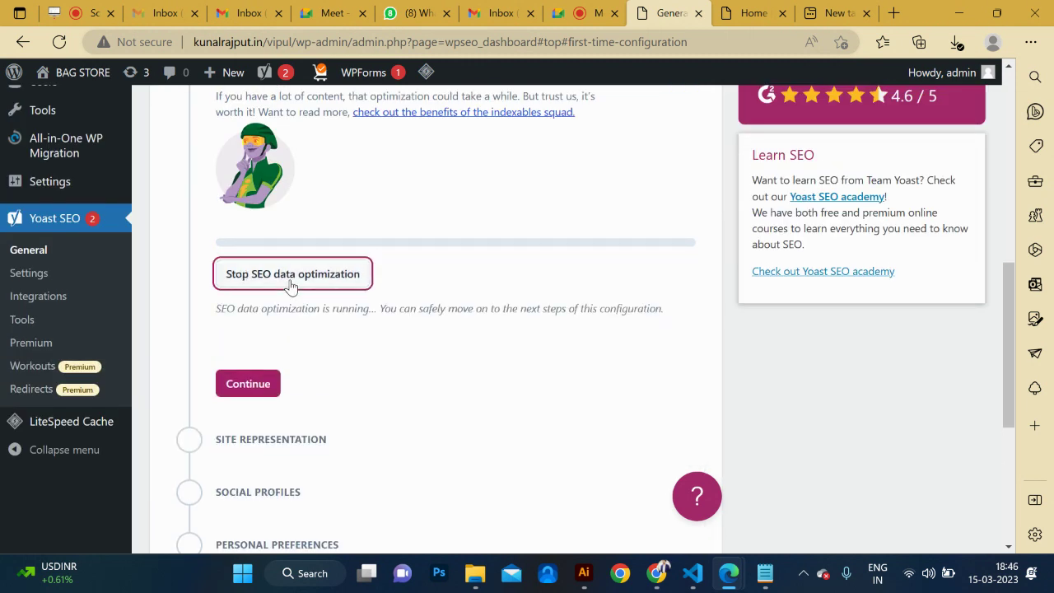
click(247, 384)
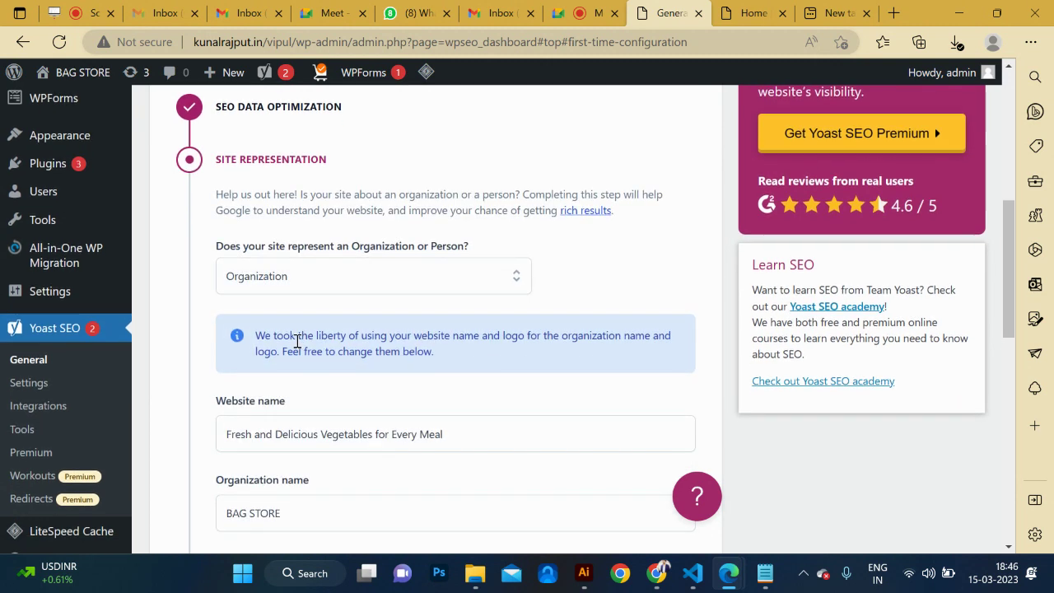
Save the Site representation step and reach the Facebook and Twitter profile fields.
scroll(371, 391, down, 1)
drag(472, 348, 213, 341)
scroll(371, 407, down, 1)
scroll(370, 409, down, 3)
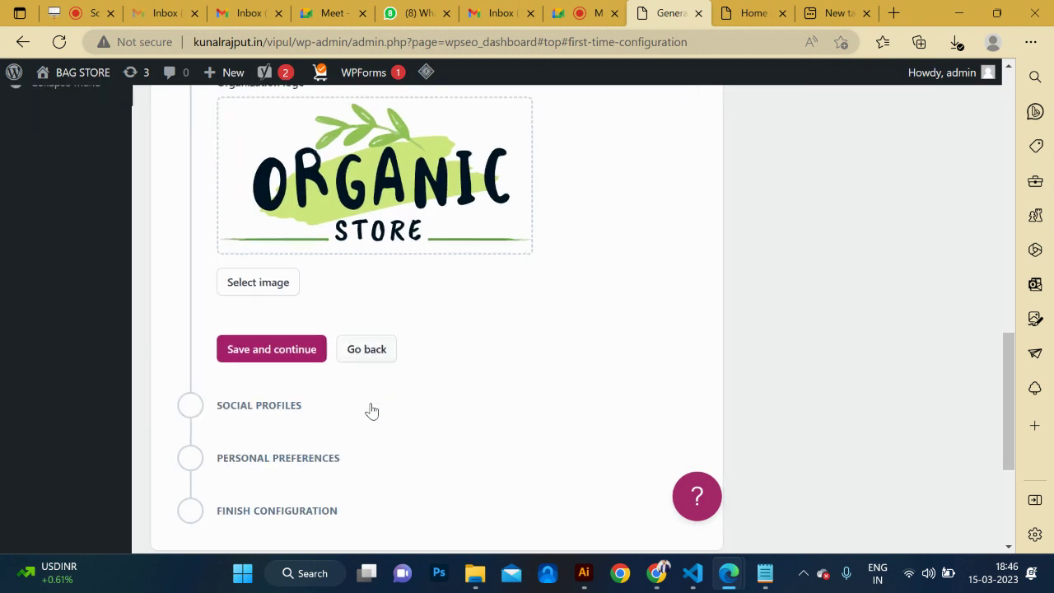
click(271, 191)
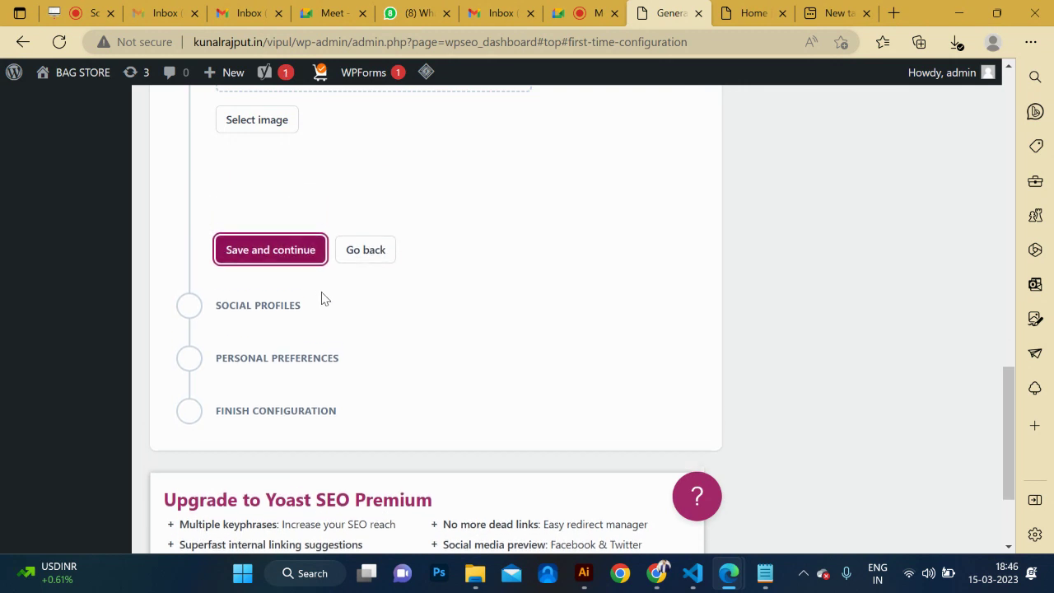
click(263, 364)
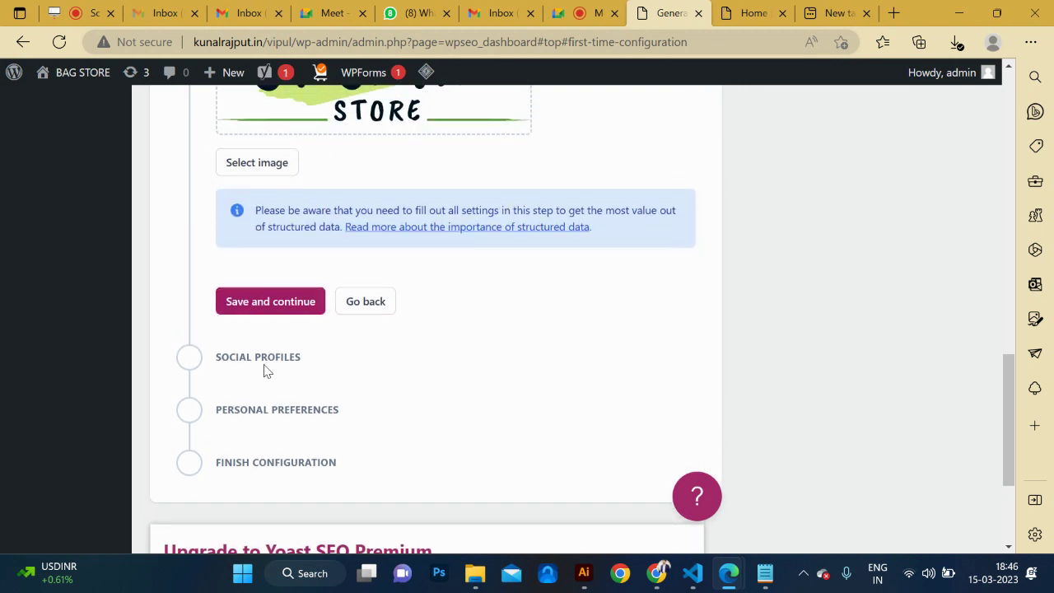
click(299, 303)
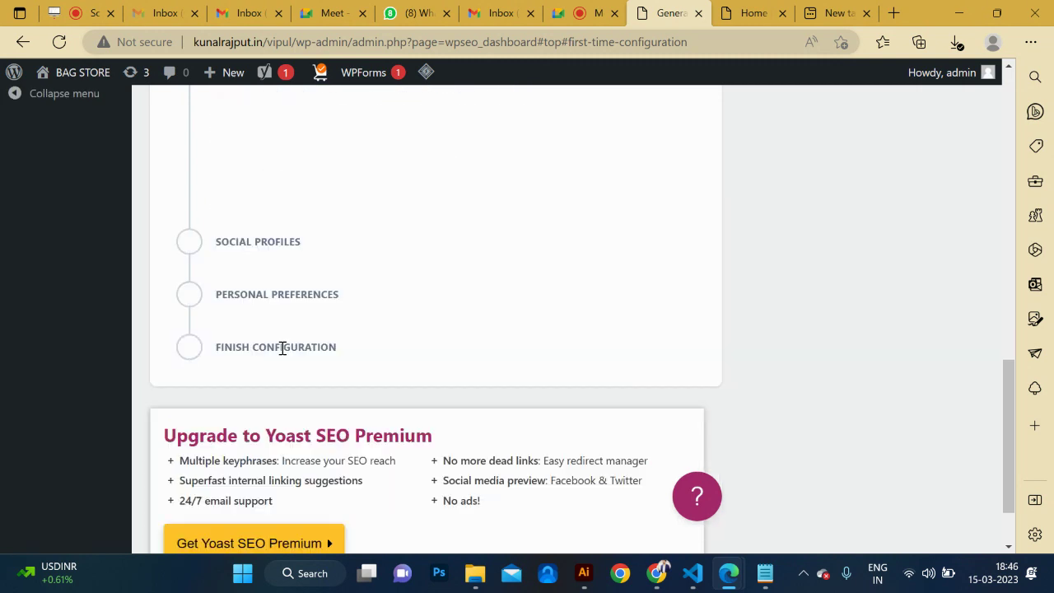
click(299, 350)
click(295, 426)
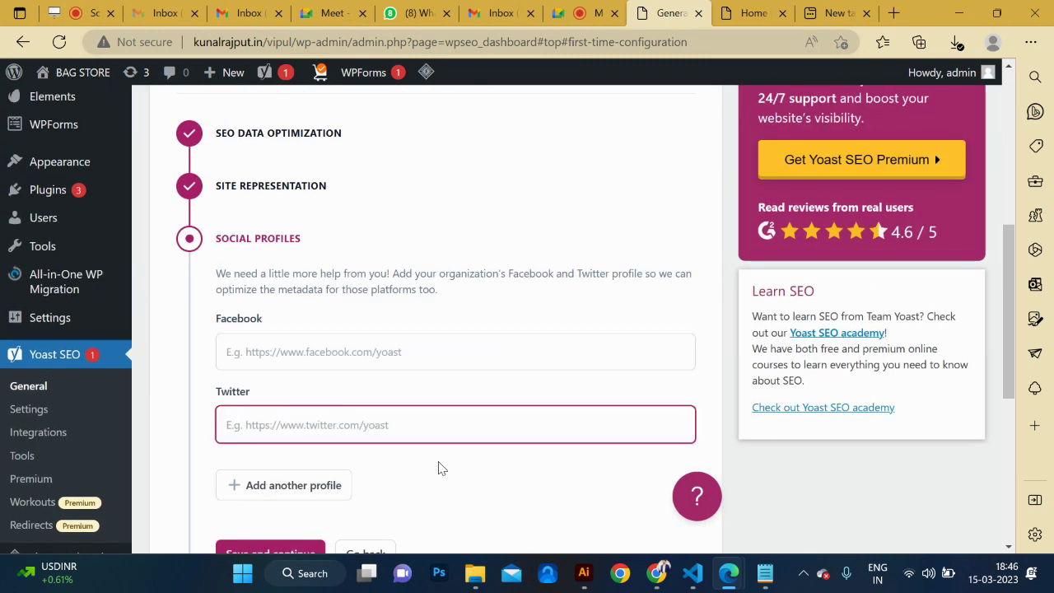
Leave the Facebook and Twitter profiles empty and save the Social profiles step.
scroll(438, 467, down, 1)
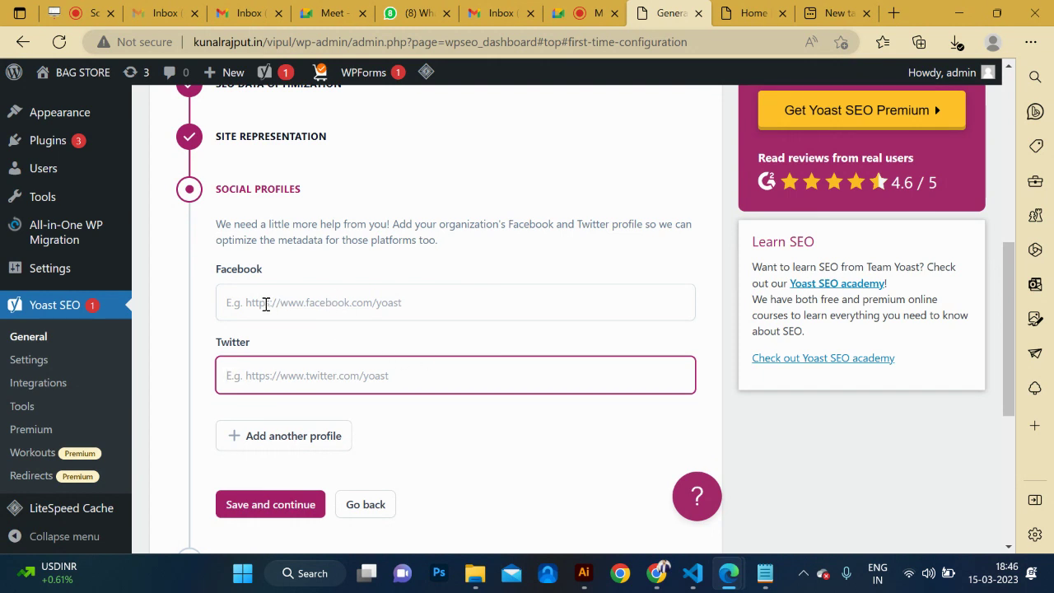
click(279, 301)
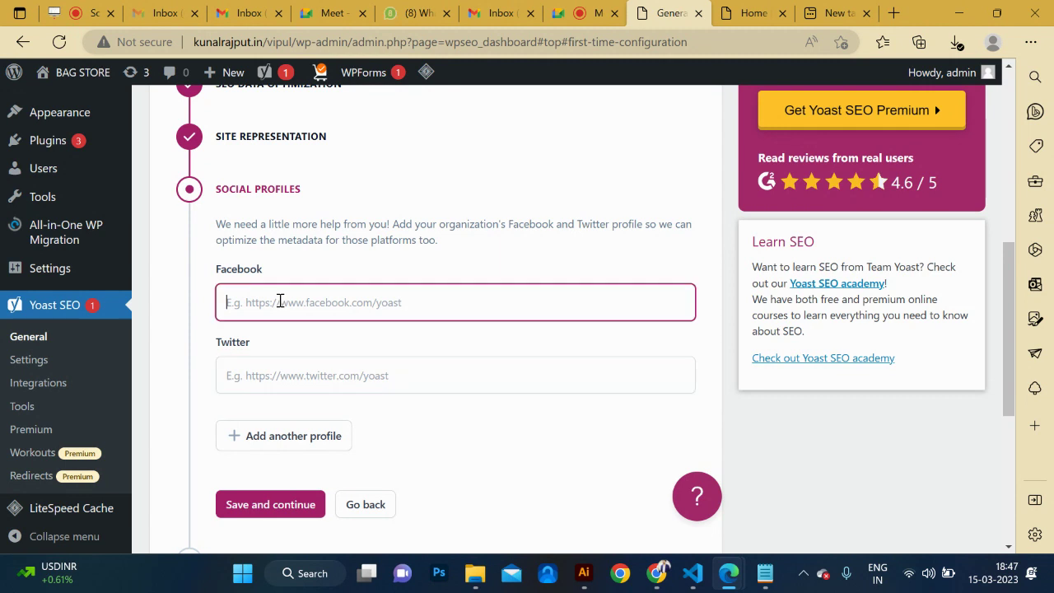
click(279, 366)
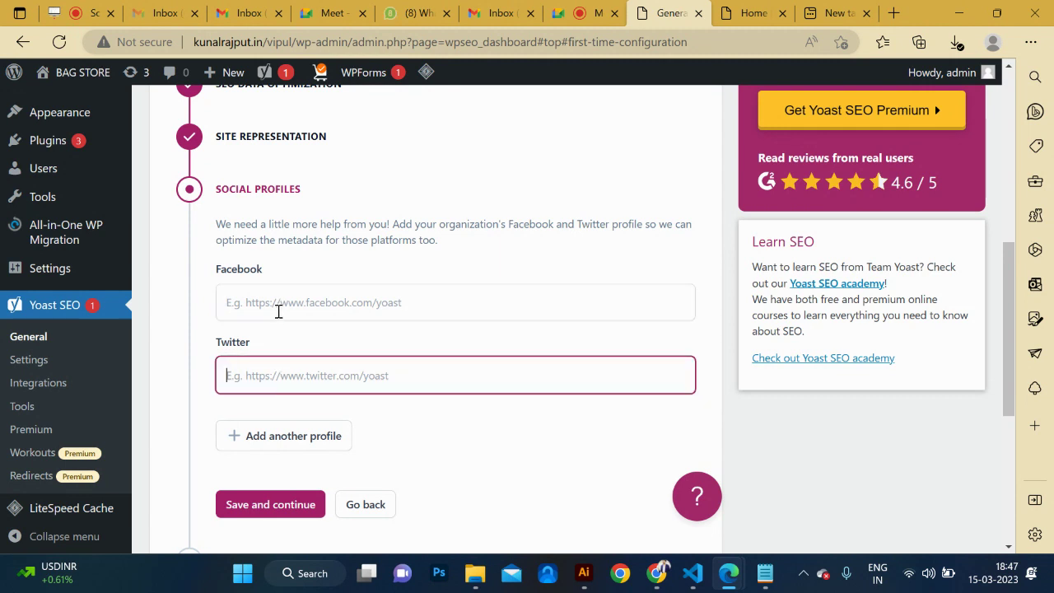
scroll(513, 275, down, 3)
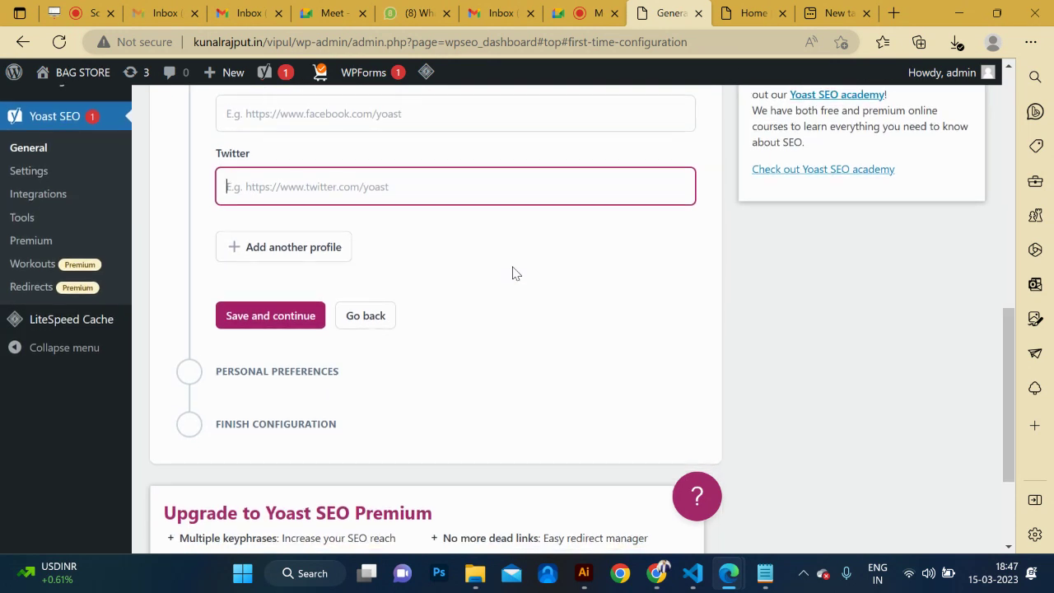
scroll(282, 301, down, 1)
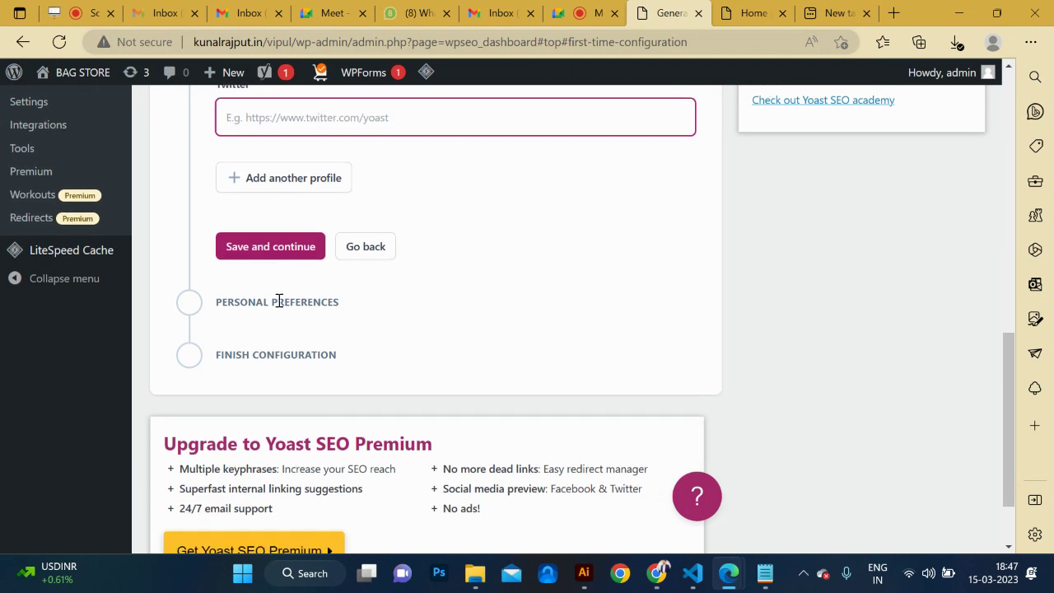
click(276, 305)
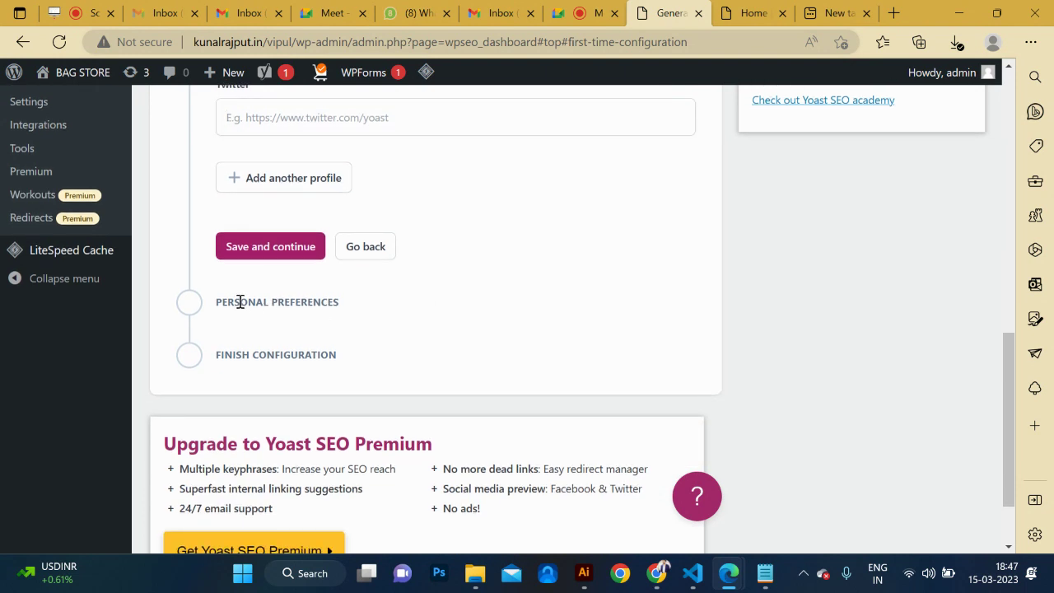
click(274, 254)
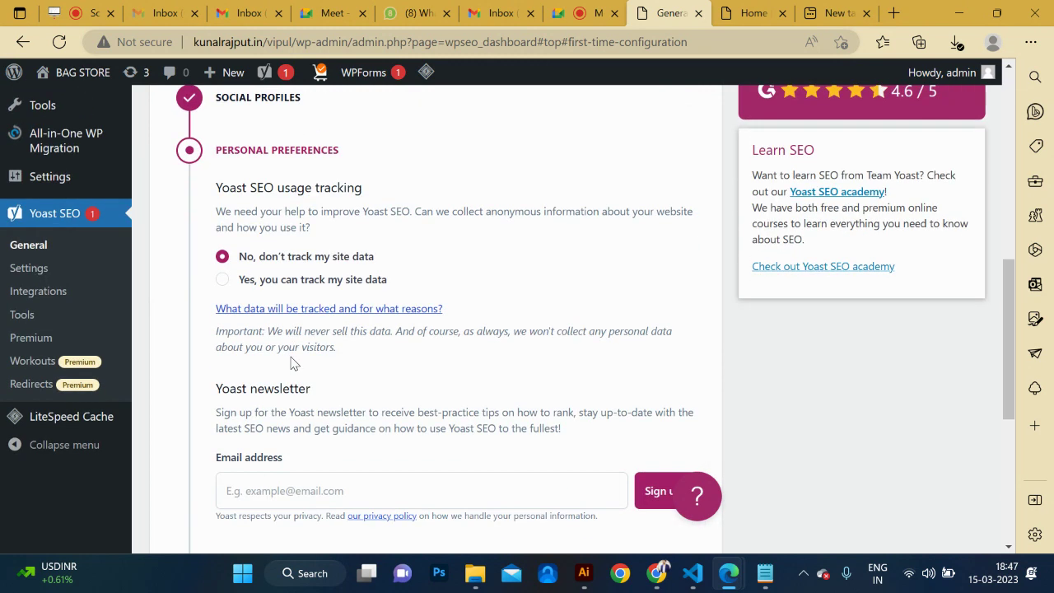
Keep 'No, don't track', skip the newsletter e-mail, and save Personal preferences.
click(274, 383)
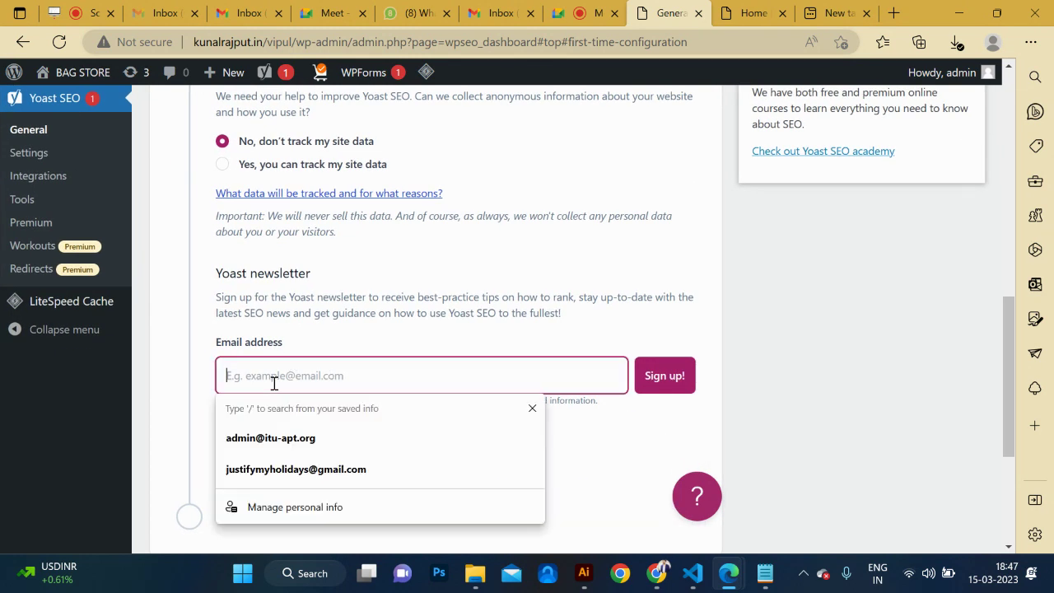
scroll(477, 346, down, 2)
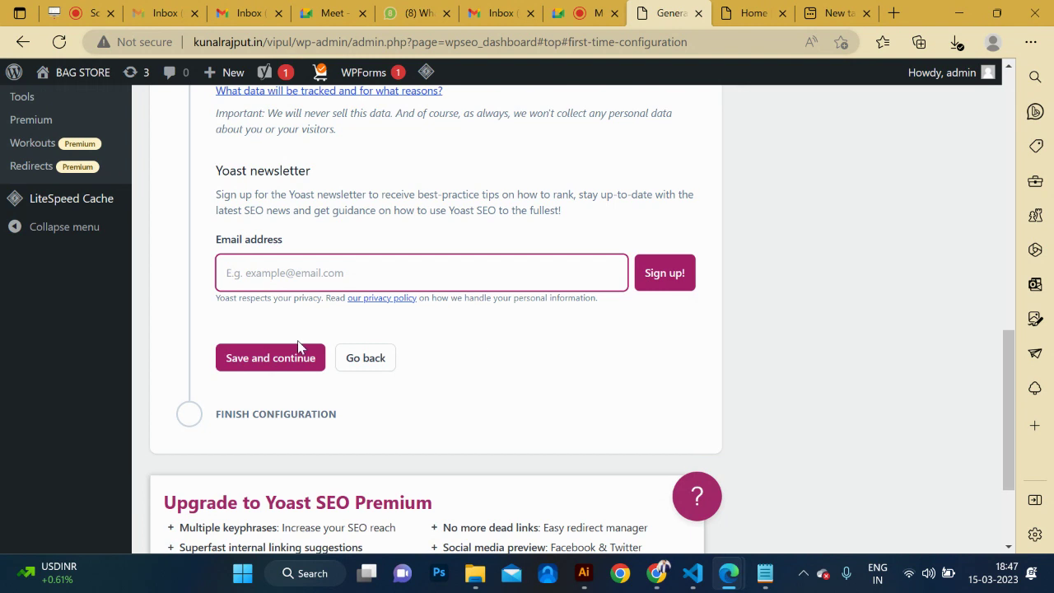
click(263, 363)
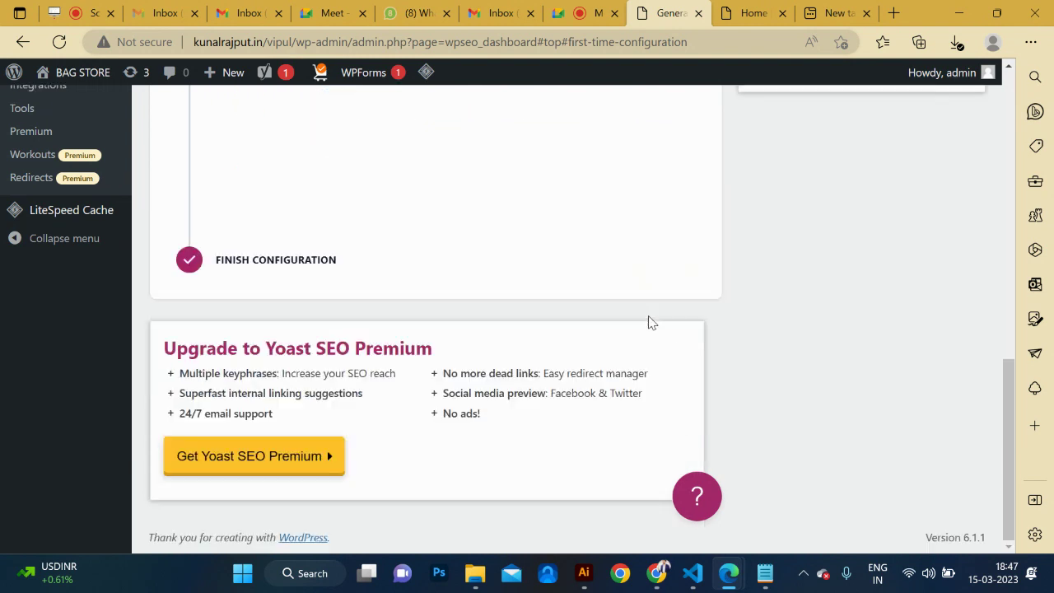
Open the free webinar registration page, then close it and return to the Yoast settings.
click(261, 305)
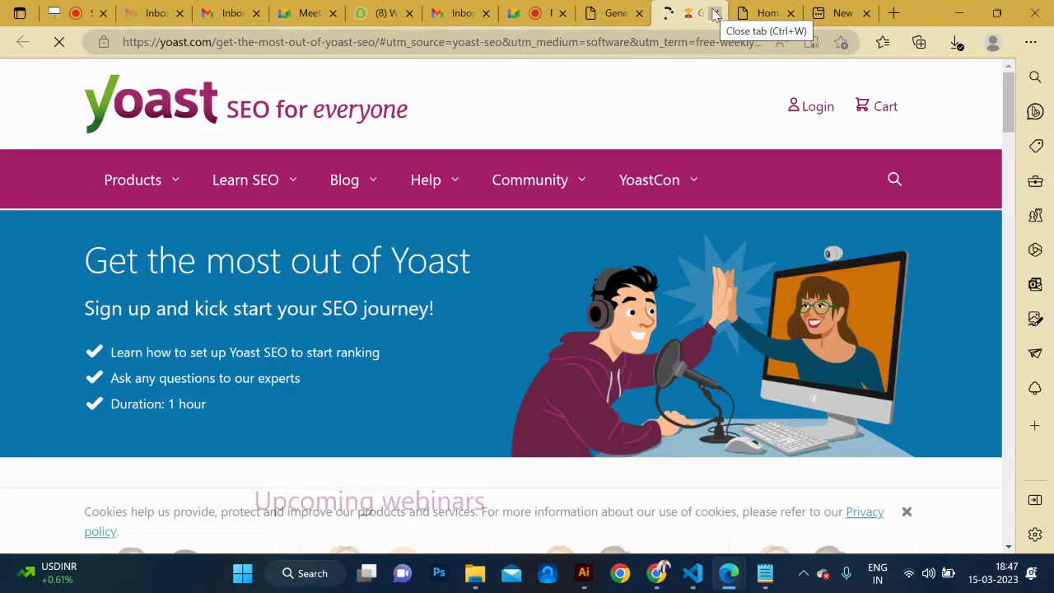
click(716, 13)
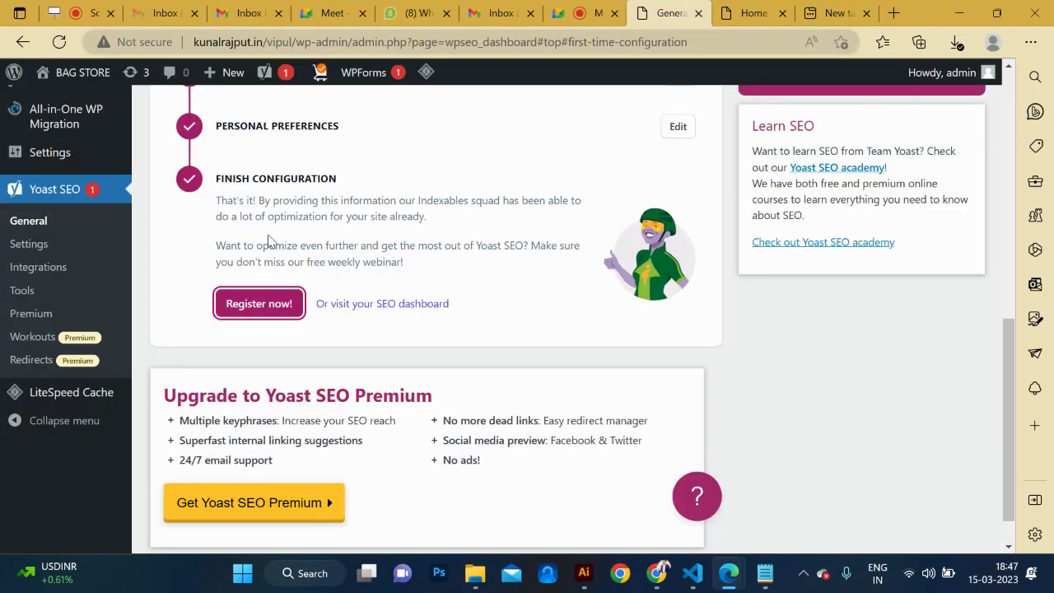
scroll(269, 239, up, 15)
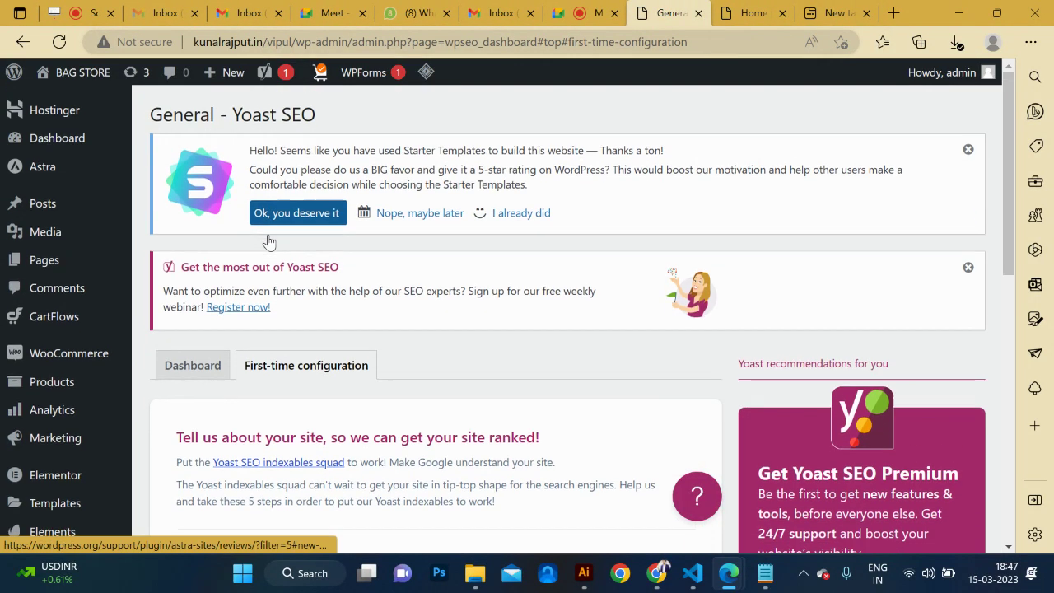
Visit the live BAG STORE homepage from the admin bar.
mouse_move(272, 78)
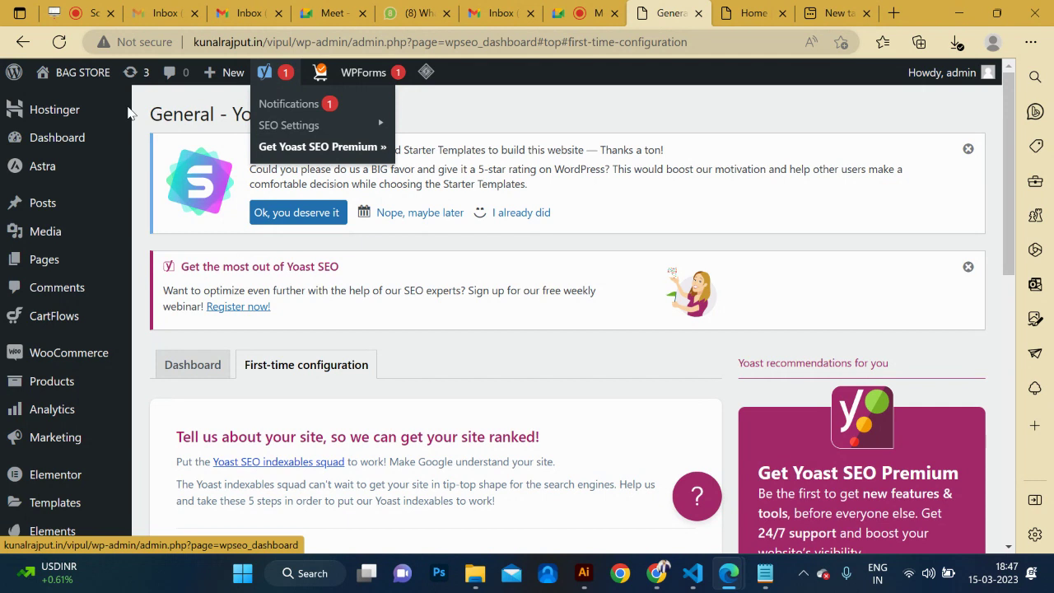
mouse_move(84, 82)
click(66, 103)
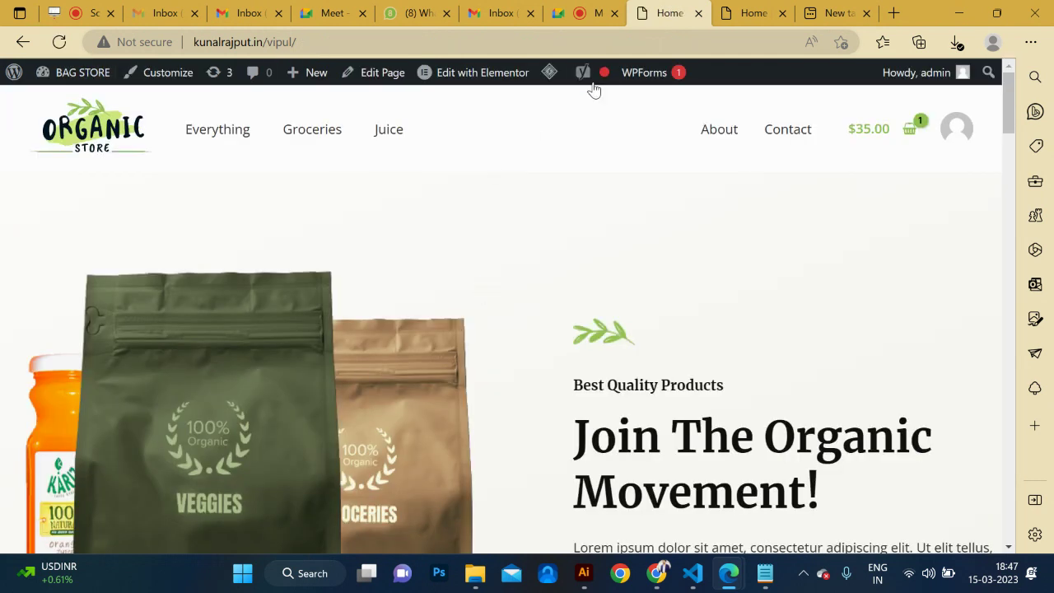
mouse_move(600, 80)
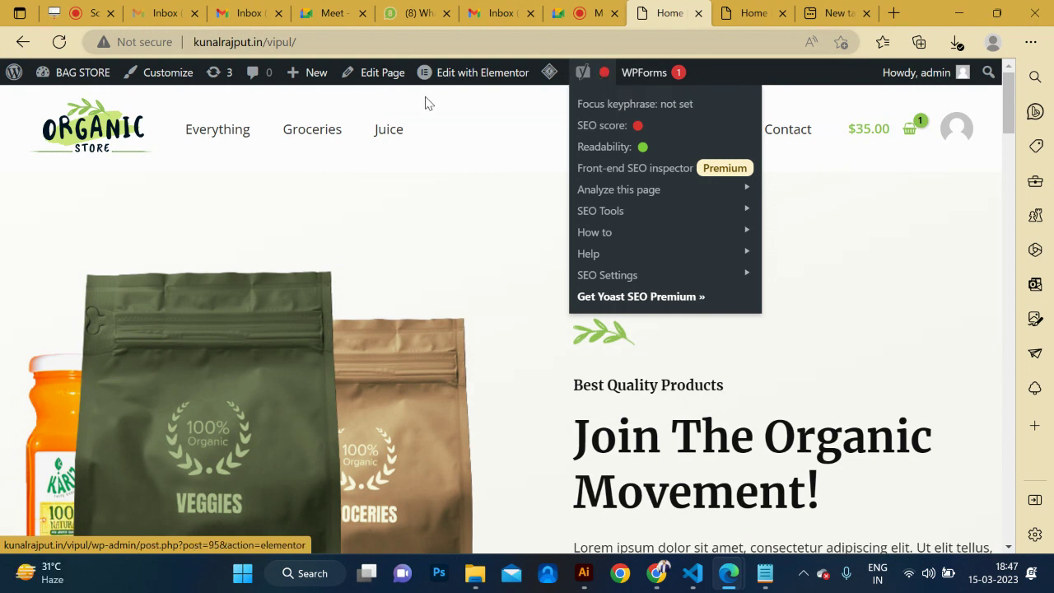
scroll(549, 316, down, 1)
scroll(550, 316, up, 1)
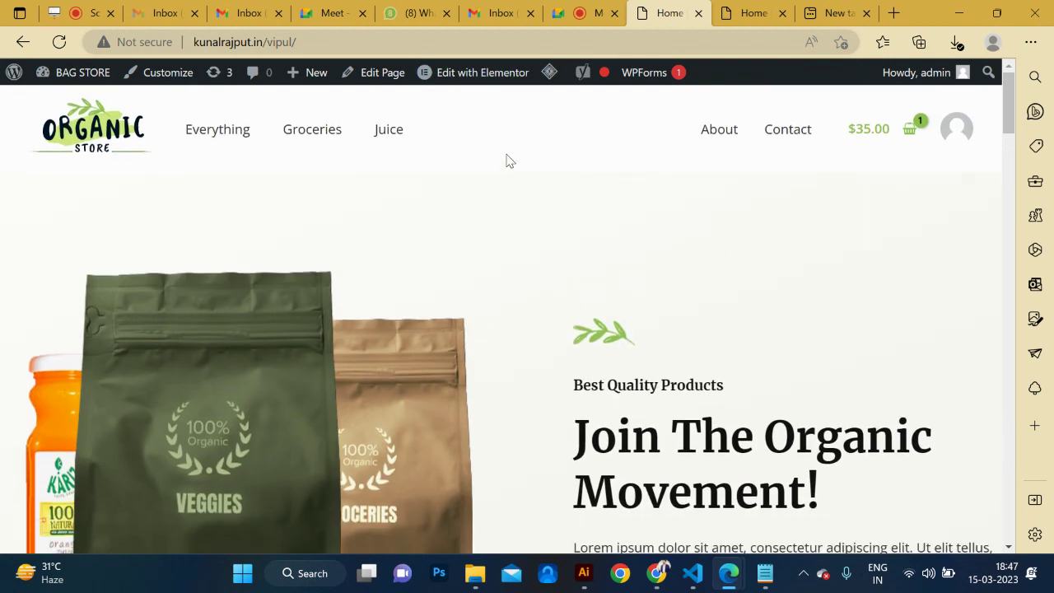
Edit the Home page, dismiss the welcome dialog, and focus the Yoast Focus keyphrase field.
click(379, 74)
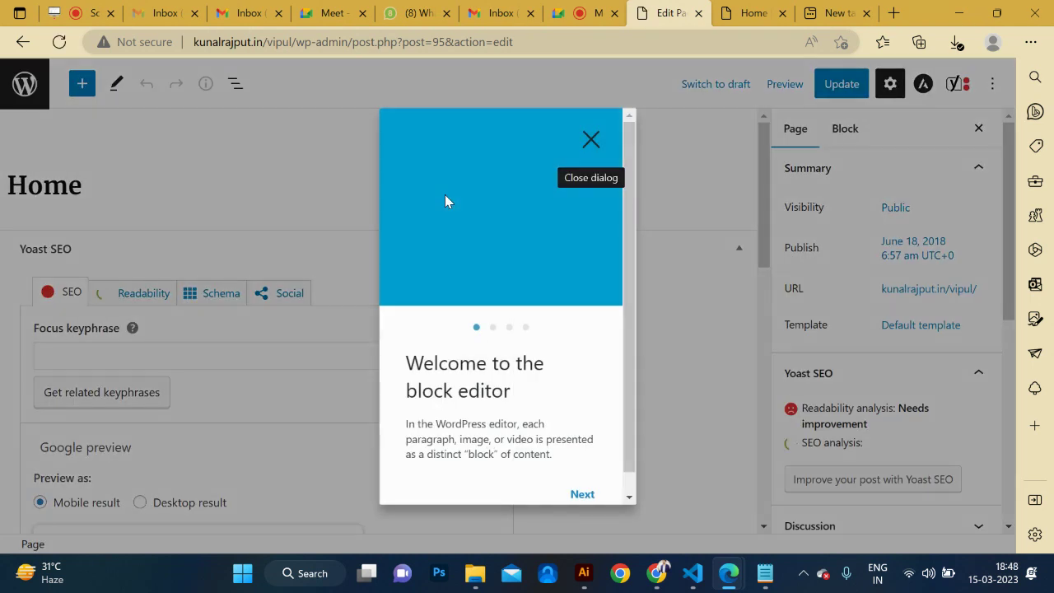
click(592, 142)
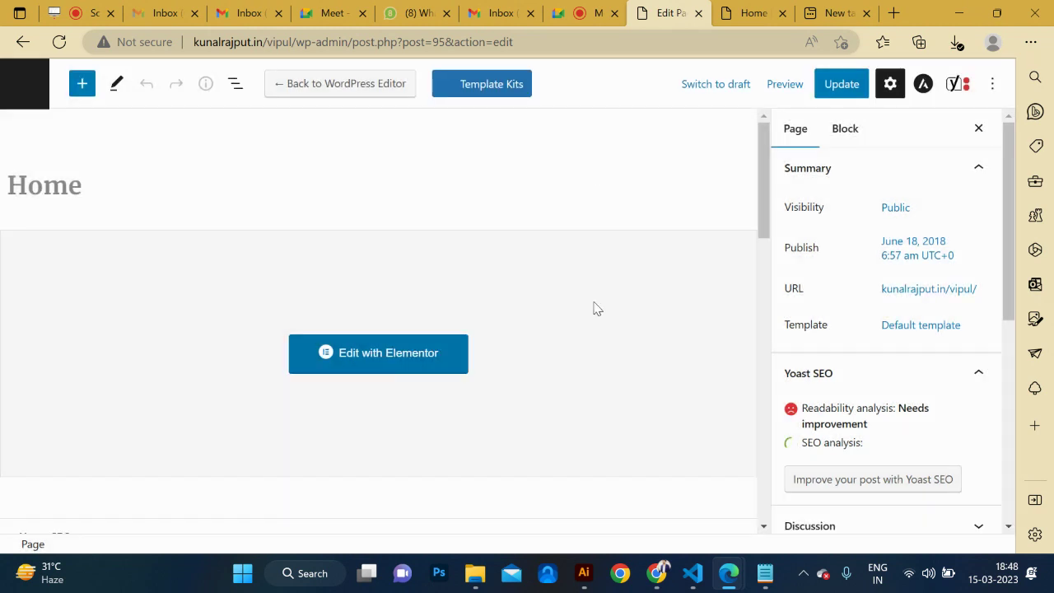
scroll(605, 348, down, 5)
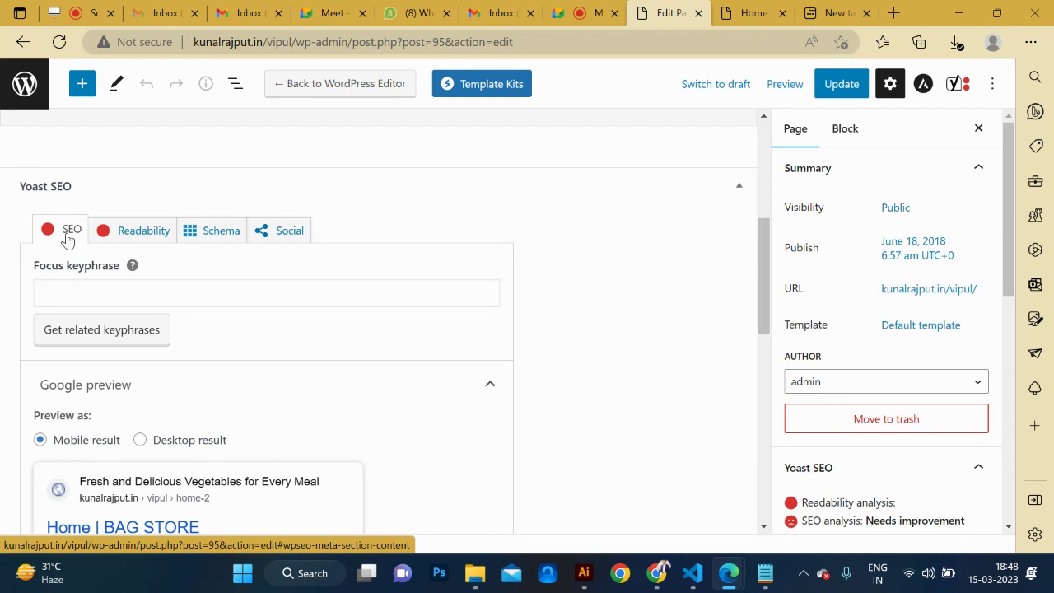
click(75, 290)
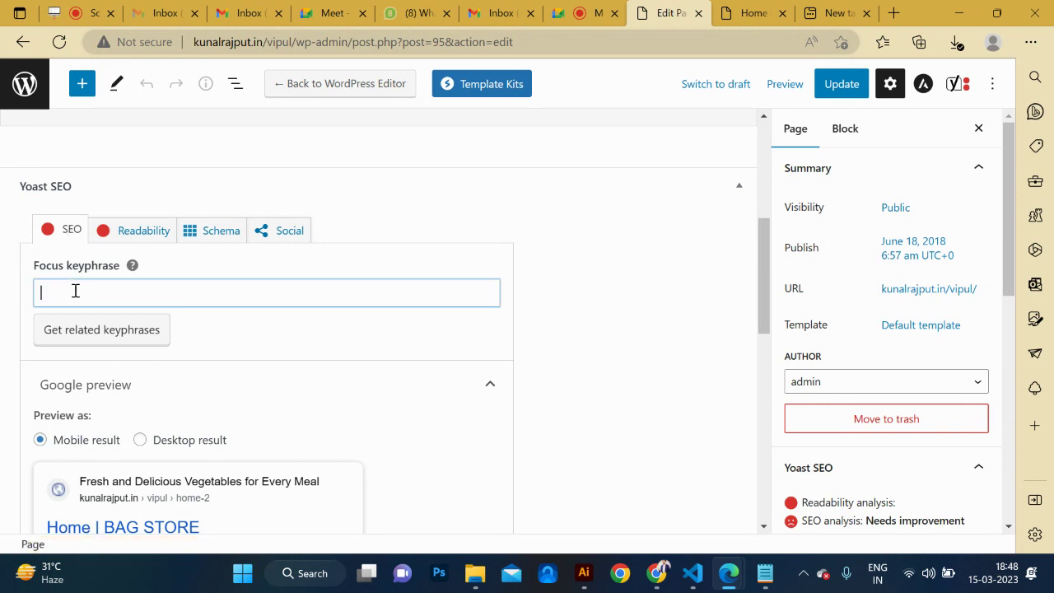
Copy 'Organic Vegetables' from the Notepad keyword list into the Yoast focus keyphrase field.
key(ctrl+Tab)
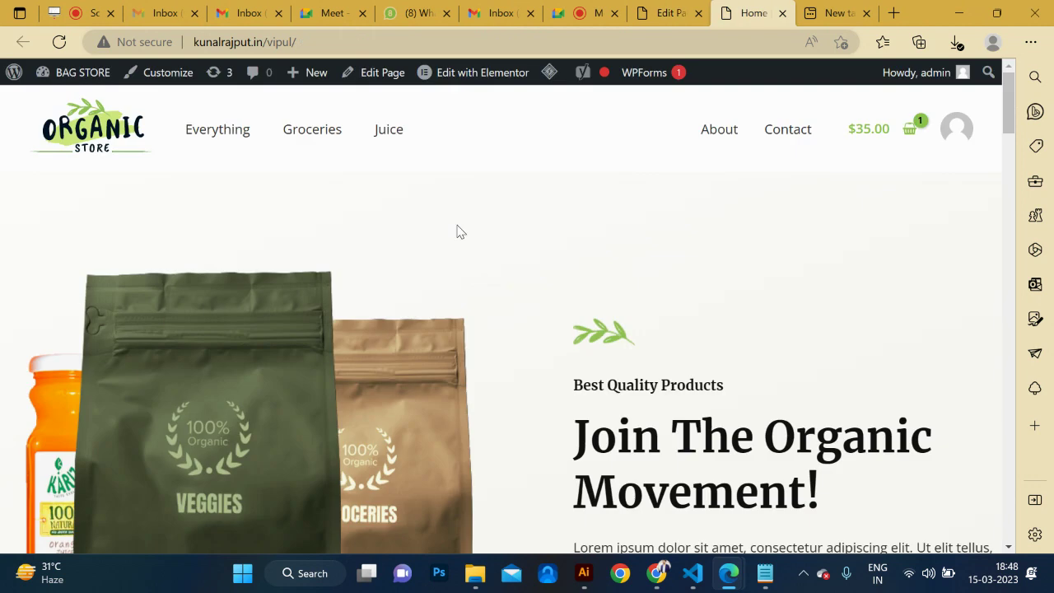
key(alt+Tab)
key(alt+Tab)
scroll(249, 161, up, 5)
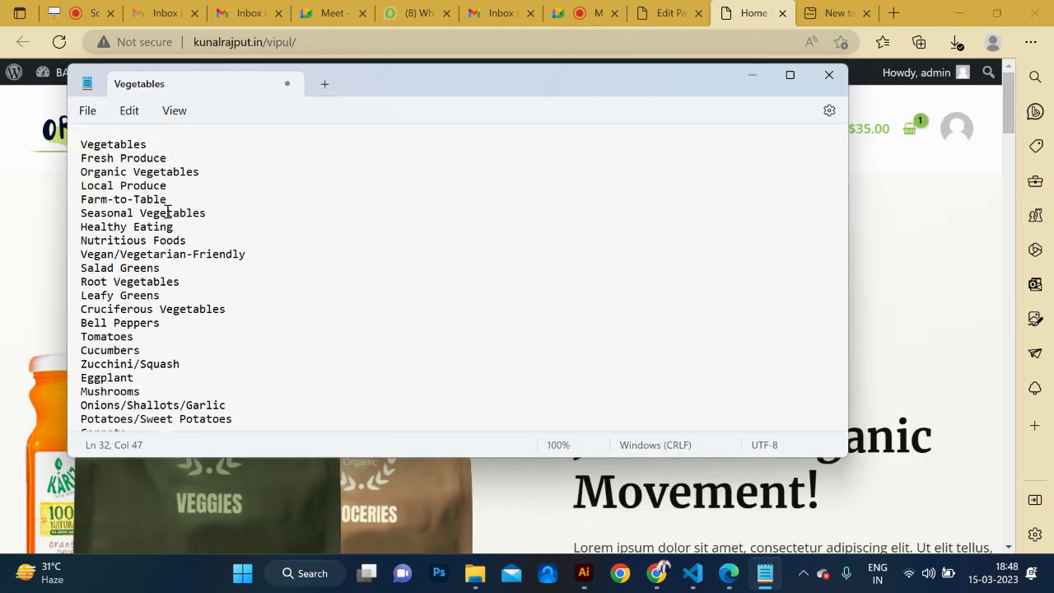
click(175, 160)
drag(203, 172, 70, 181)
key(ctrl+c)
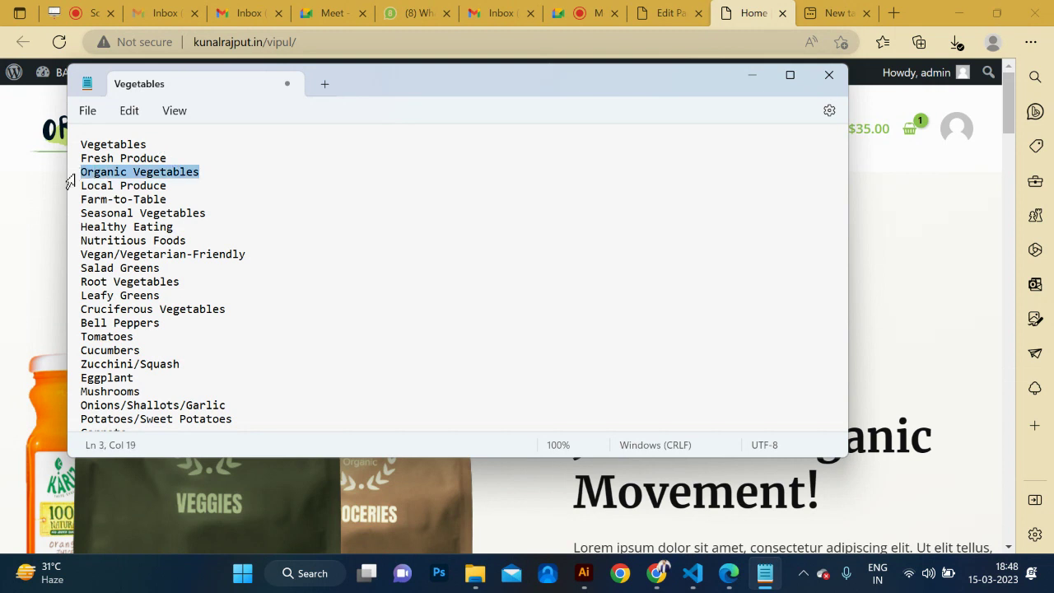
key(alt+Tab)
key(alt+Tab)
key(Tab)
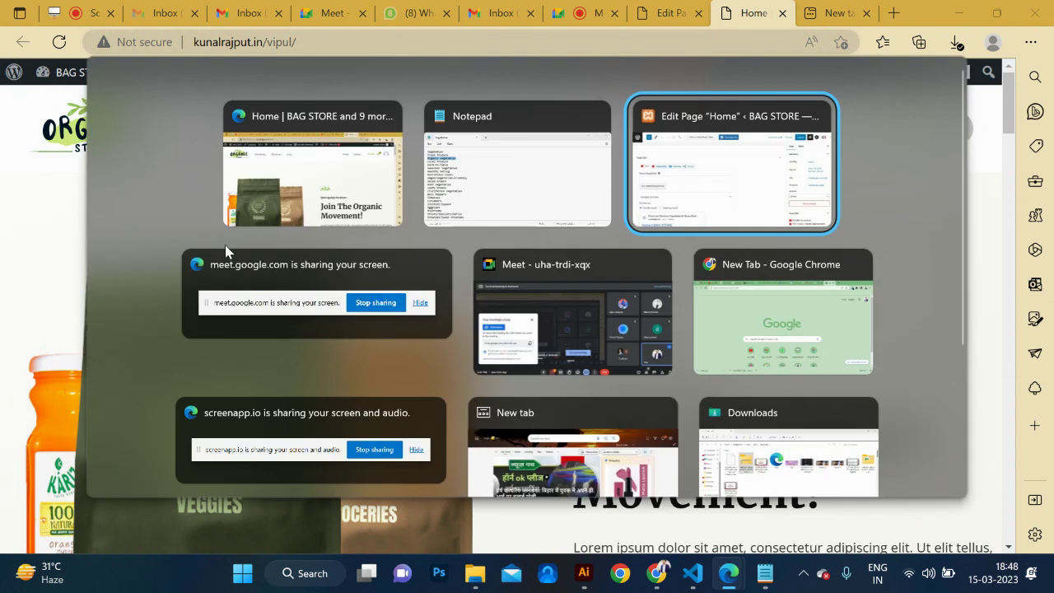
click(391, 284)
key(ctrl+v)
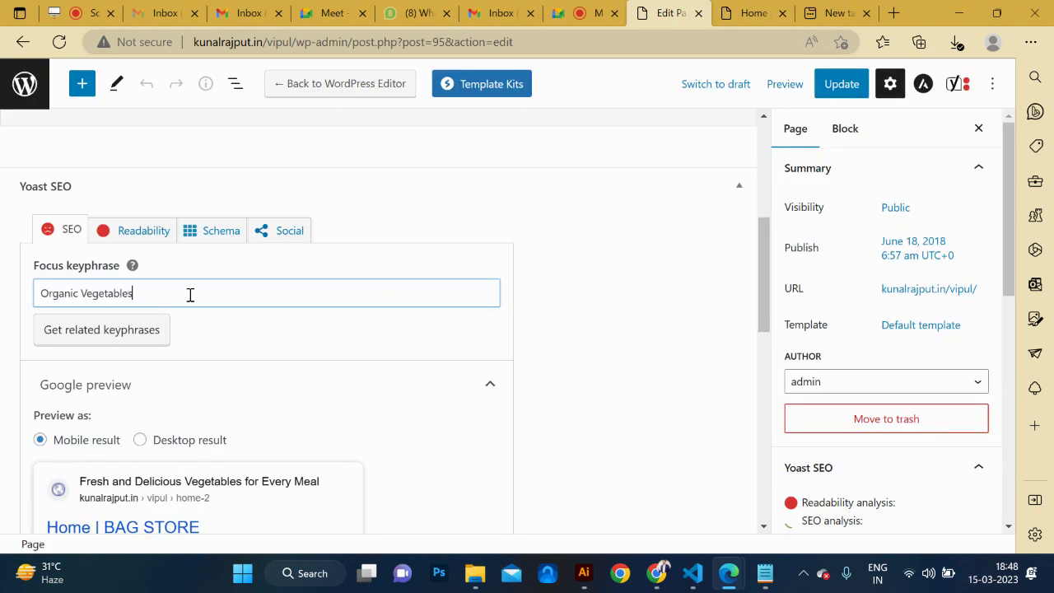
click(305, 337)
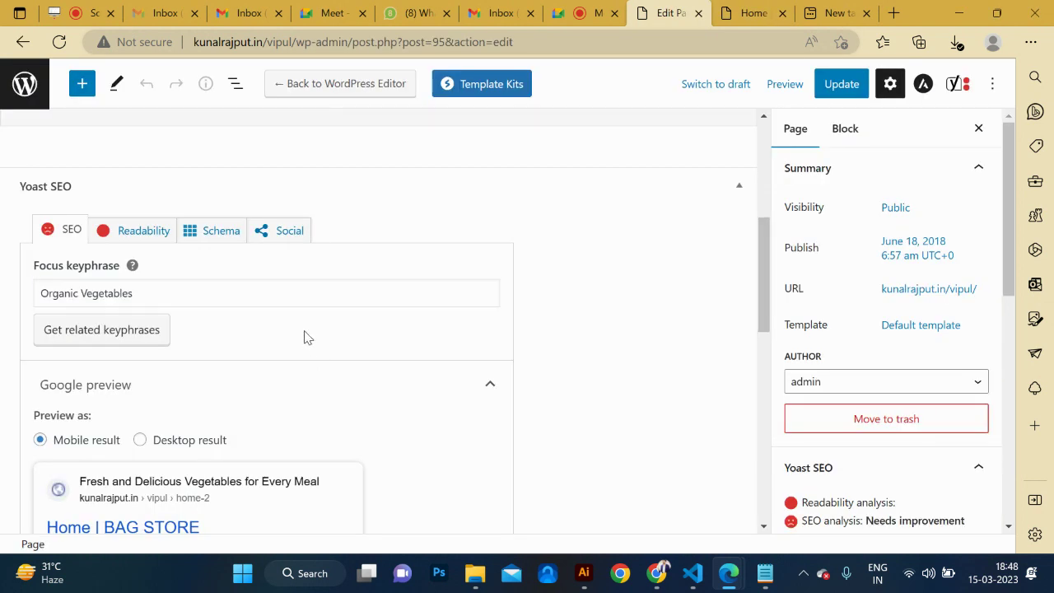
scroll(305, 337, down, 6)
scroll(304, 337, up, 1)
Replace the SEO title's Title, Page and Separator variables to read 'Buy Online Organic Vegetables ecommerce'.
click(269, 251)
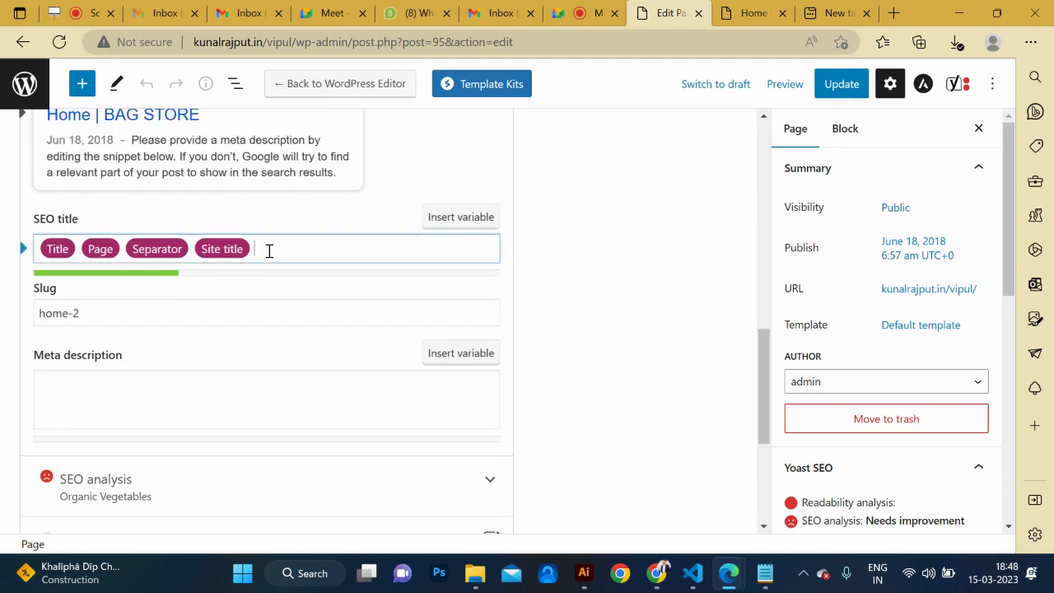
drag(242, 253, 192, 246)
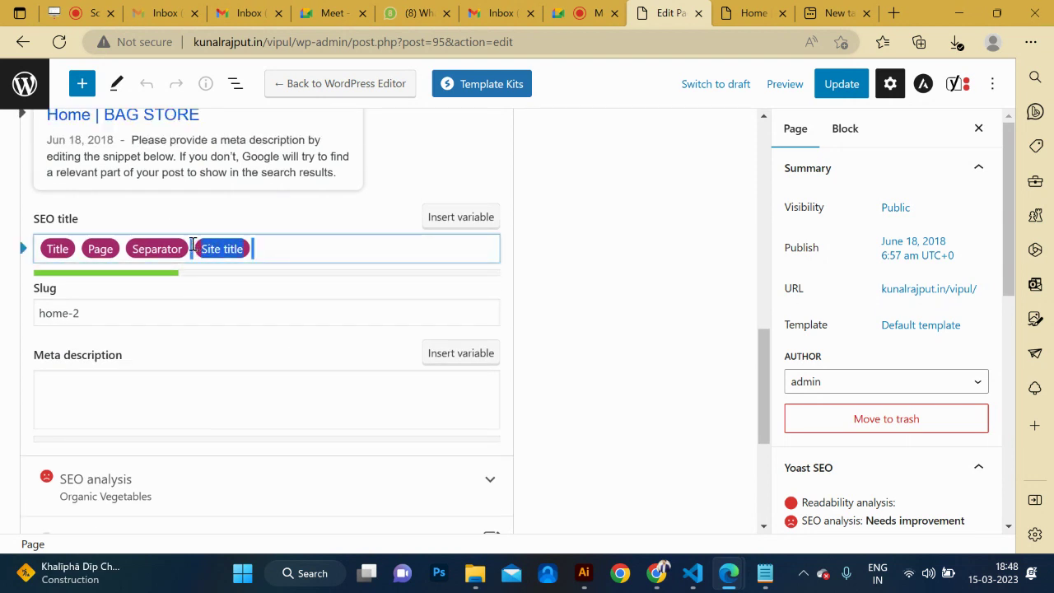
key(BackSpace)
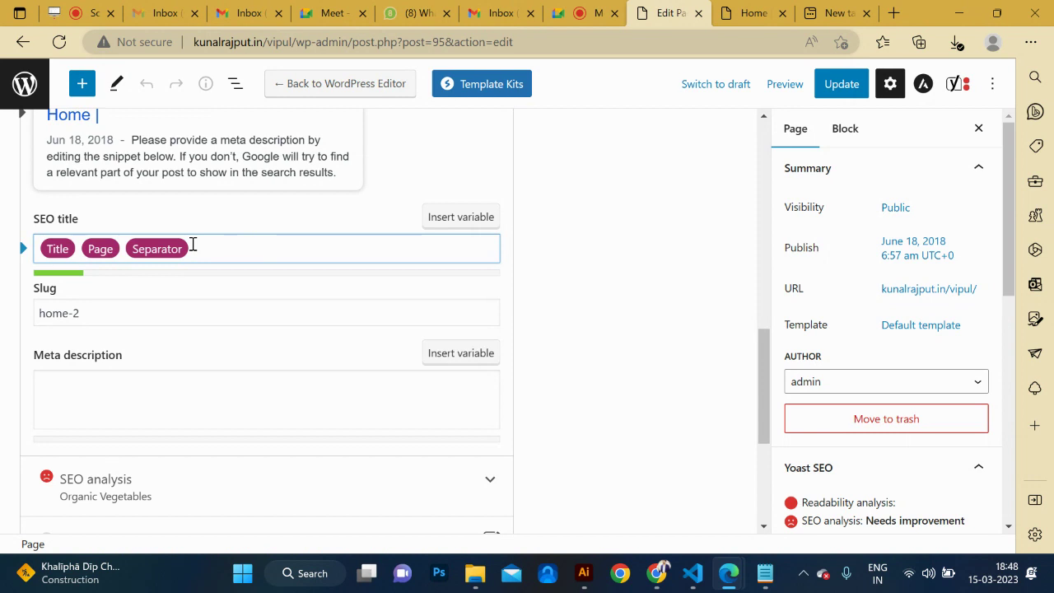
key(ctrl+v)
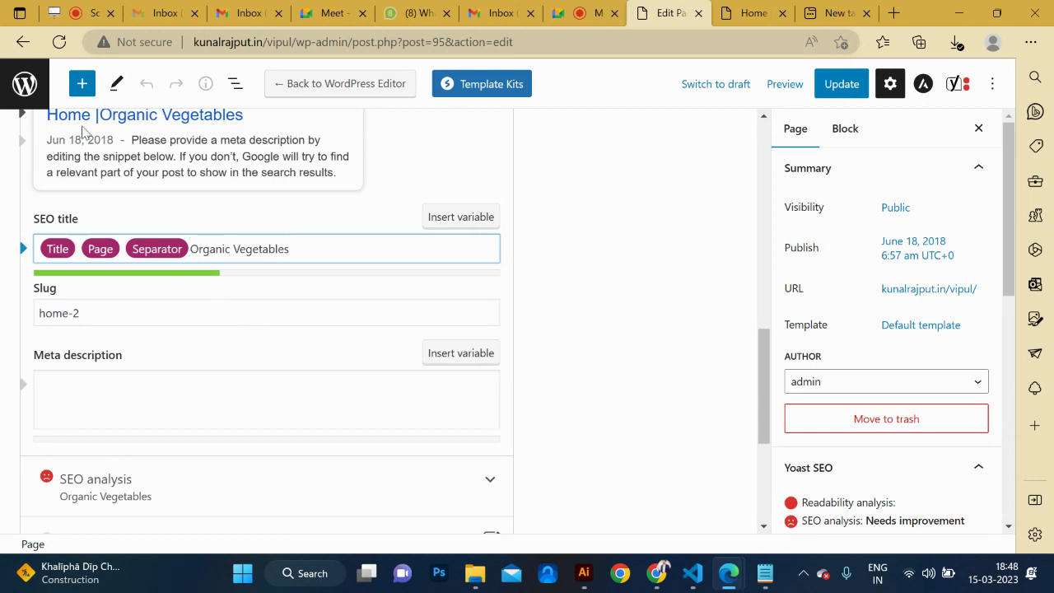
drag(127, 251, 23, 245)
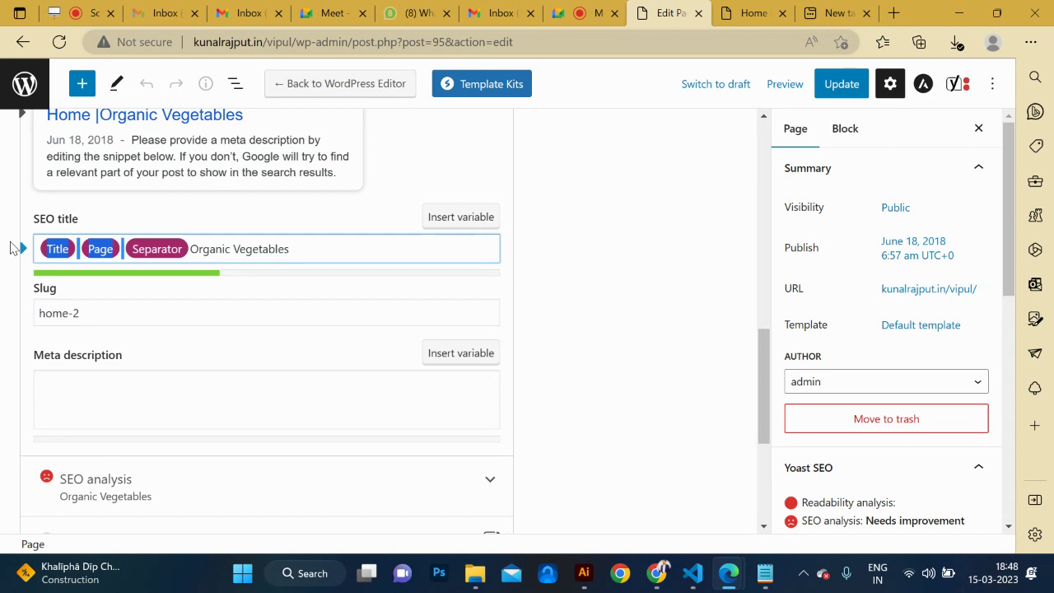
key(BackSpace)
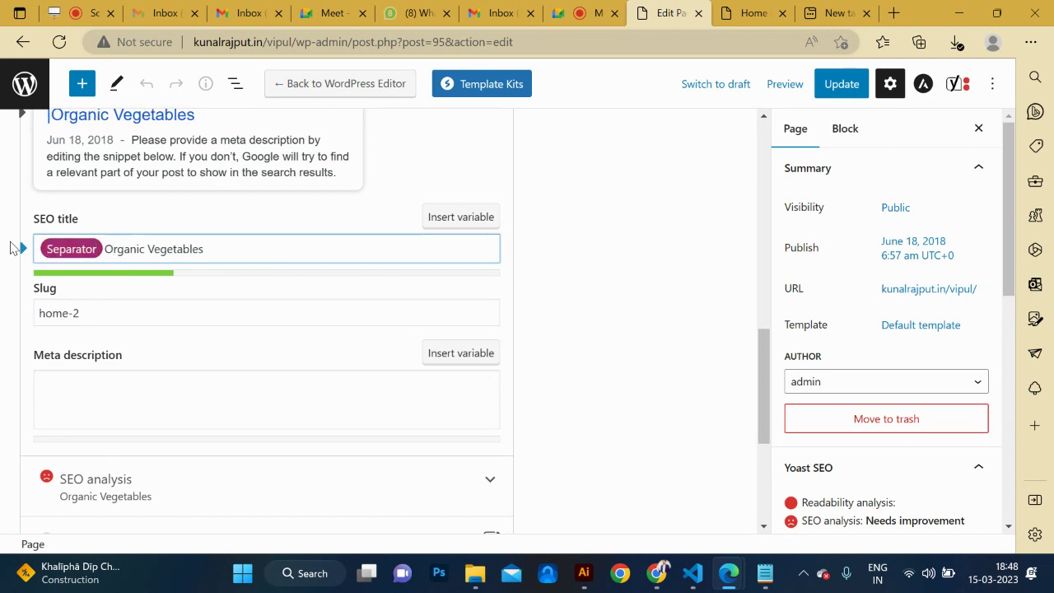
key(BackSpace)
key(BackSpace)
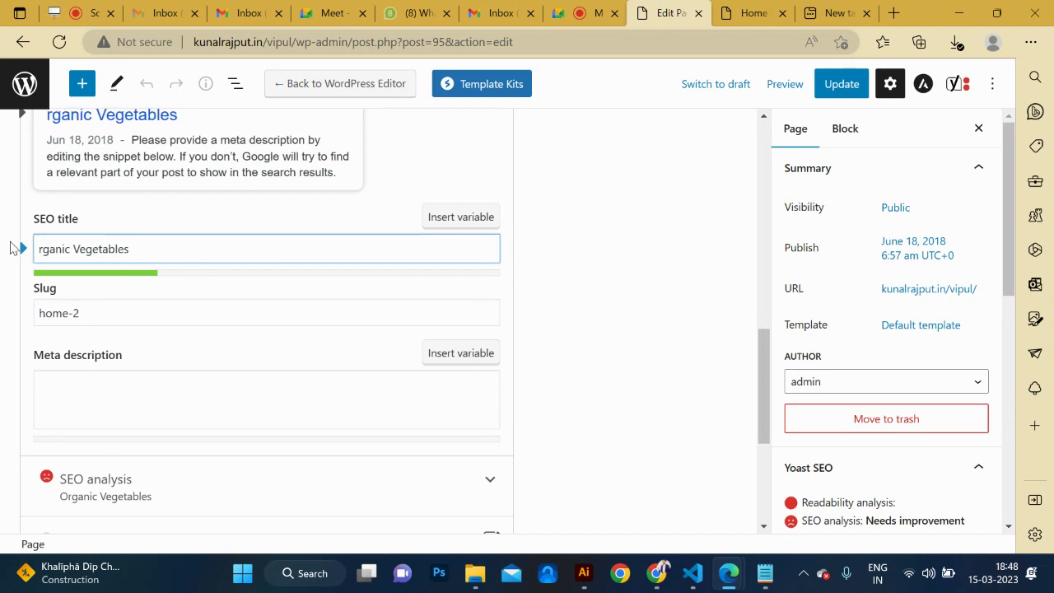
text(O)
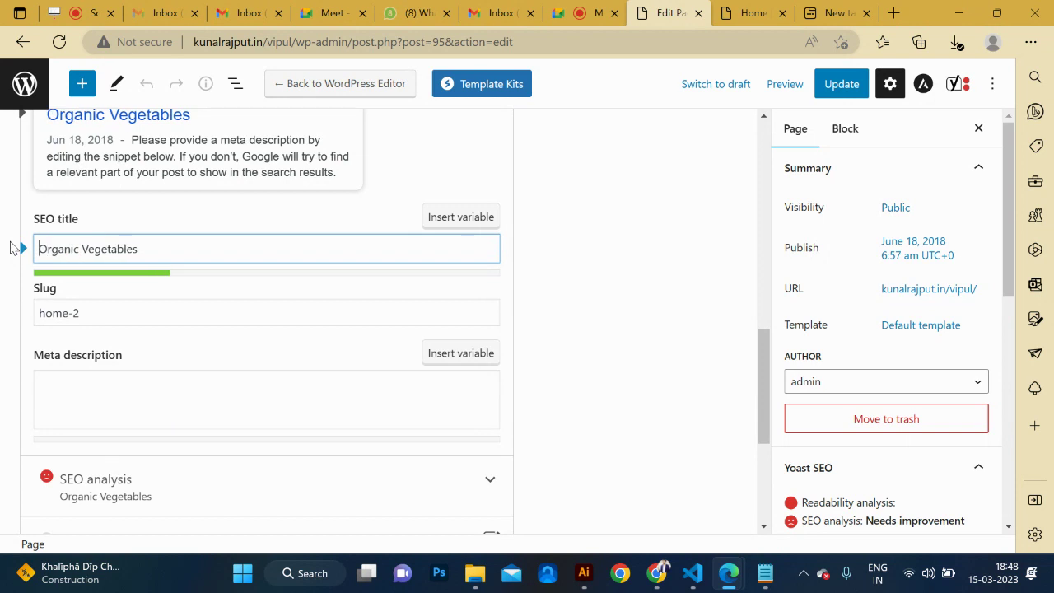
text(Buy On)
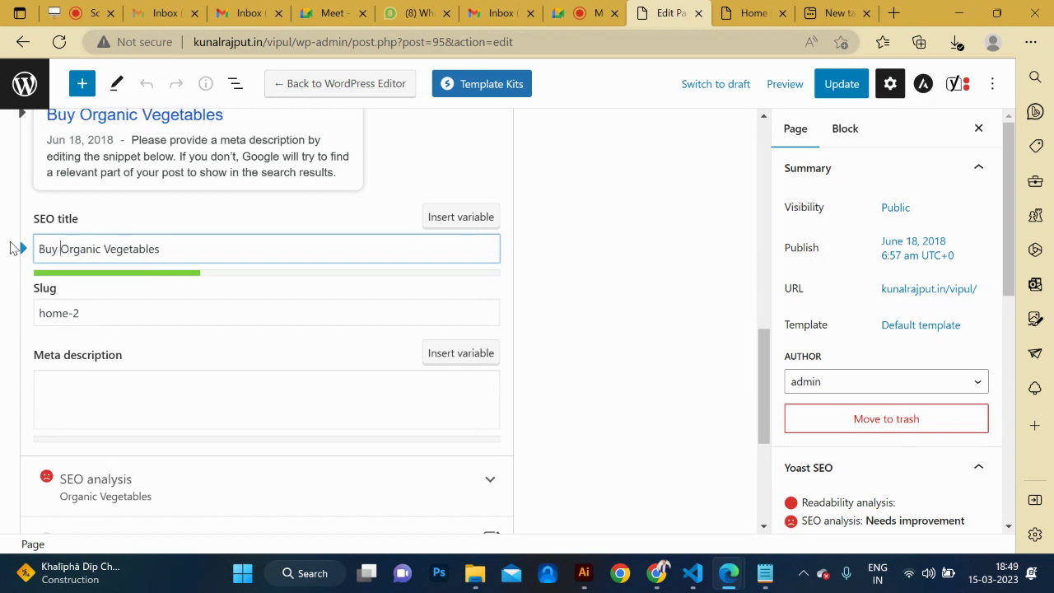
text(line )
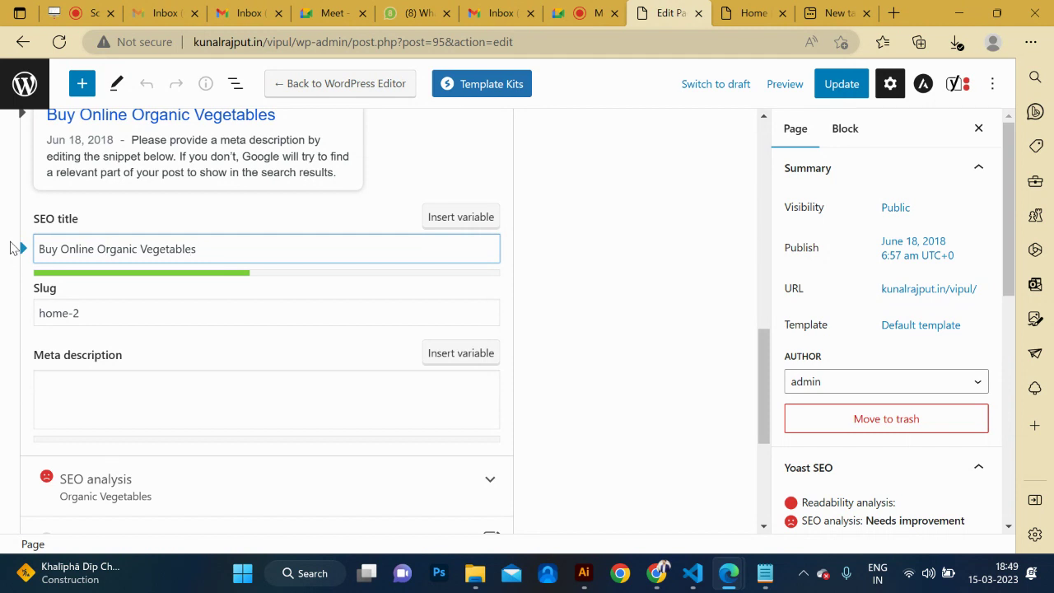
text(ecommerce)
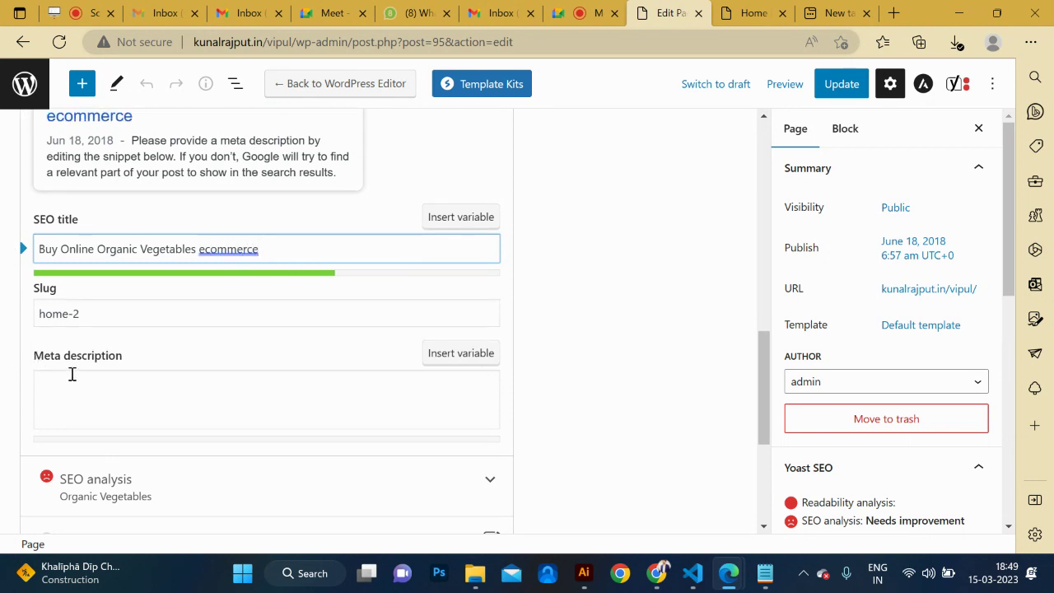
click(118, 314)
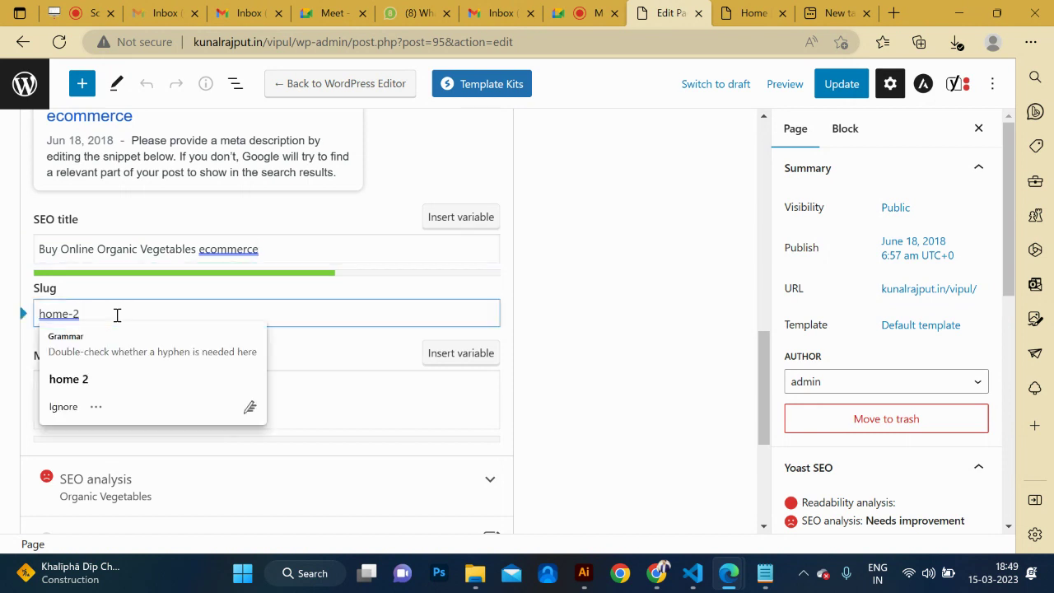
Paste the first body paragraph of the Vegetables notes into the empty Yoast meta description.
scroll(115, 313, down, 1)
click(108, 340)
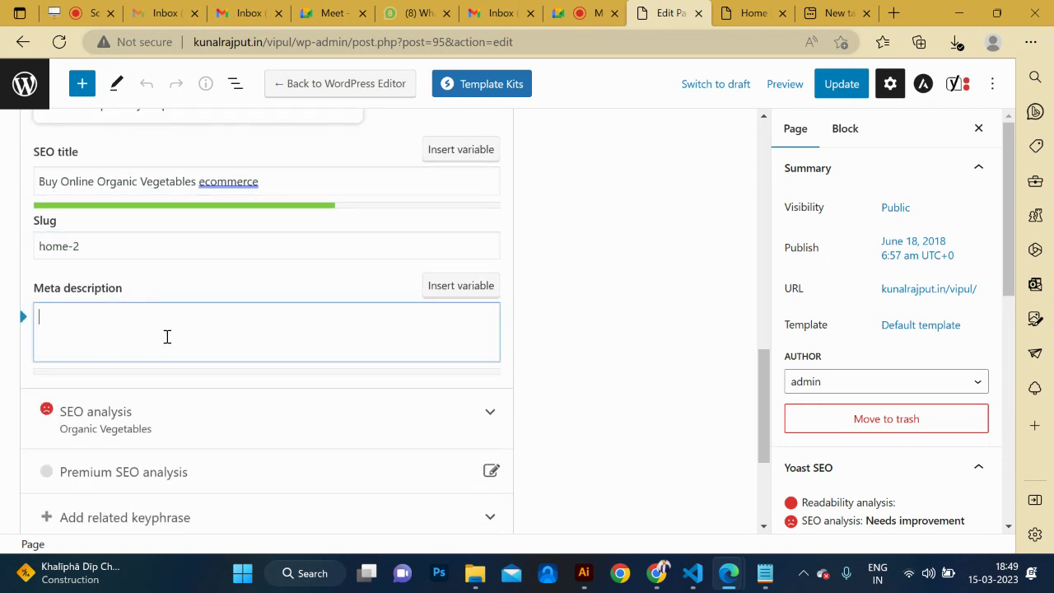
key(ctrl+Tab)
key(alt+Tab)
key(alt+Tab)
scroll(630, 390, down, 6)
scroll(629, 396, up, 4)
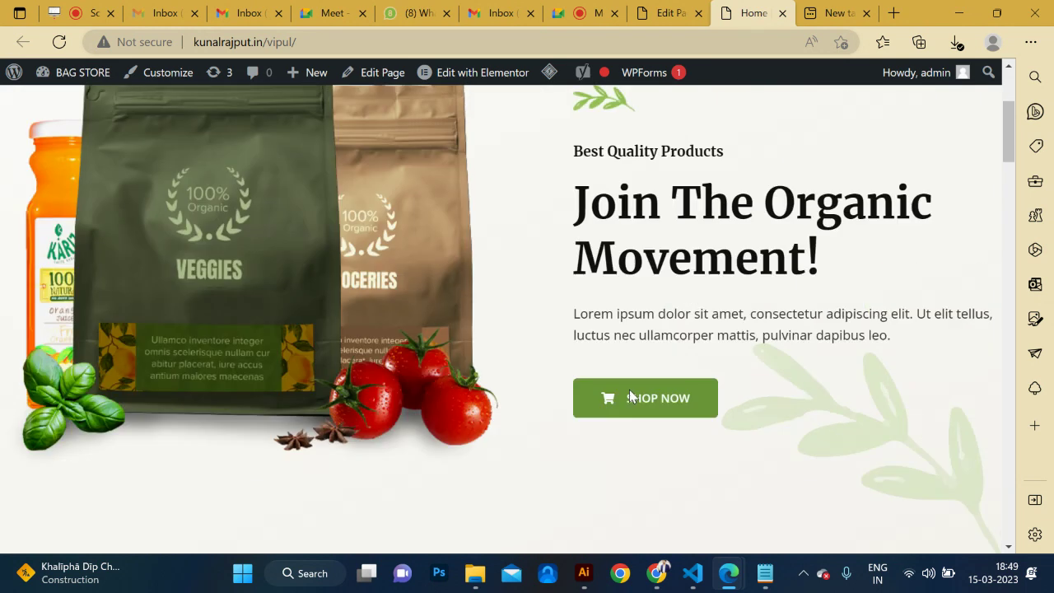
key(alt+Tab)
key(alt+Tab)
key(alt+Tab)
key(alt+Tab)
key(alt+Tab)
key(alt+Tab)
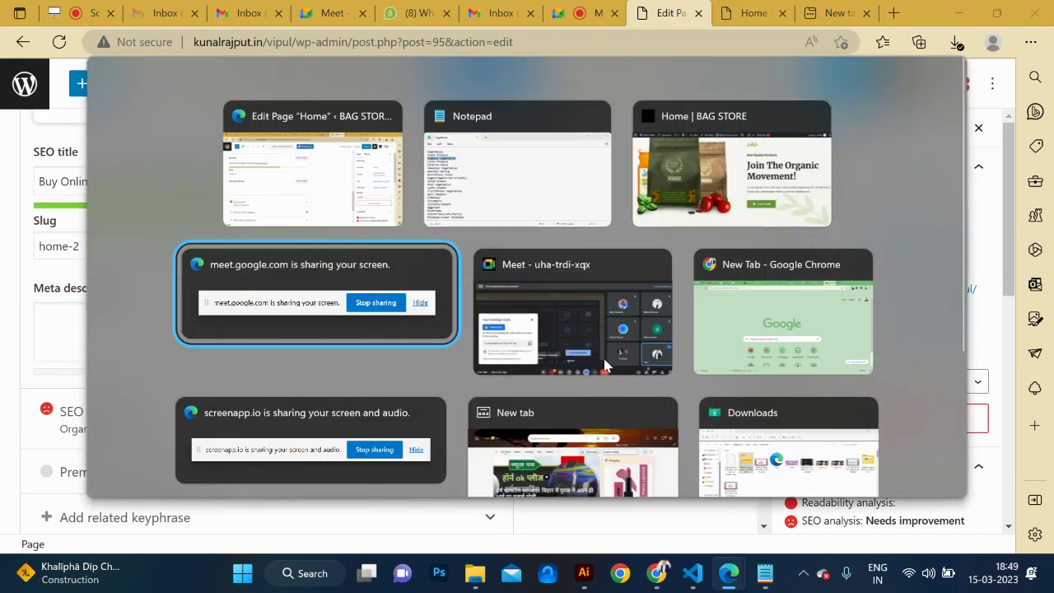
key(alt+Tab)
key(alt+Tab)
scroll(498, 317, down, 15)
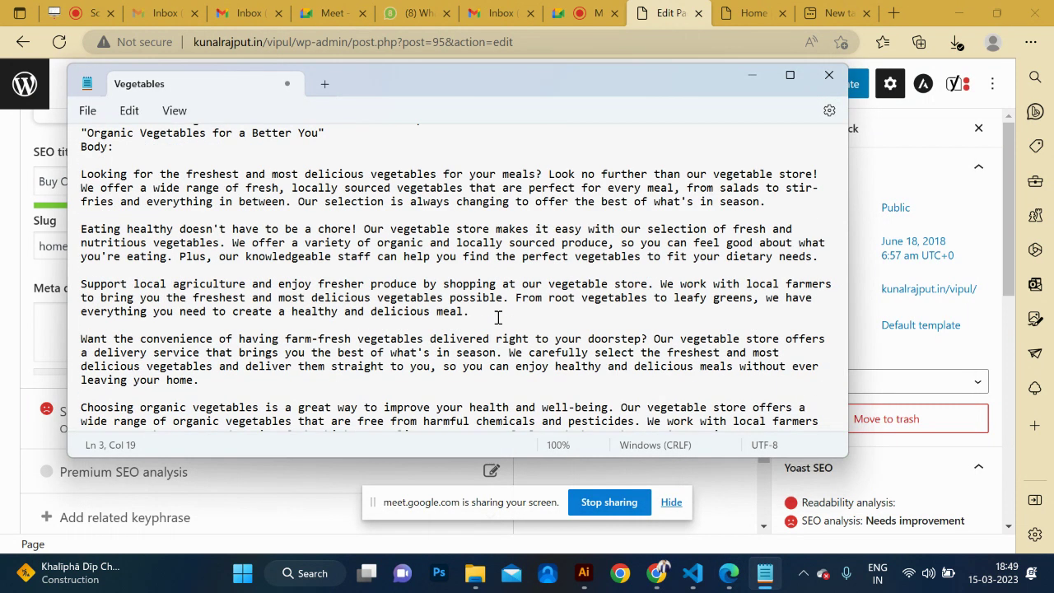
drag(768, 202, 82, 175)
key(ctrl+c)
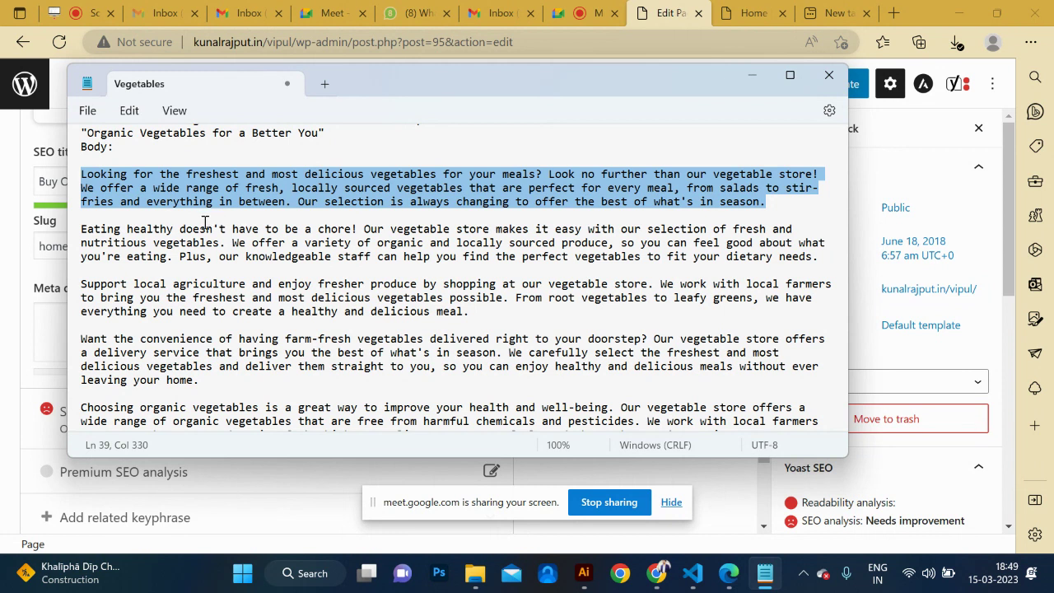
click(49, 331)
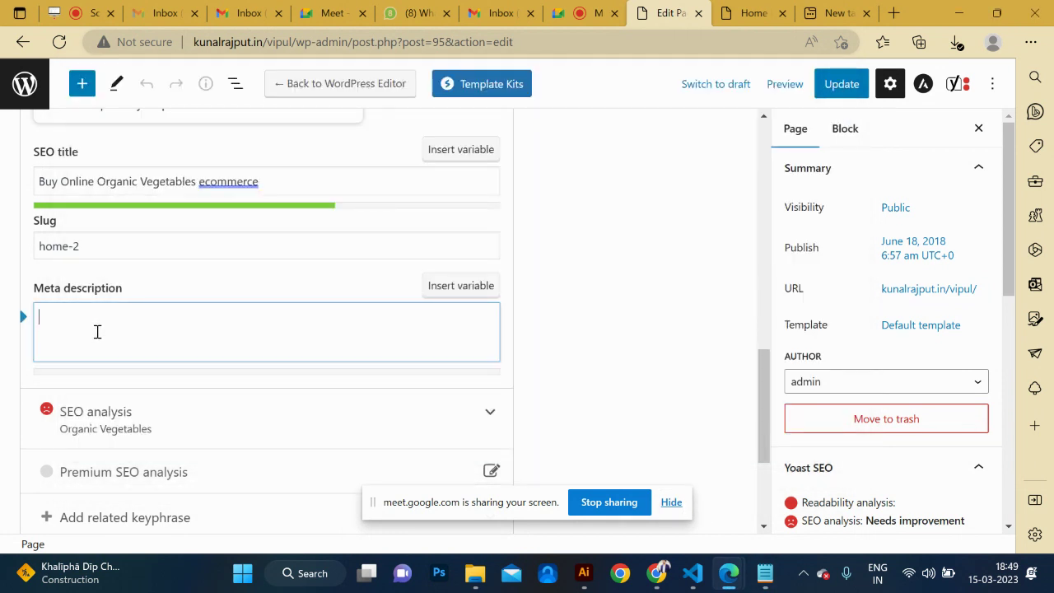
key(ctrl+v)
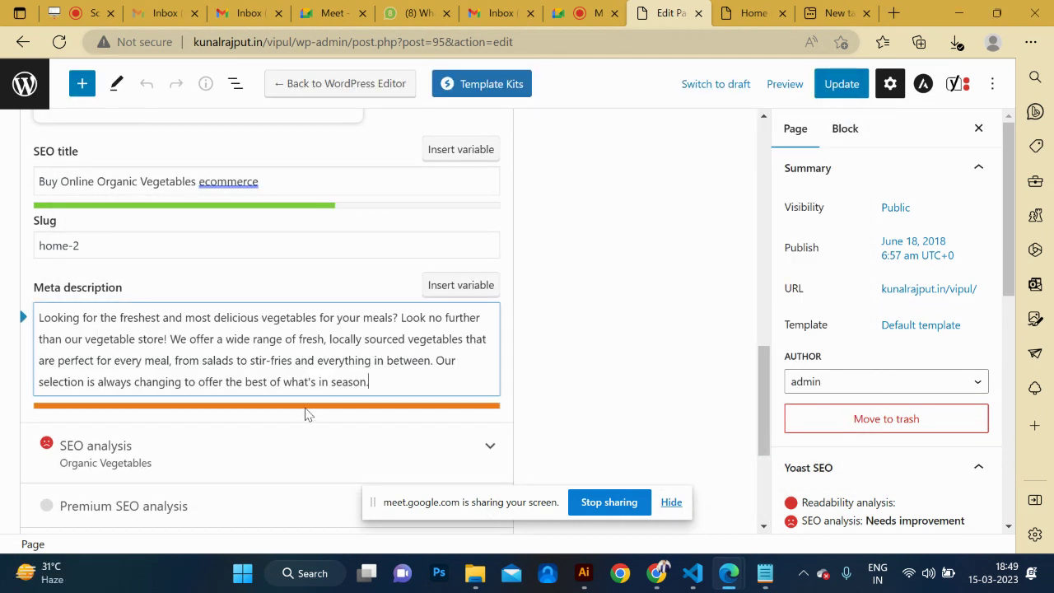
Trim the meta description to two sentences ending 'Look no further than our vegetable store.'.
shift+click(173, 360)
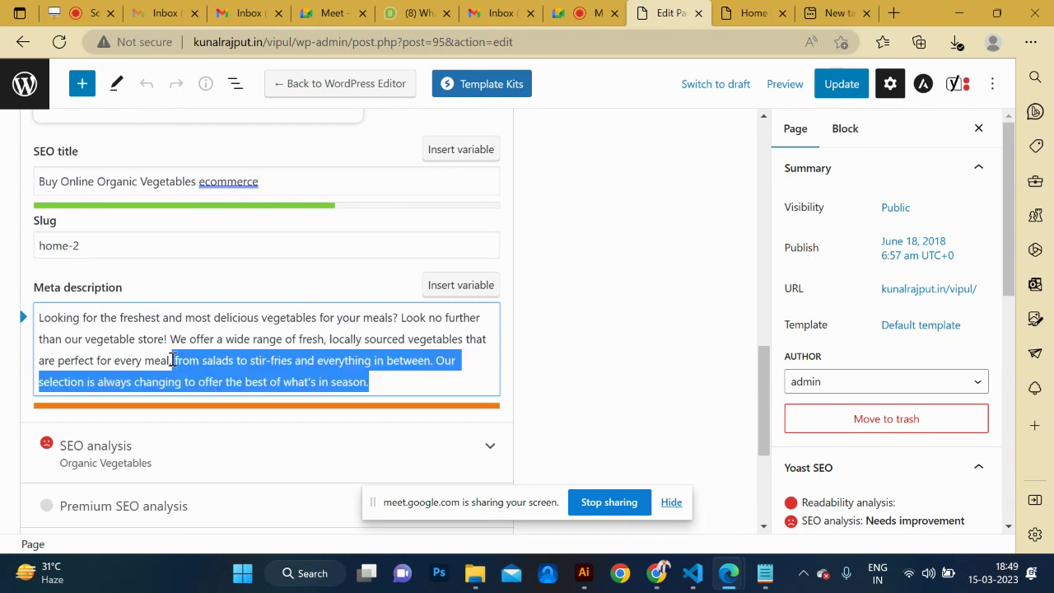
key(shift+Right)
key(shift+Right)
key(shift+Right)
key(shift+Right)
key(shift+Right)
key(shift+Right)
key(shift+Right)
key(shift+Right)
key(shift+Right)
key(shift+Right)
key(shift+Right)
key(shift+Right)
key(shift+Right)
key(shift+Right)
key(shift+Right)
key(shift+Right)
key(shift+Right)
key(shift+Right)
key(shift+Right)
key(shift+Right)
key(shift+Right)
key(shift+Right)
key(shift+Right)
key(shift+Right)
key(shift+Right)
key(shift+Right)
key(shift+Right)
key(shift+Right)
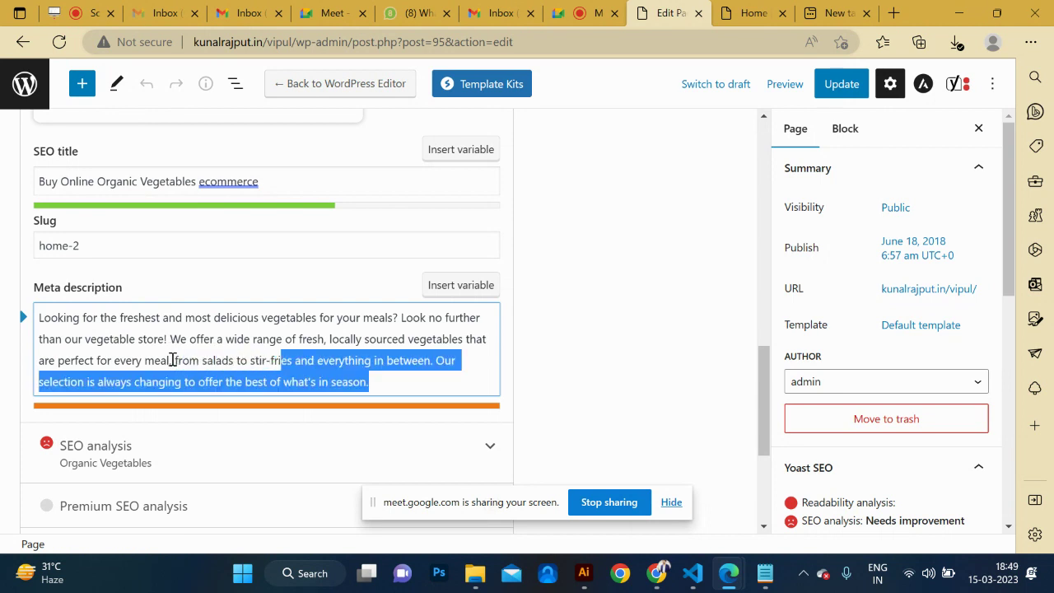
key(BackSpace)
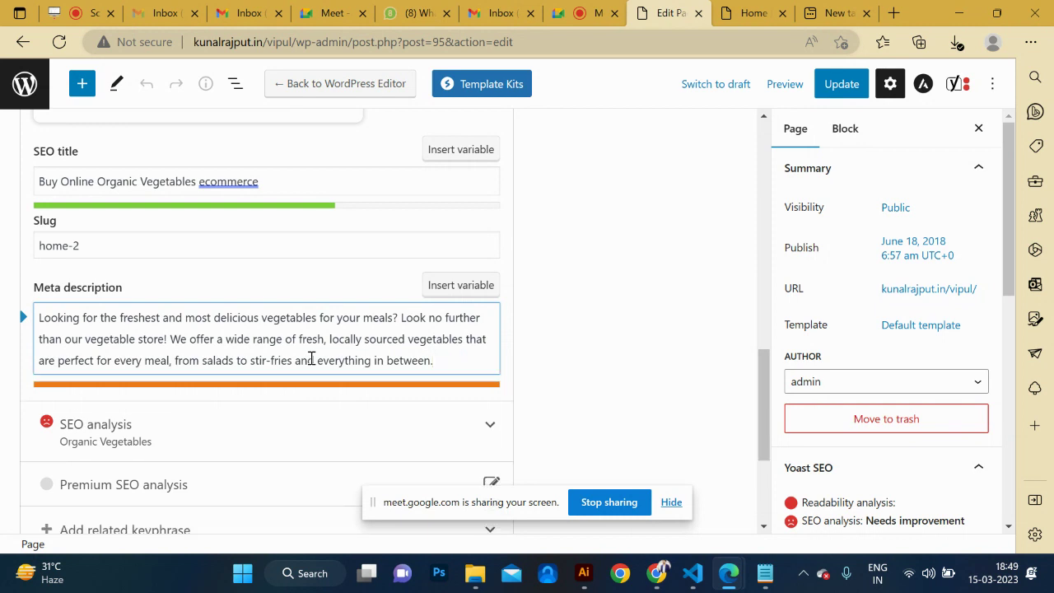
drag(237, 360, 423, 367)
key(BackSpace)
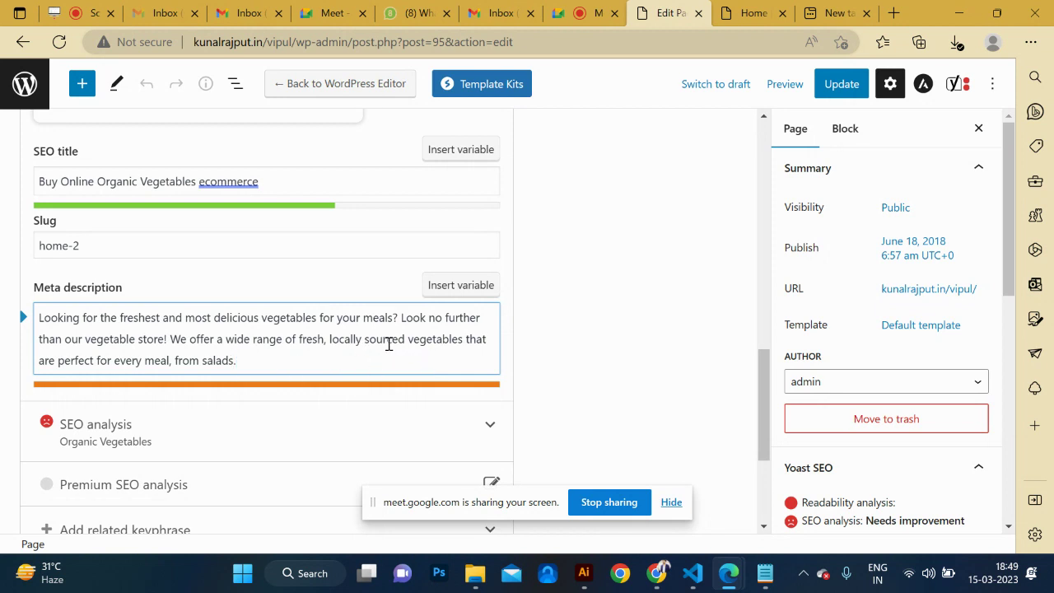
shift+click(463, 338)
key(BackSpace)
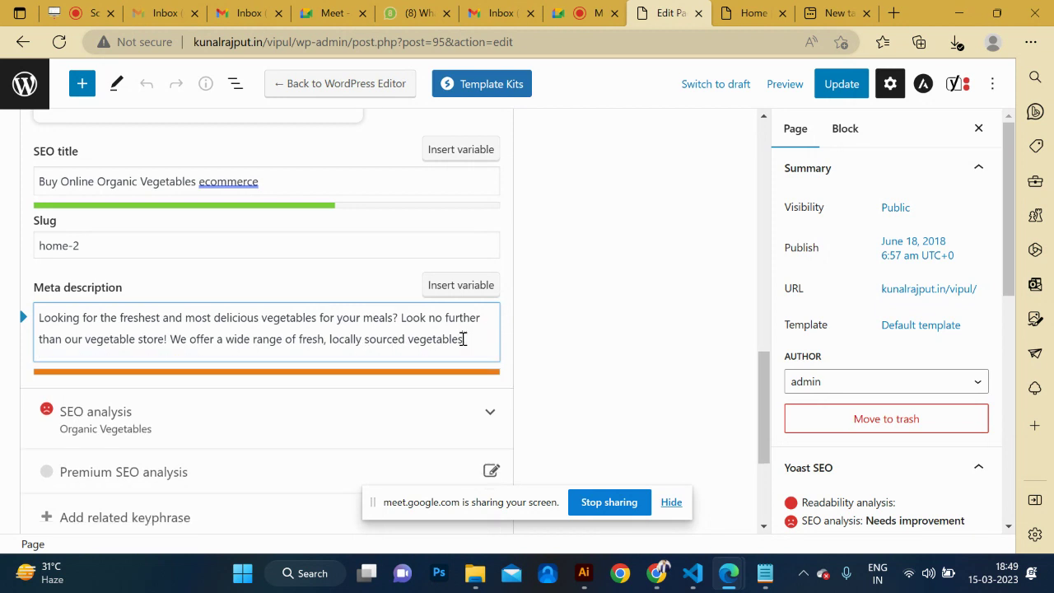
key(shift+Left)
key(shift+Left)
key(shift+Left)
key(shift+Left)
key(shift+Left)
key(shift+Left)
key(shift+Left)
key(shift+Left)
key(shift+Left)
key(shift+Left)
key(shift+Left)
key(shift+Left)
key(shift+Left)
key(shift+Left)
key(shift+Left)
key(shift+Left)
key(shift+Left)
key(shift+Left)
key(shift+Left)
key(shift+Left)
key(shift+Left)
key(shift+Left)
key(BackSpace)
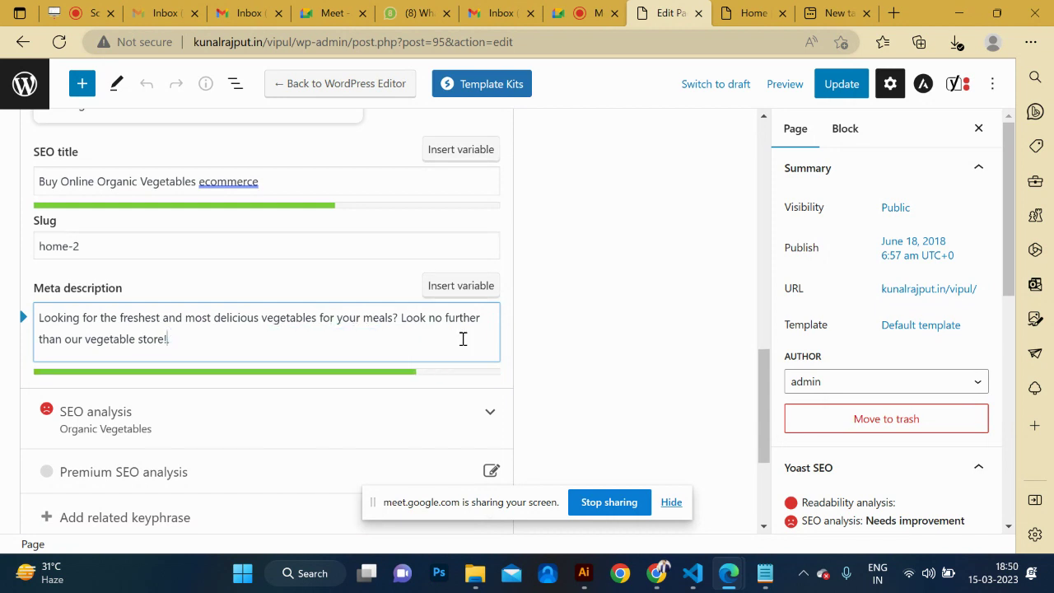
key(BackSpace)
text(.)
scroll(377, 430, down, 2)
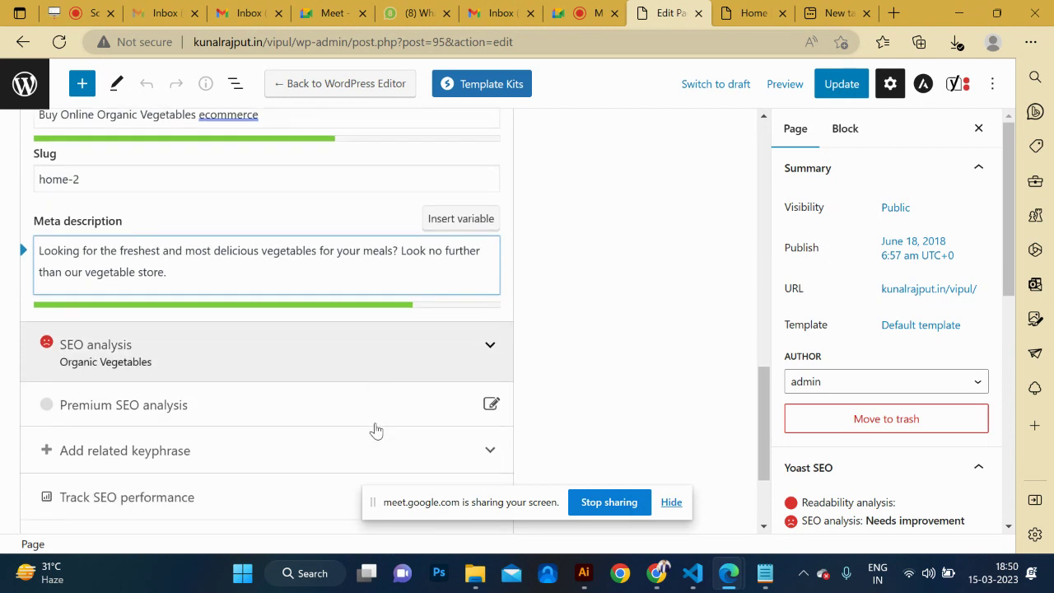
Expand SEO analysis and scroll through its problems, improvements and good results.
click(412, 348)
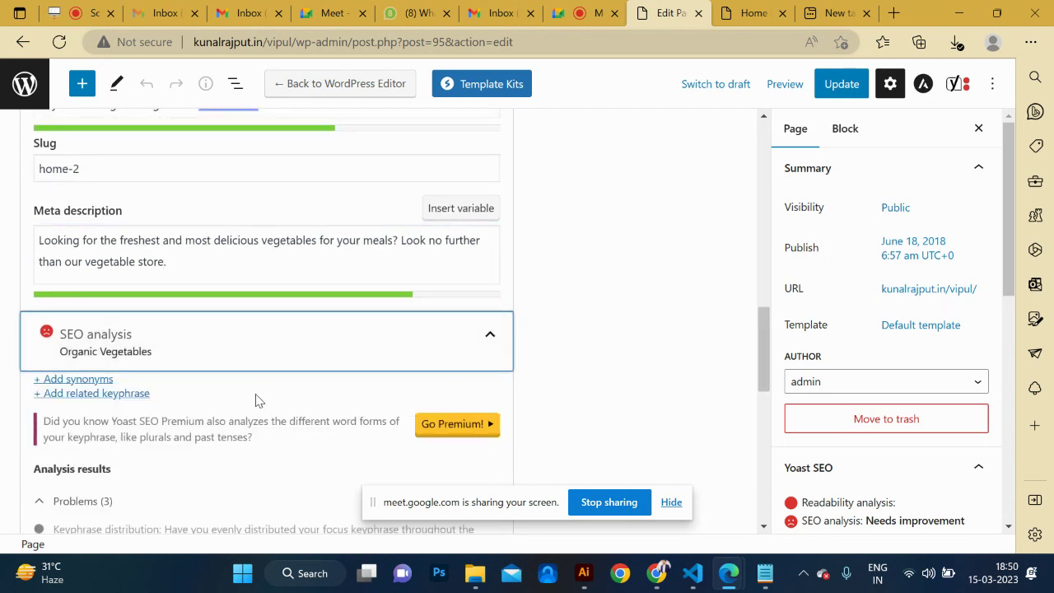
scroll(256, 401, down, 4)
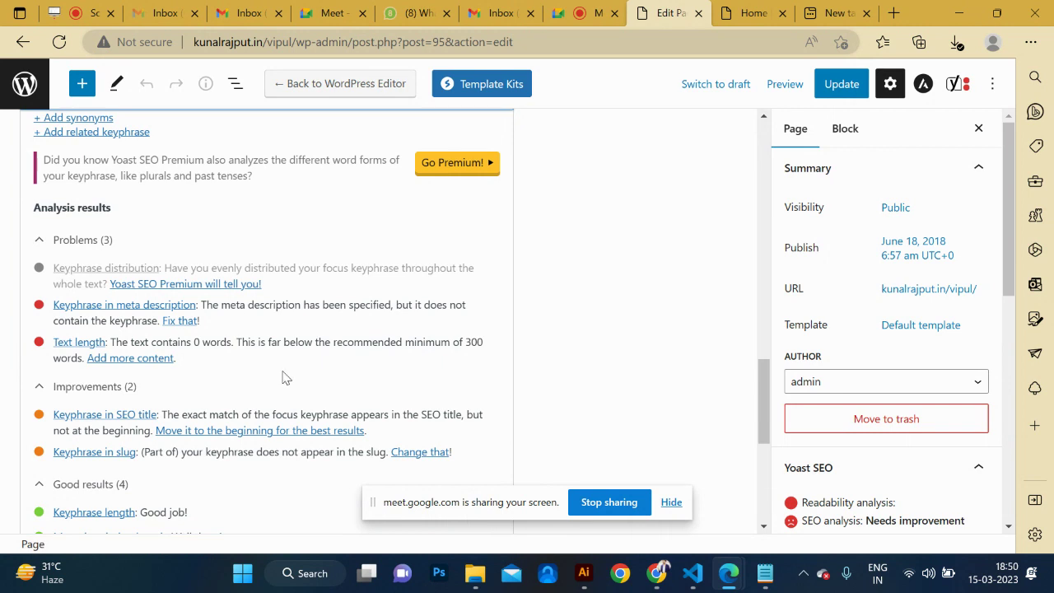
scroll(283, 377, down, 2)
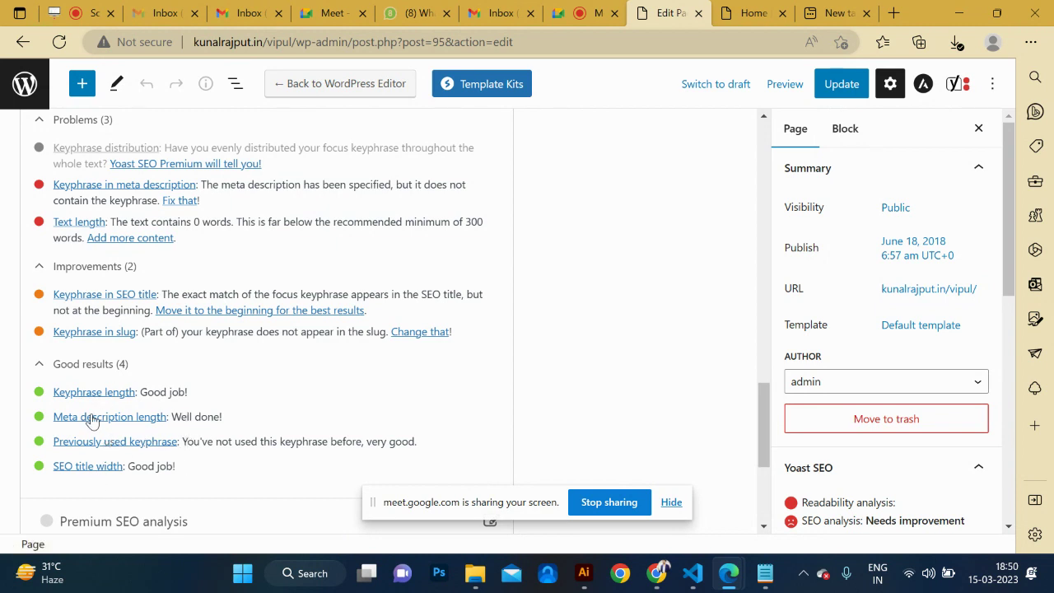
scroll(206, 387, up, 1)
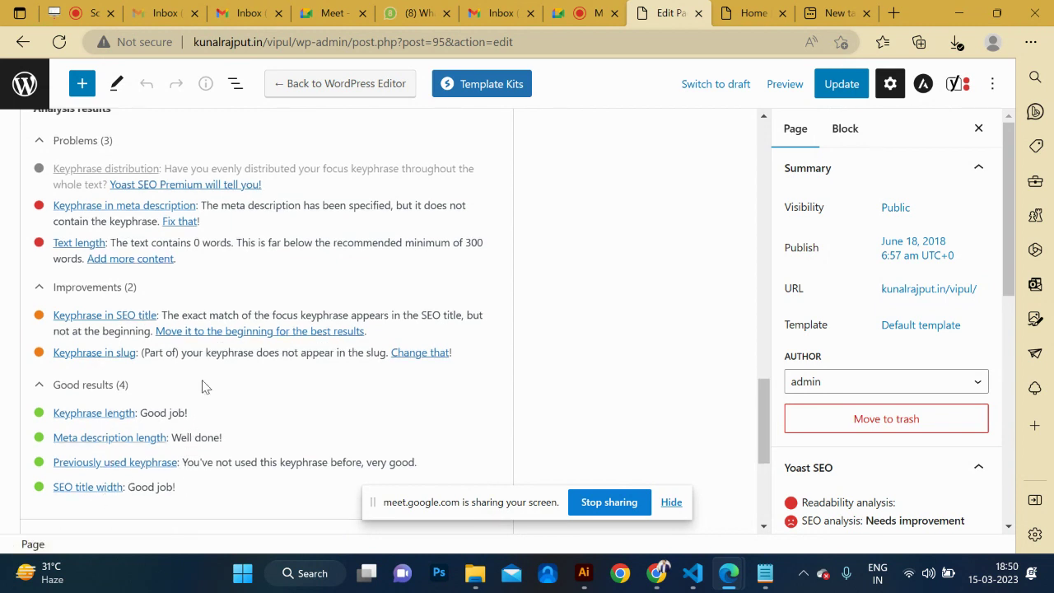
scroll(180, 315, up, 1)
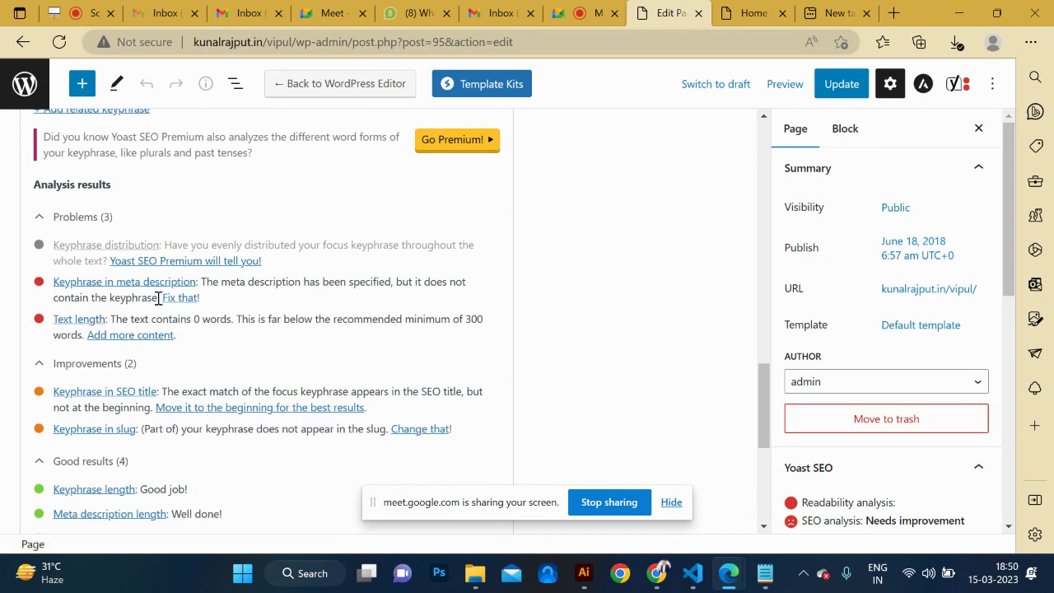
scroll(343, 343, down, 3)
scroll(344, 344, up, 5)
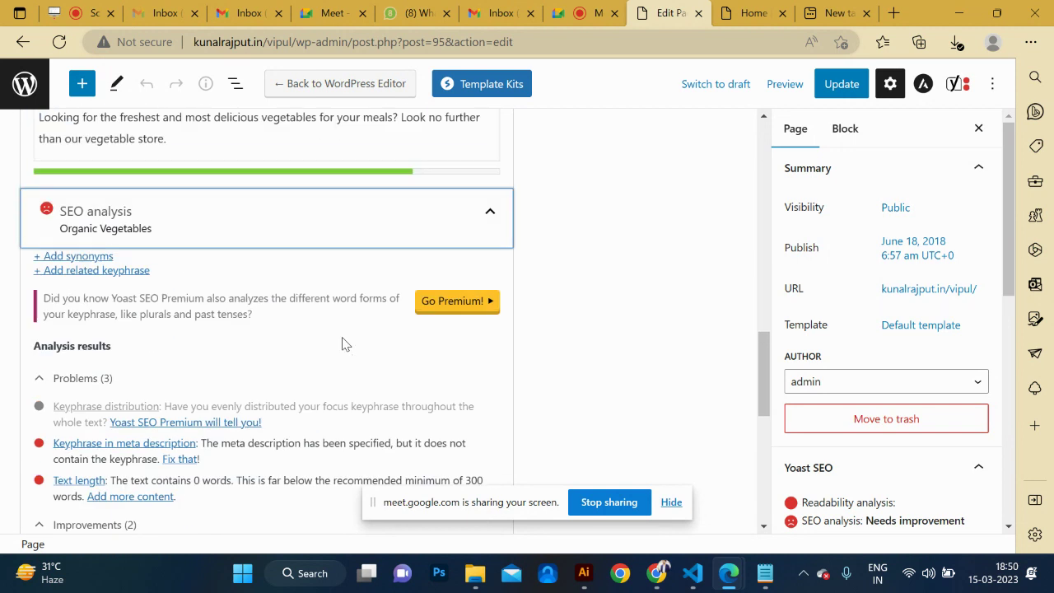
scroll(343, 344, up, 10)
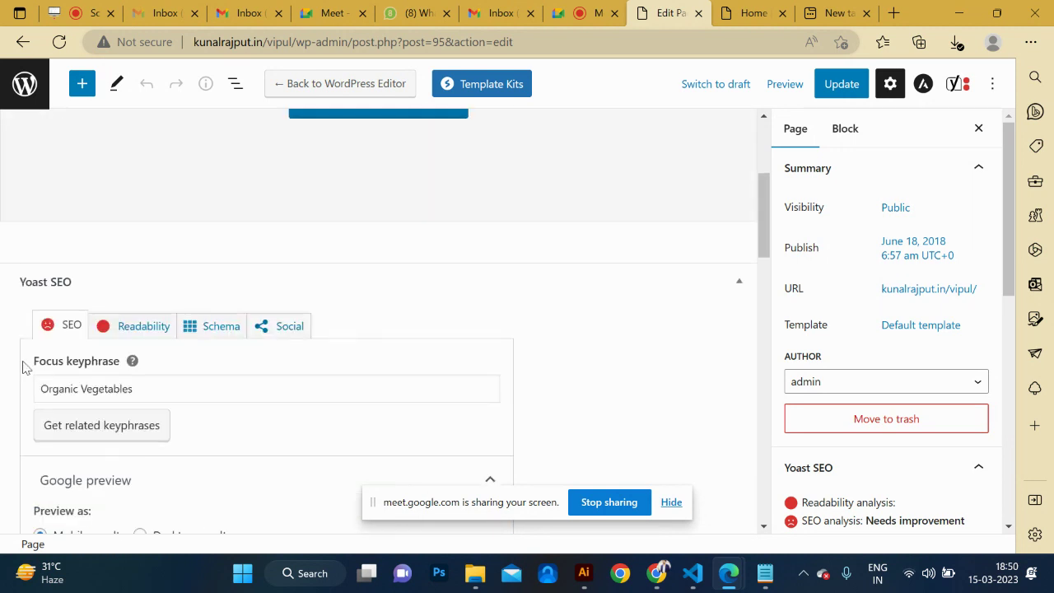
scroll(207, 400, down, 5)
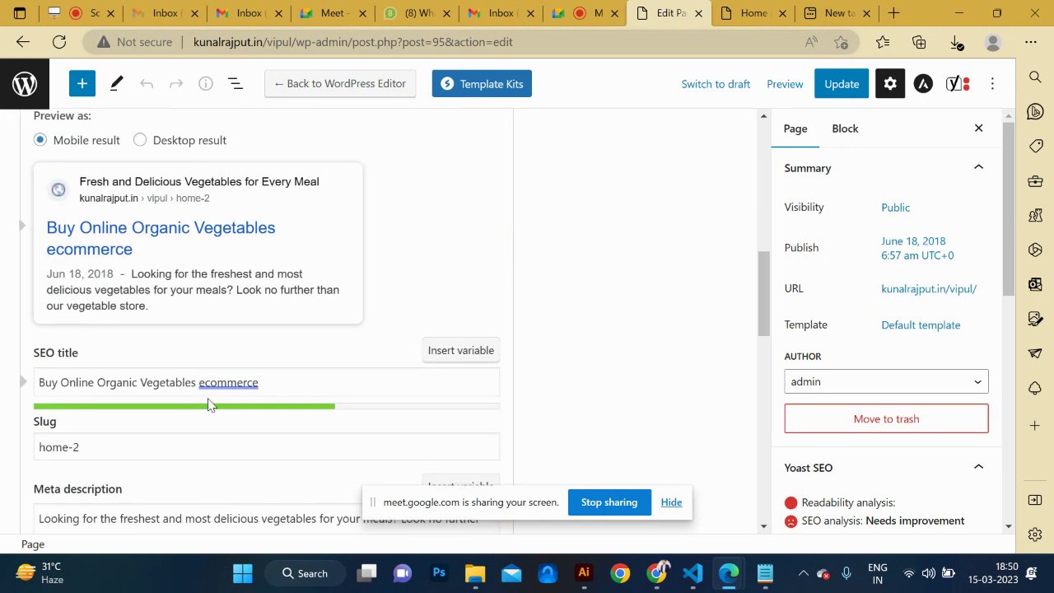
scroll(209, 403, down, 5)
Replace the slug home-2 with 'Organic Vegetables' copied from the SEO title.
click(180, 365)
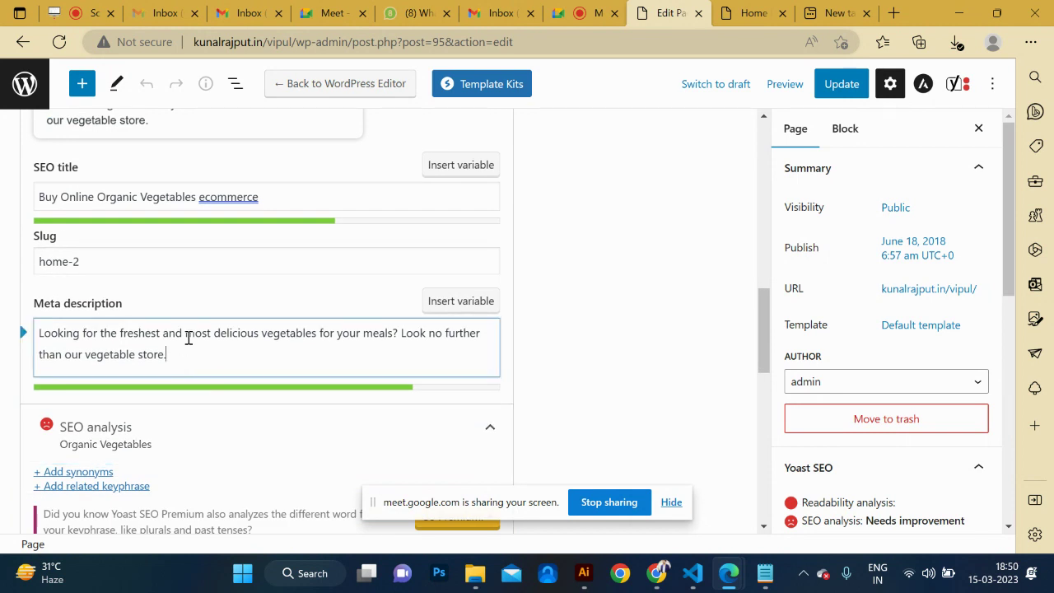
triple_click(99, 263)
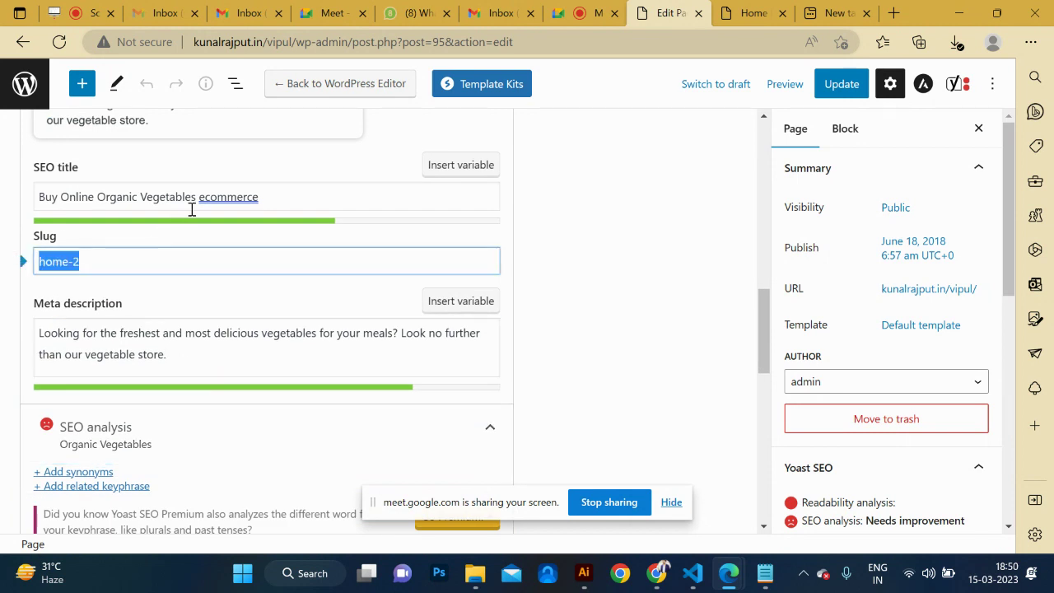
drag(196, 199, 97, 203)
key(ctrl+c)
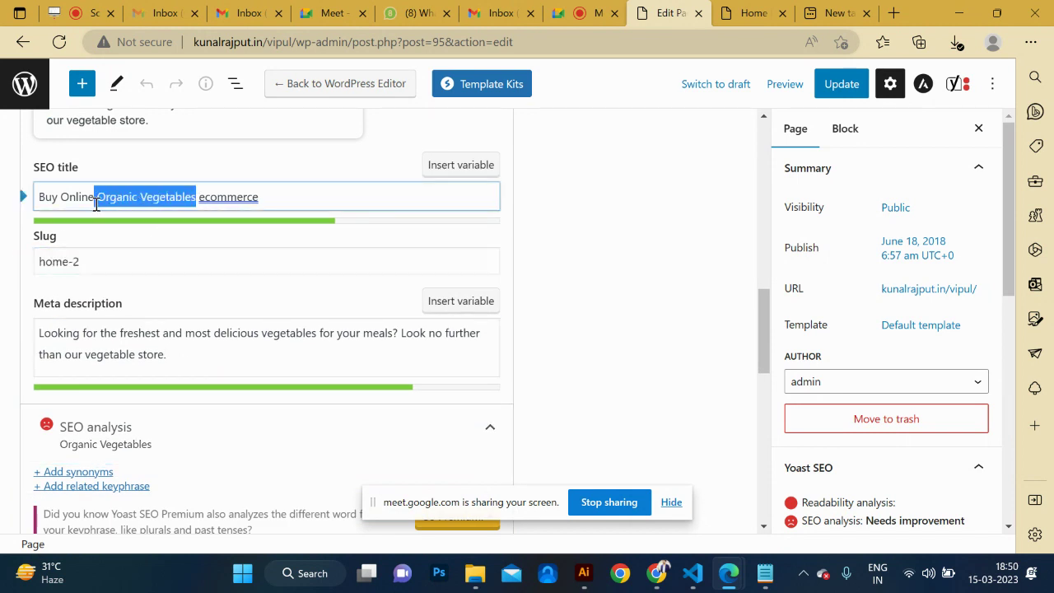
triple_click(99, 261)
key(ctrl+v)
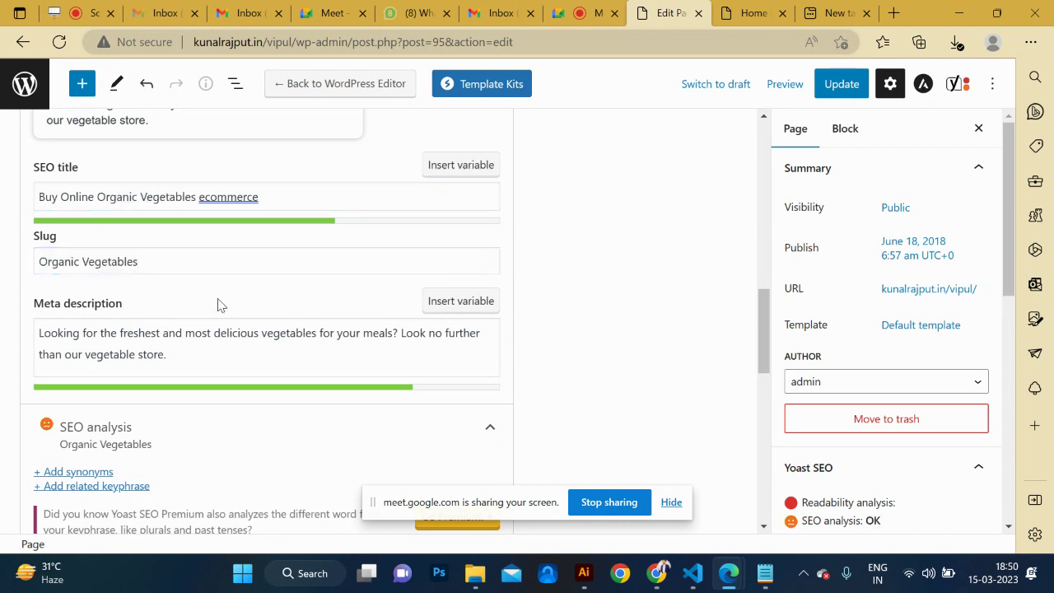
scroll(218, 305, up, 2)
scroll(218, 304, down, 1)
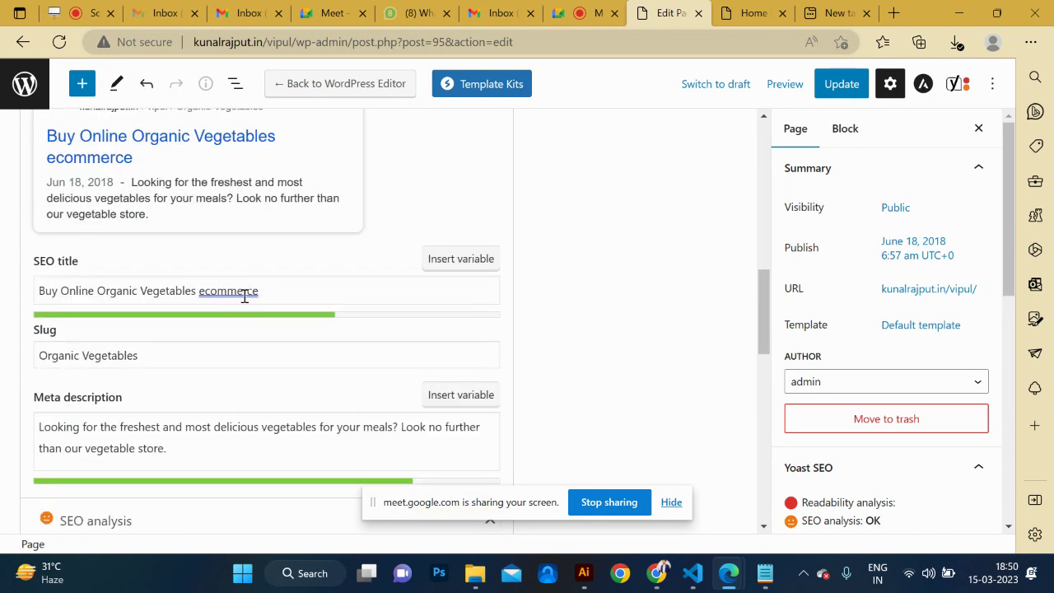
Delete 'ecommerce' from the SEO title, leaving 'Buy Online Organic Vegetables'.
drag(270, 294, 199, 295)
key(BackSpace)
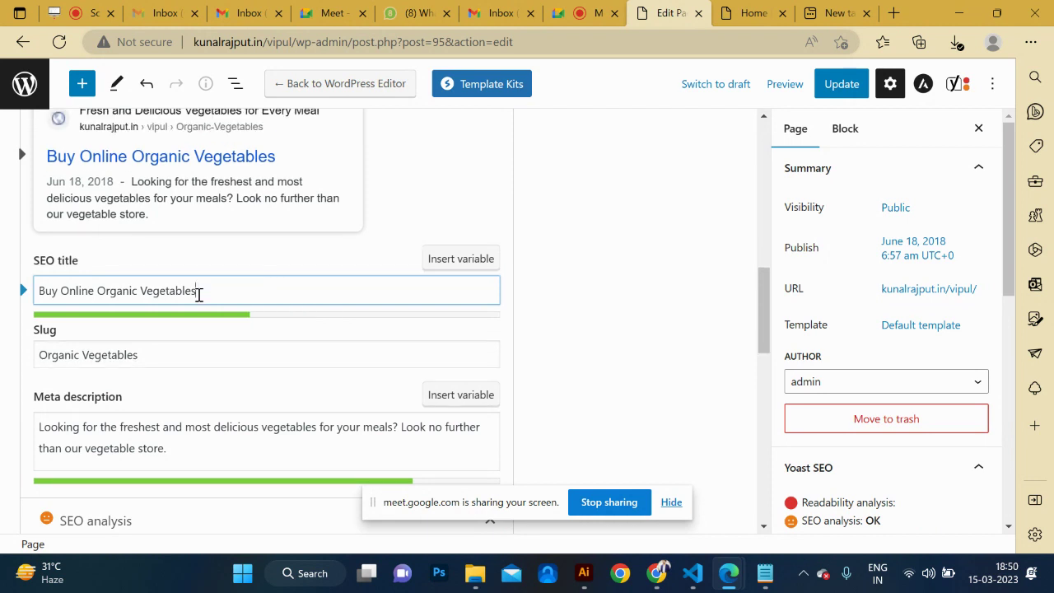
scroll(470, 236, up, 5)
scroll(470, 236, down, 1)
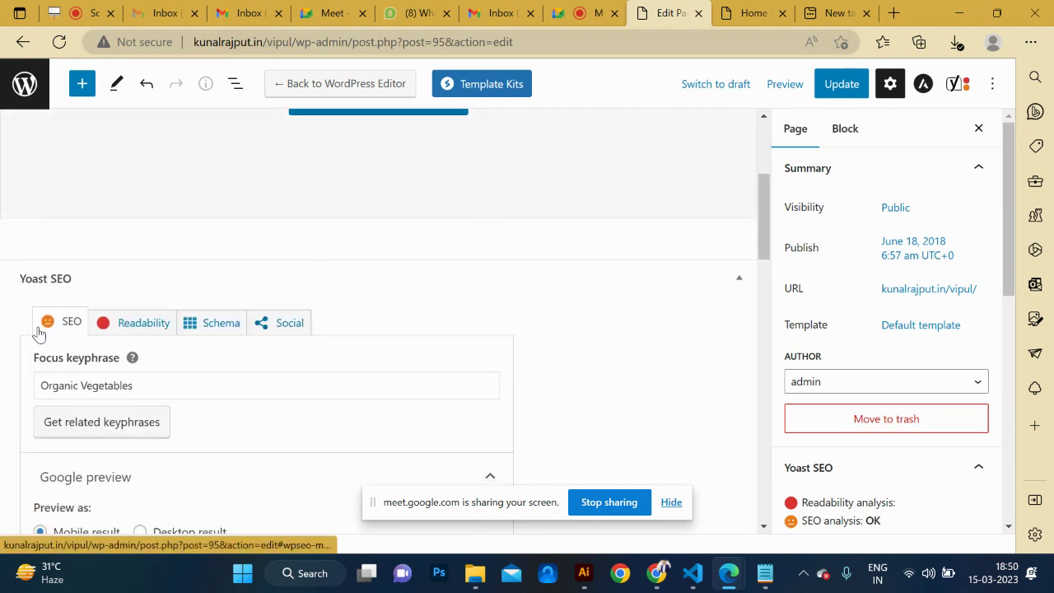
scroll(291, 251, up, 3)
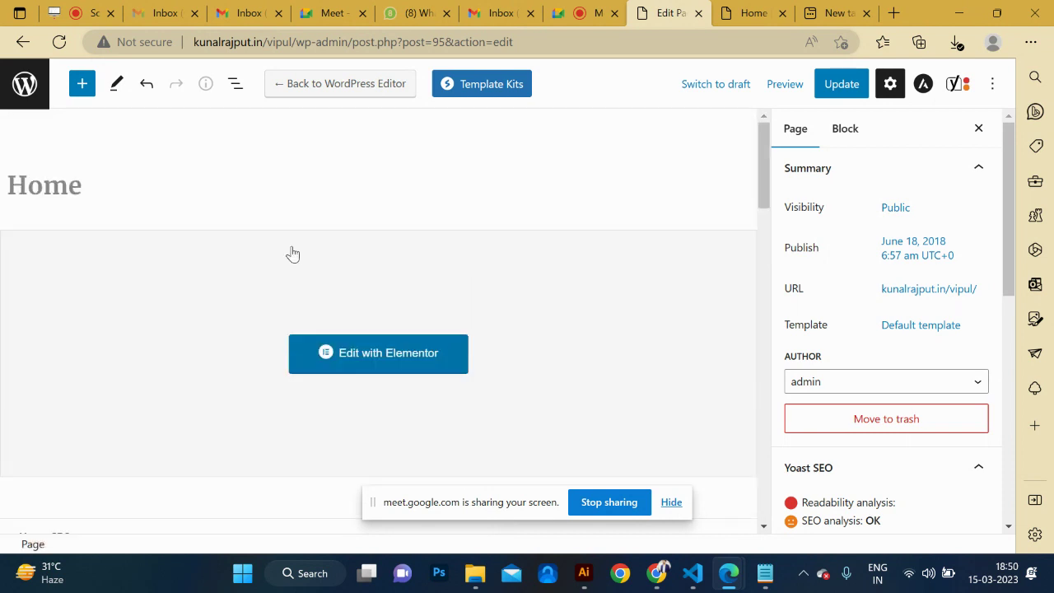
Update the Home page to save the SEO changes, then load it in Elementor.
click(853, 83)
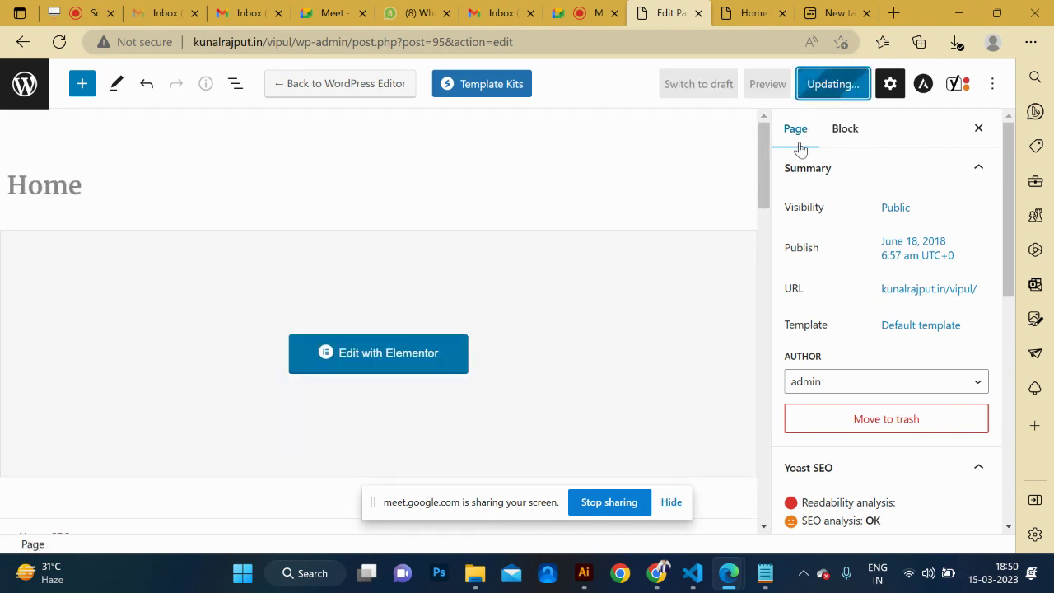
scroll(652, 341, down, 3)
scroll(651, 346, up, 3)
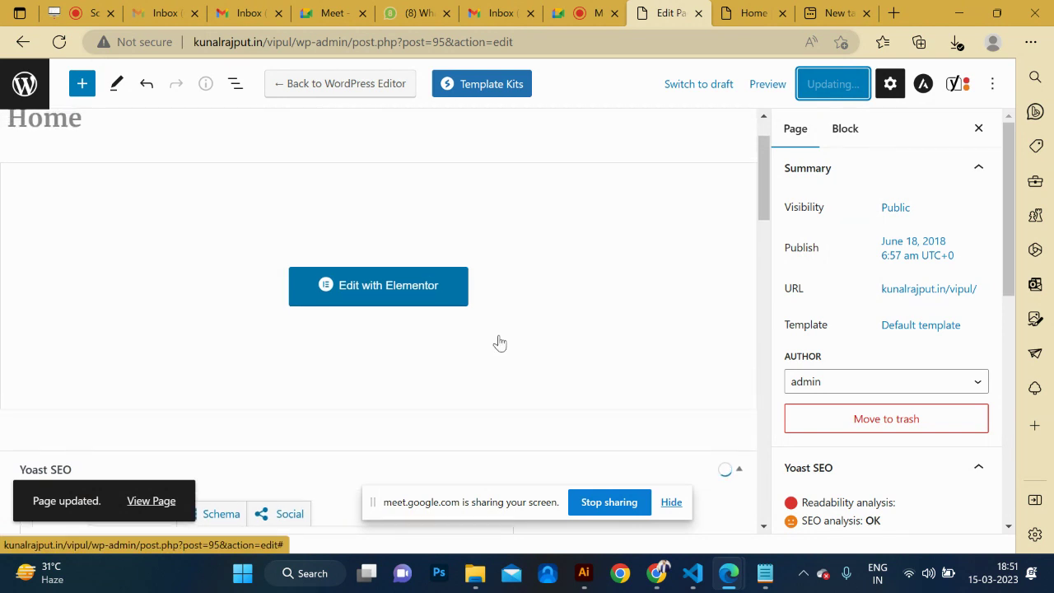
click(399, 294)
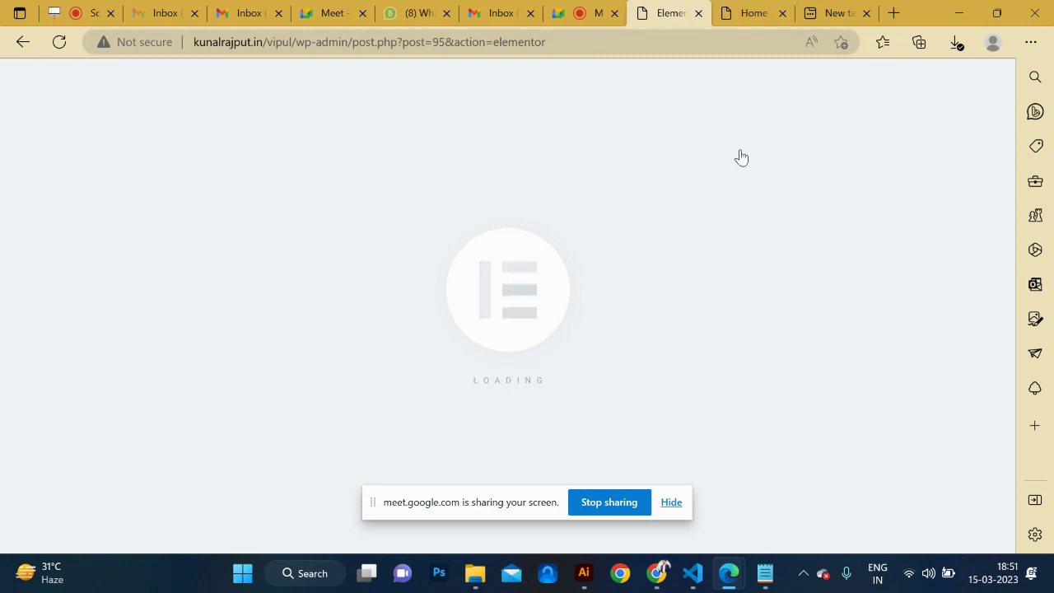
key(alt+Tab)
Append an underscore divider and the note 'website title - keyword - focus keyword' to the notes.
scroll(580, 308, down, 4)
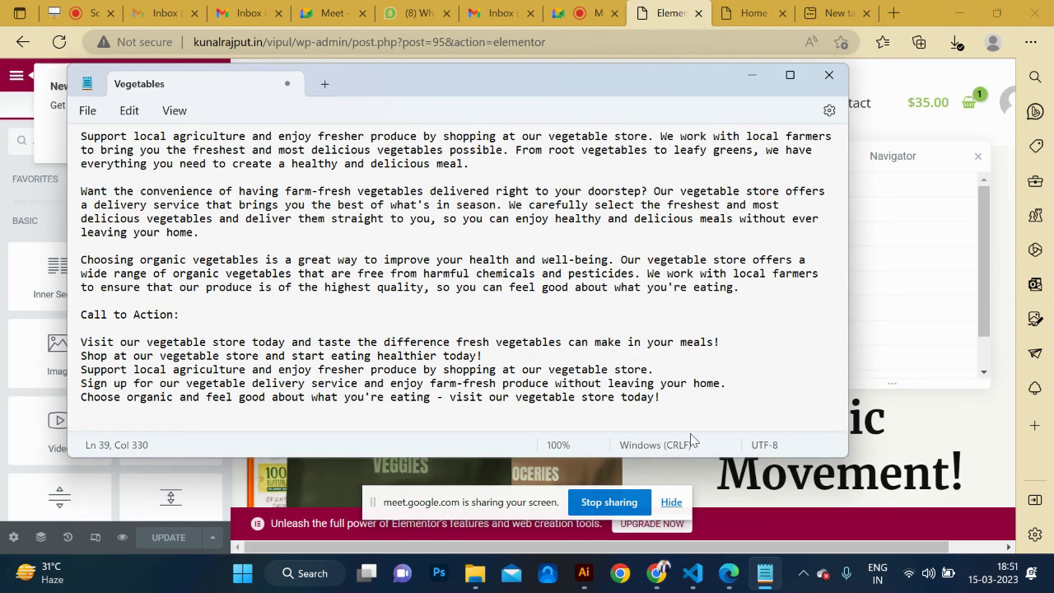
click(692, 409)
key(Return)
key(Return)
key(Return)
key(Return)
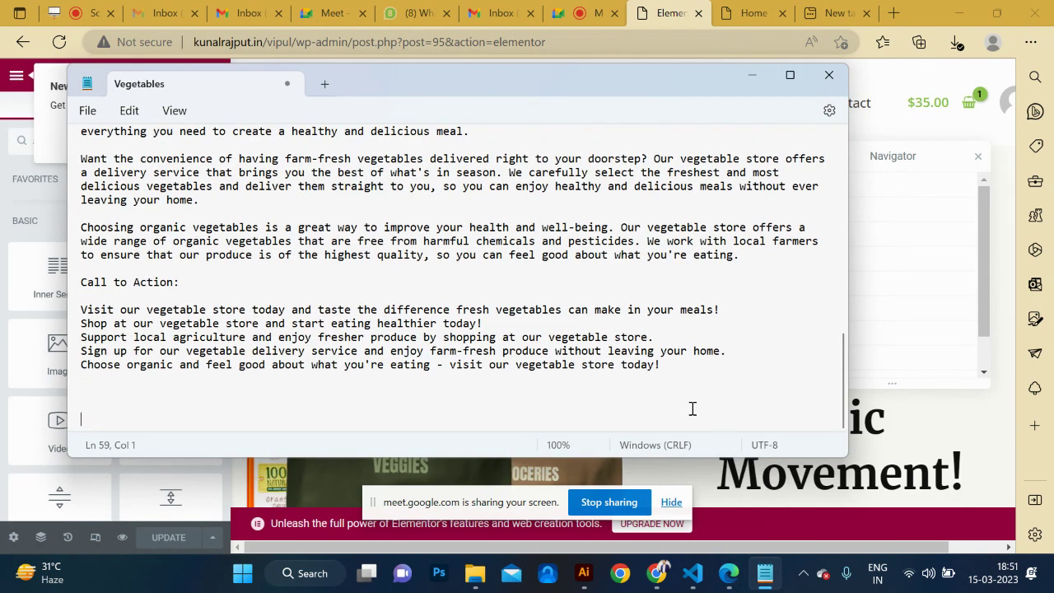
text(______________________)
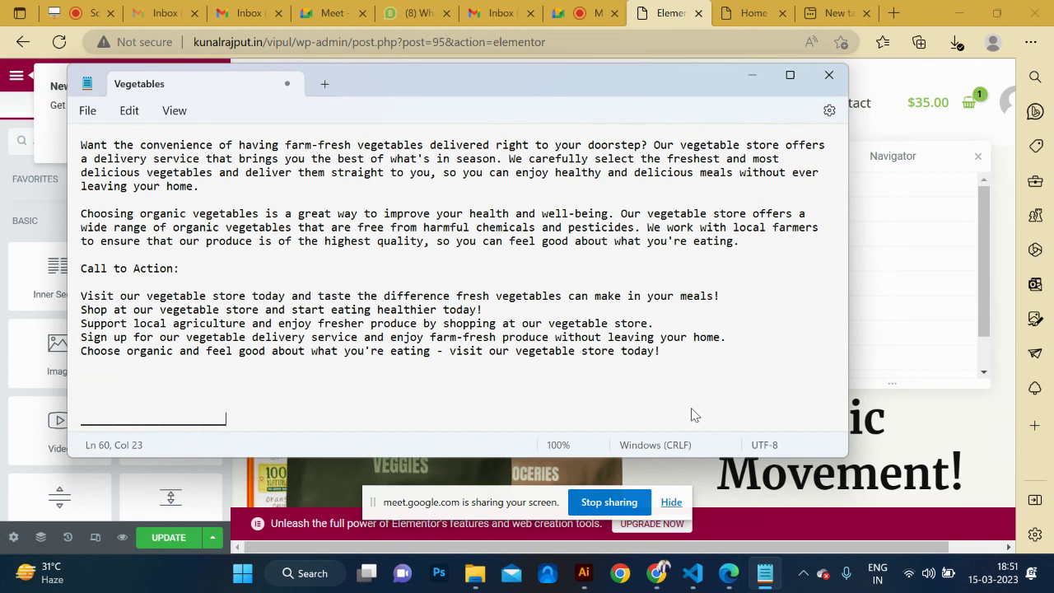
key(Return)
key(Return)
key(Return)
key(Return)
key(BackSpace)
text(webs)
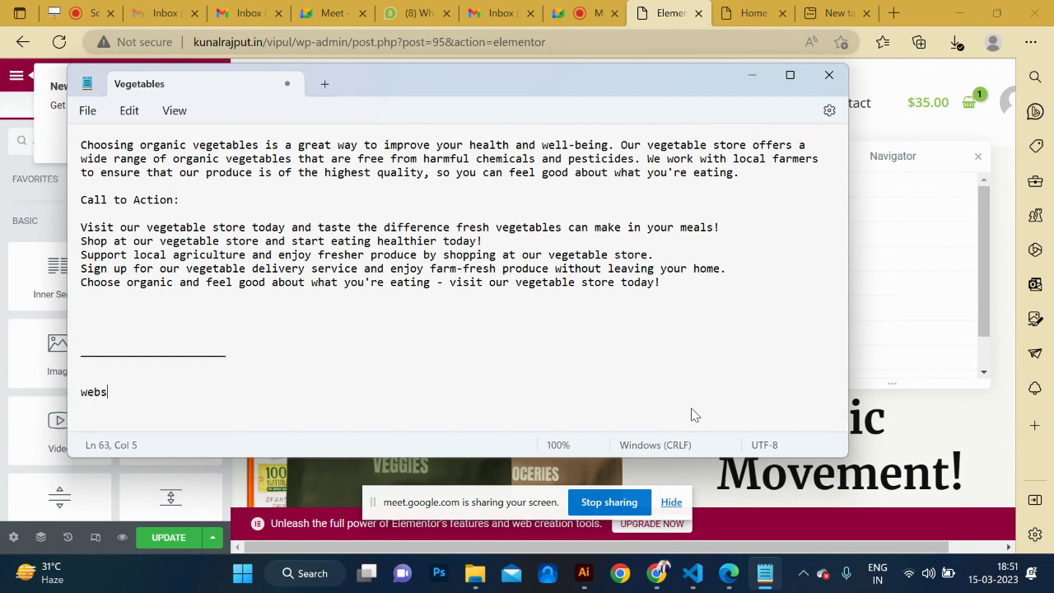
text(ite titl)
key(BackSpace)
text(tle - keyword - focus key)
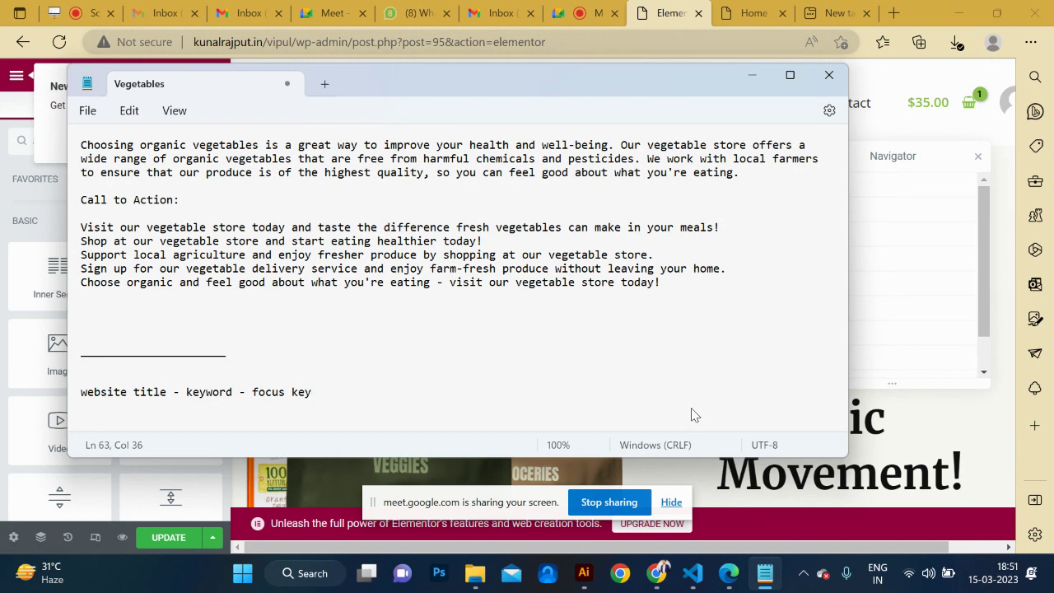
text(rd)
key(Return)
key(Return)
key(Return)
Select 'Organic Vegetables' on line 3 of the notes and return to the Elementor editor.
key(alt+Tab)
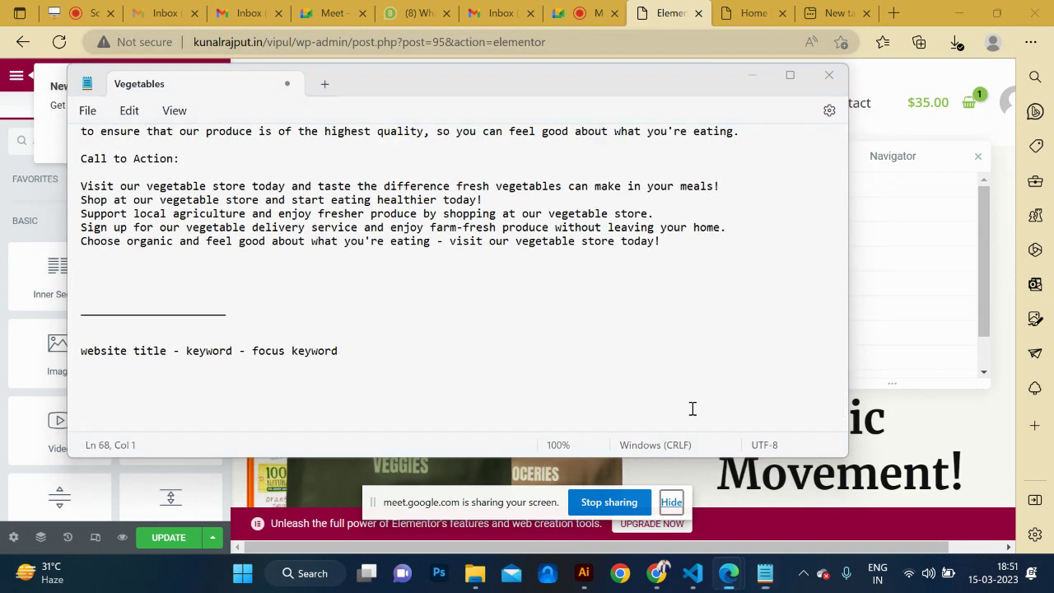
key(alt+Tab)
key(alt+Tab)
key(alt+Tab)
key(alt+Tab)
key(alt+Tab)
mouse_move(764, 580)
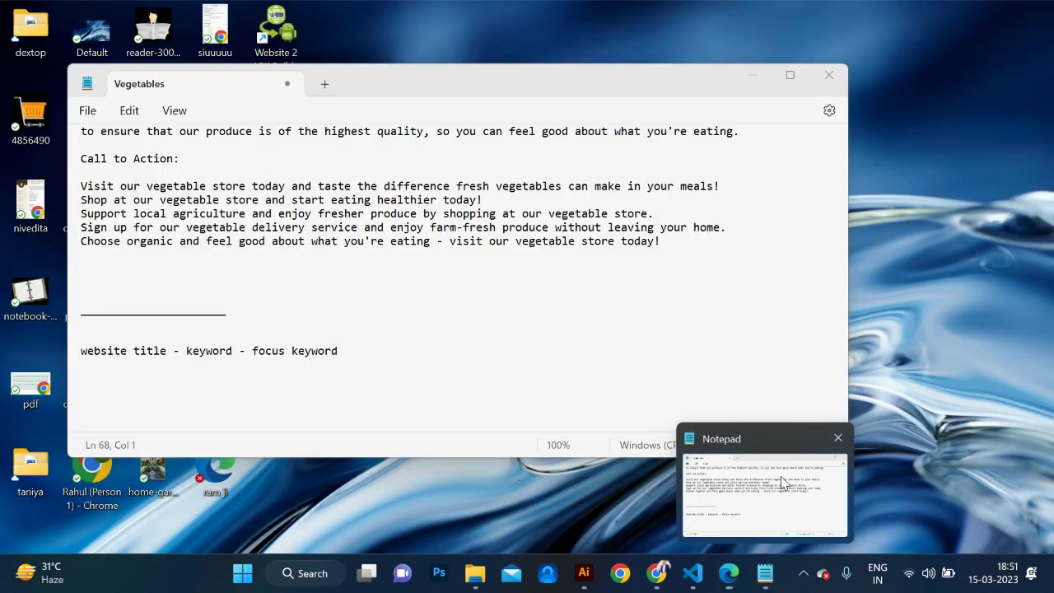
click(764, 494)
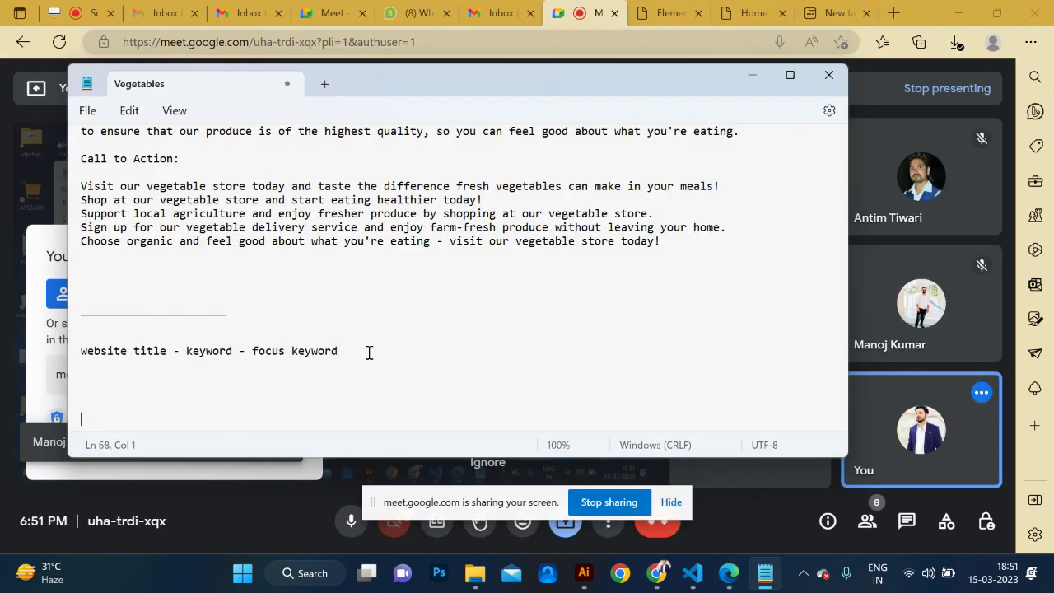
scroll(369, 353, up, 1)
scroll(370, 353, up, 15)
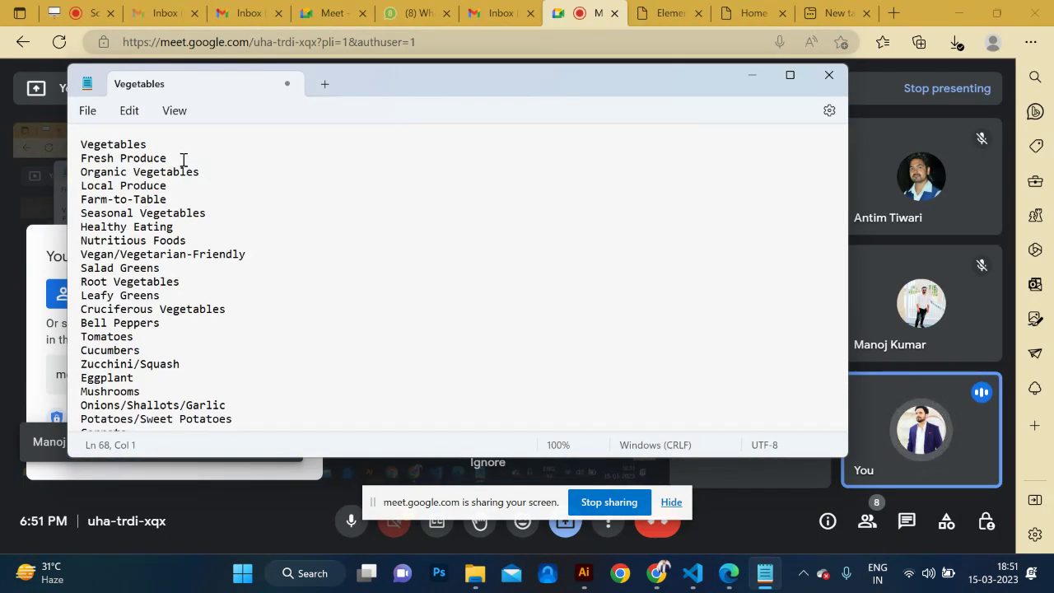
drag(226, 170, 66, 180)
key(alt+Tab)
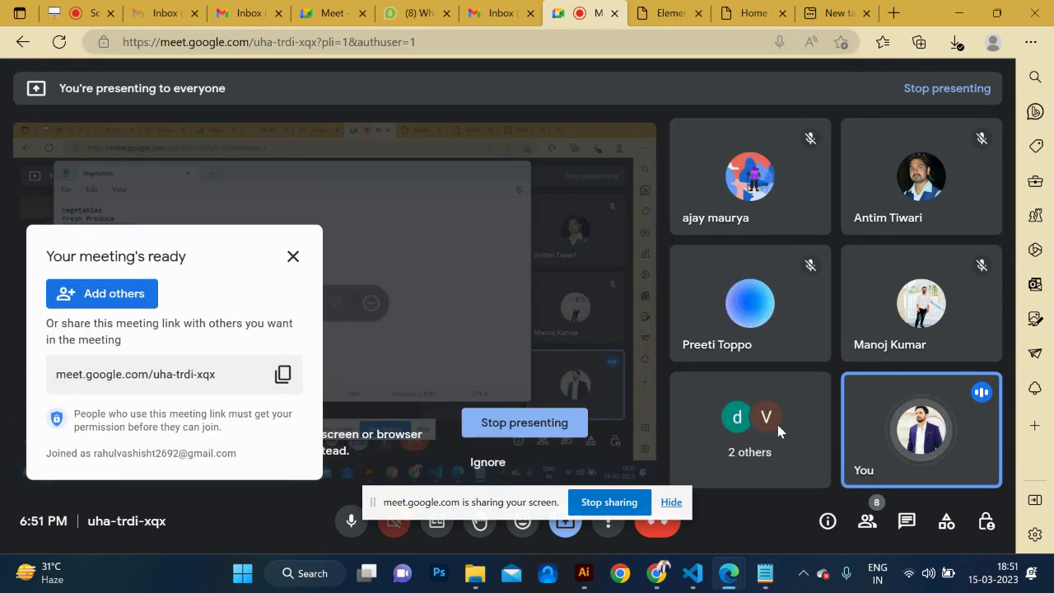
mouse_move(765, 574)
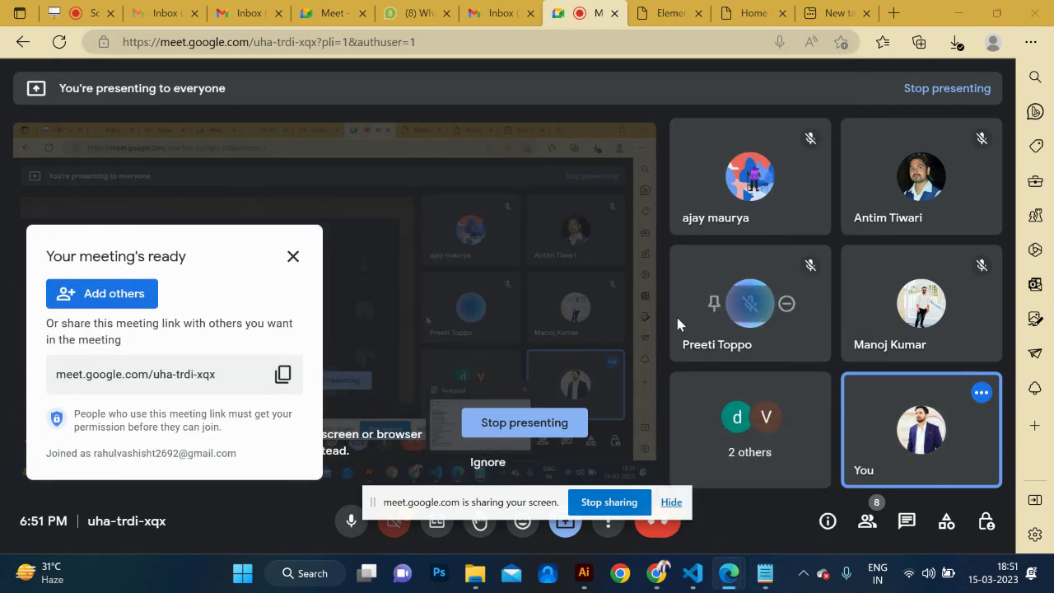
key(alt+Tab)
key(alt+Tab)
key(alt+Tab)
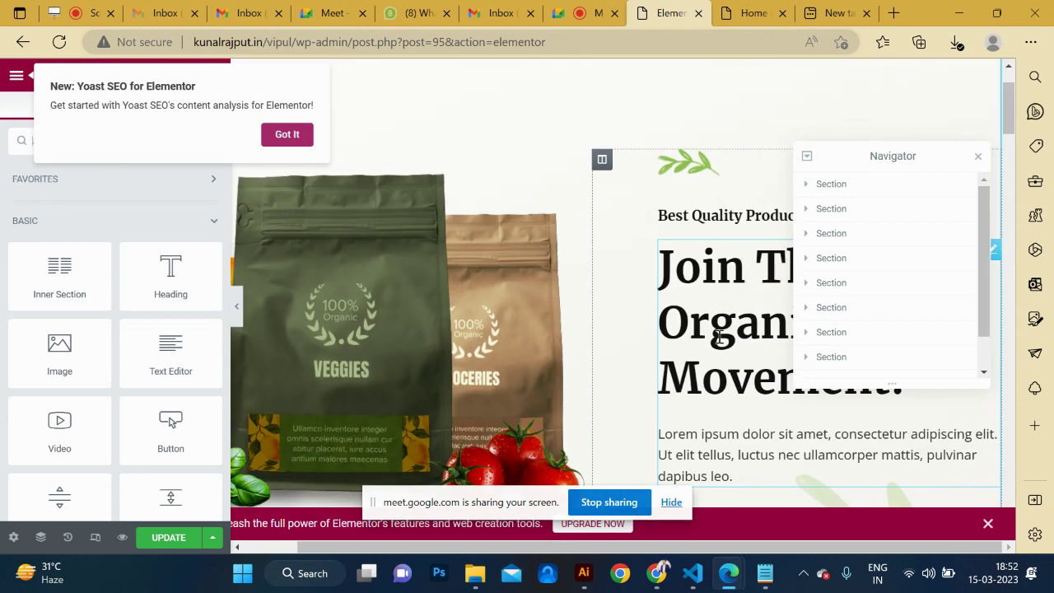
Start a title line 'Buy Organic Vegitab…' below the focus keyword note in Notepad.
click(732, 286)
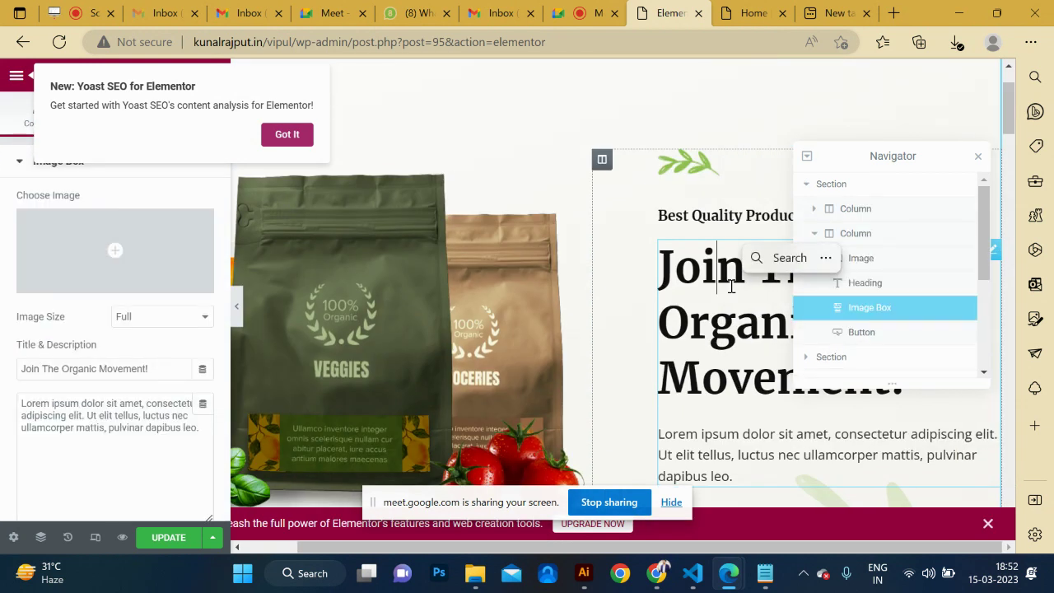
triple_click(730, 288)
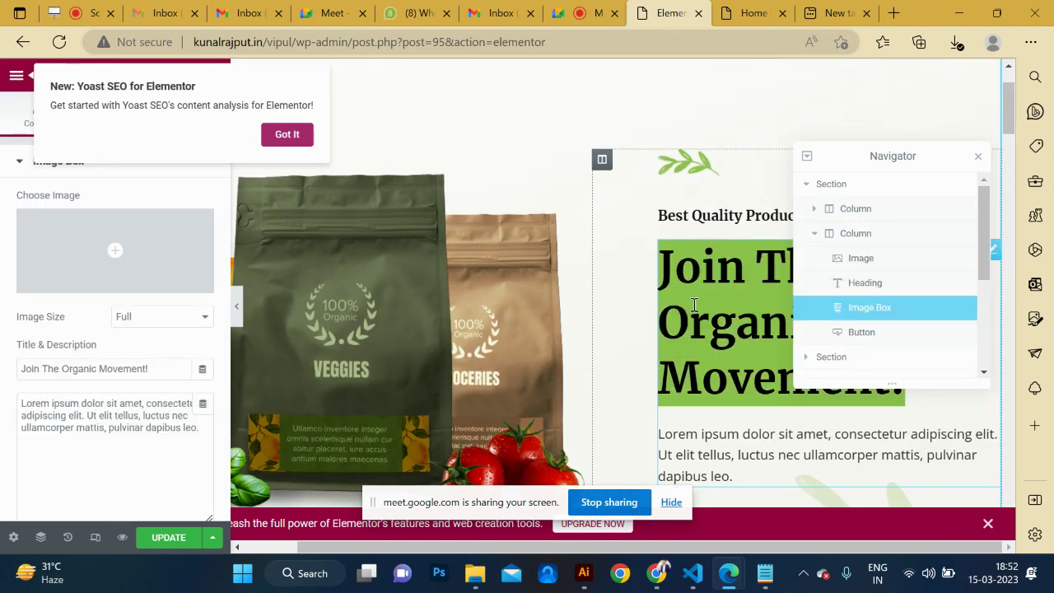
key(alt+Tab)
key(alt+Tab)
scroll(489, 309, down, 2)
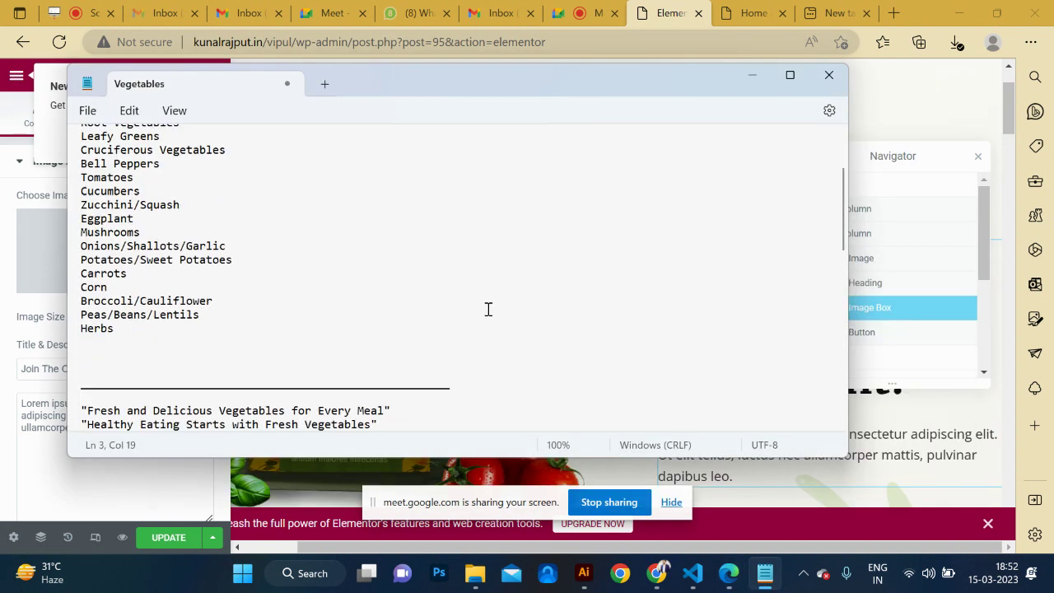
scroll(489, 309, down, 10)
click(376, 324)
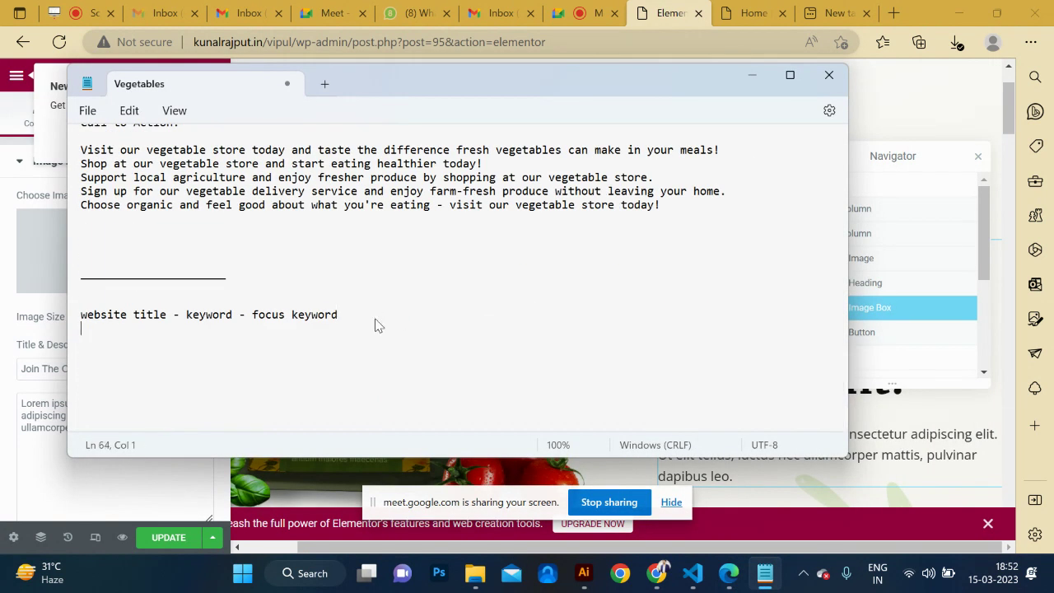
text(Organic Vegetables)
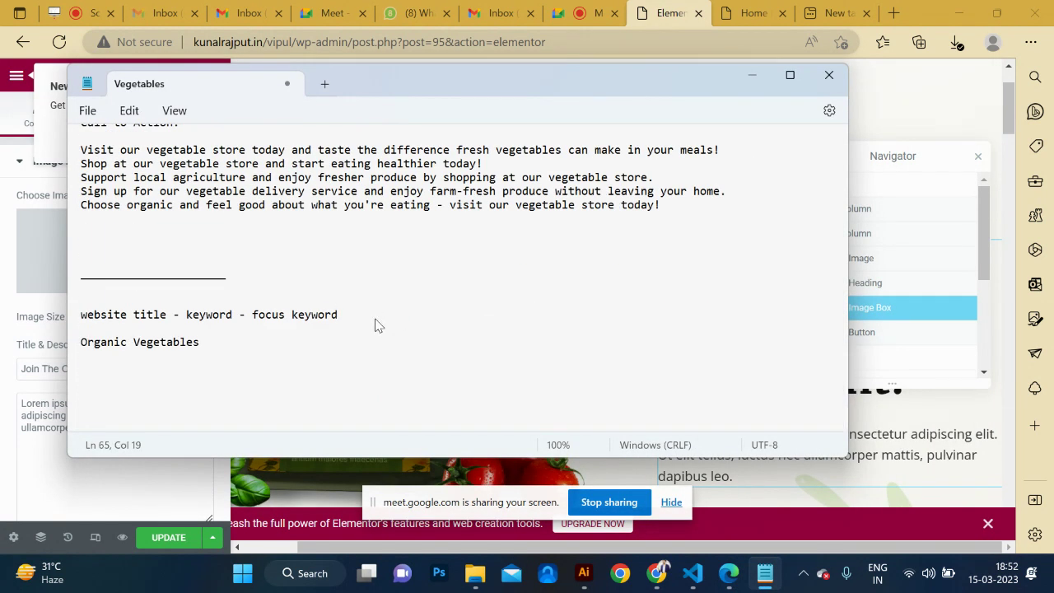
key(ctrl+z)
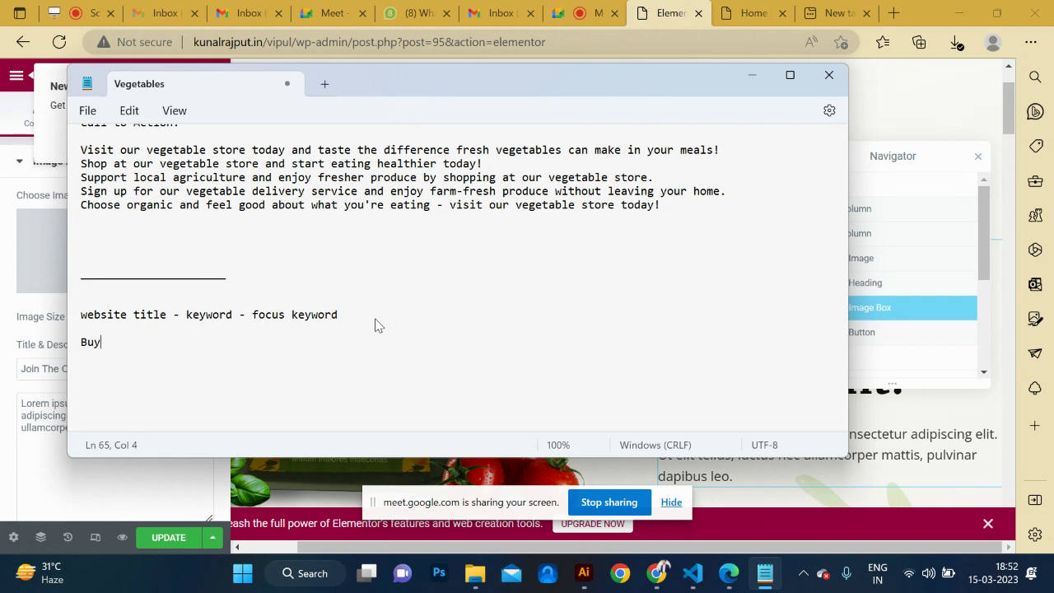
text(Buy Organic Vegitables)
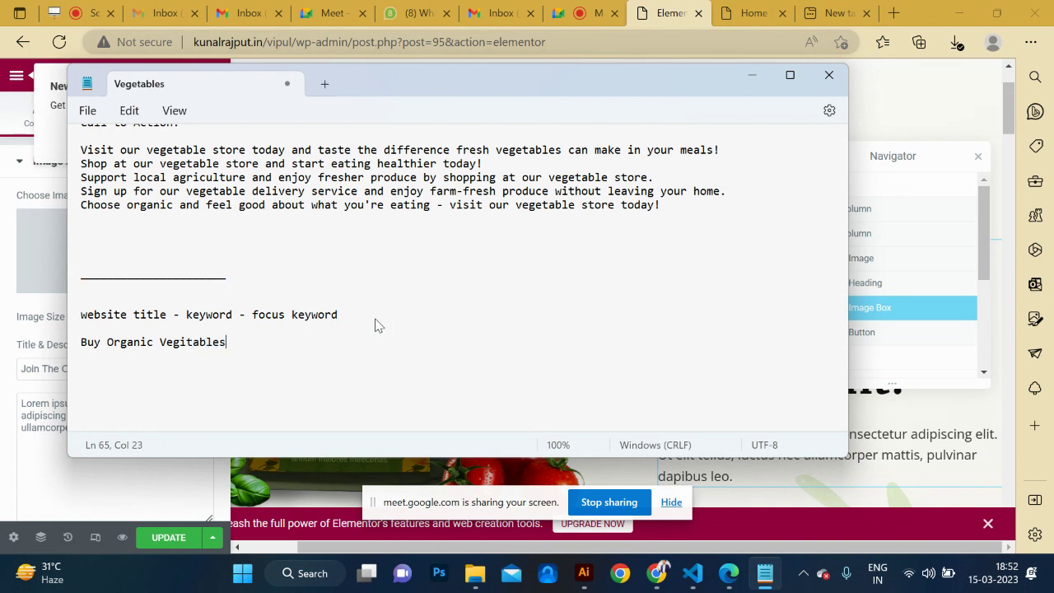
Complete the title as 'Buy Organic Vegitables From Our Store | Nutritious Foods Provider' and copy it.
scroll(420, 224, up, 15)
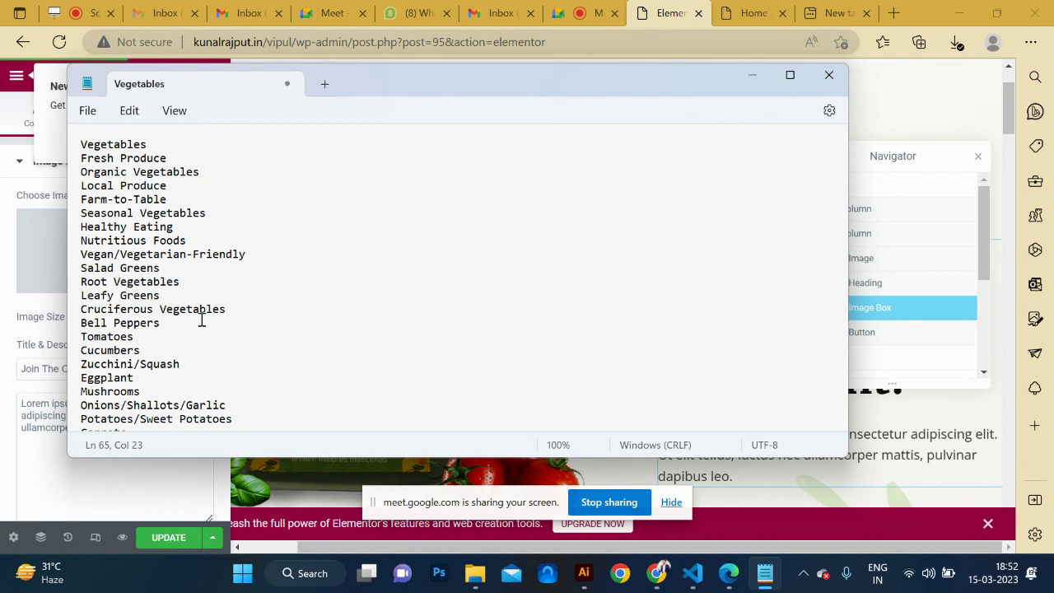
drag(172, 267, 66, 243)
key(ctrl+c)
scroll(322, 264, down, 7)
scroll(322, 263, down, 10)
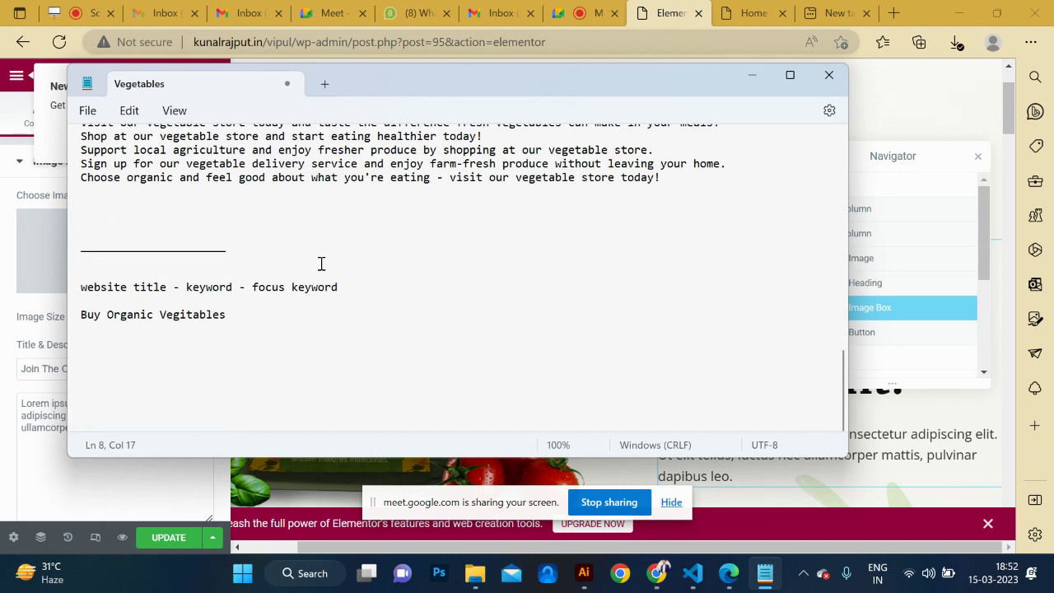
click(248, 316)
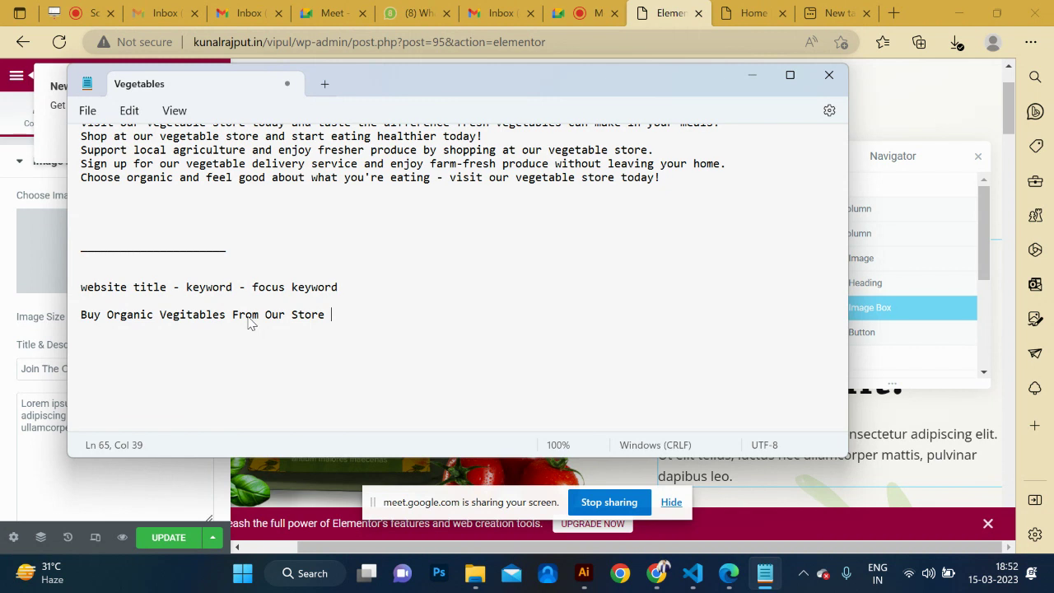
key(ctrl+v)
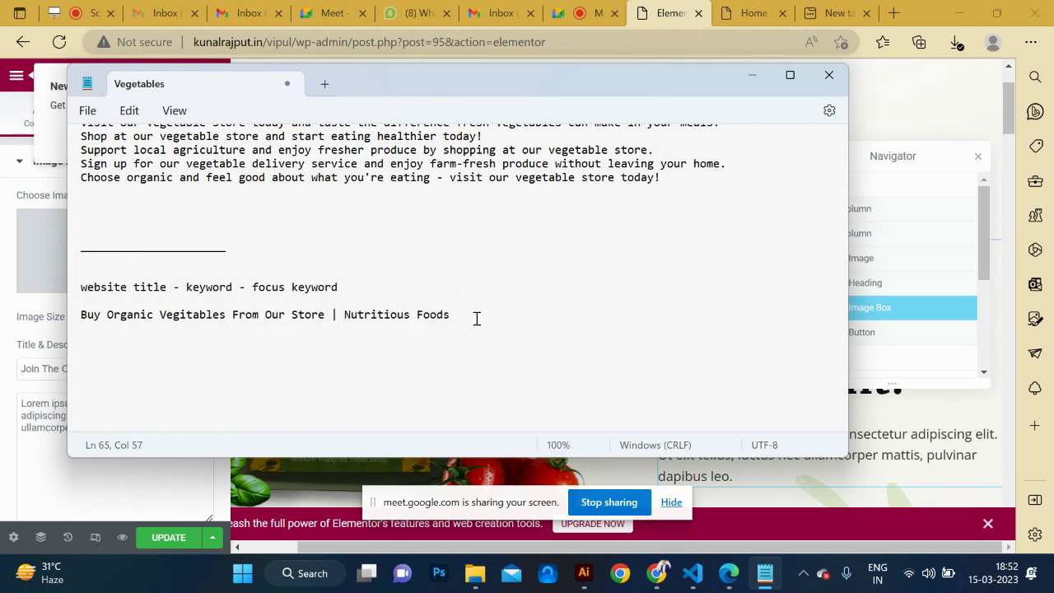
click(447, 317)
text(Provider)
shift+click(84, 318)
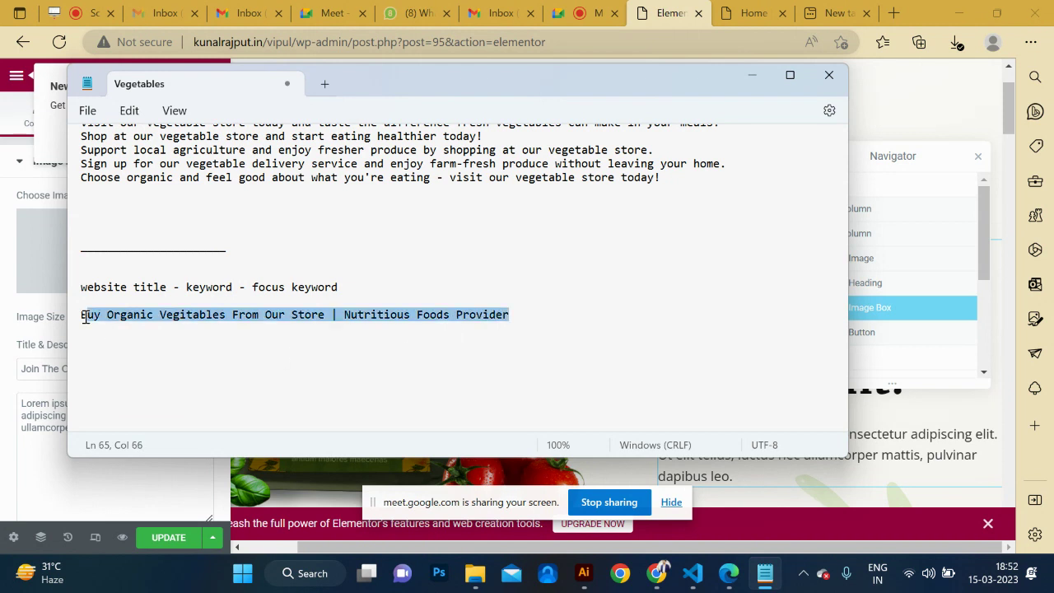
shift+click(82, 316)
key(alt+Tab)
key(alt+Tab)
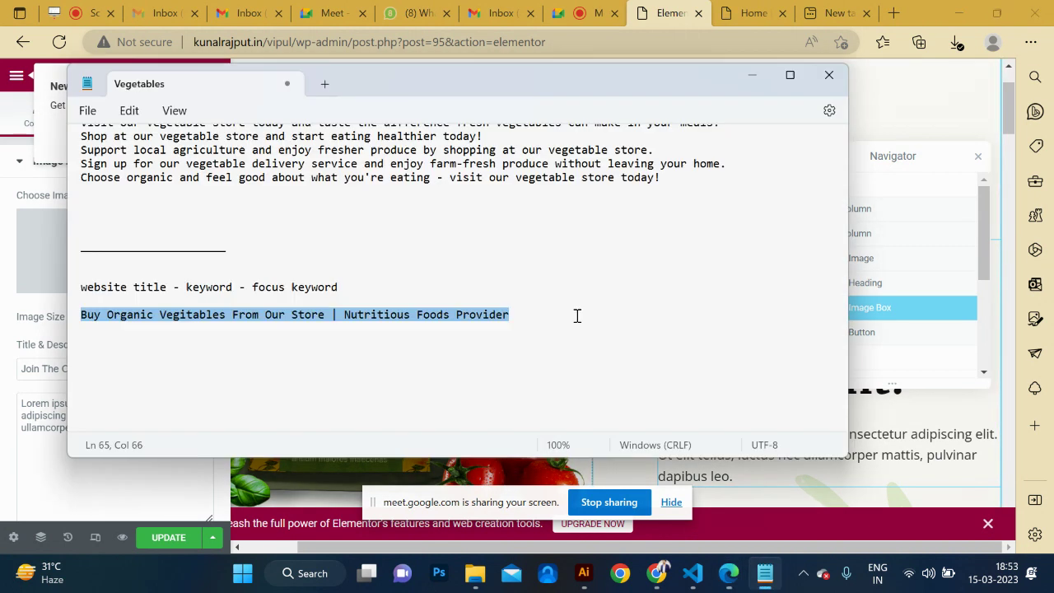
Add a 'description' line below the title and return to the Elementor editor.
click(536, 317)
key(Return)
key(Return)
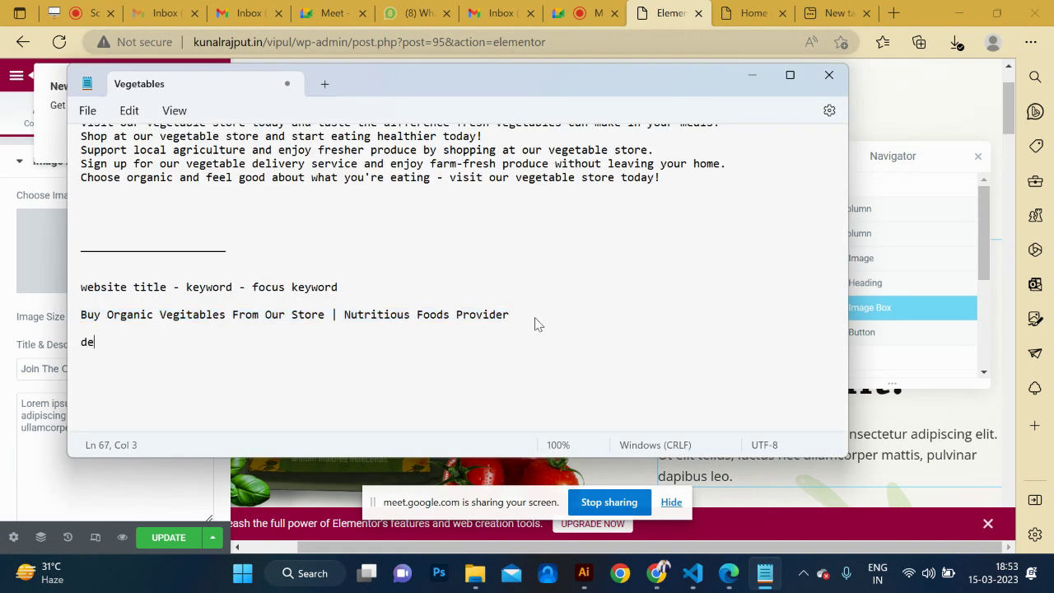
text(description-)
key(alt+Tab)
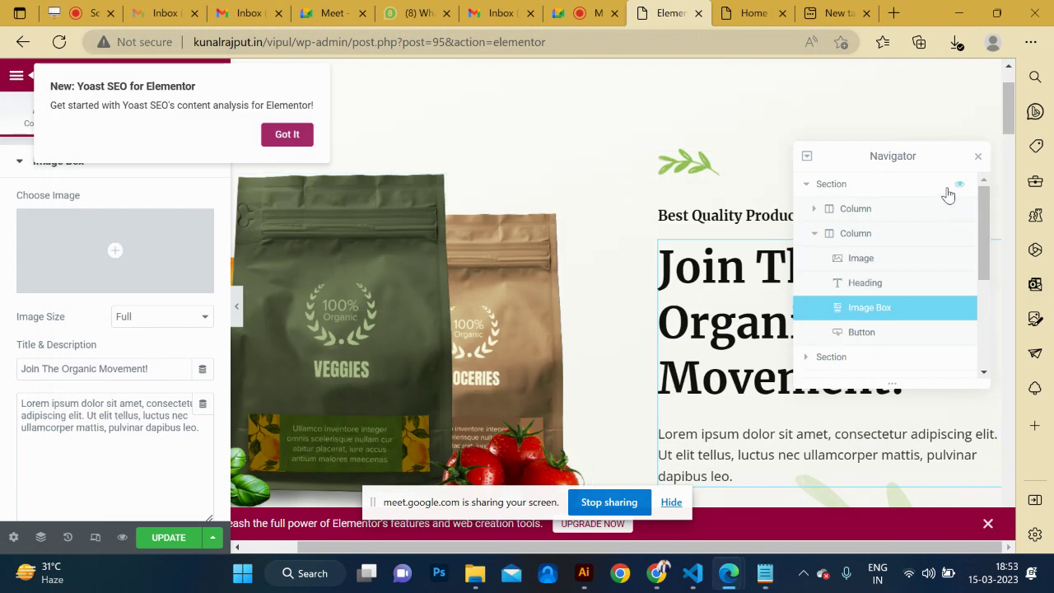
Replace the hero heading 'Join The Organic Movement!' with 'Buy Organic Vegitables!' copied from the Vegetables notes.
drag(795, 151, 397, 102)
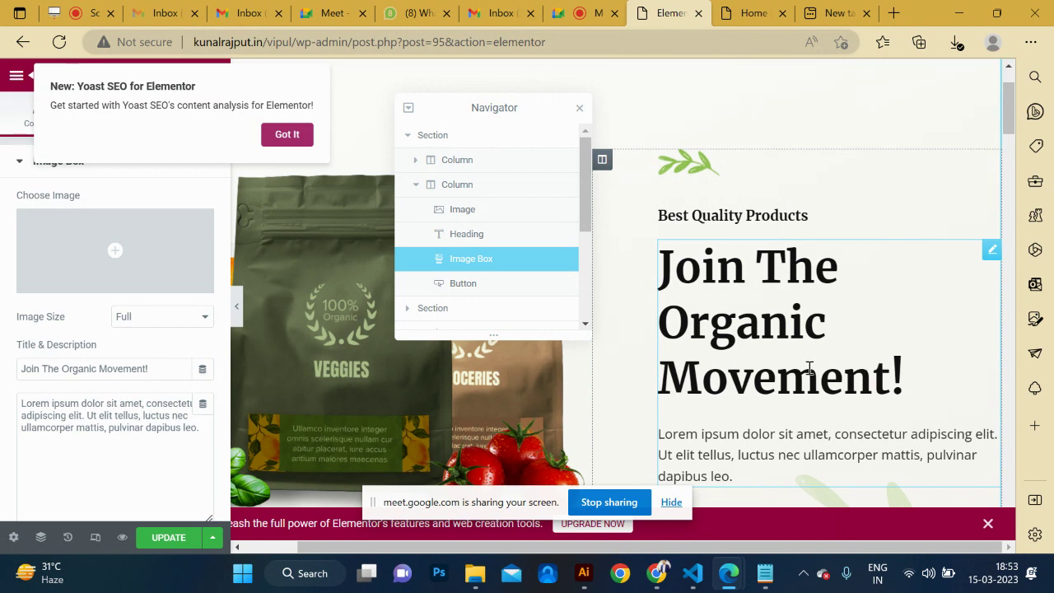
key(alt+Tab)
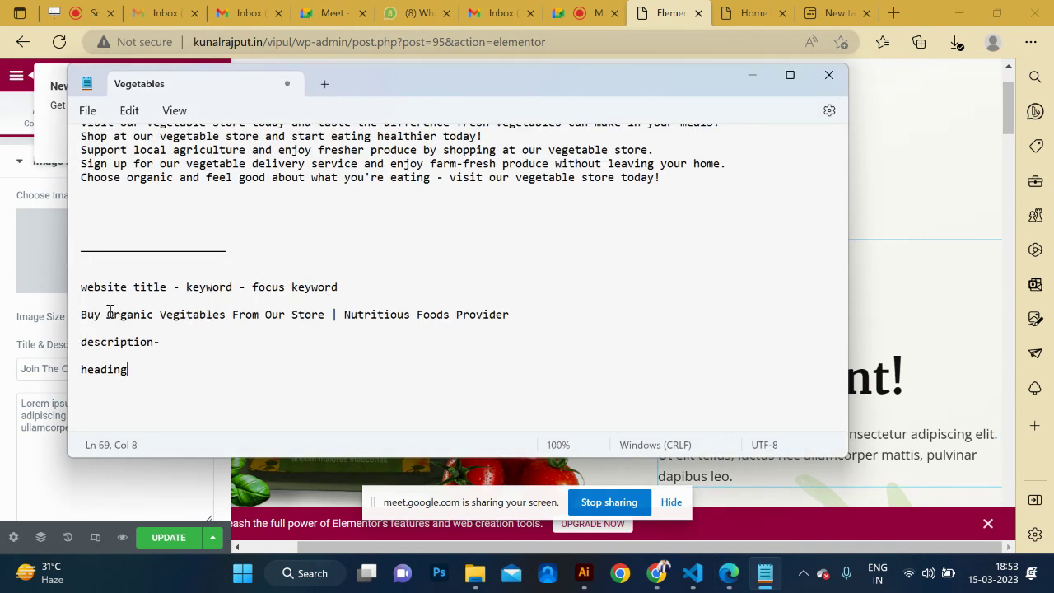
drag(108, 314, 221, 314)
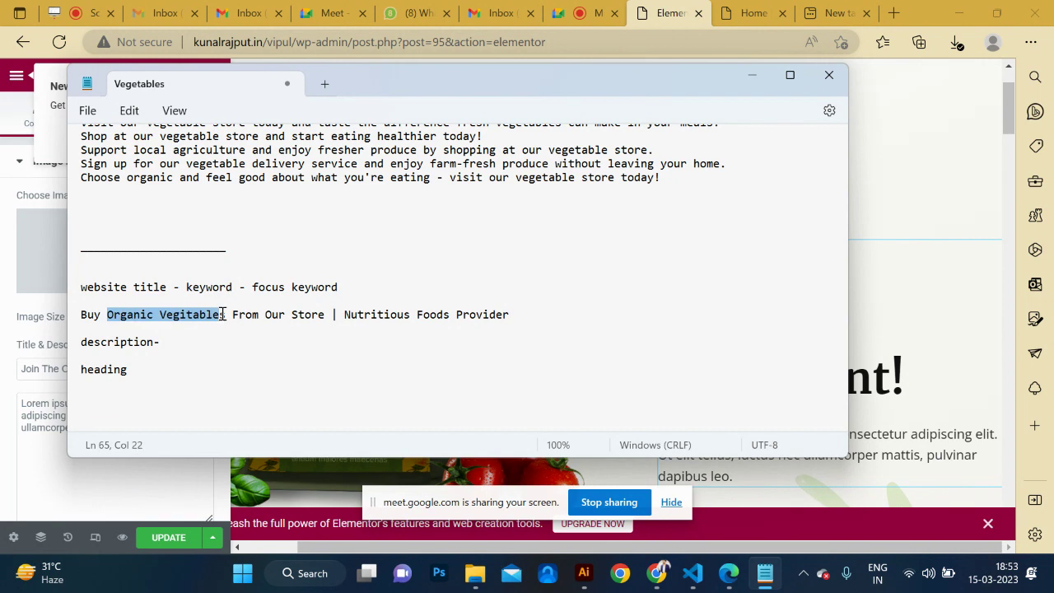
click(232, 318)
drag(228, 314, 63, 321)
key(ctrl+c)
key(alt+Tab)
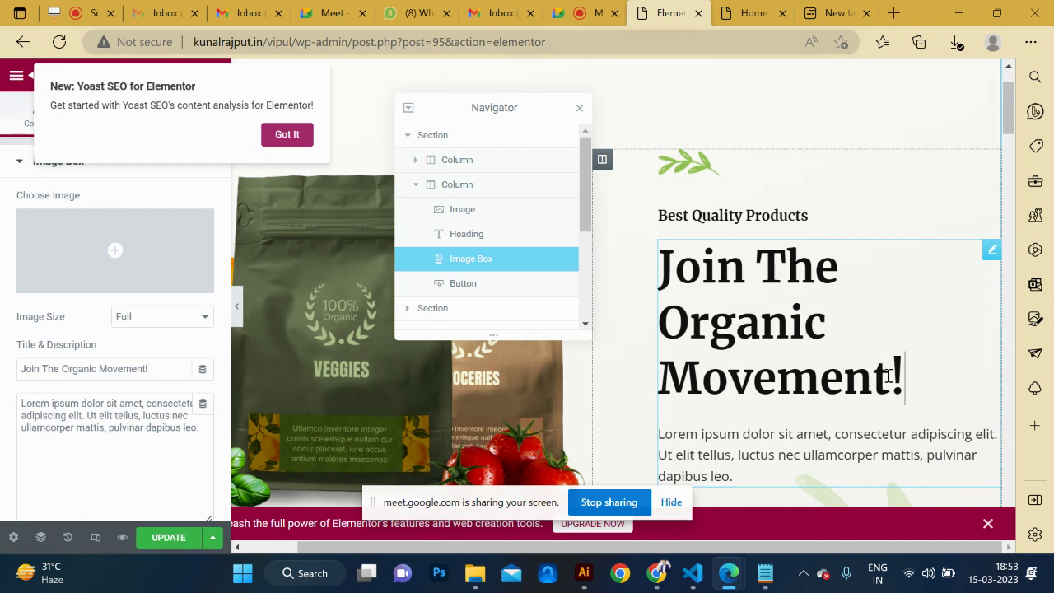
drag(890, 379, 651, 287)
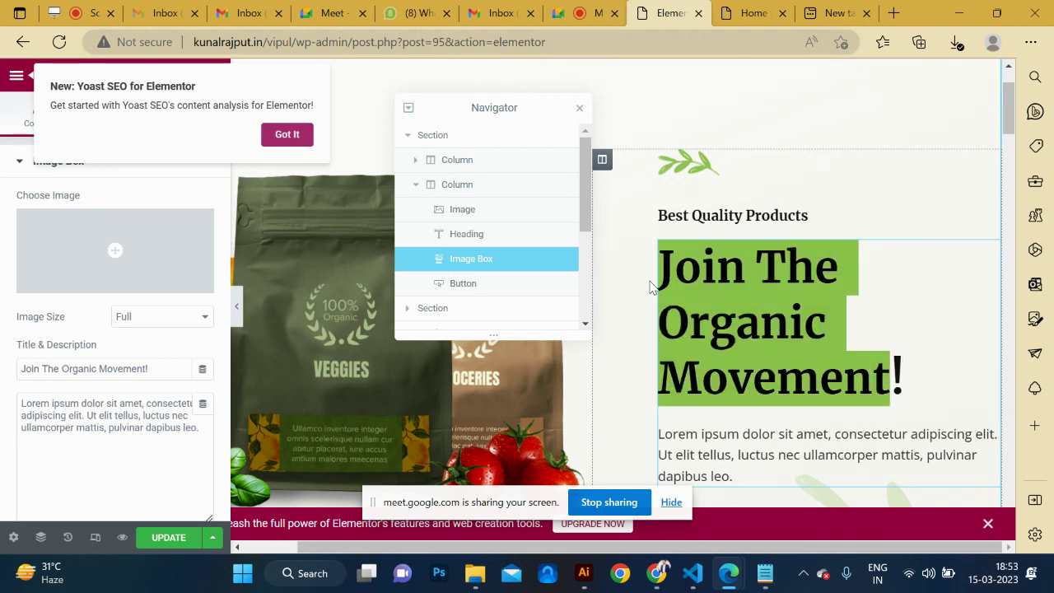
key(ctrl+v)
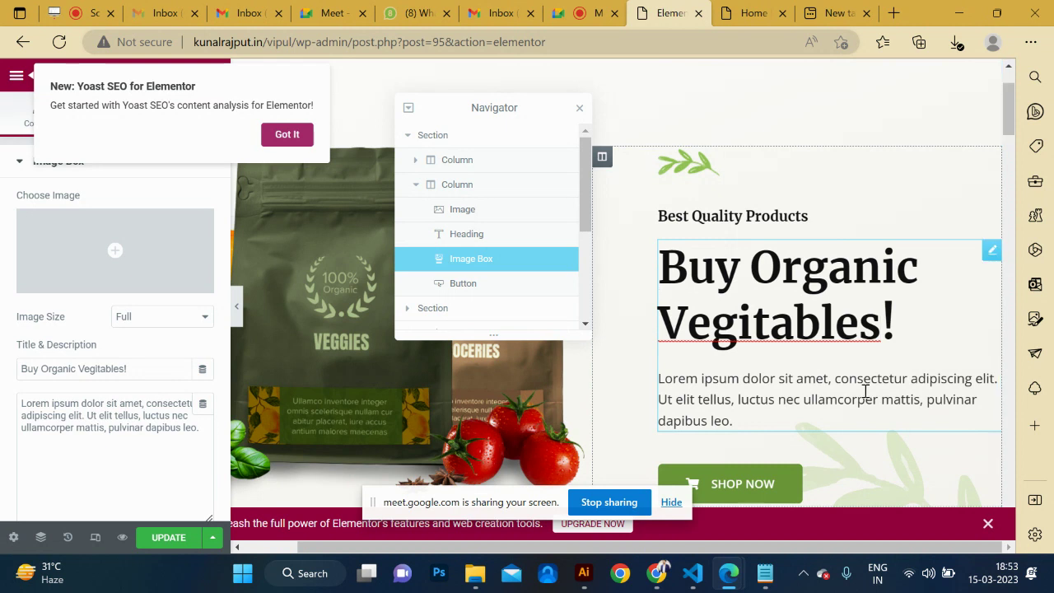
key(alt+Tab)
scroll(374, 273, up, 12)
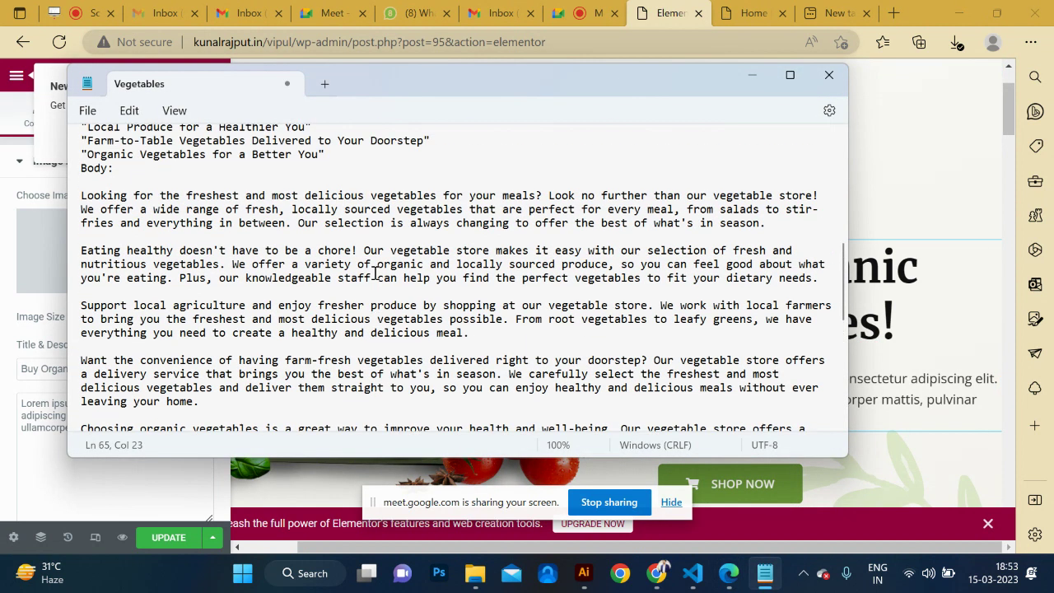
Copy the 'Eating healthy doesn't have to be a chore!' paragraph from the Vegetables notes.
scroll(375, 273, down, 6)
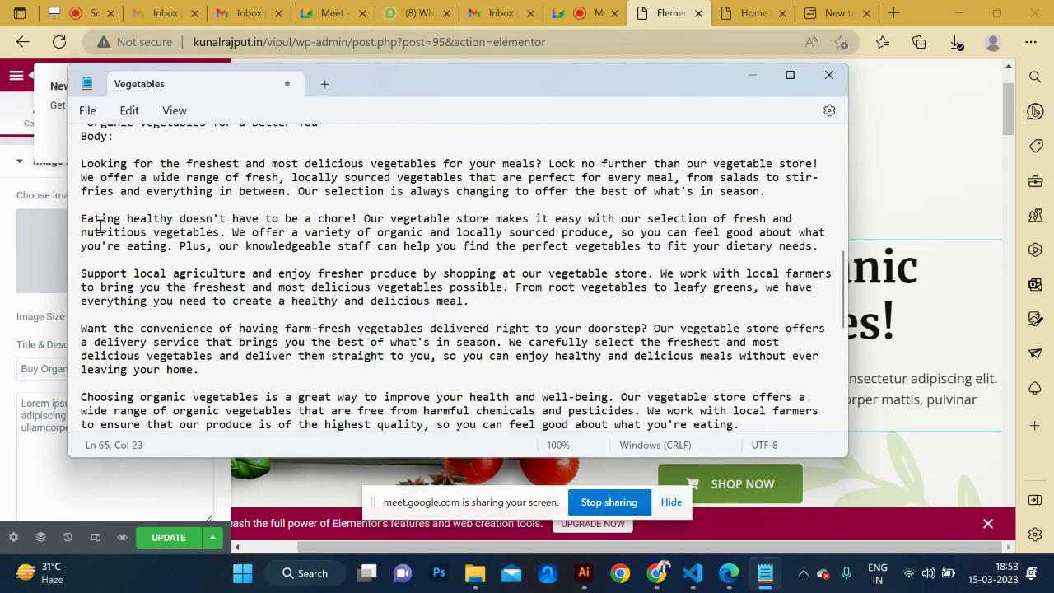
click(73, 220)
double_click(73, 220)
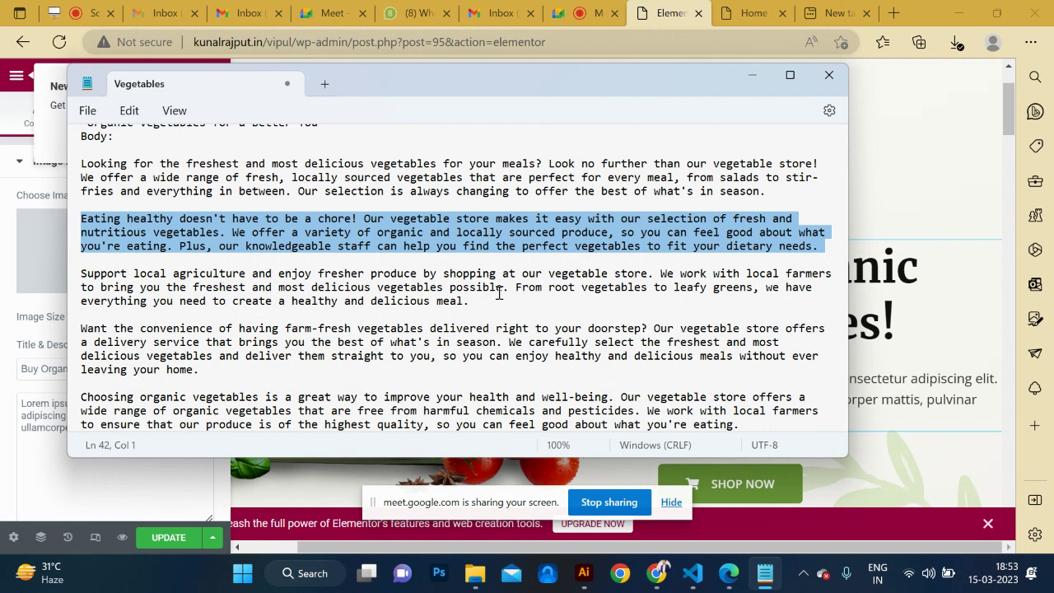
shift+click(473, 303)
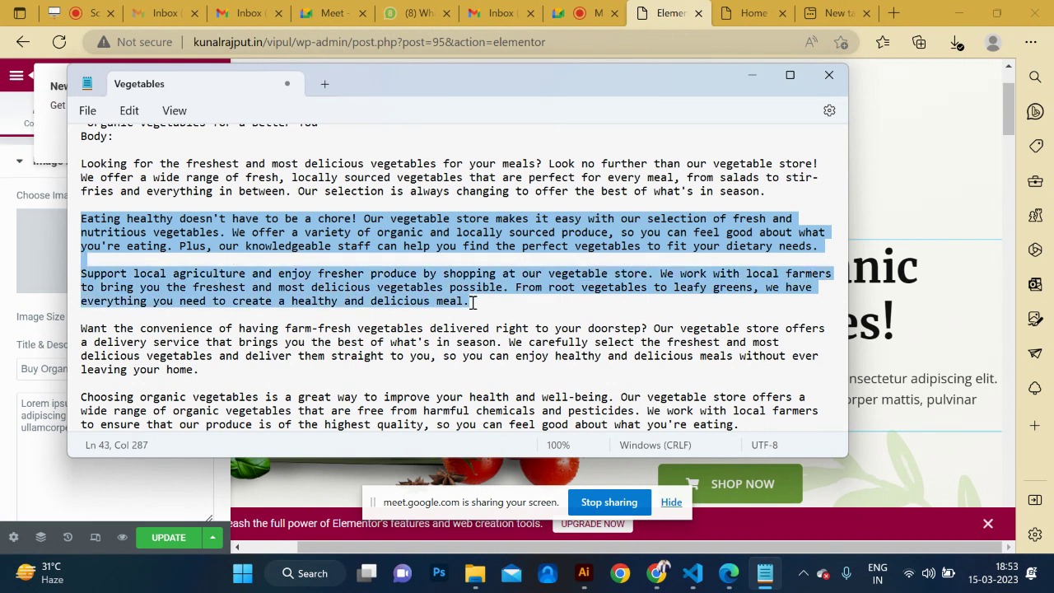
click(445, 262)
key(shift+Up)
key(shift+Up)
key(shift+Up)
key(ctrl+c)
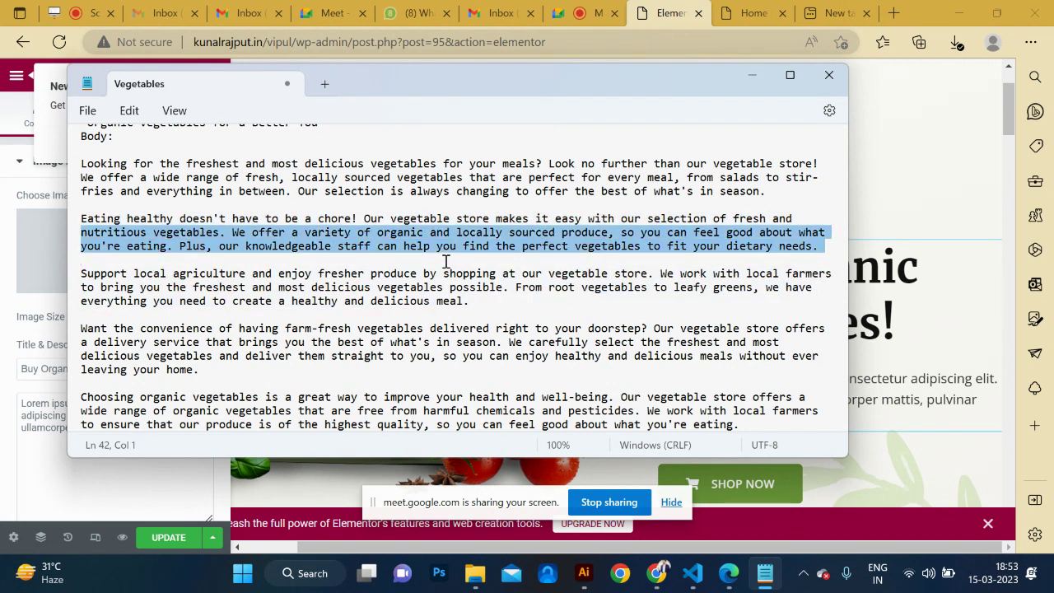
key(alt+Tab)
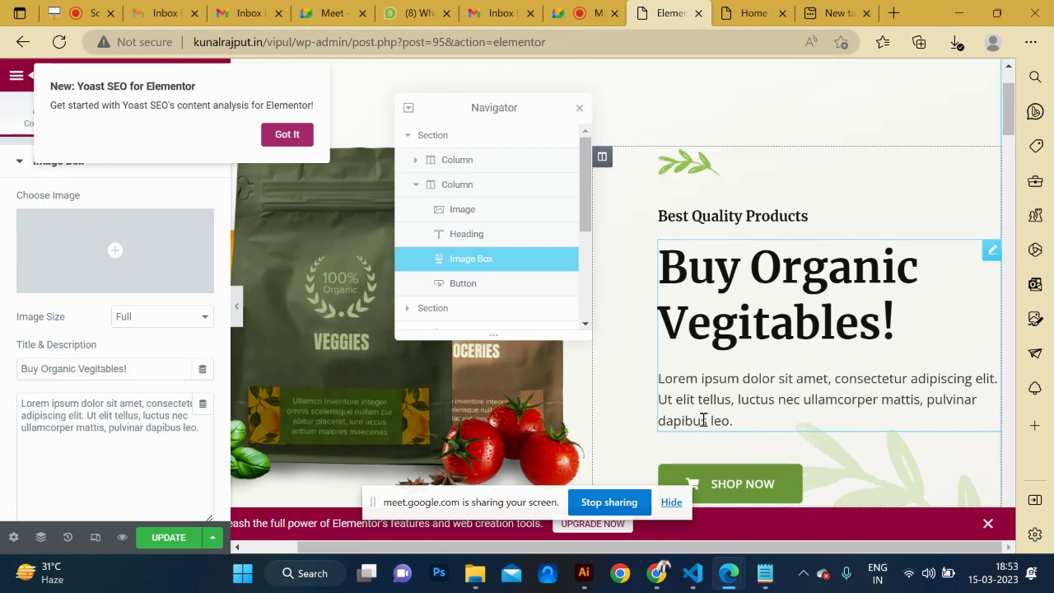
Paste it over the lorem ipsum description, then delete the sentences from 'We offer' onward.
right_click(721, 404)
click(729, 422)
drag(731, 422, 650, 387)
key(ctrl+v)
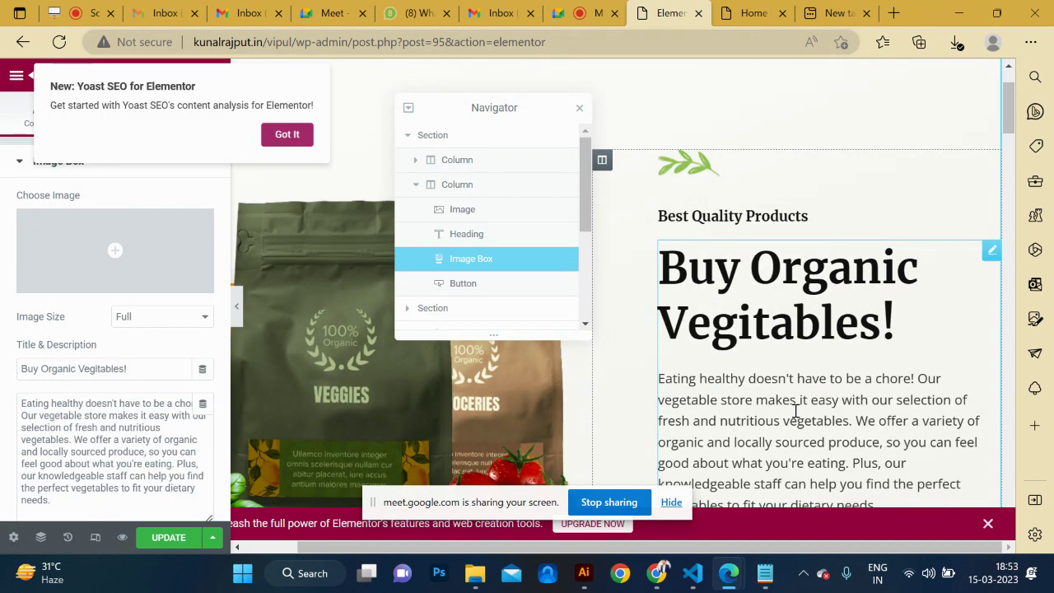
scroll(798, 422, down, 2)
drag(878, 344, 861, 270)
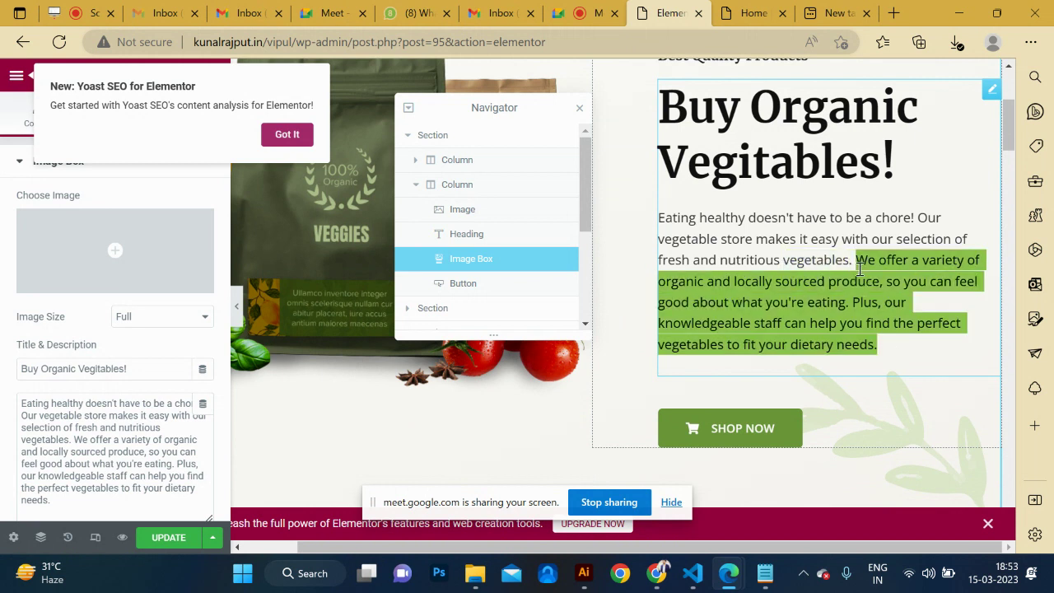
key(BackSpace)
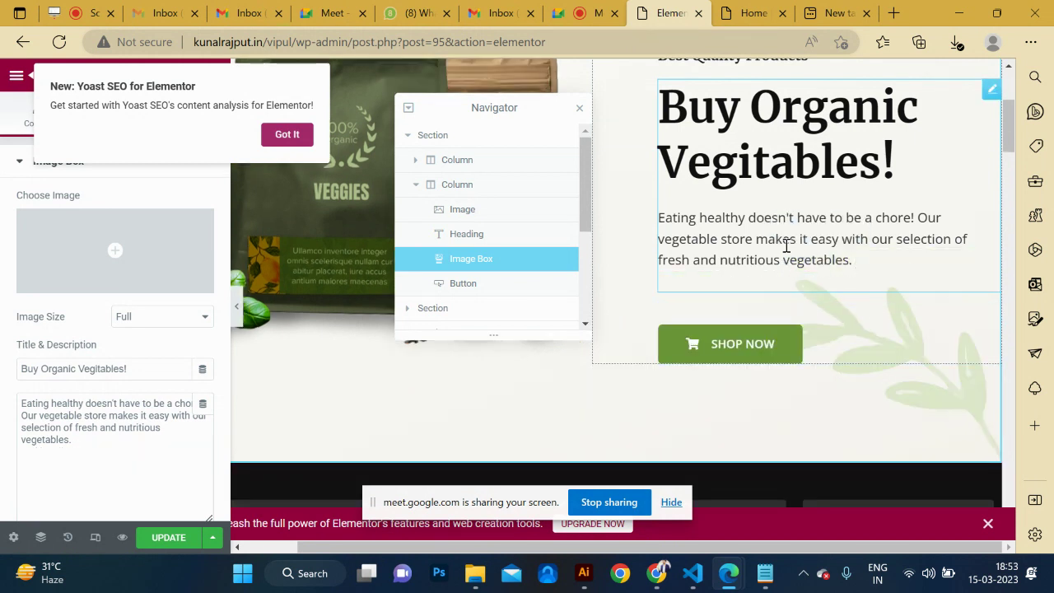
scroll(786, 246, up, 1)
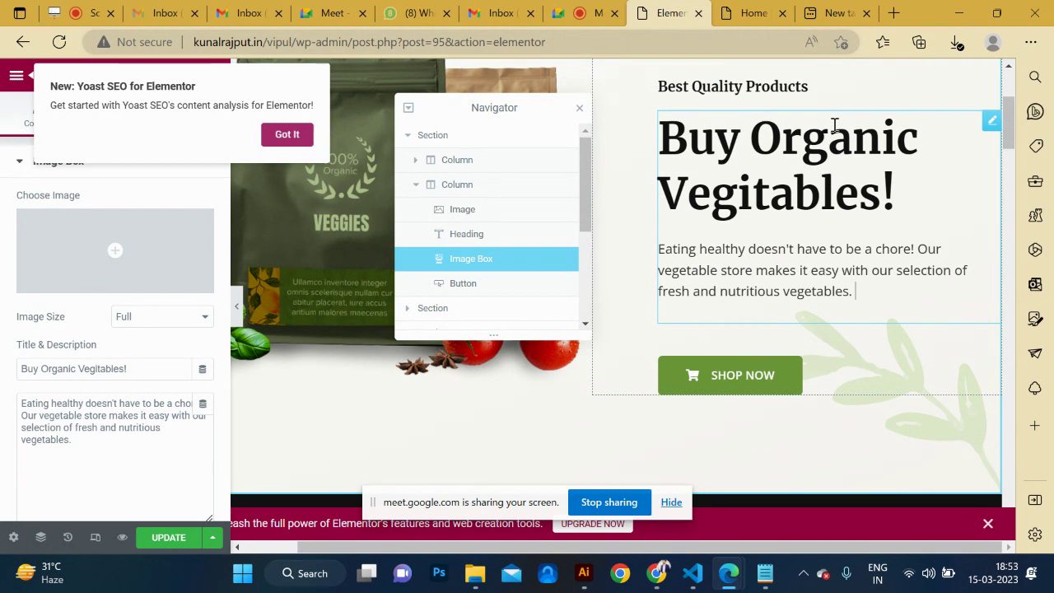
click(792, 149)
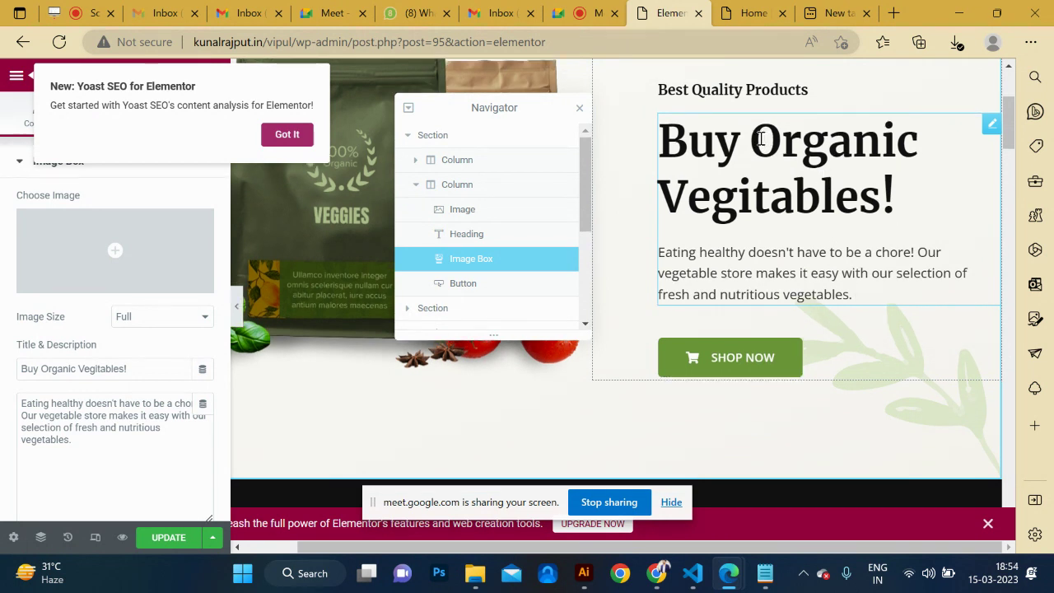
Replace 'vegetable' in the hero description with 'Organic Vegitables' copied from the heading.
drag(760, 138, 896, 197)
key(ctrl+c)
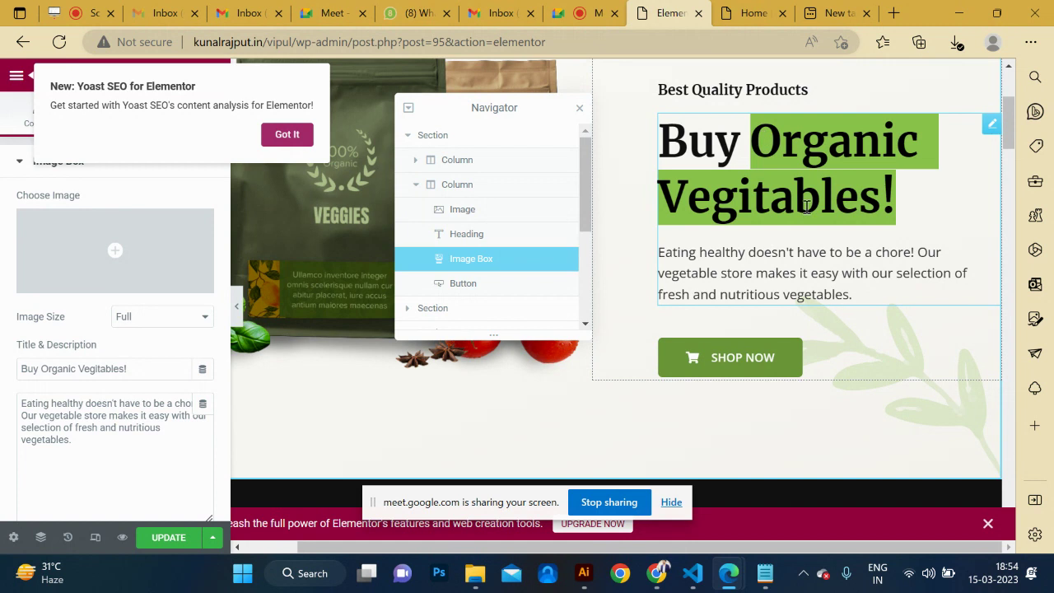
click(788, 267)
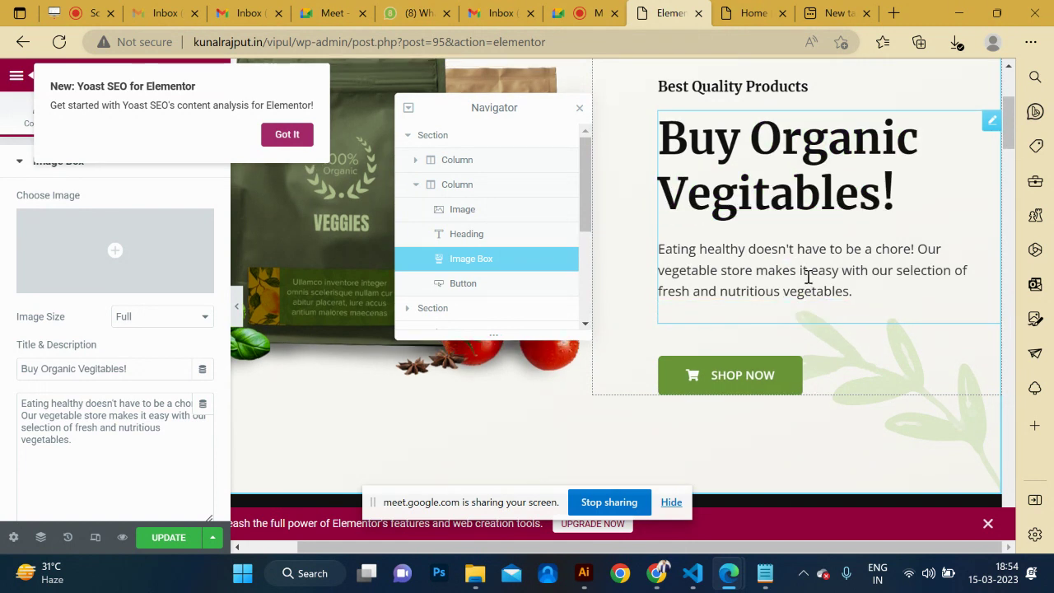
key(super+r)
key(Return)
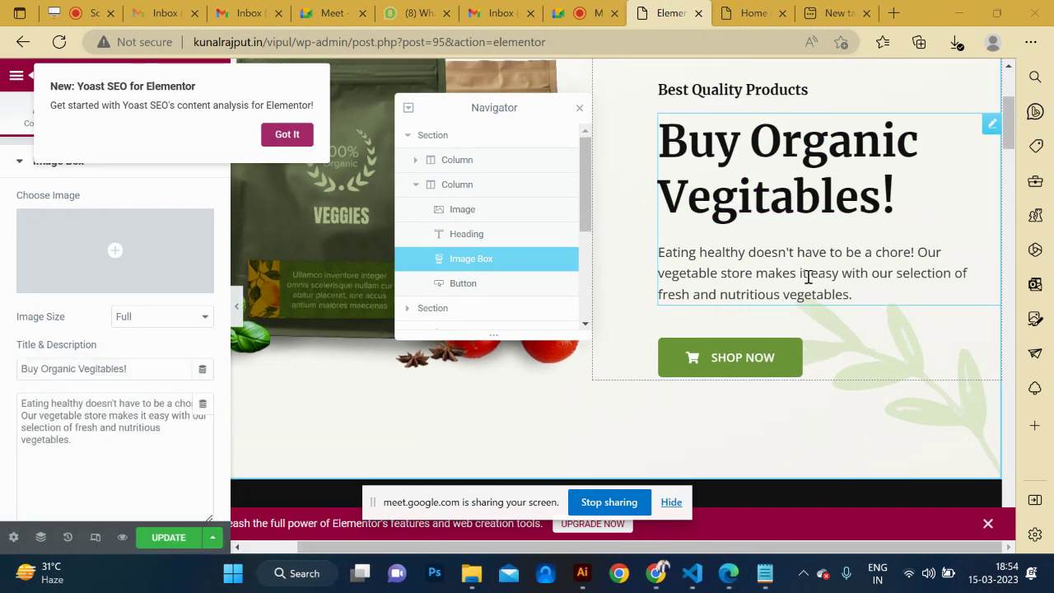
key(ctrl+v)
key(ctrl+a)
key(ctrl+c)
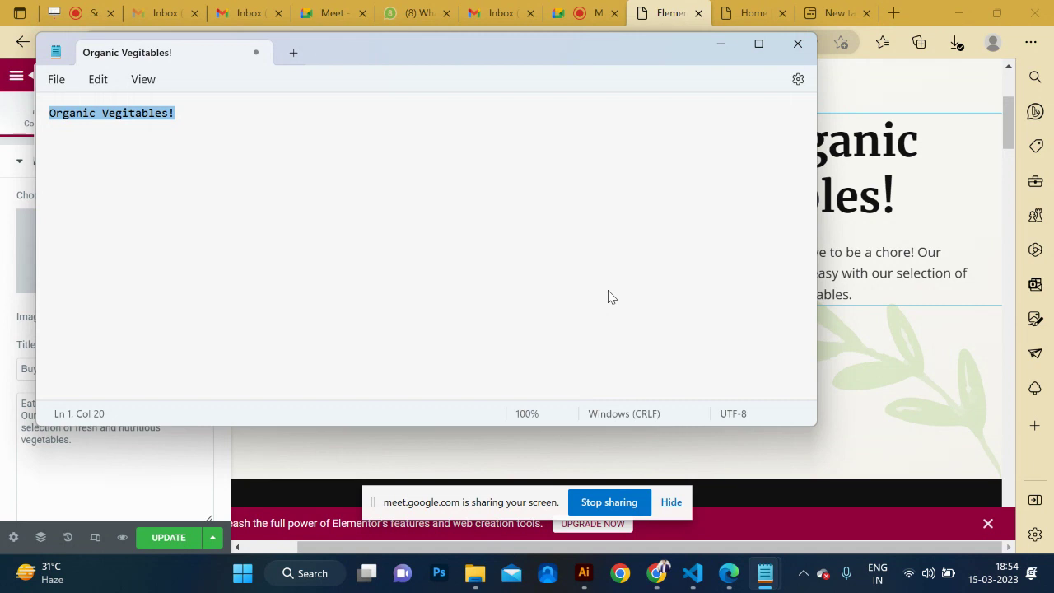
click(849, 310)
key(Return)
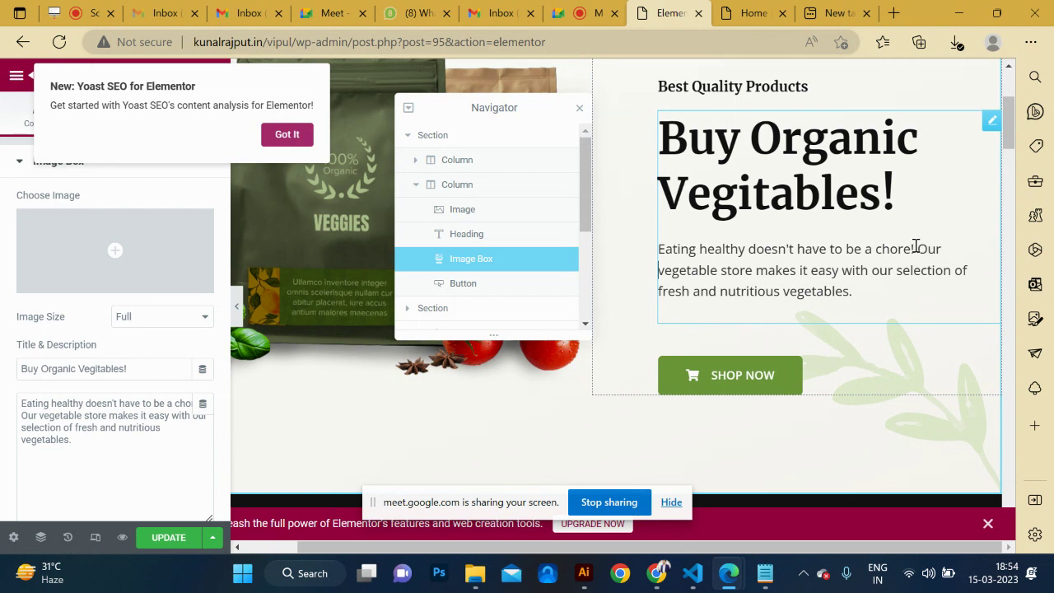
key(shift+Right)
key(shift+Right)
key(shift+Right)
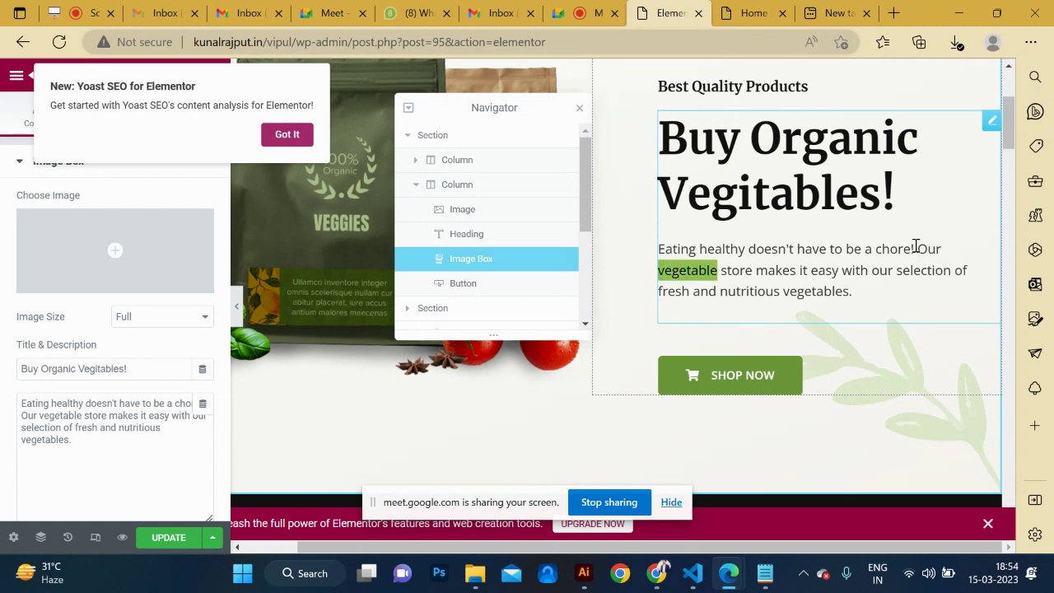
key(ctrl+v)
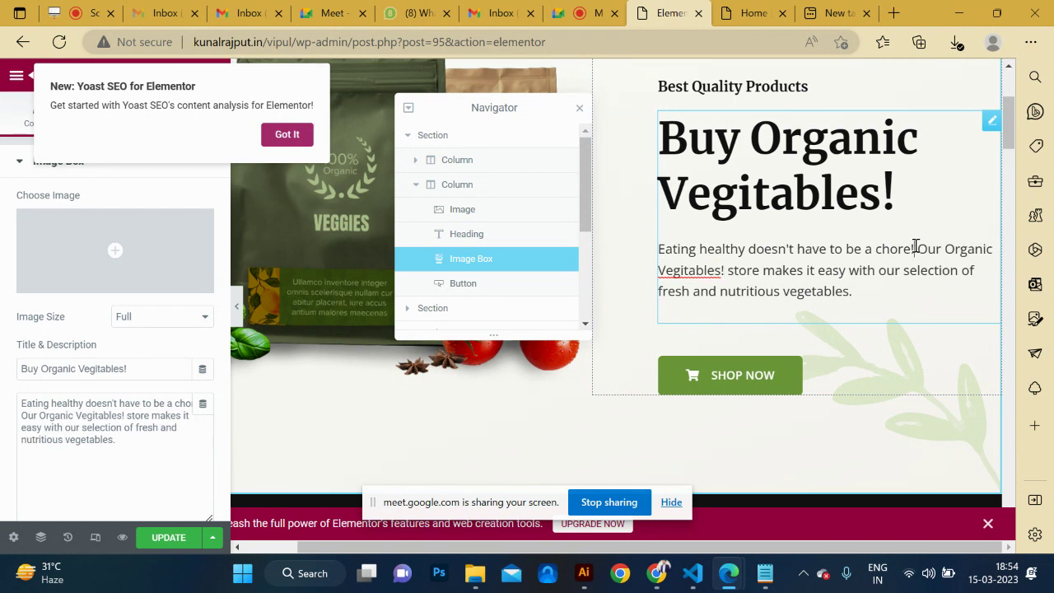
key(BackSpace)
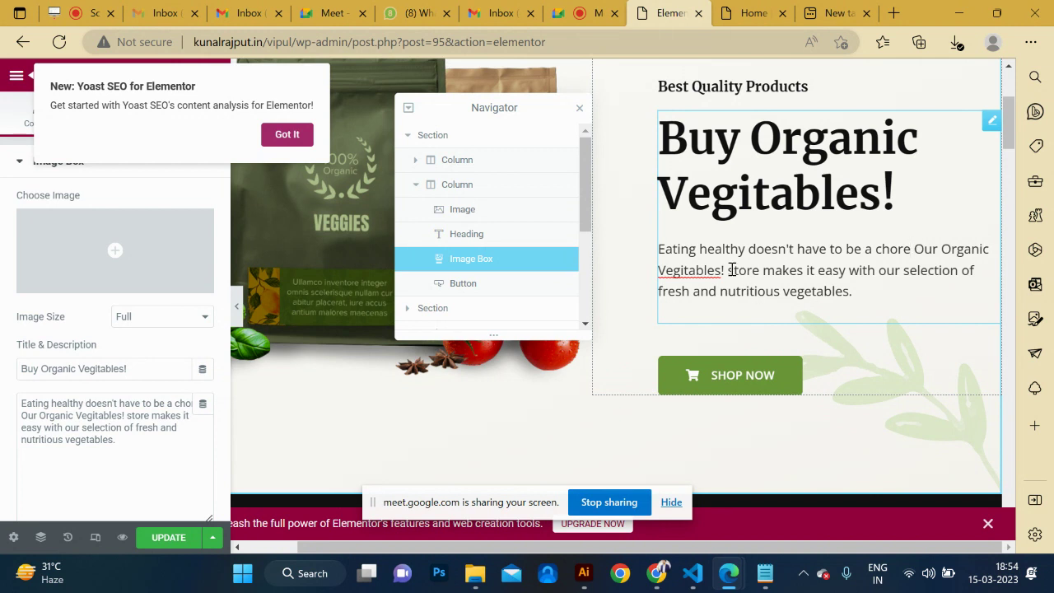
key(BackSpace)
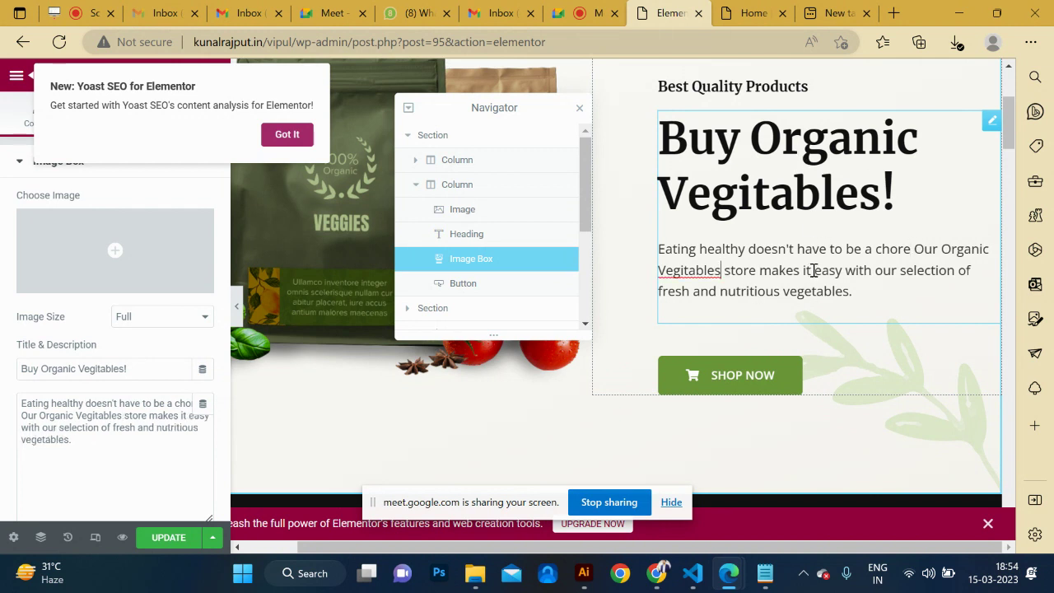
Make 'Organic Vegitables' bold in the description.
shift+click(942, 249)
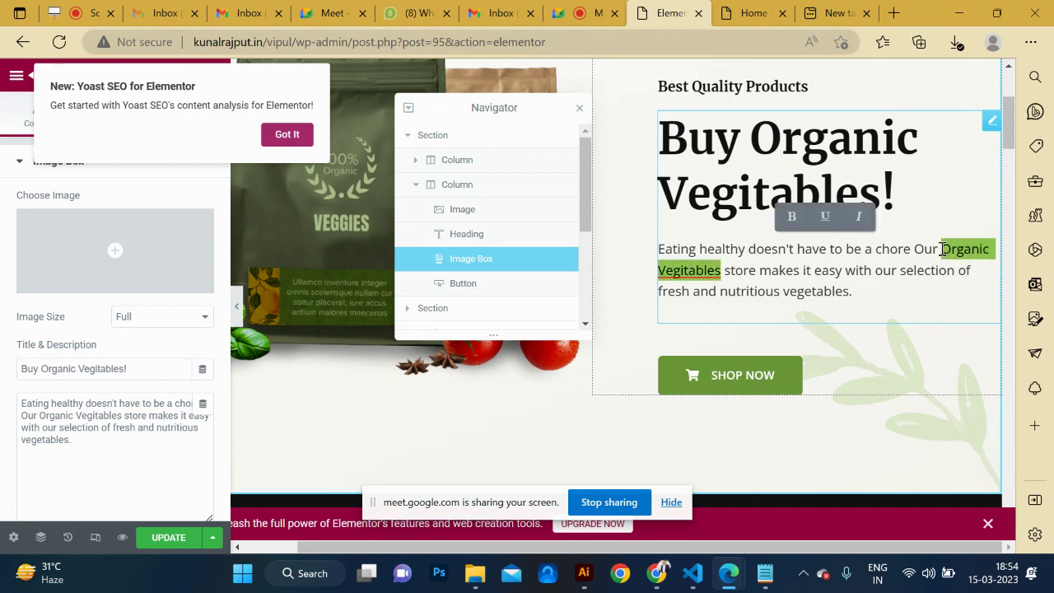
key(ctrl+b)
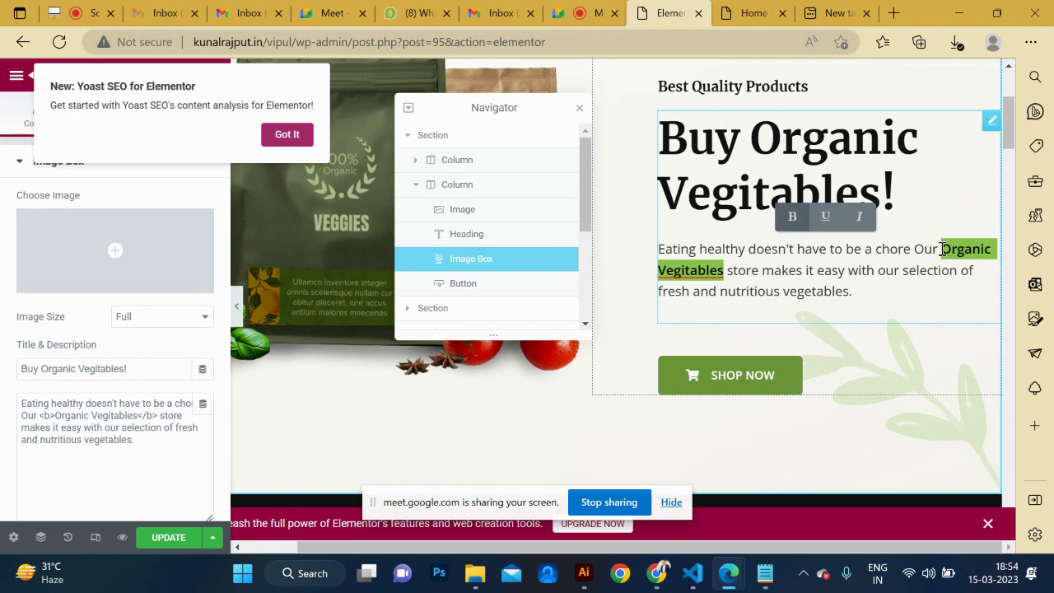
click(884, 313)
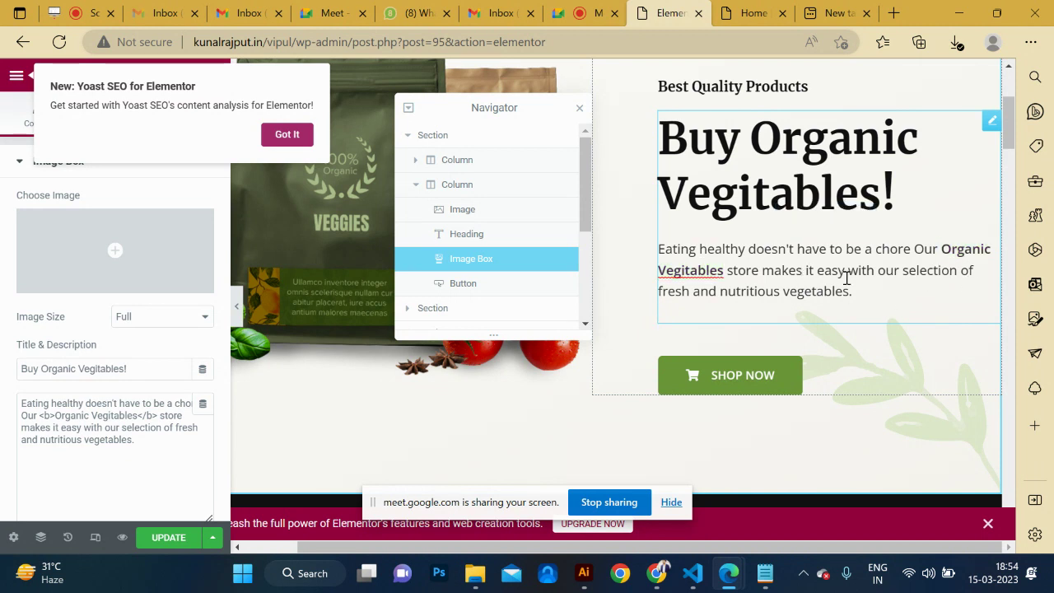
scroll(842, 305, down, 5)
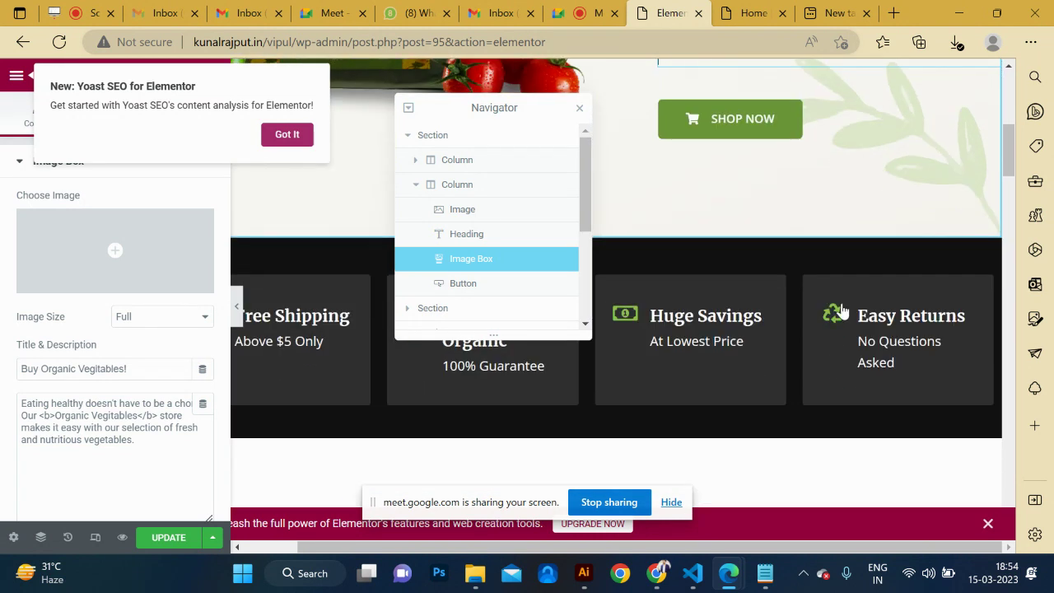
scroll(843, 305, up, 1)
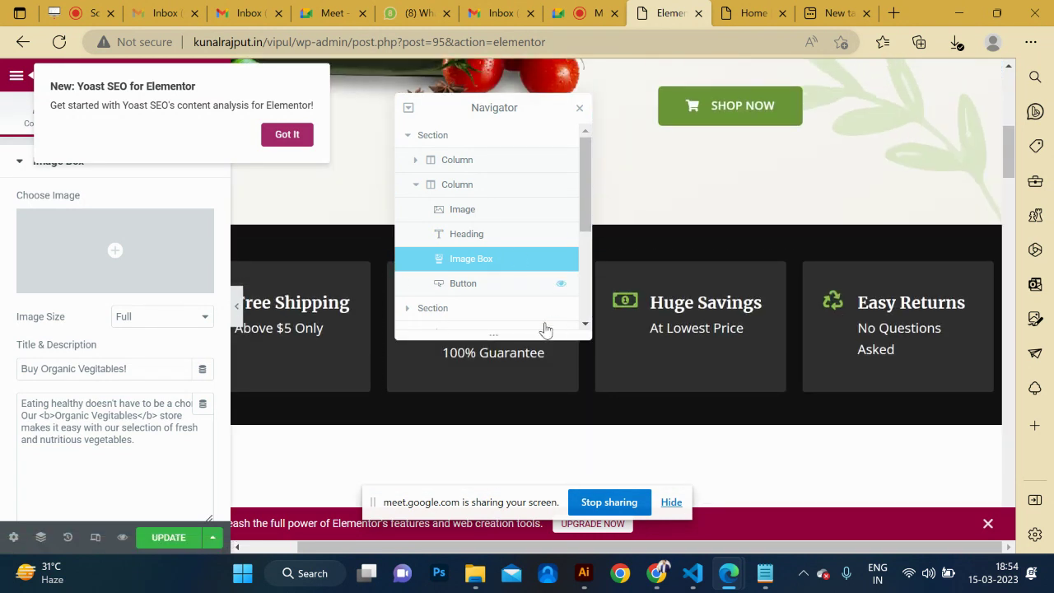
Dismiss the screen-sharing notice and update the page.
click(672, 504)
scroll(605, 377, up, 5)
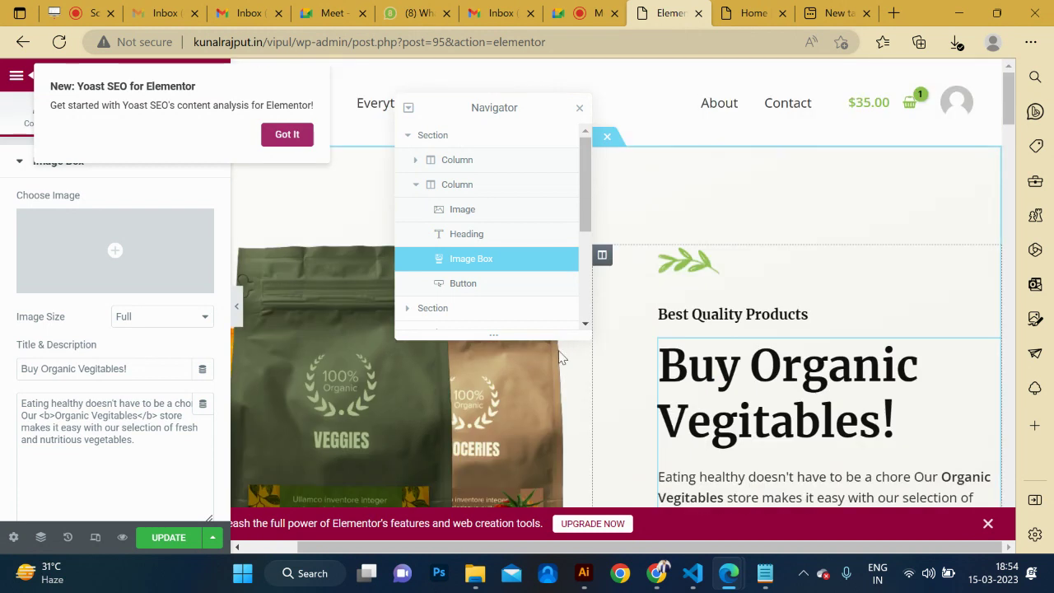
click(169, 538)
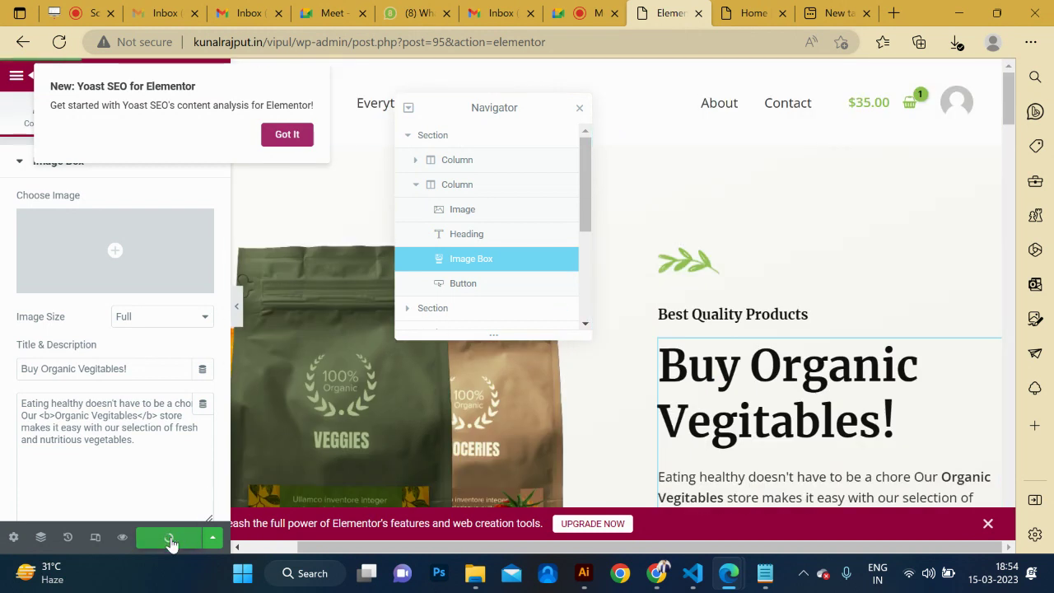
scroll(874, 404, down, 2)
scroll(874, 405, down, 10)
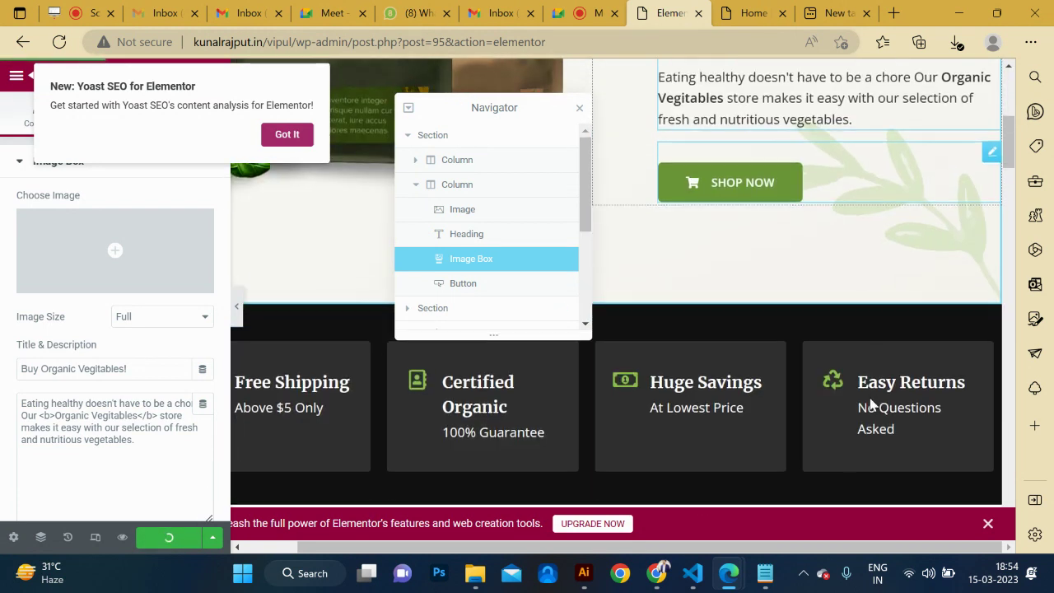
scroll(577, 383, up, 3)
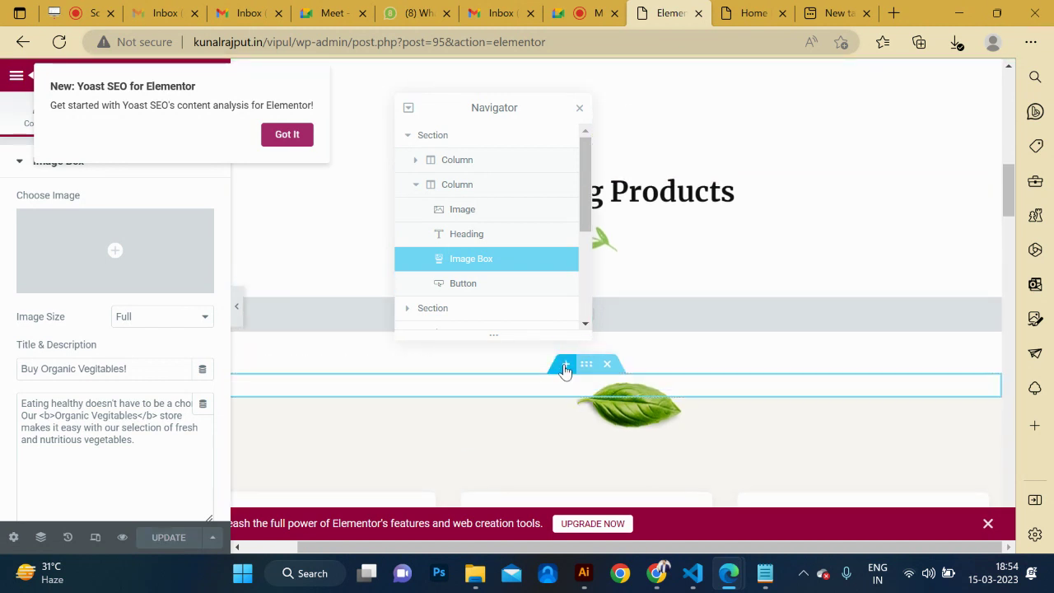
Add a single-column section below Best Selling Products holding a Text Editor widget.
click(565, 369)
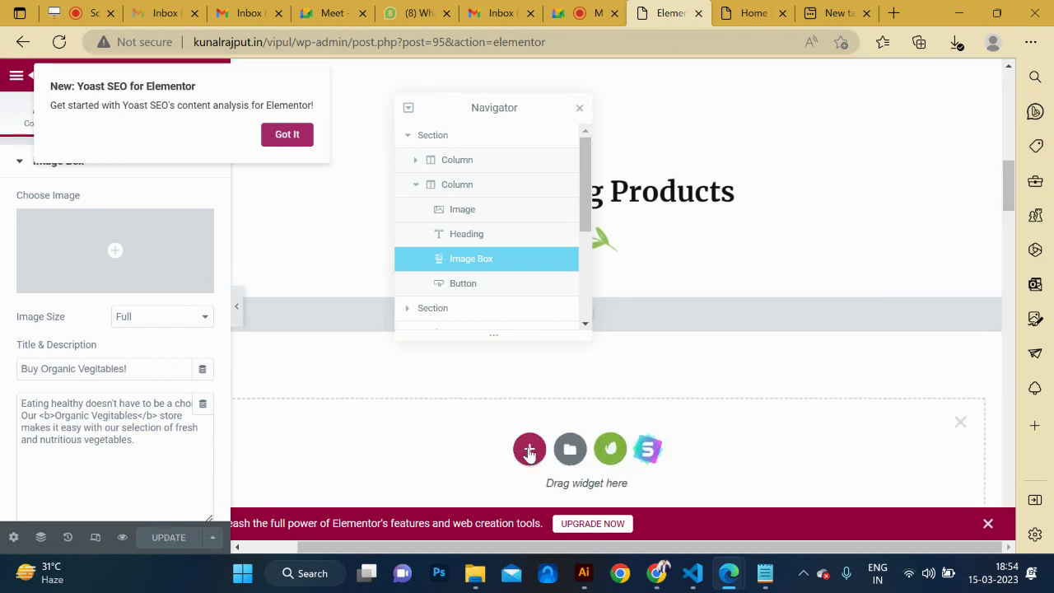
click(531, 449)
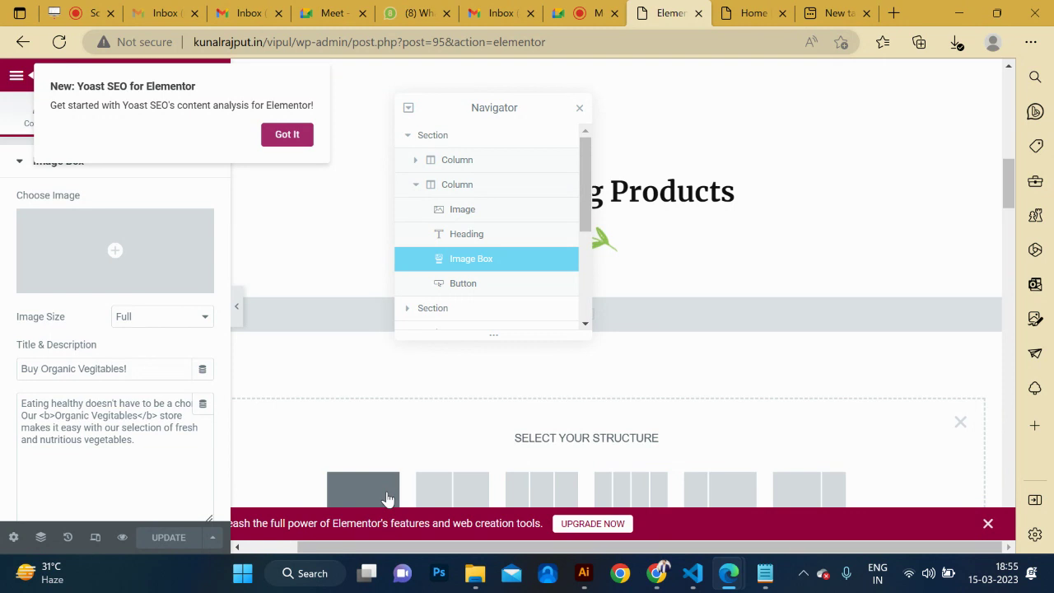
click(387, 498)
click(287, 134)
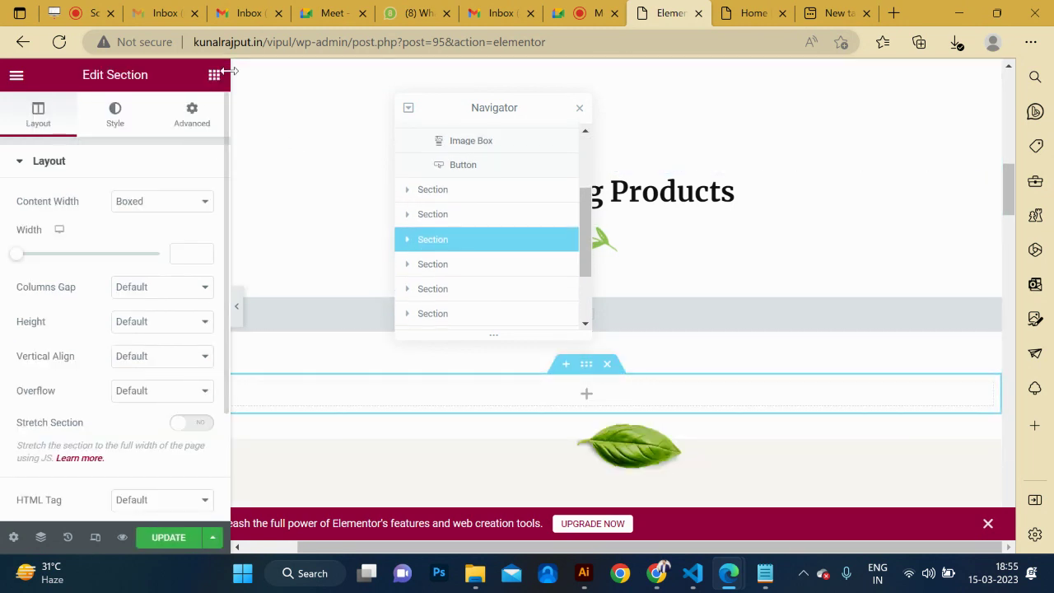
click(214, 75)
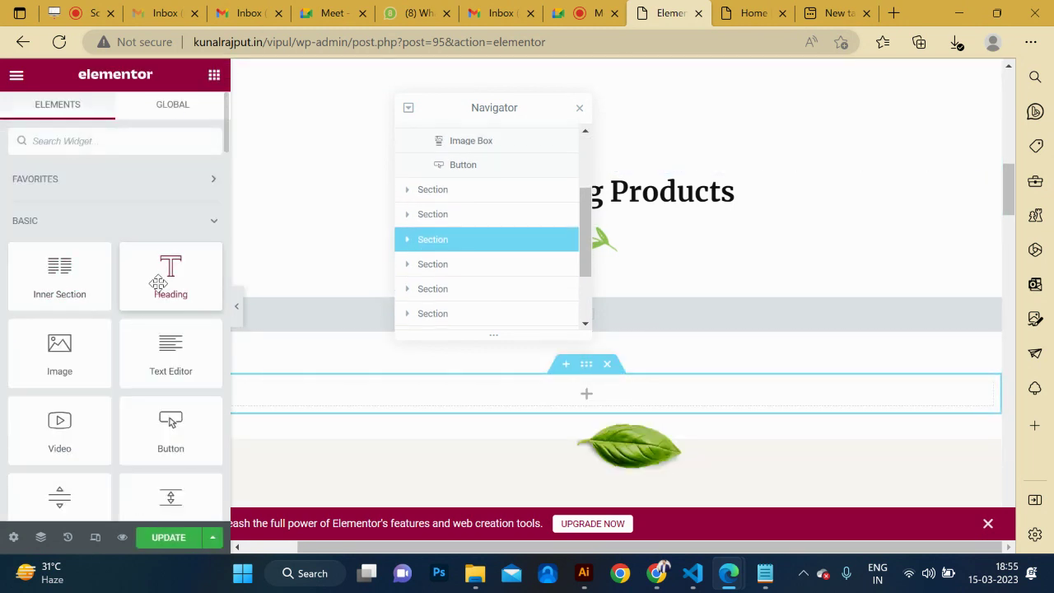
drag(144, 339, 590, 406)
Replace the widget's Lorem text with the local-agriculture and home-delivery paragraphs from the notes.
key(alt+Tab)
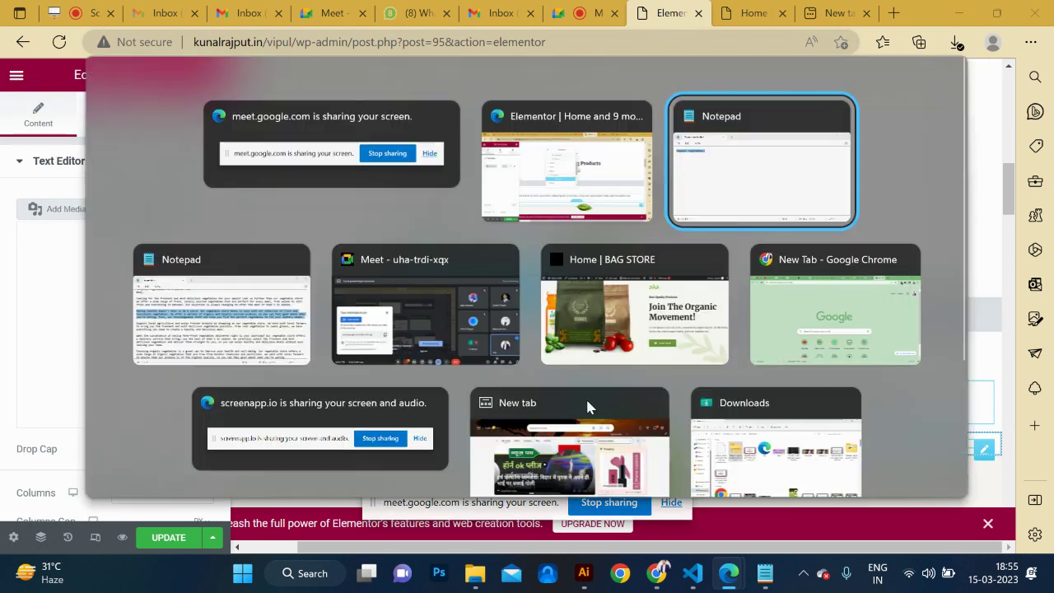
key(alt+Tab)
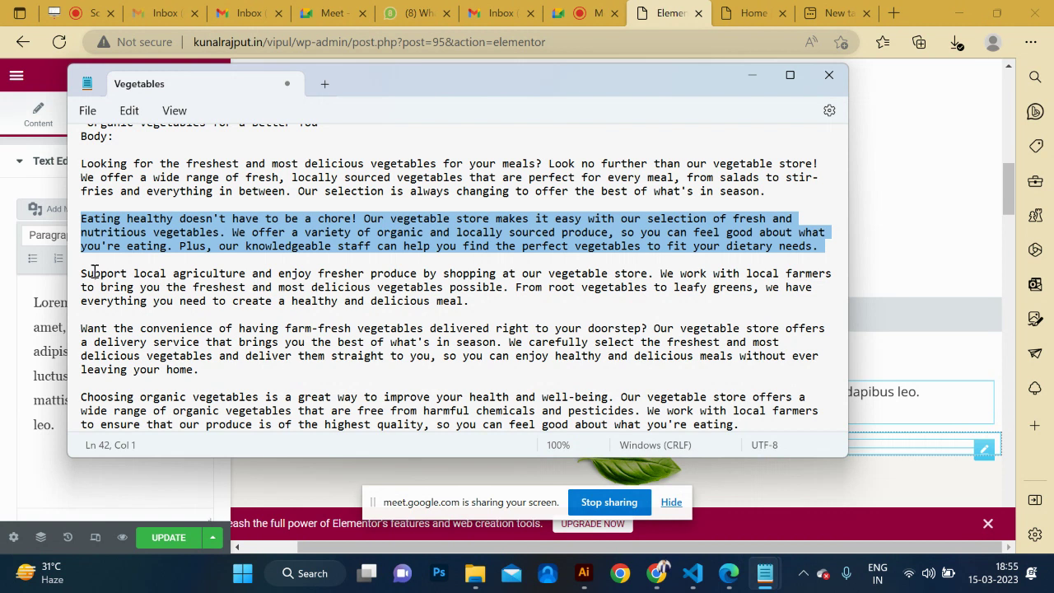
drag(83, 274, 255, 389)
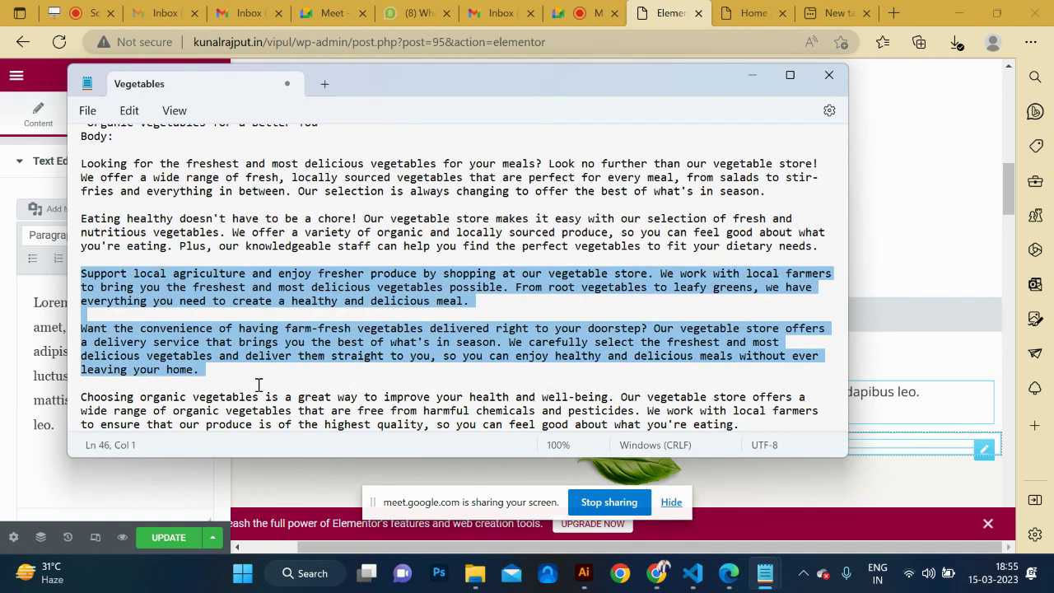
key(alt+Tab)
key(alt+Tab)
key(Tab)
key(alt+Tab)
key(alt+Tab)
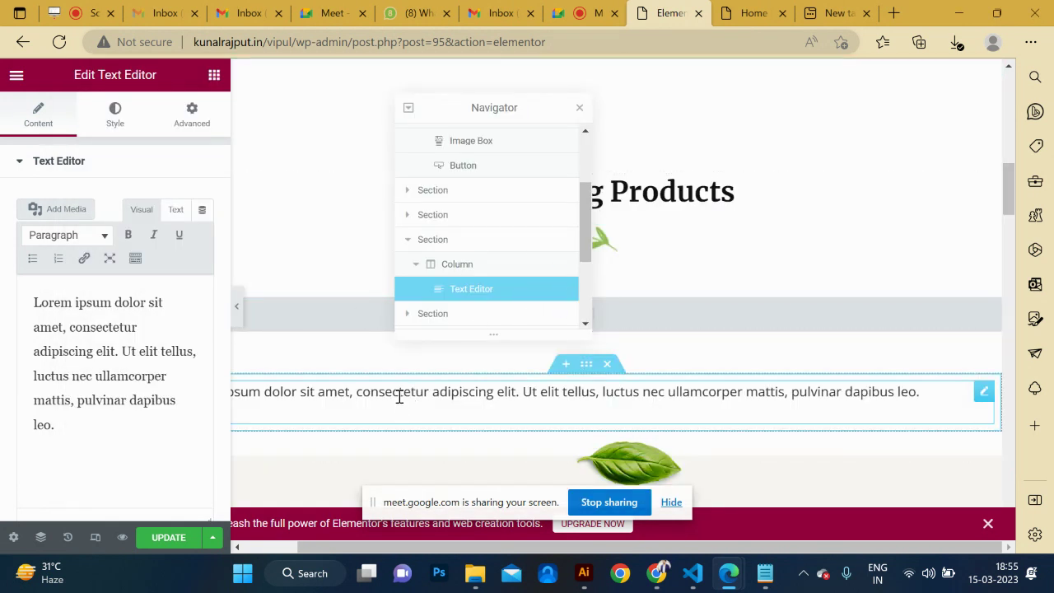
drag(197, 429, 2, 272)
key(ctrl+v)
Update the page to save the new text section.
scroll(616, 371, down, 1)
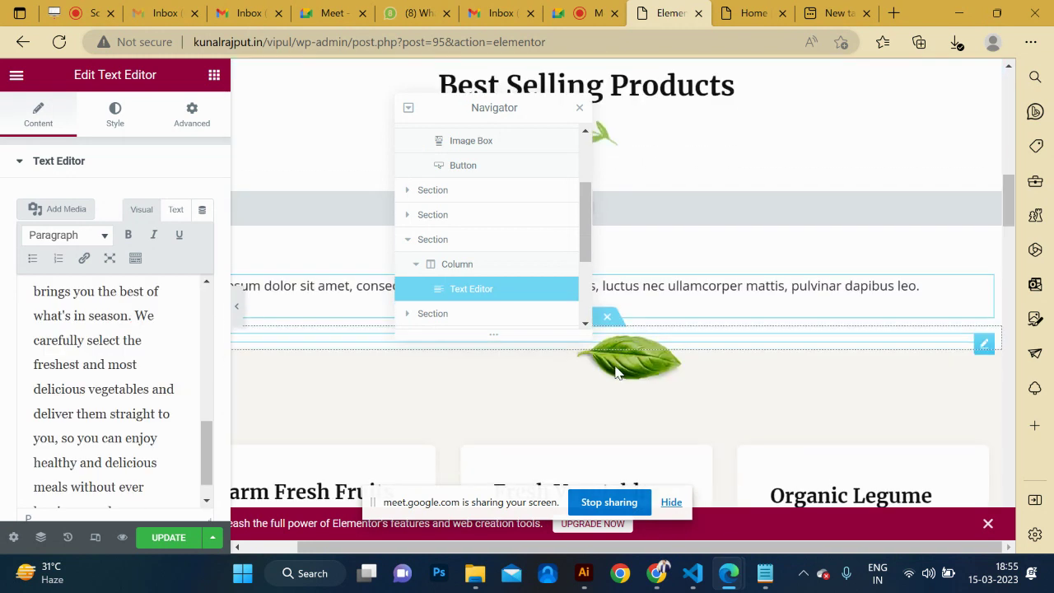
scroll(616, 372, up, 2)
scroll(619, 373, down, 2)
click(169, 538)
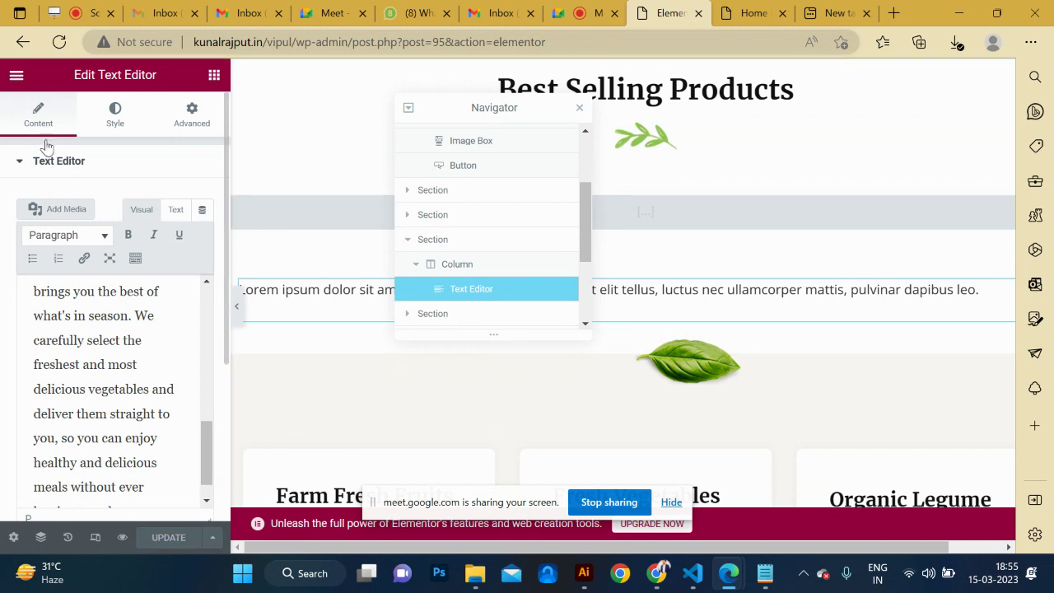
click(11, 75)
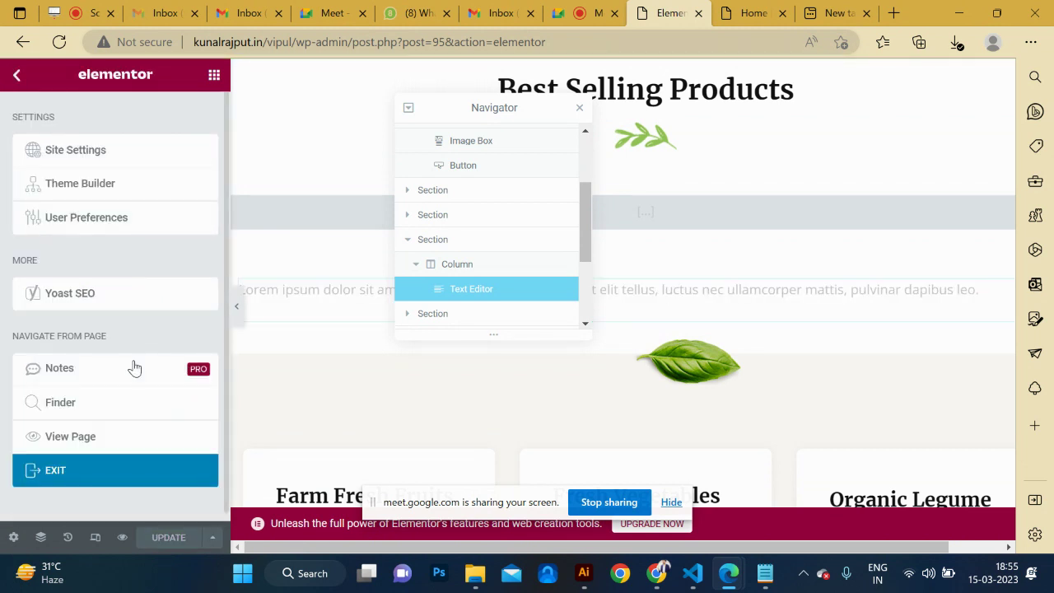
Exit Elementor to the standard page editor and expand Yoast's SEO analysis listing 6 problems.
click(95, 475)
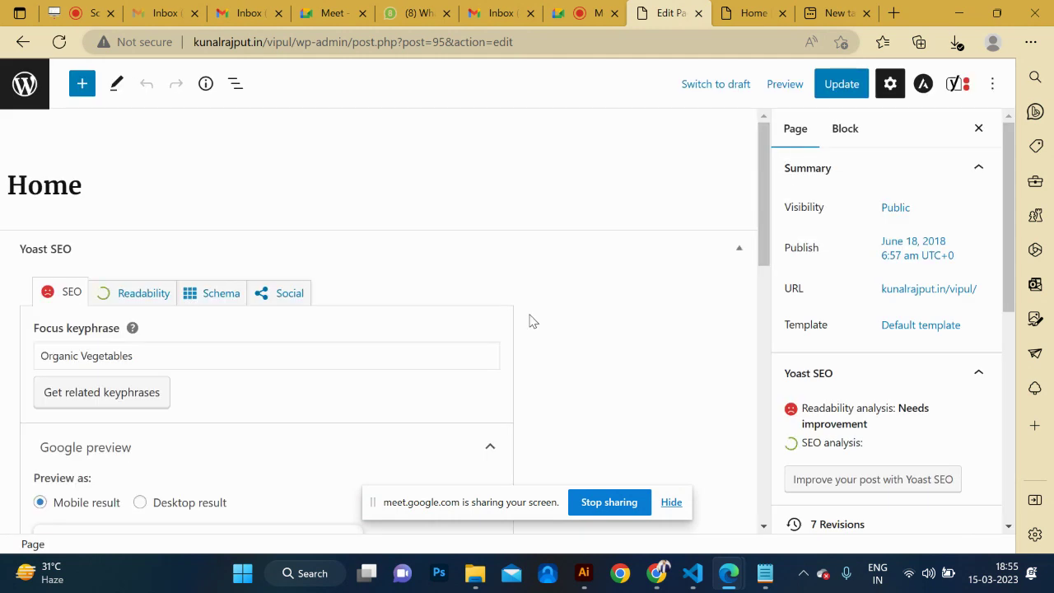
scroll(478, 370, down, 3)
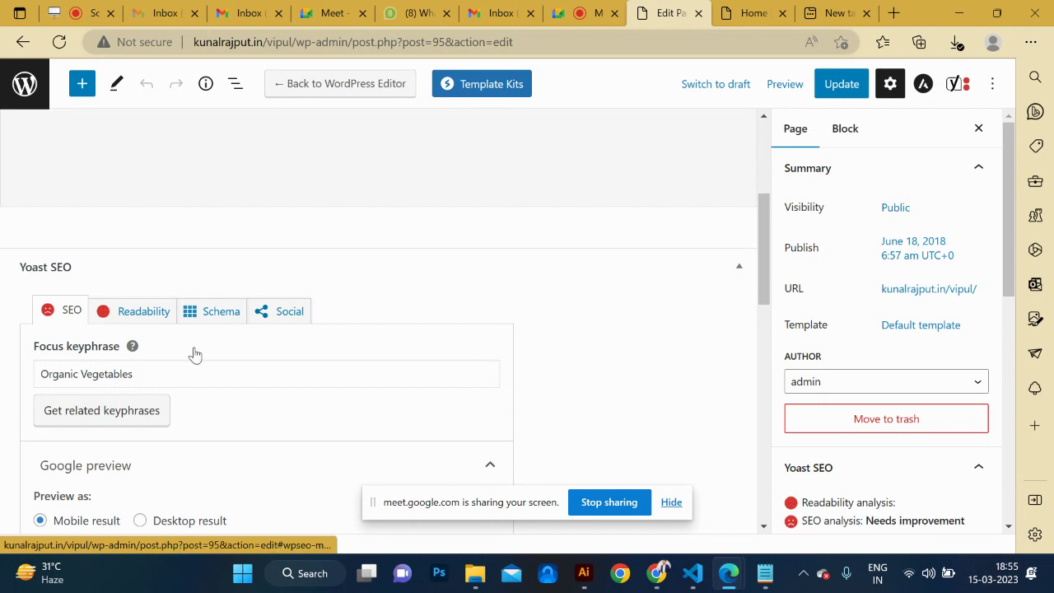
scroll(288, 338, down, 6)
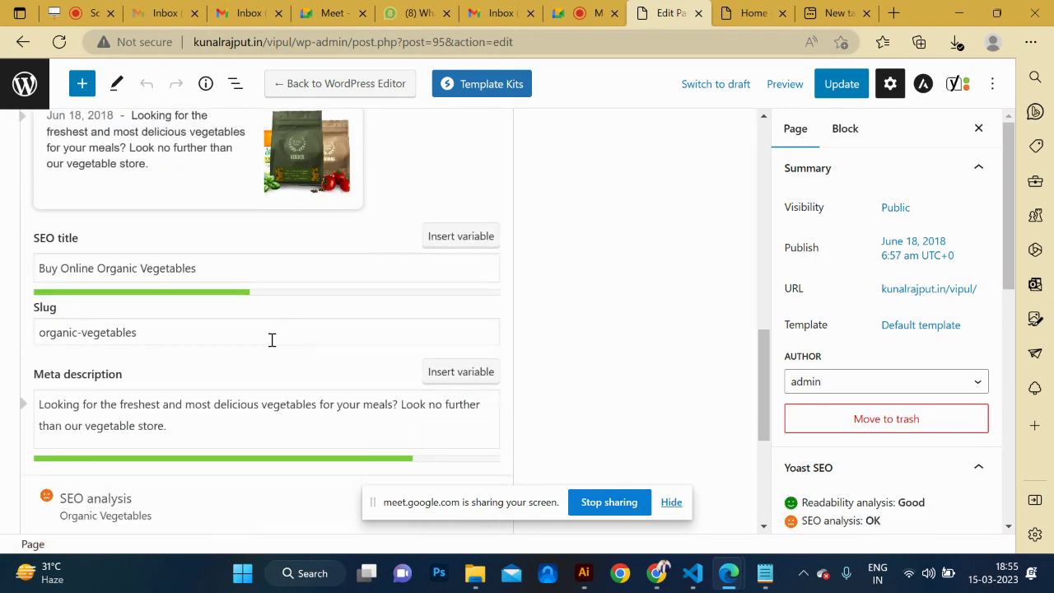
scroll(151, 405, down, 3)
scroll(145, 412, up, 10)
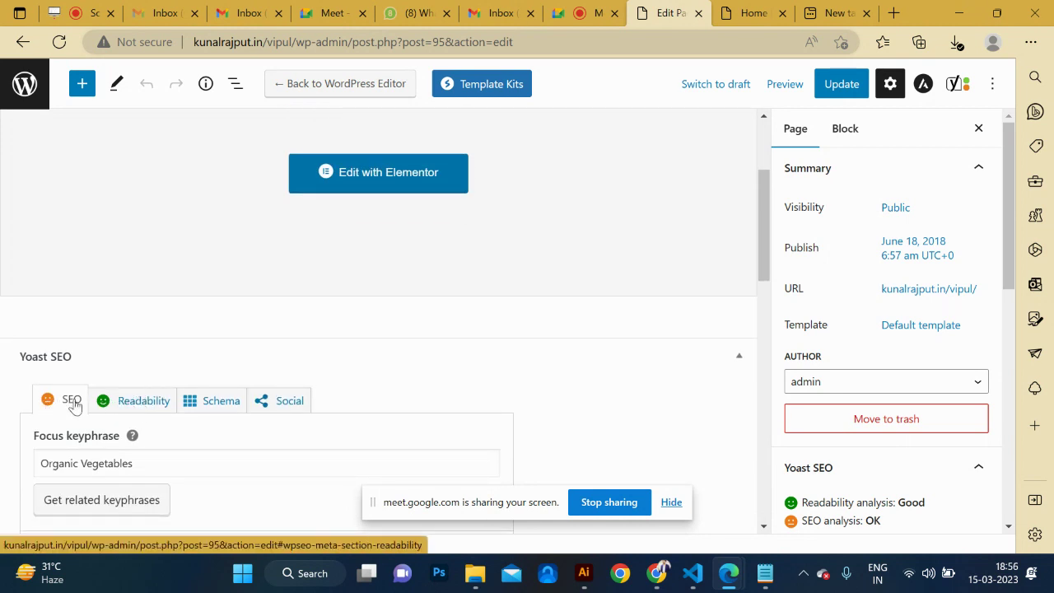
scroll(427, 407, down, 1)
scroll(427, 406, down, 10)
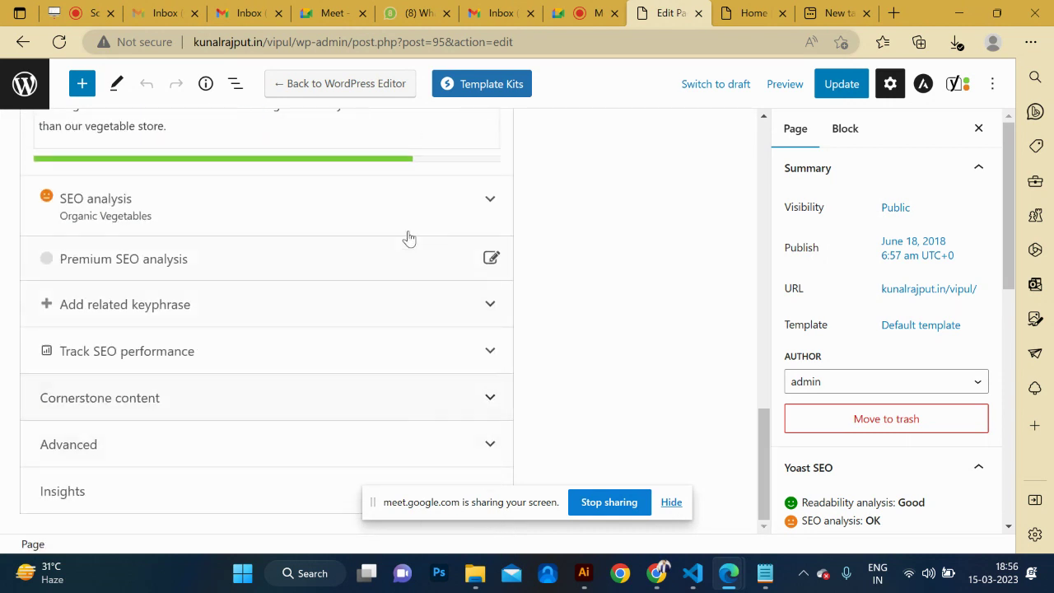
click(447, 198)
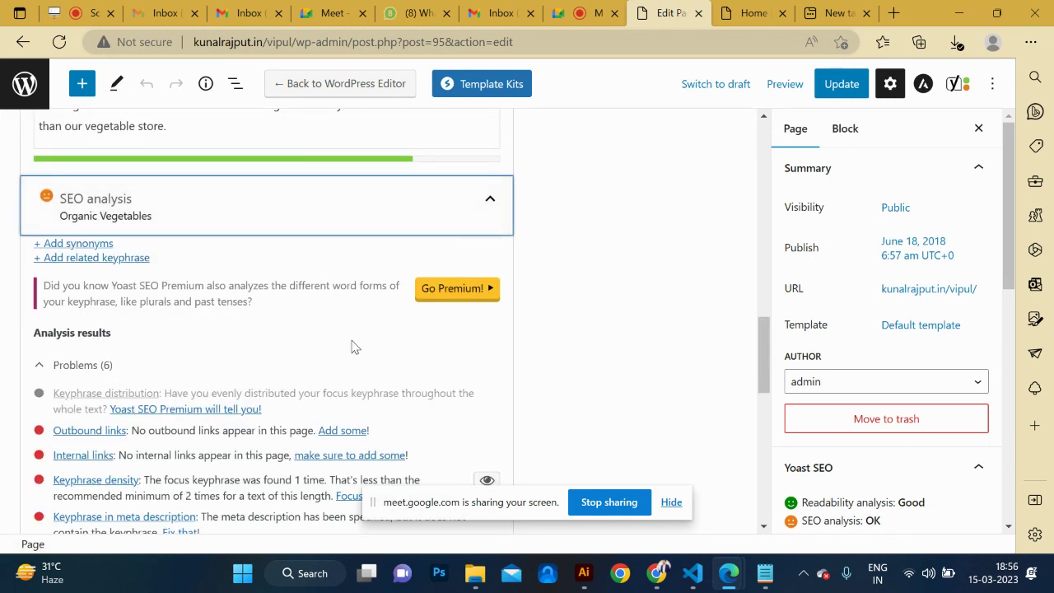
Scroll the Yoast panel back up to the SEO title, slug and meta description fields.
scroll(352, 346, down, 1)
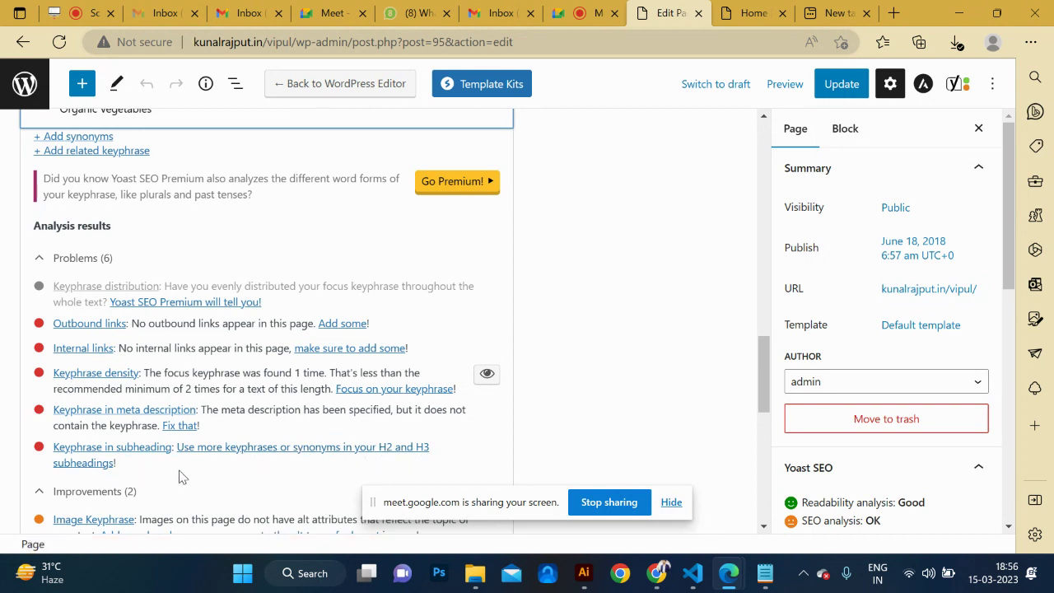
scroll(182, 476, down, 1)
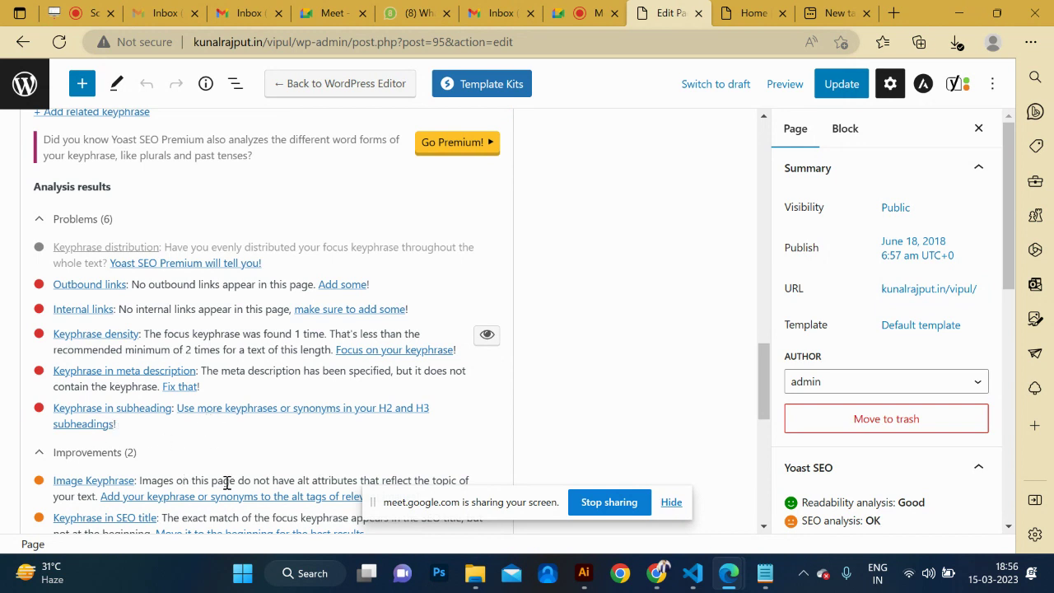
scroll(225, 465, down, 4)
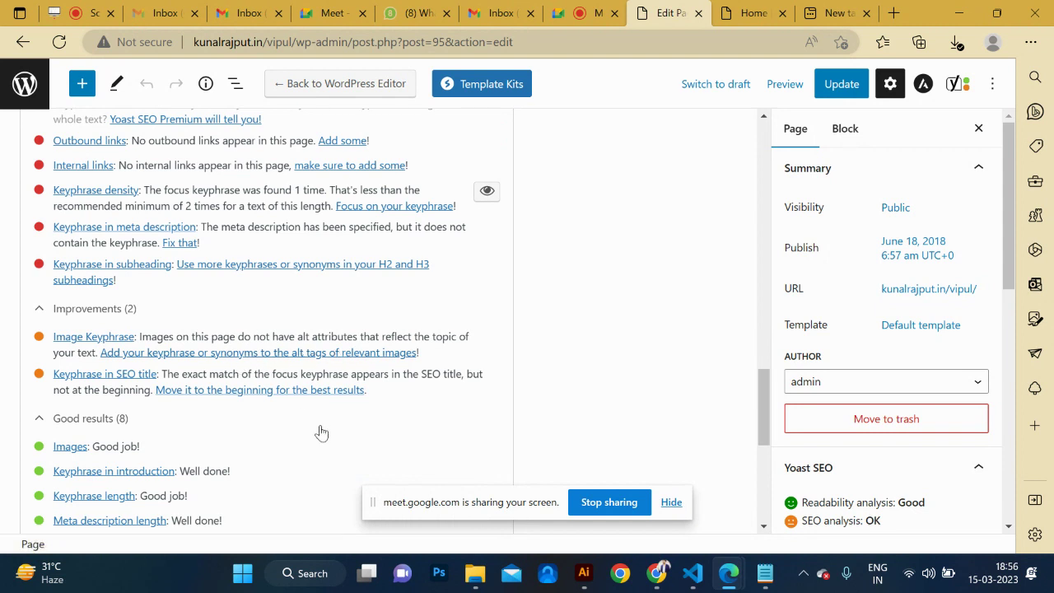
scroll(321, 432, down, 1)
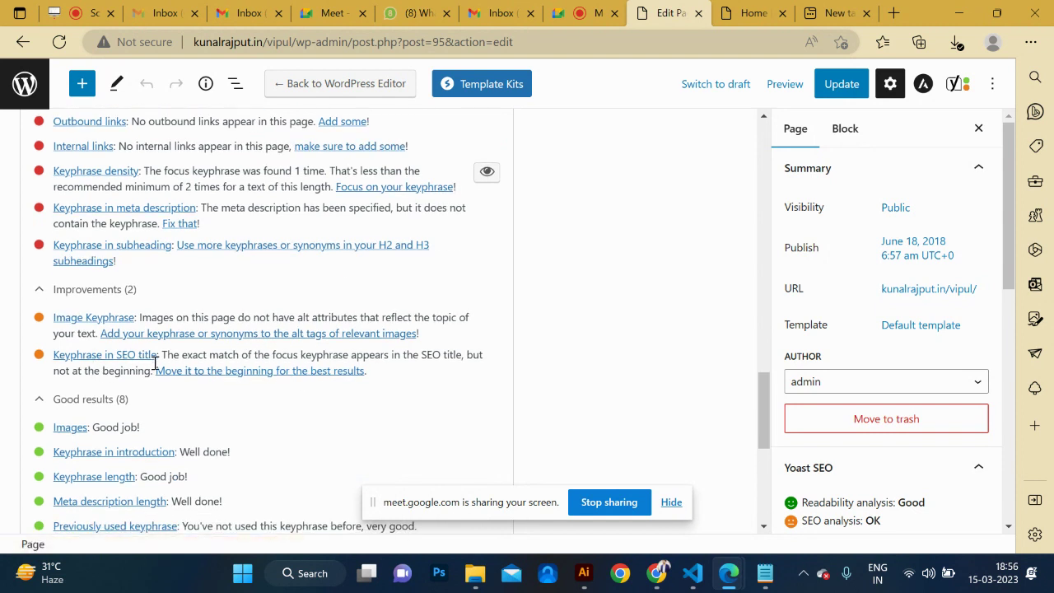
scroll(297, 358, up, 10)
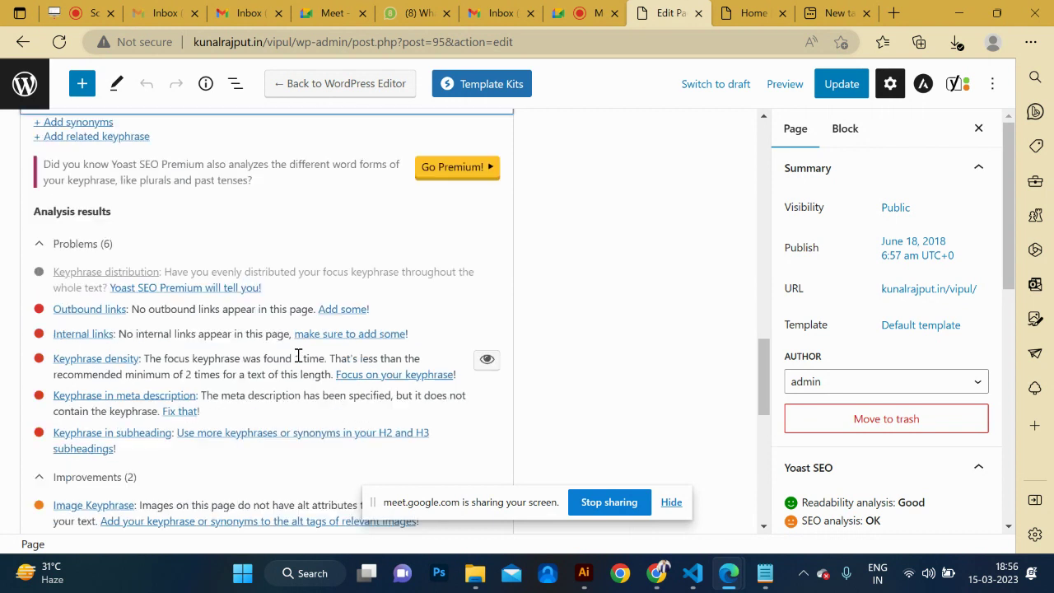
scroll(299, 355, up, 4)
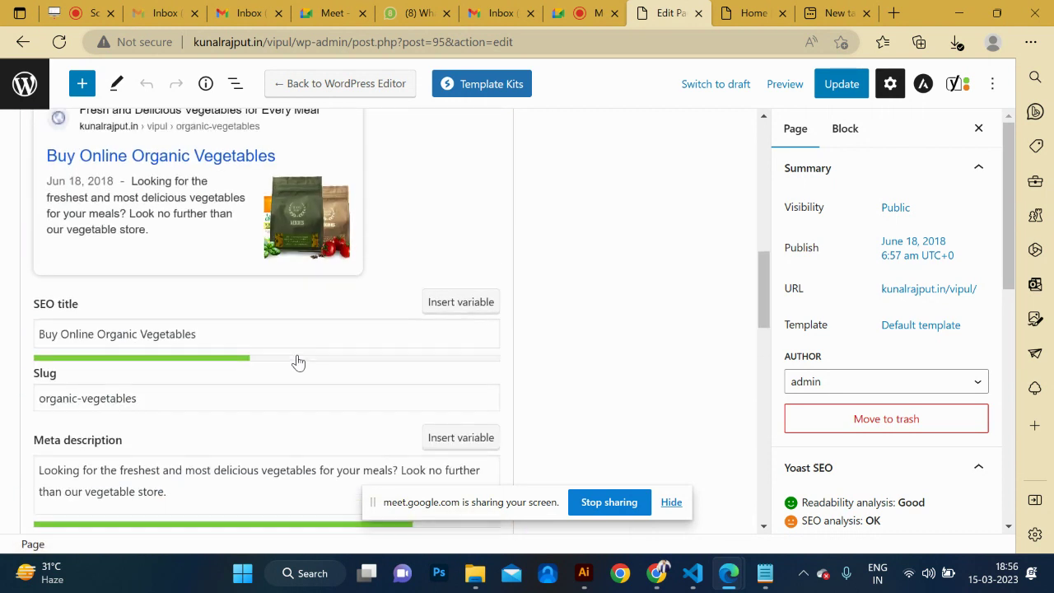
scroll(299, 355, down, 4)
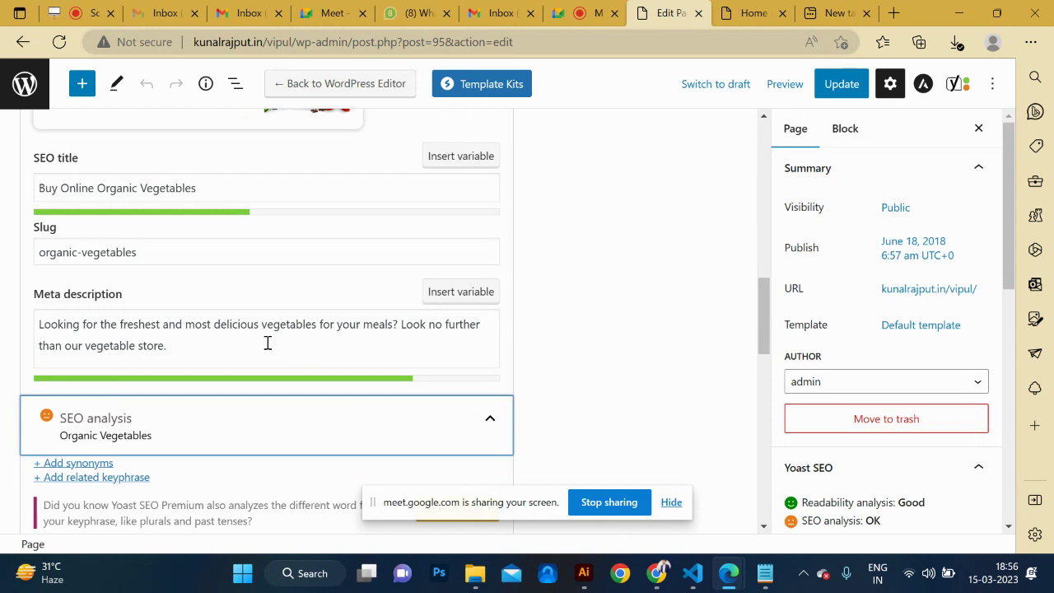
scroll(257, 340, up, 1)
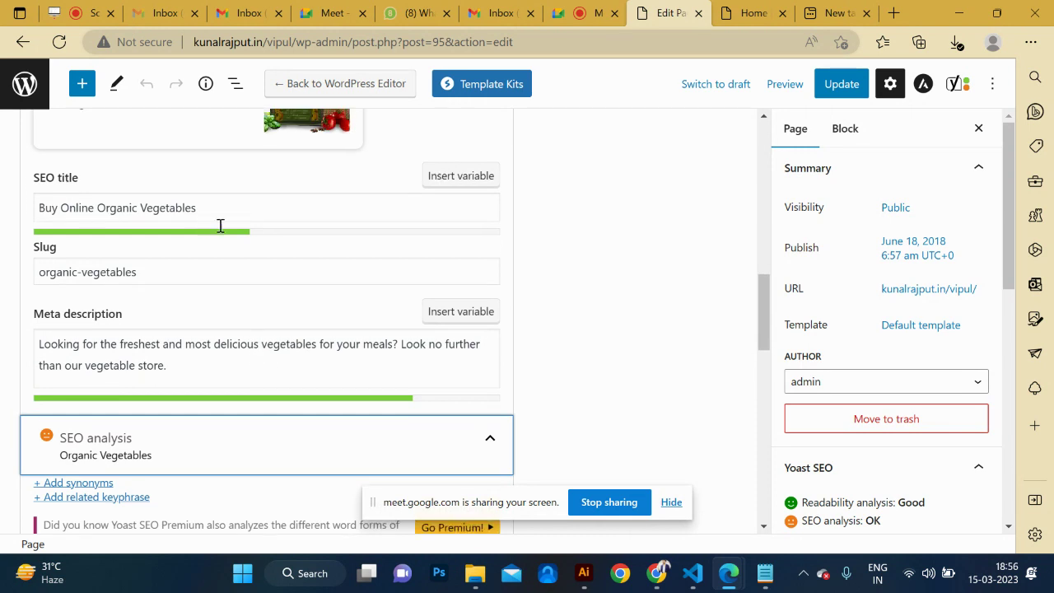
Replace 'vegetable store.' at the end of the meta description with 'Organic Vegetables' from the SEO title.
drag(208, 201, 98, 206)
key(ctrl+c)
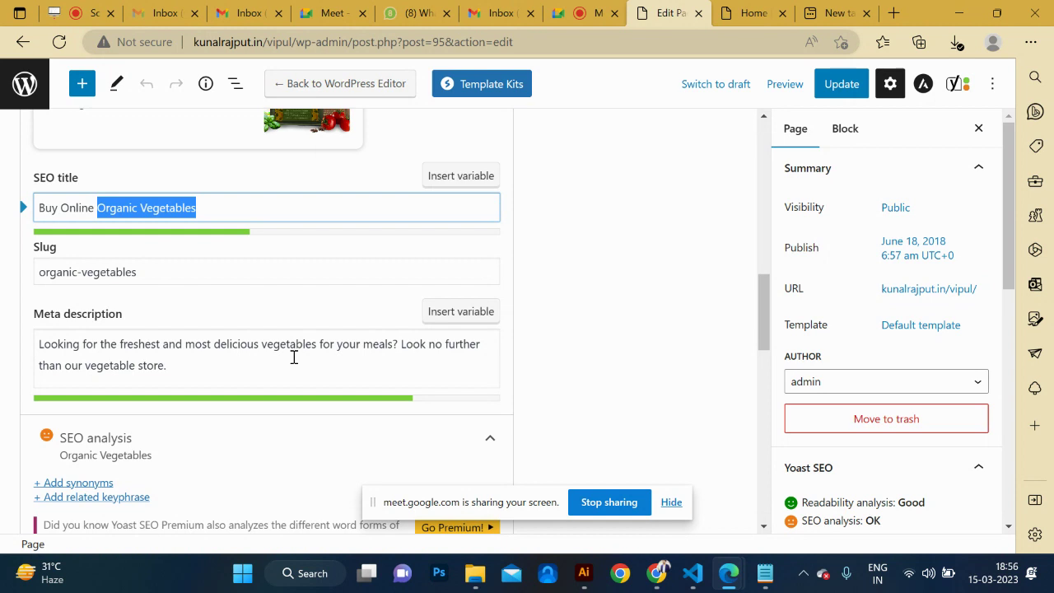
drag(168, 365, 88, 367)
key(ctrl+v)
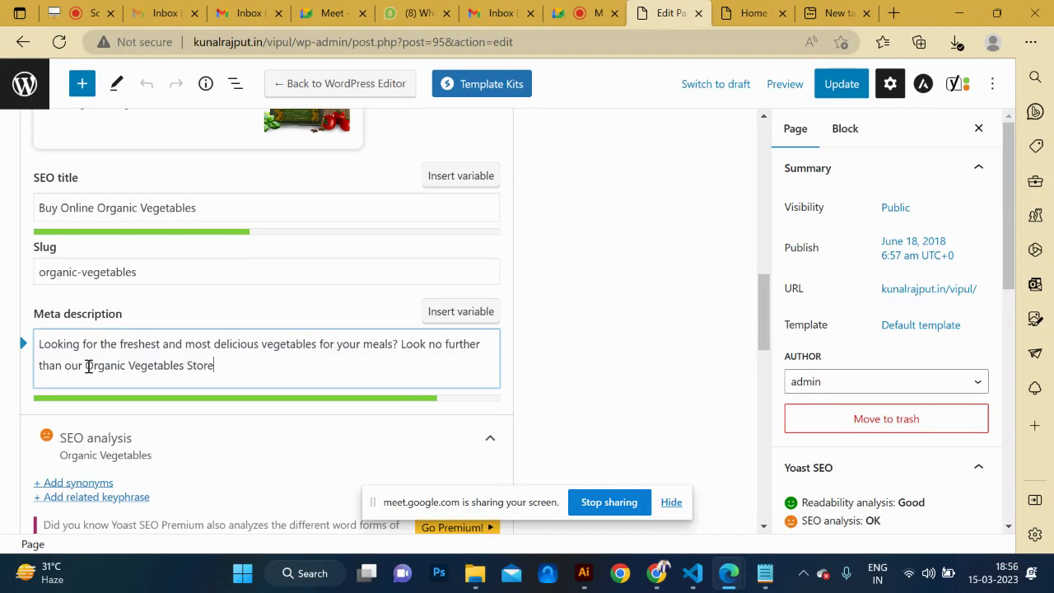
scroll(280, 420, down, 8)
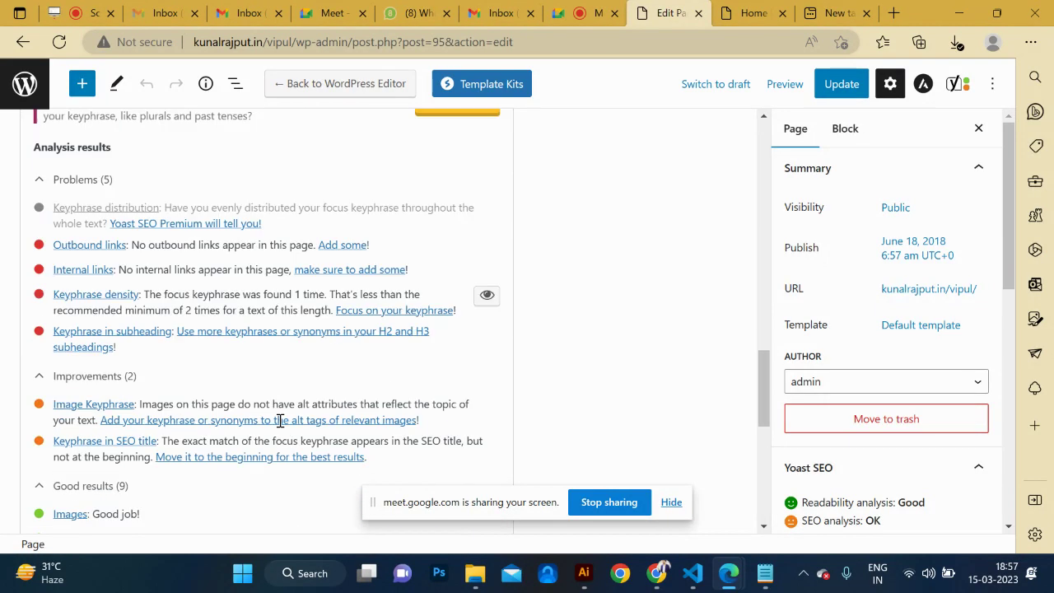
scroll(280, 426, down, 2)
scroll(280, 426, up, 3)
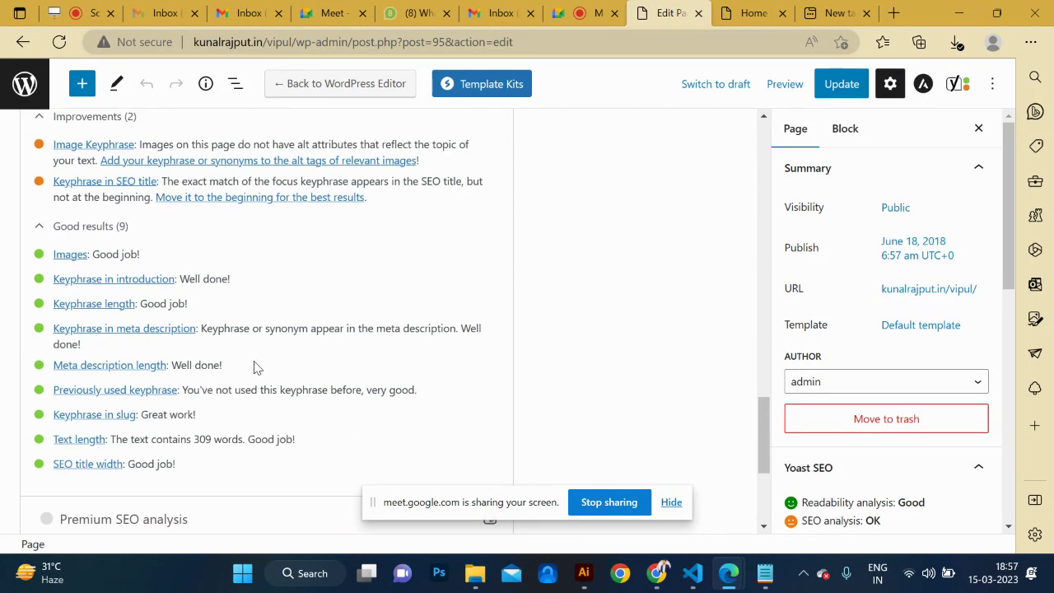
scroll(256, 363, up, 1)
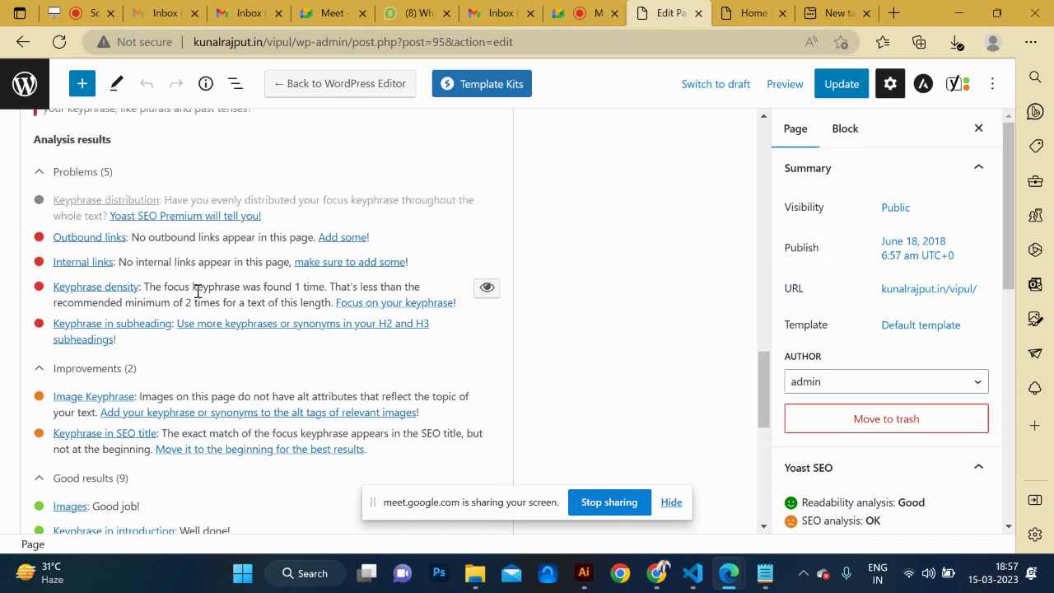
scroll(206, 287, up, 5)
Update the Home page and open it with Elementor.
click(850, 87)
scroll(528, 331, down, 4)
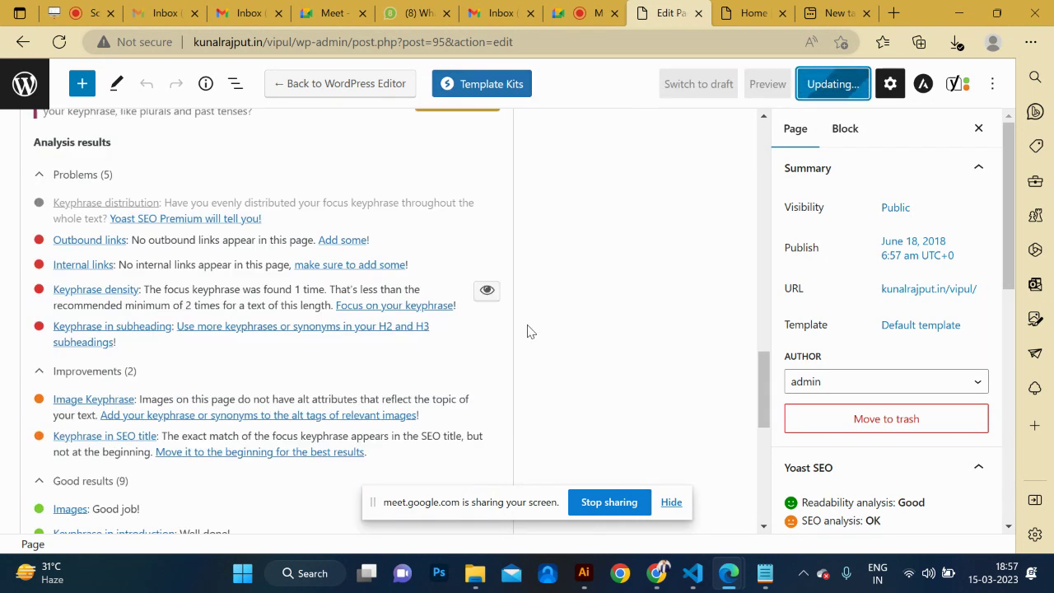
scroll(528, 331, down, 3)
scroll(528, 329, up, 2)
scroll(495, 319, down, 1)
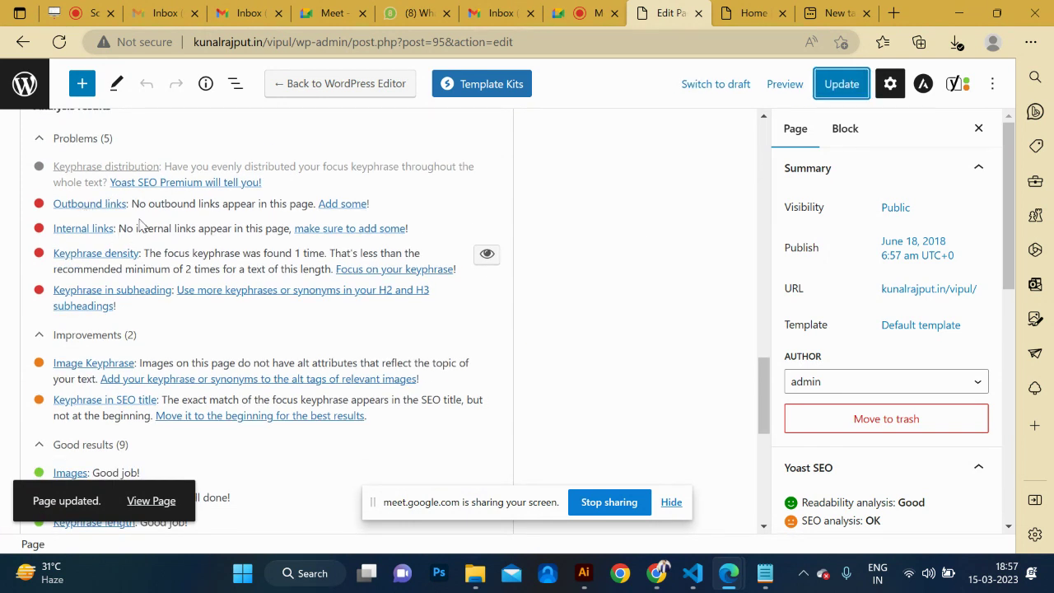
scroll(698, 251, up, 10)
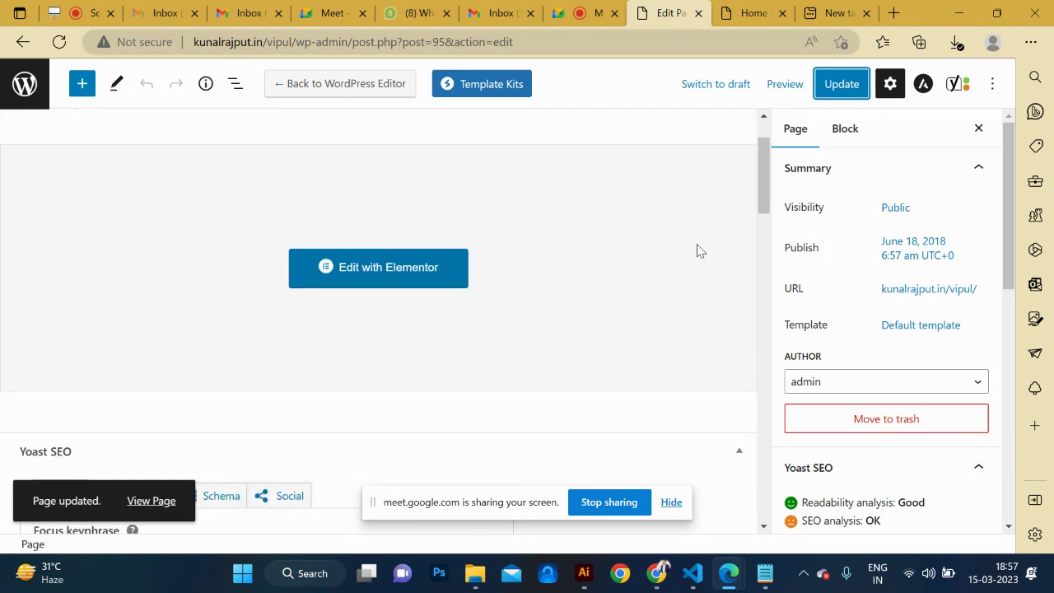
click(406, 360)
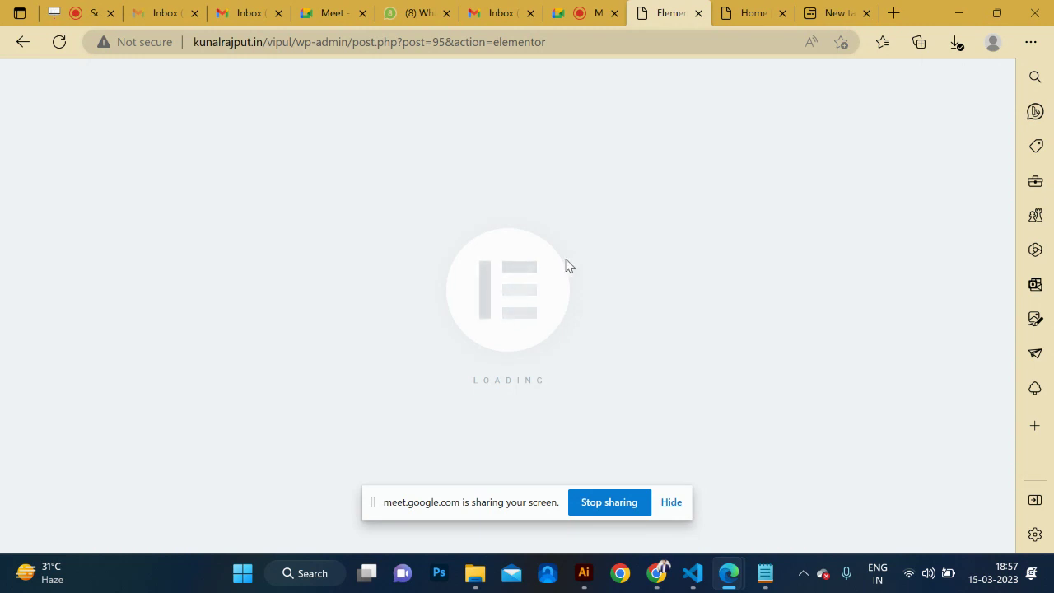
Close the Navigator and open the hero Image Box settings showing title 'Buy Organic Vegitables!'.
scroll(655, 335, down, 15)
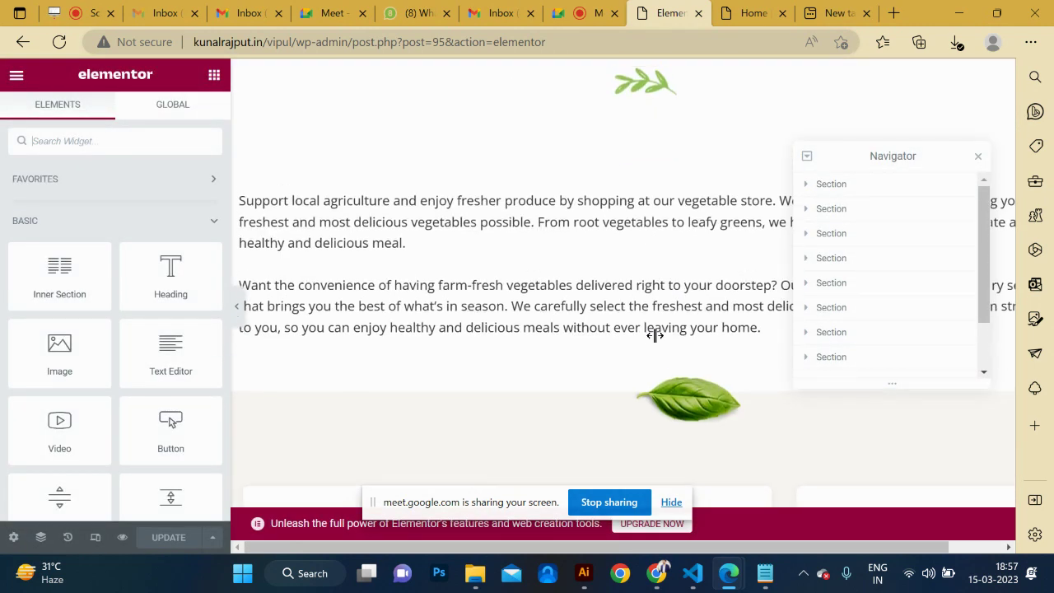
scroll(486, 333, up, 15)
scroll(487, 334, down, 12)
scroll(487, 333, down, 3)
scroll(513, 254, up, 6)
scroll(512, 249, up, 6)
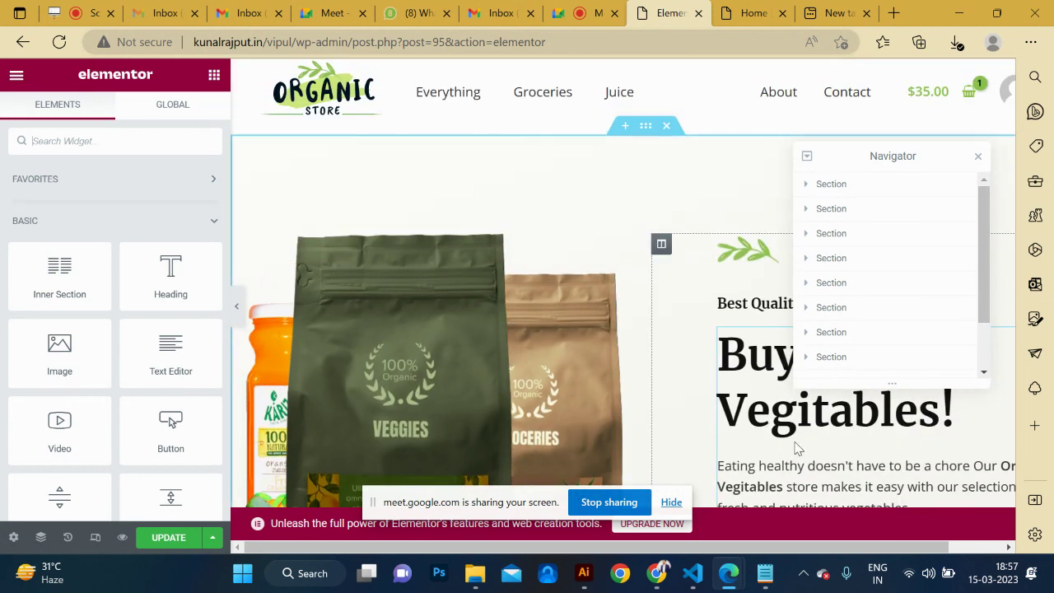
scroll(814, 446, down, 1)
scroll(796, 445, up, 1)
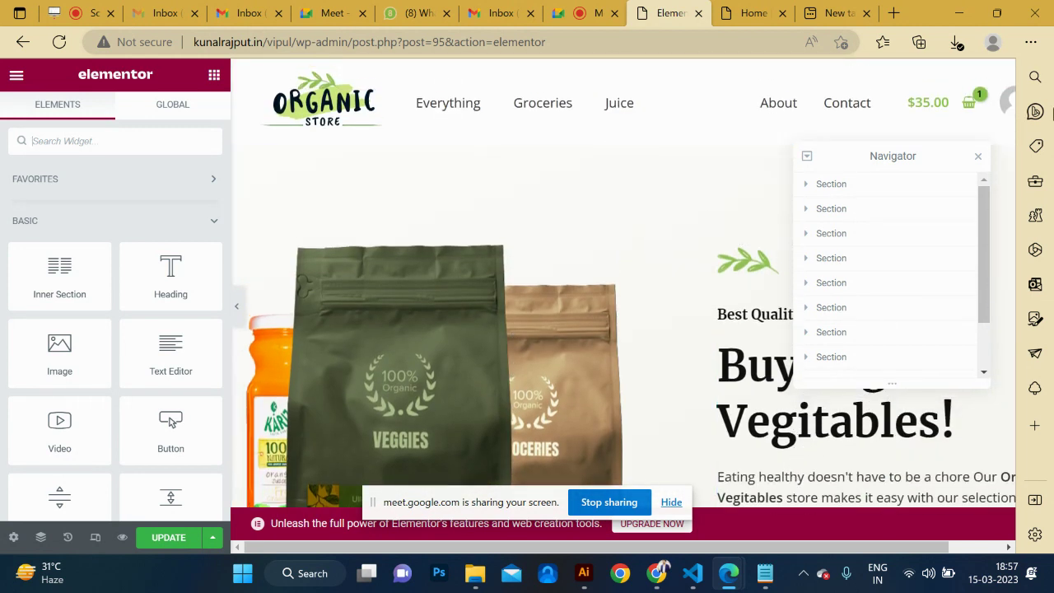
click(976, 157)
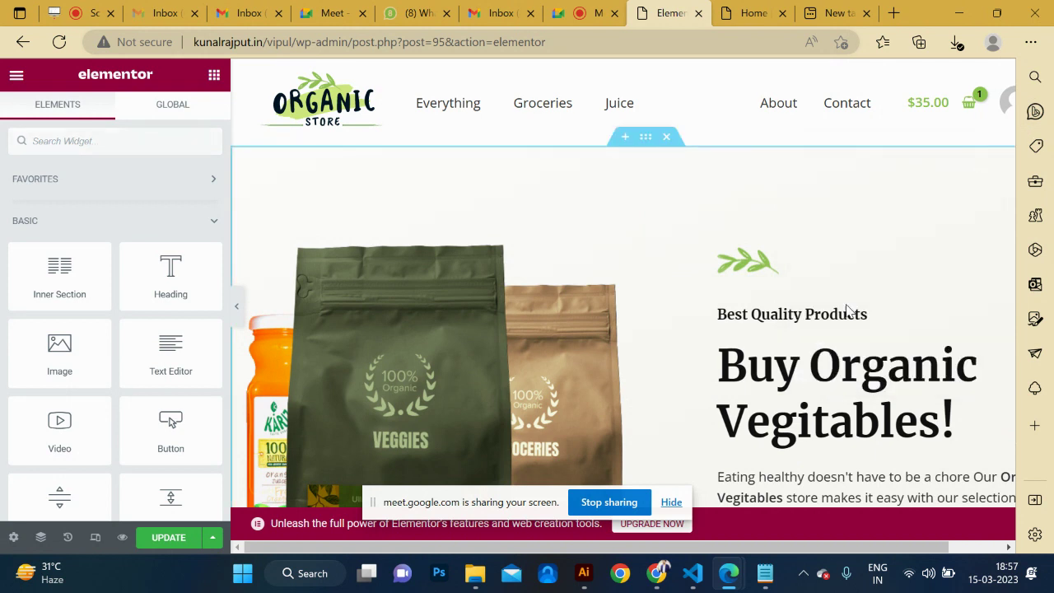
click(821, 360)
scroll(890, 400, down, 10)
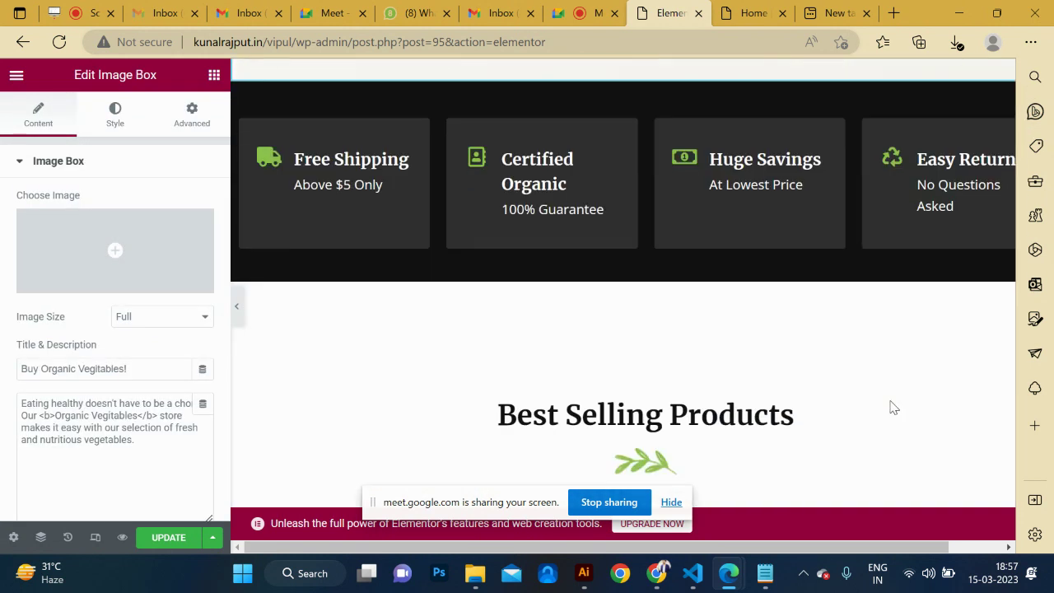
scroll(894, 407, down, 3)
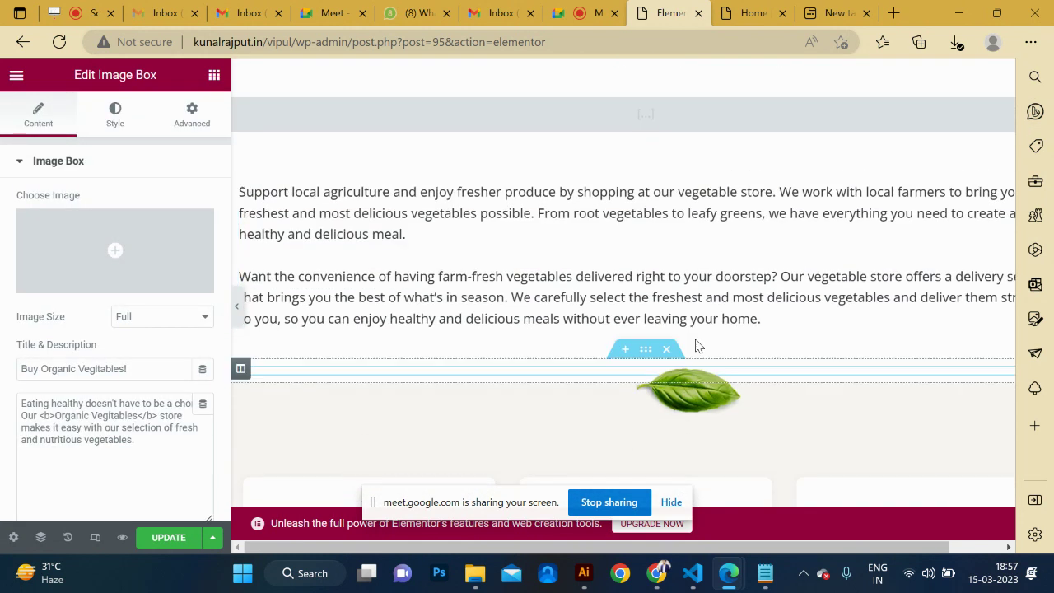
Insert 'Buy Organic' before 'vegetables' in the Text Editor's first paragraph and select 'Organic vegetables'.
click(366, 198)
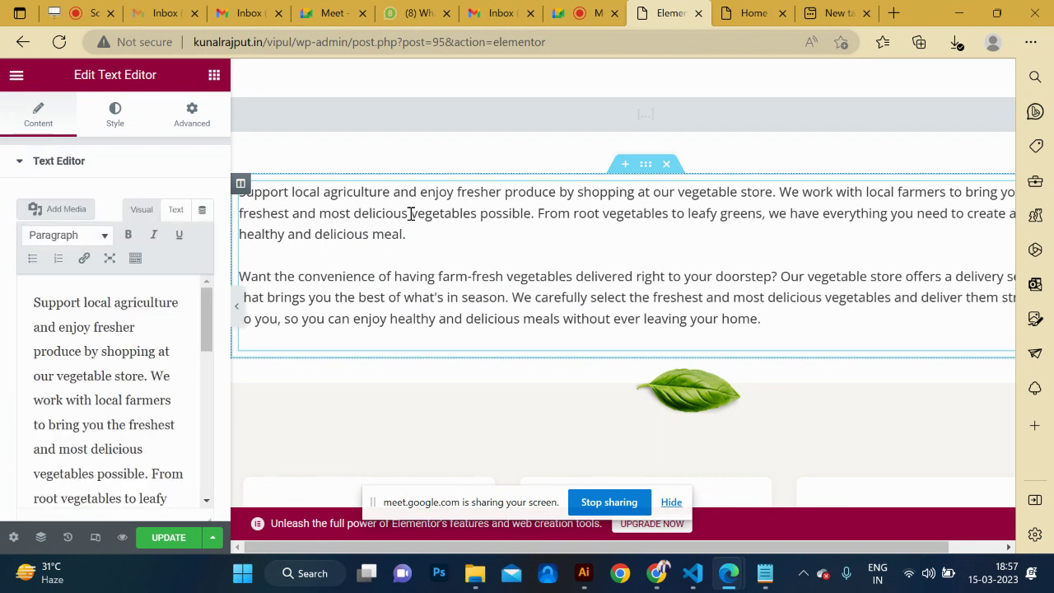
text(B)
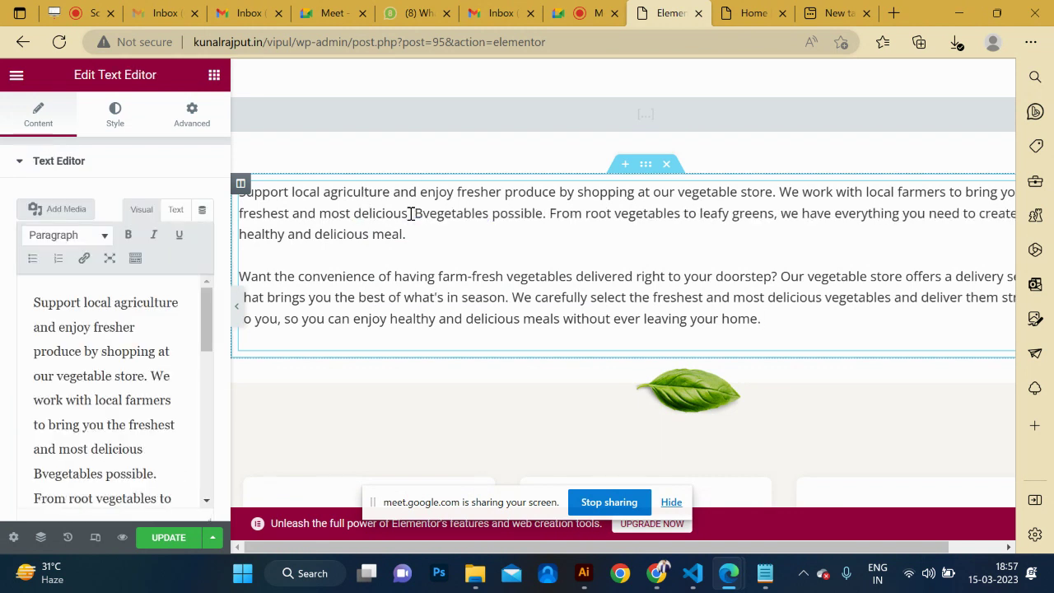
text(uy Orga)
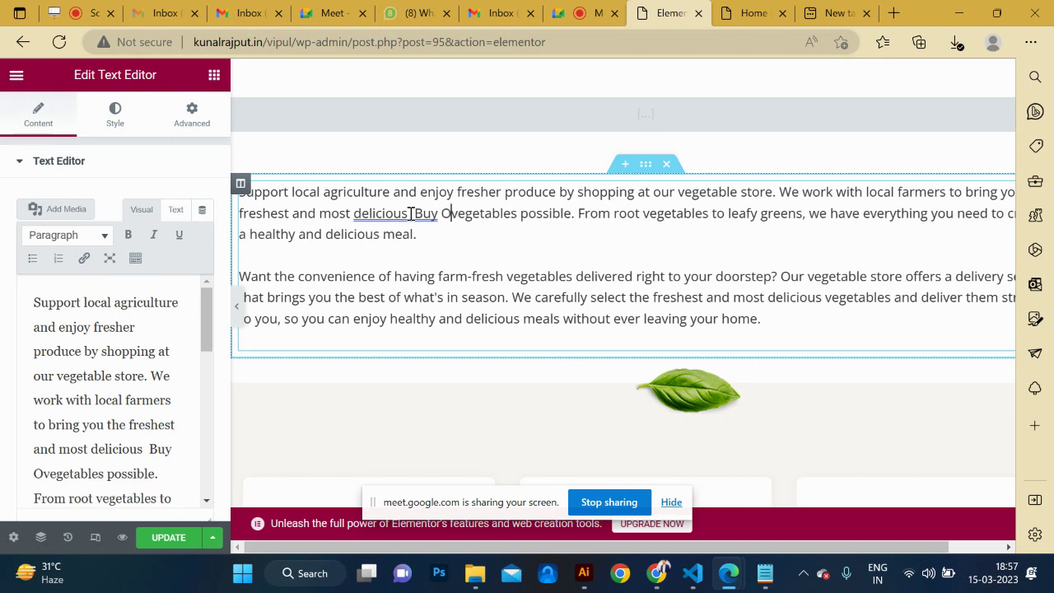
text(b)
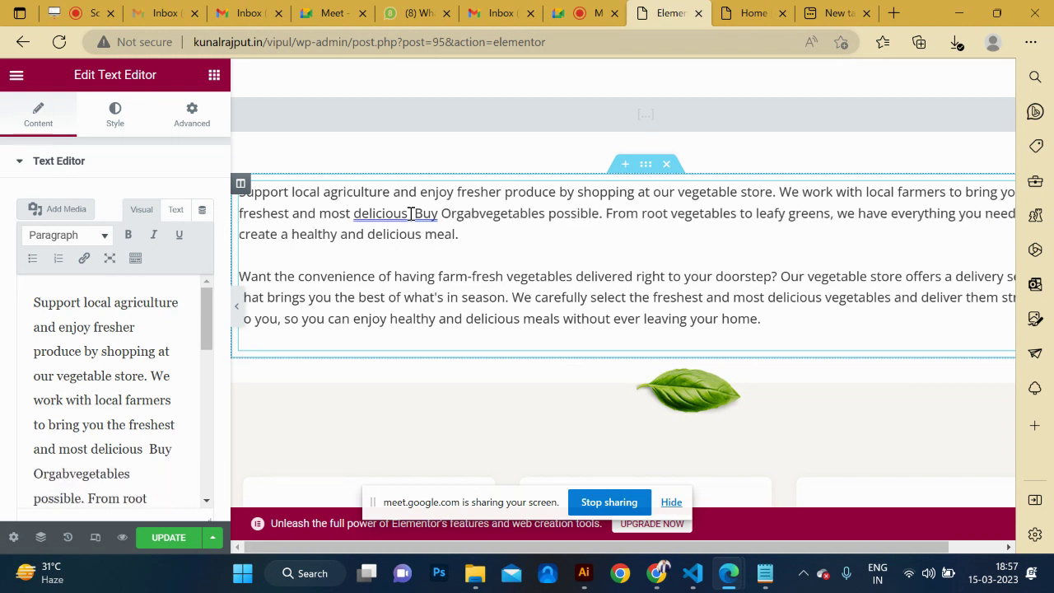
key(BackSpace)
key(BackSpace)
text(anic)
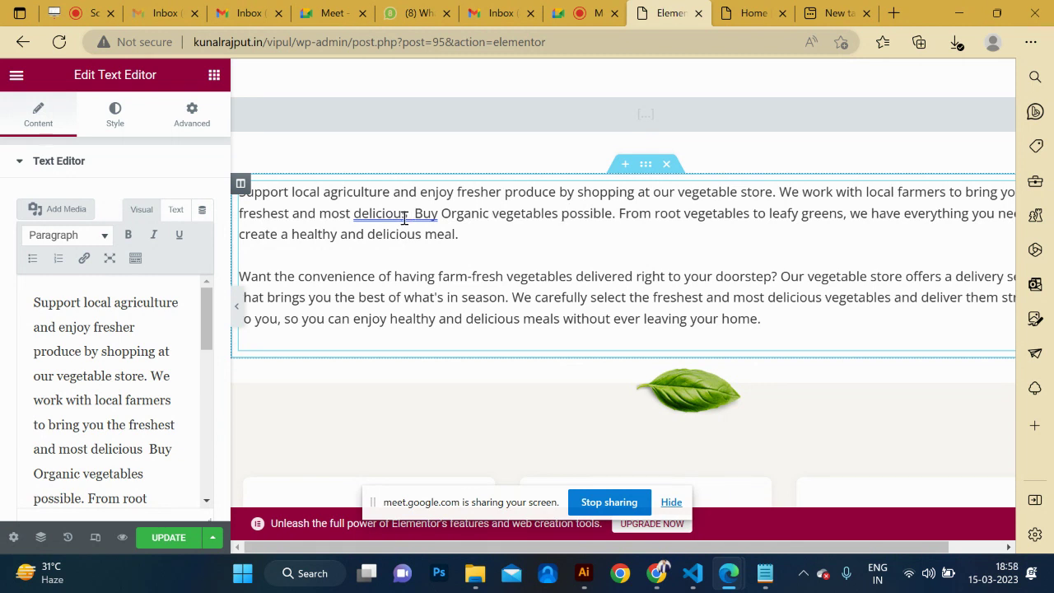
click(408, 215)
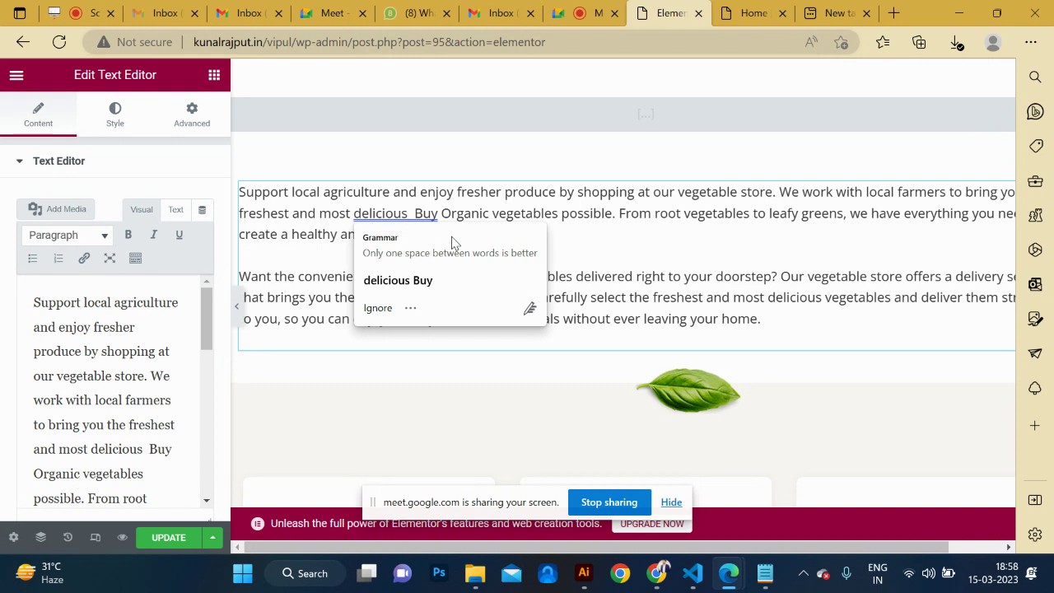
click(404, 284)
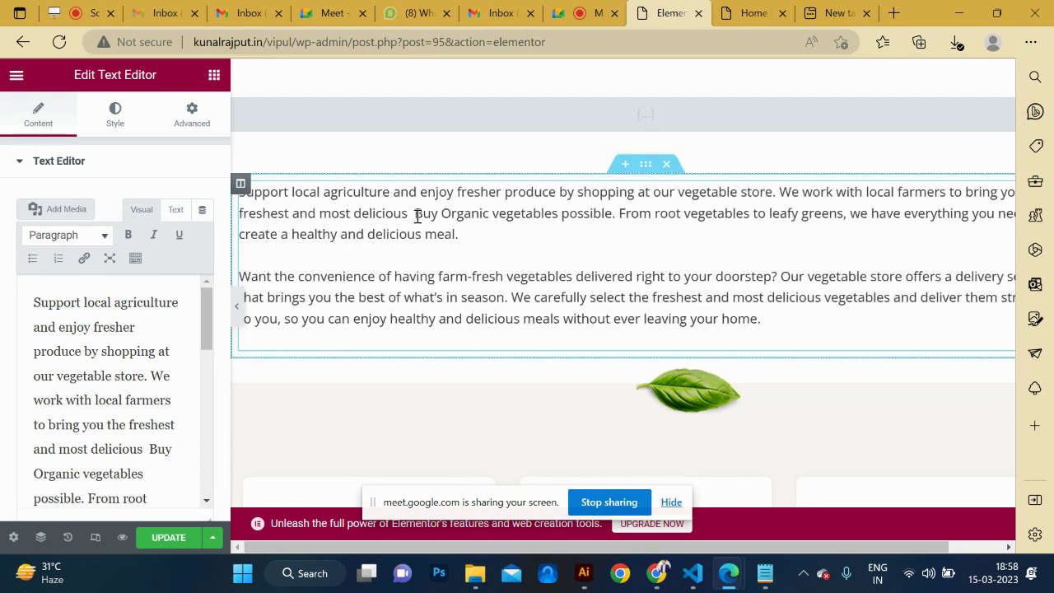
drag(418, 216, 561, 218)
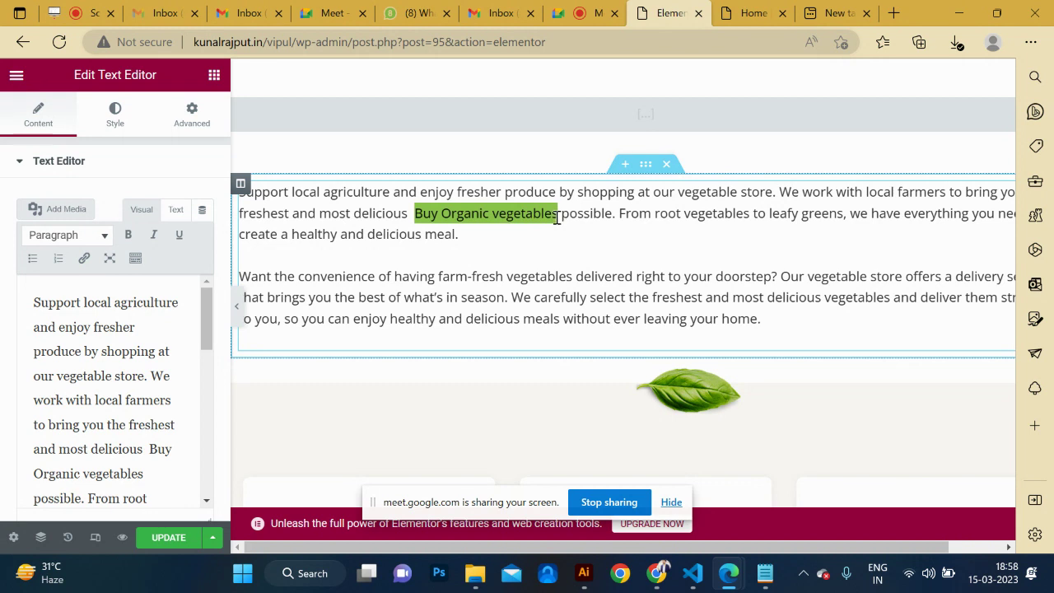
click(557, 216)
drag(559, 214, 442, 215)
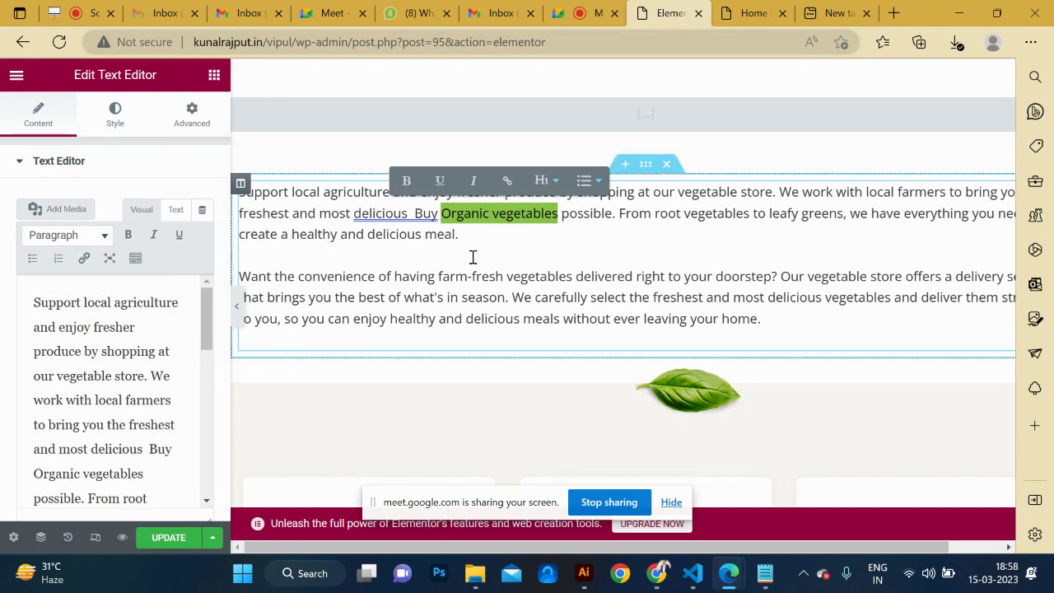
key(ctrl+k)
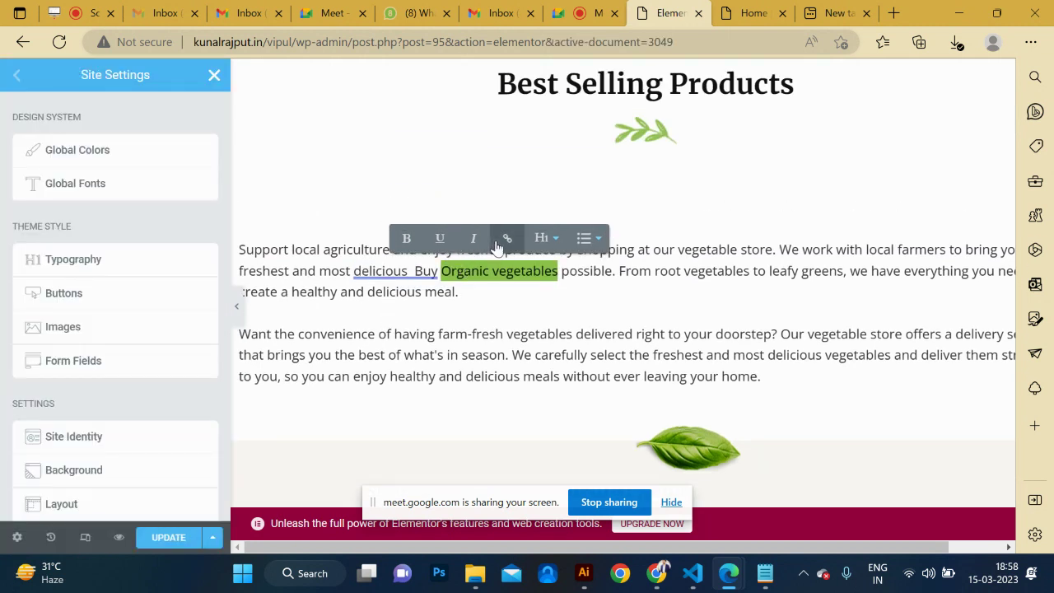
Link 'Organic vegetables' to the Groceries category page URL copied from the live site.
click(509, 240)
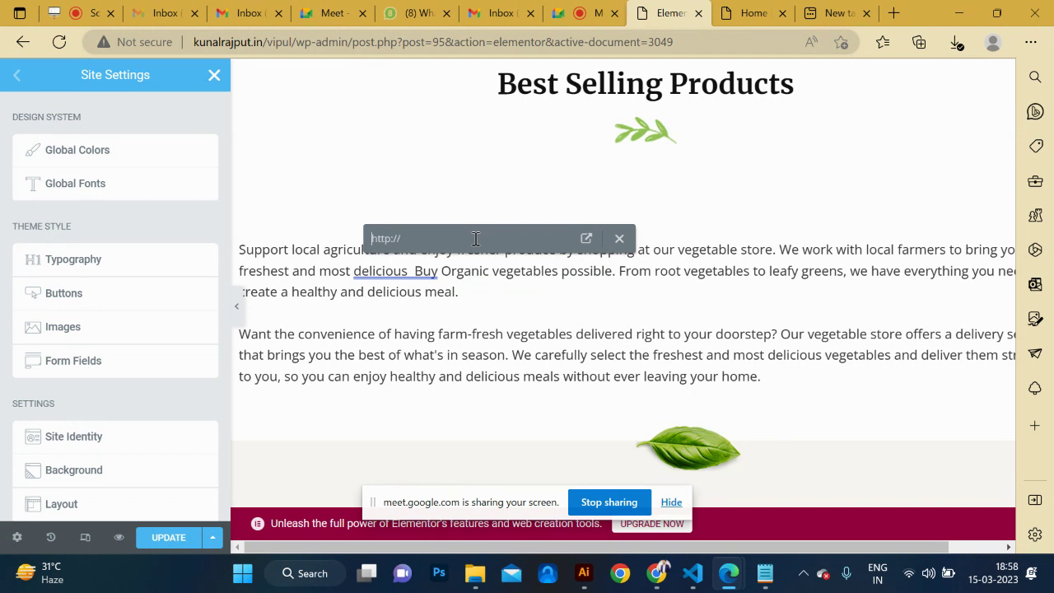
click(739, 20)
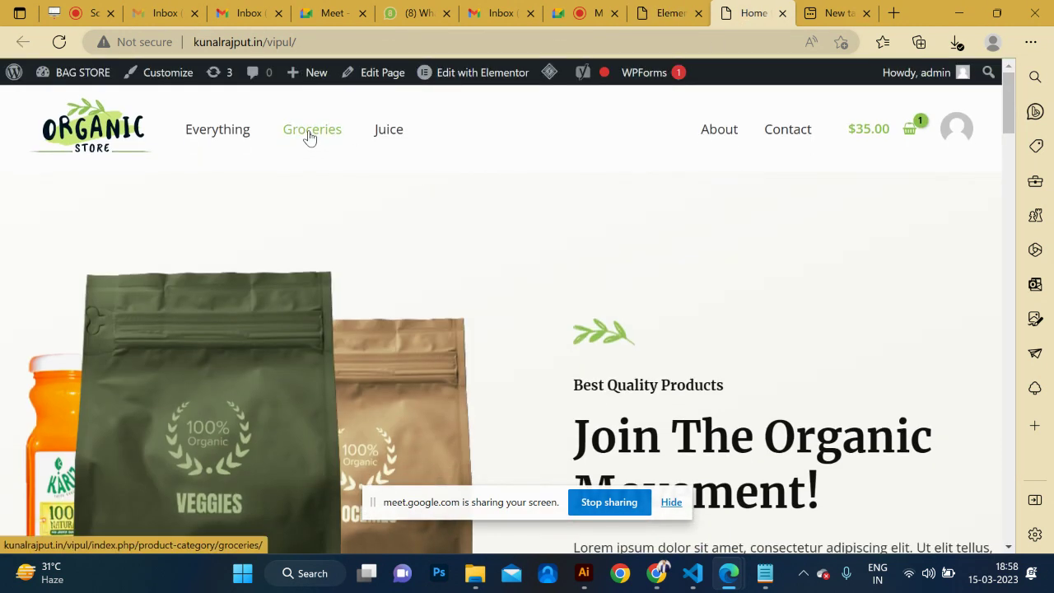
scroll(470, 305, down, 8)
scroll(470, 305, up, 5)
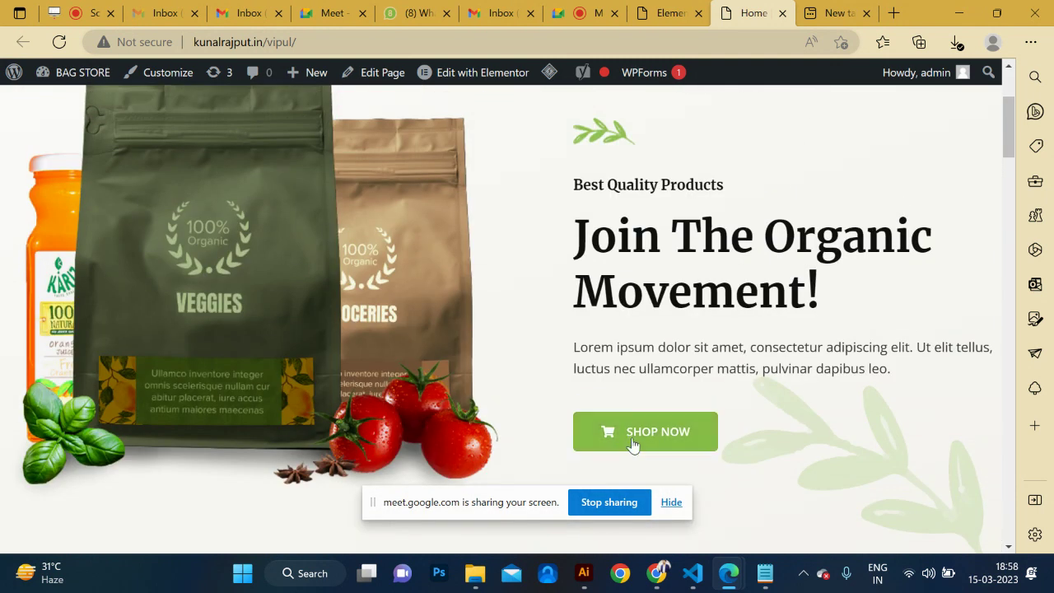
click(626, 442)
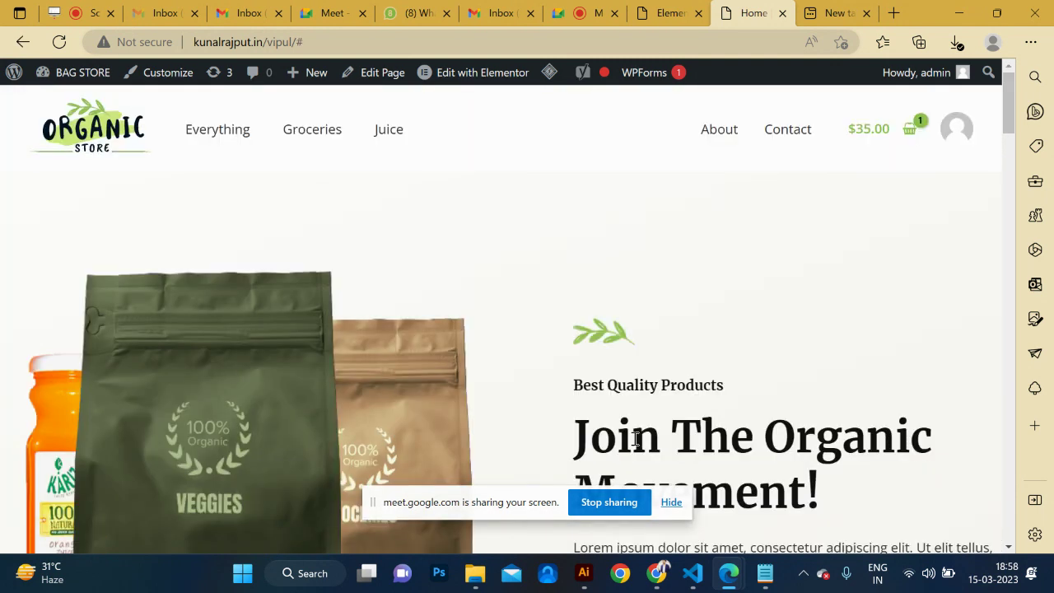
click(330, 146)
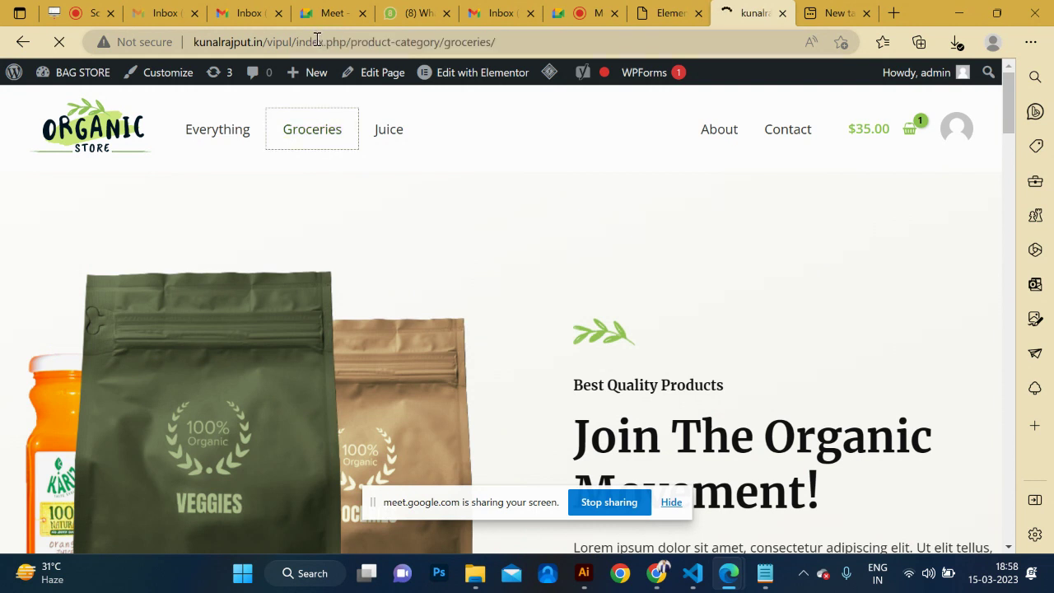
click(505, 41)
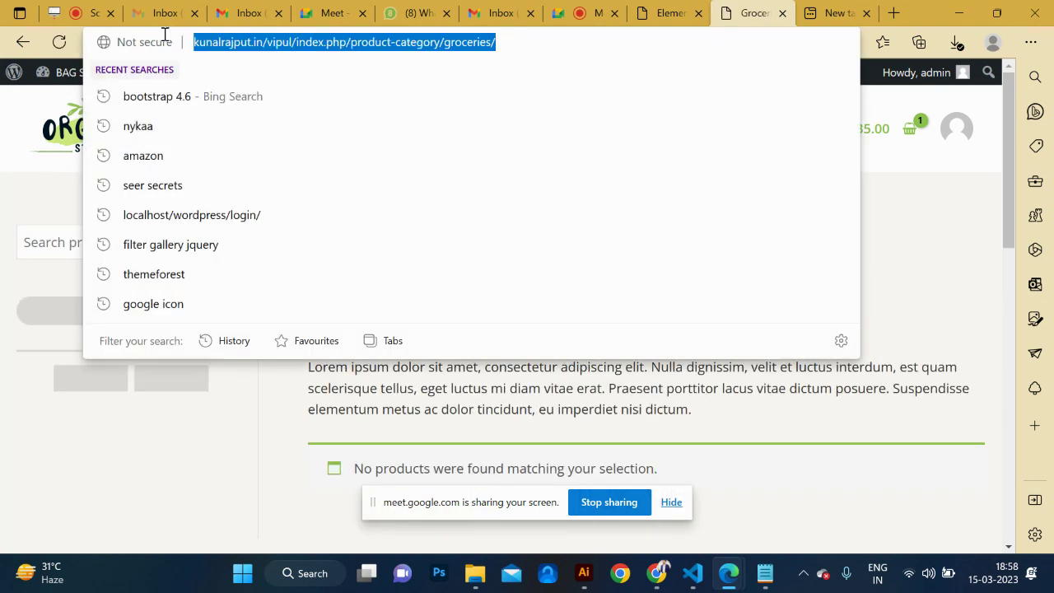
click(669, 12)
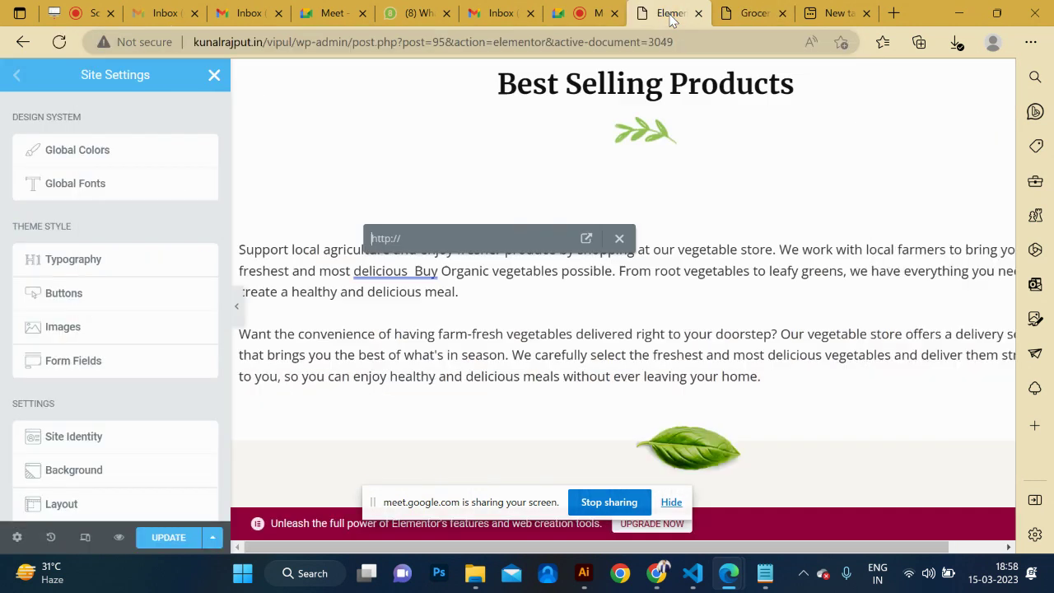
key(ctrl+v)
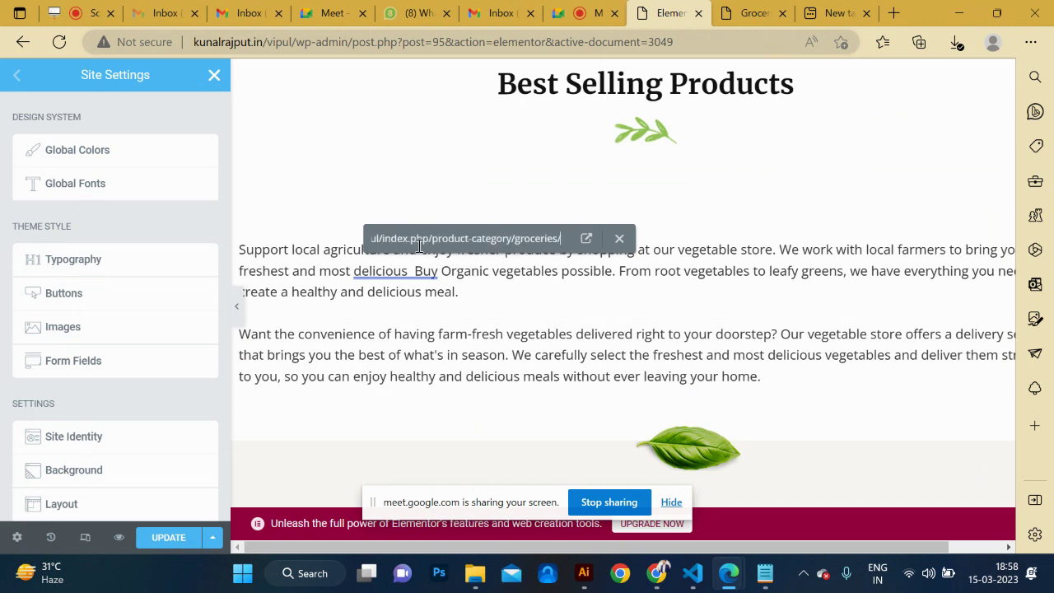
click(586, 239)
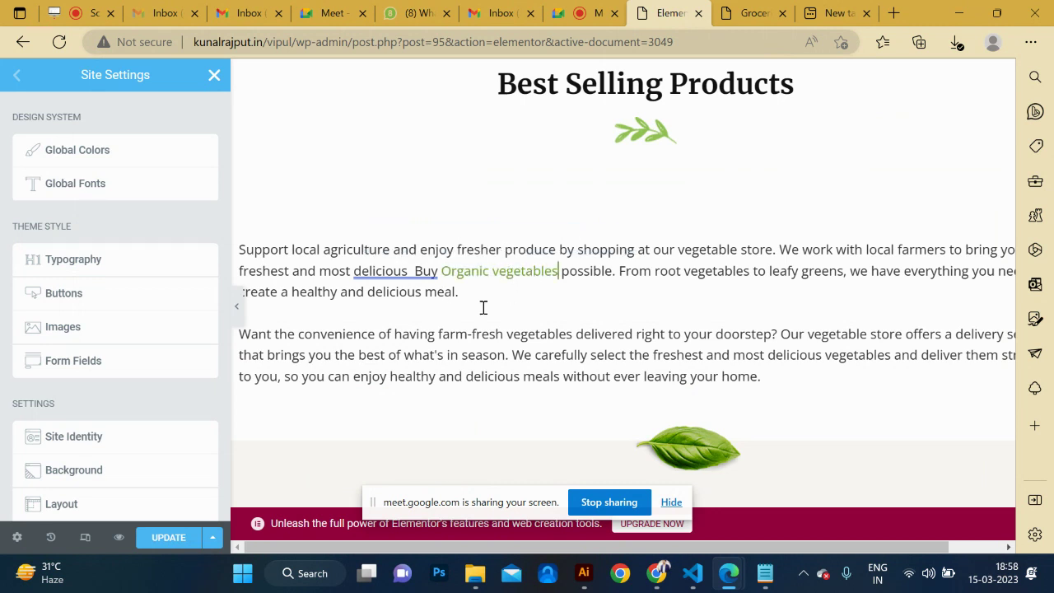
scroll(647, 257, down, 1)
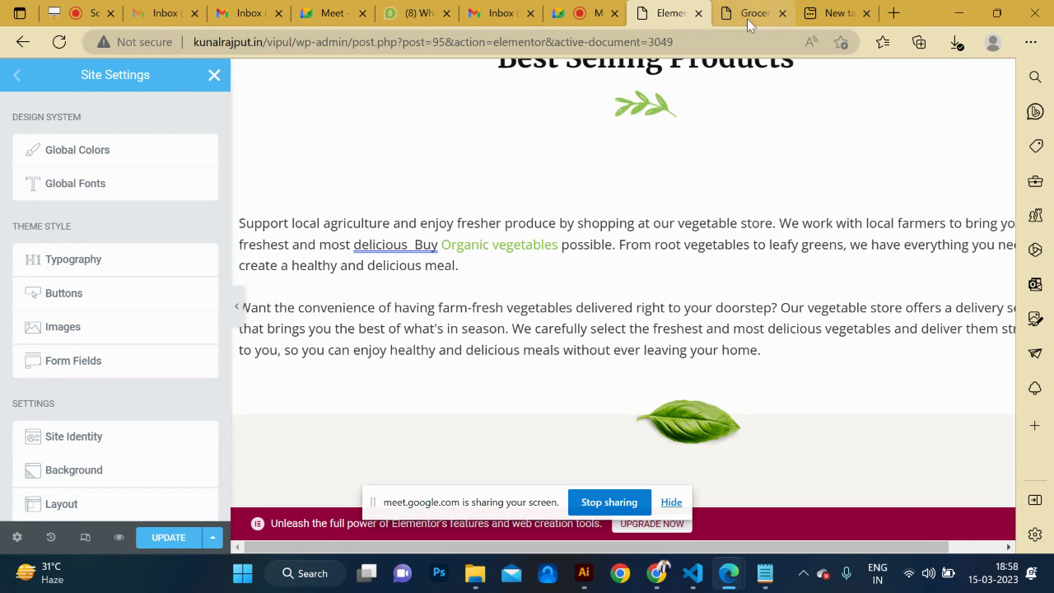
In a new tab, search Google for 'vegetable', accepting the corrected spelling of 'vegitable'.
click(895, 13)
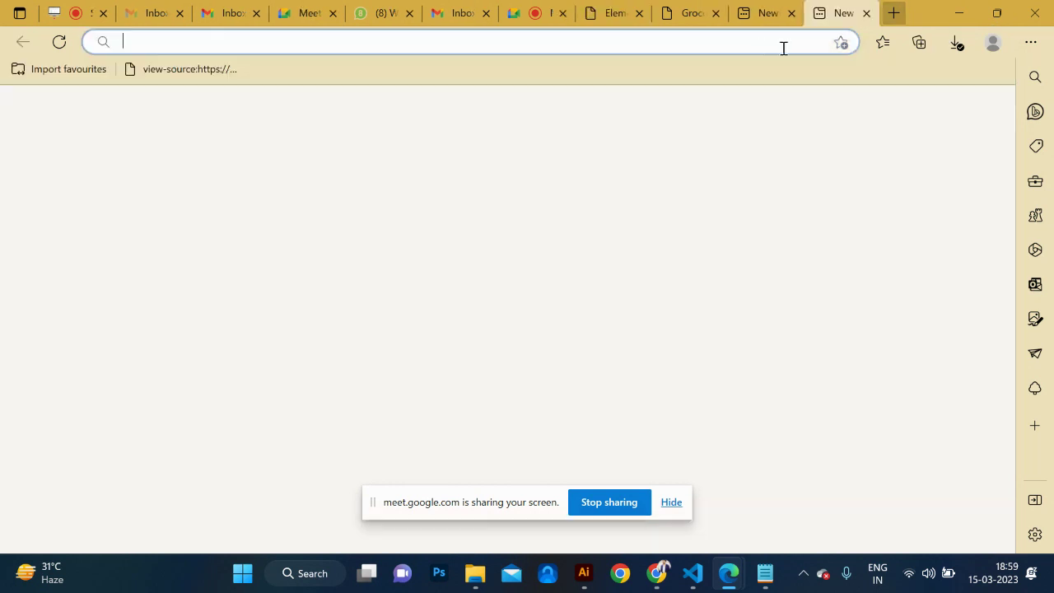
click(745, 41)
text(goog)
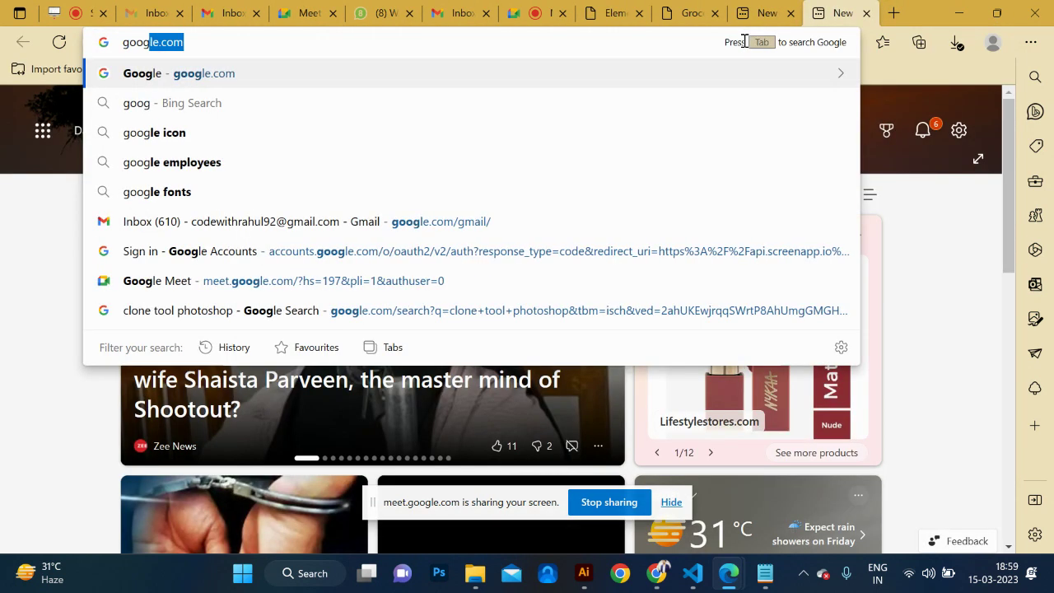
key(Return)
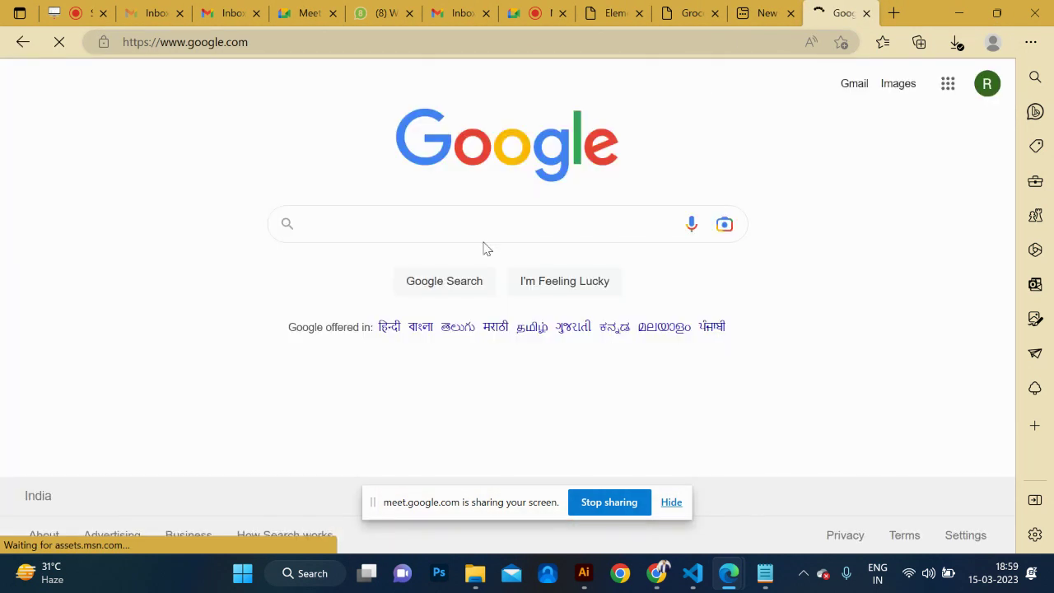
text(vegi)
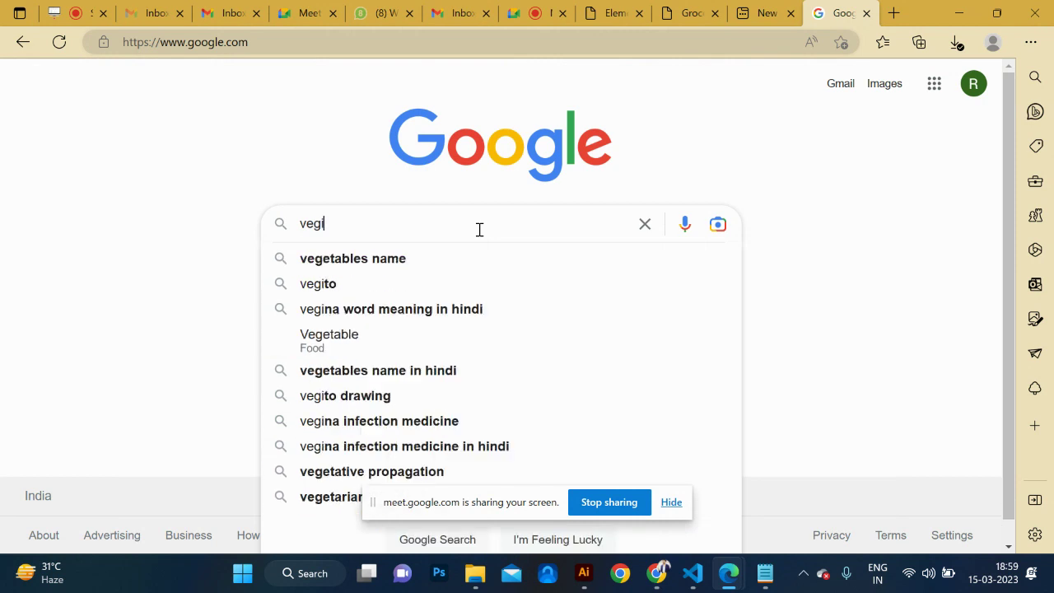
text(table)
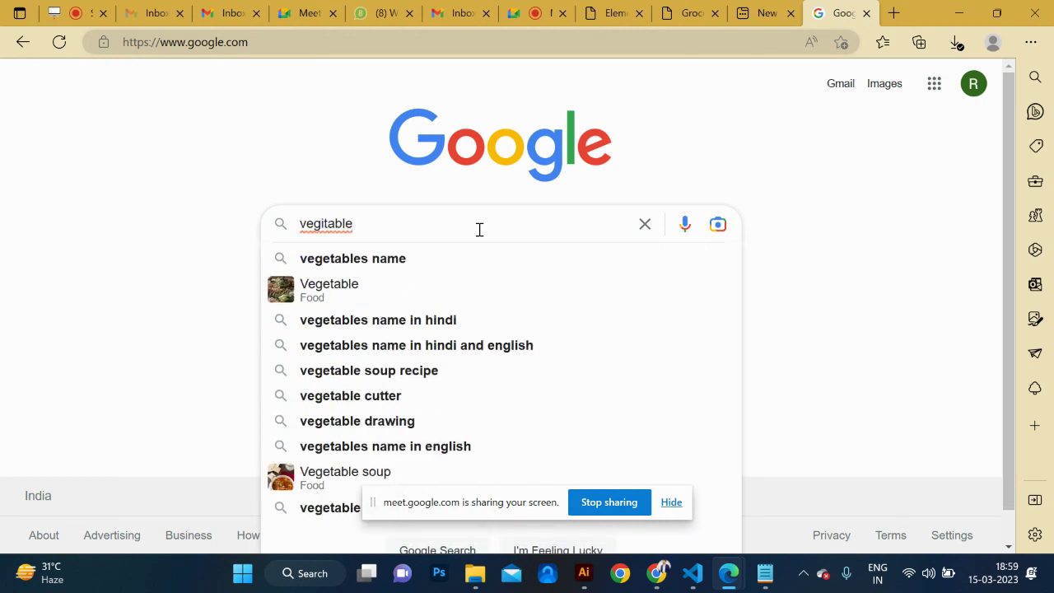
key(Down)
key(Down)
key(Return)
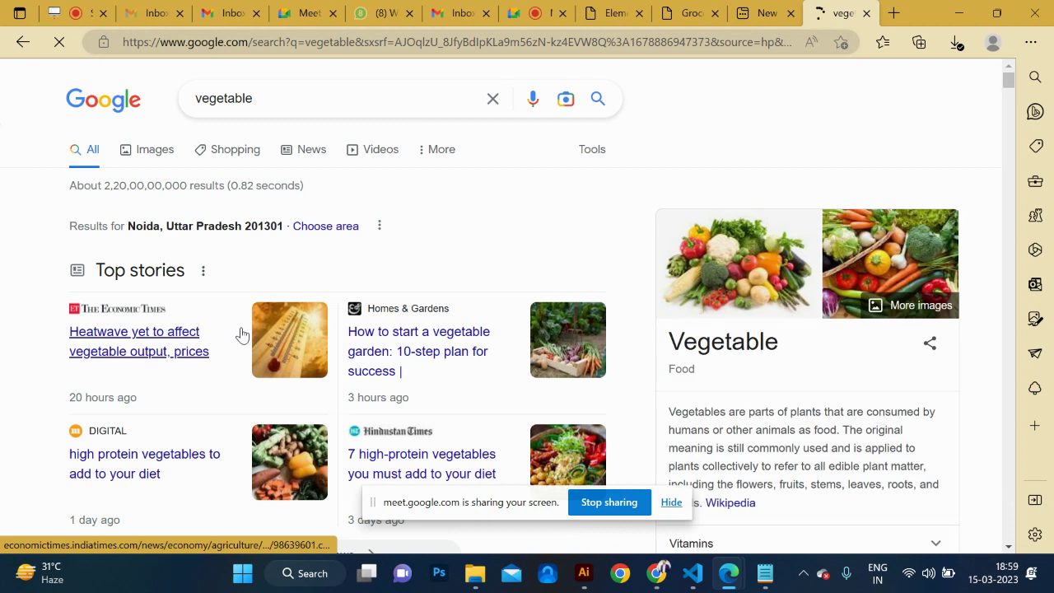
Open the Wikipedia Vegetable article from the results, select its address, and switch tabs.
scroll(675, 363, down, 2)
scroll(750, 382, down, 1)
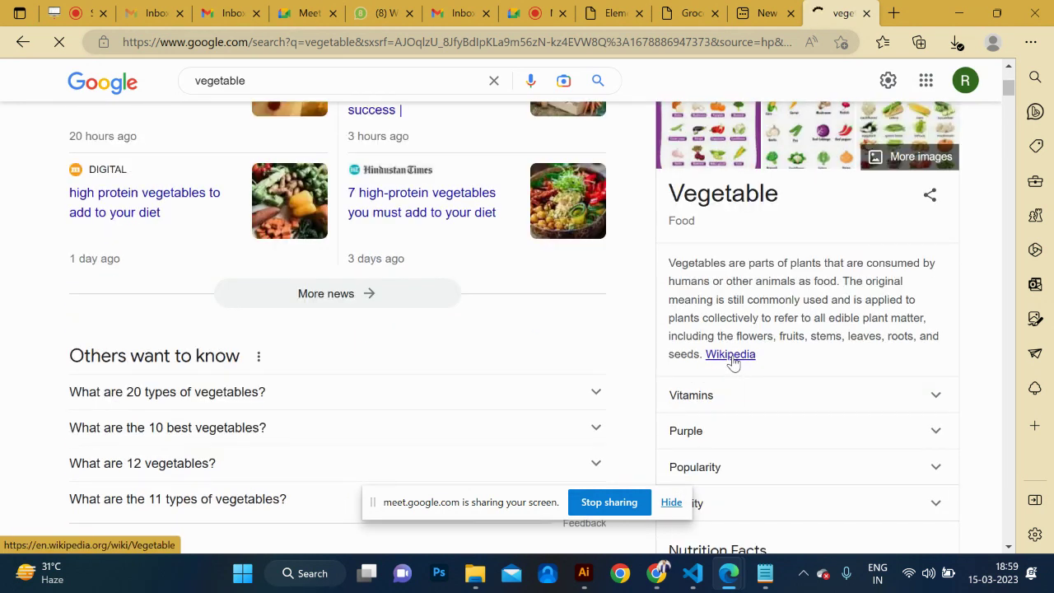
click(732, 356)
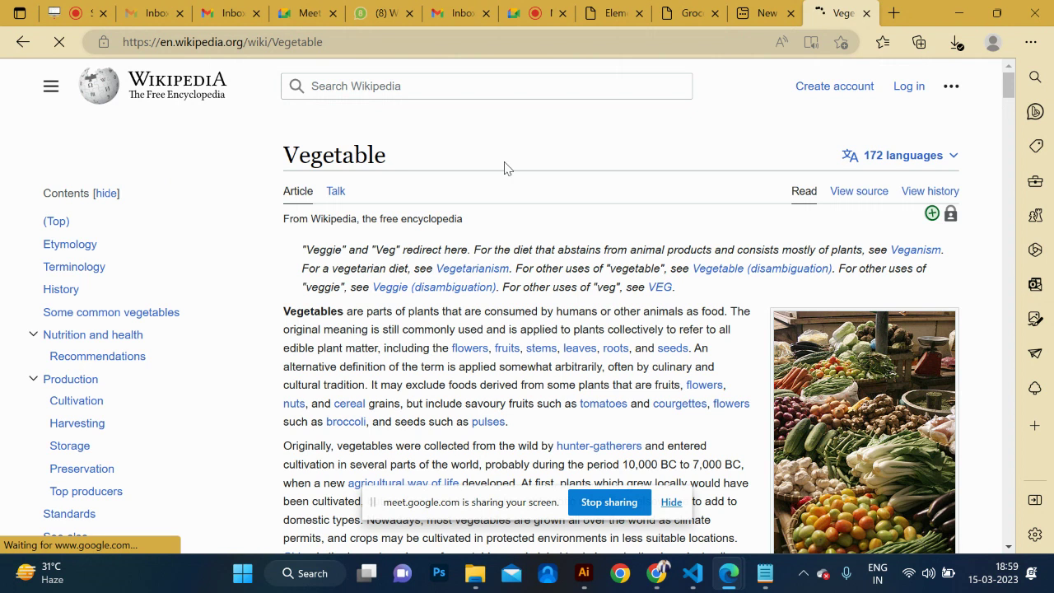
click(423, 51)
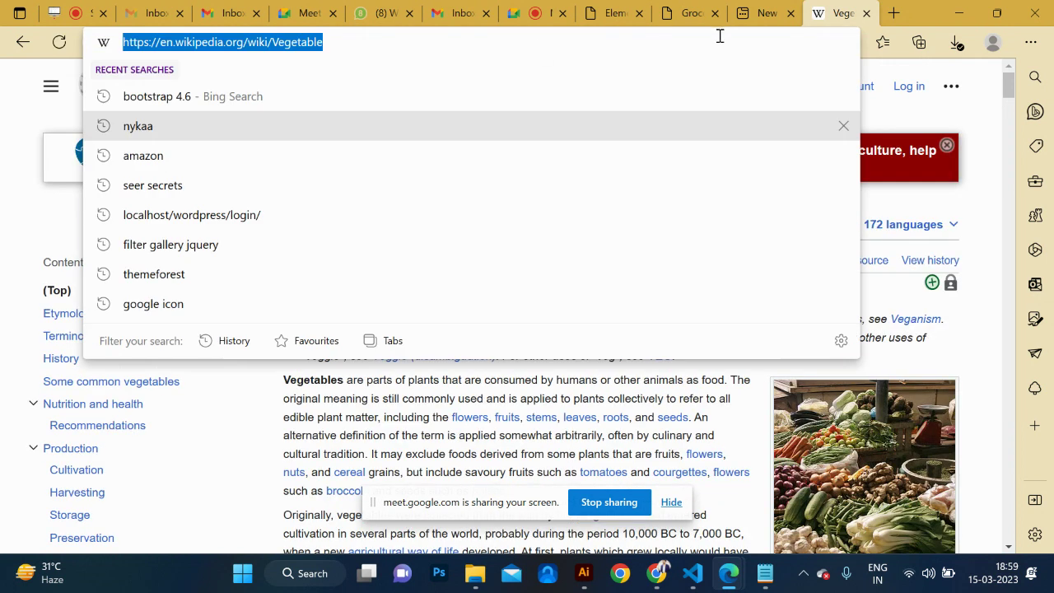
click(760, 14)
Back in the Elementor editor, review the Home page, close Site Settings, and save the changes.
click(680, 13)
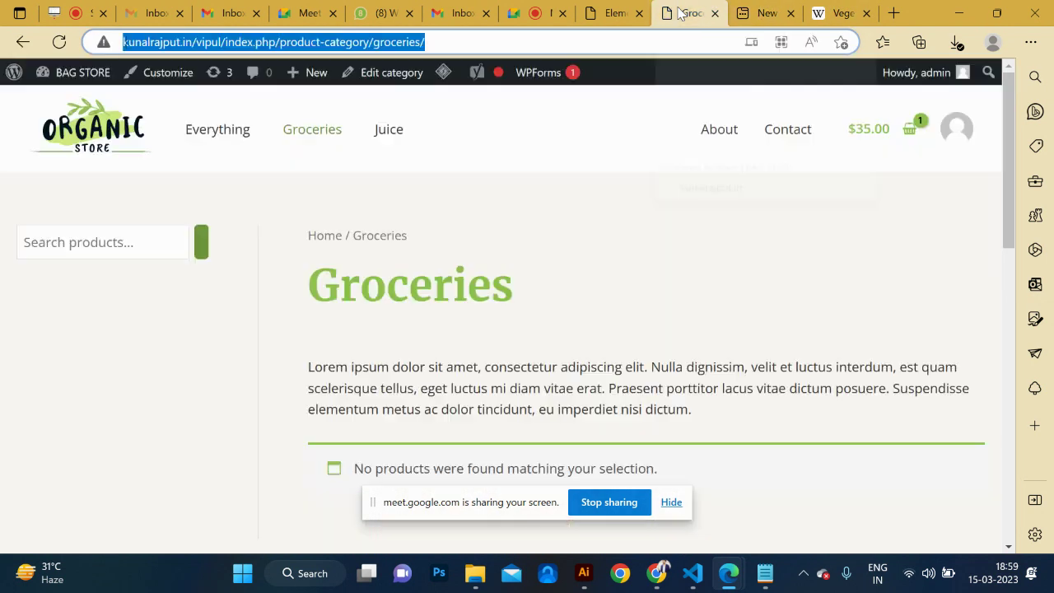
click(614, 14)
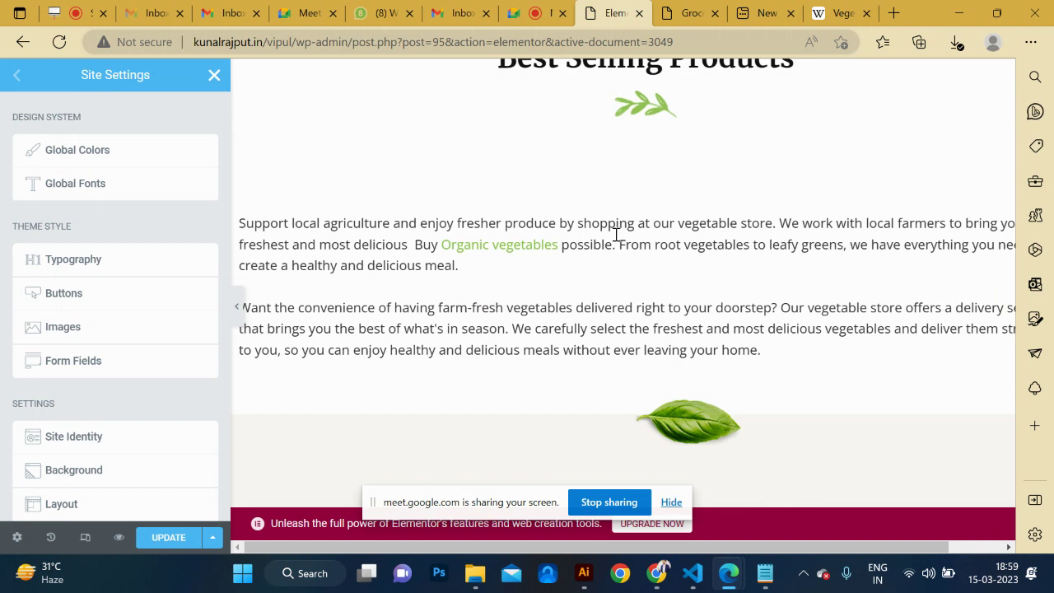
scroll(461, 302, up, 10)
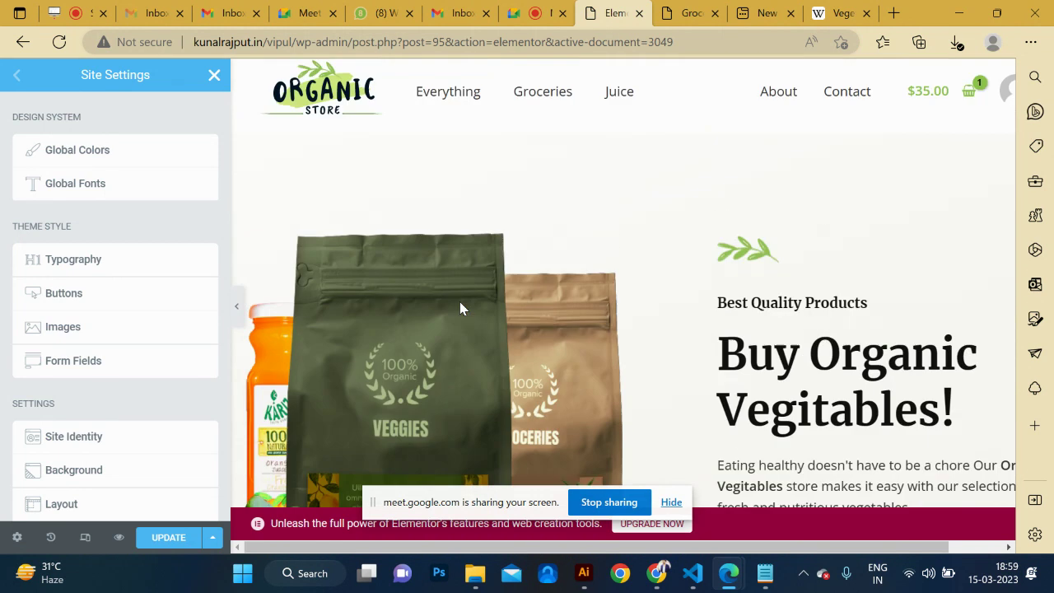
scroll(560, 283, down, 10)
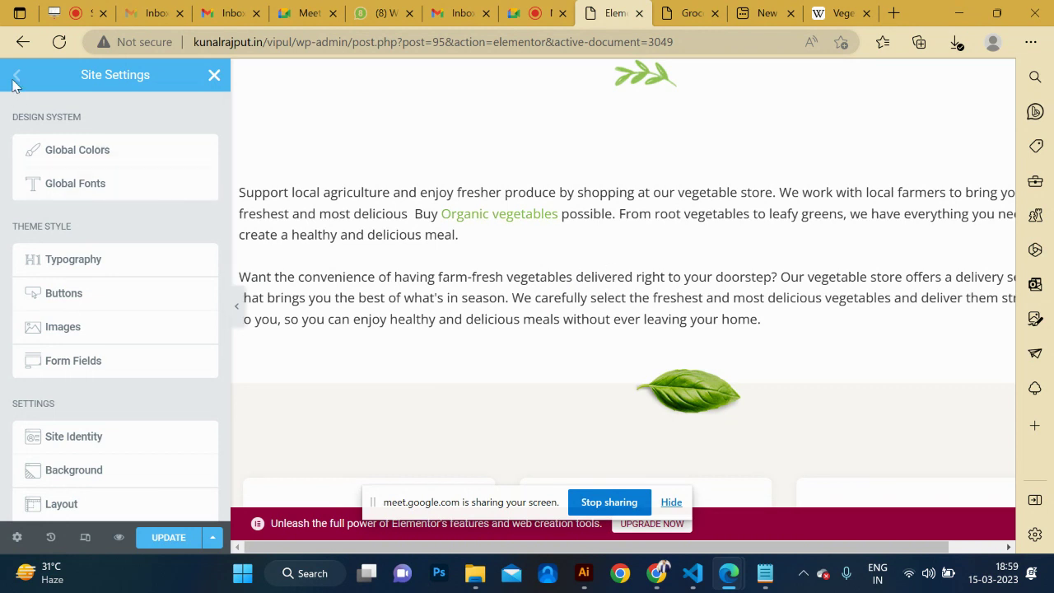
scroll(72, 175, down, 3)
scroll(59, 277, up, 3)
click(213, 75)
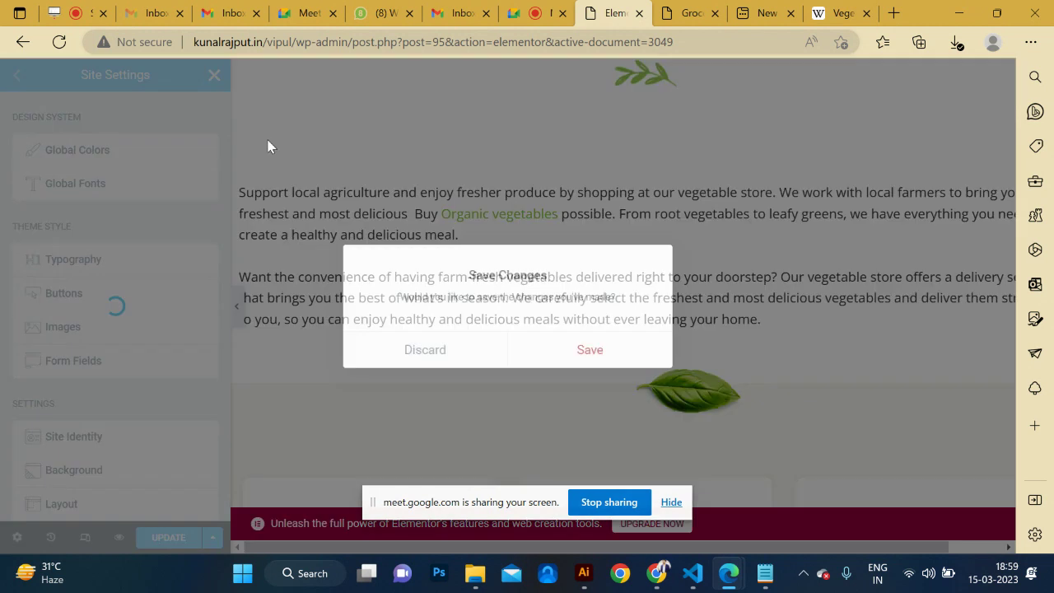
click(592, 350)
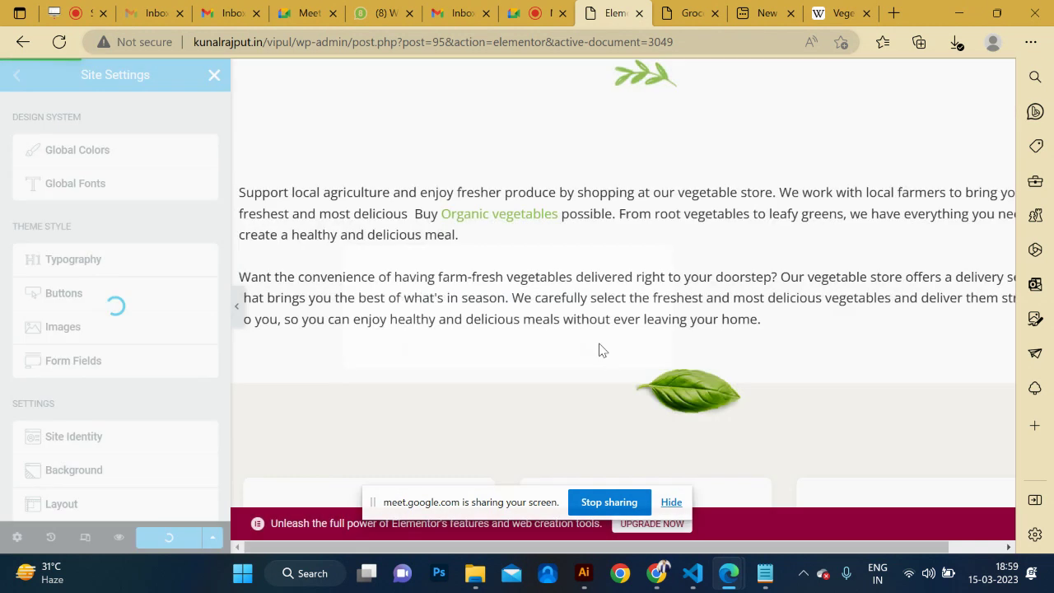
scroll(629, 249, down, 2)
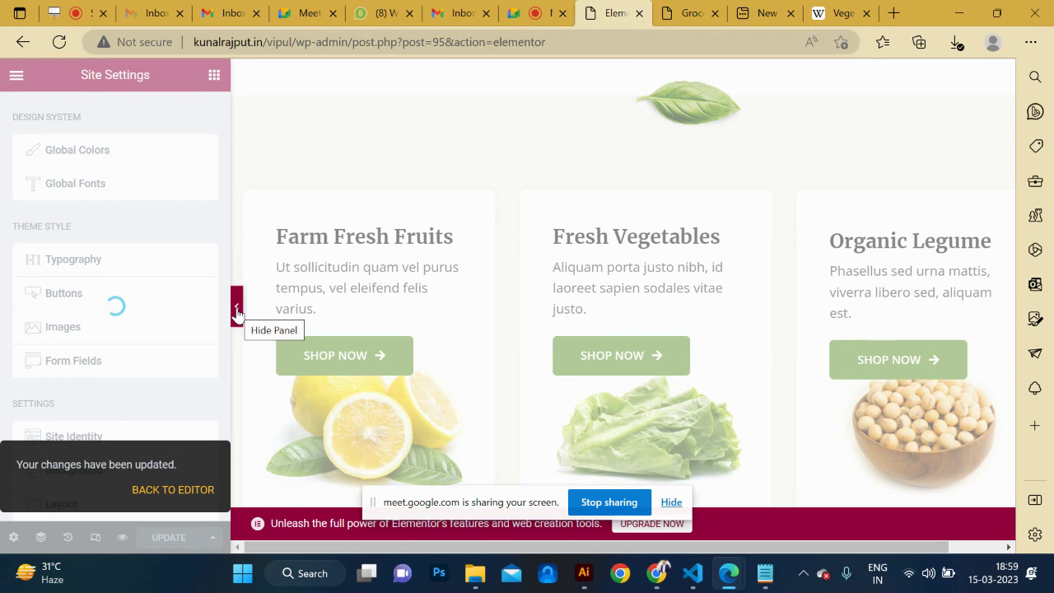
From the Groceries page, go to the store home page via the logo and open it in Elementor.
click(694, 11)
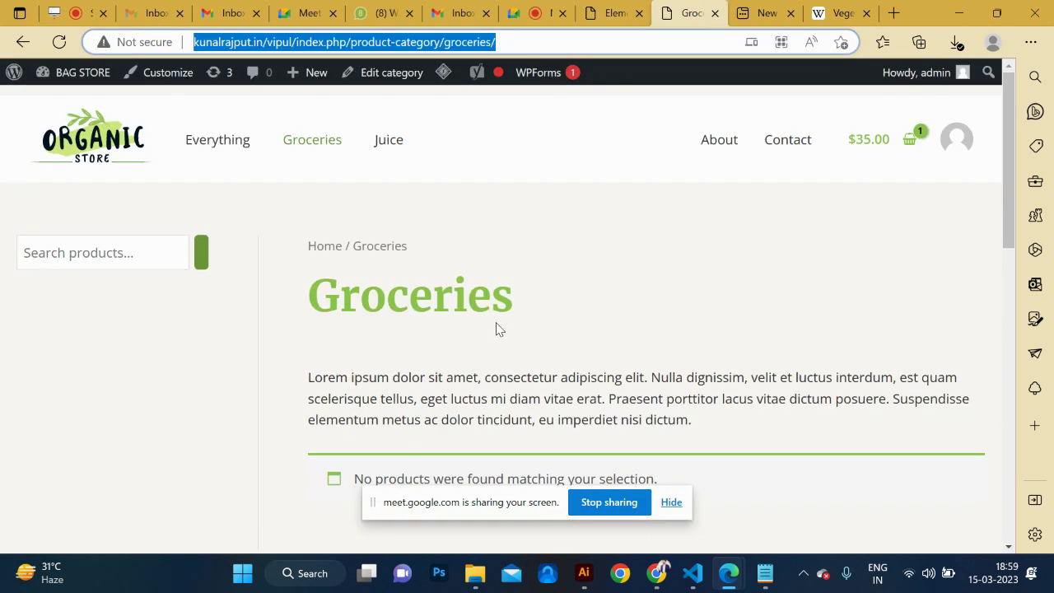
click(134, 136)
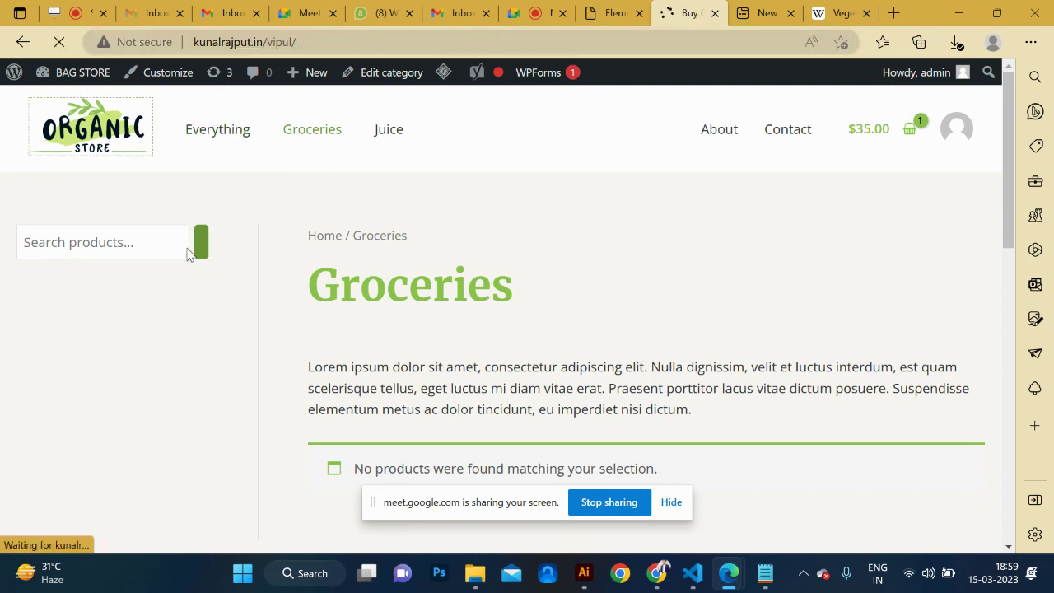
scroll(319, 274, down, 12)
scroll(320, 274, up, 6)
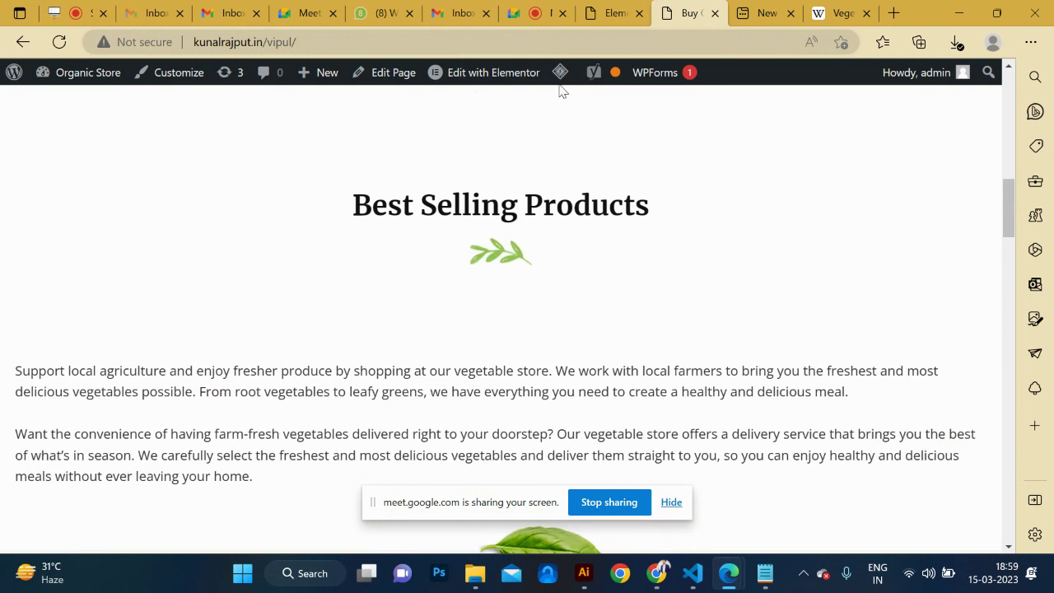
click(485, 75)
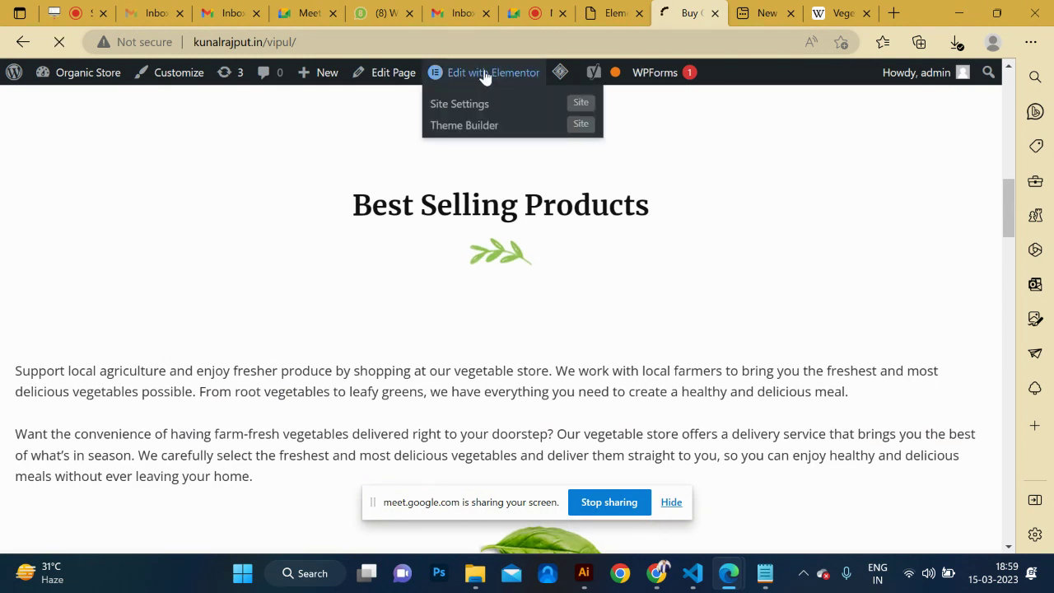
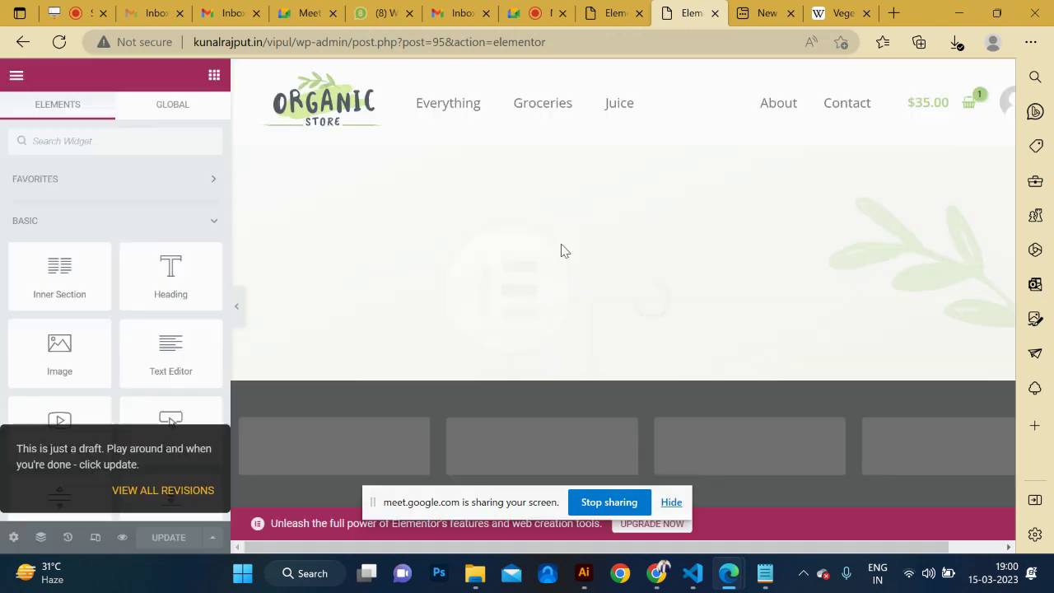
Select the 'Organic Vegitables' phrase in the homepage hero paragraph.
scroll(555, 314, down, 15)
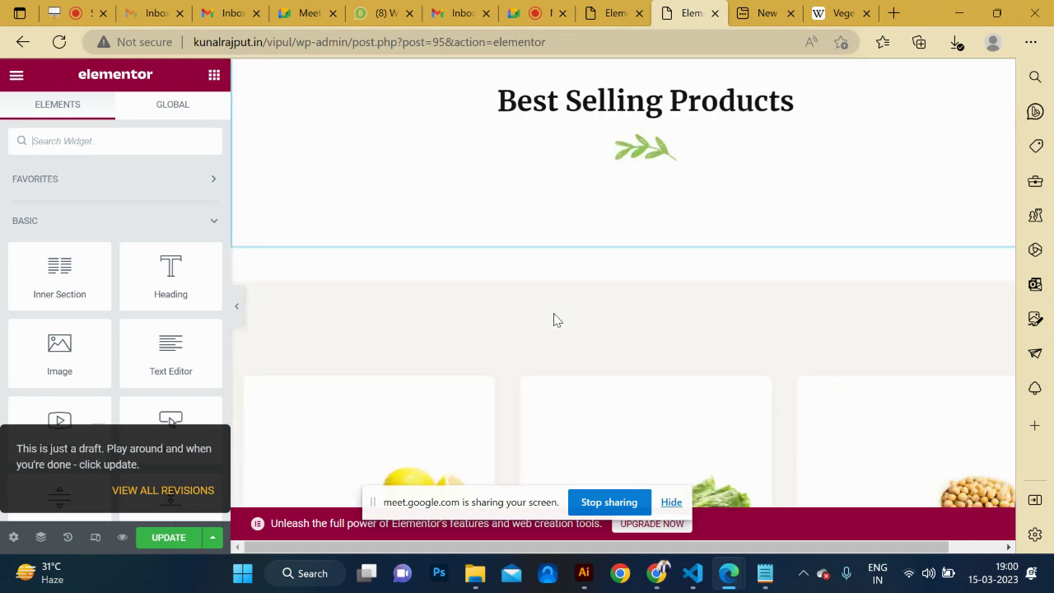
scroll(536, 230, up, 15)
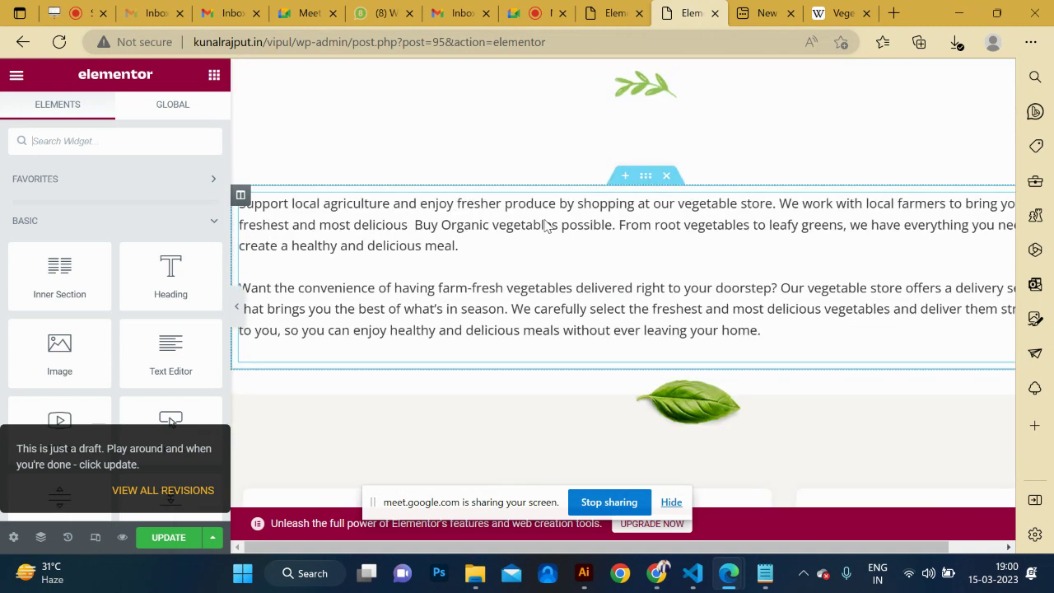
scroll(442, 329, down, 5)
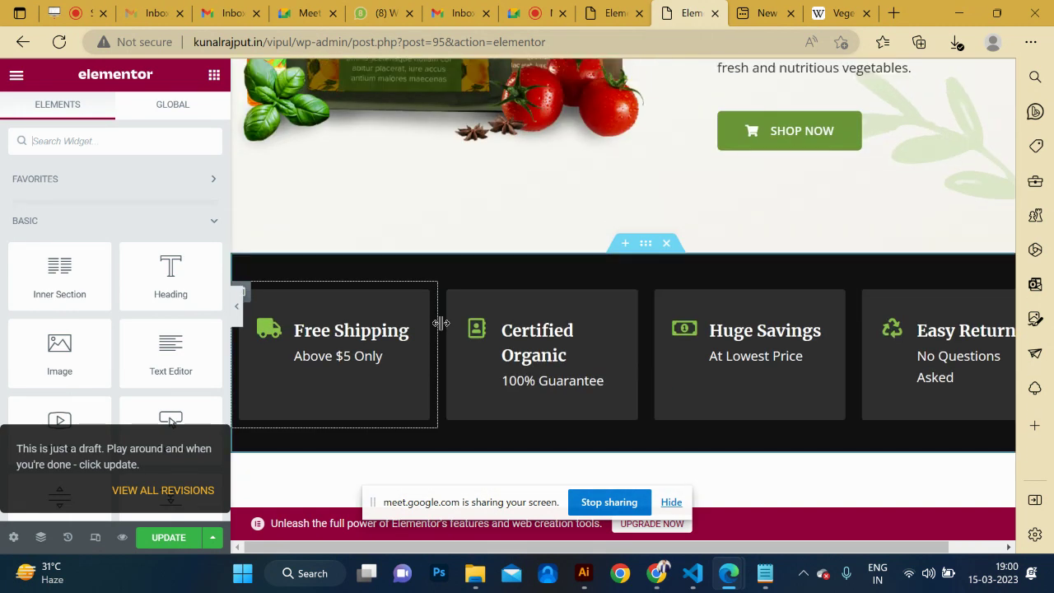
scroll(441, 330, up, 3)
scroll(442, 330, down, 1)
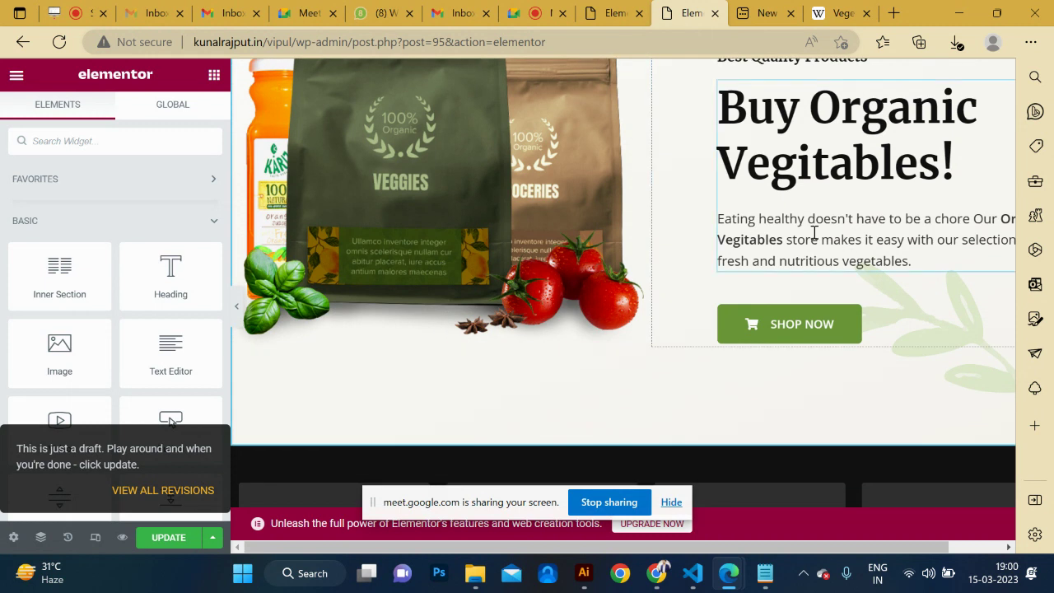
click(779, 239)
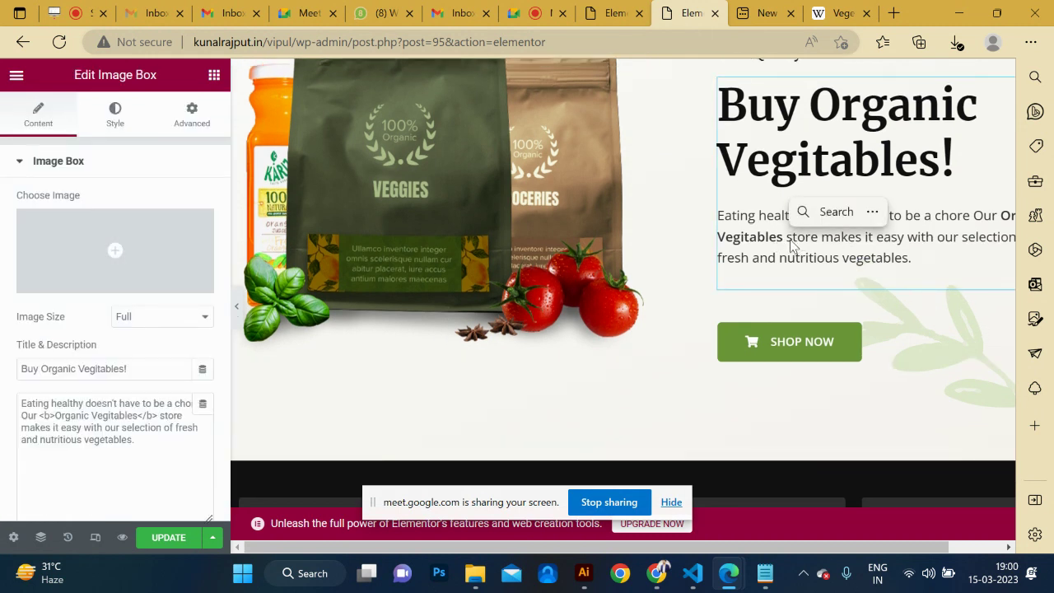
click(784, 237)
click(998, 216)
drag(1002, 216, 784, 237)
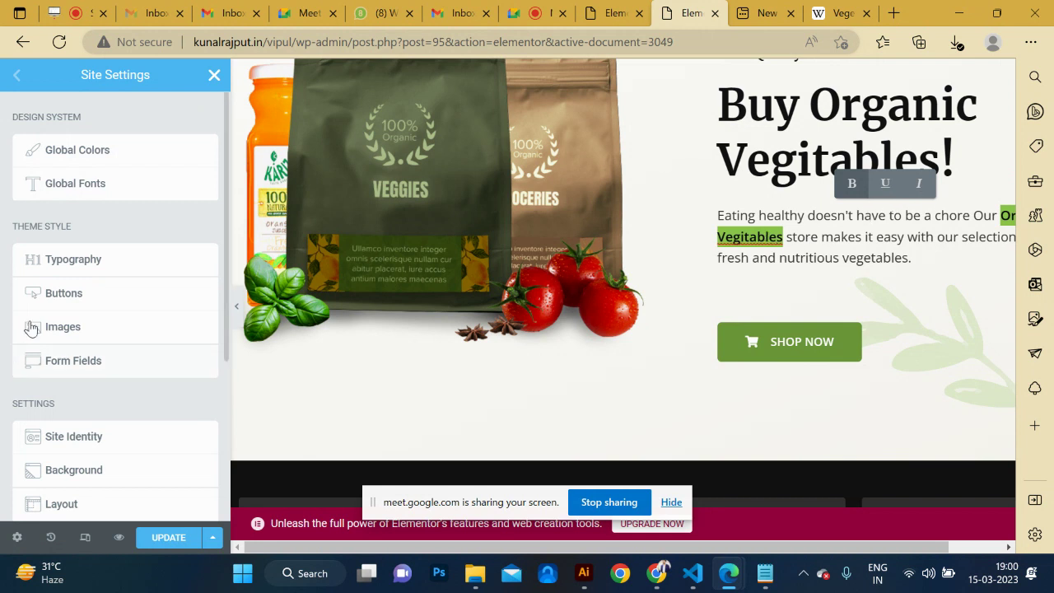
Reselect the hero phrase, select 'vegetables' in the body text, and close the site settings panel.
scroll(91, 219, down, 3)
scroll(90, 218, up, 3)
click(870, 257)
drag(785, 237, 993, 215)
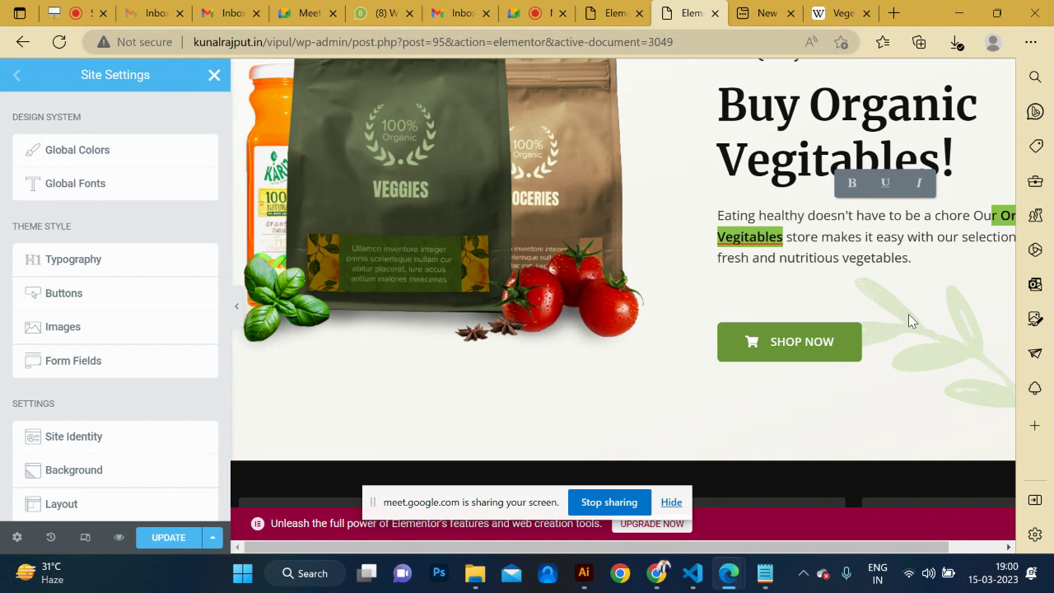
scroll(906, 318, down, 4)
scroll(910, 321, down, 4)
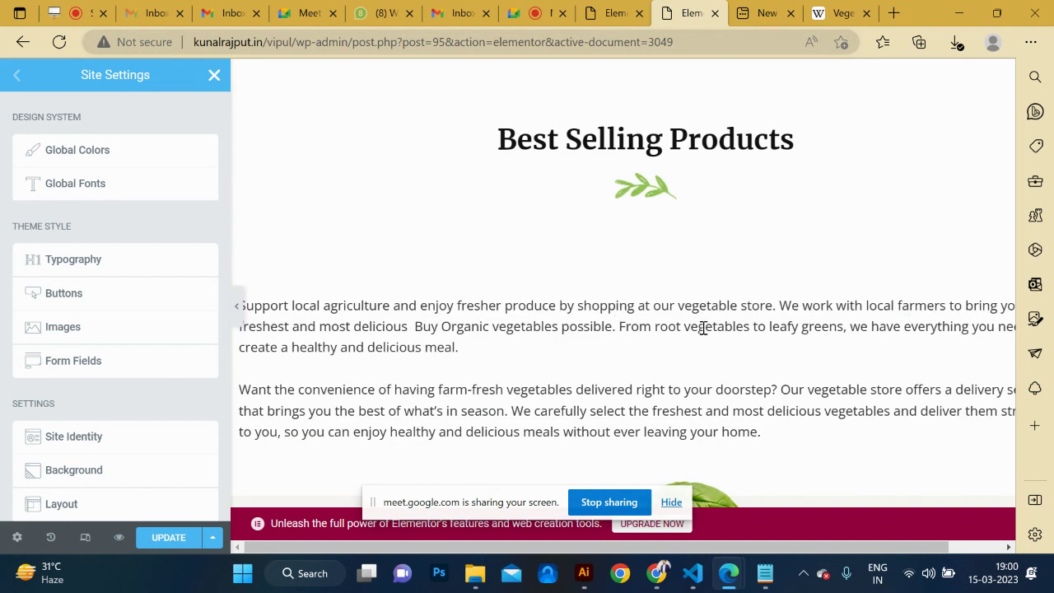
double_click(701, 328)
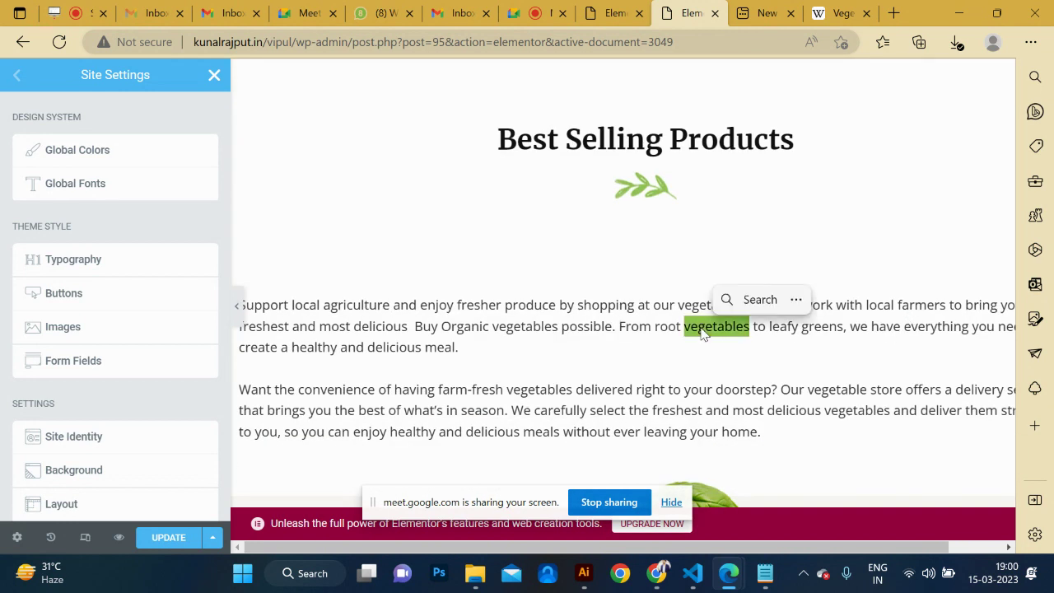
click(215, 77)
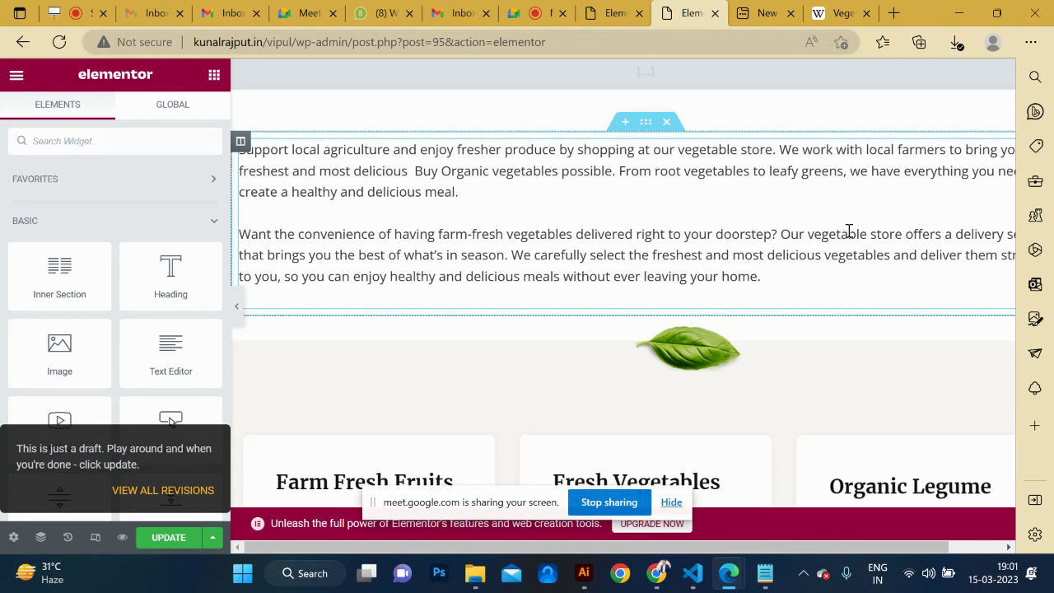
Link 'vegetable store' in the second paragraph to the pasted Wikipedia Vegetable URL and update the page.
click(849, 232)
double_click(834, 233)
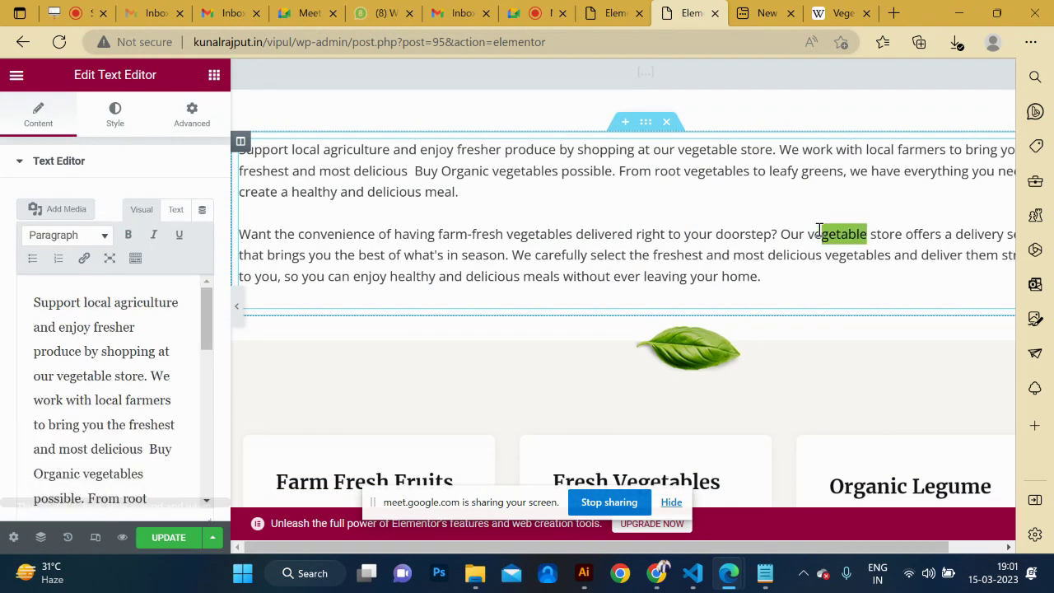
drag(808, 234, 892, 235)
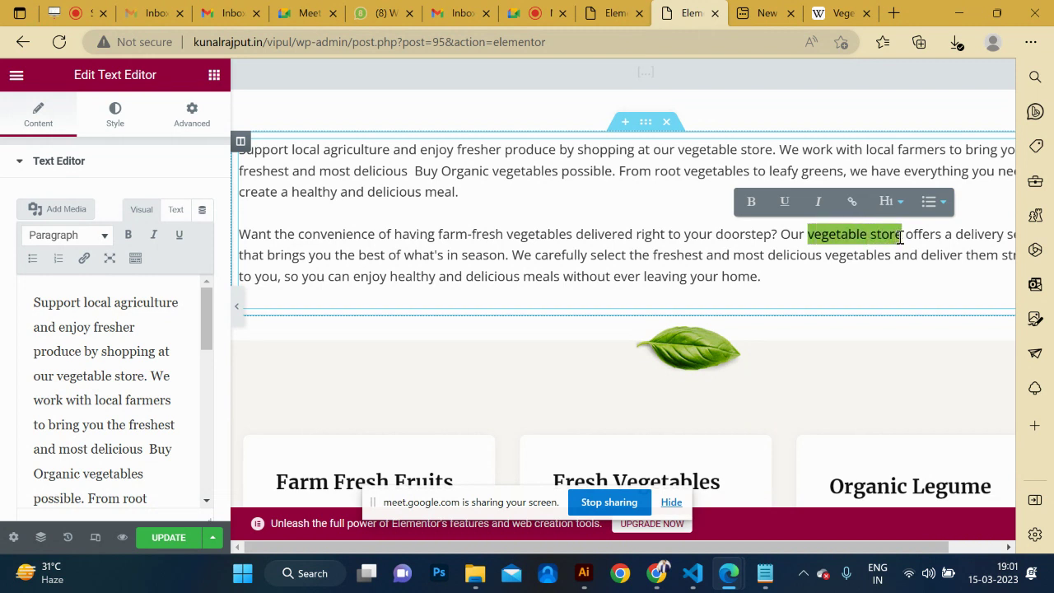
click(862, 203)
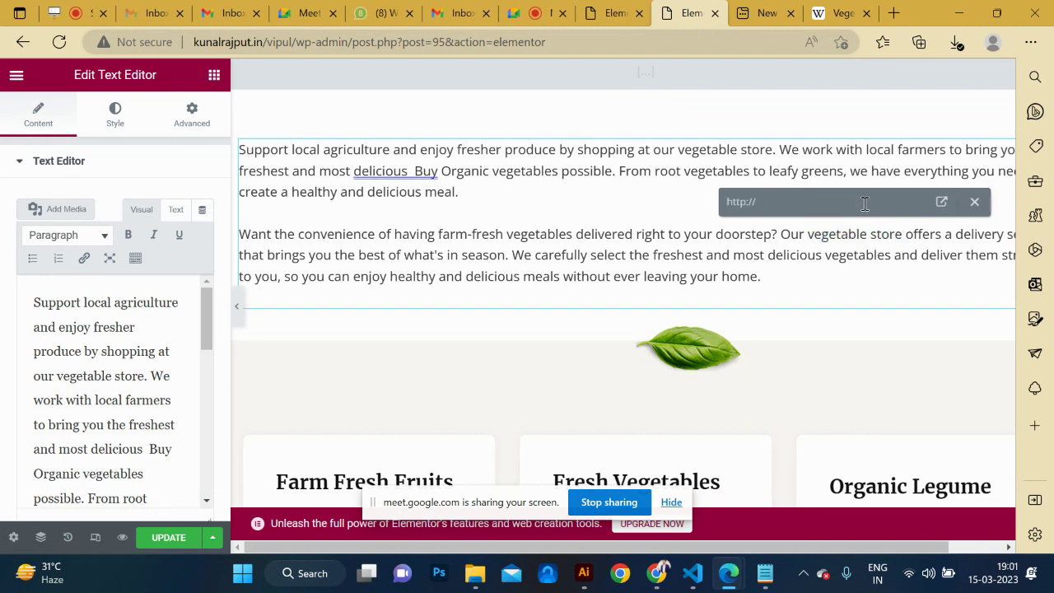
text(https://en.wikipedia.org/wiki/Vegetable)
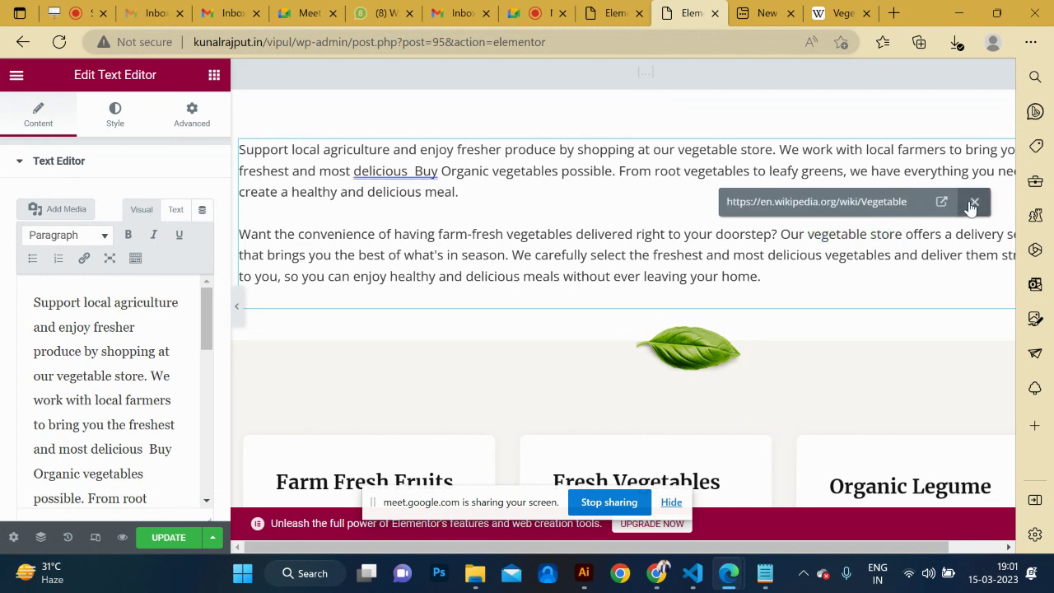
click(942, 205)
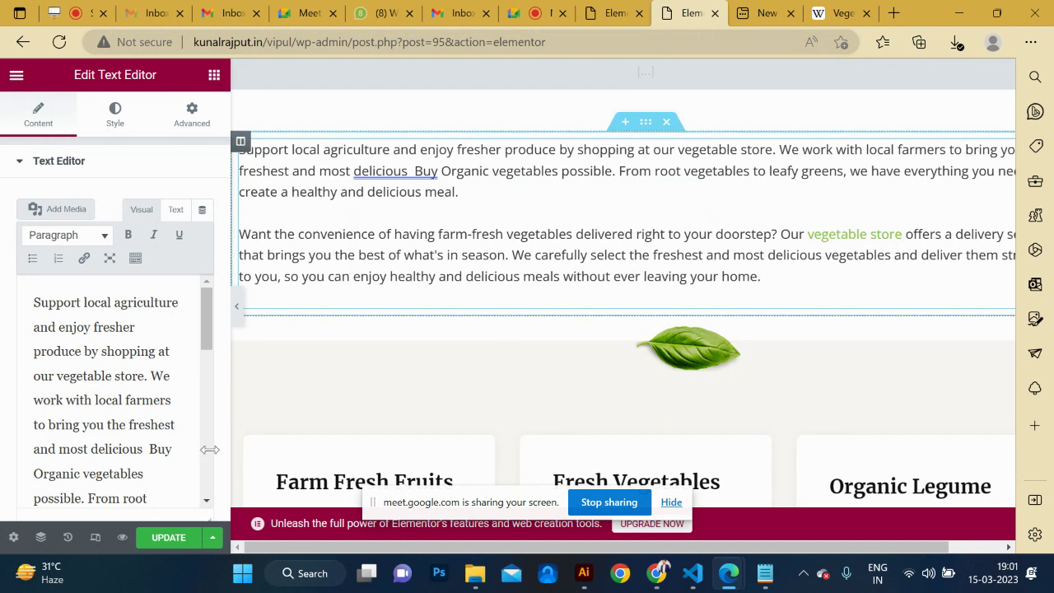
click(152, 540)
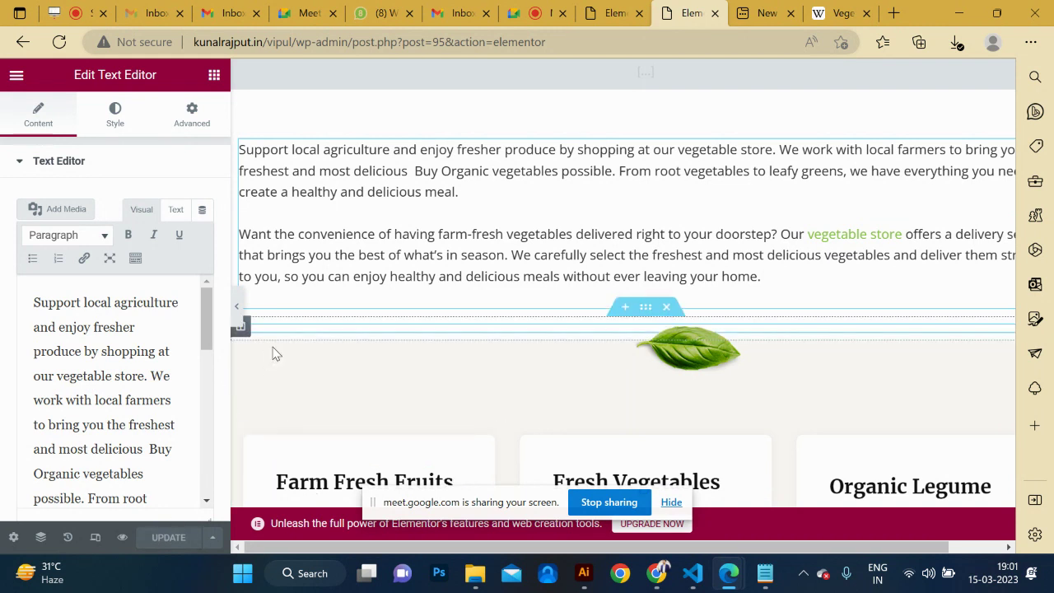
Open the live homepage with View Page in a new browser tab.
click(16, 76)
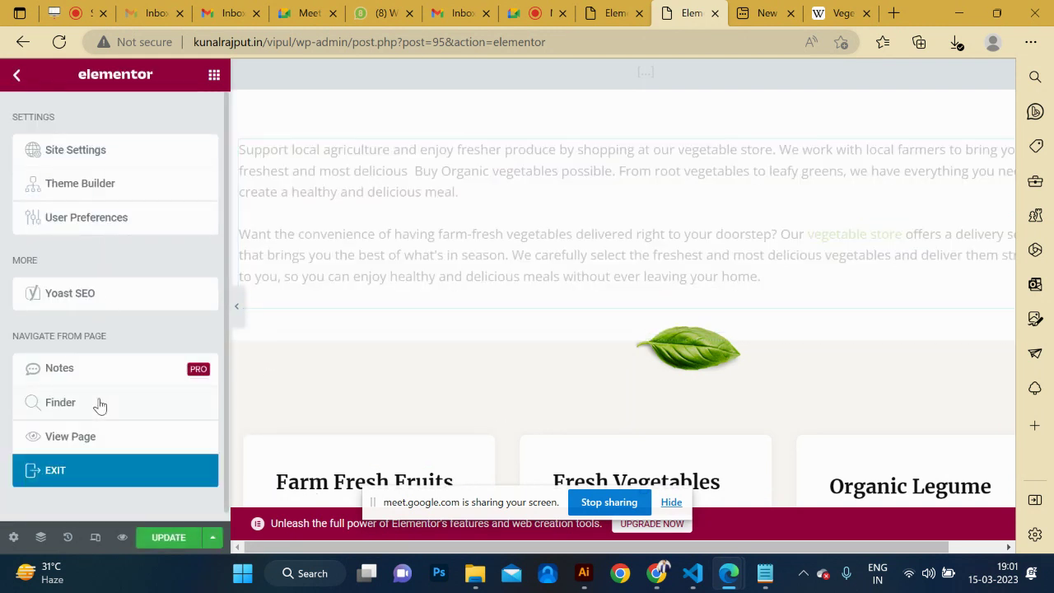
click(85, 444)
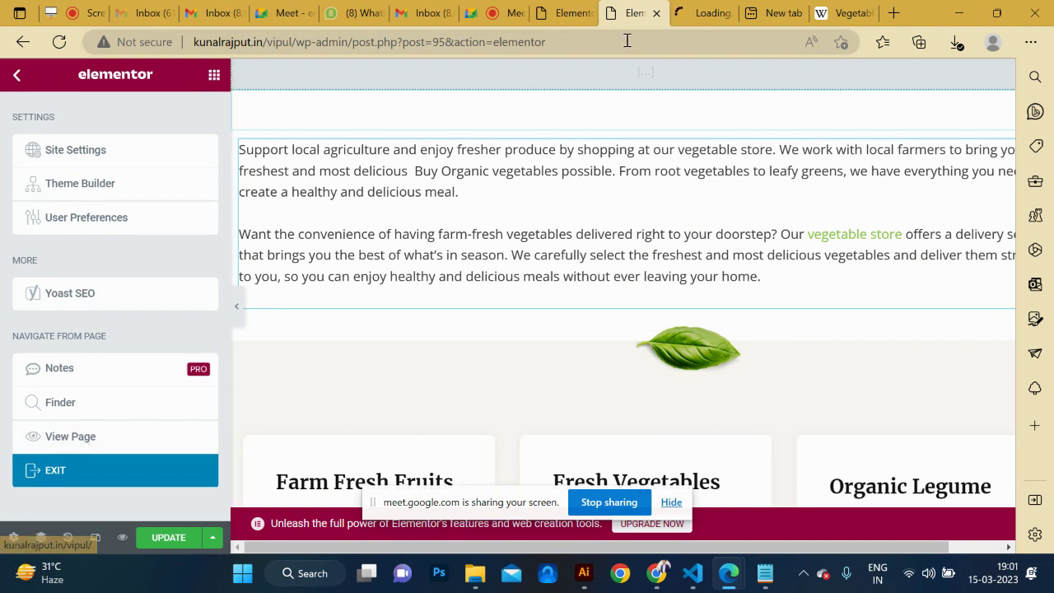
click(691, 14)
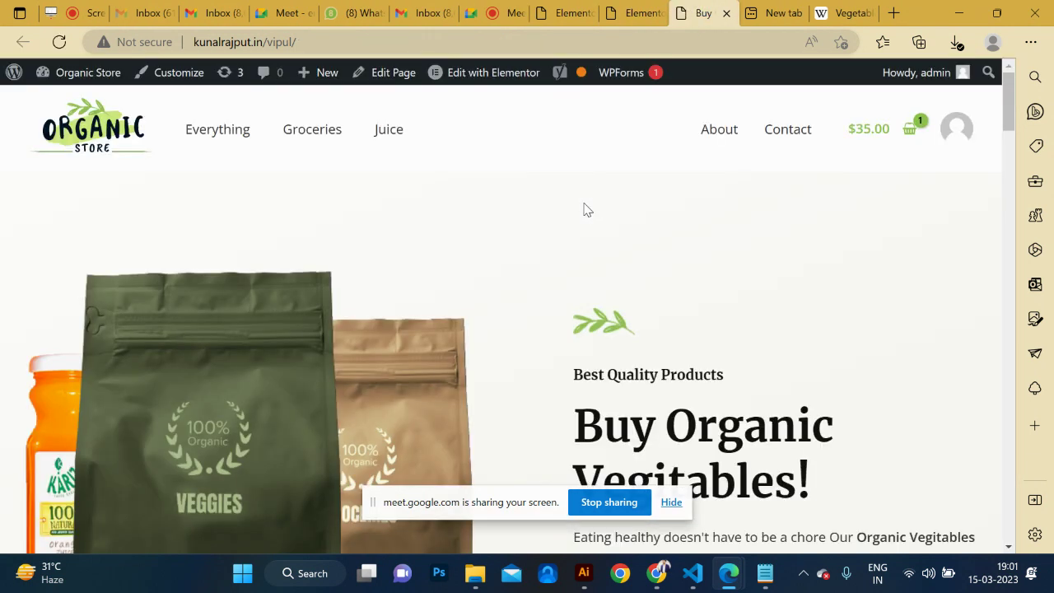
Try Edit with Elementor from the live page, scroll it, then go back to the live homepage.
mouse_move(566, 82)
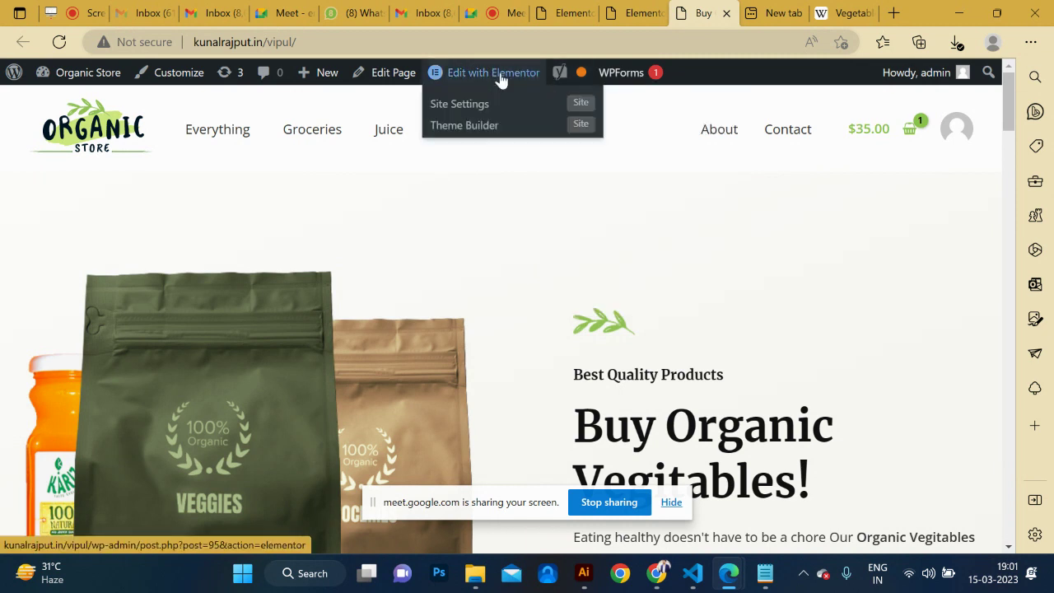
click(500, 79)
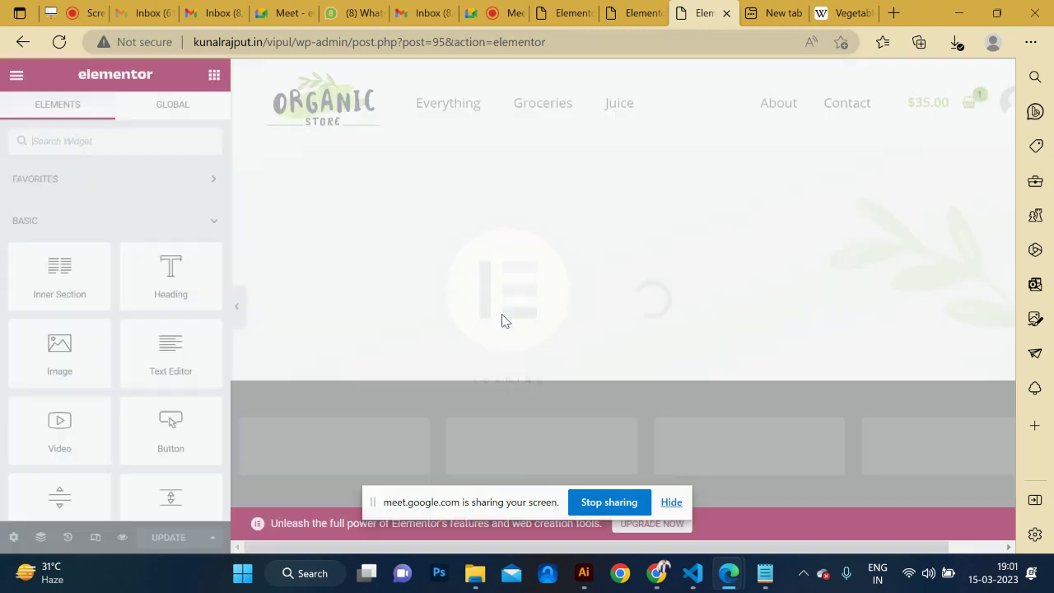
scroll(500, 357, down, 2)
scroll(500, 357, down, 15)
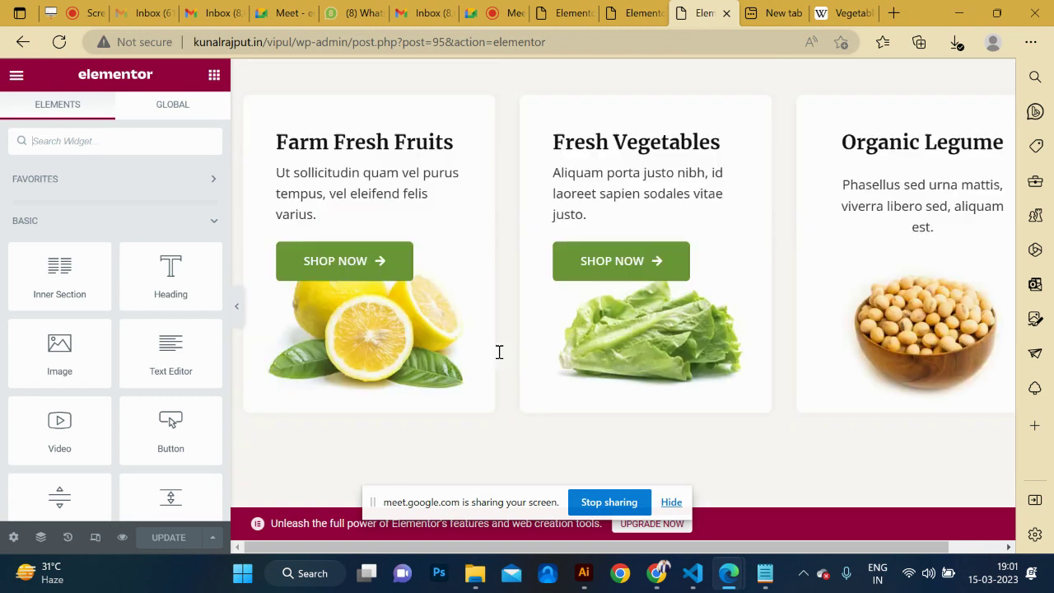
scroll(499, 352, down, 5)
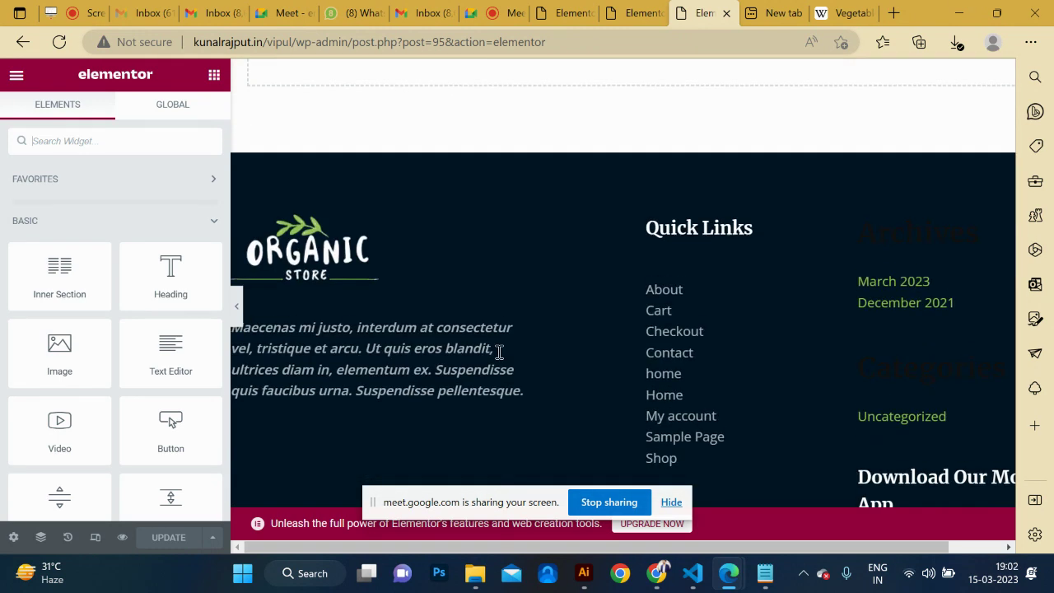
scroll(499, 351, up, 20)
scroll(499, 359, down, 1)
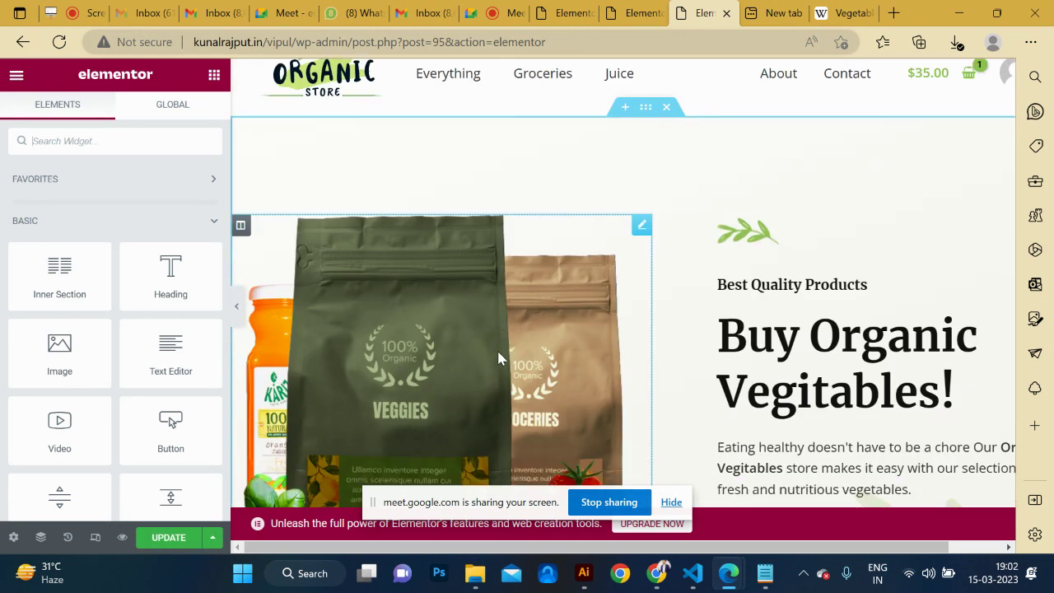
click(24, 44)
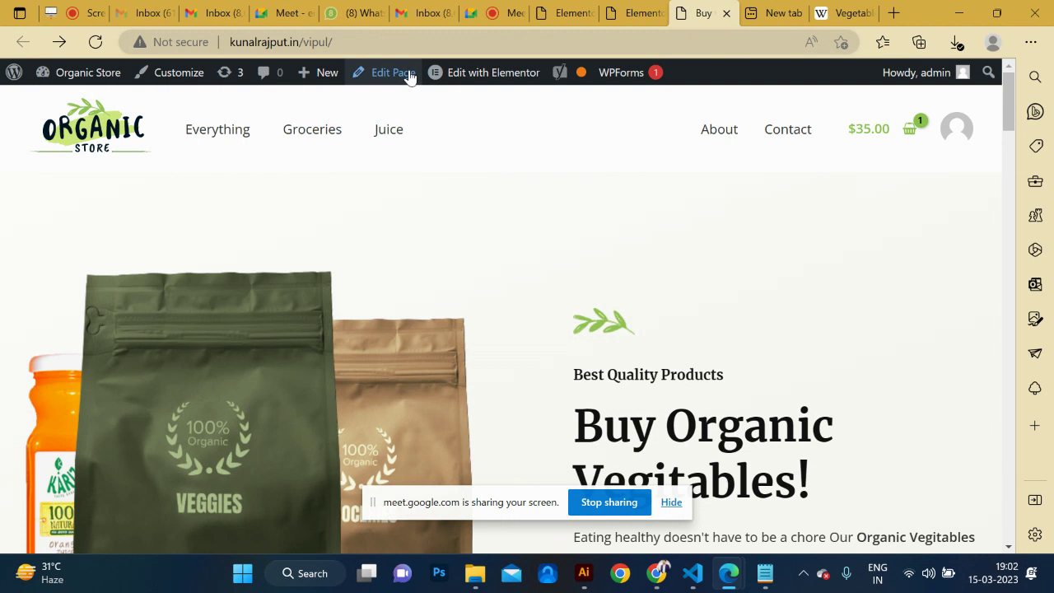
Open the homepage in the standard WordPress editor and expand the Yoast SEO analysis.
click(399, 73)
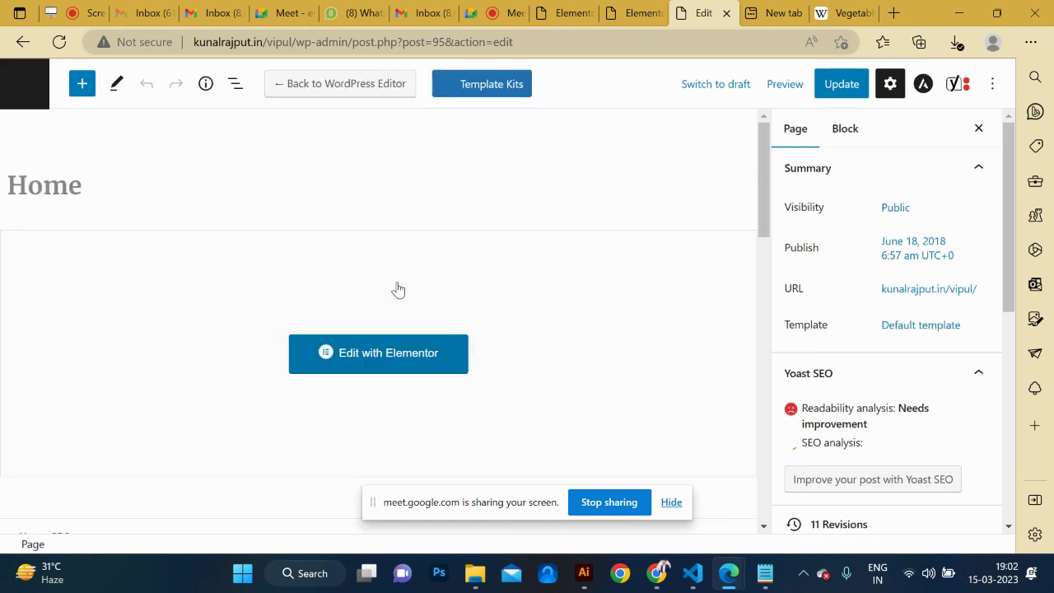
scroll(398, 289, down, 6)
scroll(397, 288, down, 3)
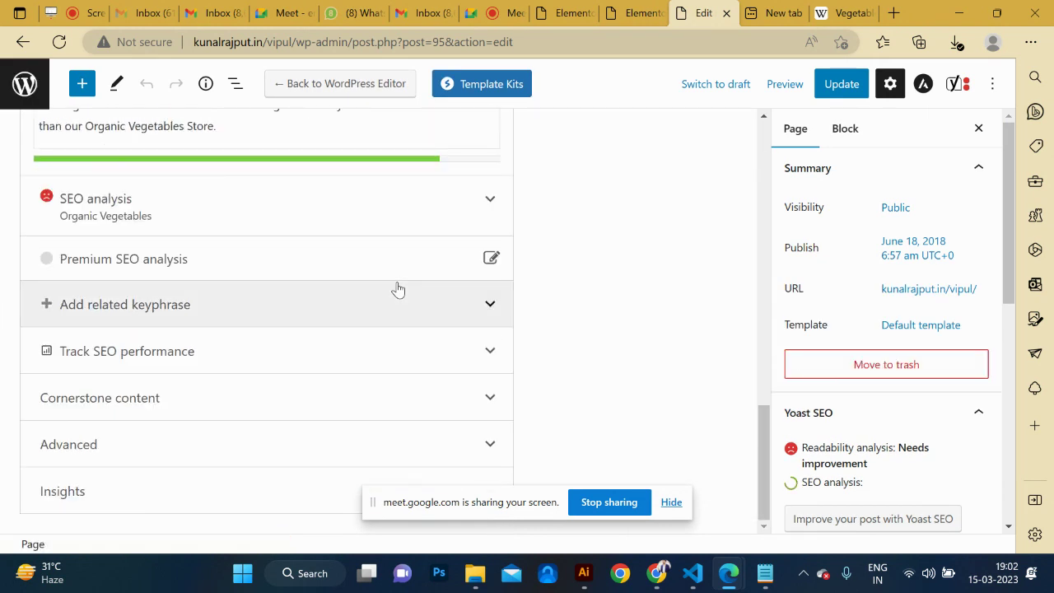
click(490, 200)
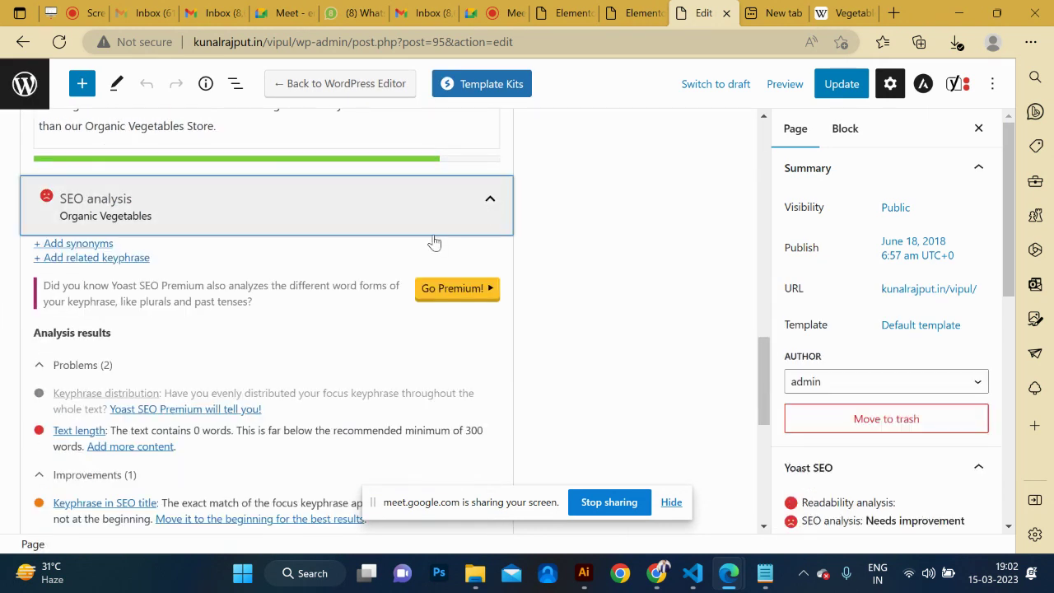
Review the Google preview and SEO fields for keyphrase 'Organic Vegetables', then collapse the analysis.
scroll(343, 335, down, 2)
scroll(343, 335, down, 2)
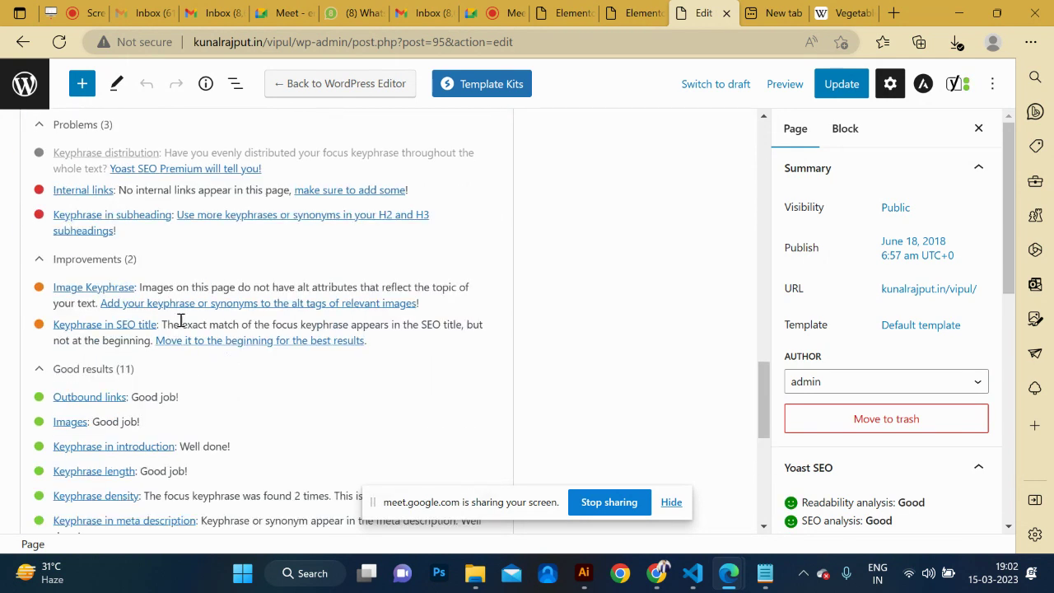
scroll(174, 284, up, 1)
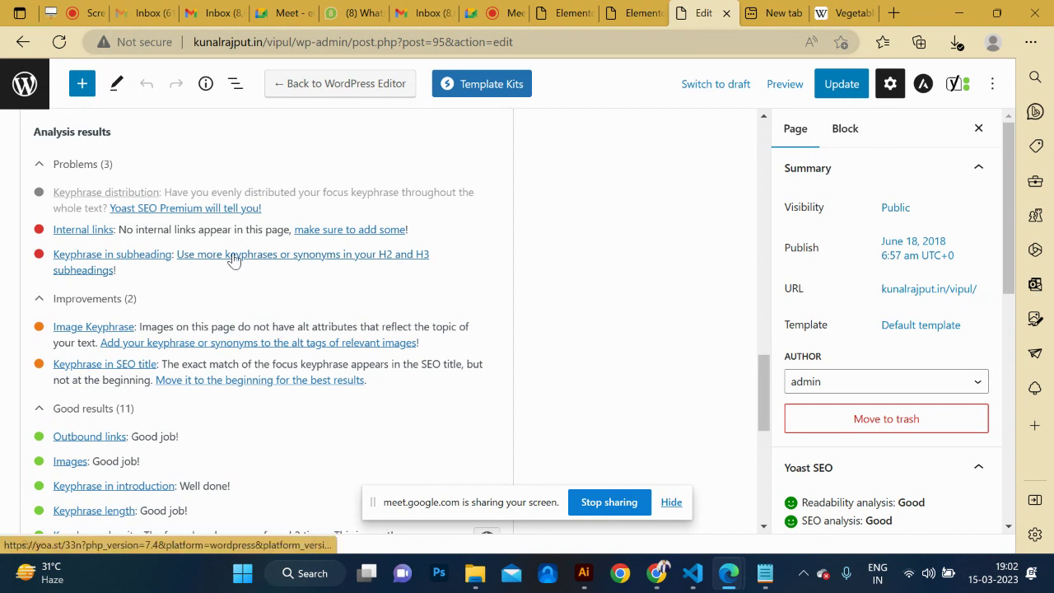
scroll(234, 261, up, 10)
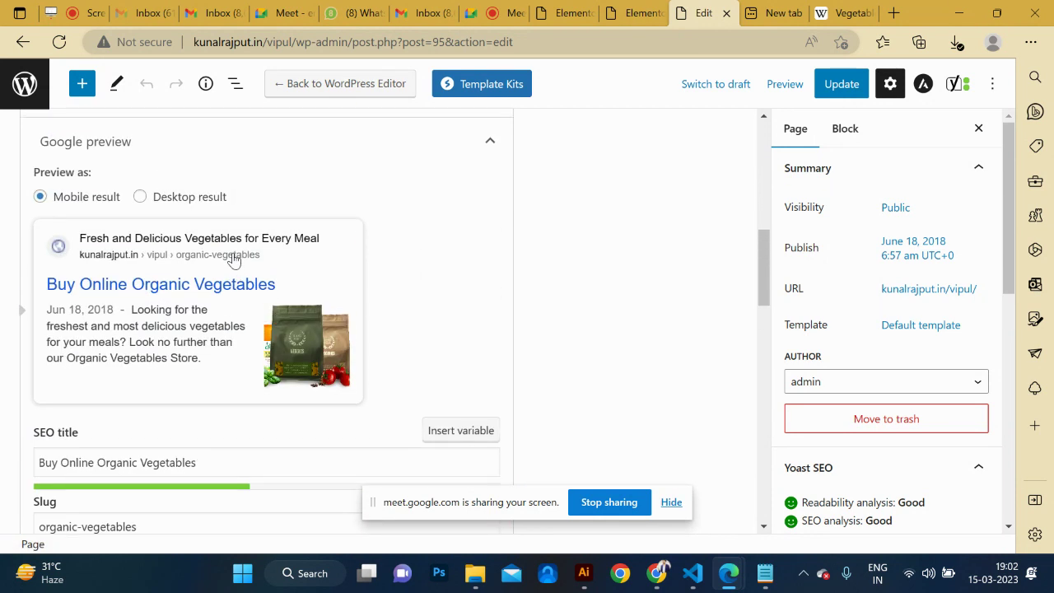
scroll(234, 261, down, 8)
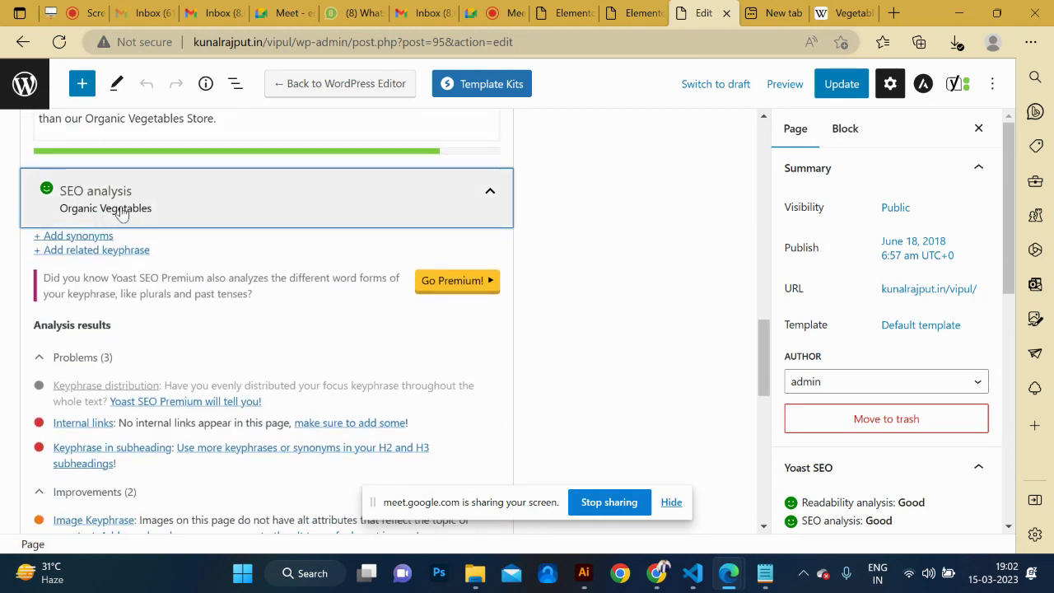
click(491, 199)
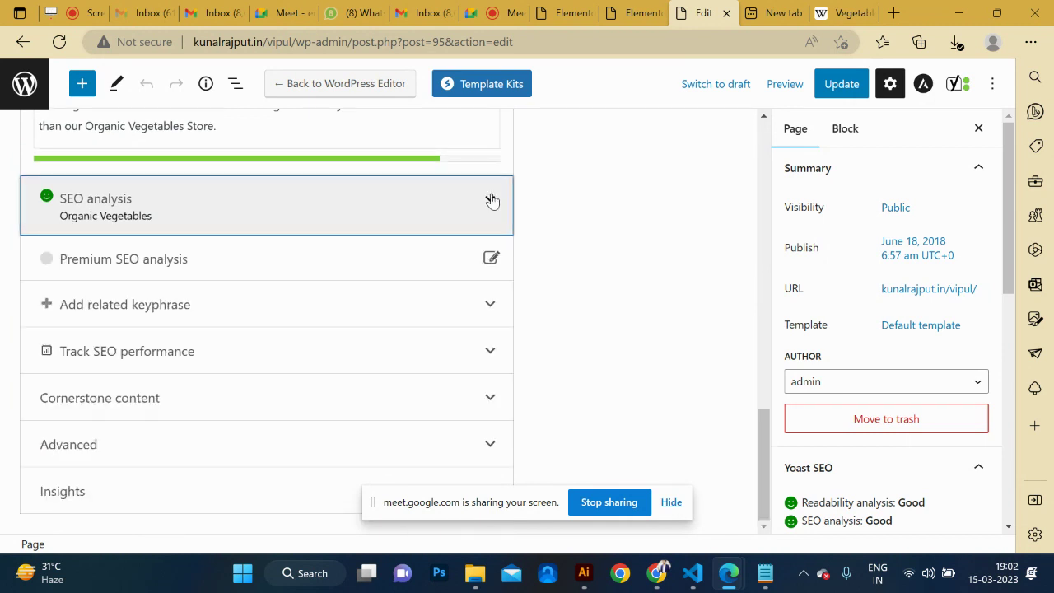
scroll(303, 217, up, 3)
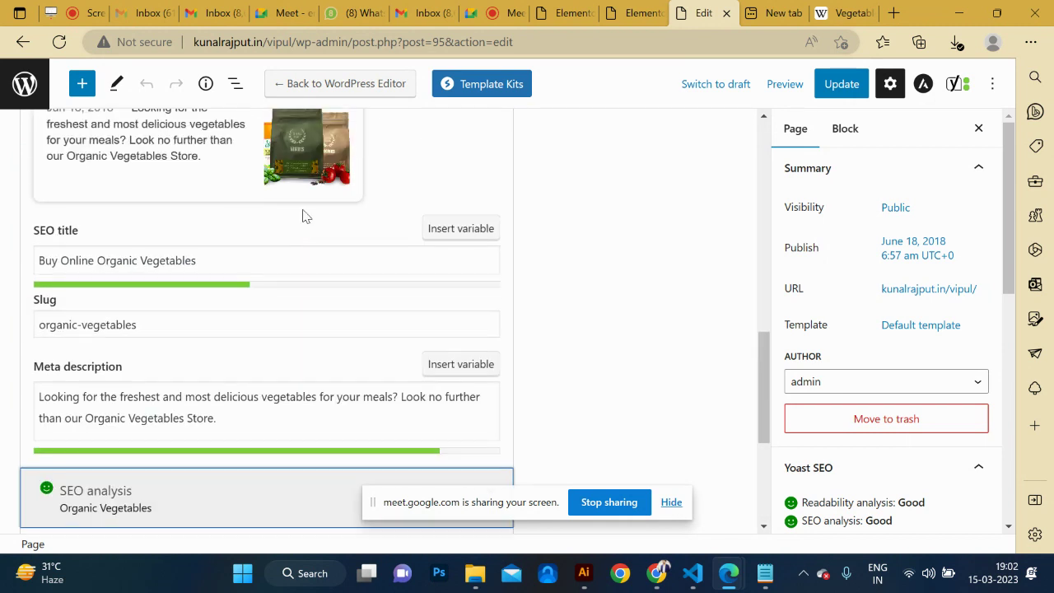
scroll(303, 216, up, 6)
scroll(302, 217, down, 2)
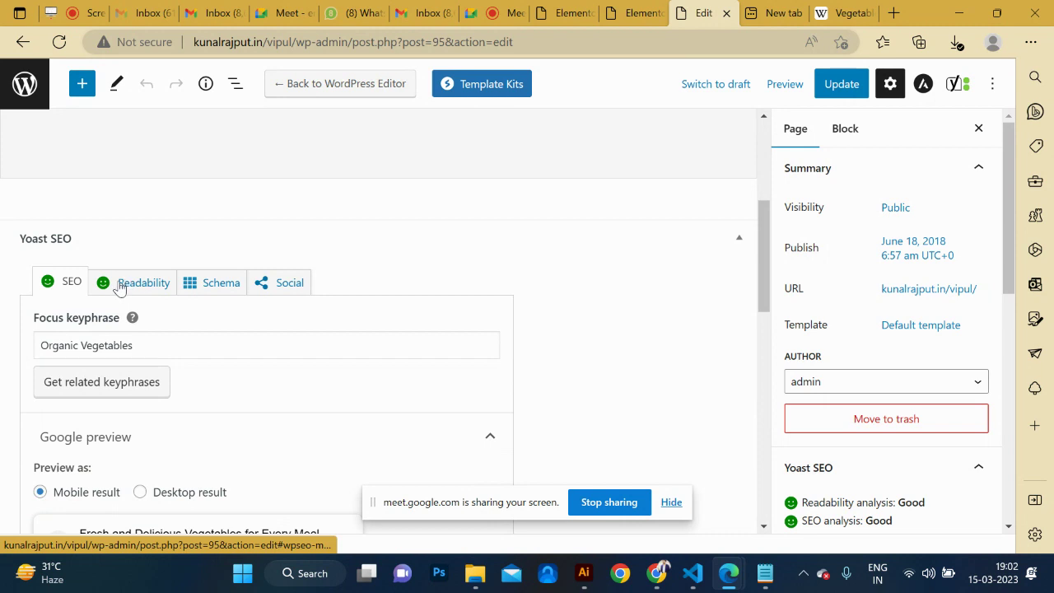
Update the Organic Vegetables page and check its Preview options.
click(845, 92)
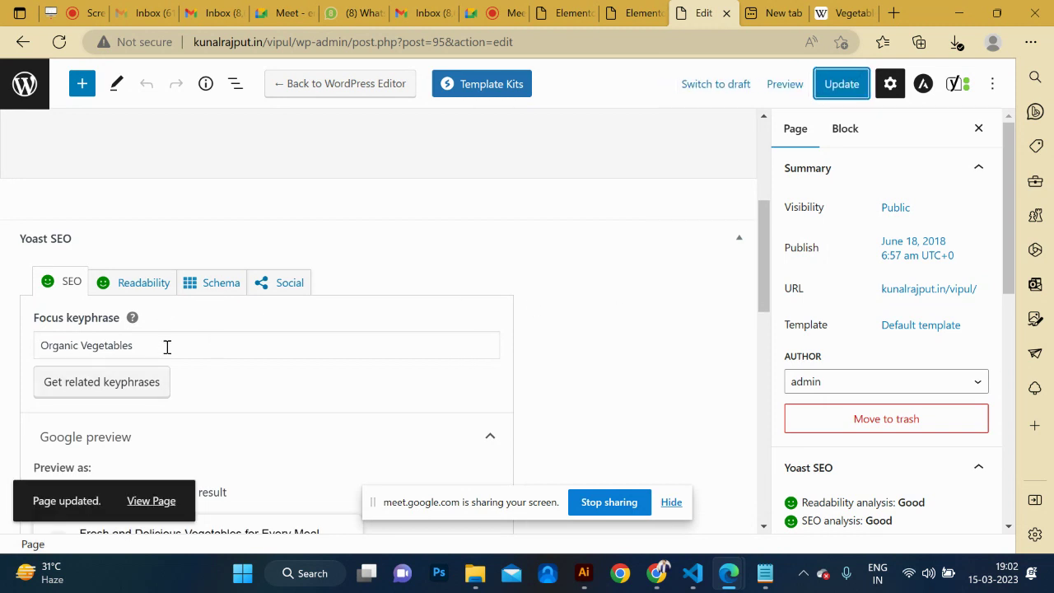
scroll(245, 382, down, 6)
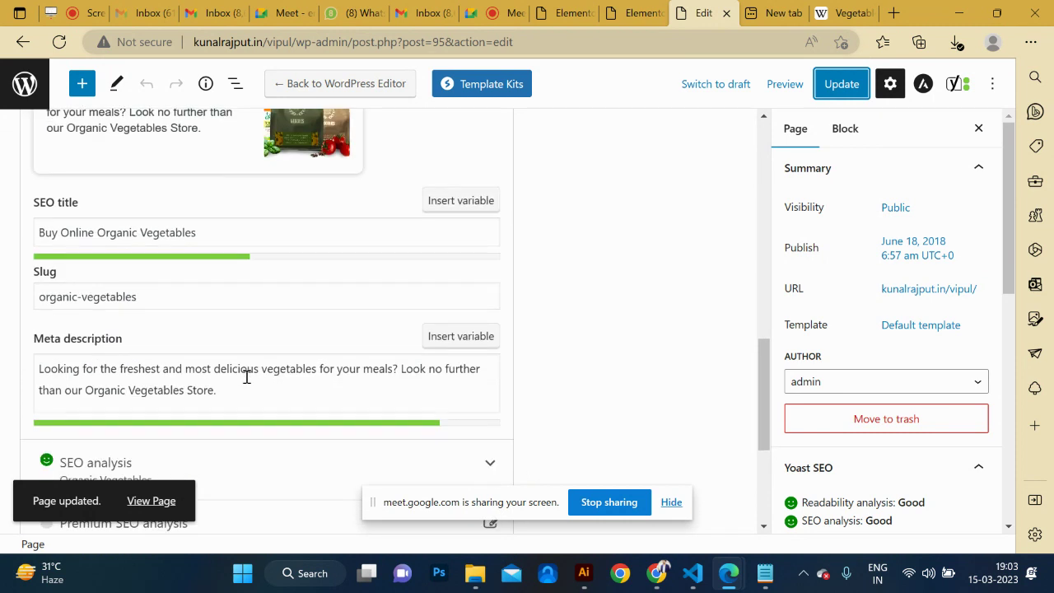
scroll(251, 375, down, 5)
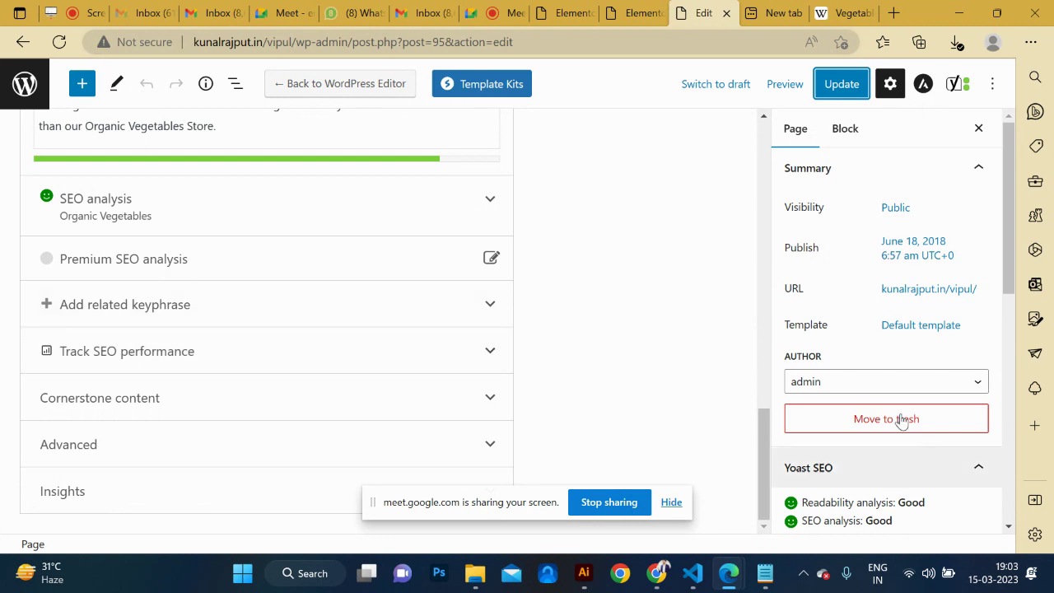
click(797, 89)
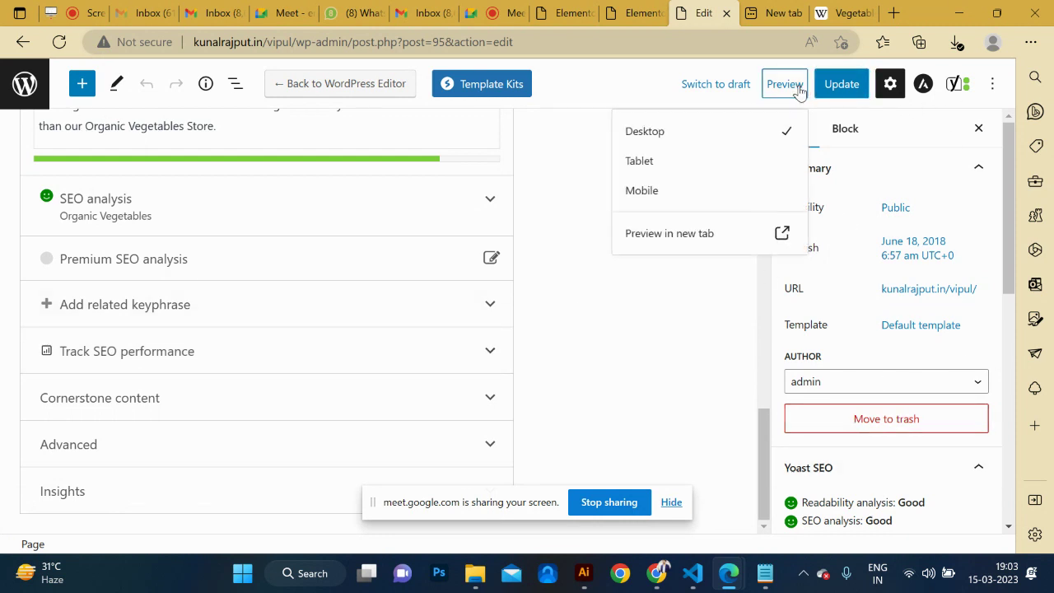
click(775, 13)
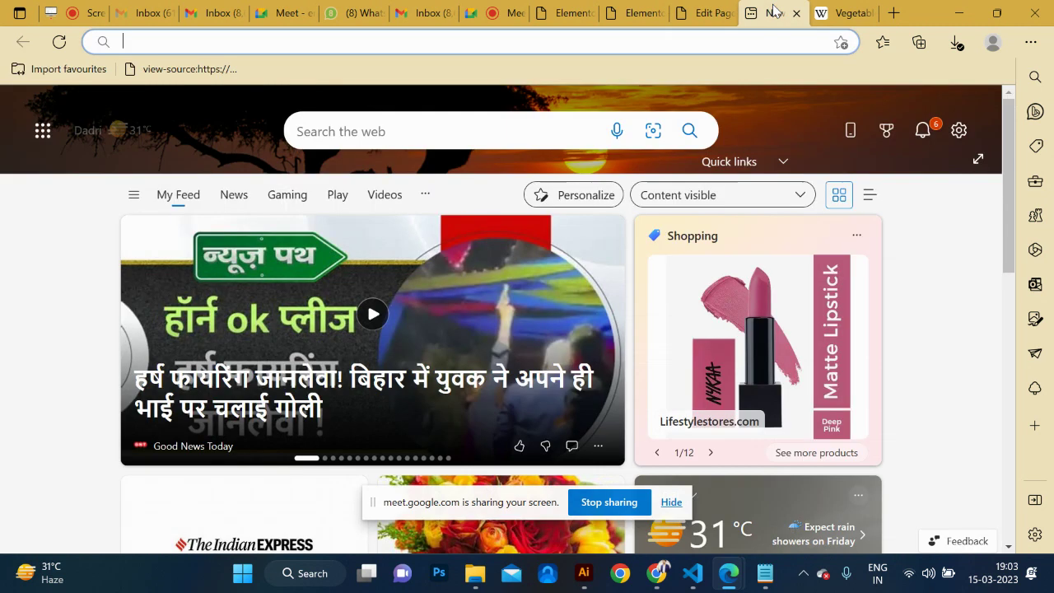
click(700, 13)
Open the admin Pages list, with 10 pages and SEO scores, in a new tab.
scroll(348, 228, up, 3)
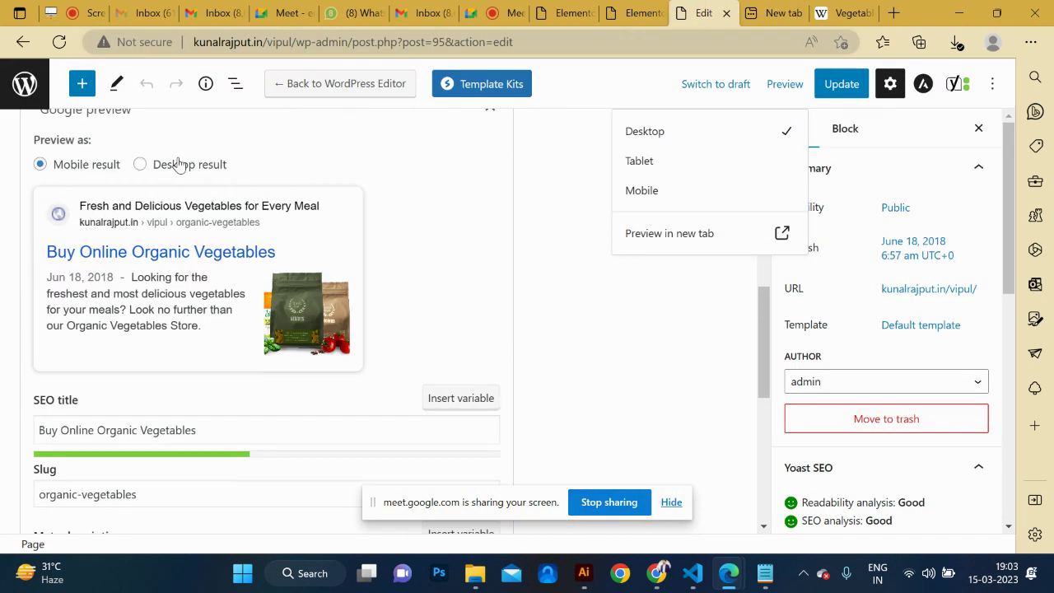
middle_click(25, 88)
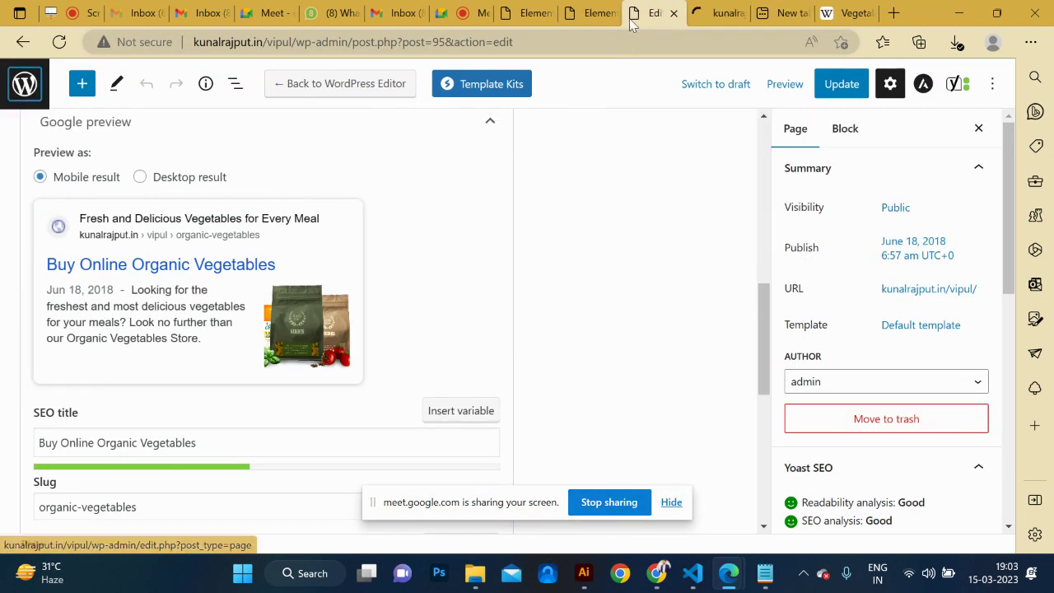
click(717, 12)
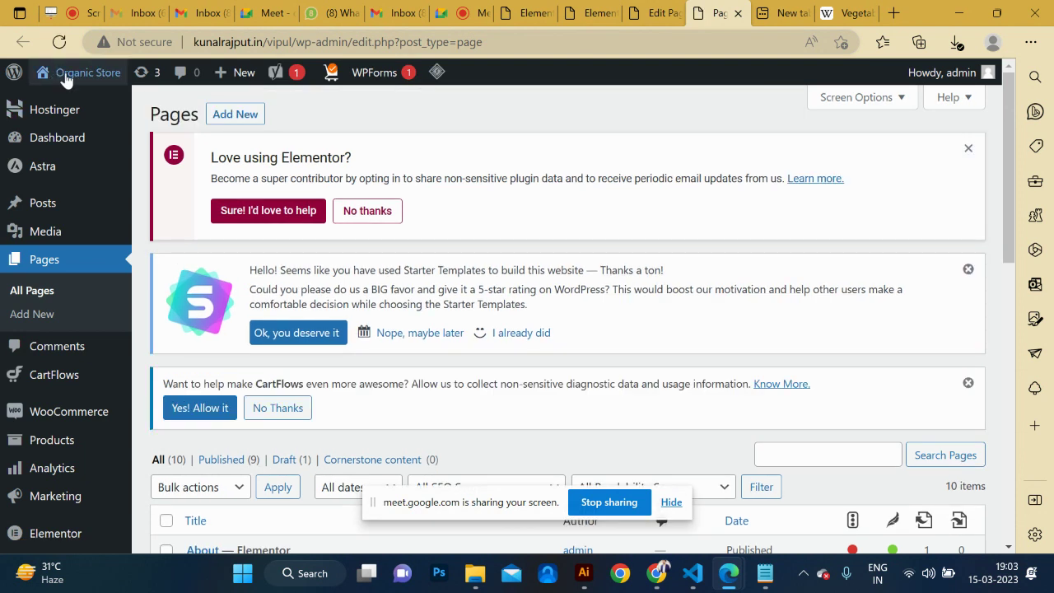
Visit the live Organic Store homepage from the admin bar's site name.
mouse_move(66, 73)
click(63, 104)
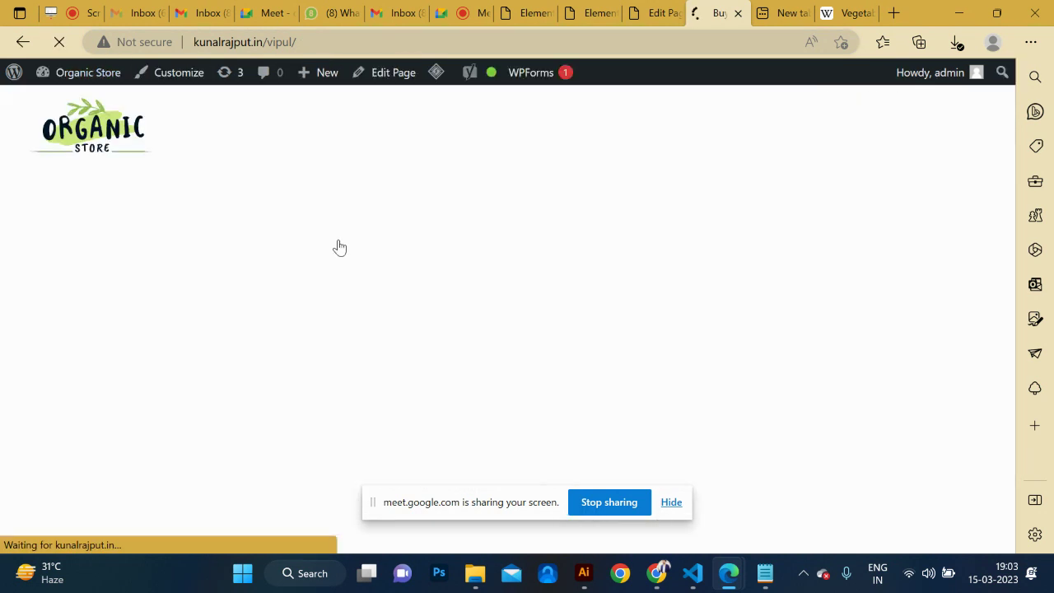
mouse_move(599, 83)
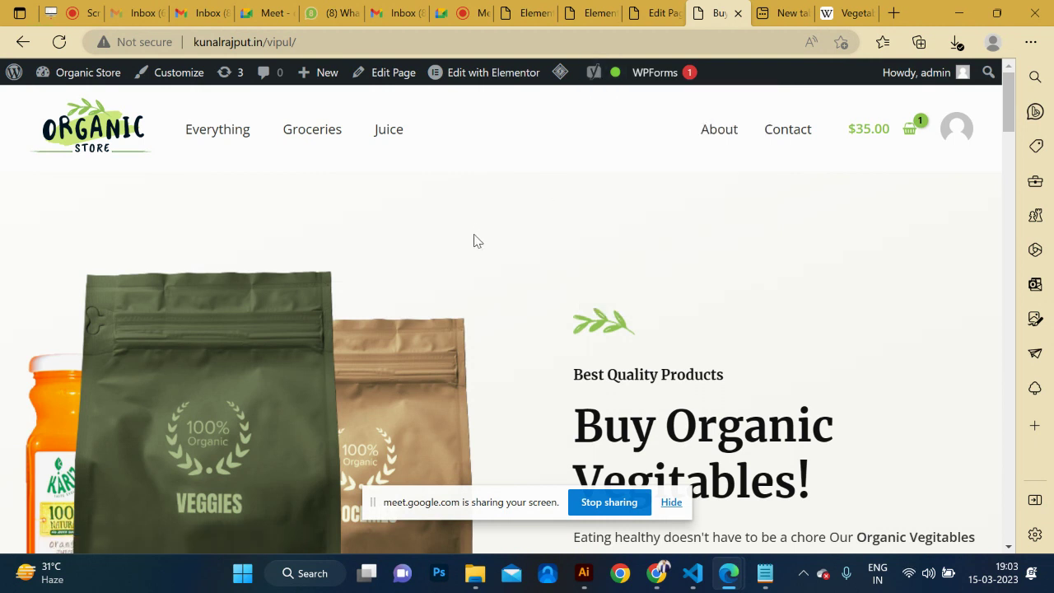
Go to the WordPress admin dashboard from the site-name menu.
mouse_move(70, 76)
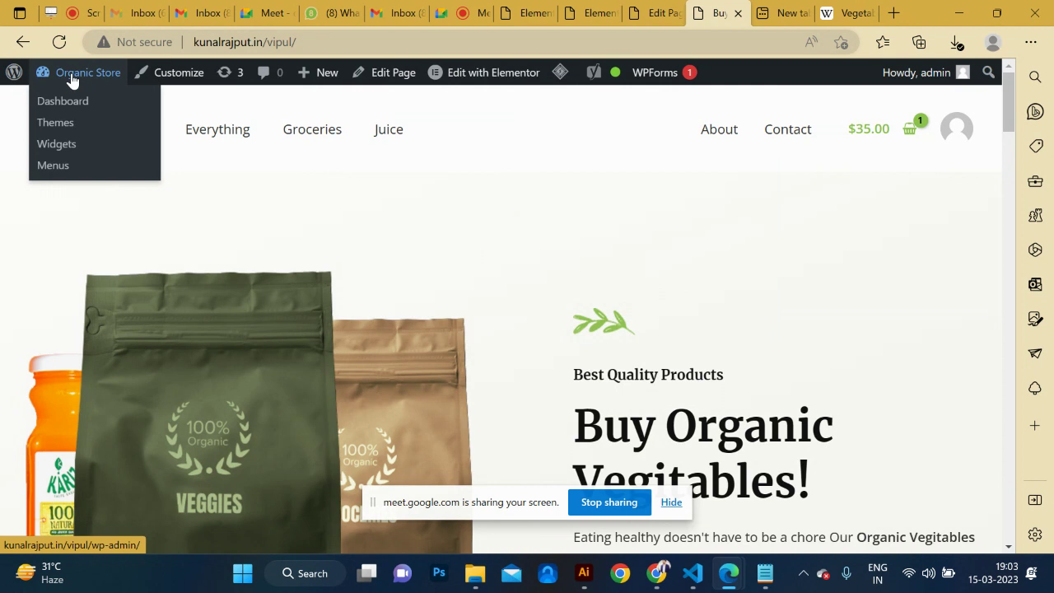
click(63, 103)
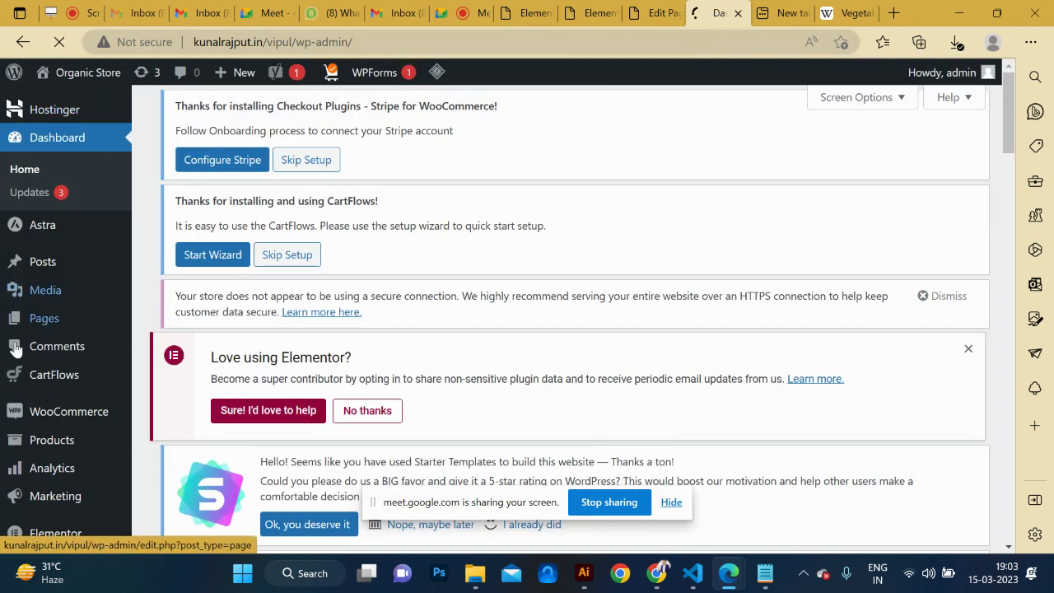
mouse_move(25, 449)
scroll(24, 449, down, 1)
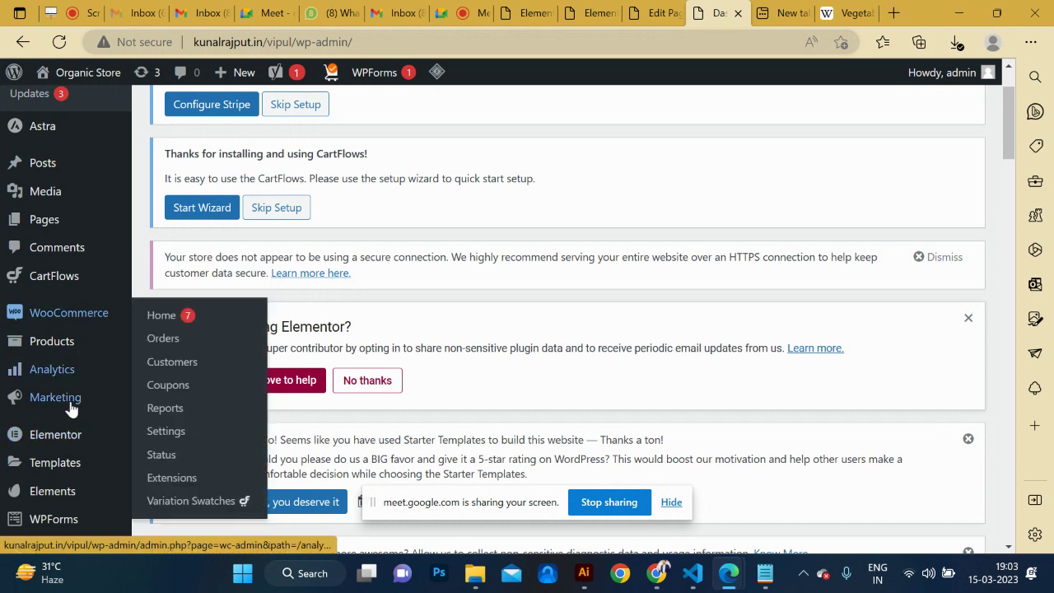
scroll(72, 405, down, 2)
scroll(74, 406, down, 1)
scroll(75, 428, down, 1)
Look through Yoast SEO Tools: Import and Export, File editor, Bulk editor, Optimize SEO Data.
mouse_move(70, 482)
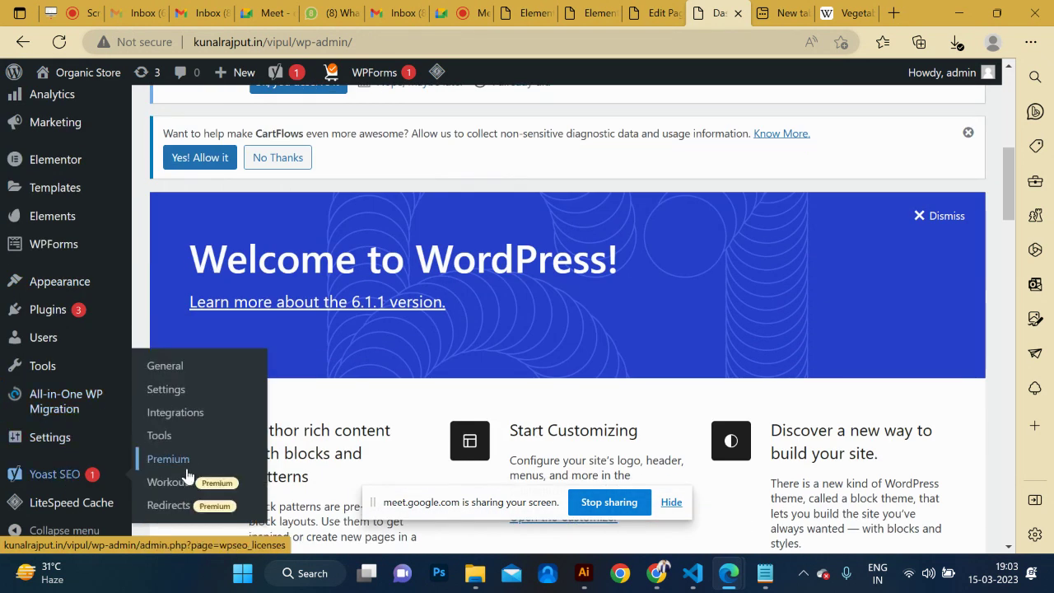
click(160, 437)
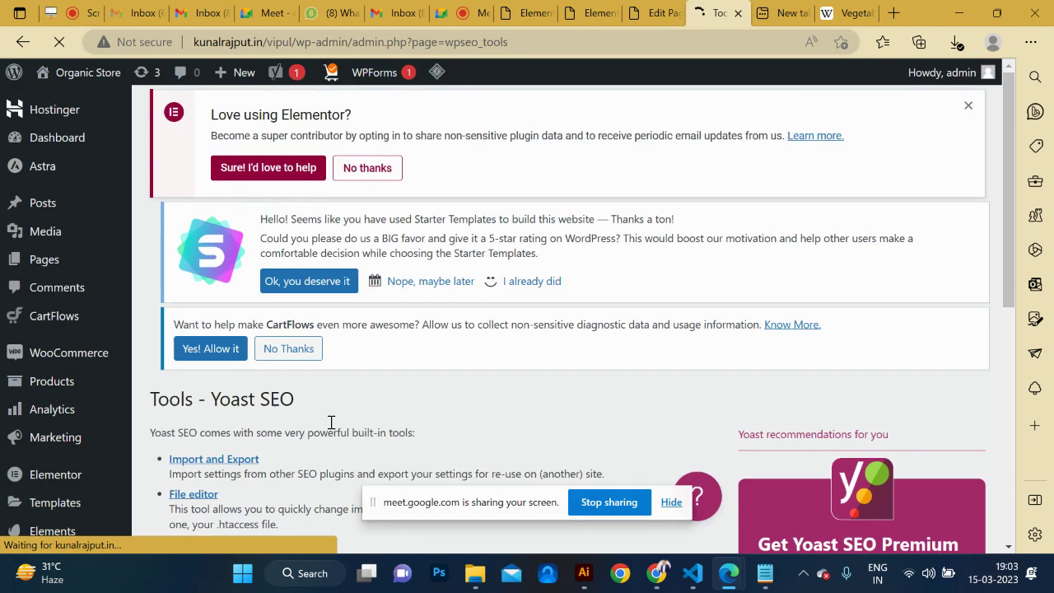
scroll(342, 426, down, 8)
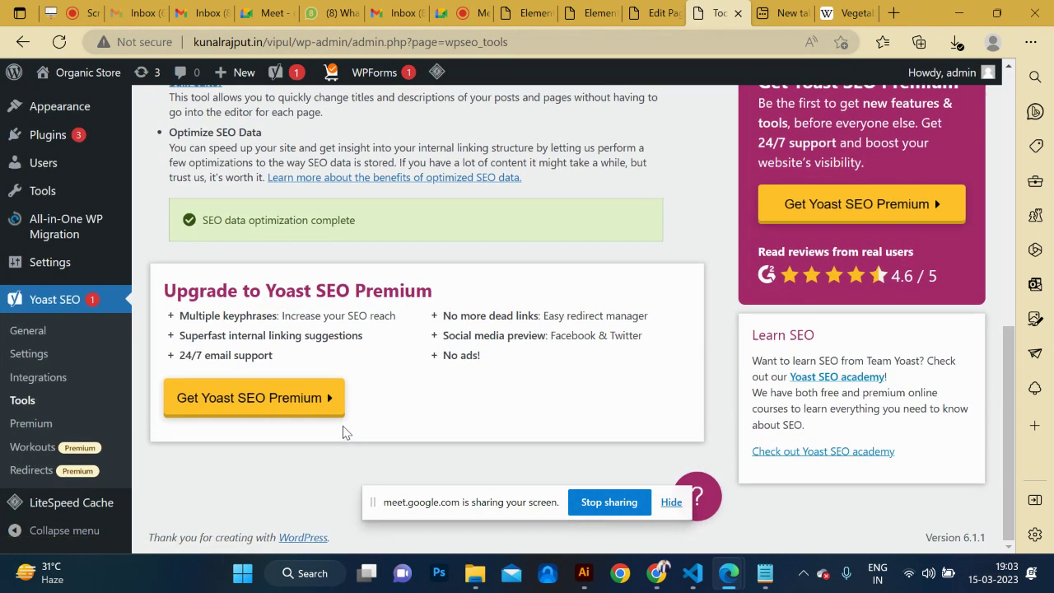
scroll(343, 426, up, 6)
scroll(230, 418, down, 2)
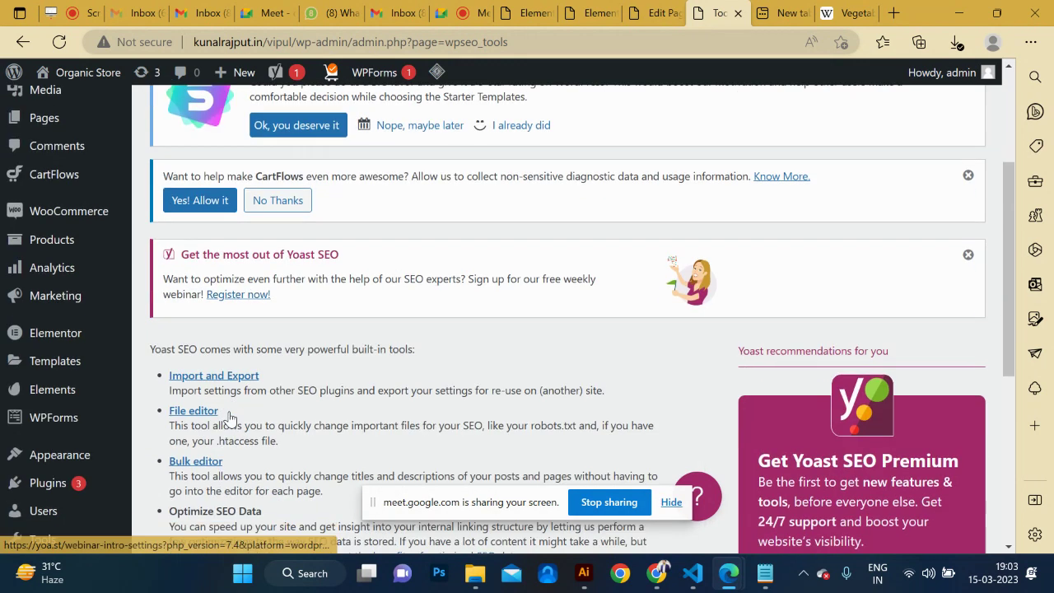
scroll(49, 461, down, 2)
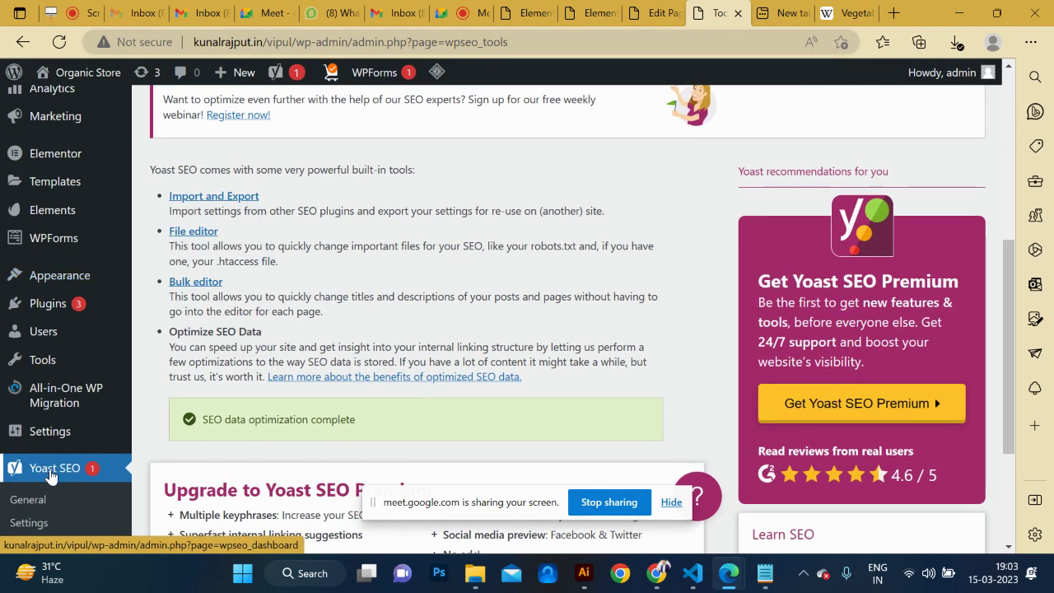
click(51, 469)
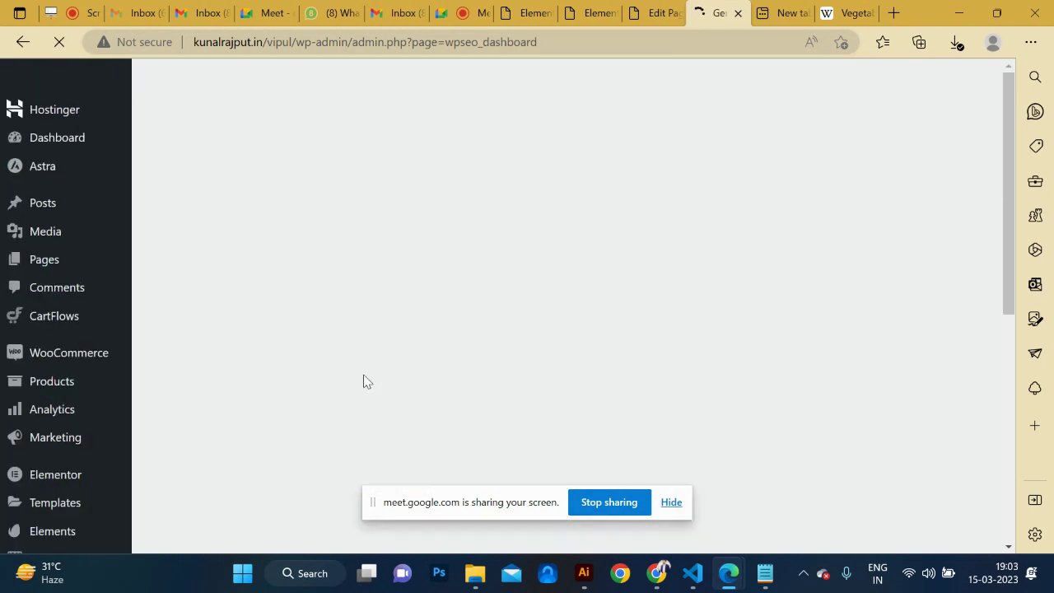
Show the Yoast dashboard overview and look over the first-time configuration steps.
scroll(367, 382, down, 3)
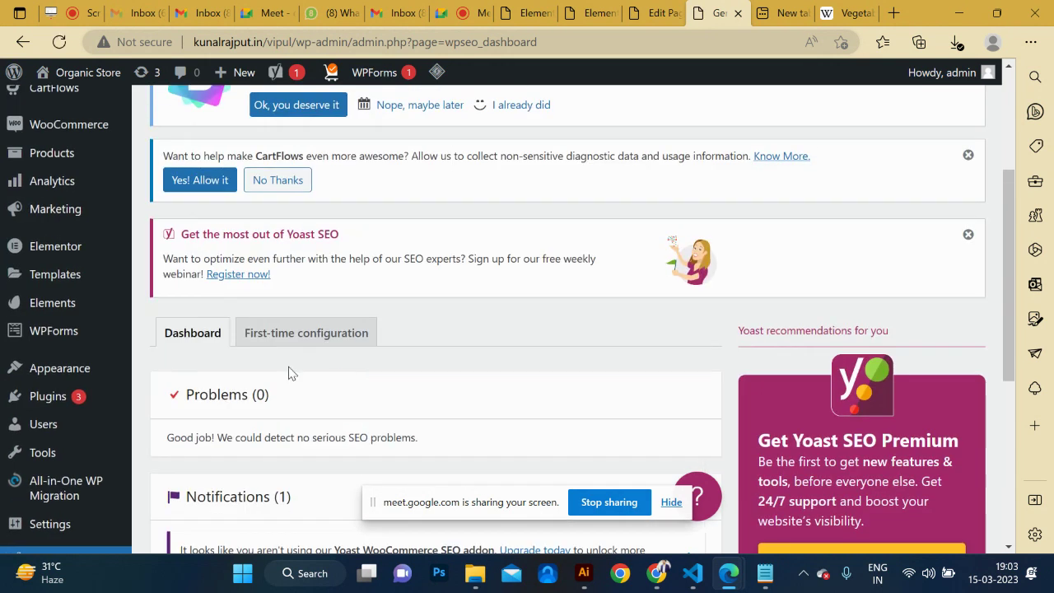
click(192, 344)
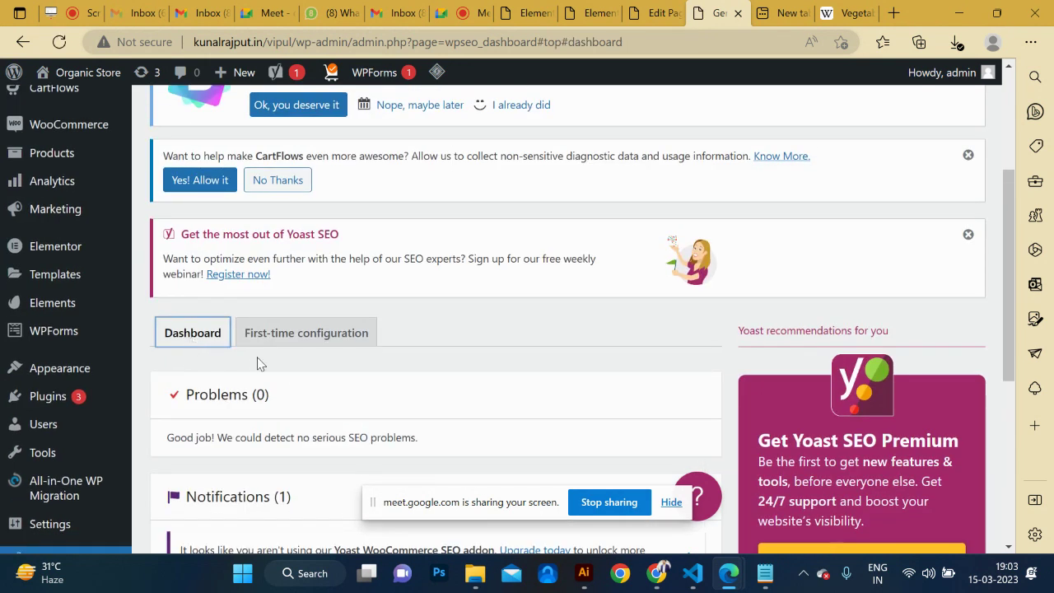
scroll(276, 367, down, 5)
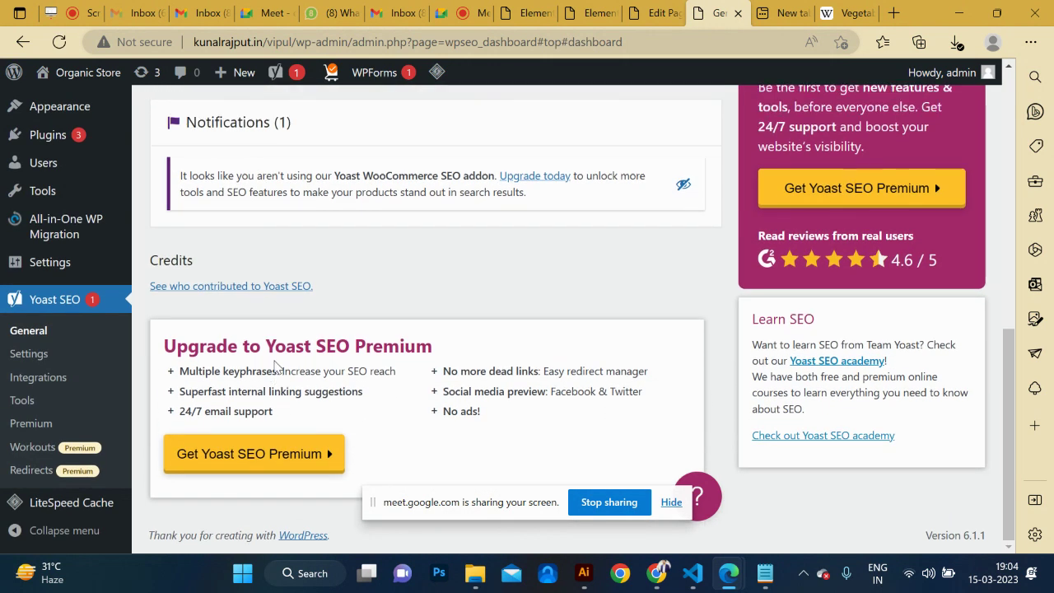
scroll(276, 367, up, 3)
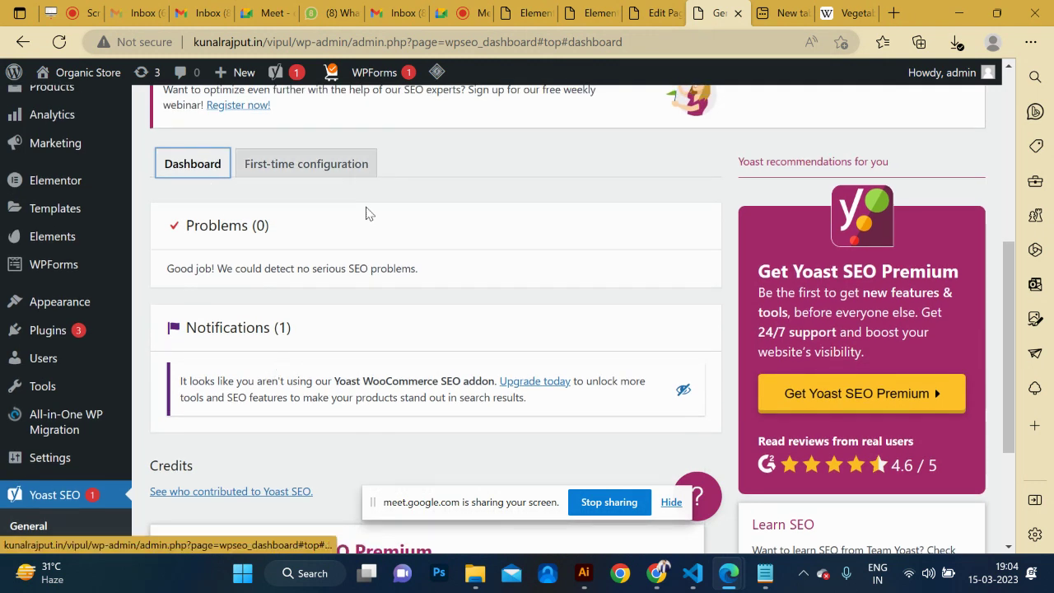
click(305, 177)
scroll(324, 336, down, 5)
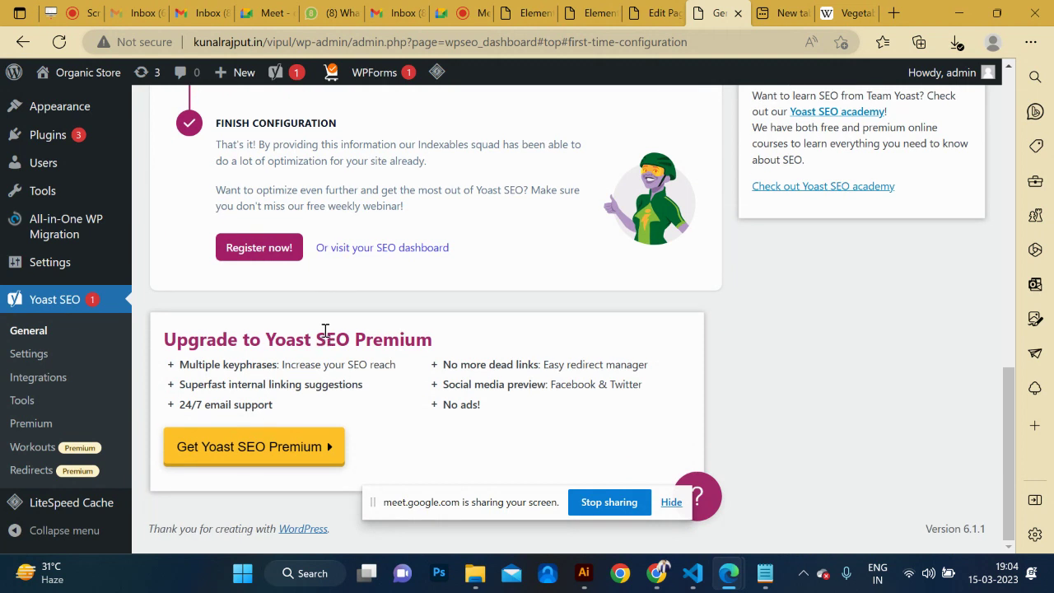
scroll(324, 336, up, 10)
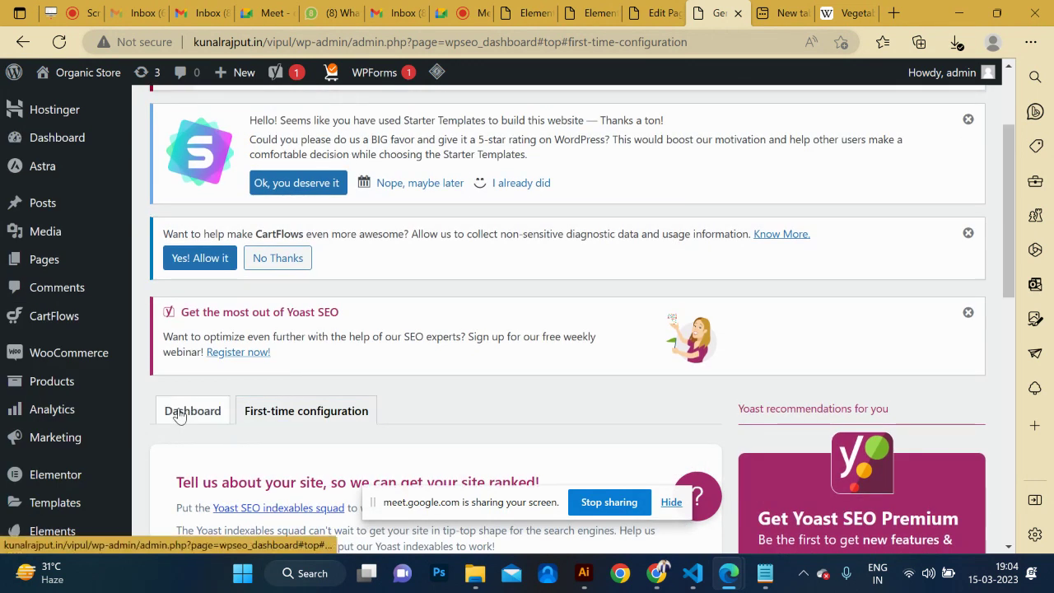
Return to the Yoast Dashboard tab and check Problems (0) and its one notification.
click(178, 412)
scroll(283, 458, down, 10)
scroll(282, 461, up, 1)
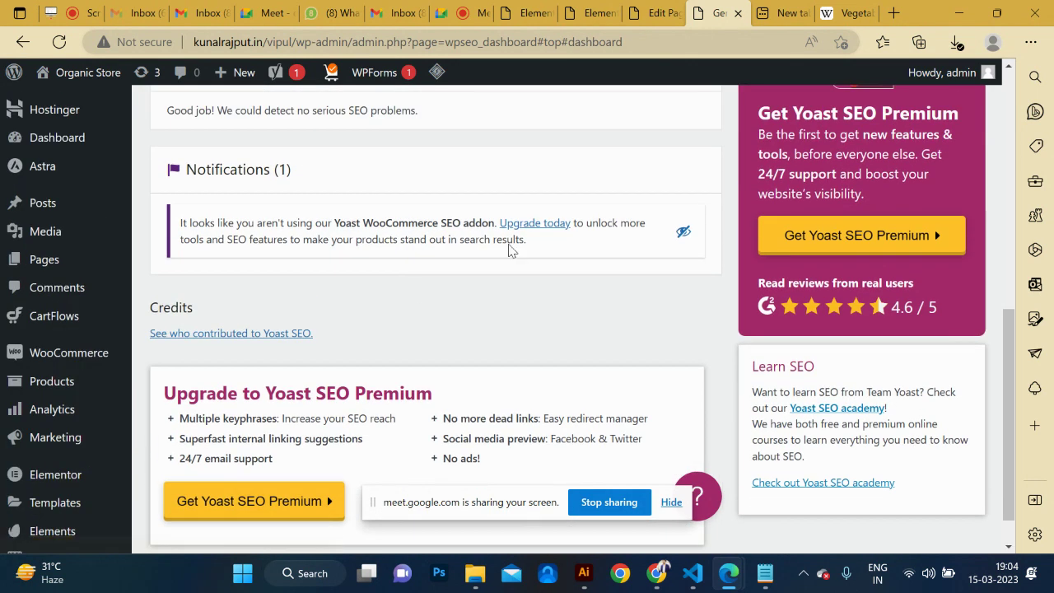
mouse_move(33, 408)
scroll(230, 322, up, 10)
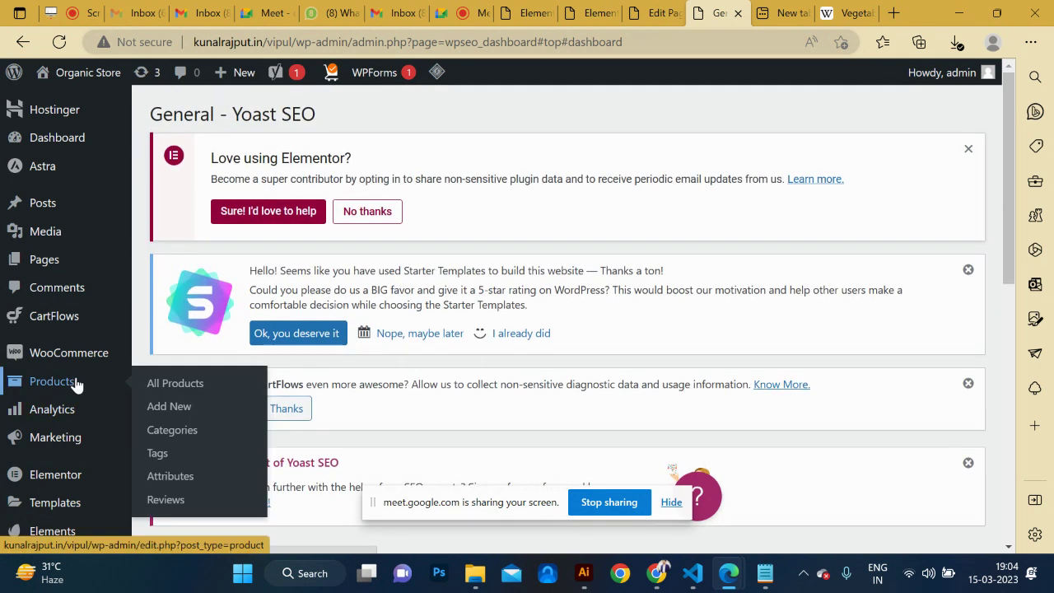
scroll(75, 384, down, 5)
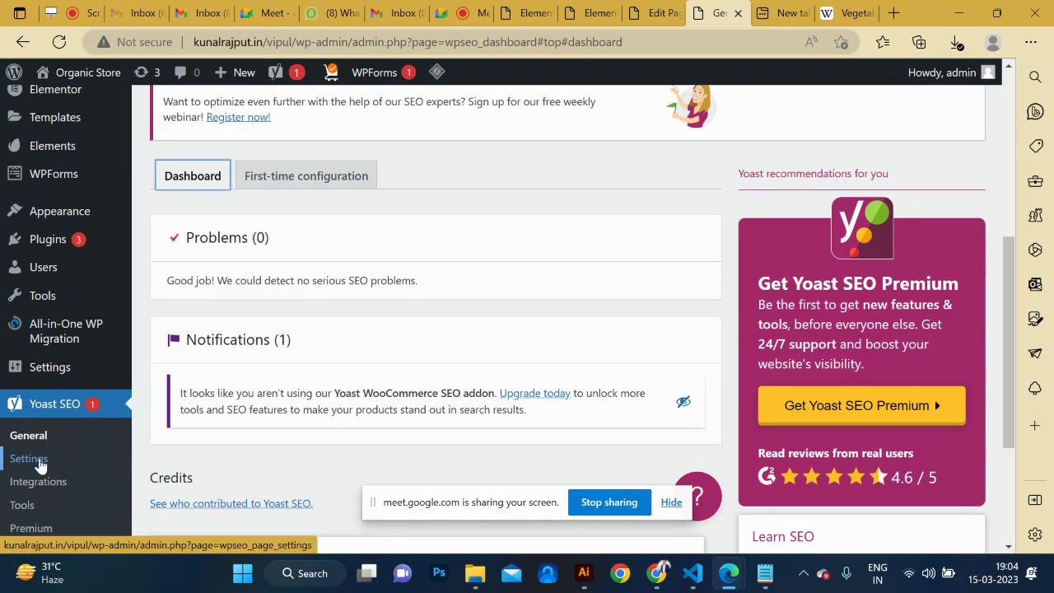
Open Yoast SEO Settings, review the Site features cards, and expand the Advanced group.
click(43, 468)
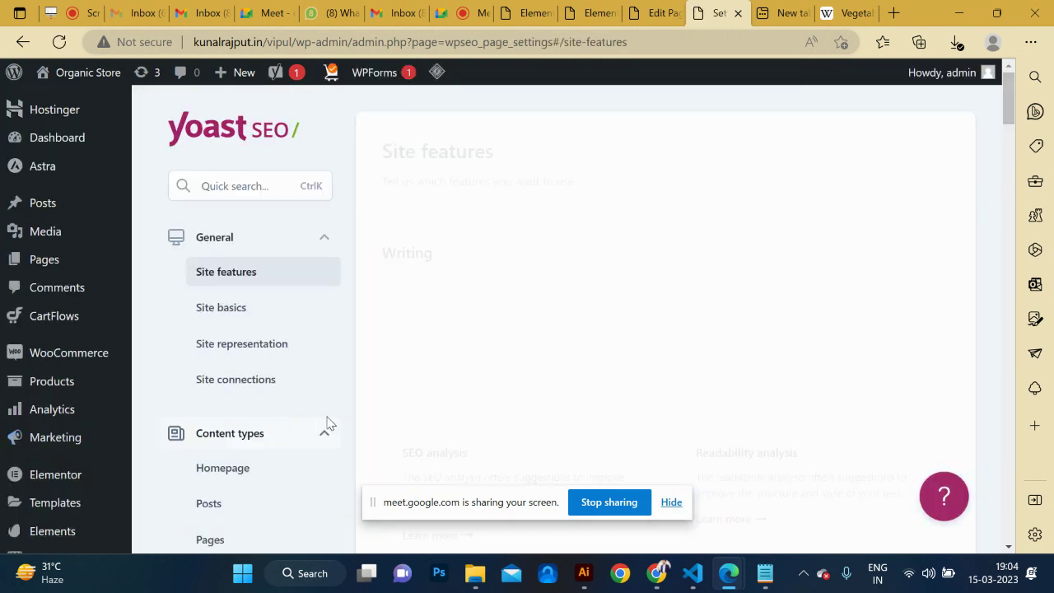
scroll(309, 368, down, 5)
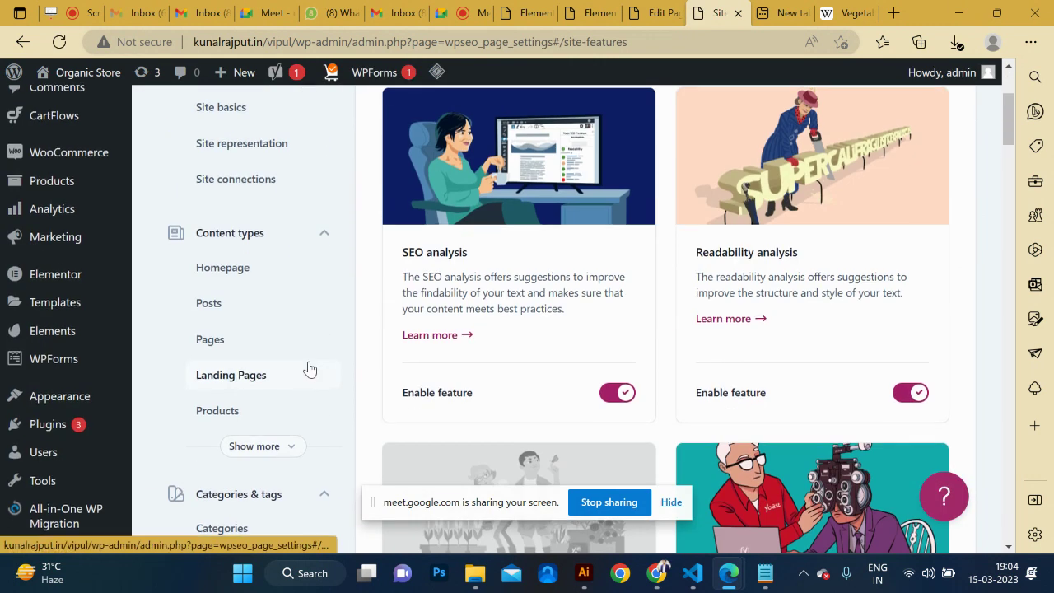
scroll(309, 368, down, 2)
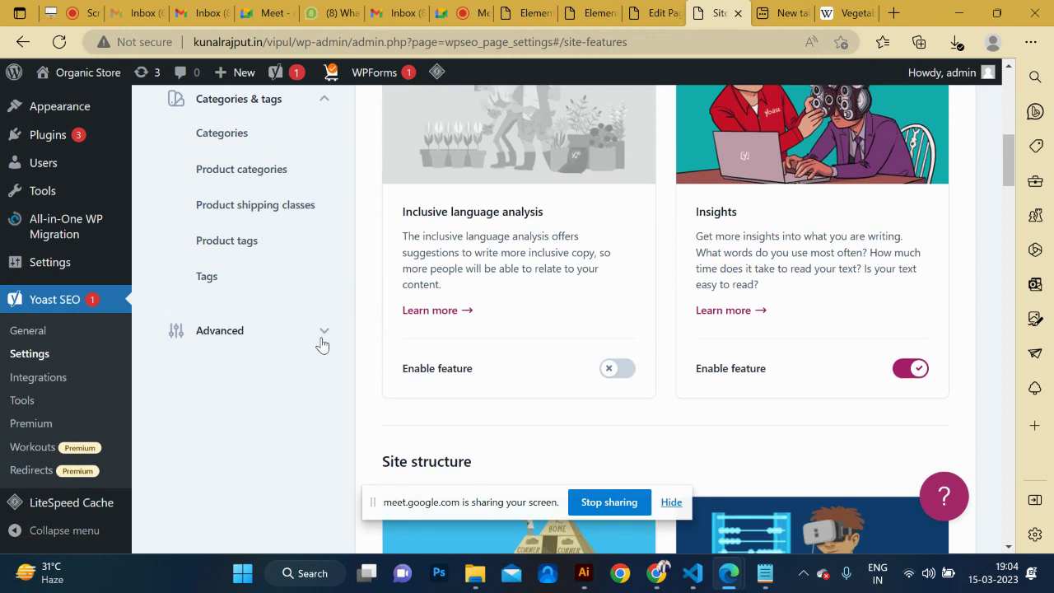
click(325, 333)
scroll(277, 426, down, 1)
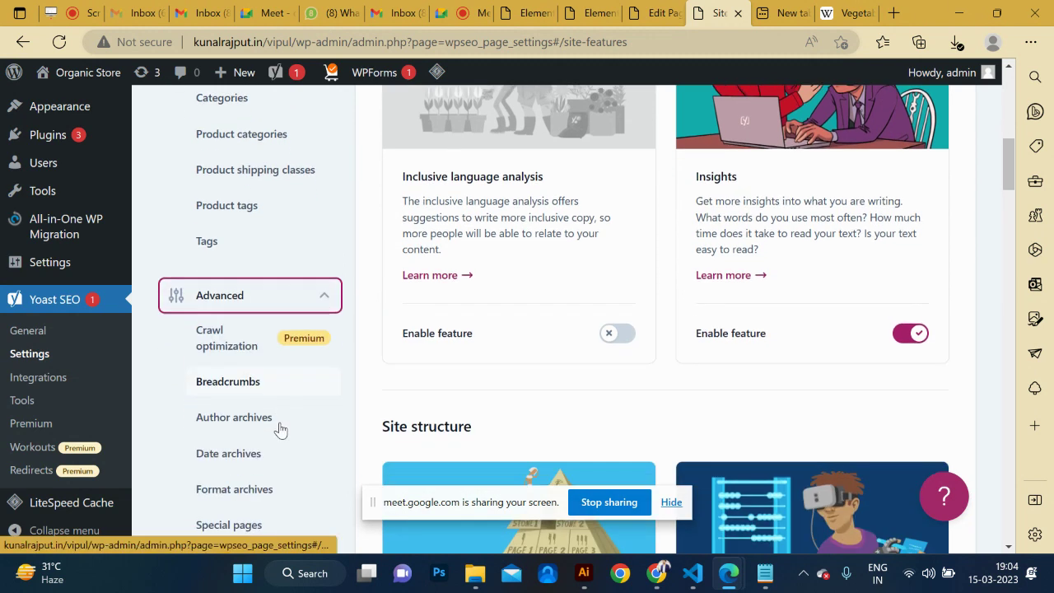
scroll(272, 449, down, 2)
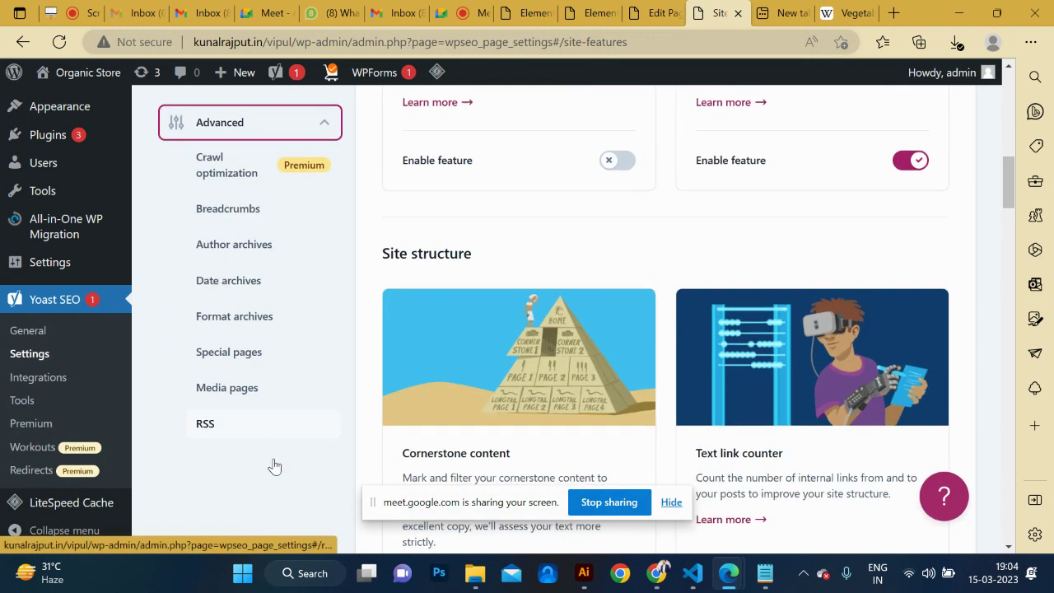
scroll(271, 330, up, 10)
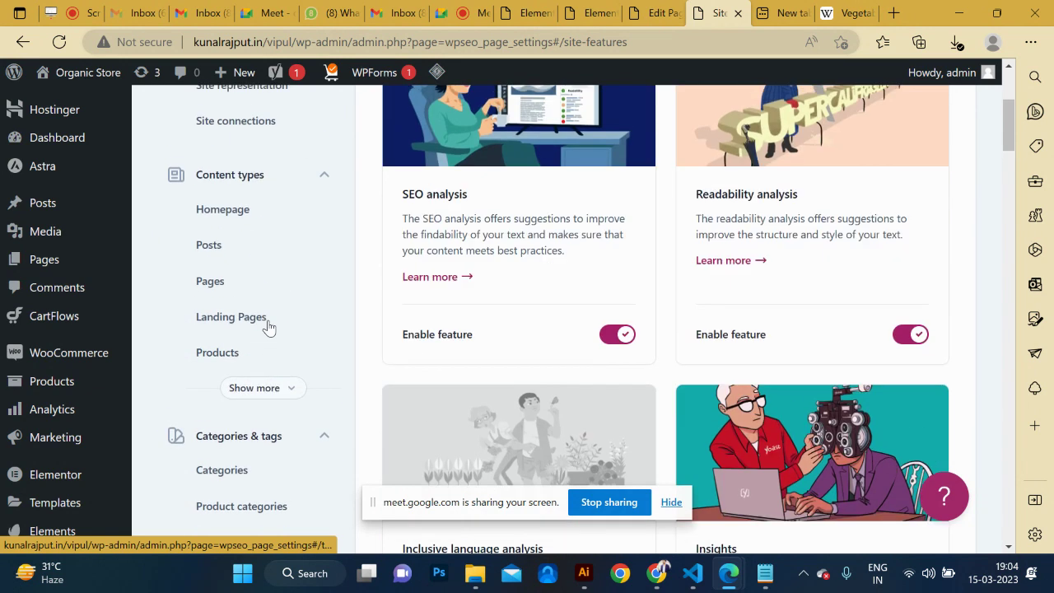
scroll(271, 327, down, 3)
mouse_move(33, 476)
scroll(32, 476, down, 4)
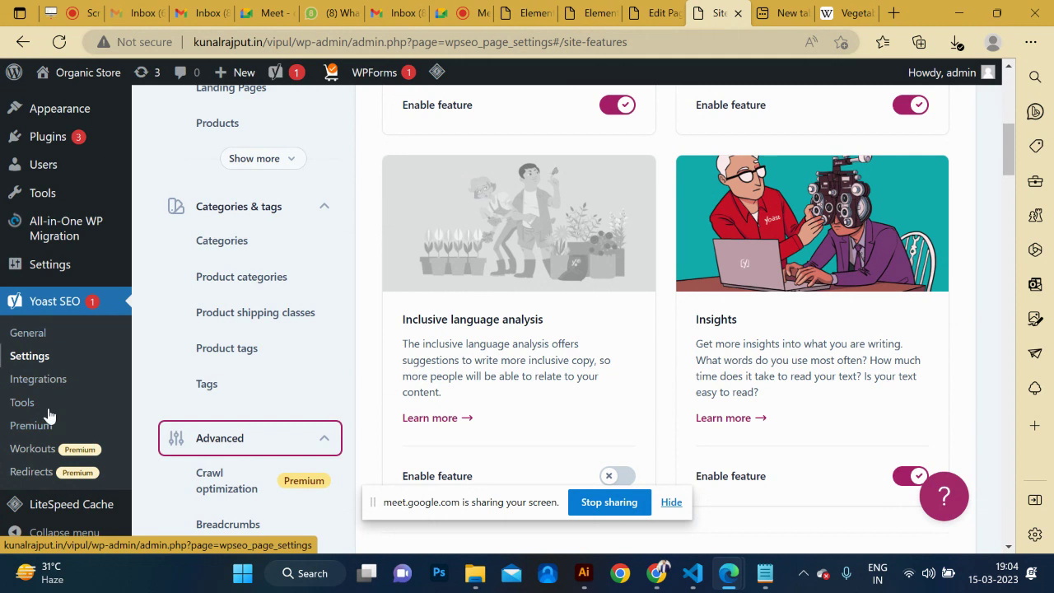
Browse the Yoast SEO Tools page, then choose Appearance > Theme File Editor.
click(21, 403)
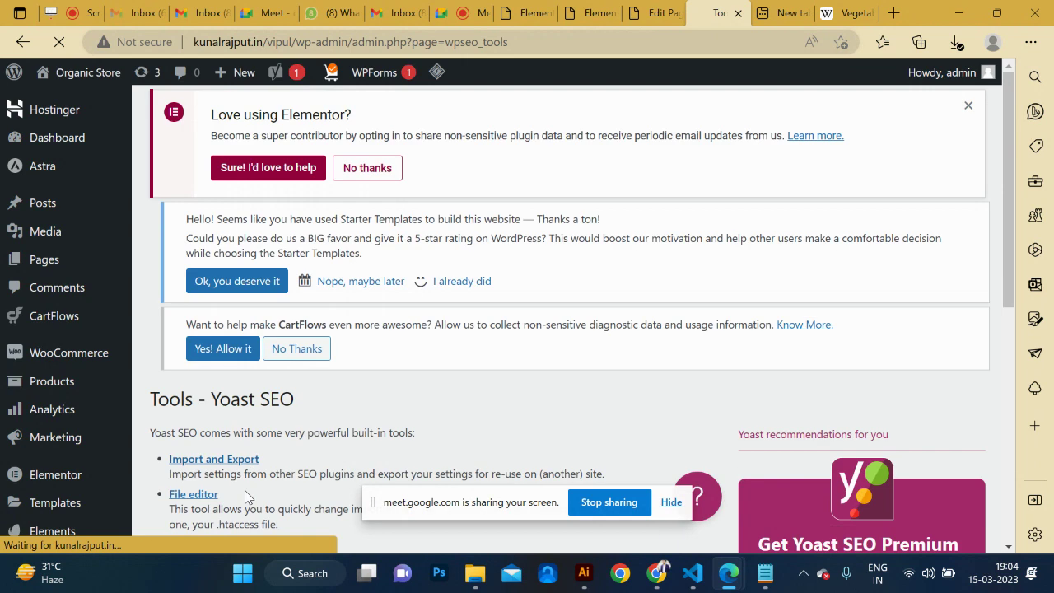
scroll(266, 439, down, 10)
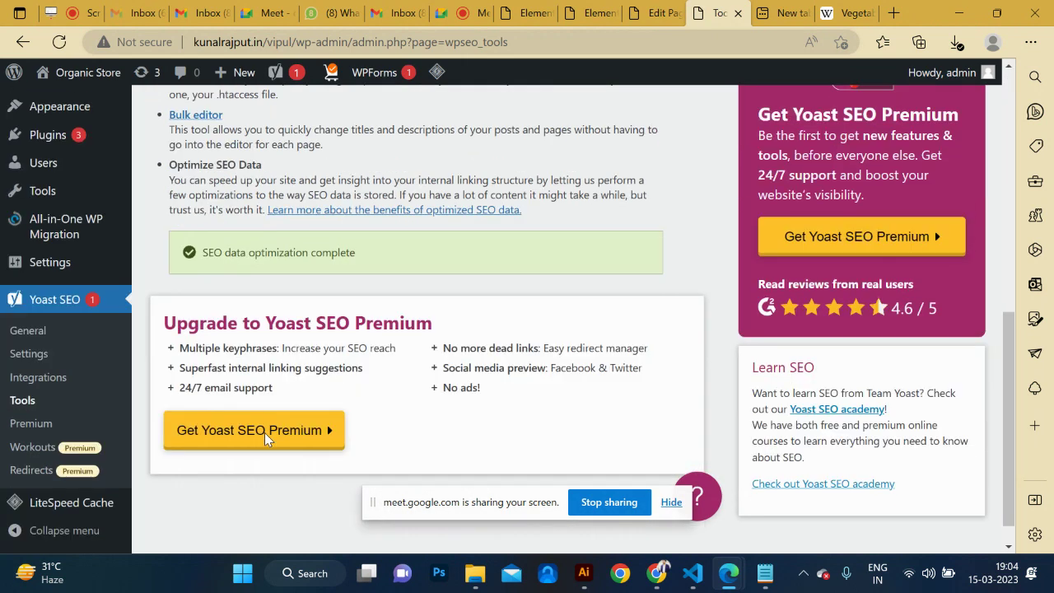
scroll(266, 439, up, 10)
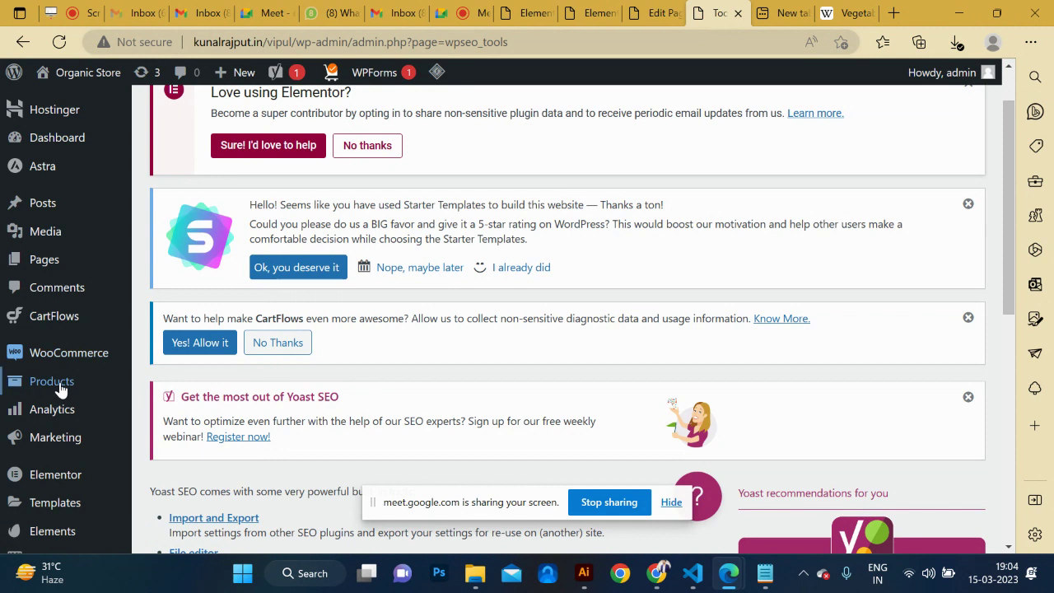
scroll(61, 388, down, 1)
scroll(54, 375, down, 3)
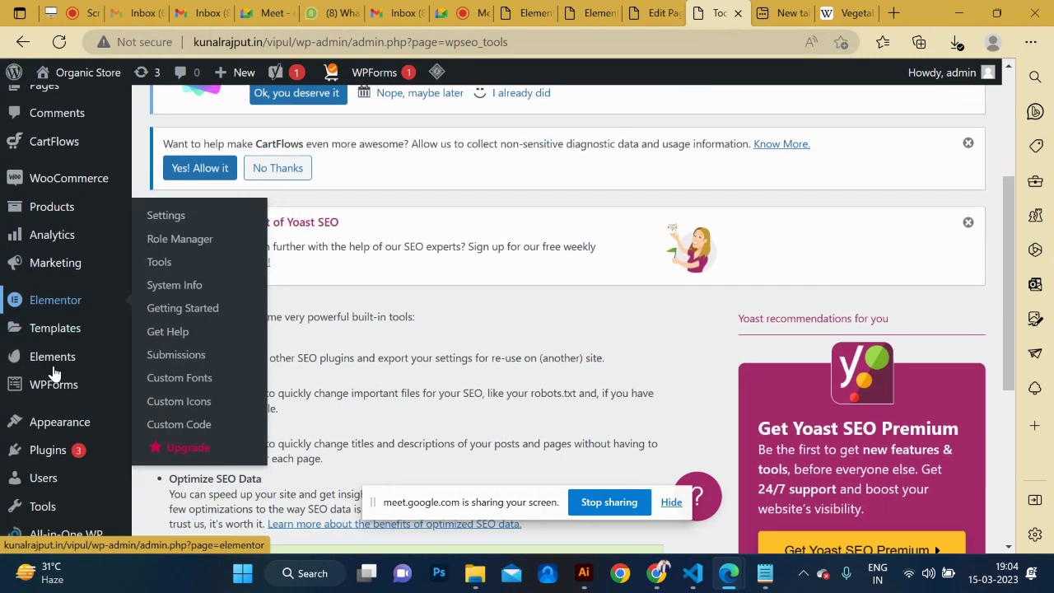
scroll(52, 424, down, 2)
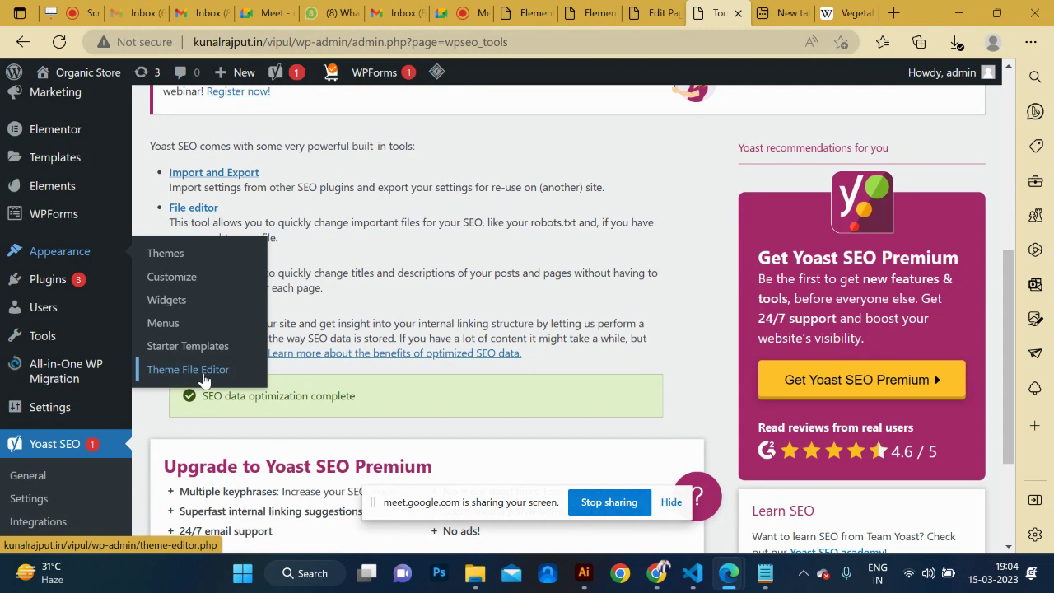
click(203, 373)
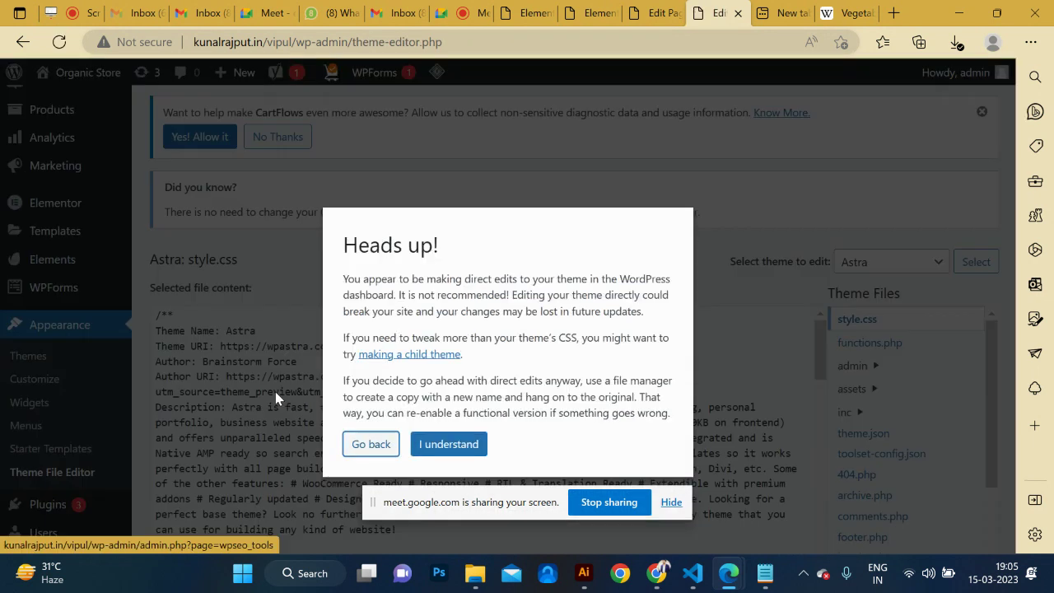
Accept the Heads up! warning and open the Astra theme's header.php to view its head markup.
click(446, 446)
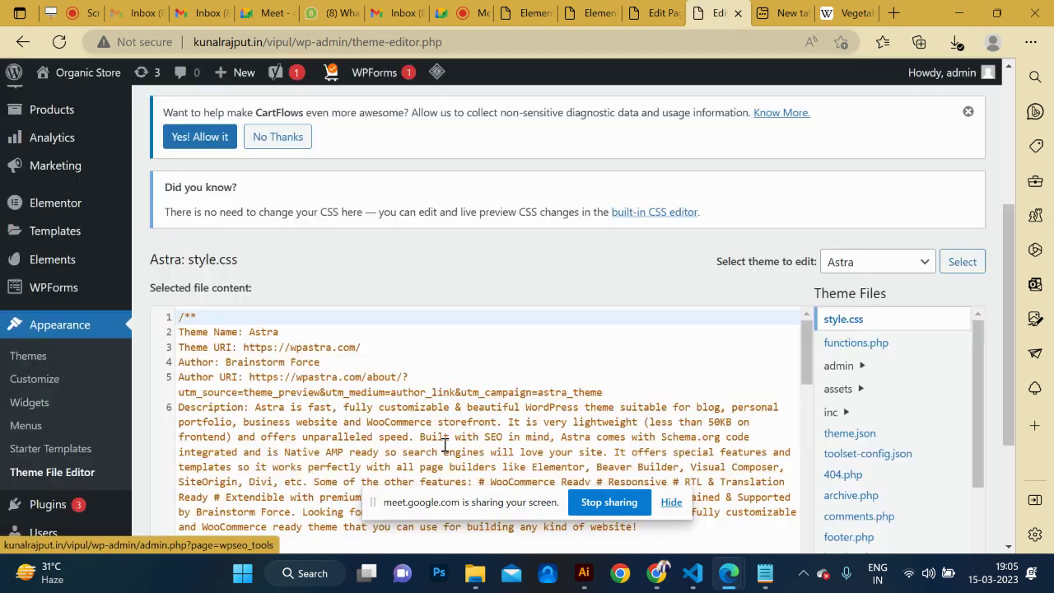
scroll(467, 392, down, 1)
scroll(467, 392, down, 3)
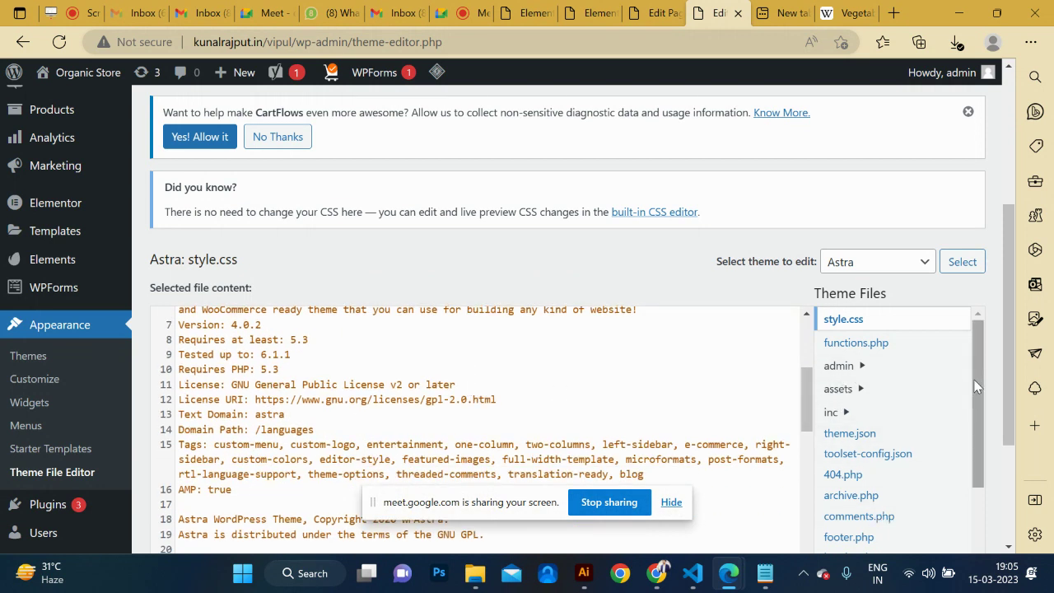
drag(980, 368, 986, 460)
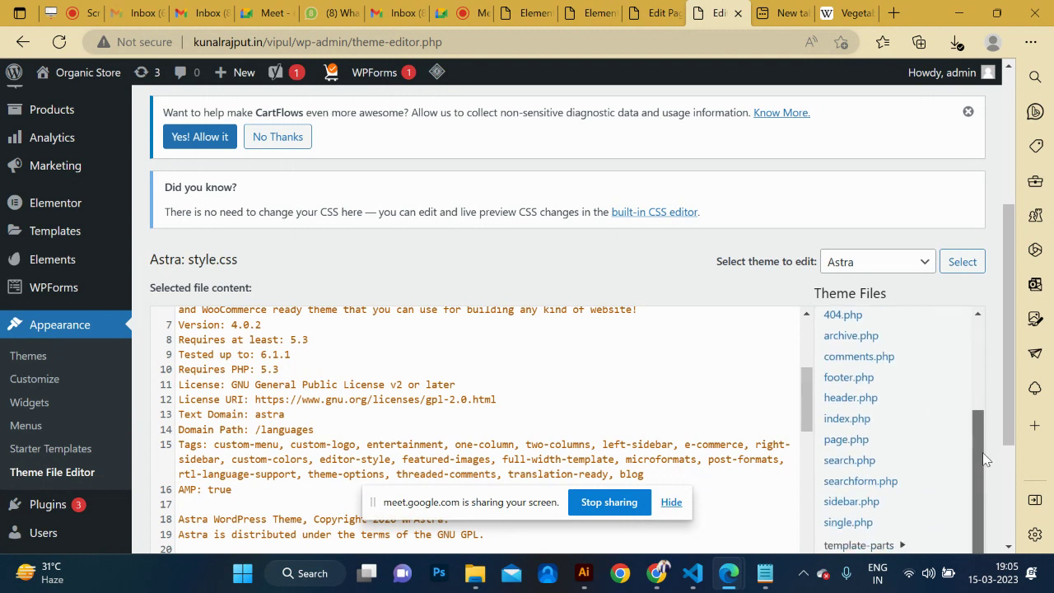
click(859, 404)
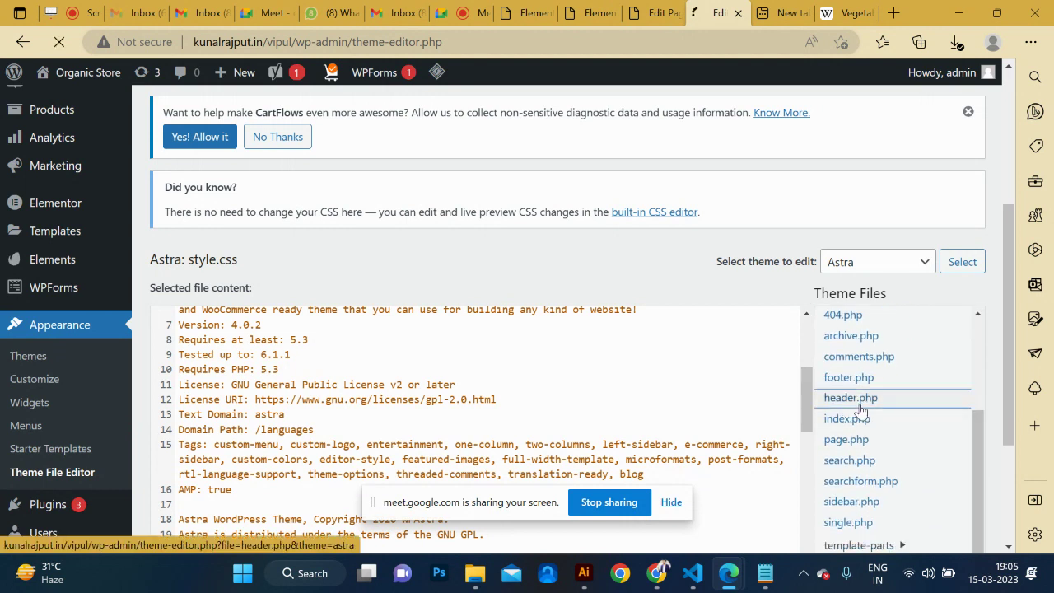
scroll(631, 378, down, 10)
scroll(632, 379, up, 2)
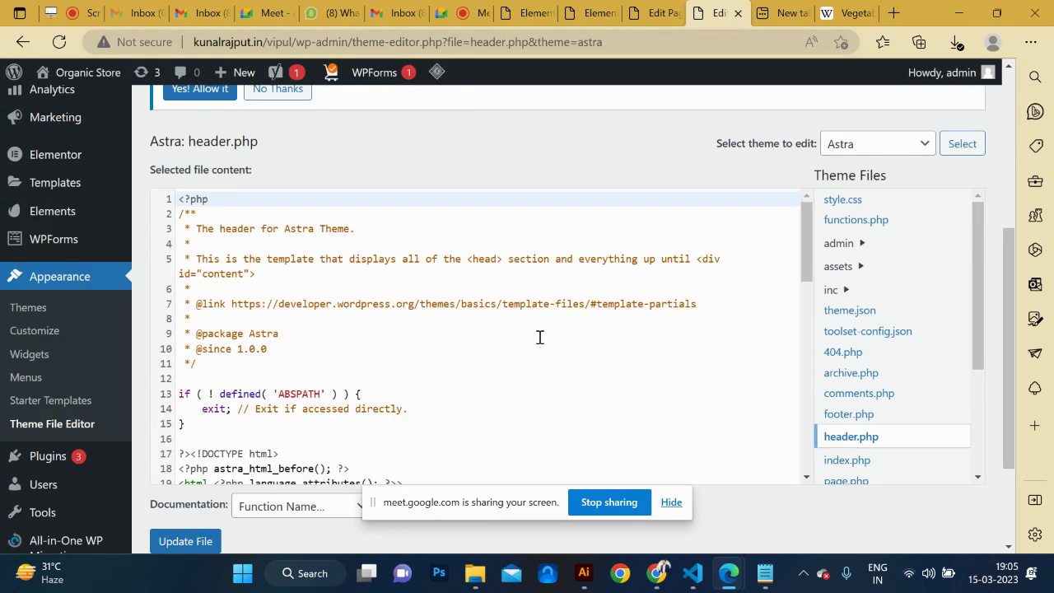
scroll(539, 337, down, 2)
scroll(543, 337, down, 3)
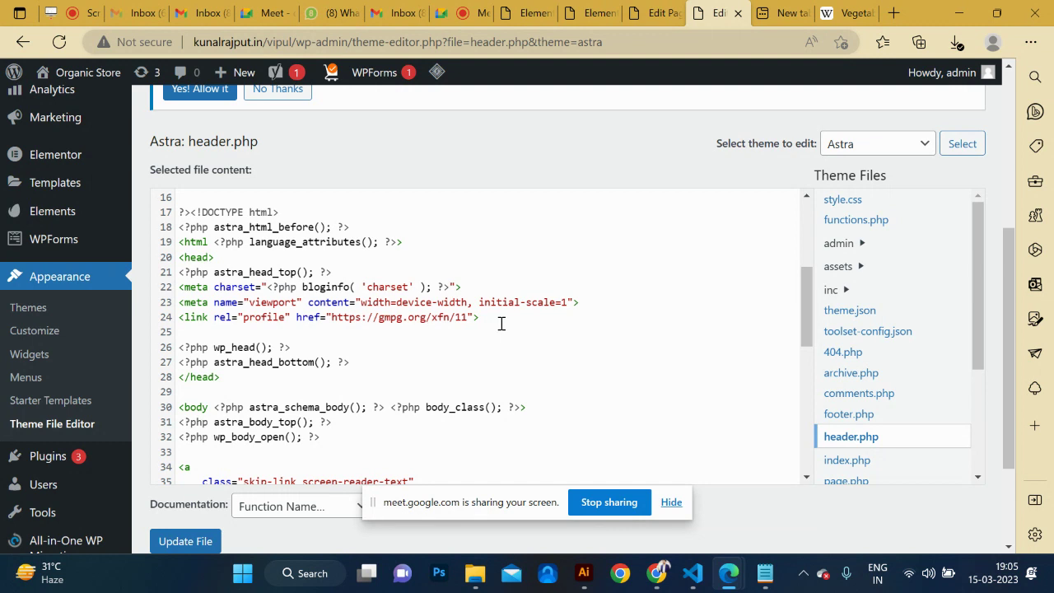
Bring Chrome to the front and search Google for 'google search console'.
click(848, 13)
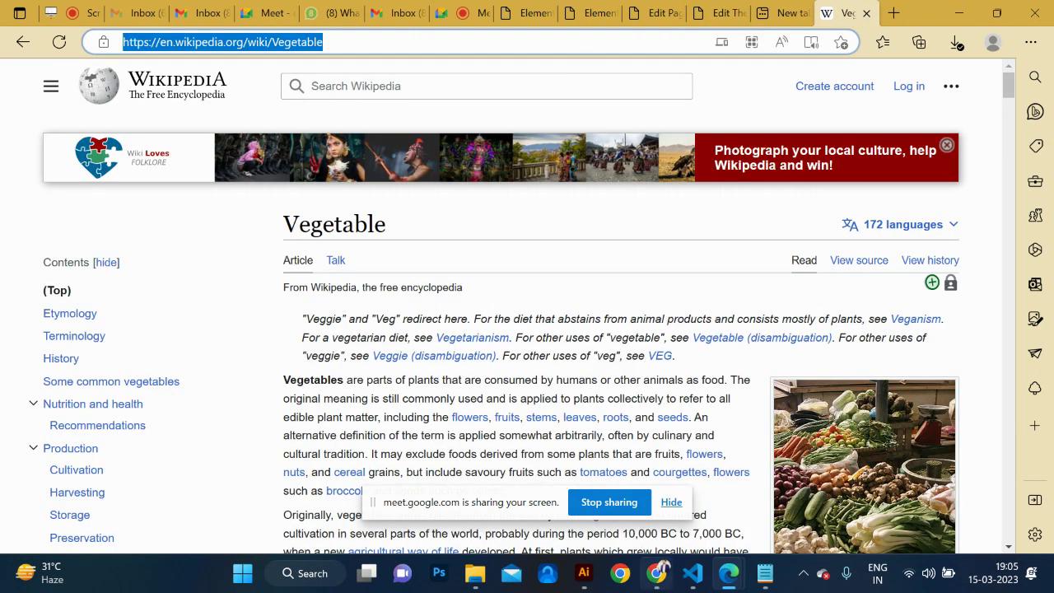
mouse_move(652, 572)
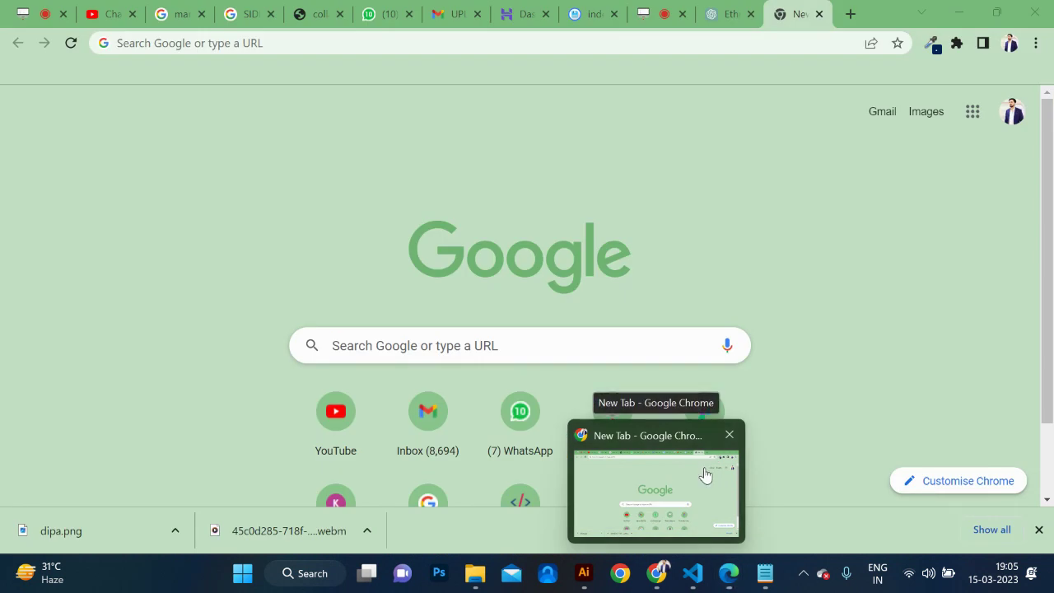
click(704, 467)
click(446, 39)
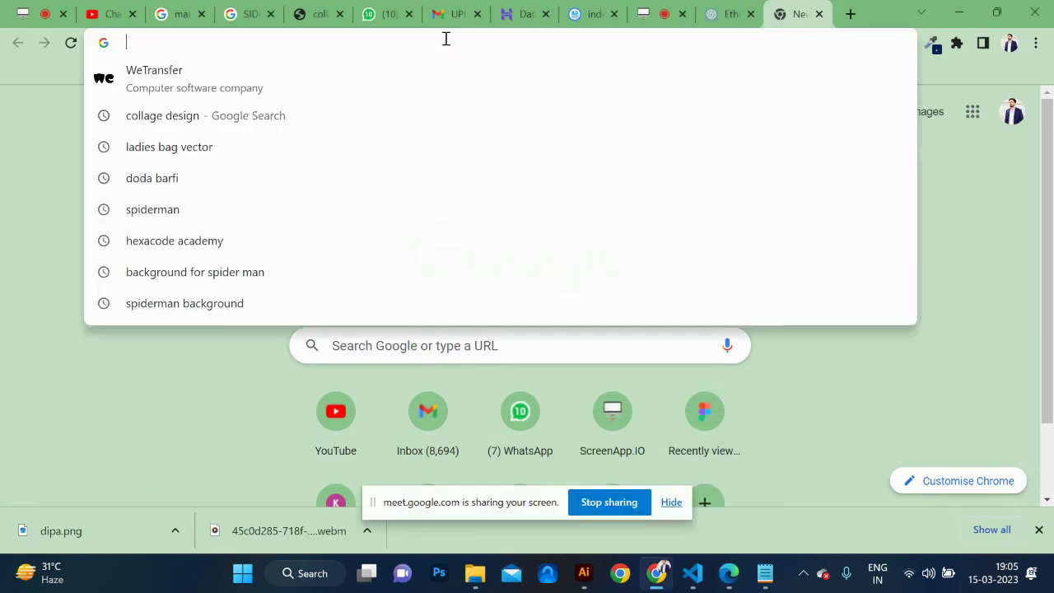
text(google s)
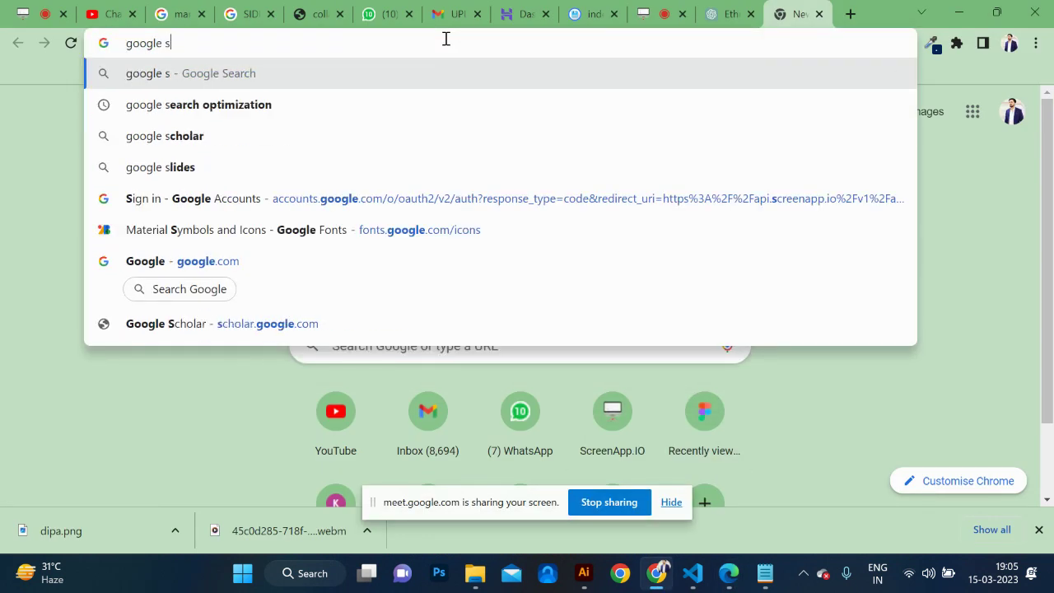
text(earcg)
key(BackSpace)
key(Down)
key(Down)
key(Return)
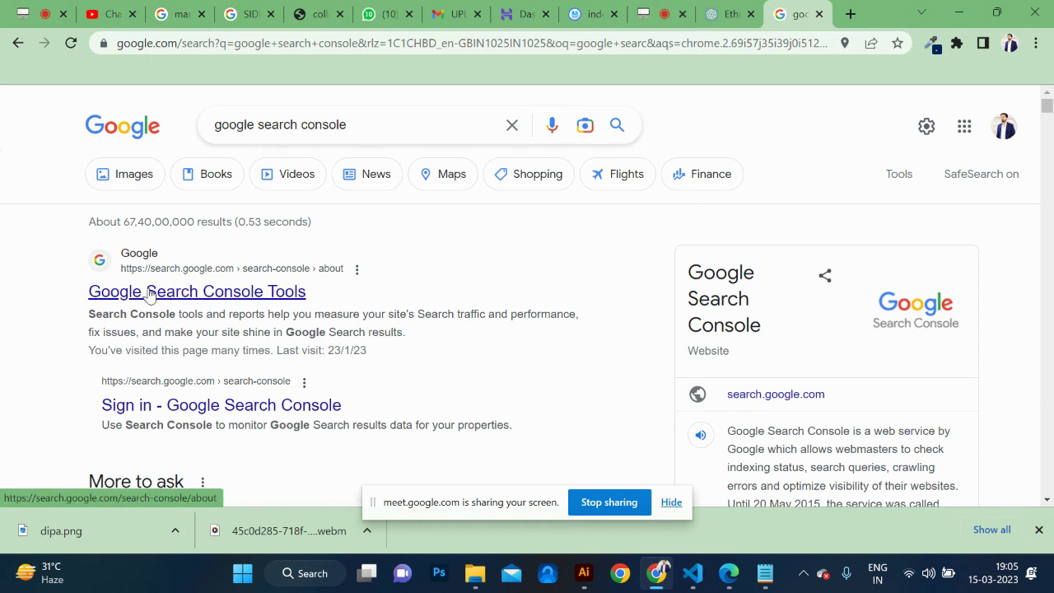
Open the Search Console Tools result and go into Search Console with Start now.
click(149, 293)
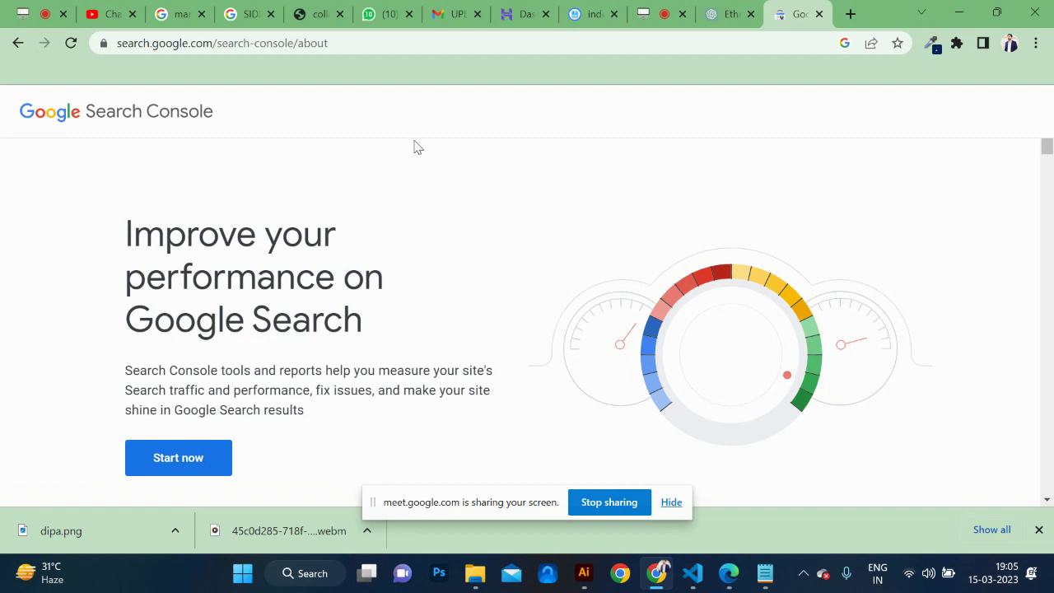
scroll(398, 344, down, 2)
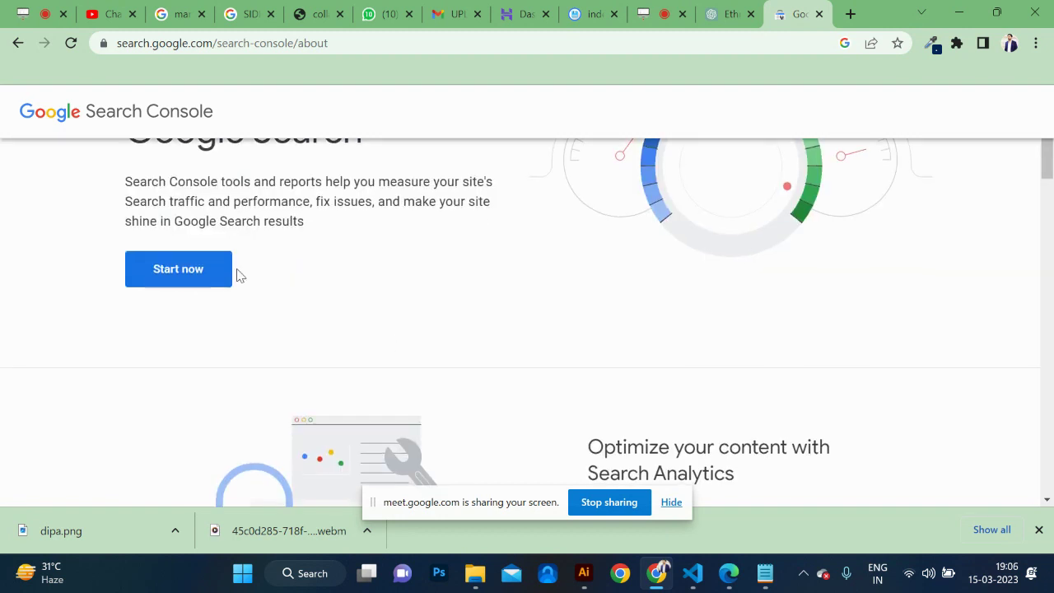
scroll(235, 273, up, 1)
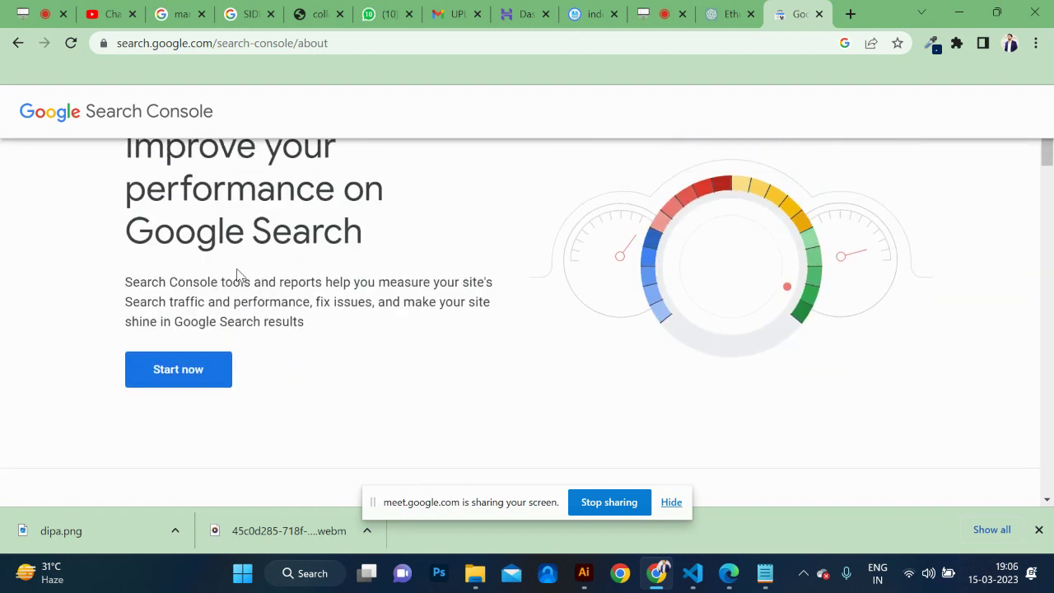
click(165, 376)
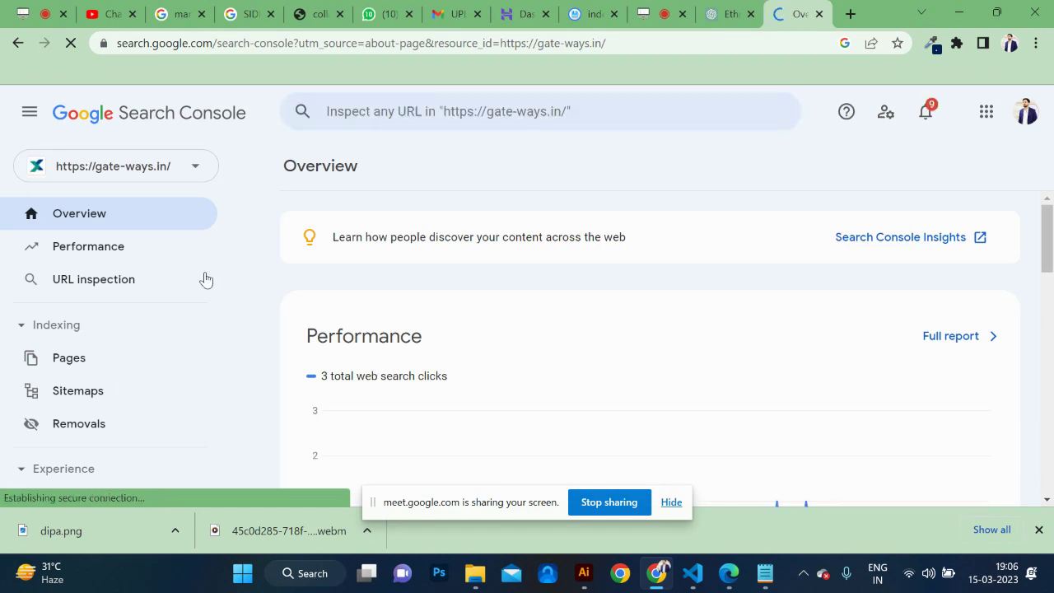
Open the property list, zoom the page out to 80%, and begin adding a new property.
scroll(392, 326, down, 2)
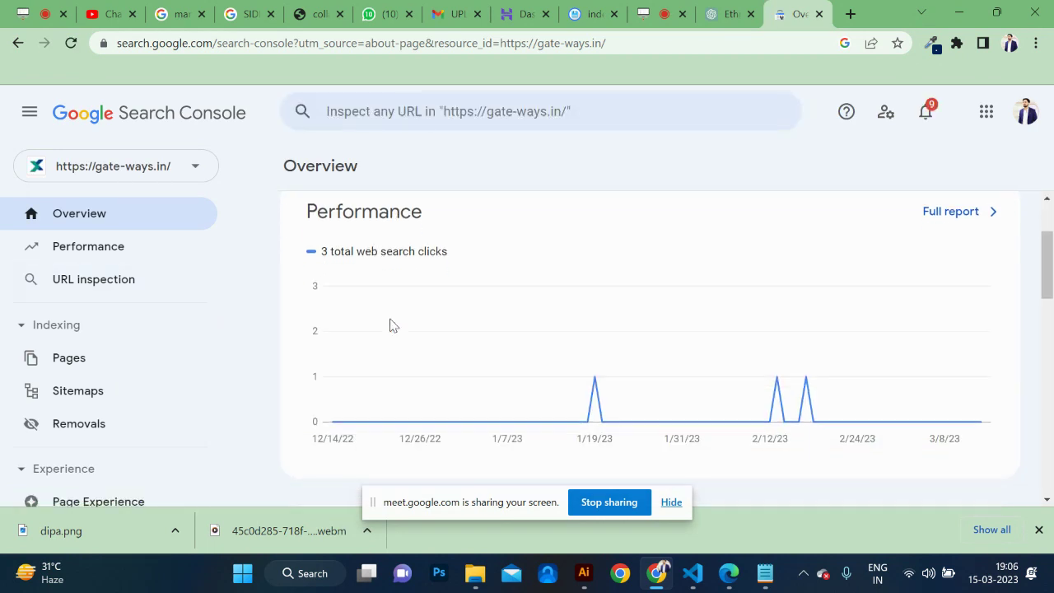
scroll(392, 326, up, 2)
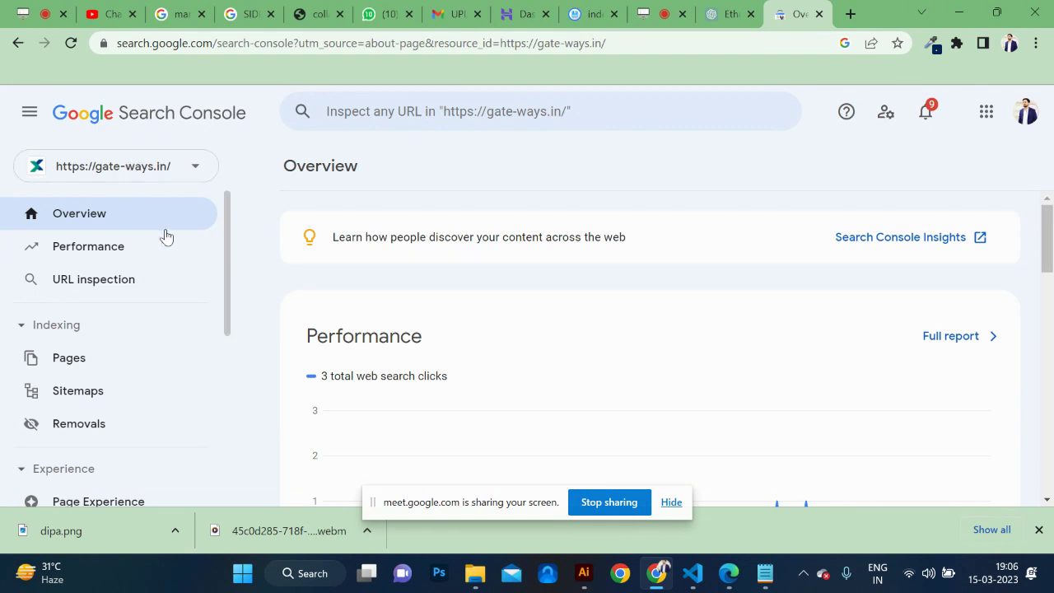
click(173, 174)
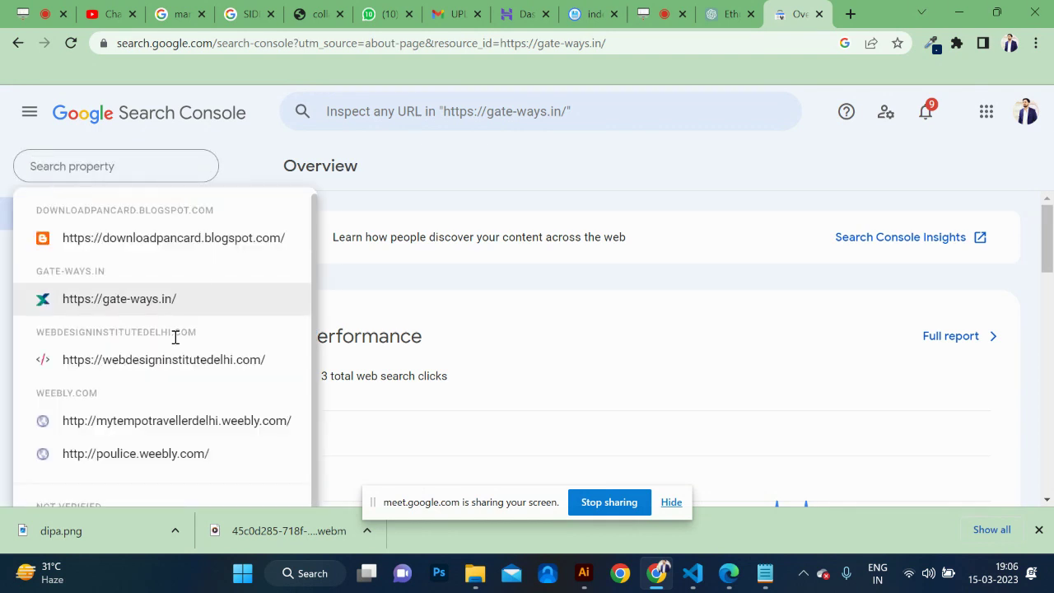
scroll(175, 336, down, 1)
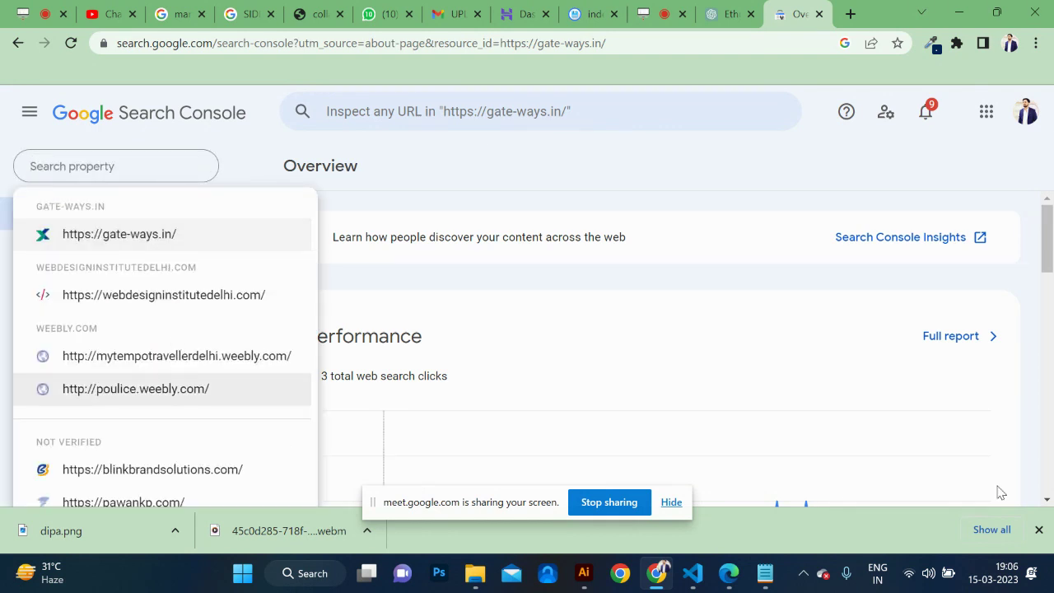
click(1040, 530)
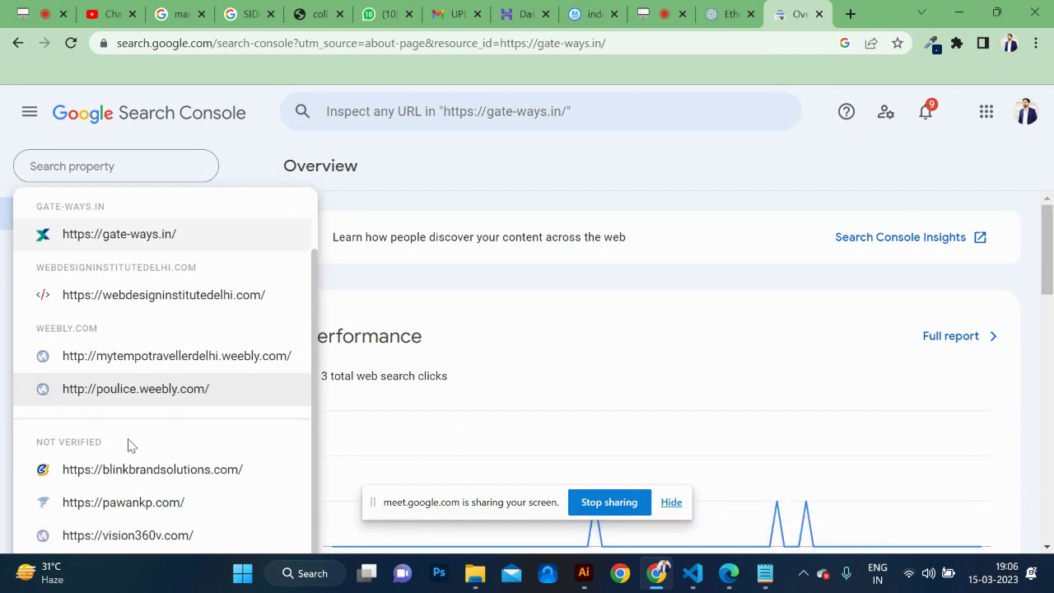
scroll(129, 445, up, 2)
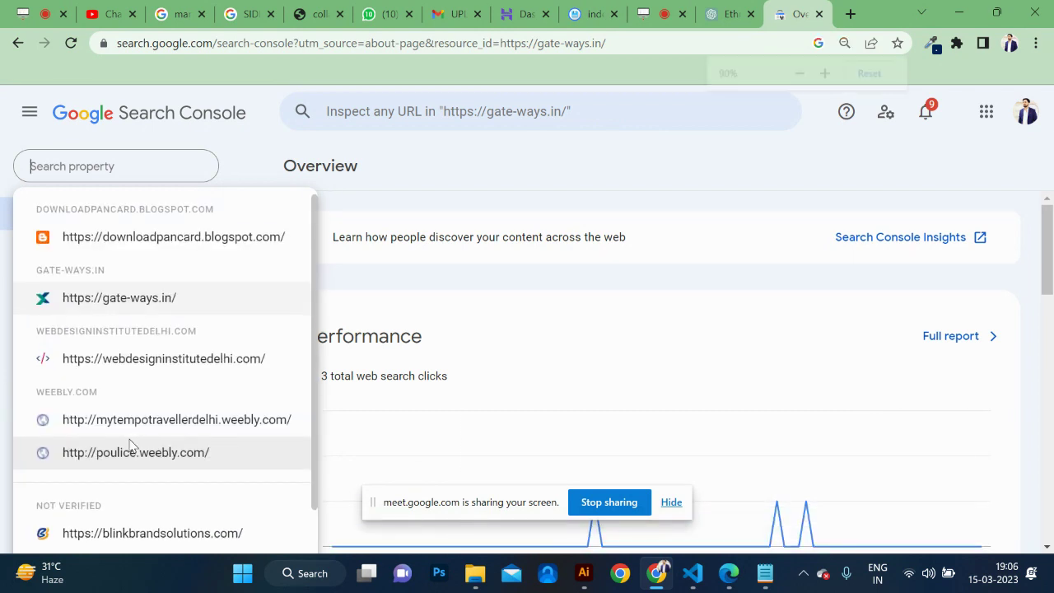
key(ctrl+minus)
key(ctrl+minus)
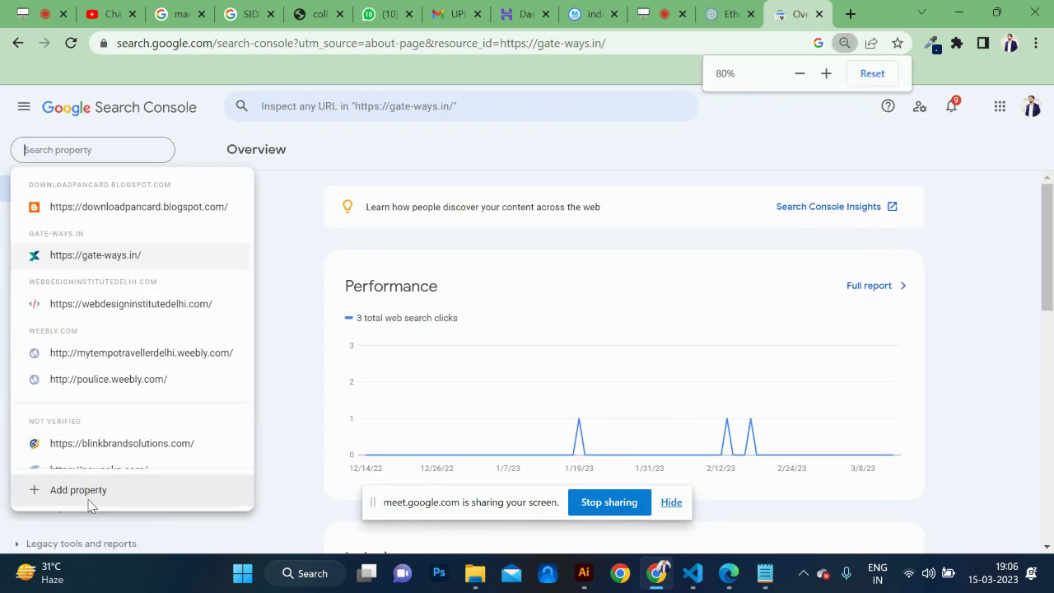
click(89, 500)
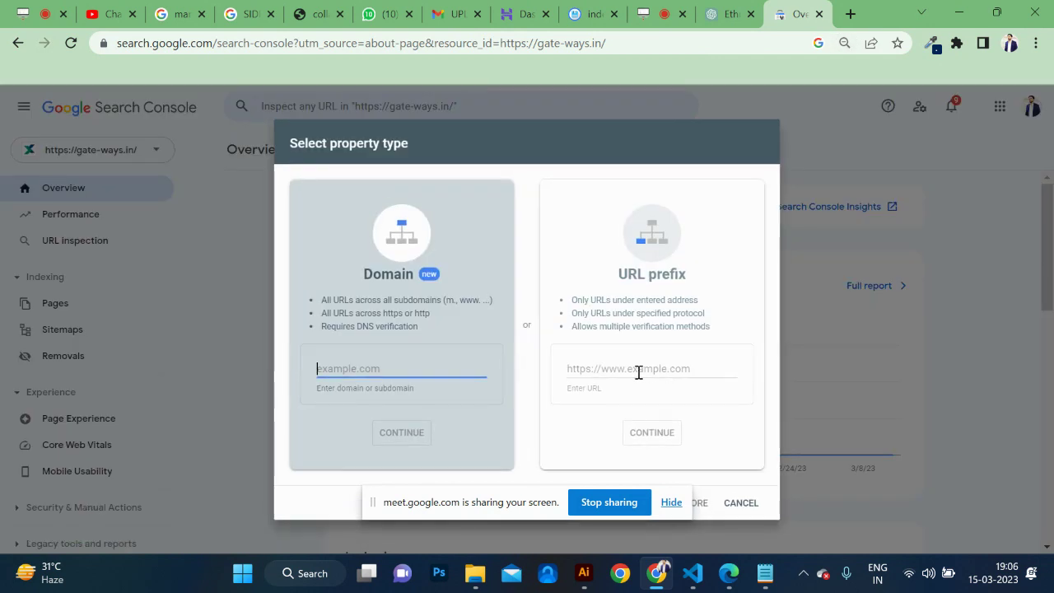
Choose URL prefix, enter the site's URL, and continue.
click(638, 370)
text(https://)
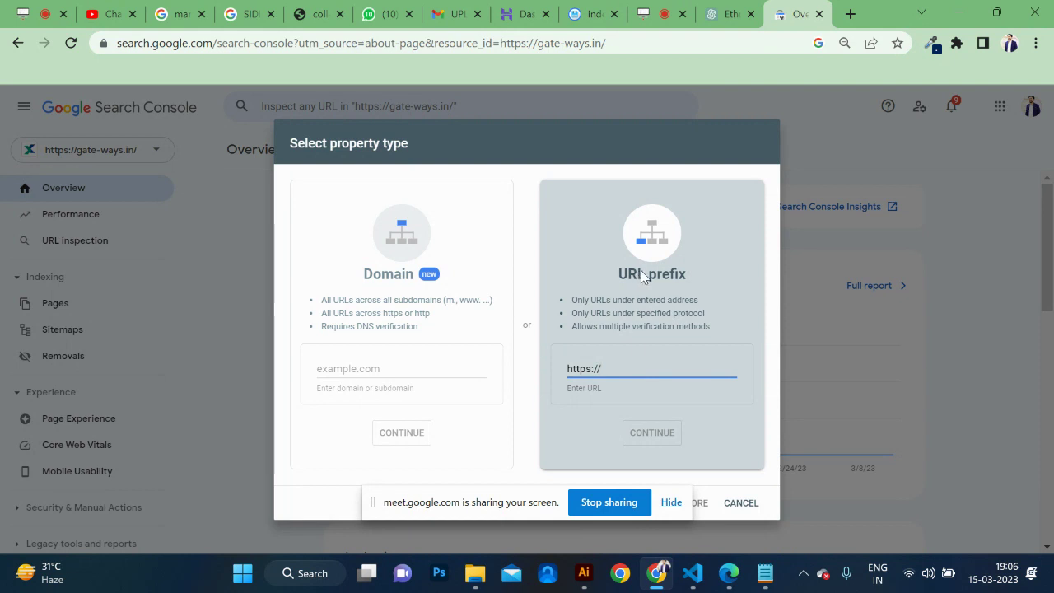
text(kunal)
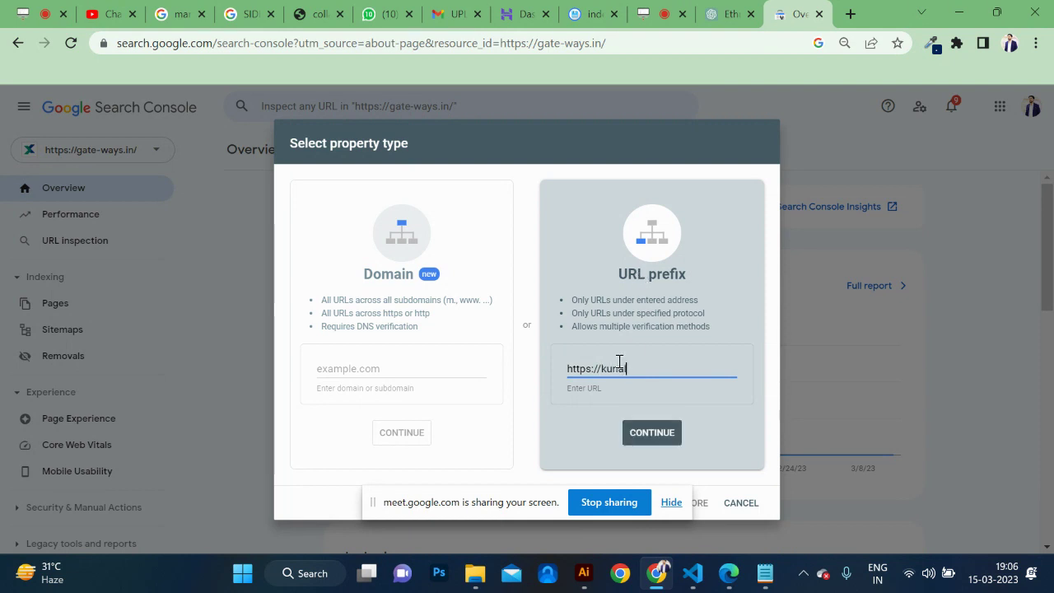
text(put.in)
click(632, 434)
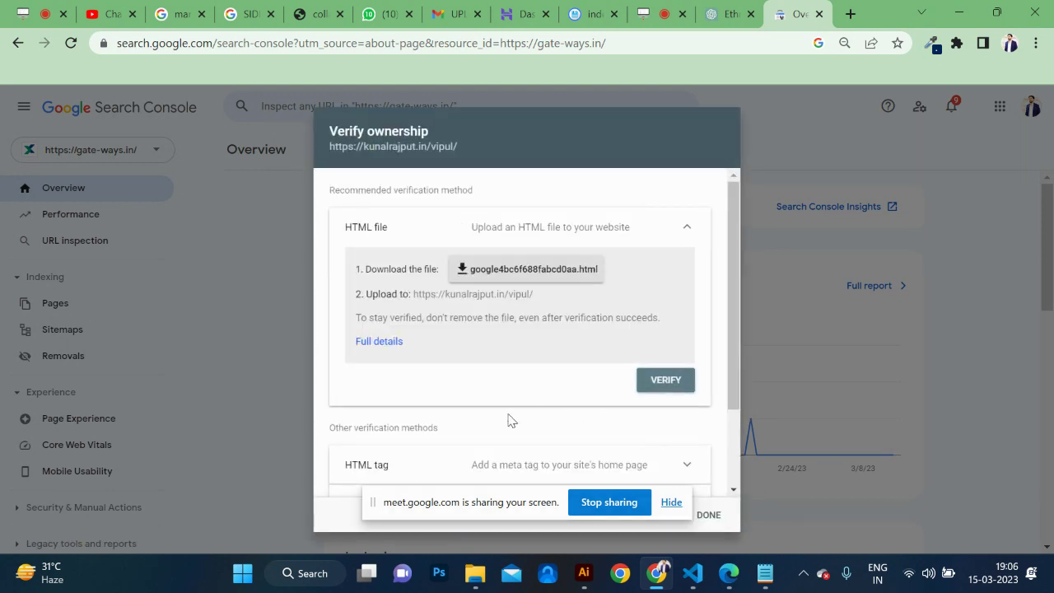
Expand the HTML tag verification method and copy the google-site-verification meta tag.
scroll(508, 420, down, 2)
click(511, 369)
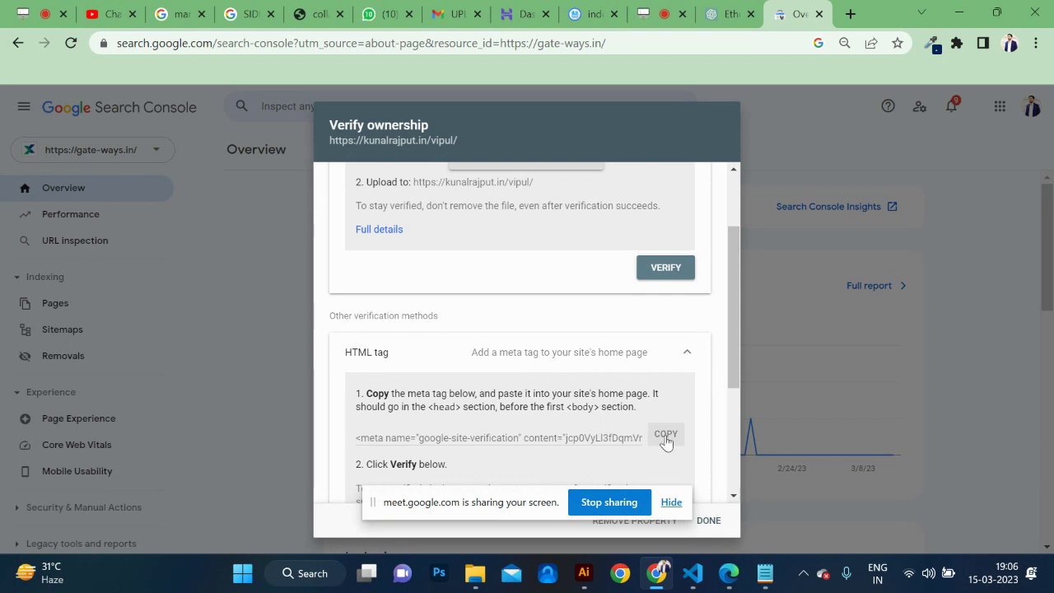
click(667, 436)
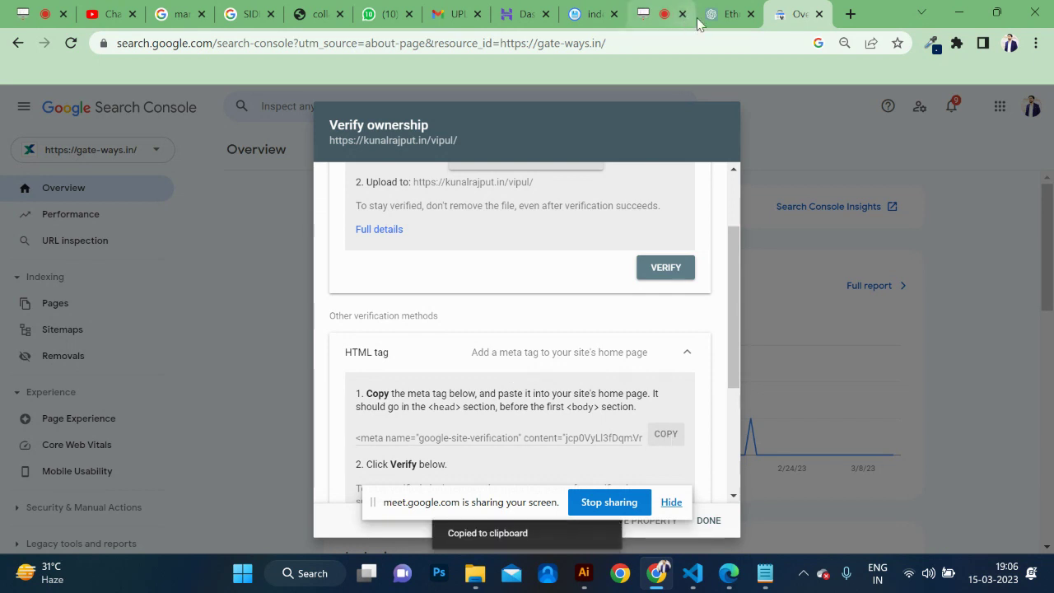
click(568, 18)
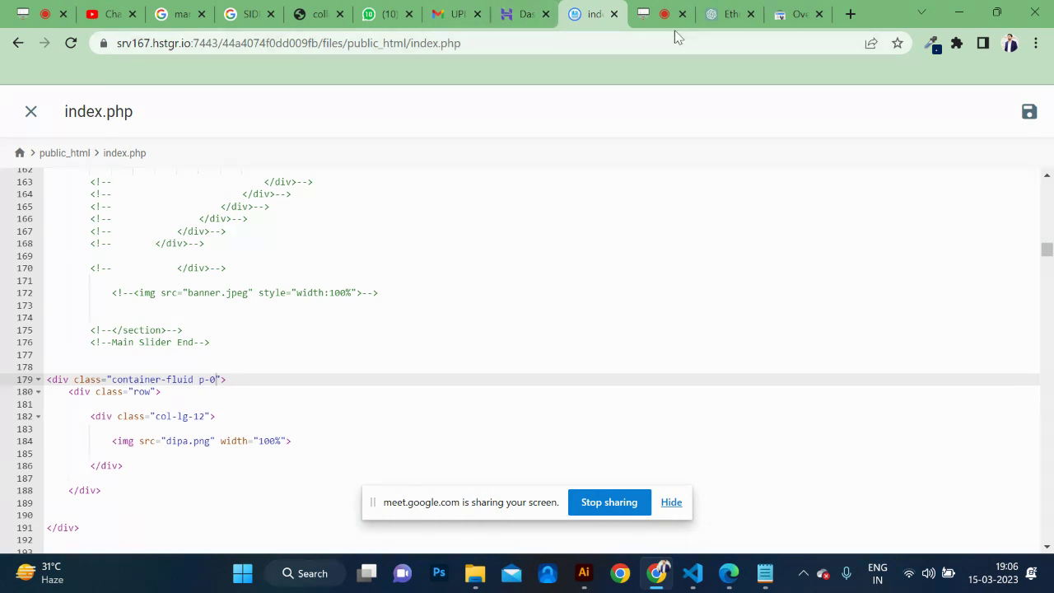
In the theme editor's header.php, add blank lines after line 27 and after the <head> tag.
key(alt+Tab)
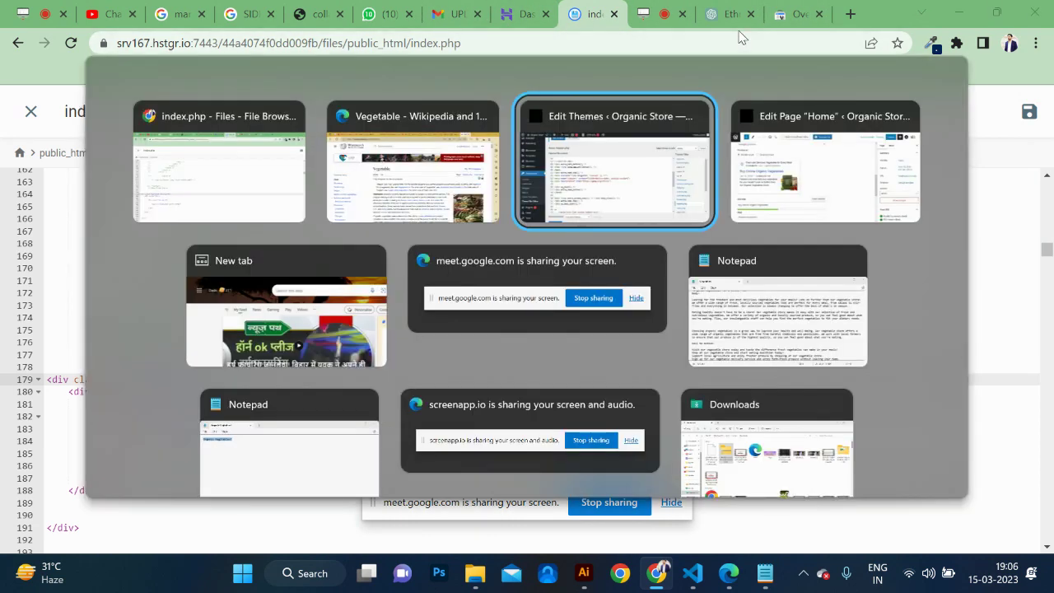
click(545, 224)
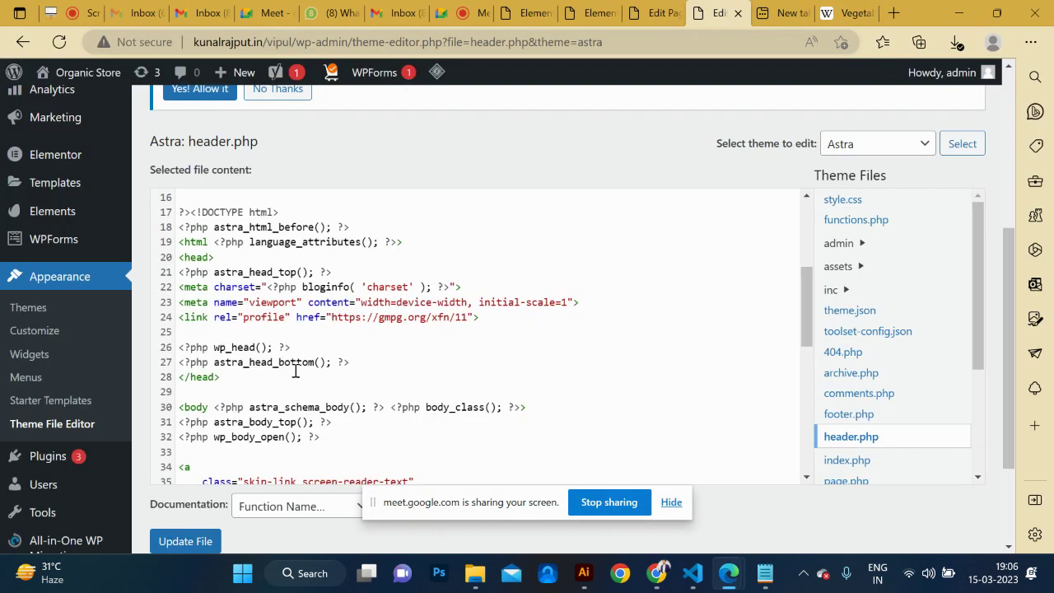
click(202, 331)
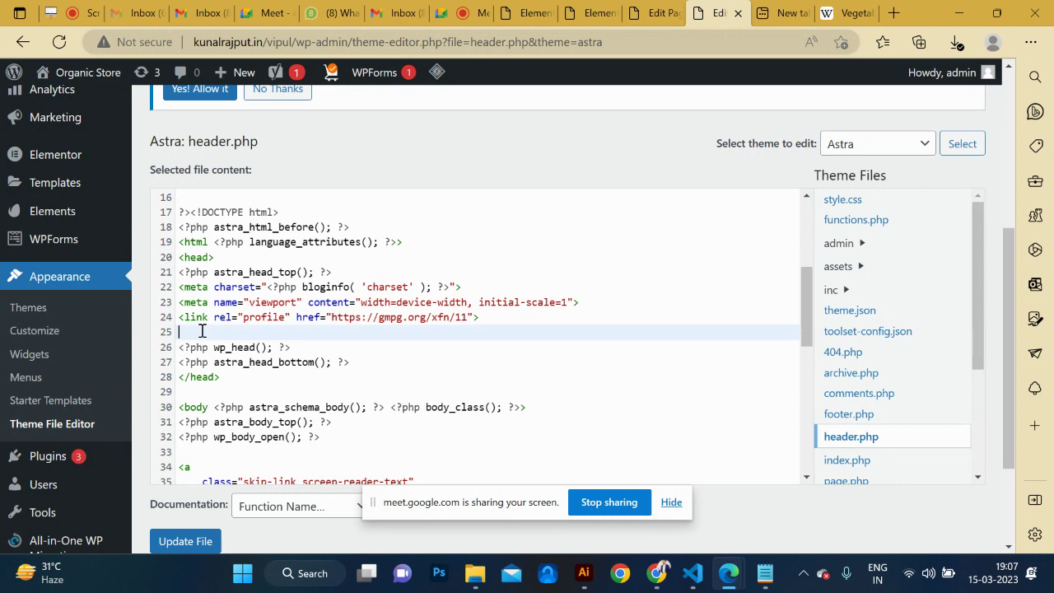
click(365, 363)
key(Return)
key(Return)
key(Tab)
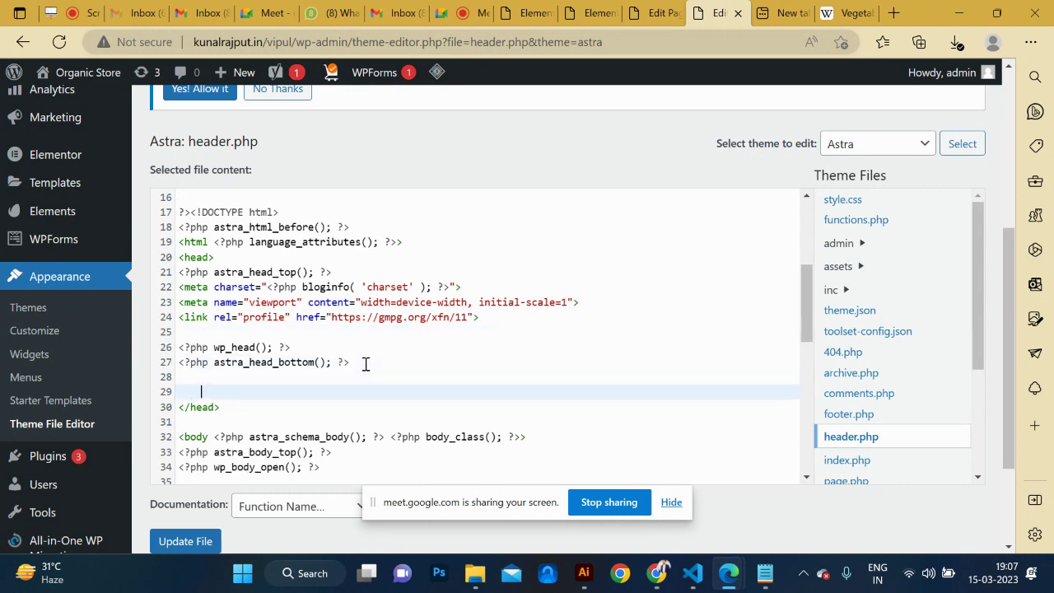
click(248, 259)
key(Return)
key(Return)
key(Tab)
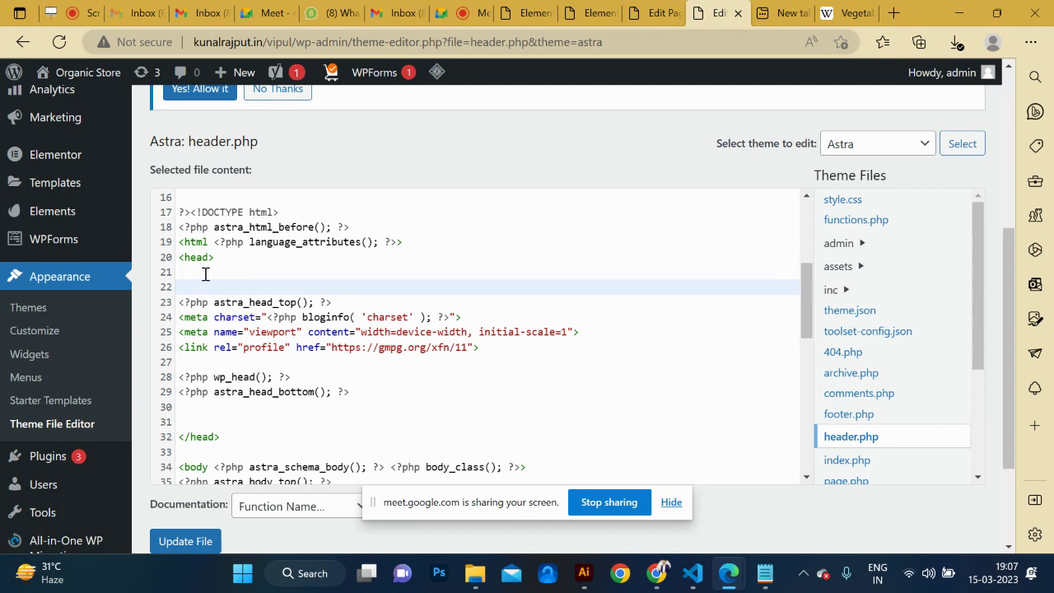
Insert blank lines after line 23, the charset meta line and the viewport meta line.
click(204, 274)
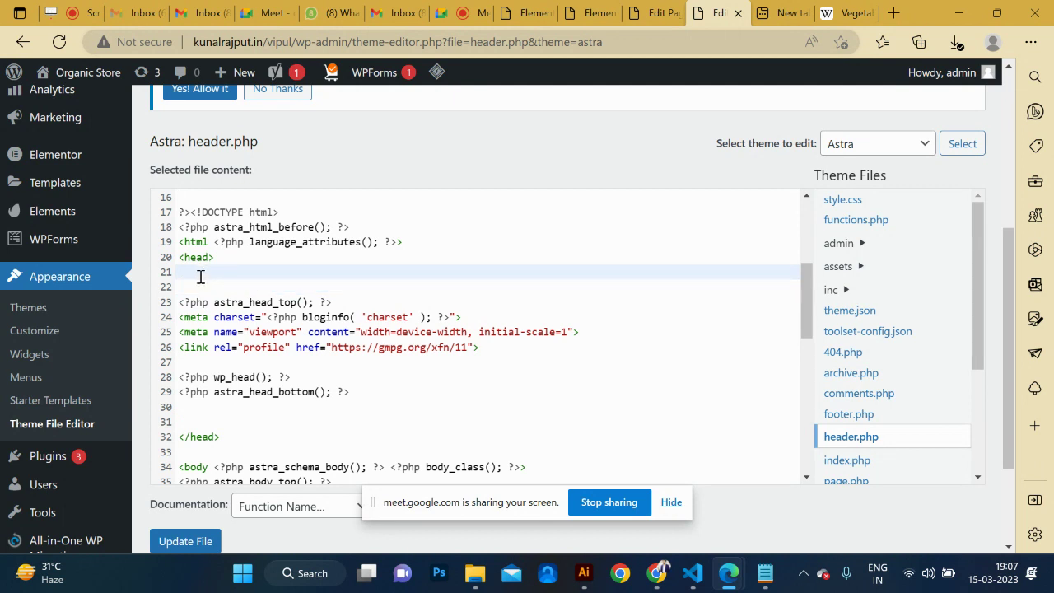
click(312, 302)
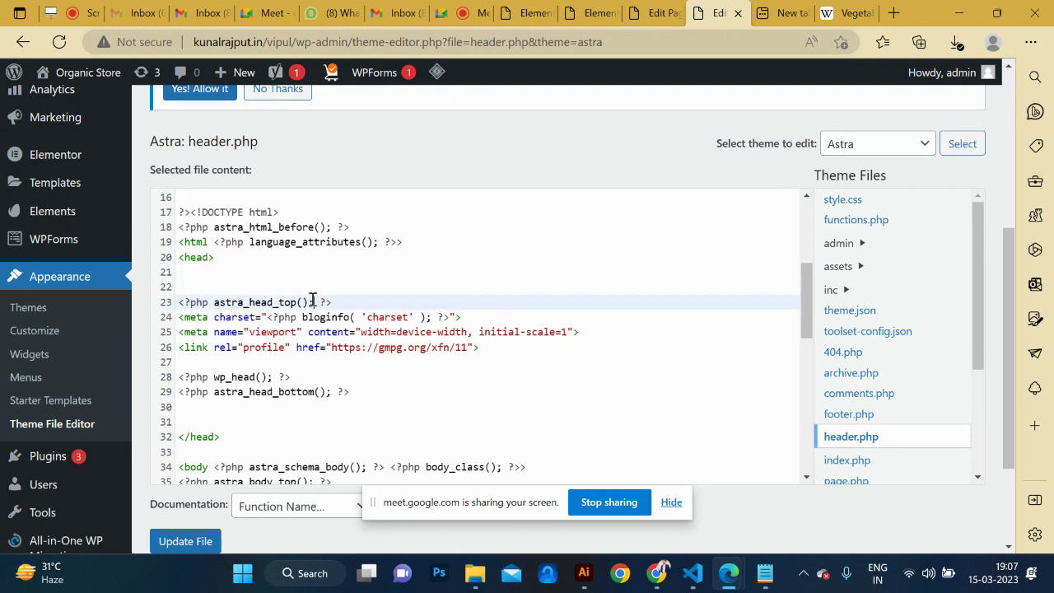
click(357, 303)
key(Return)
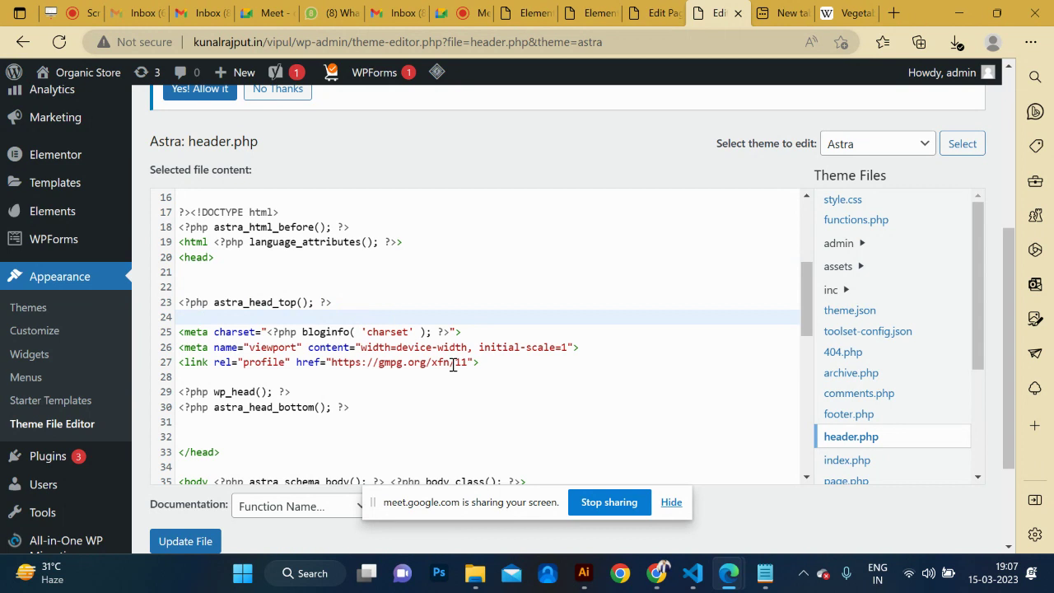
click(481, 333)
key(Return)
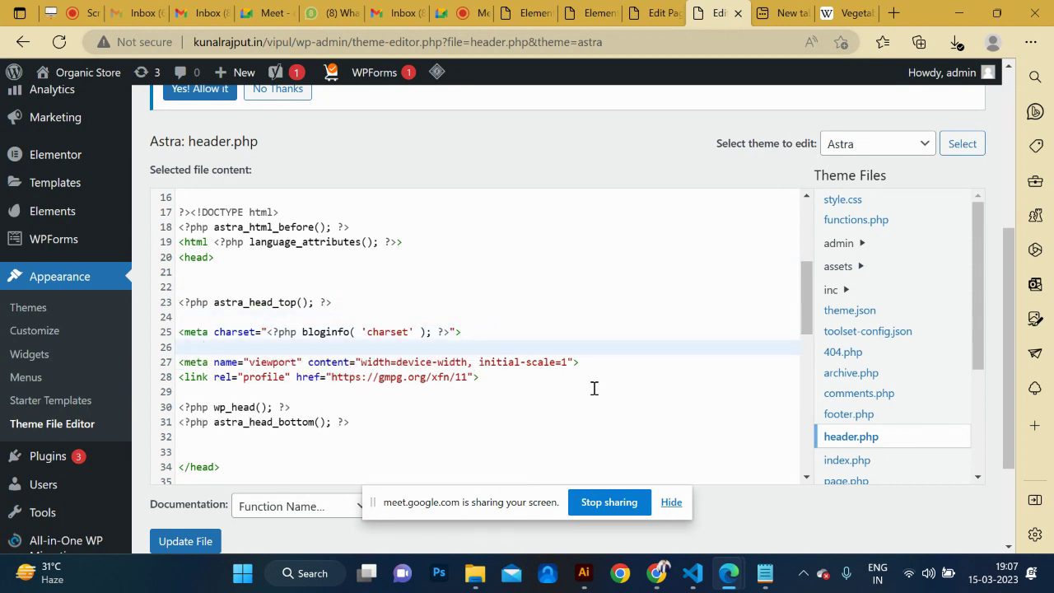
click(593, 364)
key(Return)
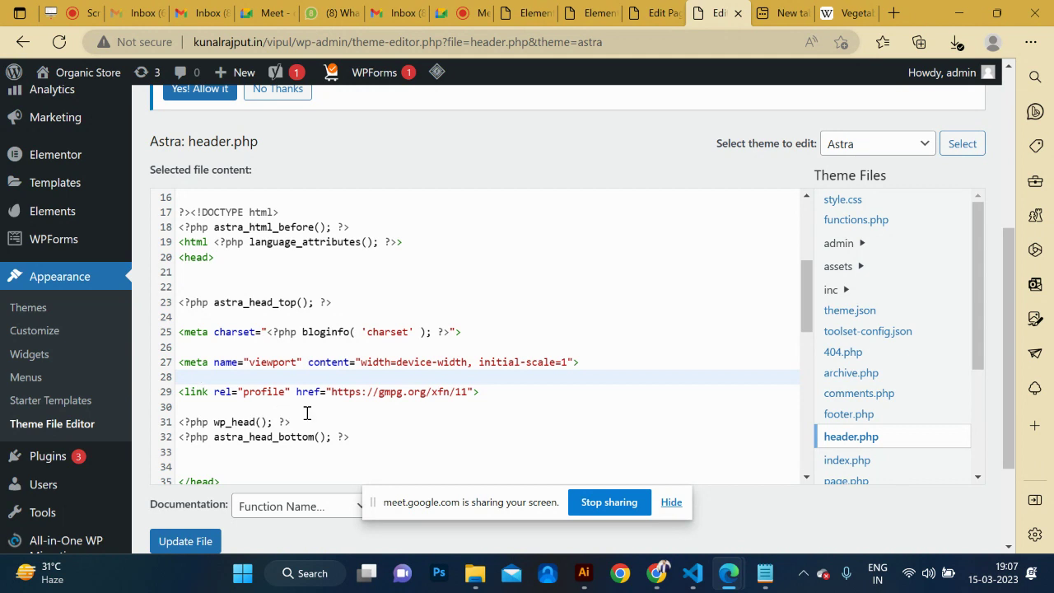
Paste the google-site-verification meta tag on line 30 and save header.php with Update File.
click(213, 407)
key(ctrl+v)
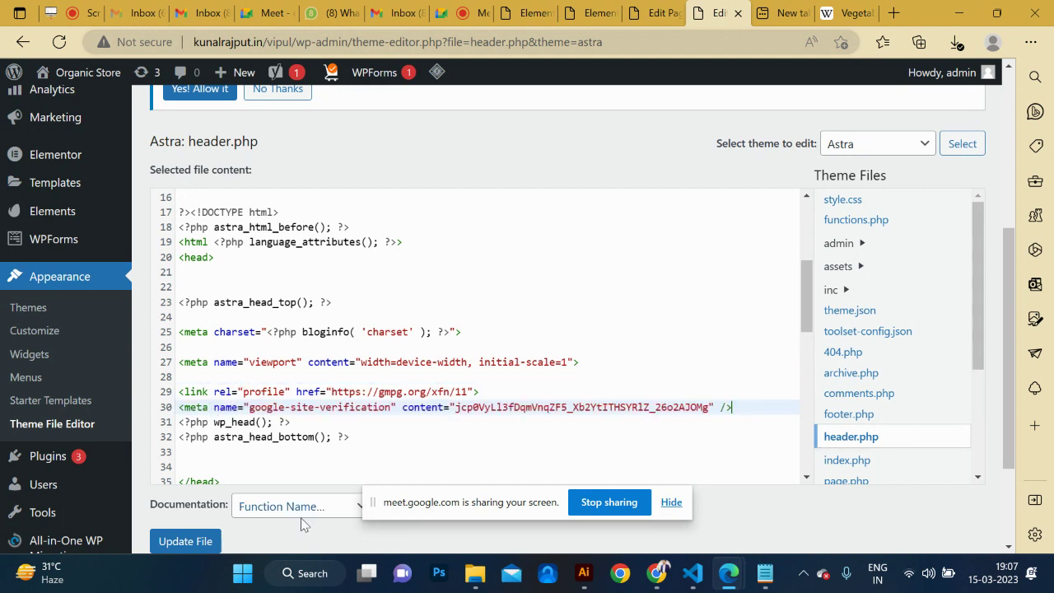
click(206, 545)
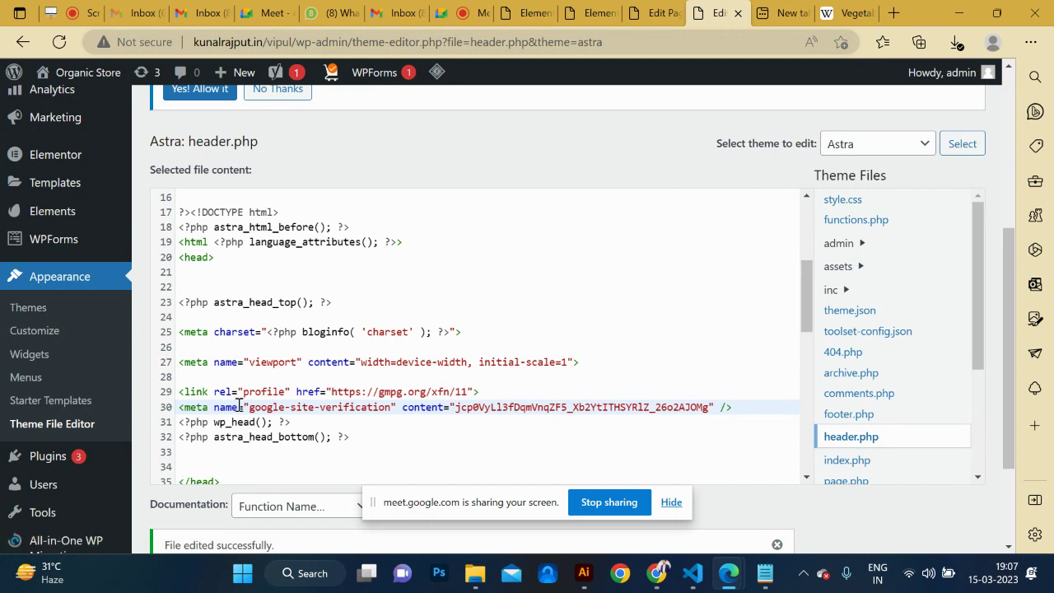
triple_click(239, 407)
key(alt+Tab)
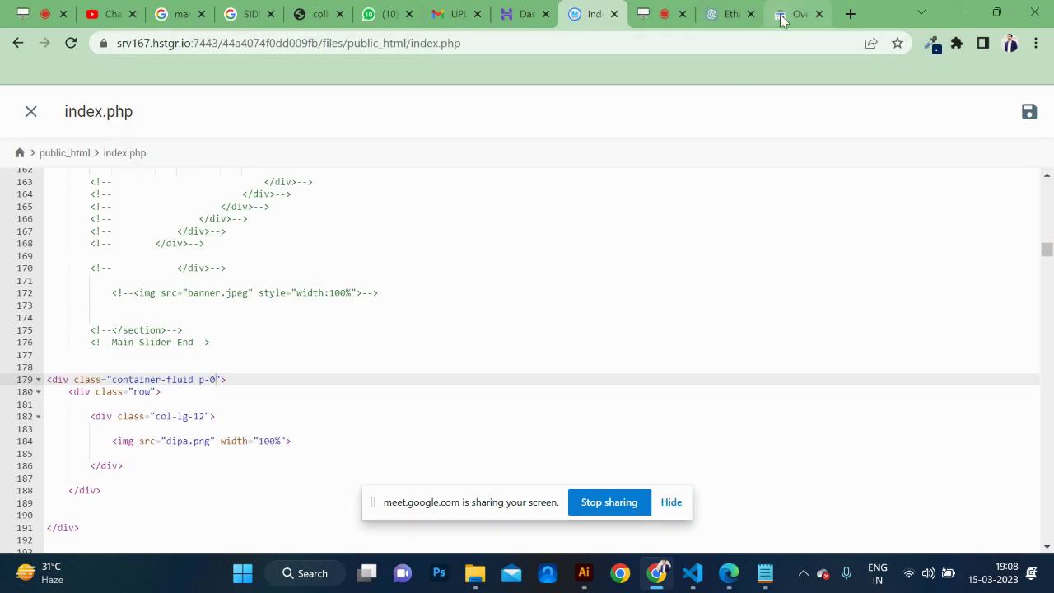
Run the HTML-tag ownership verification, dismiss the failure message, and close the Search Console tab.
click(783, 16)
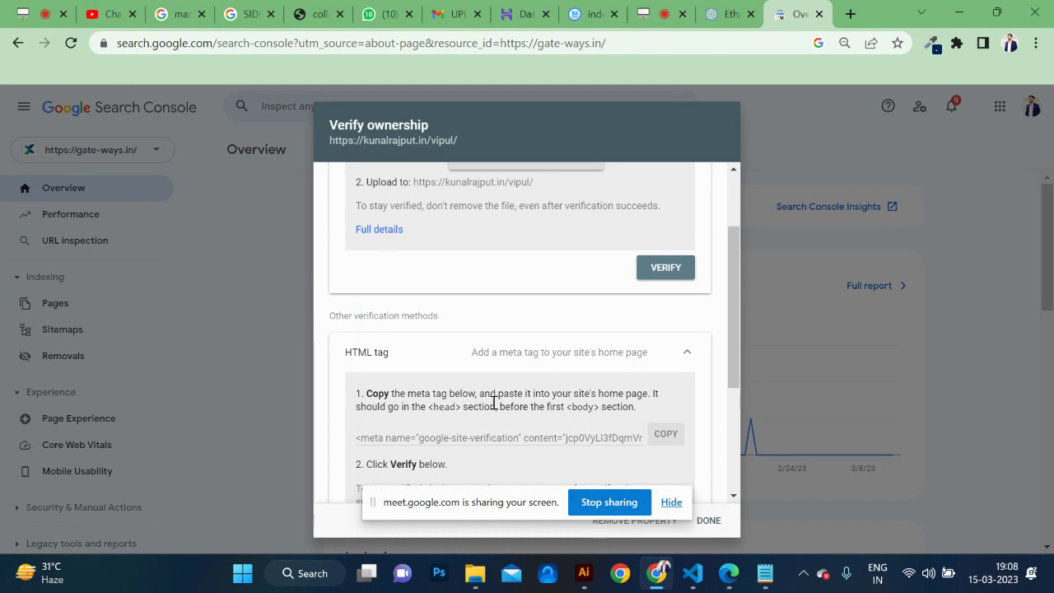
scroll(490, 391, down, 3)
click(667, 381)
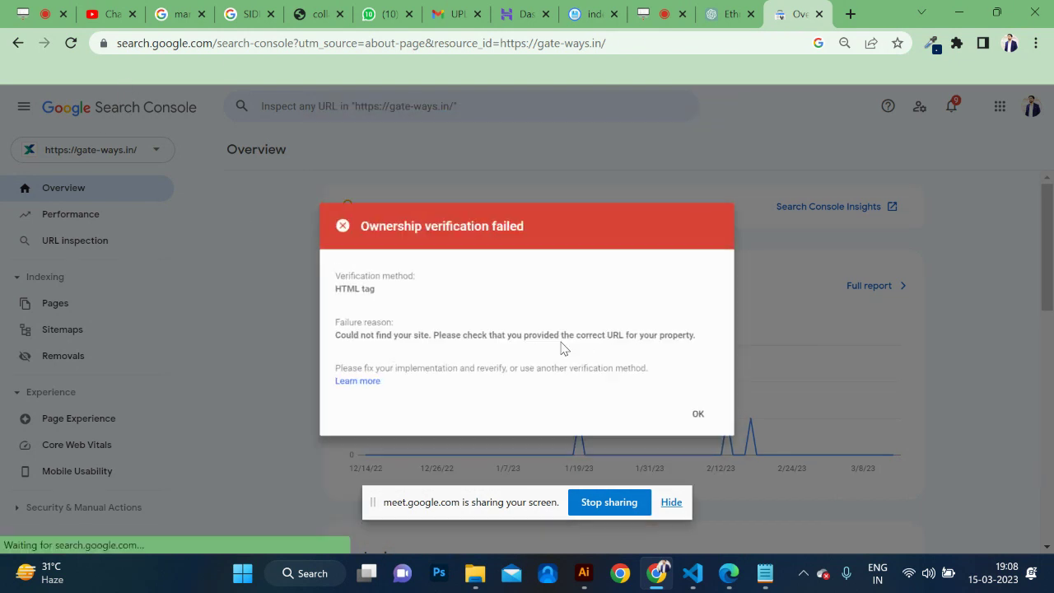
click(704, 418)
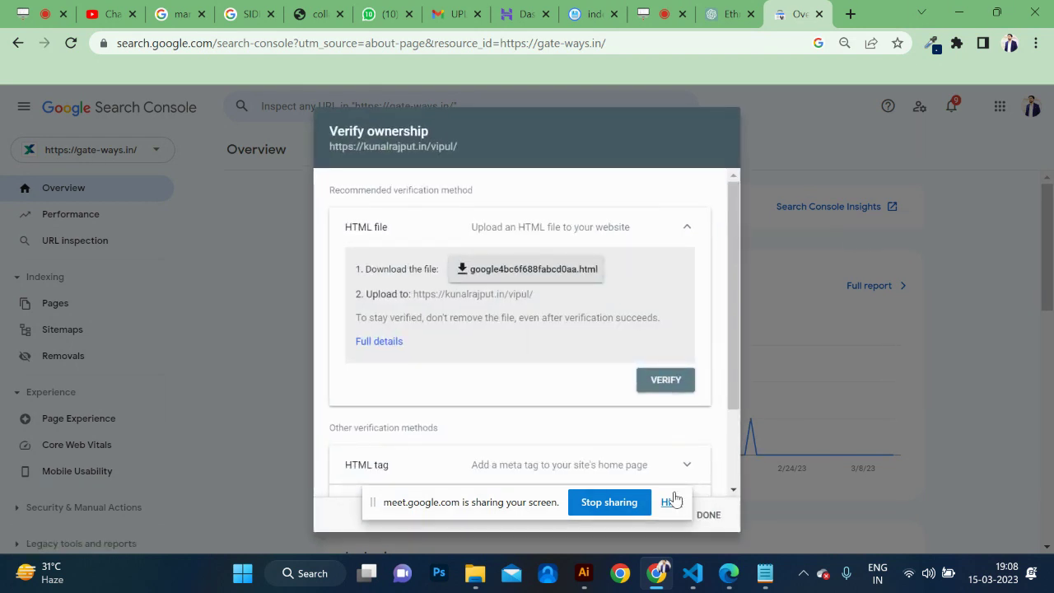
click(672, 503)
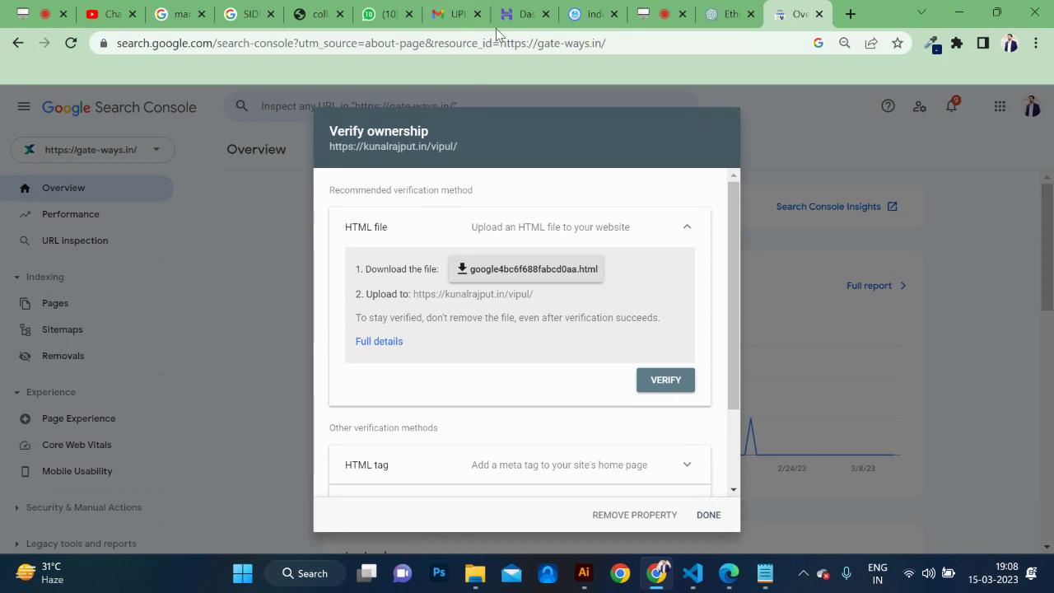
click(820, 14)
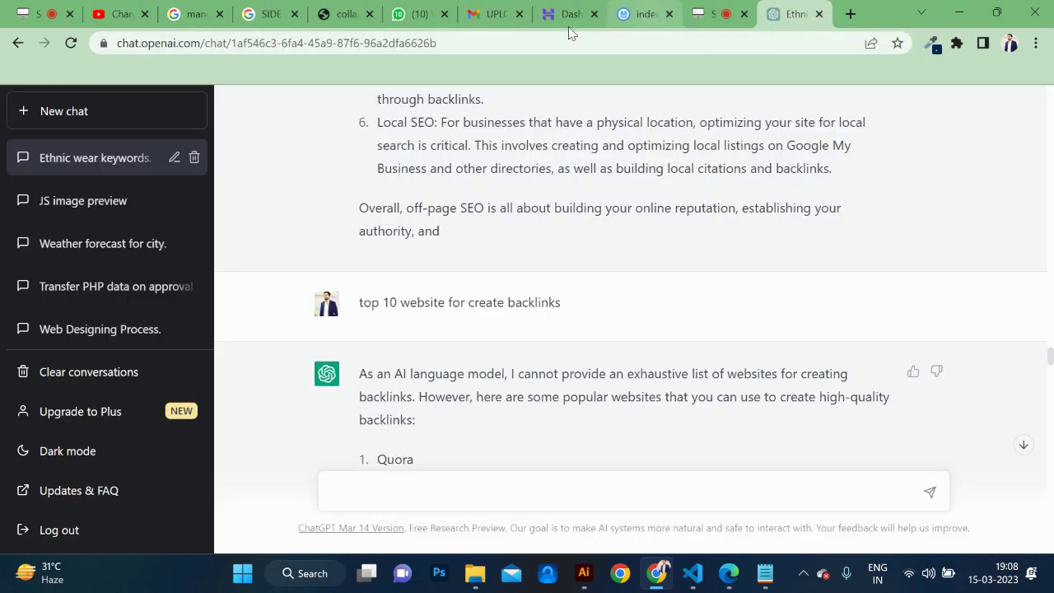
Visit the Organic Store live home page and view its source code with Ctrl+U.
click(331, 14)
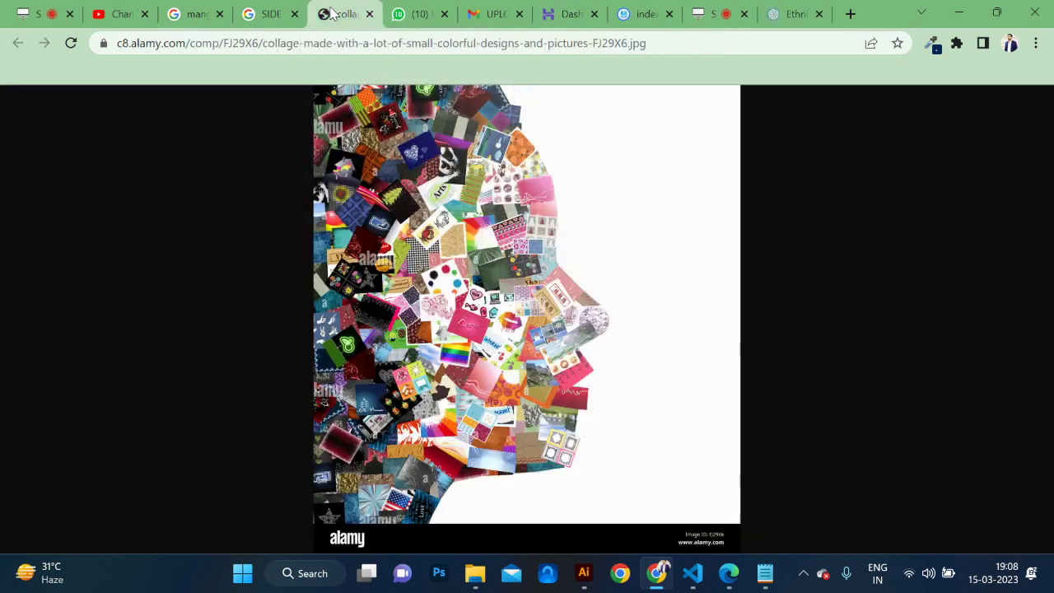
key(alt+Tab)
click(714, 144)
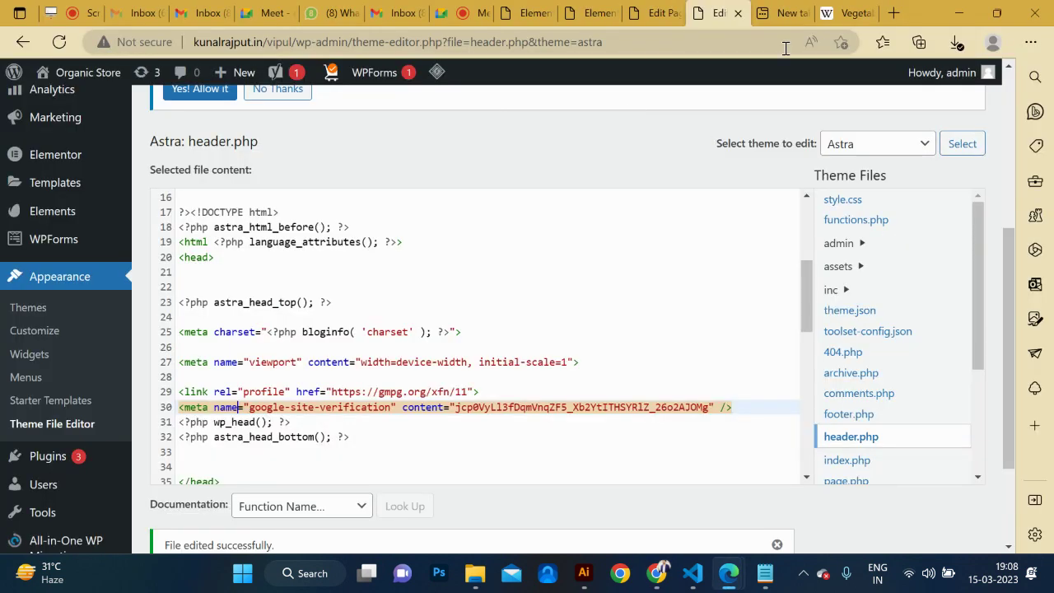
mouse_move(39, 80)
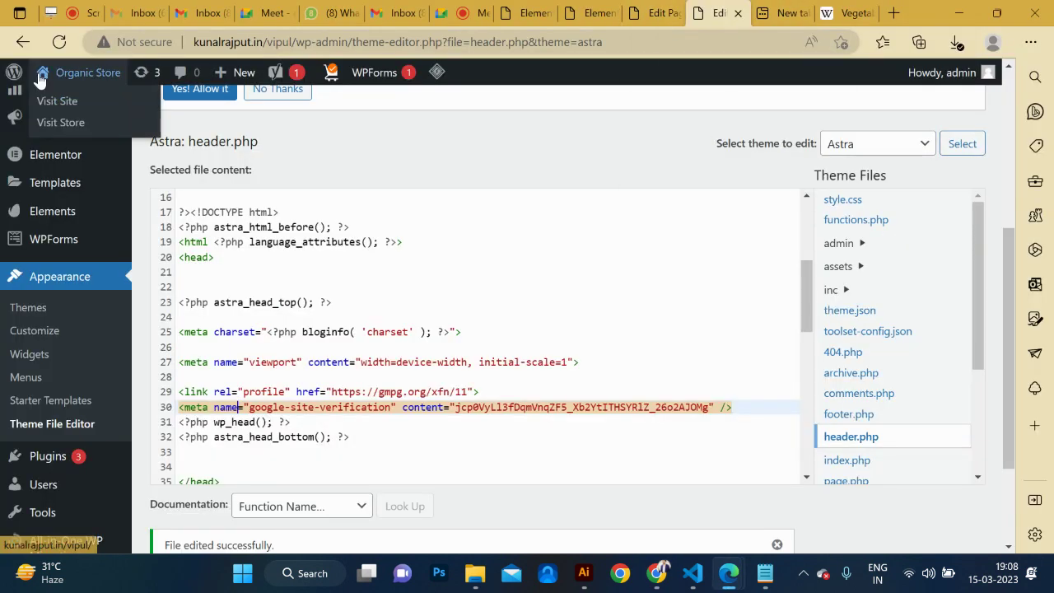
click(57, 101)
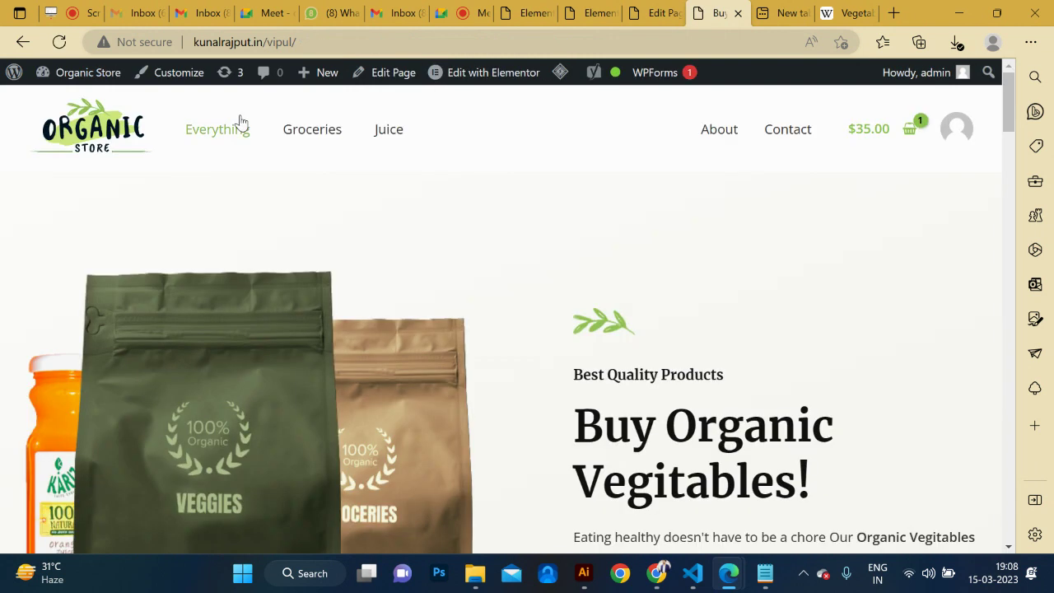
key(ctrl+u)
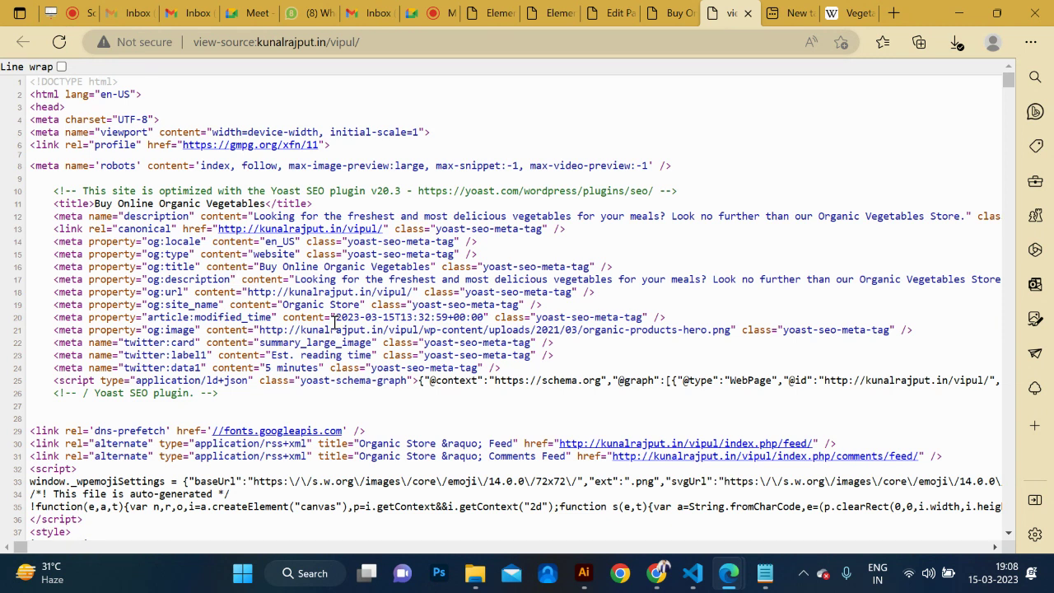
scroll(334, 374, down, 1)
scroll(333, 374, up, 1)
Search the page source for 'site', 'google' and 'veri', stepping through the google matches.
key(ctrl+f)
text(sitev)
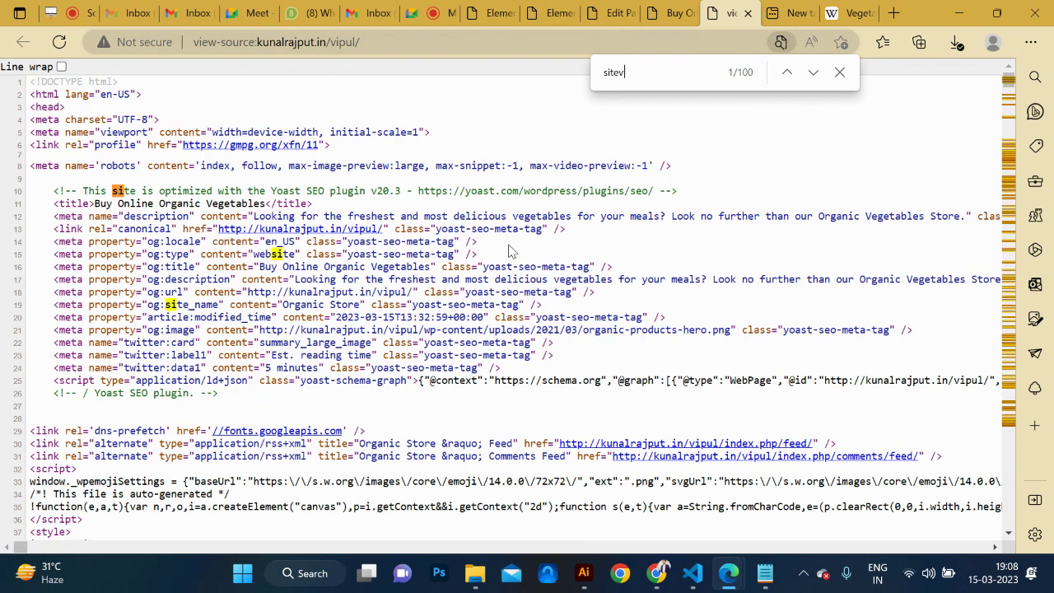
key(BackSpace)
key(BackSpace)
key(BackSpace)
key(BackSpace)
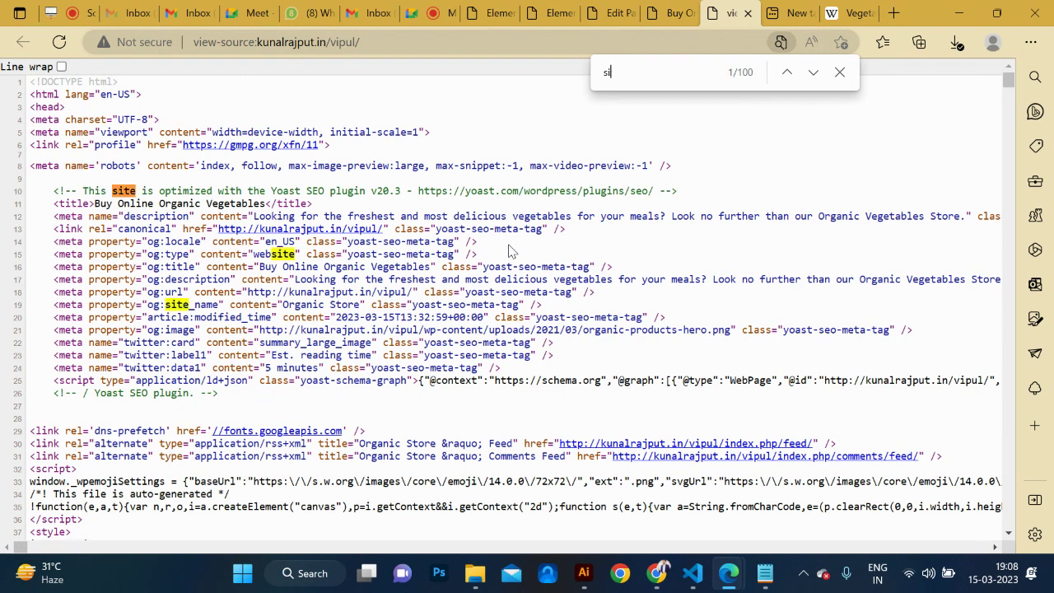
text(google)
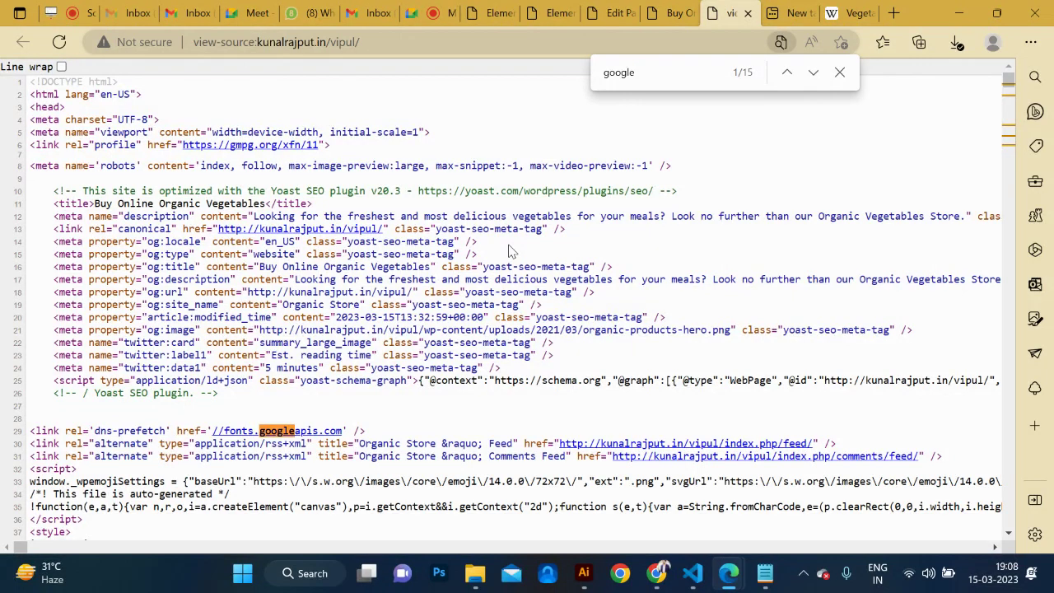
key(Return)
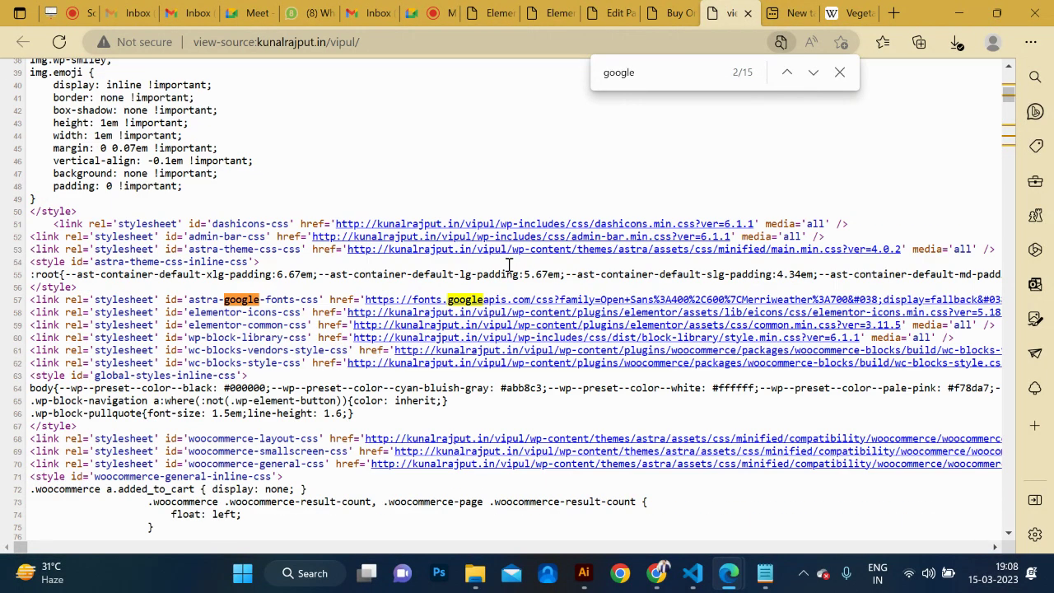
key(Return)
key(Return)
key(Return)
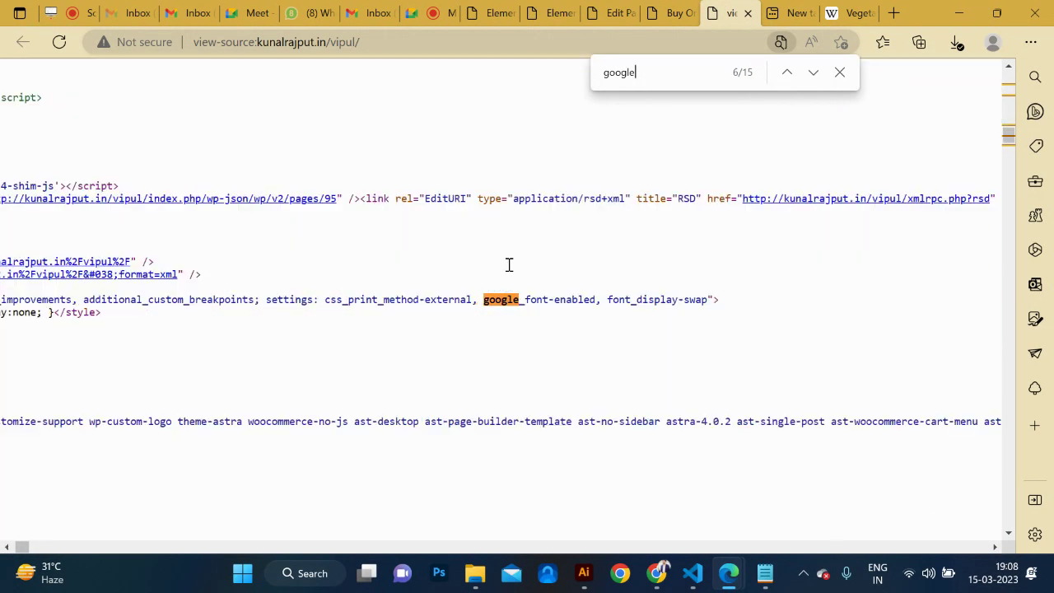
key(Return)
key(Return)
key(Return)
key(Return)
key(Return)
key(Return)
key(Return)
key(Return)
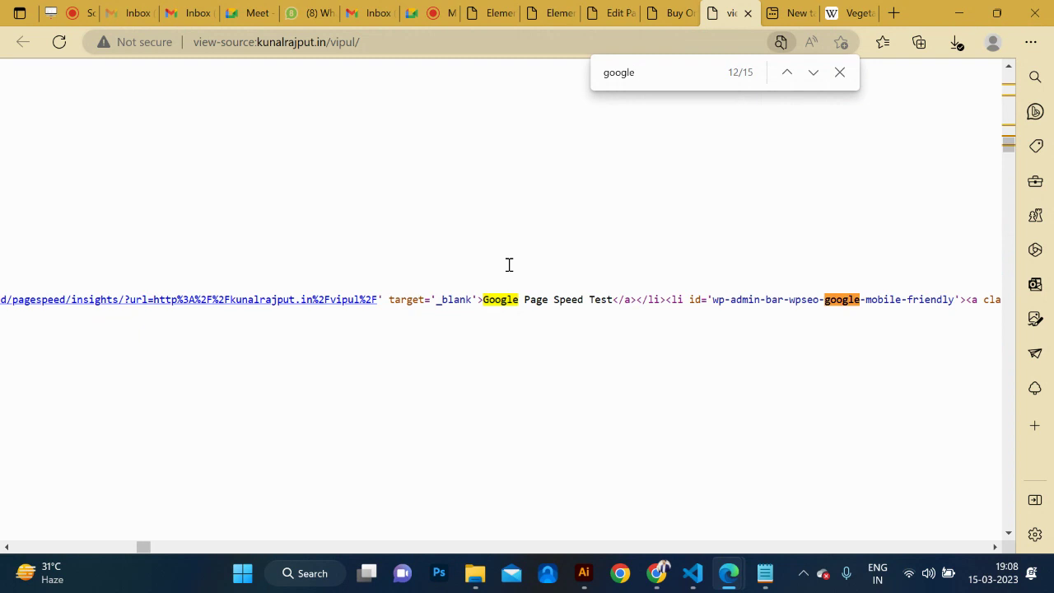
key(Return)
key(Return)
key(Return)
key(Return)
key(Return)
key(Return)
key(Return)
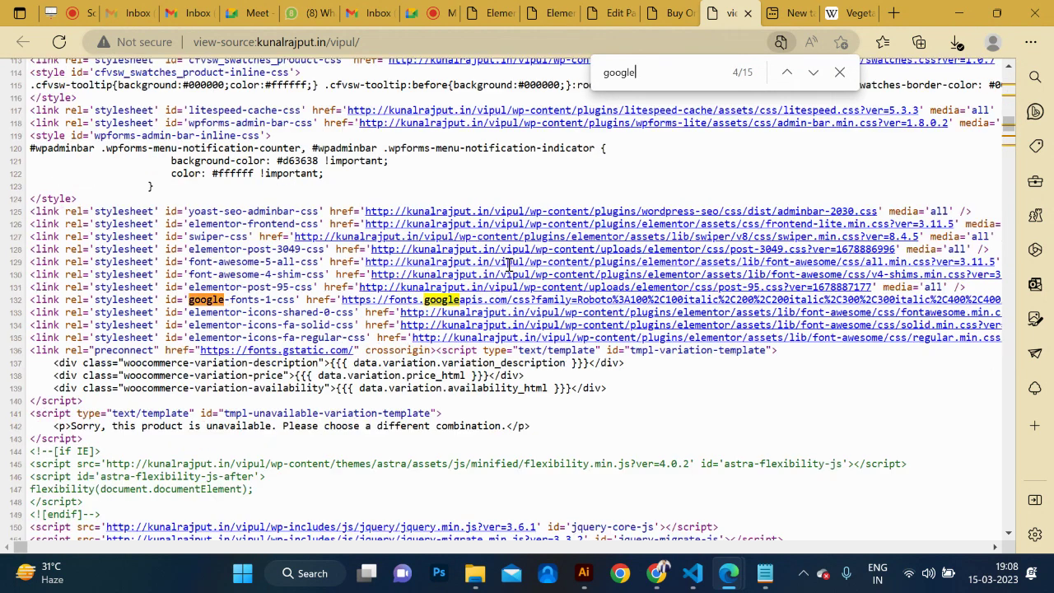
key(Return)
key(Return)
key(Return)
key(Return)
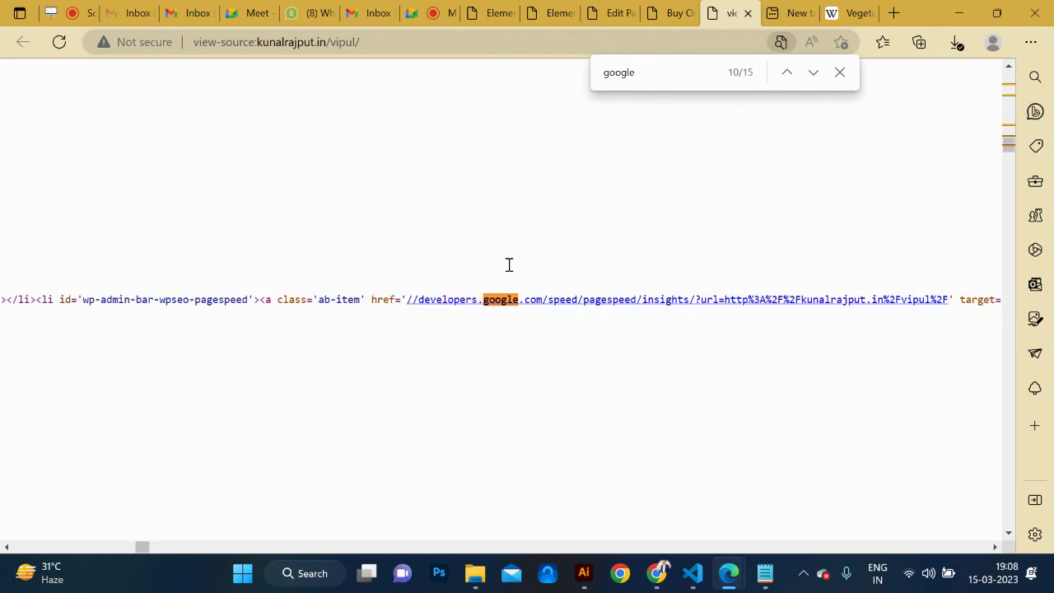
key(ctrl+f)
text(verif)
key(BackSpace)
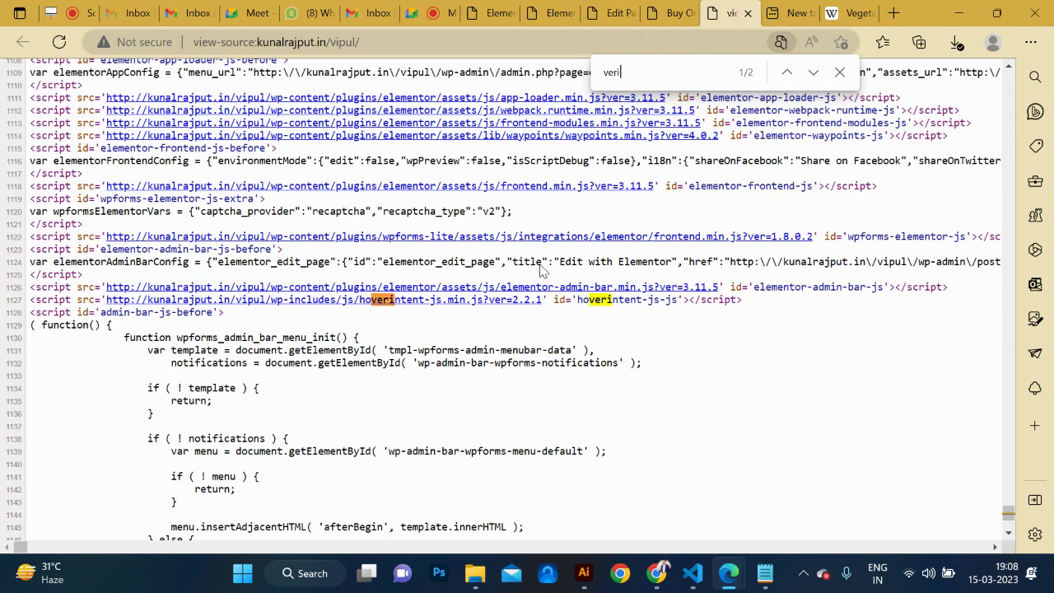
Flip through the open Elementor, page editor, live store and page source tabs.
click(486, 11)
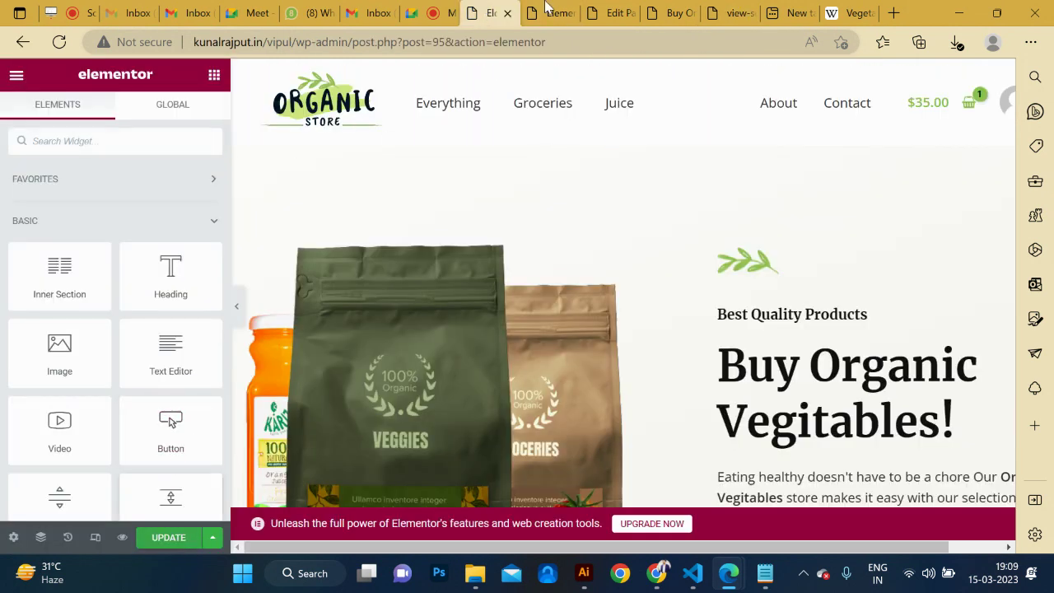
click(610, 13)
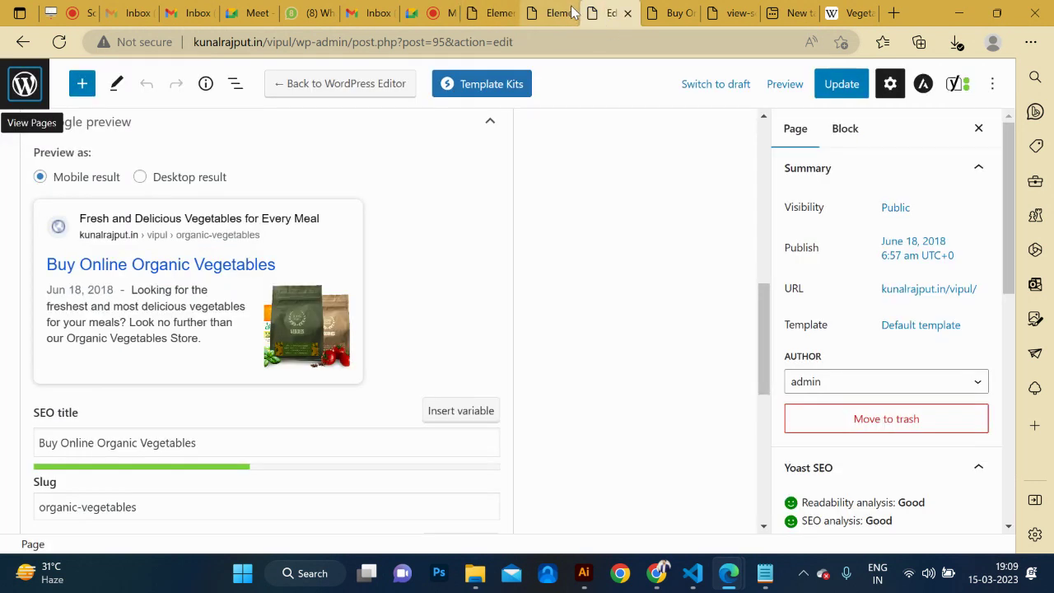
click(576, 15)
click(673, 13)
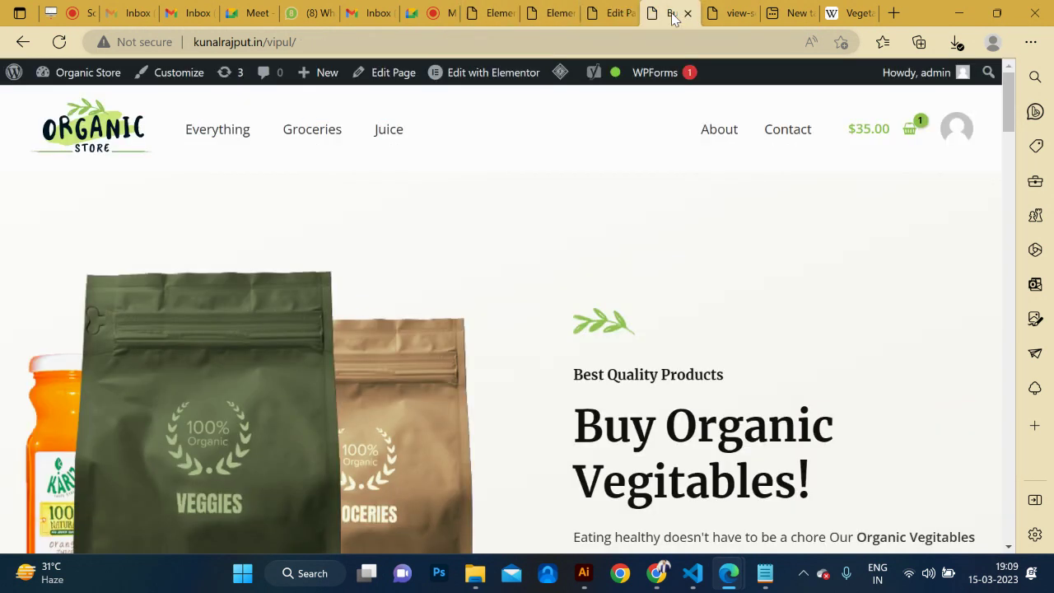
click(731, 13)
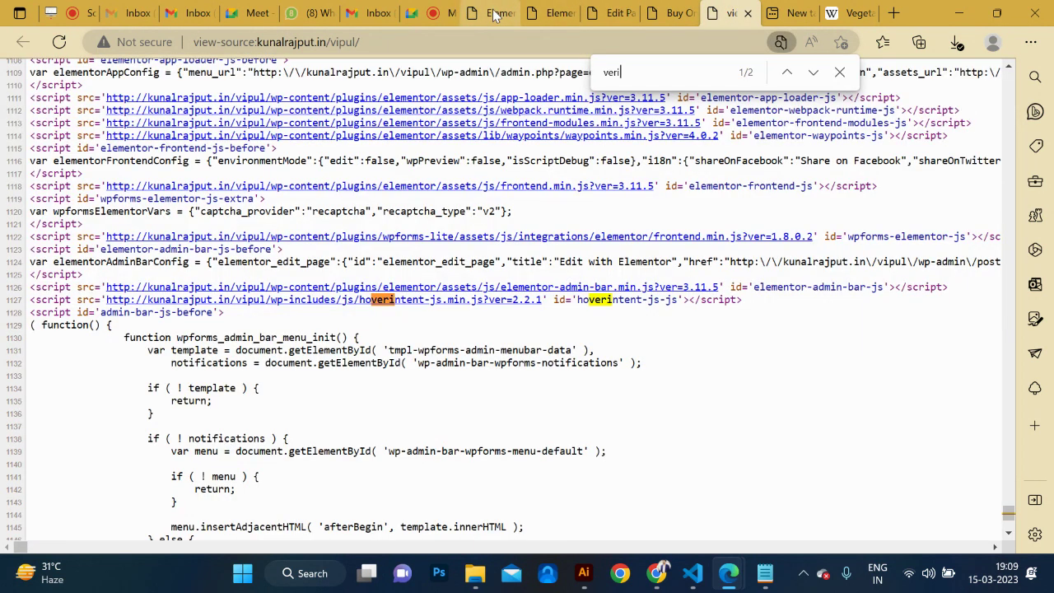
click(515, 15)
click(550, 15)
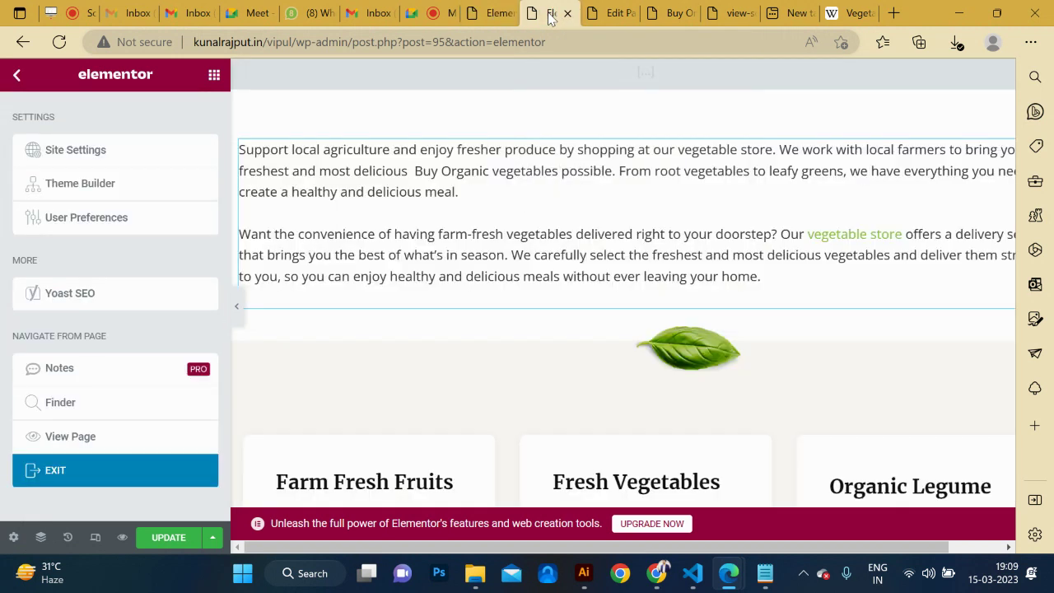
click(614, 13)
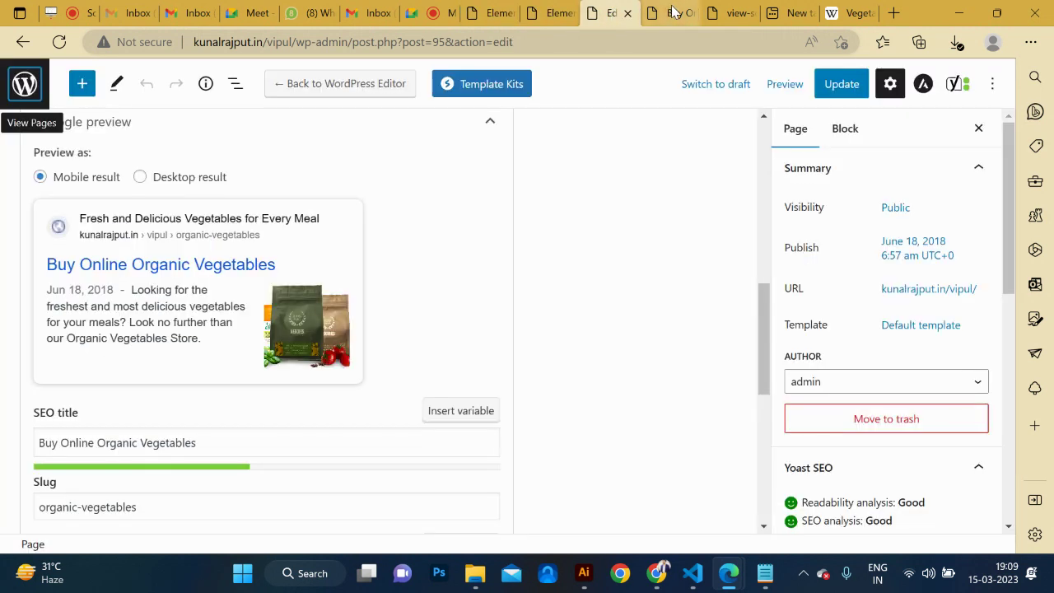
click(671, 13)
click(720, 13)
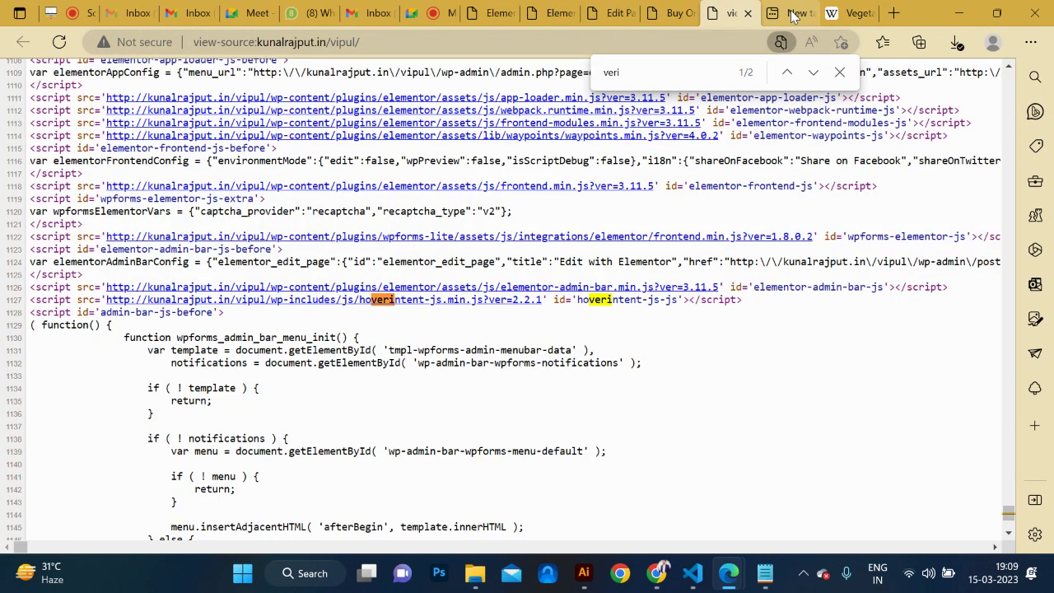
click(793, 14)
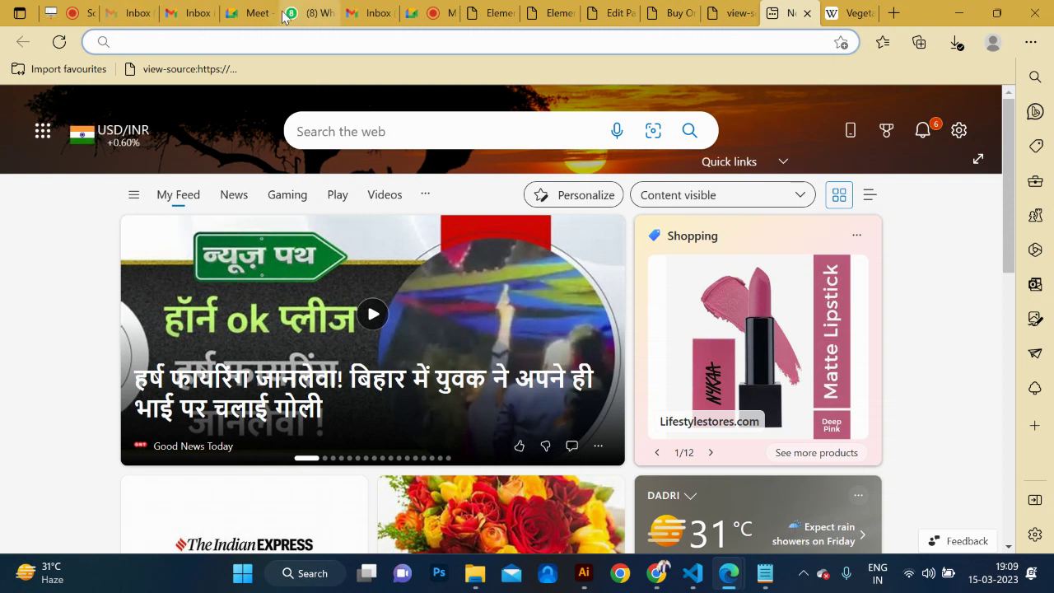
key(alt+Tab)
key(alt+Tab)
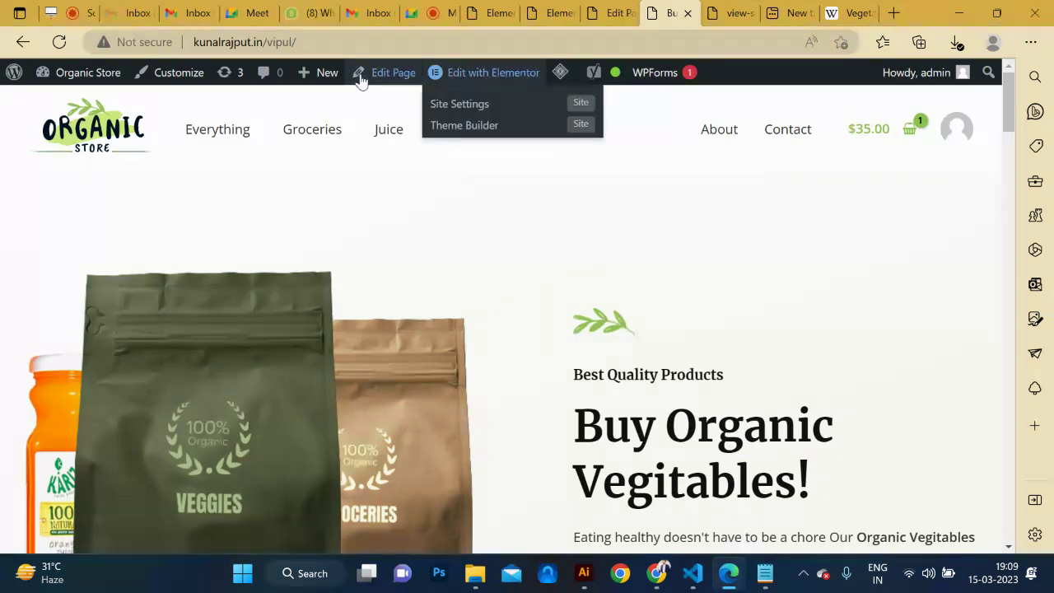
Exit the Elementor editor from its main menu back to the WordPress block editor.
click(603, 14)
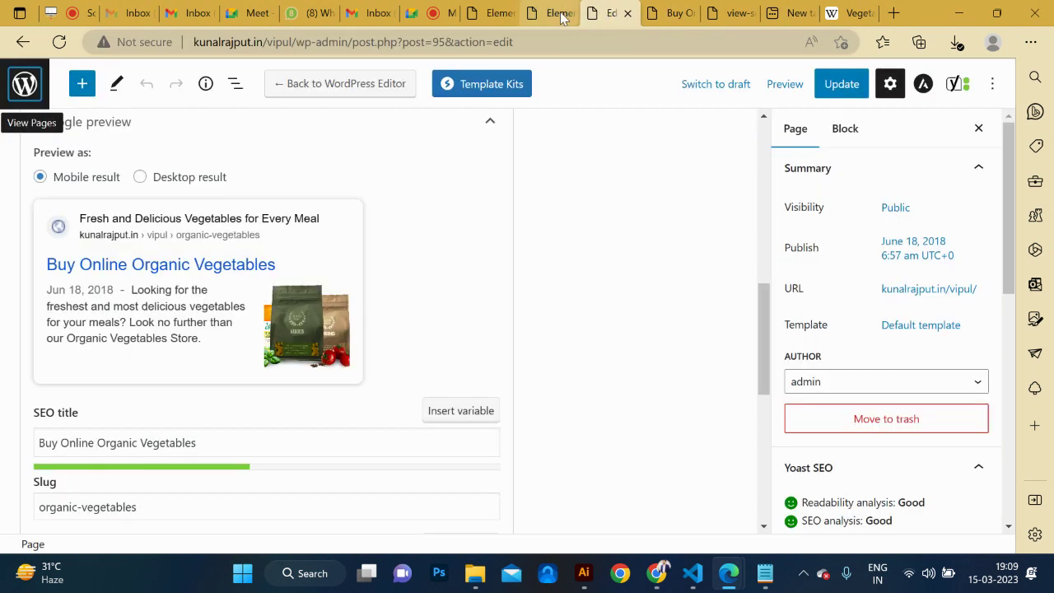
click(490, 14)
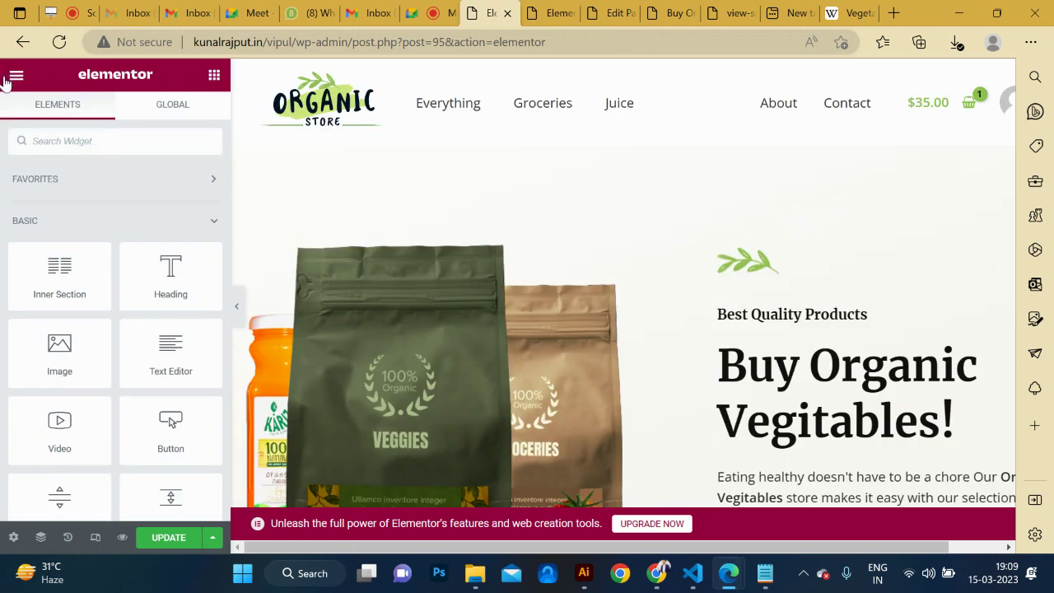
click(15, 75)
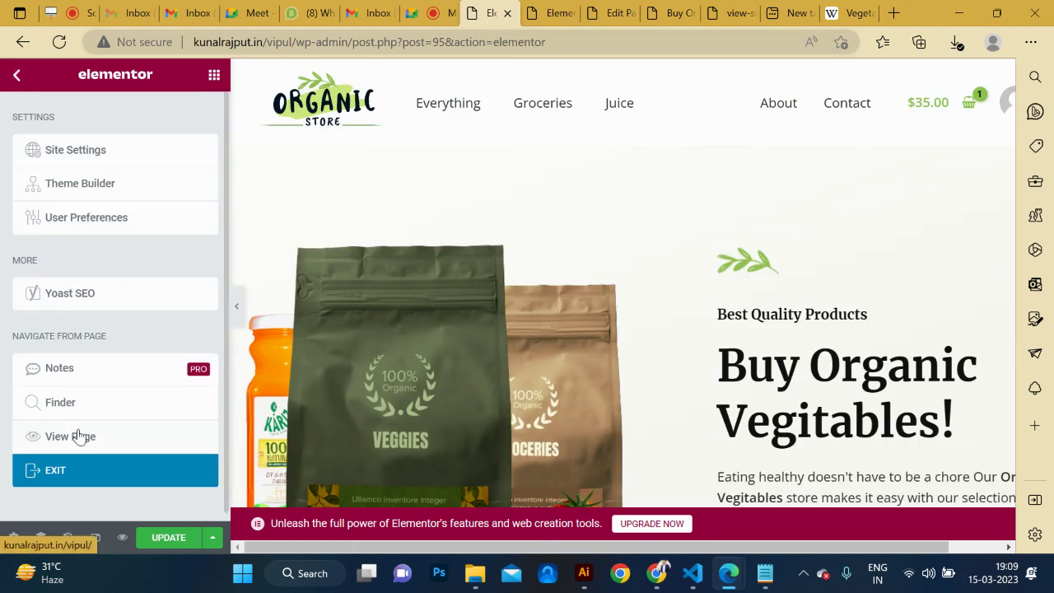
click(74, 478)
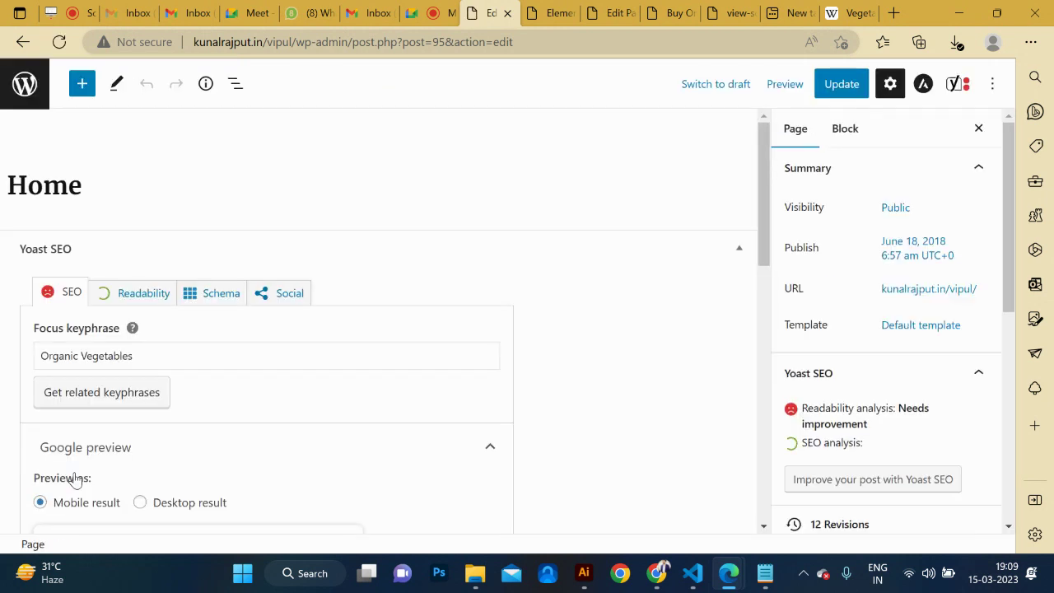
Go from the page editor to Appearance > Theme File Editor and scroll to Astra's style.css code.
click(31, 89)
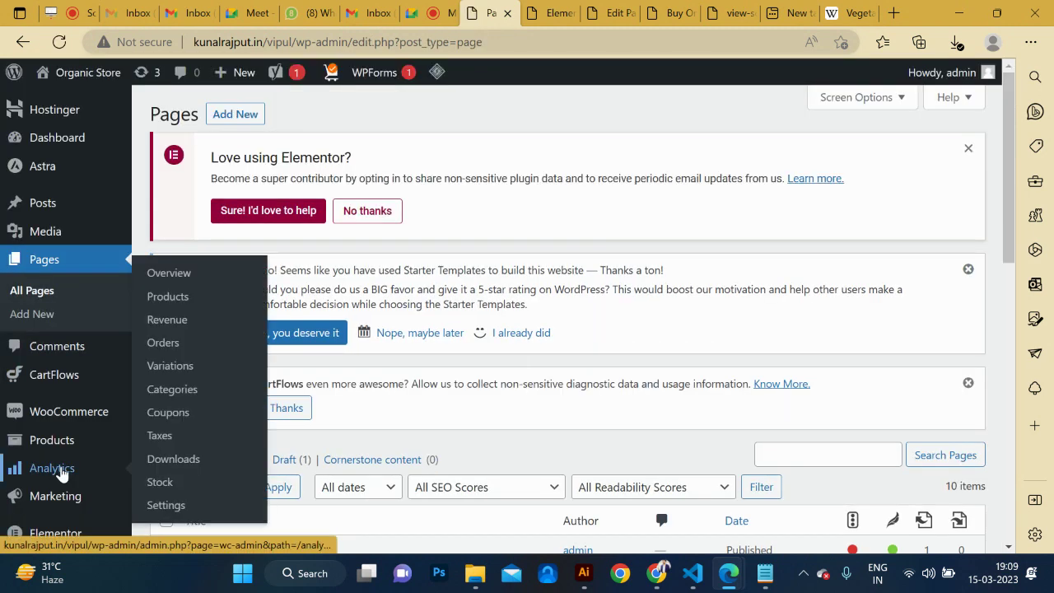
scroll(64, 468, down, 5)
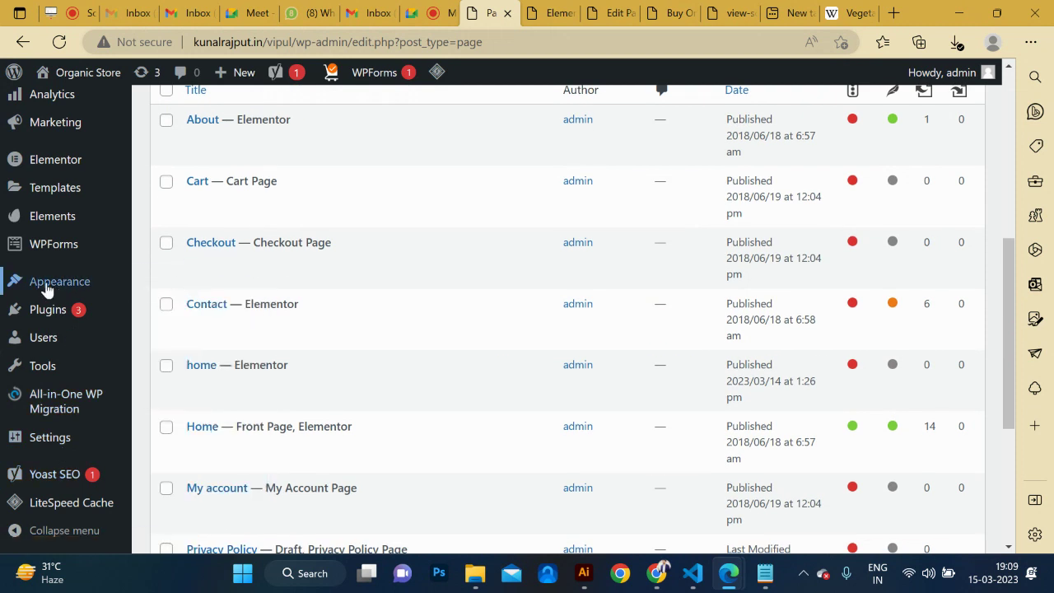
mouse_move(50, 371)
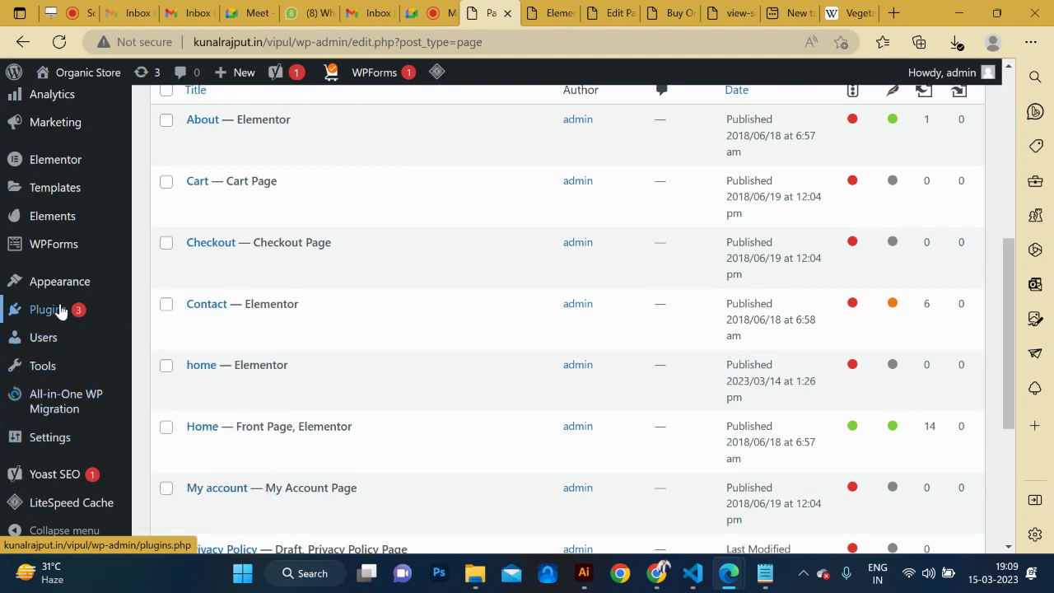
mouse_move(53, 284)
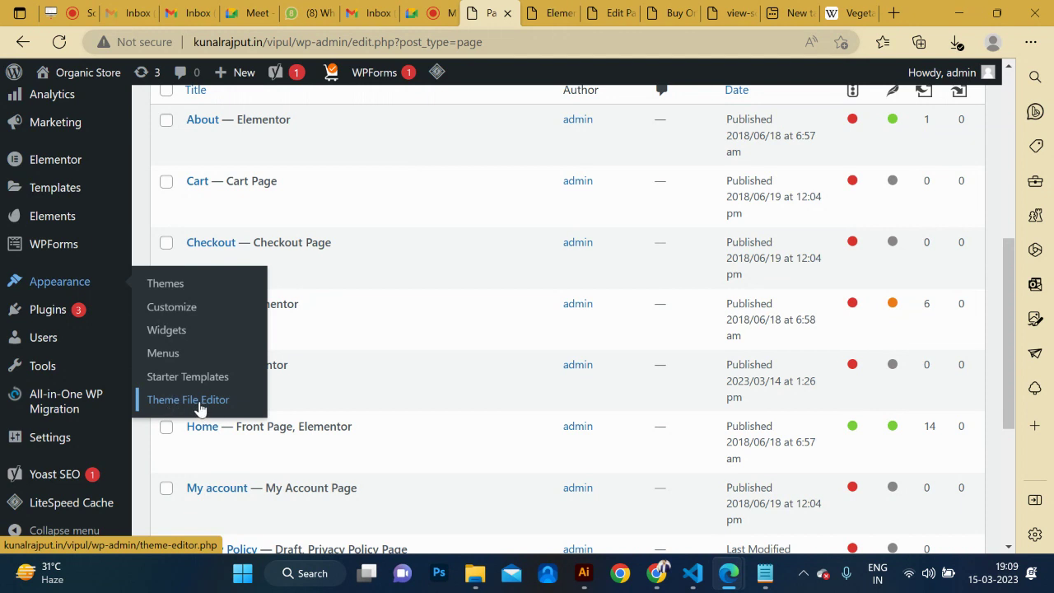
click(201, 401)
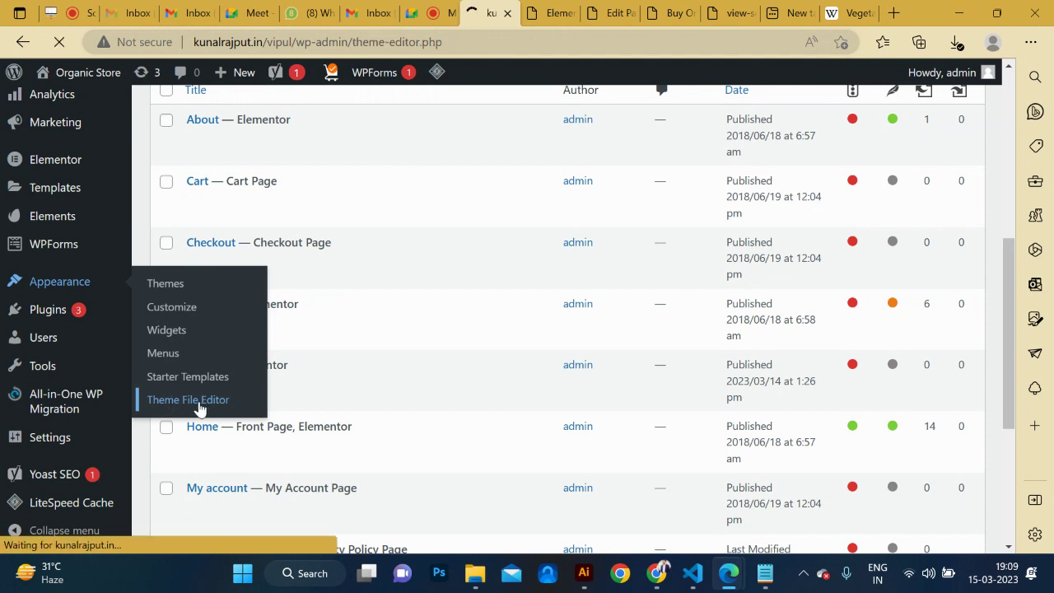
scroll(436, 416, down, 10)
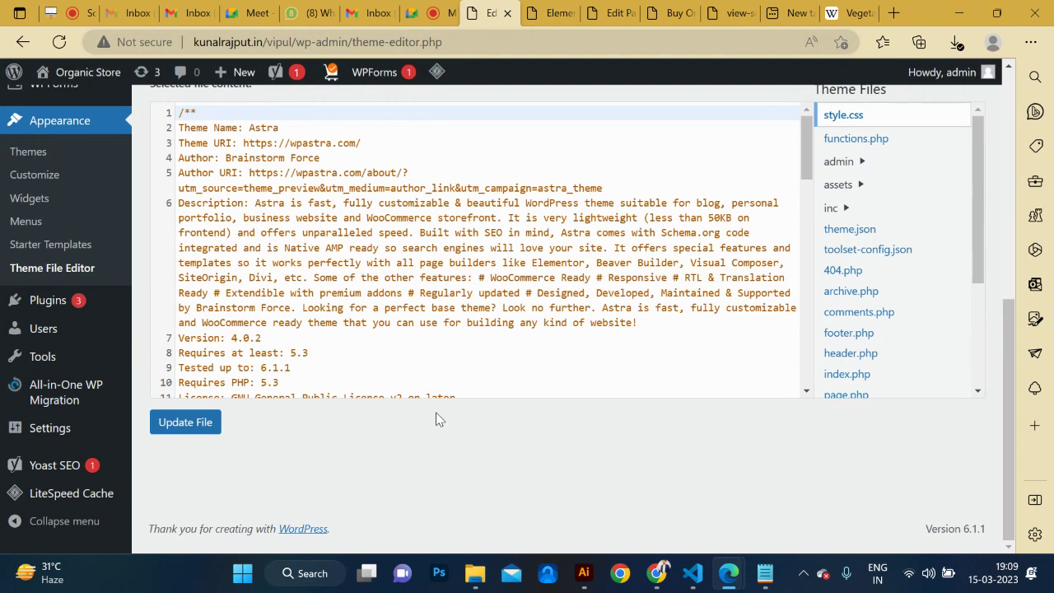
Open Astra's header.php, select the line 30 verification meta tag, and save with Update File.
click(856, 368)
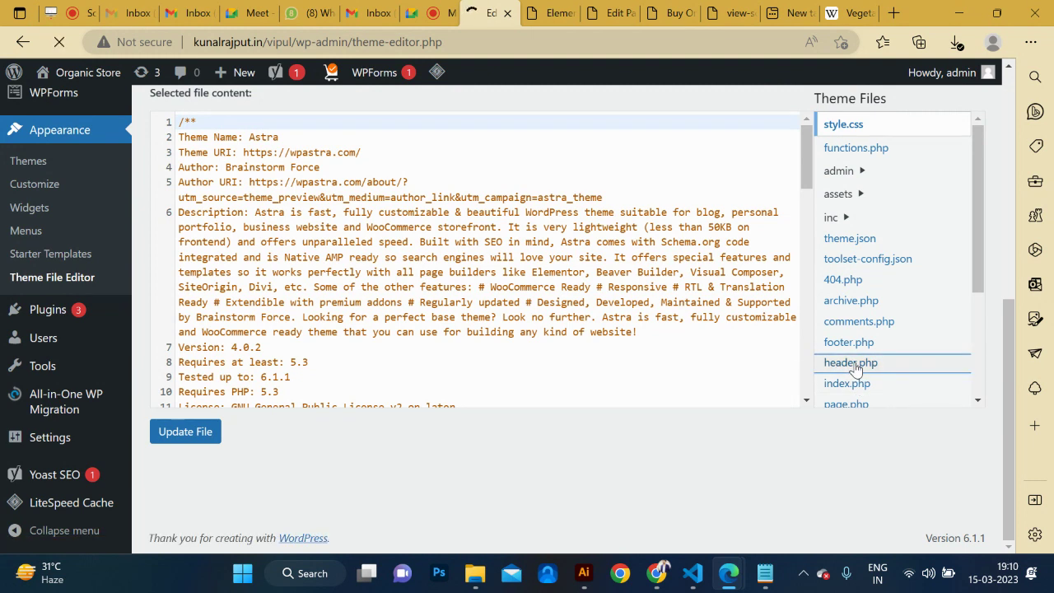
scroll(518, 414, down, 10)
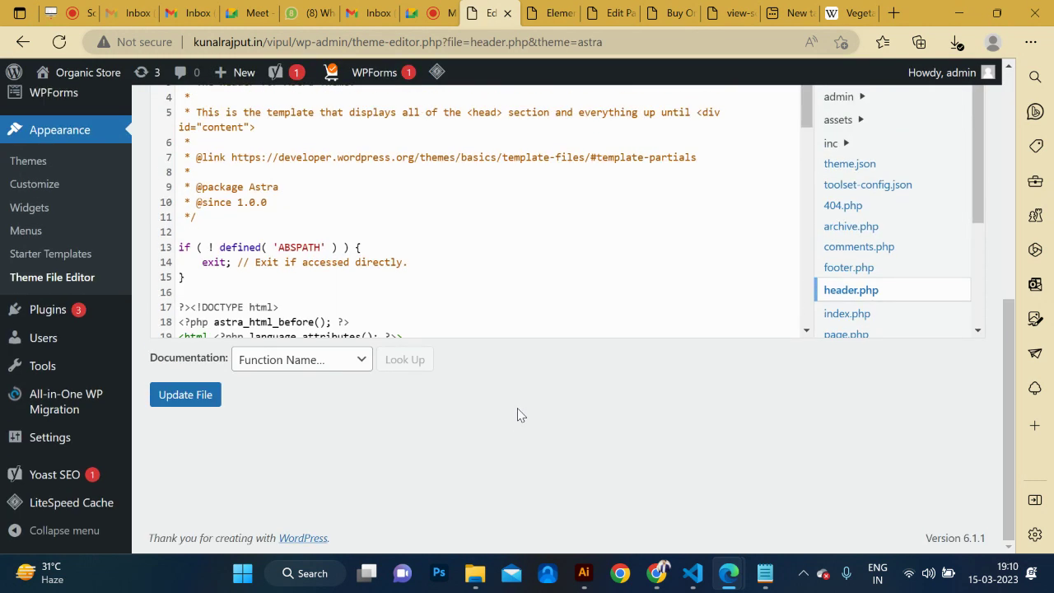
scroll(461, 257, up, 2)
click(393, 329)
key(Down)
key(Down)
key(Down)
key(Down)
key(Down)
key(Down)
key(Down)
key(Down)
key(Down)
key(Down)
key(Down)
key(Down)
key(Down)
key(Down)
key(Down)
key(Down)
key(Down)
key(Down)
key(Down)
key(Down)
key(Down)
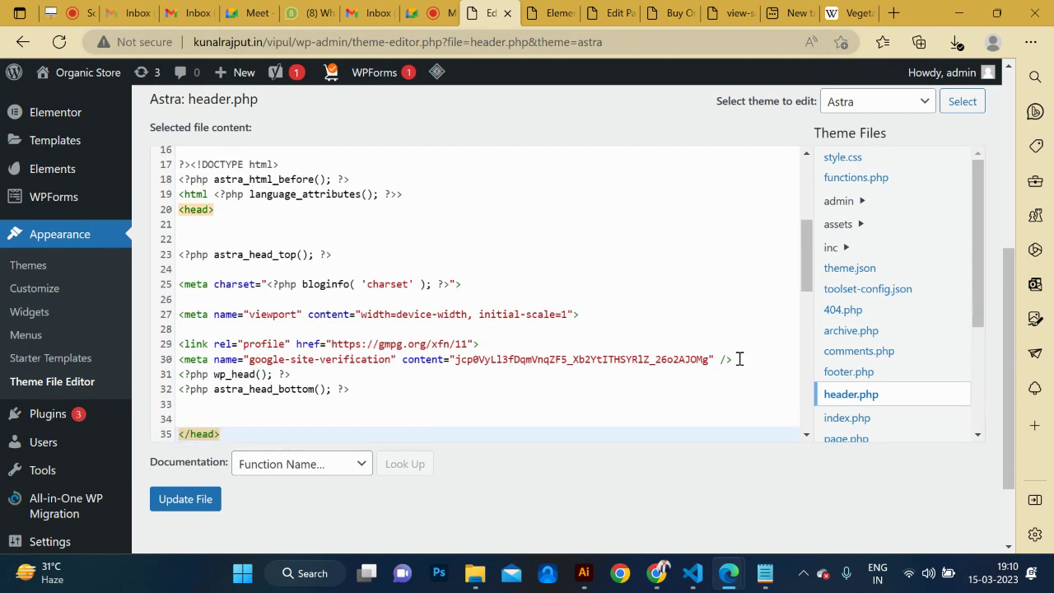
drag(739, 360, 179, 360)
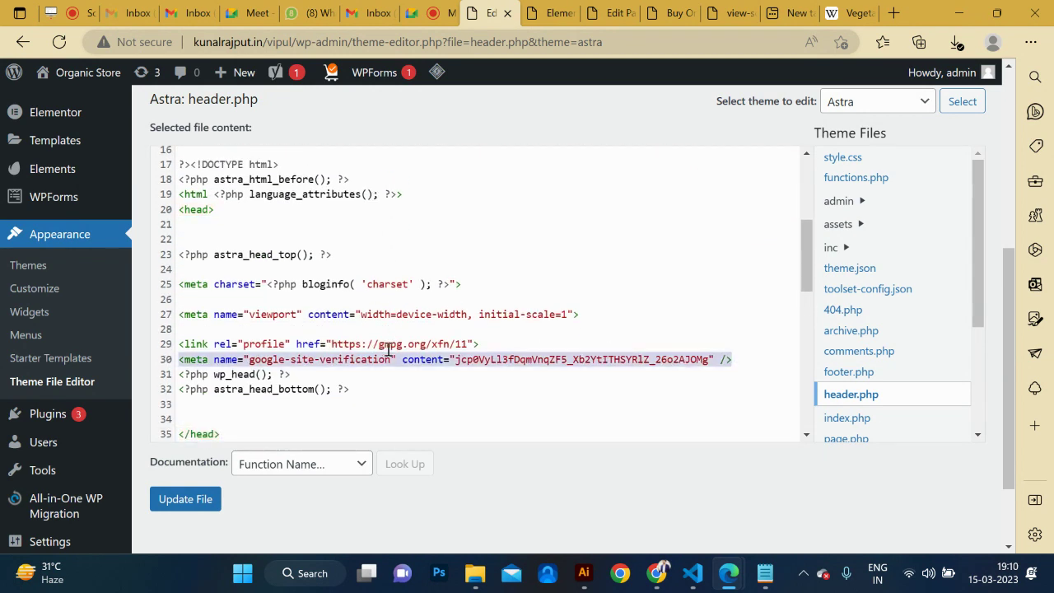
click(188, 500)
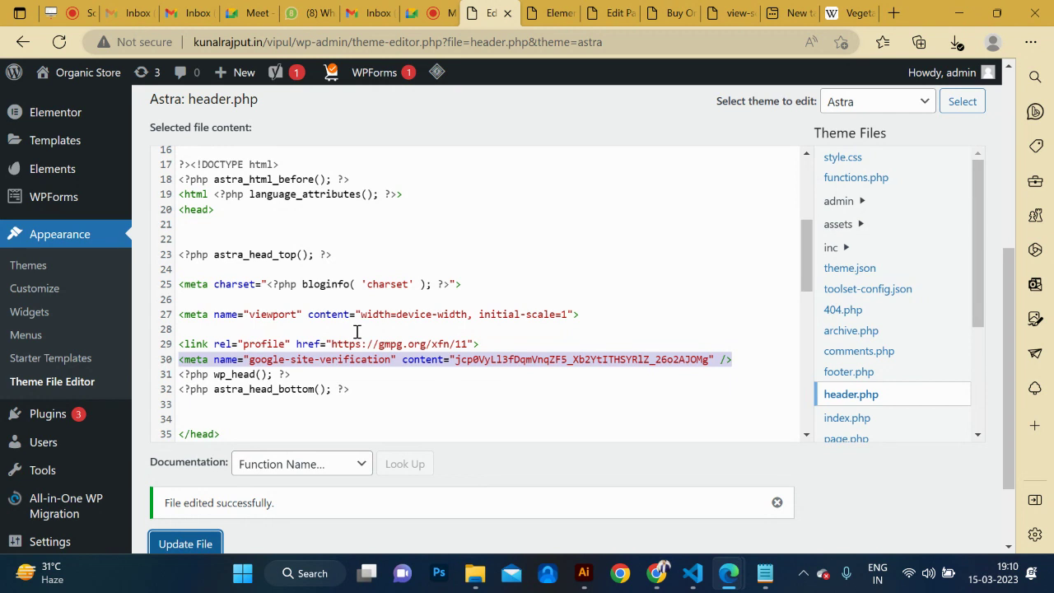
Review the 'Organic Vegitables!' hero heading in Elementor, then return to the Home page block editor.
click(550, 12)
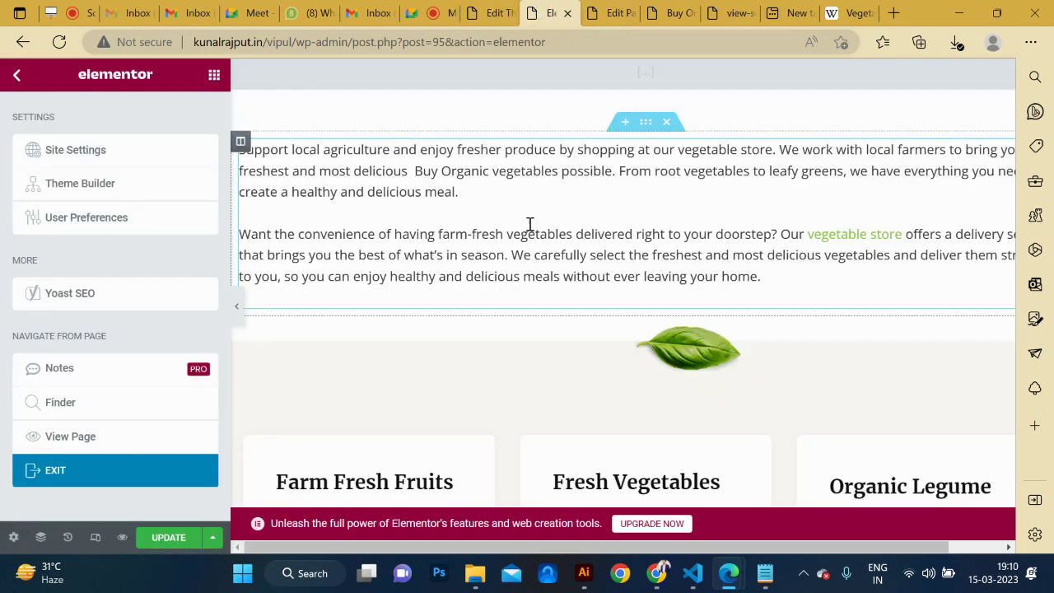
scroll(573, 235, up, 10)
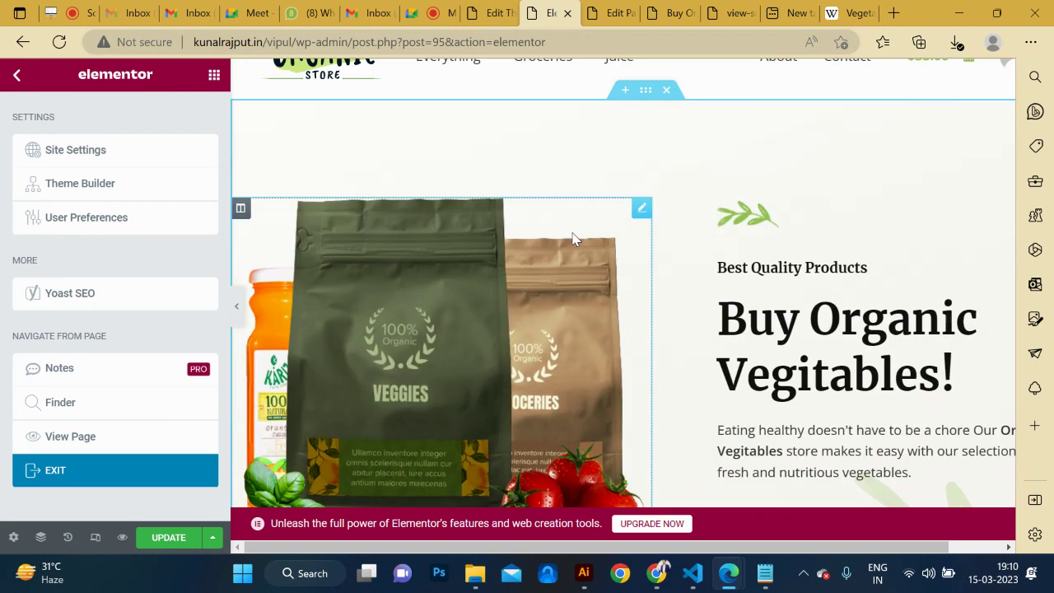
scroll(813, 347, down, 3)
scroll(788, 357, up, 1)
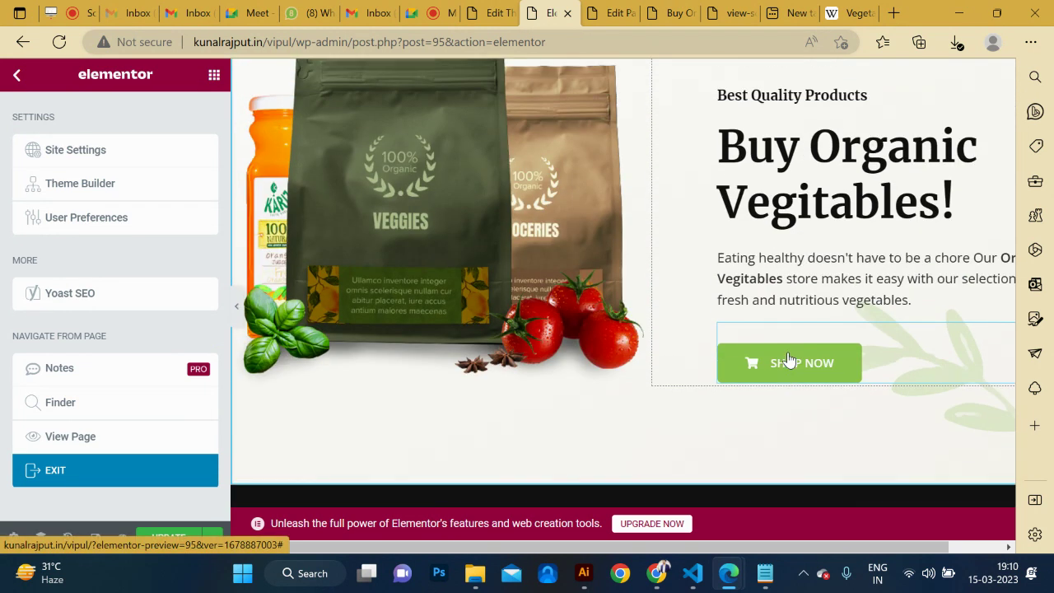
drag(901, 222, 812, 148)
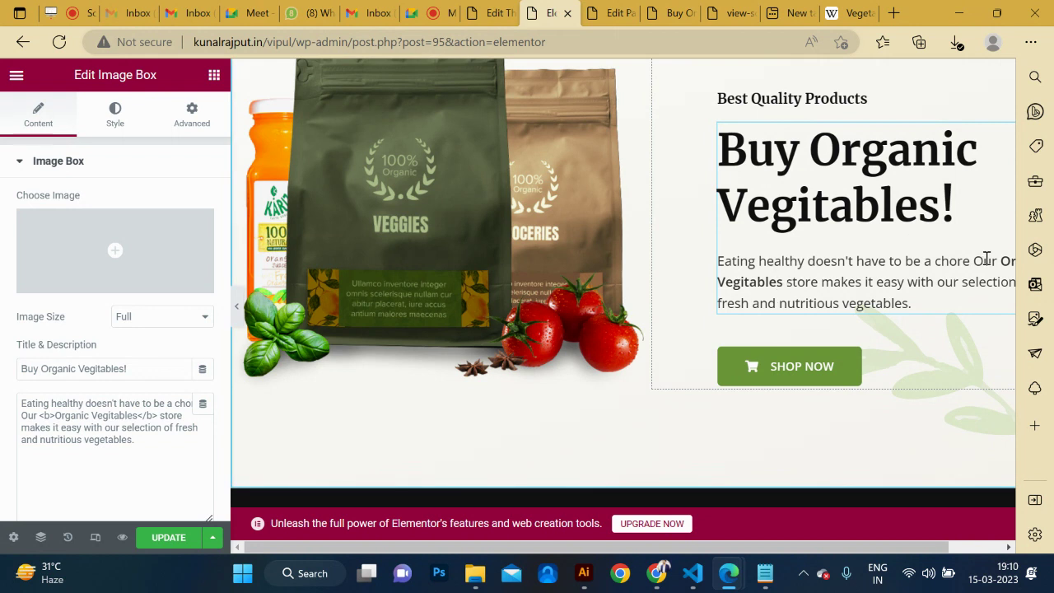
scroll(846, 299, down, 3)
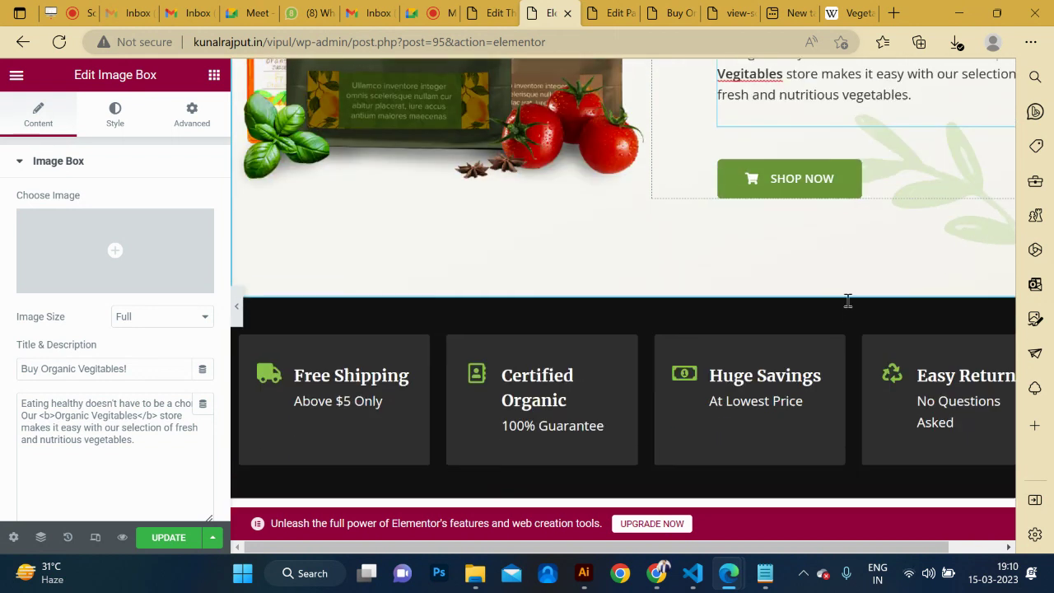
scroll(849, 306, down, 5)
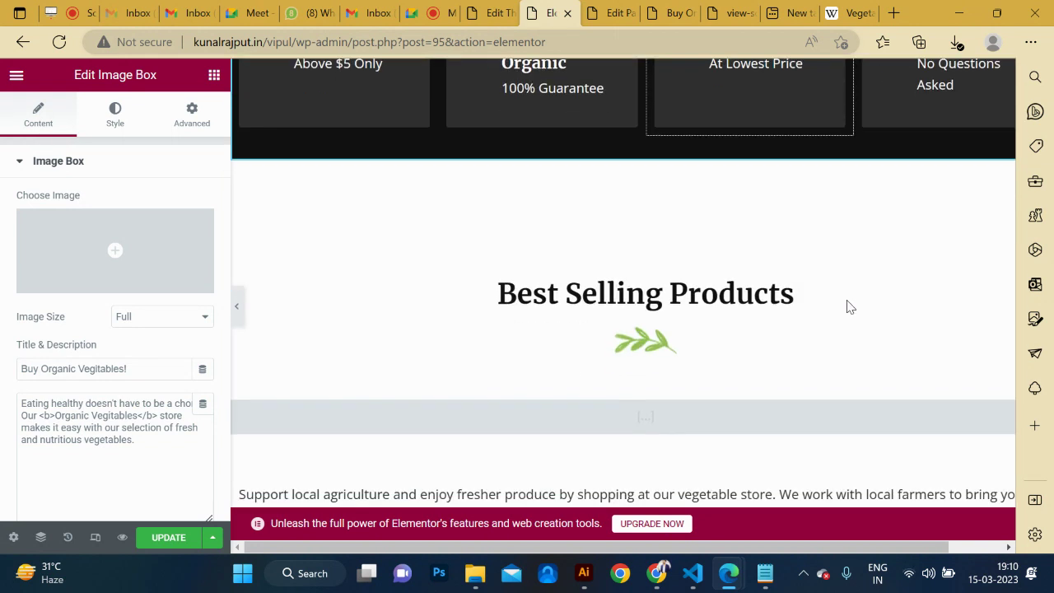
scroll(849, 306, up, 10)
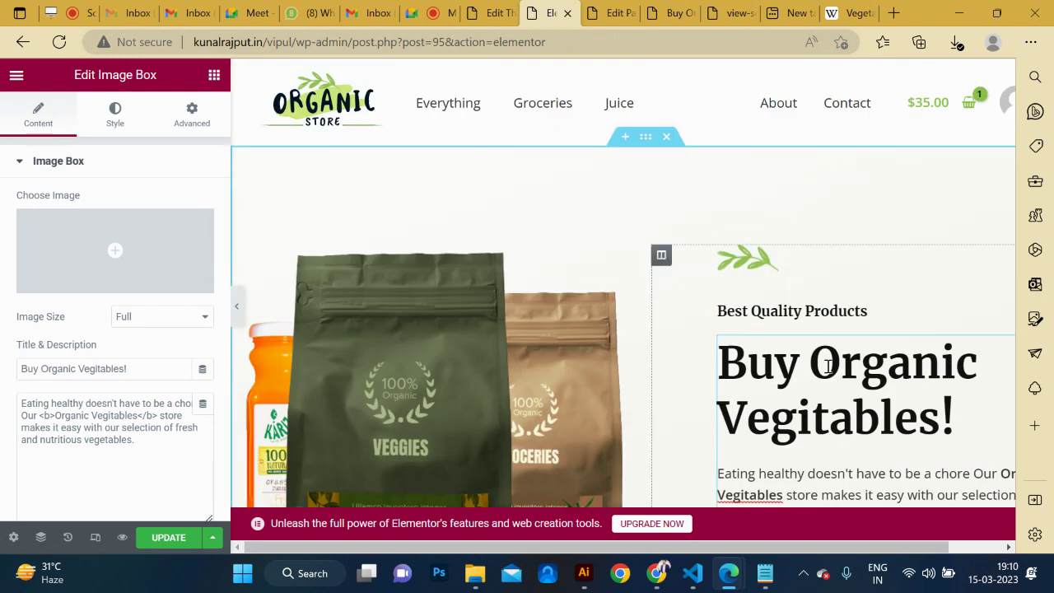
scroll(828, 367, down, 1)
scroll(829, 365, down, 1)
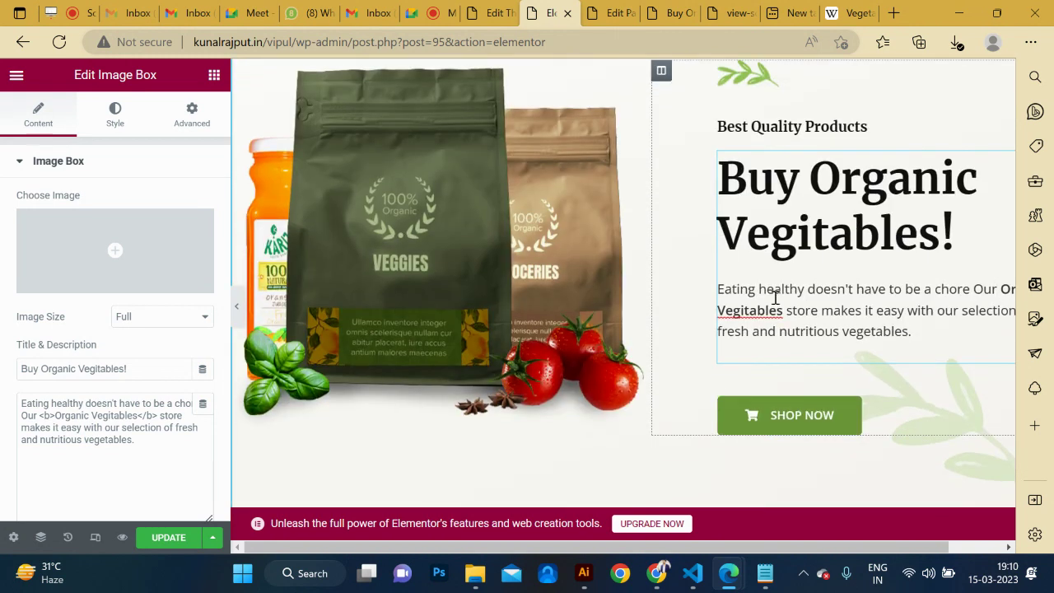
scroll(783, 329, down, 10)
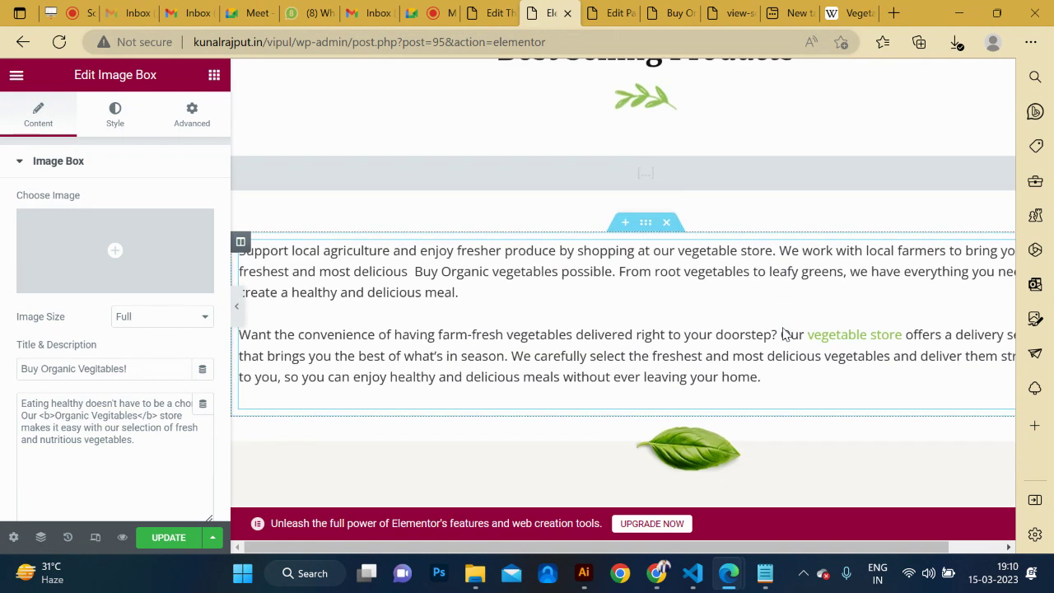
scroll(540, 248, up, 10)
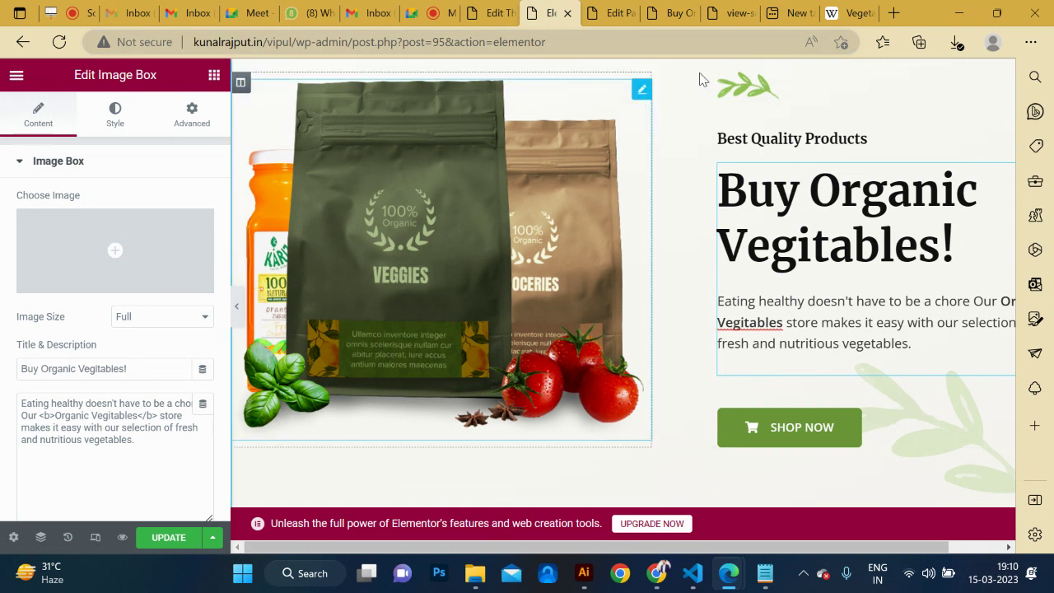
key(alt+Tab)
key(alt+Tab)
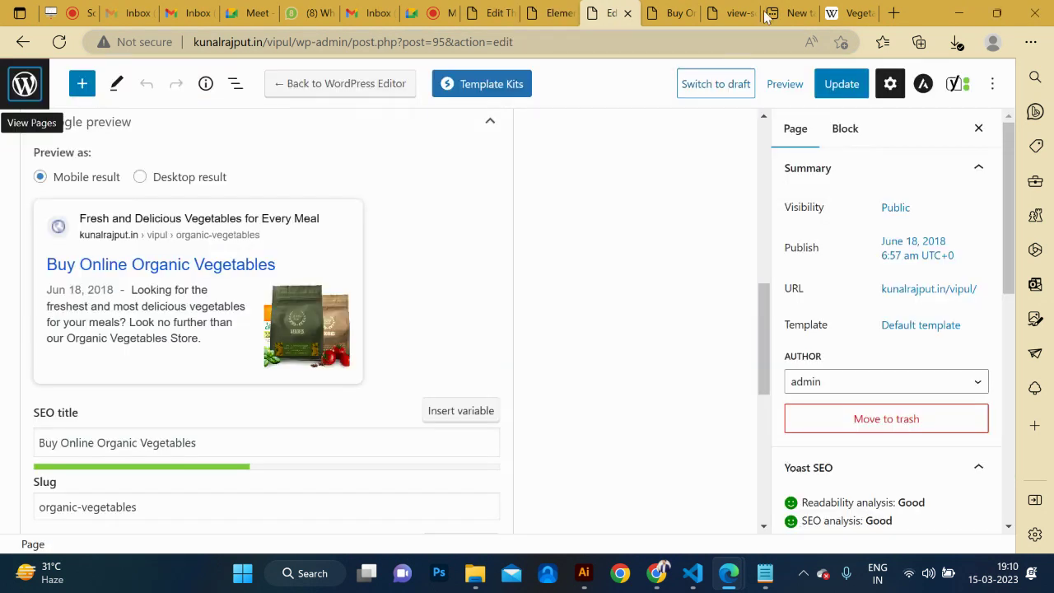
key(alt+Tab)
Add a blank browser tab beside the WordPress Home page editor and switch to it.
key(Tab)
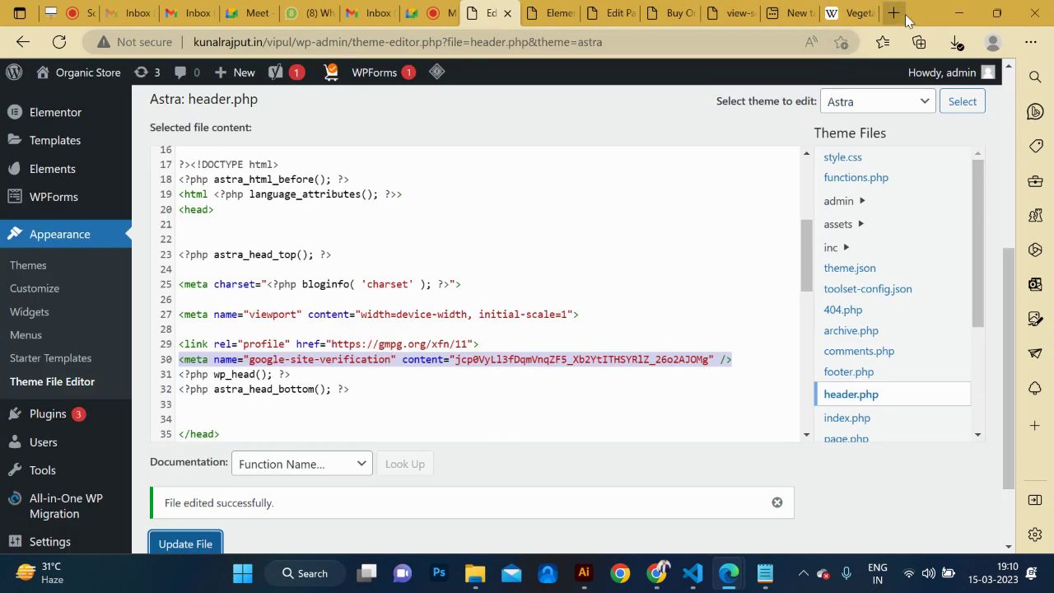
click(894, 12)
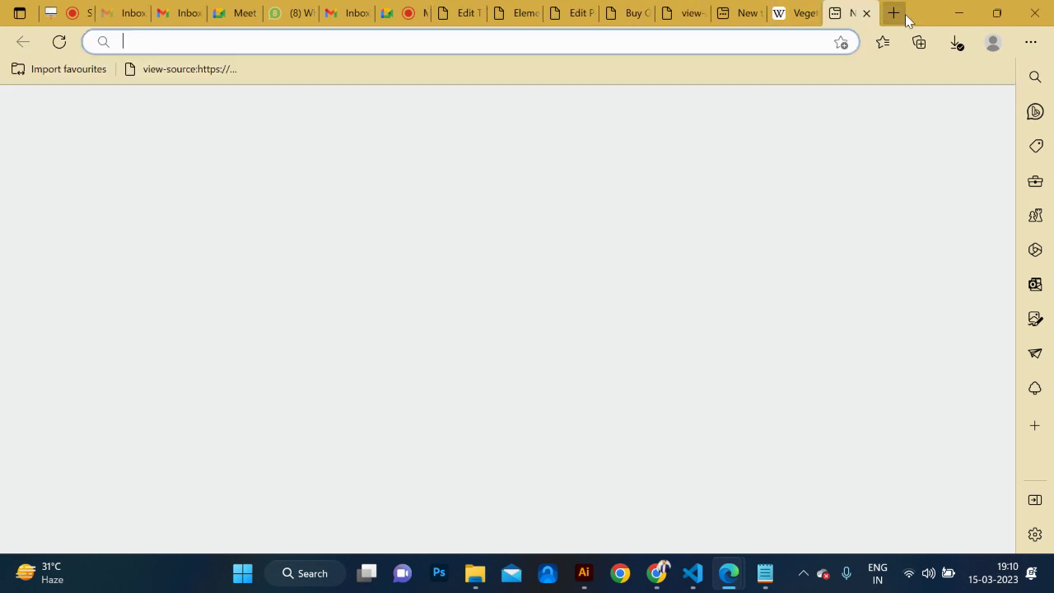
key(alt+Tab)
key(Tab)
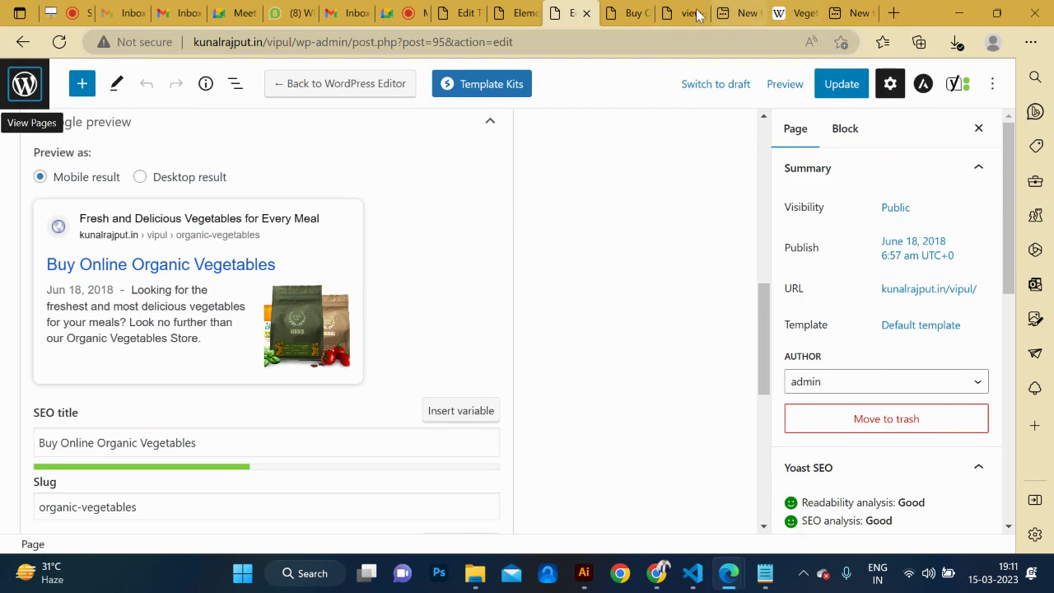
click(849, 12)
Load chat.openai.com, stripping the auth/login path from the URL.
click(588, 42)
text(chat)
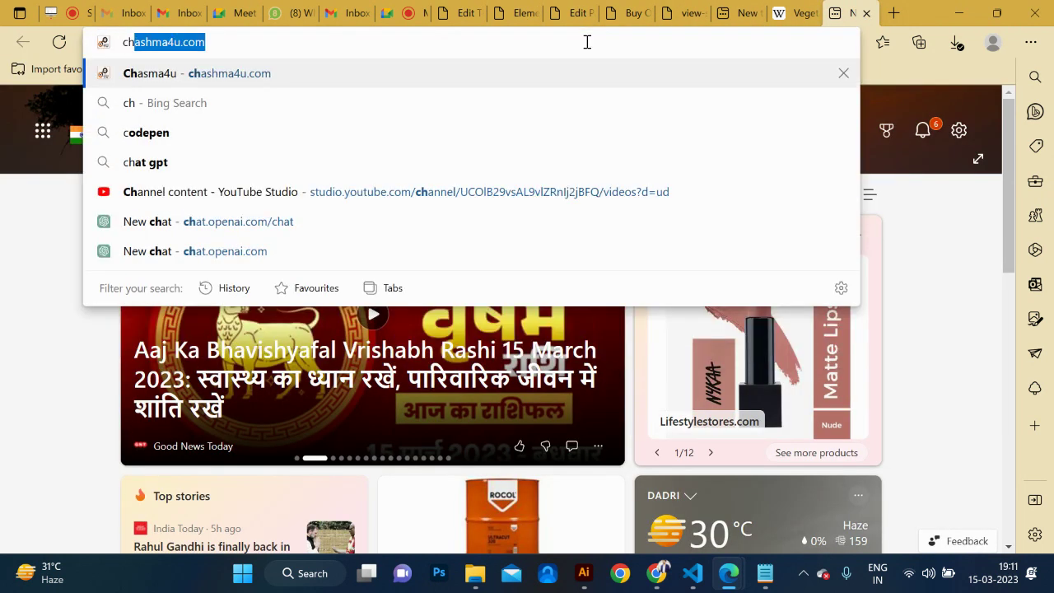
key(Down)
key(Down)
key(Down)
key(Down)
key(Down)
key(Down)
key(Down)
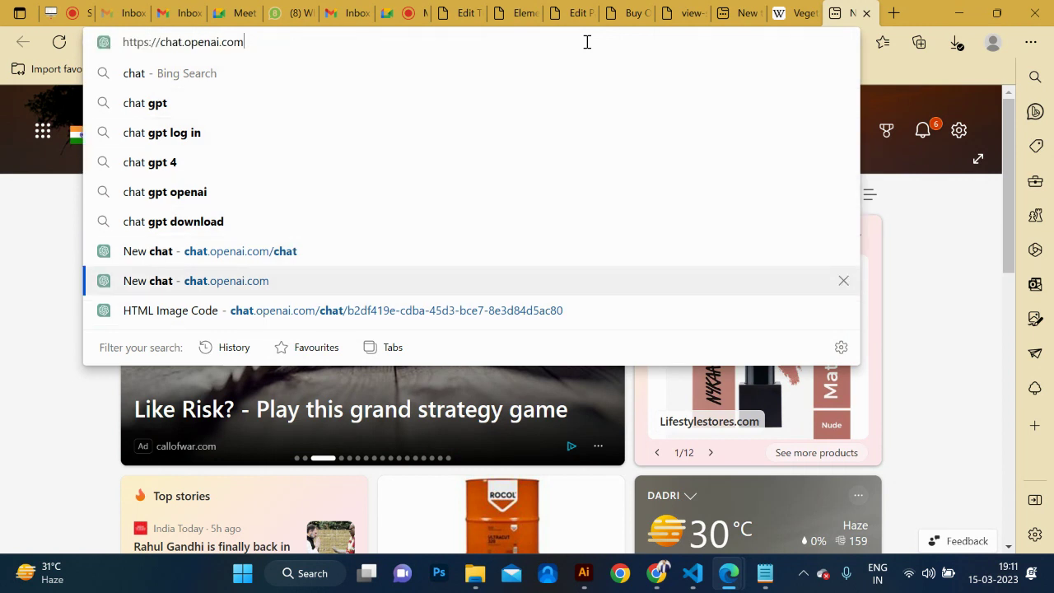
key(Return)
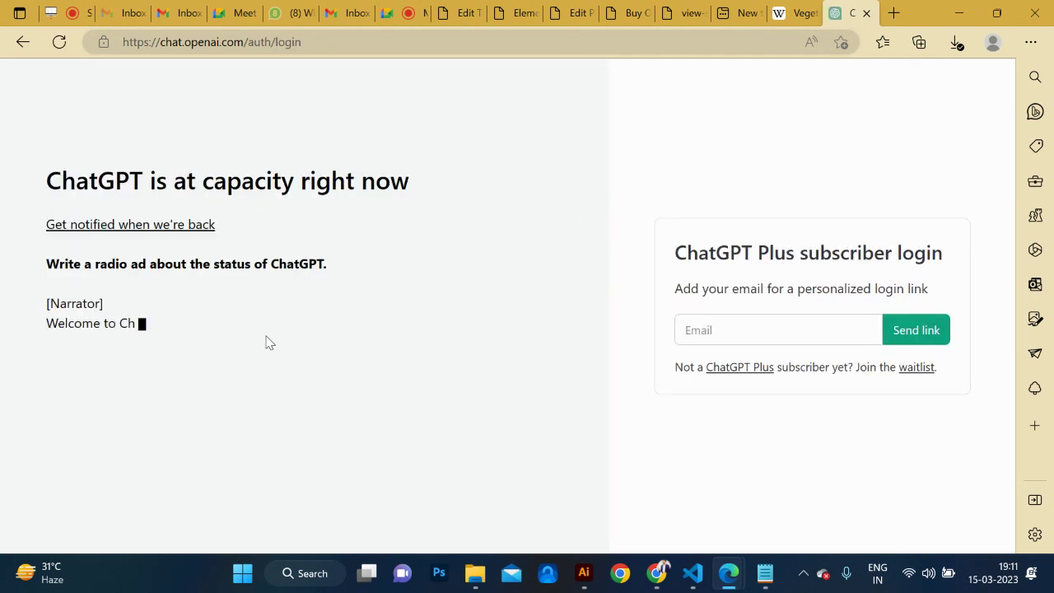
drag(249, 42, 729, 117)
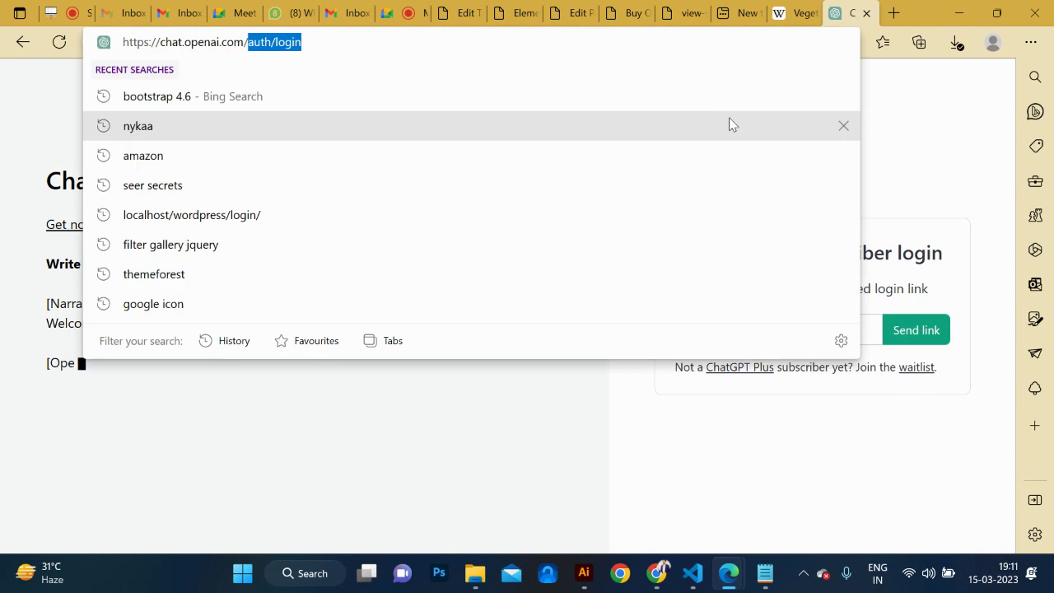
key(BackSpace)
key(Return)
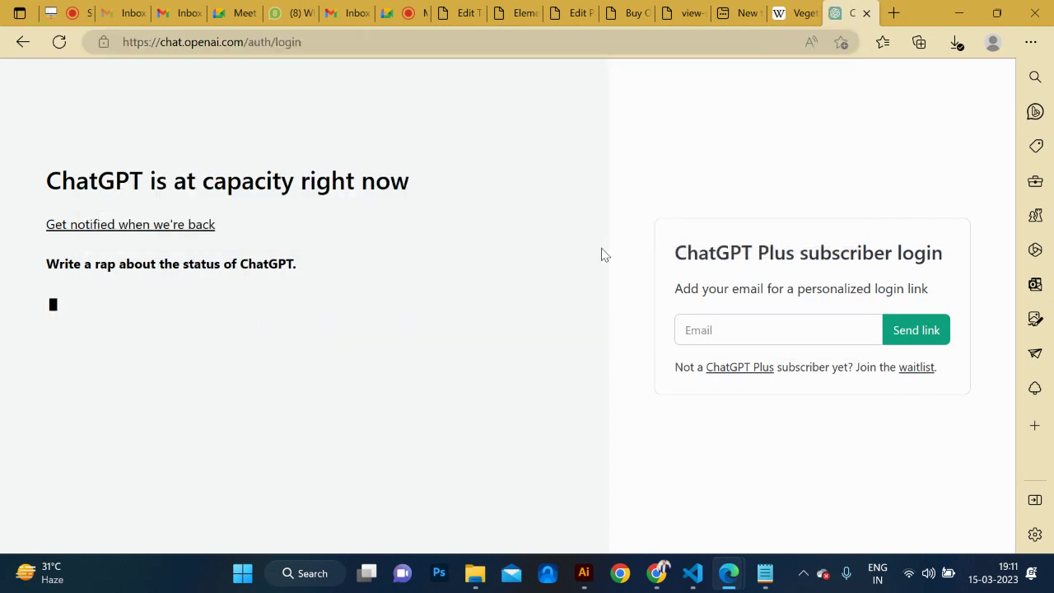
Glance back at the WordPress editor, then return to the ChatGPT at-capacity page.
click(411, 43)
key(alt+Tab)
key(Tab)
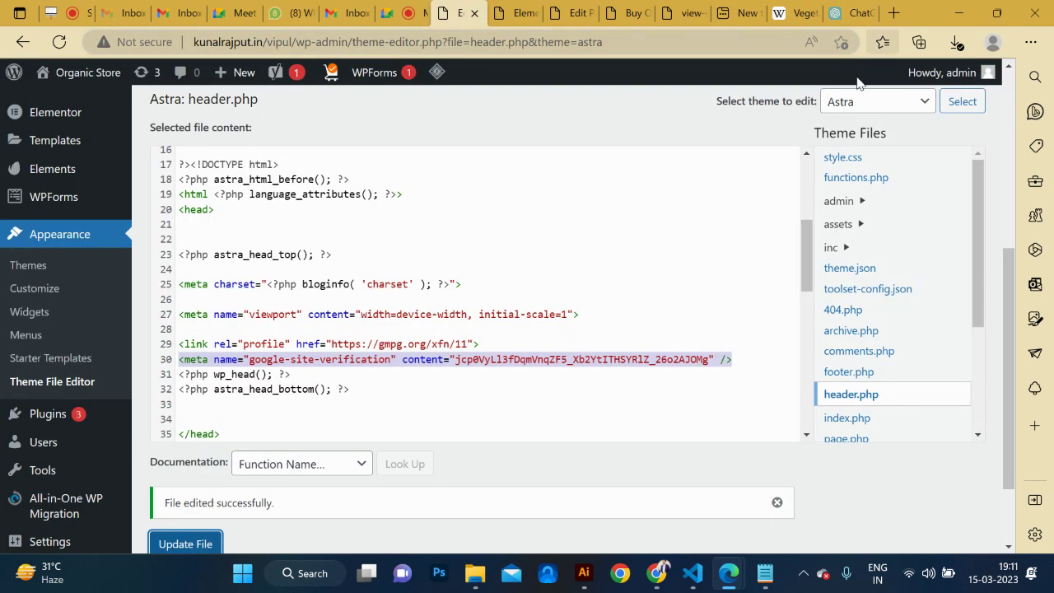
click(848, 12)
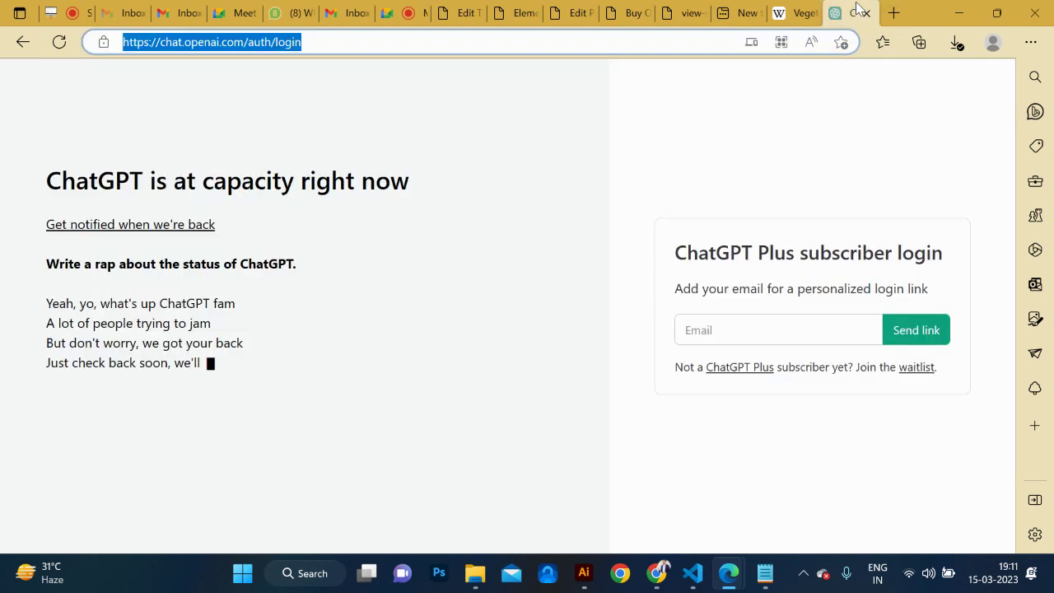
Ask ChatGPT about top keyword placement in a website in the Ethnic wear conversation.
mouse_move(656, 574)
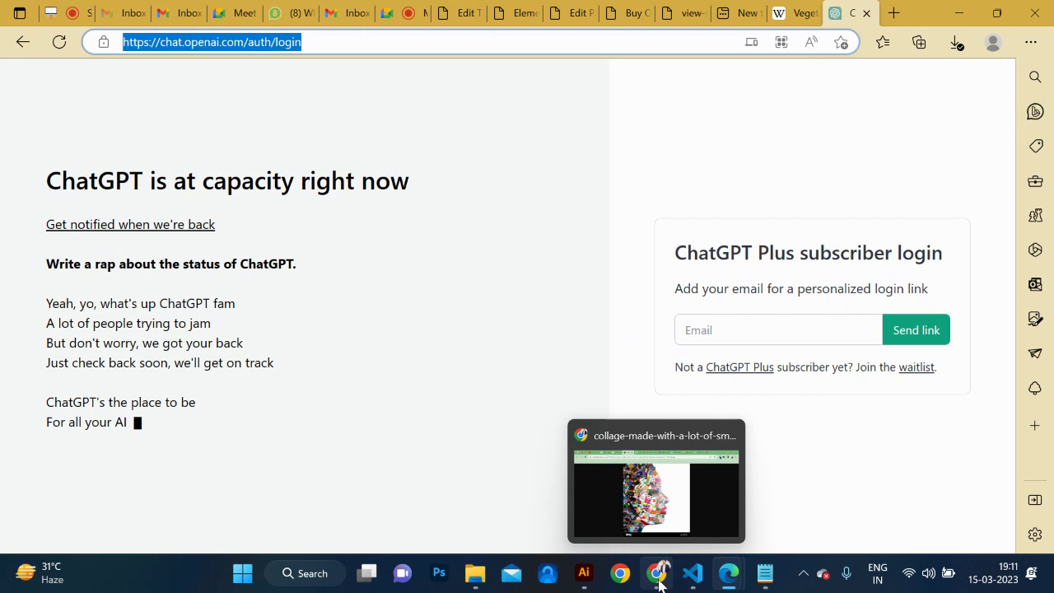
click(662, 489)
click(796, 14)
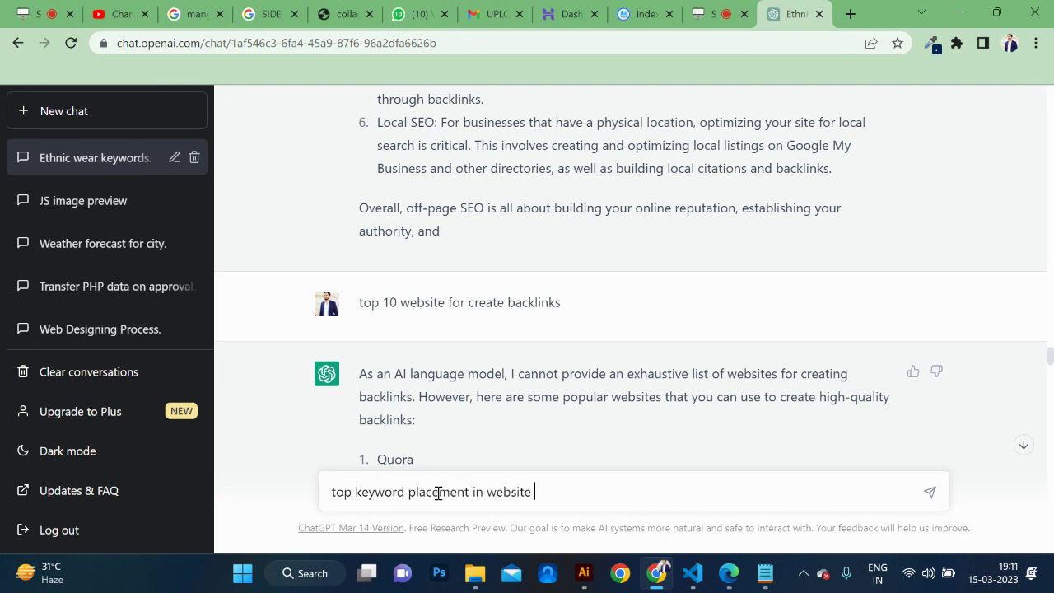
key(Return)
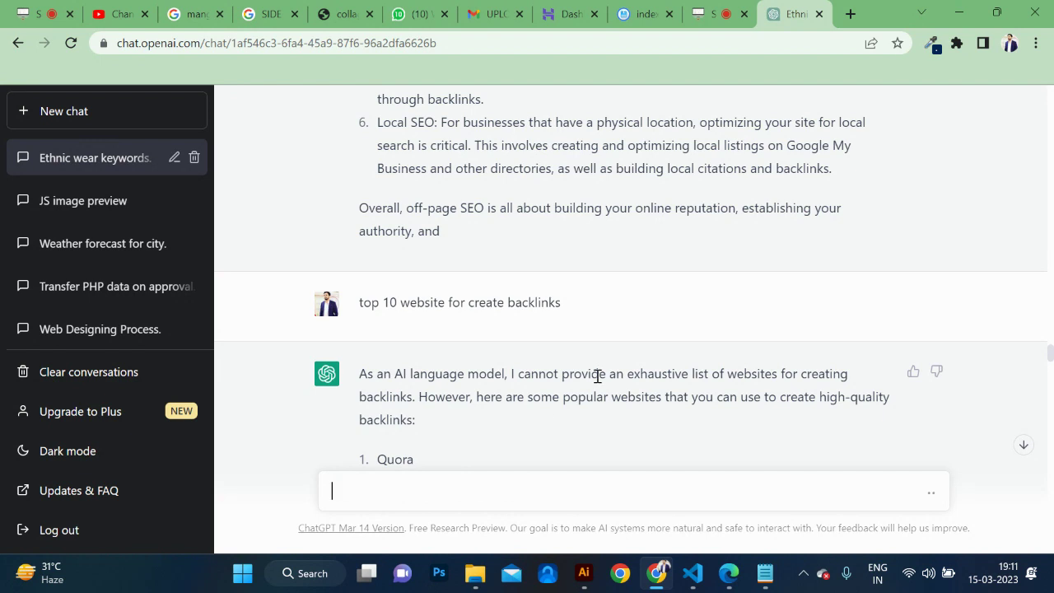
scroll(598, 376, down, 20)
scroll(598, 381, down, 5)
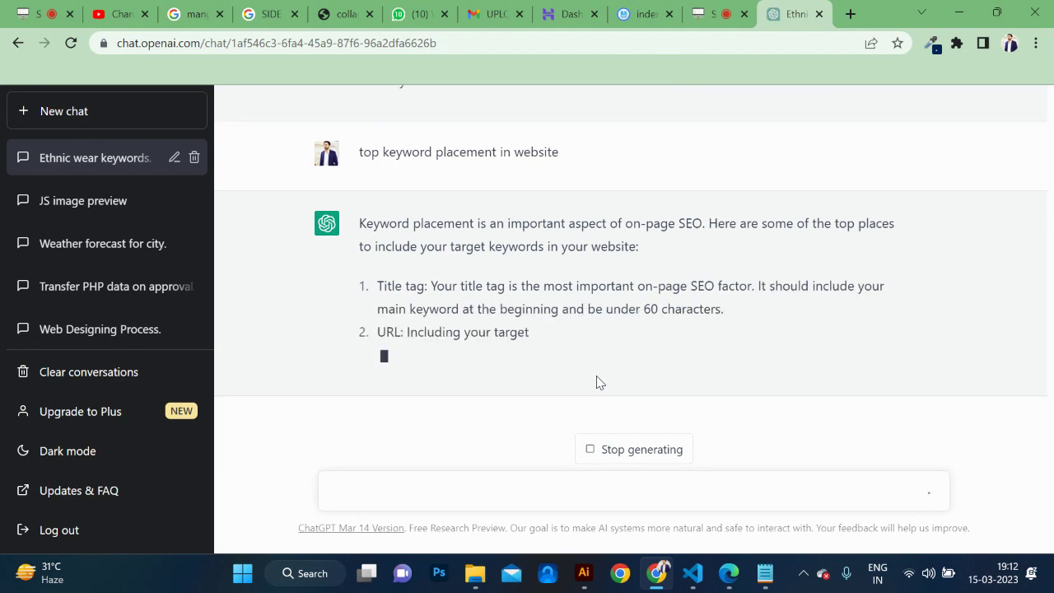
Highlight the 60-character title tag limit, the URL tip and the heading tags line.
drag(686, 309, 642, 310)
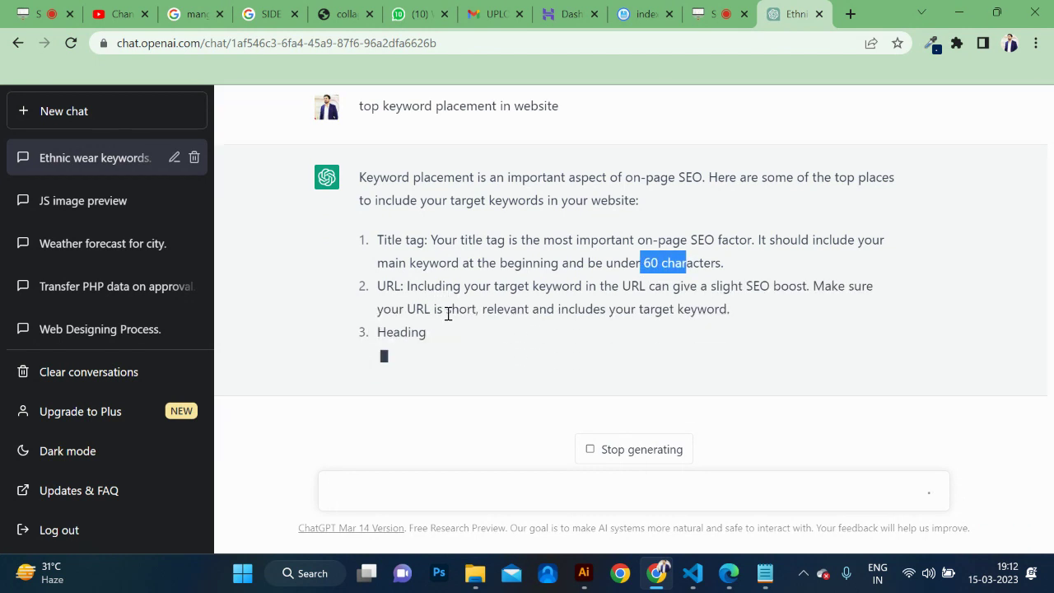
drag(409, 288, 393, 288)
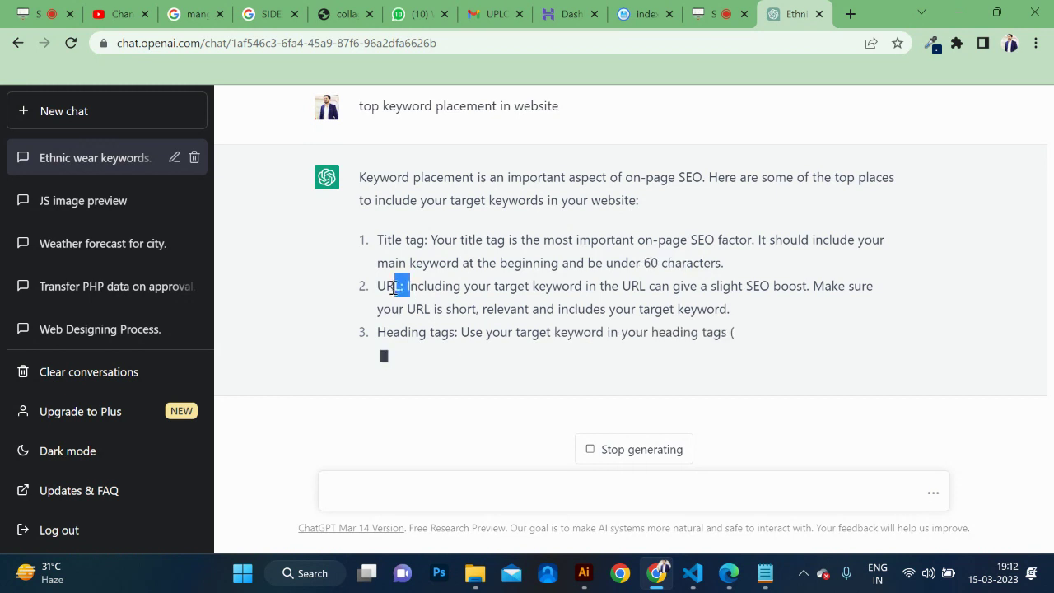
drag(436, 334, 807, 309)
click(809, 312)
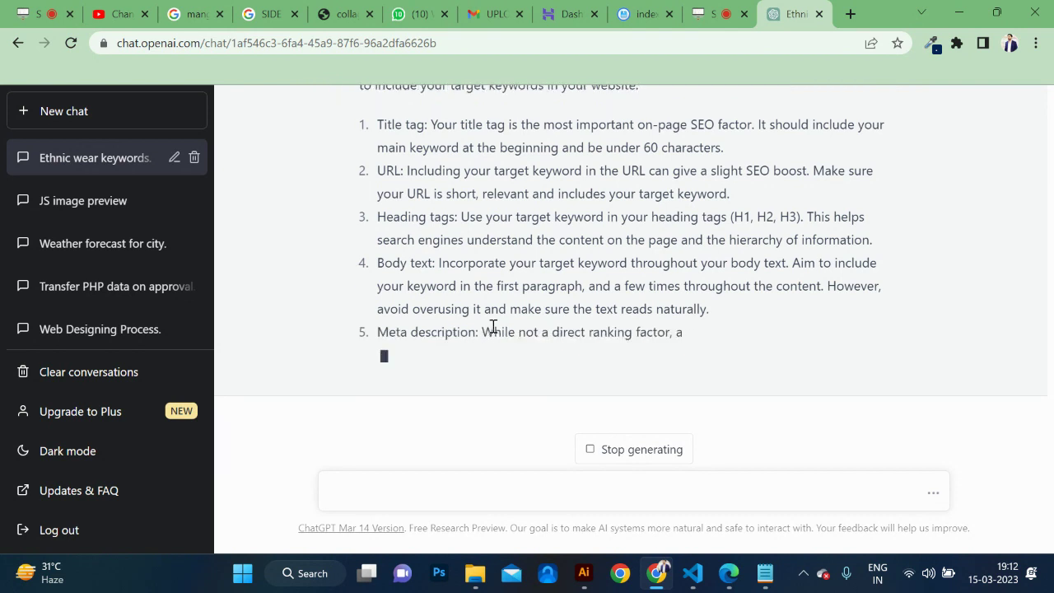
Highlight the Image alt tags and Internal links tips and 'black-hat SEO' in the closing note.
drag(377, 332, 689, 341)
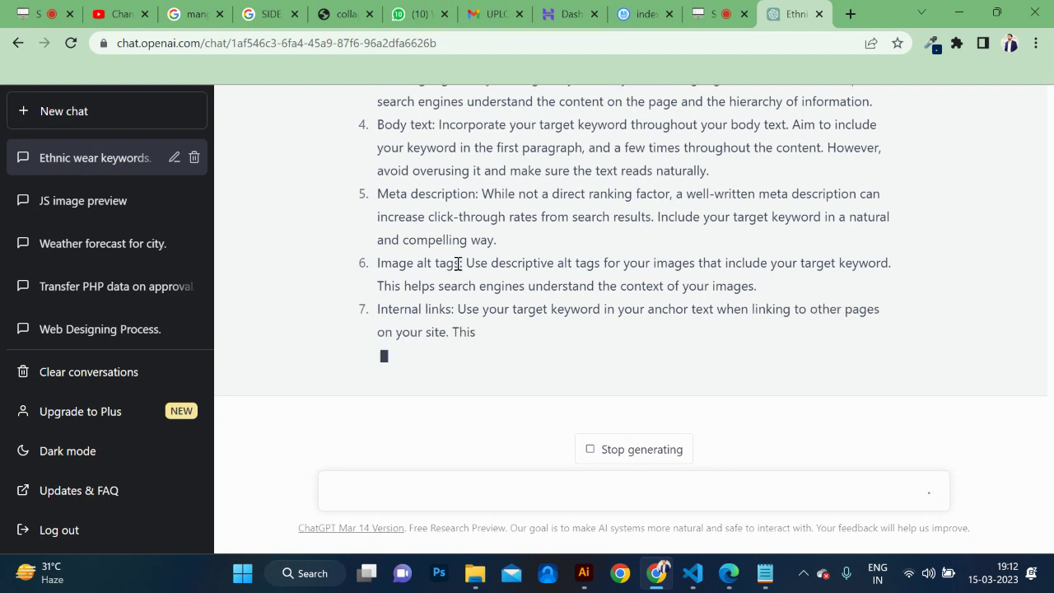
double_click(452, 263)
drag(415, 263, 377, 265)
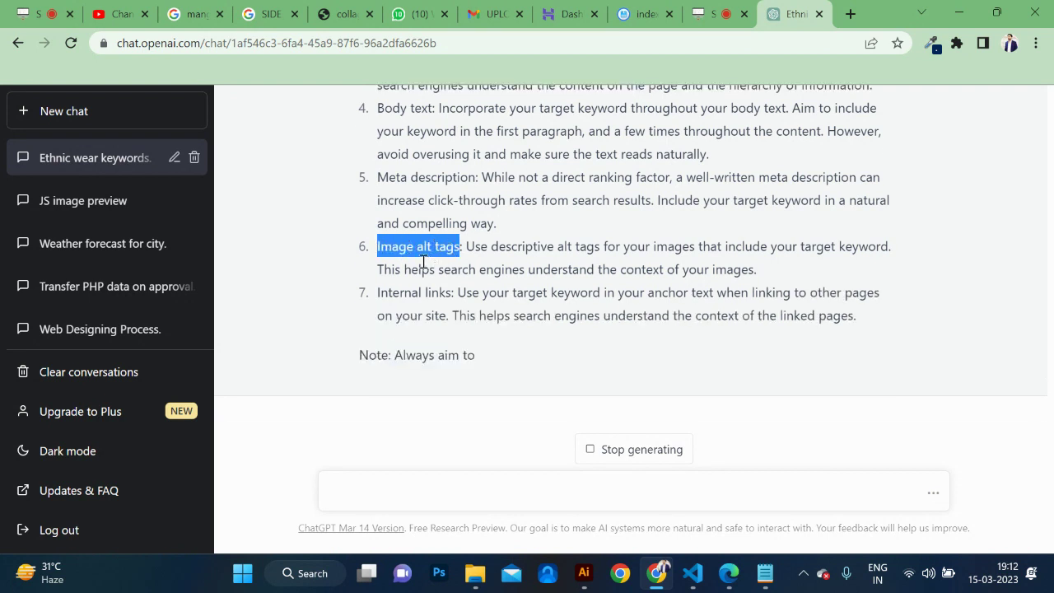
drag(384, 293, 463, 294)
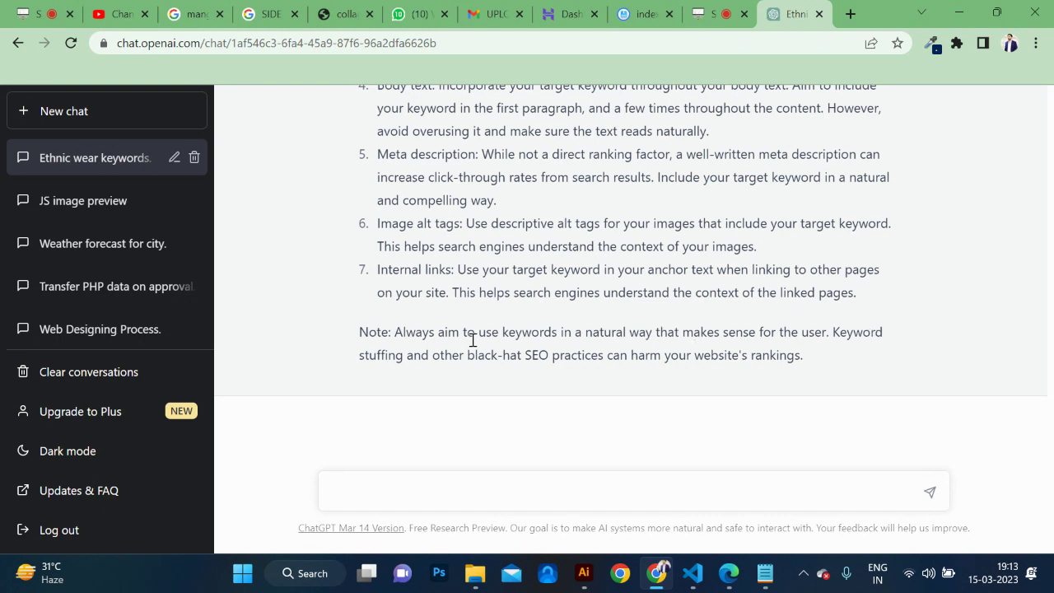
mouse_move(452, 360)
mouse_down()
mouse_move(553, 360)
mouse_move(463, 359)
mouse_up()
click(553, 360)
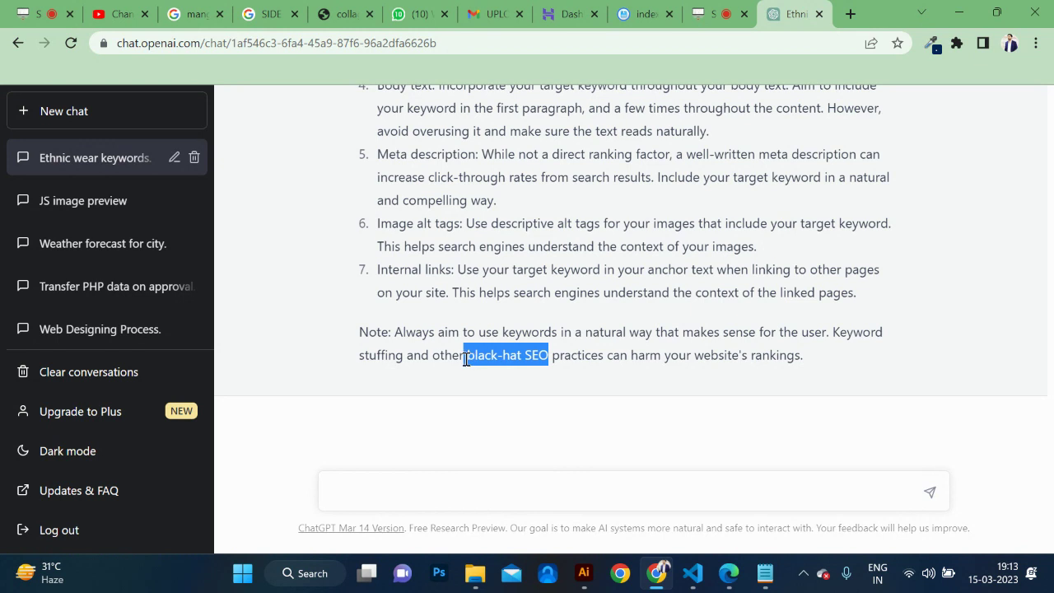
drag(467, 360, 469, 359)
Search Google for 'google panda work' in a new tab.
click(850, 14)
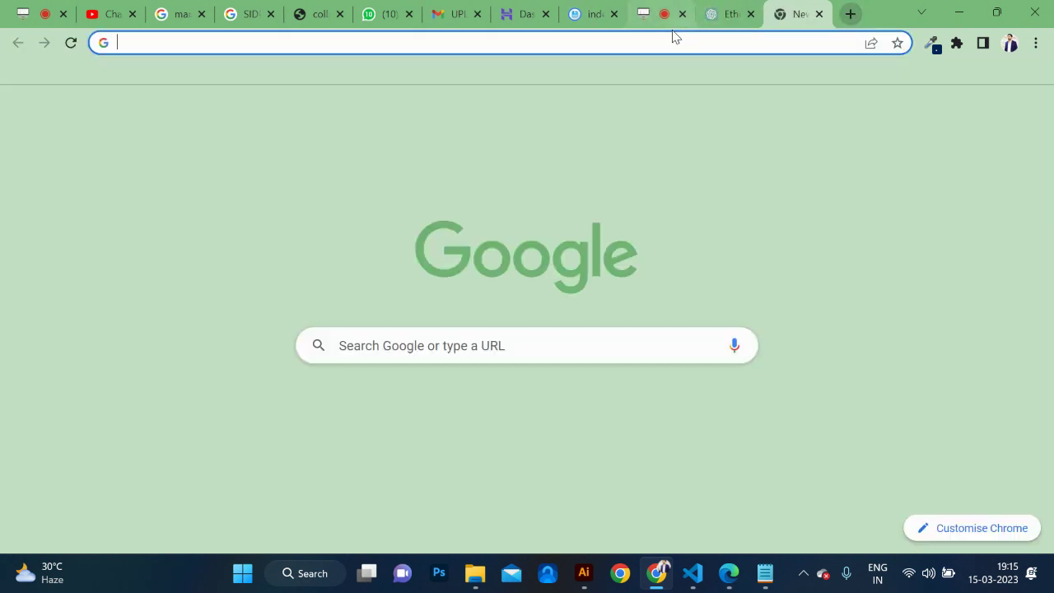
click(606, 47)
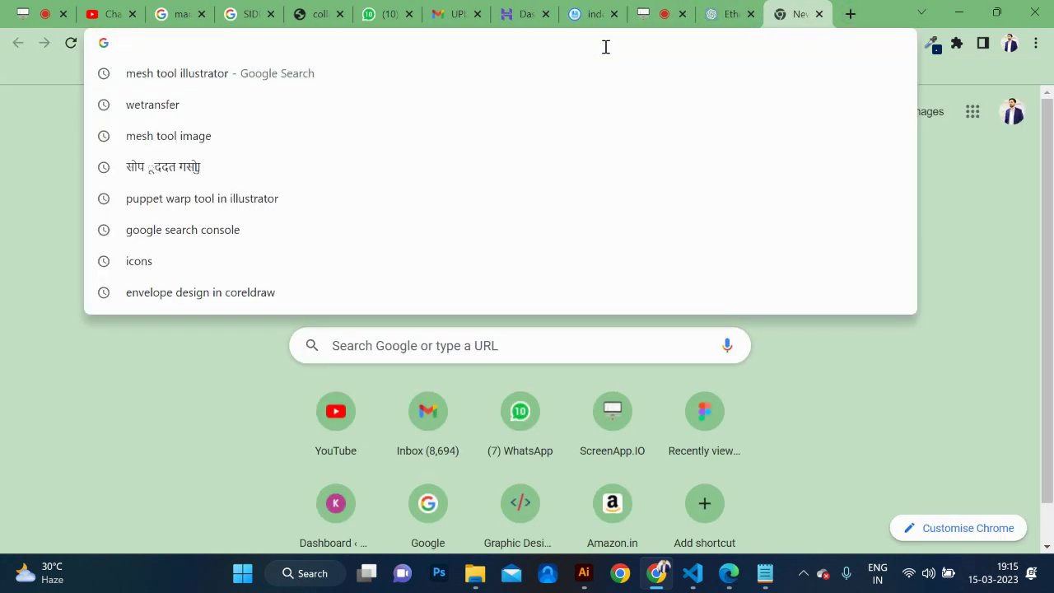
text(google panda wo)
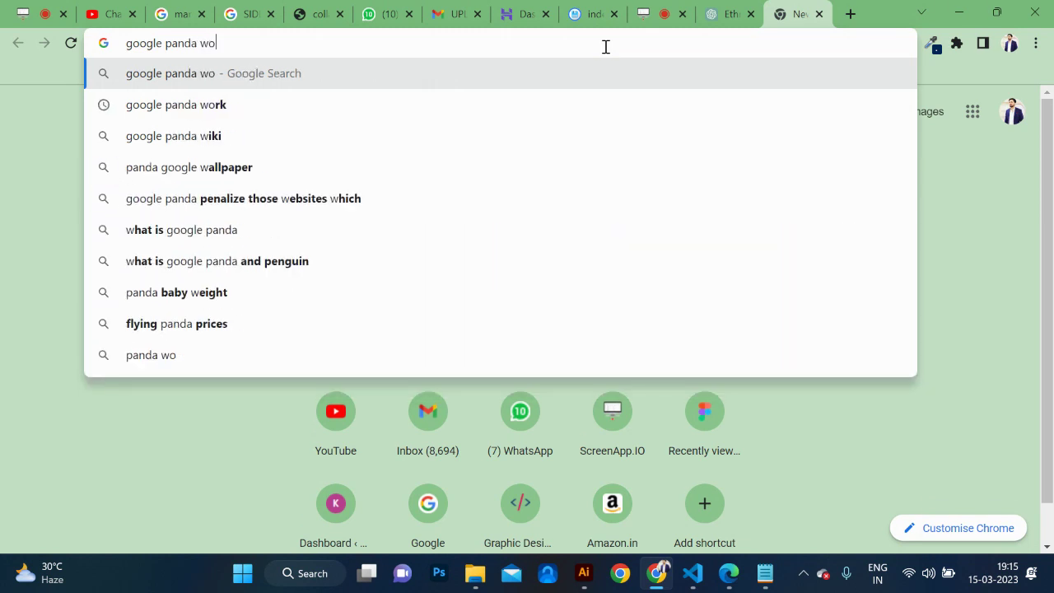
text(rk)
key(Return)
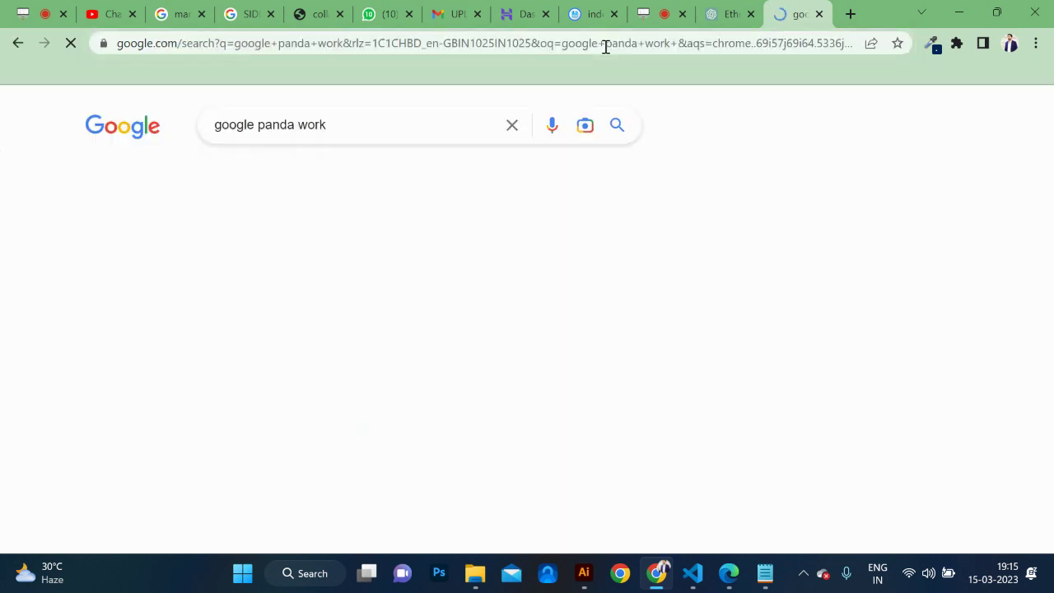
Filter the image results to animated GIFs only.
click(130, 178)
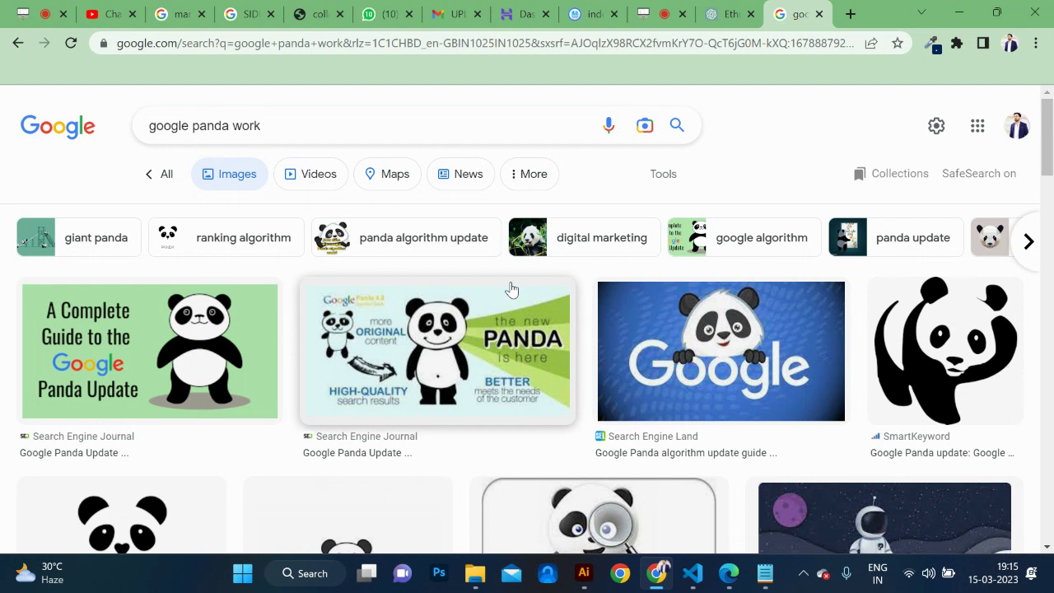
click(664, 176)
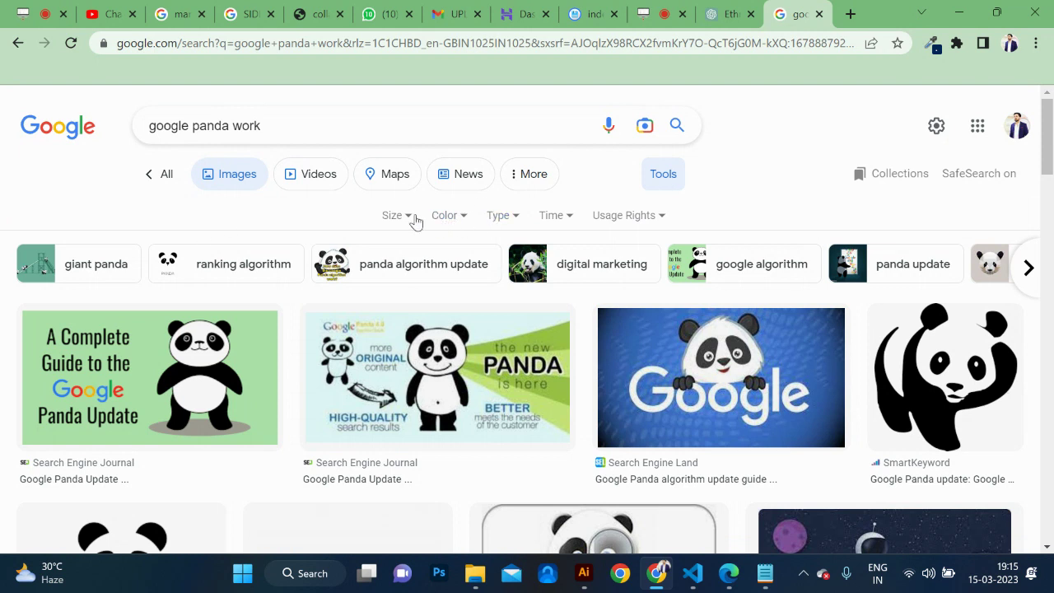
click(500, 217)
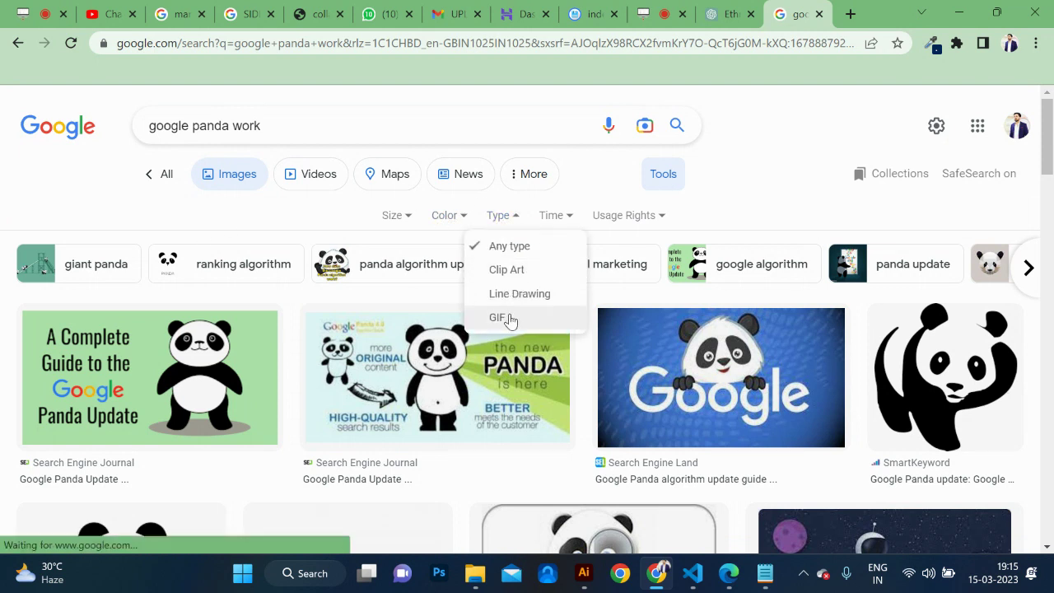
click(508, 319)
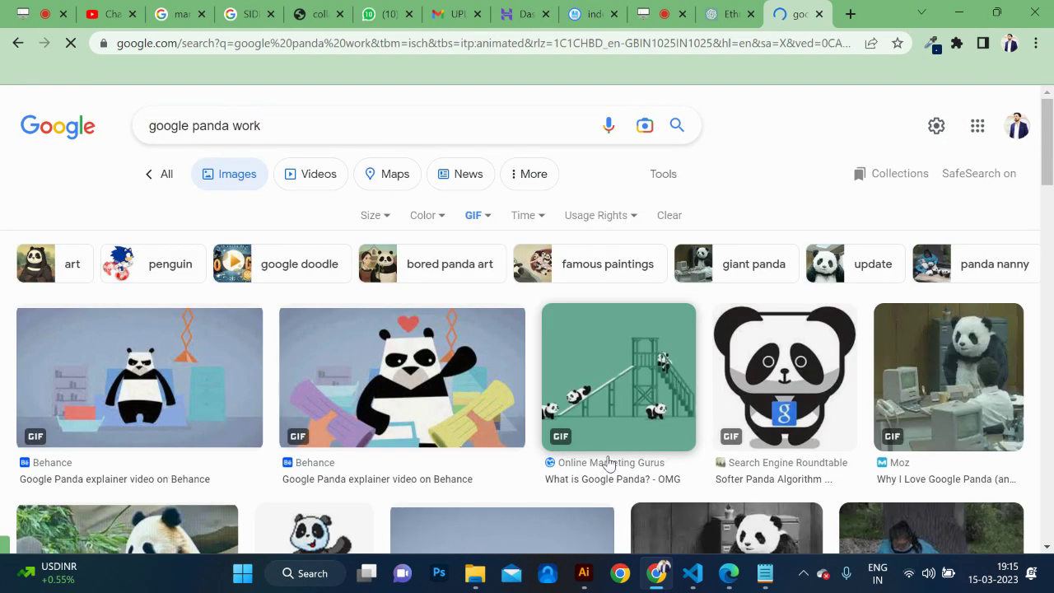
Preview the Behance and Moz panda GIFs, then close the preview panel.
scroll(607, 462, down, 1)
click(497, 342)
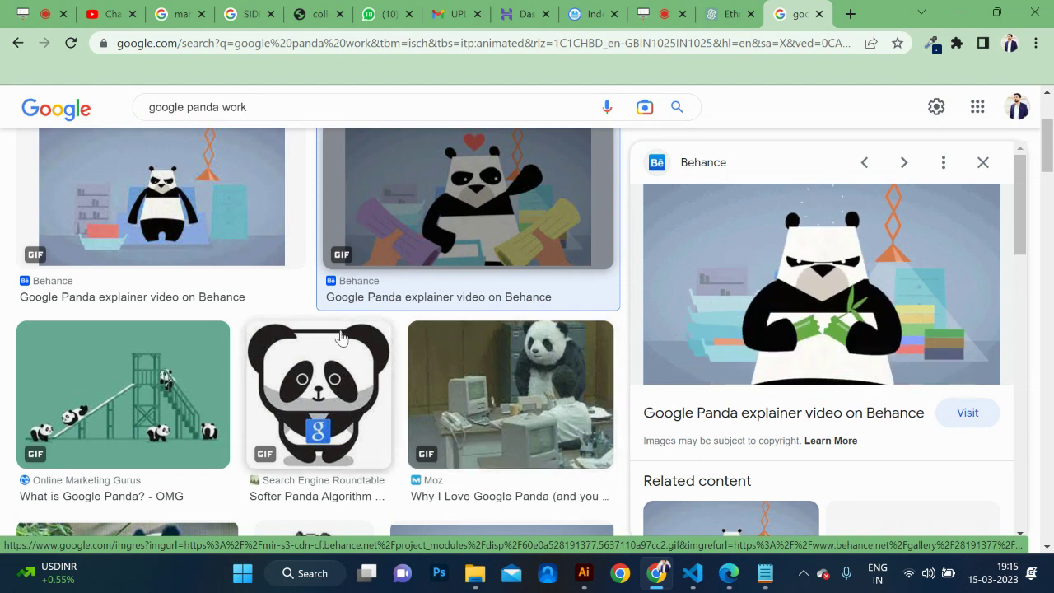
click(528, 428)
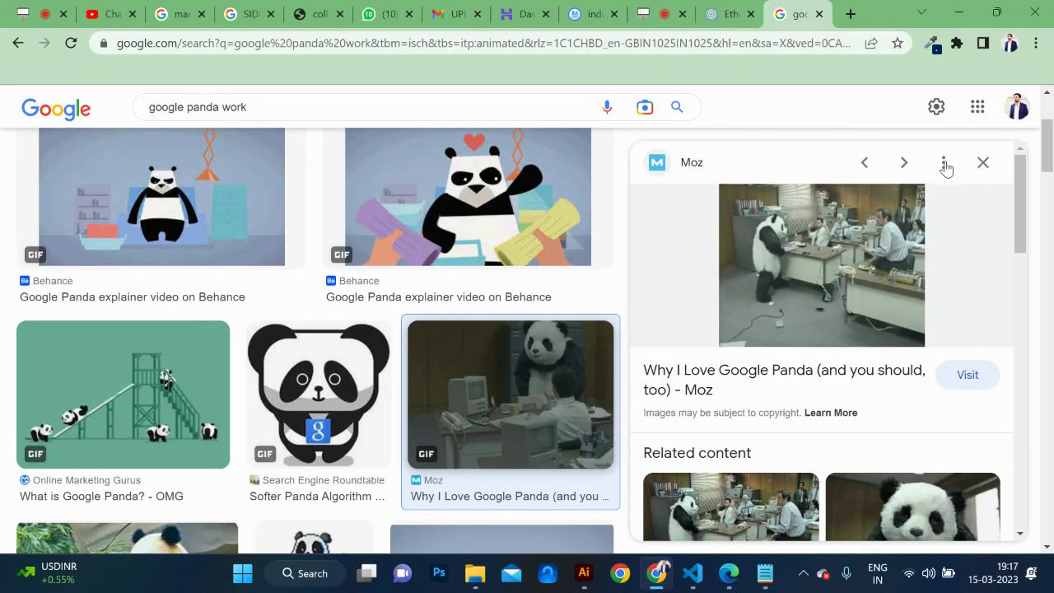
click(984, 163)
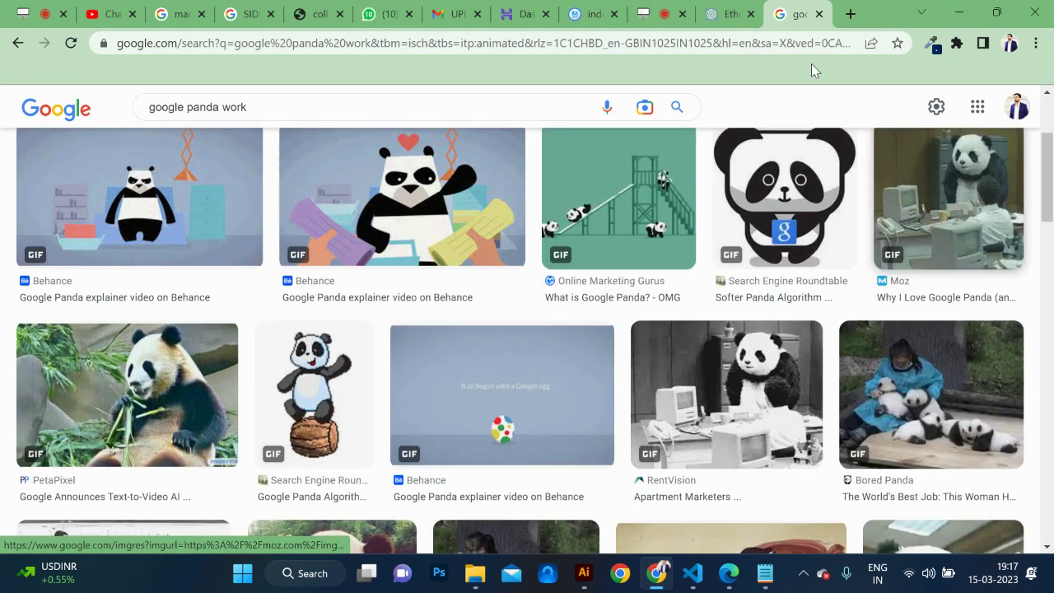
Show Google image results for 'white hat seo and black hat seo'.
click(732, 46)
text(white)
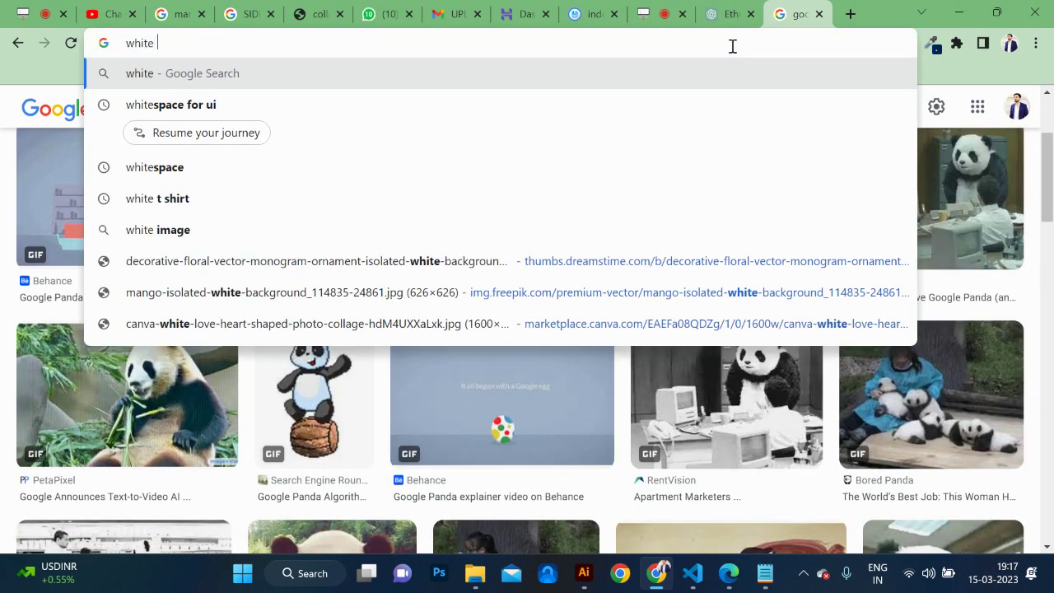
text( hat seo)
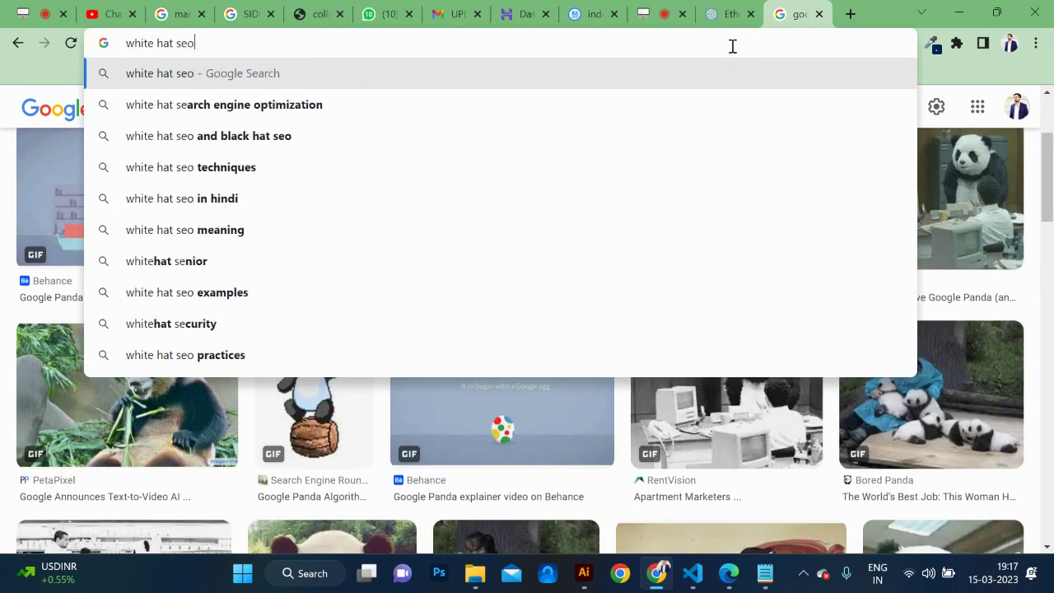
key(Down)
key(Return)
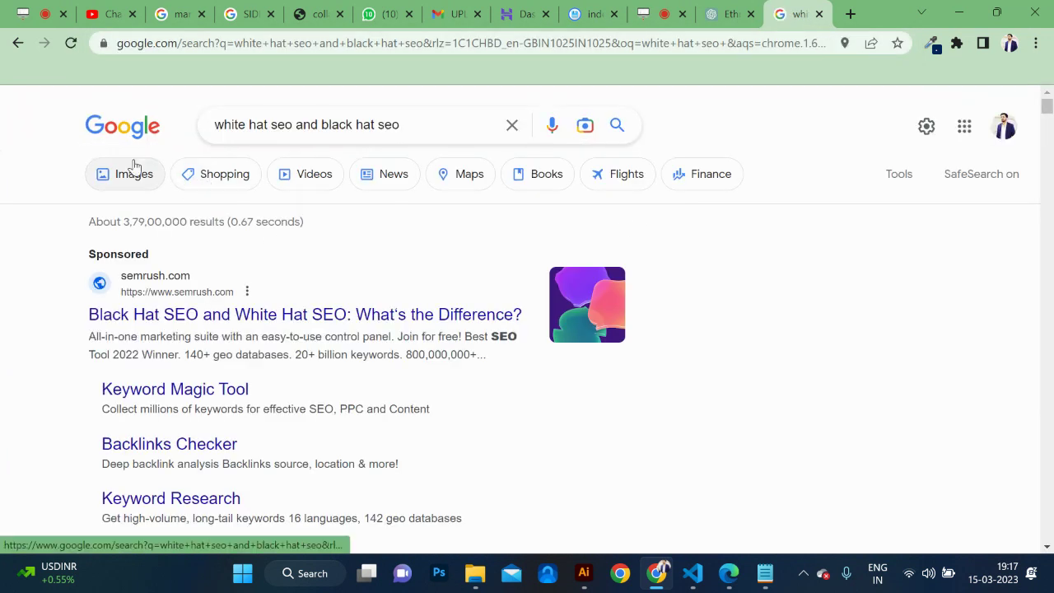
click(136, 169)
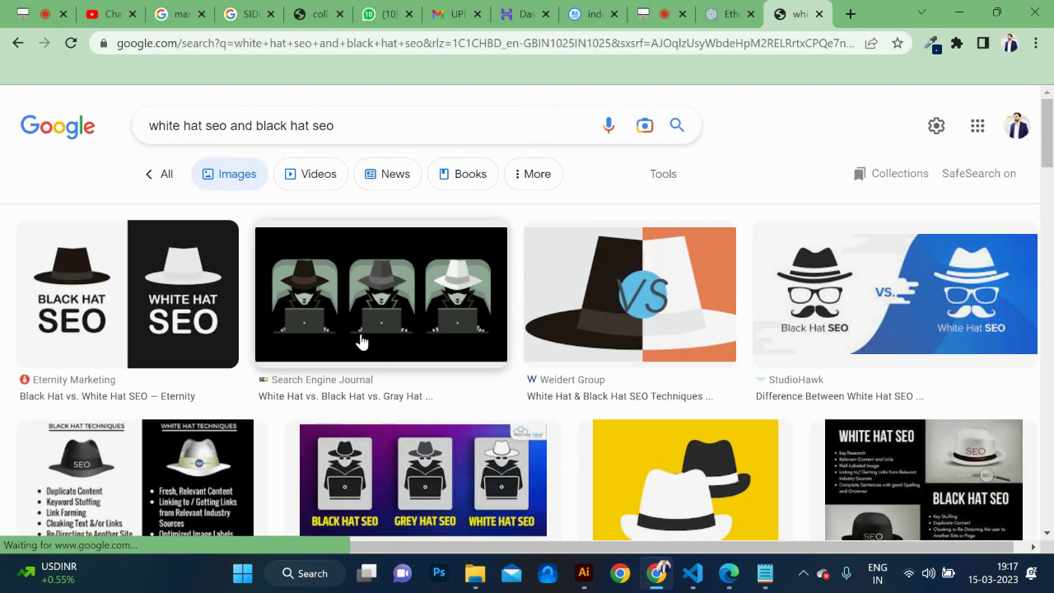
Preview the Search Engine Journal hats image, then the Snov.io black-versus-white hat chart.
scroll(361, 342, down, 1)
click(423, 289)
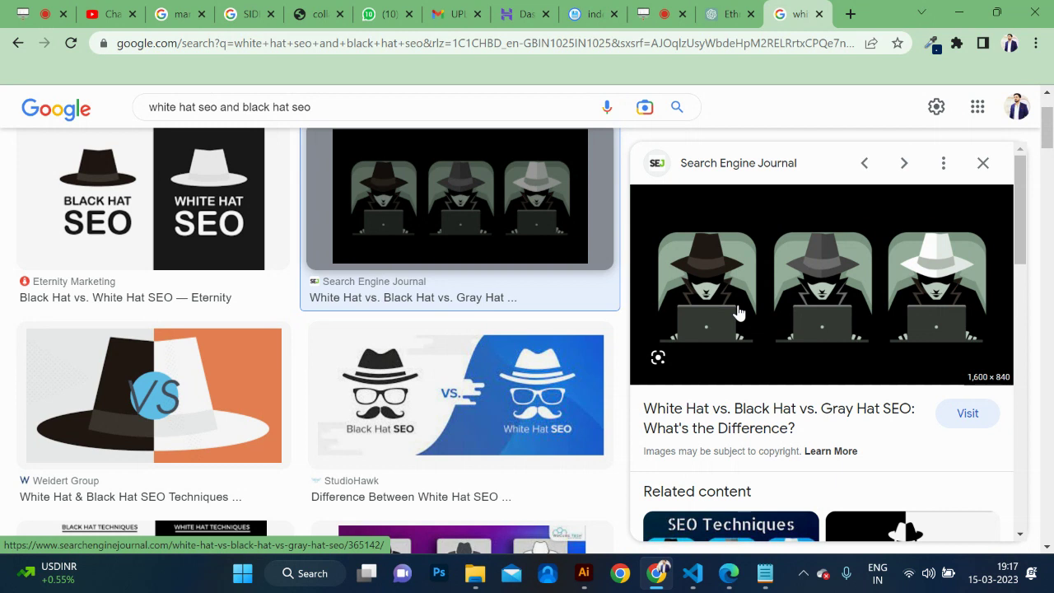
scroll(515, 367, down, 6)
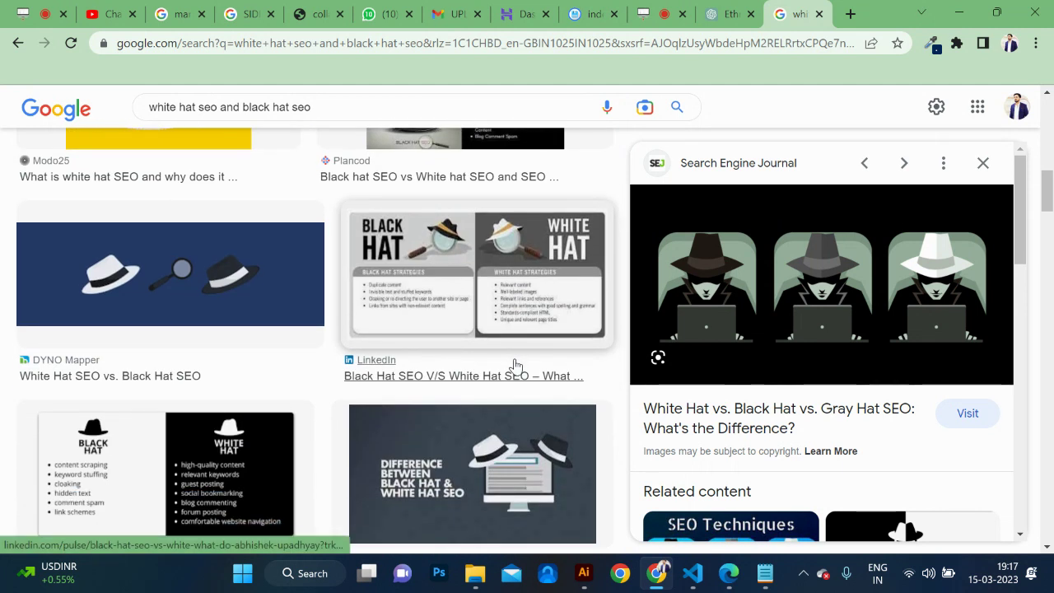
click(276, 478)
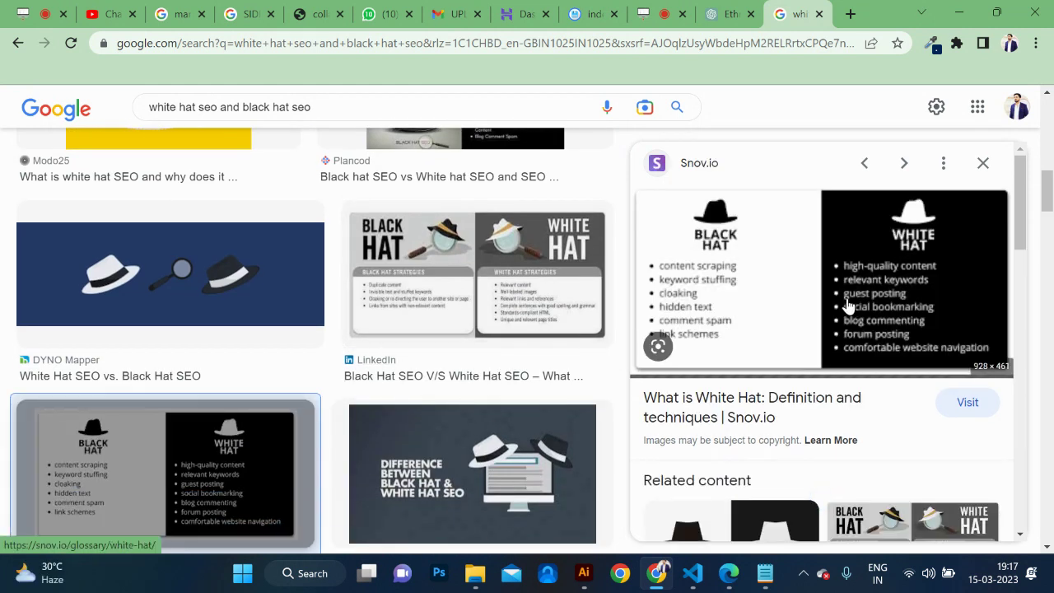
Open the Snov.io black-versus-white hat chart full-size in a new tab and view it.
right_click(792, 313)
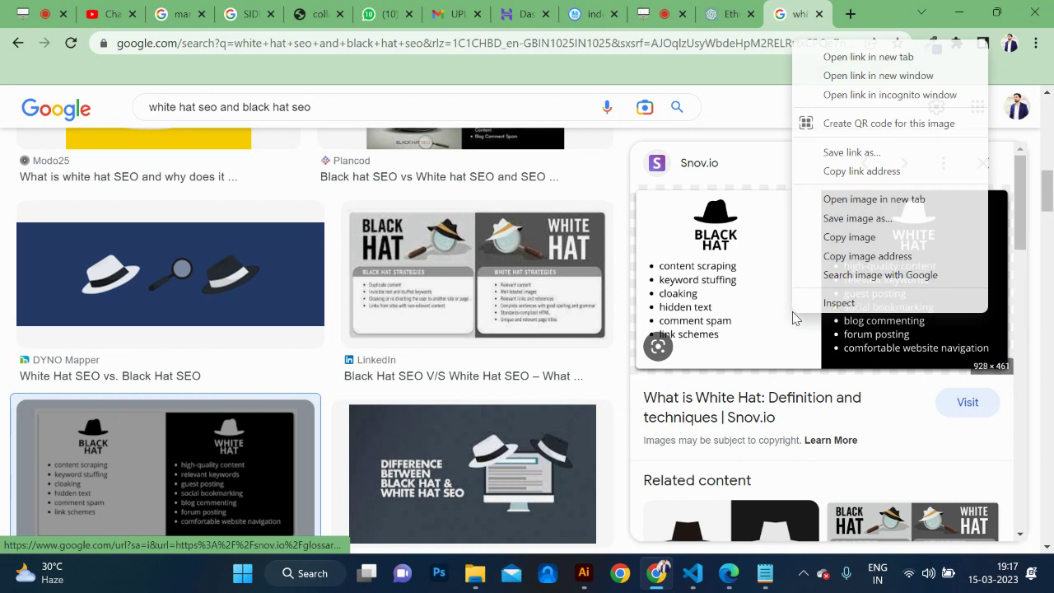
click(849, 202)
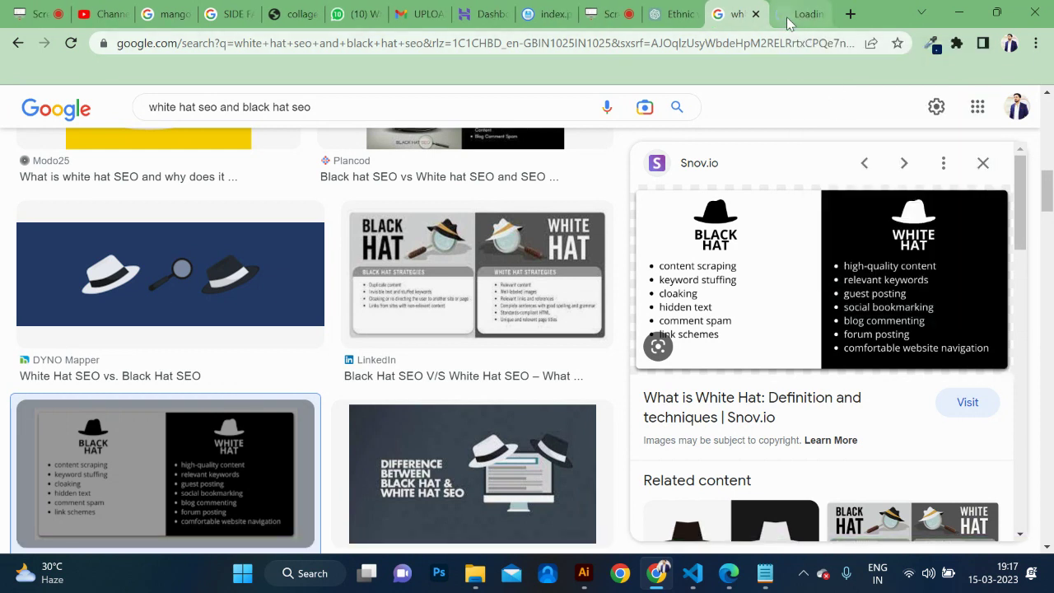
click(787, 22)
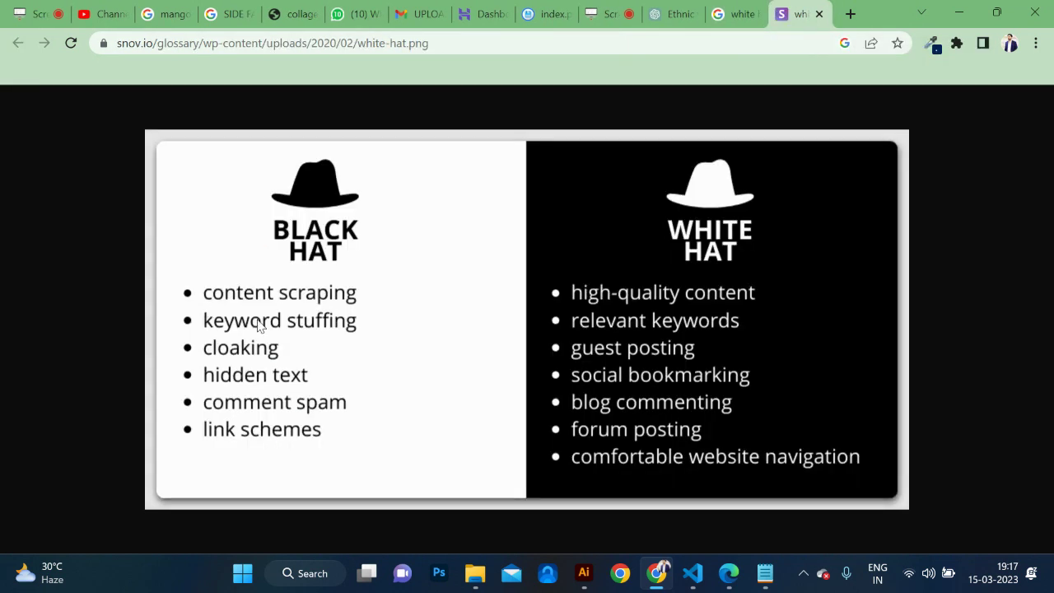
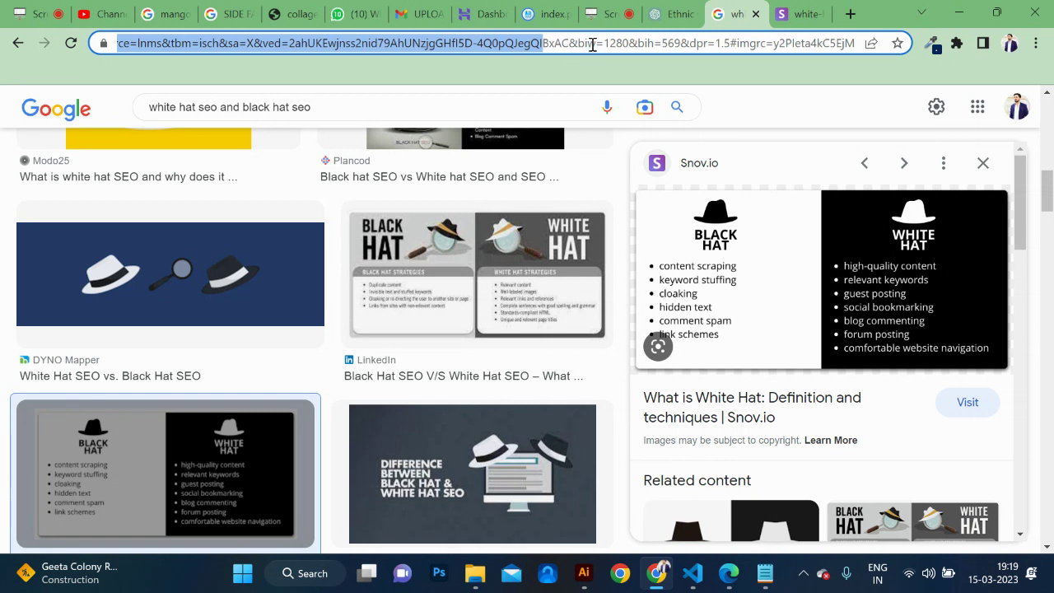
Select the whole current address in the omnibox to replace it.
shift+click(592, 45)
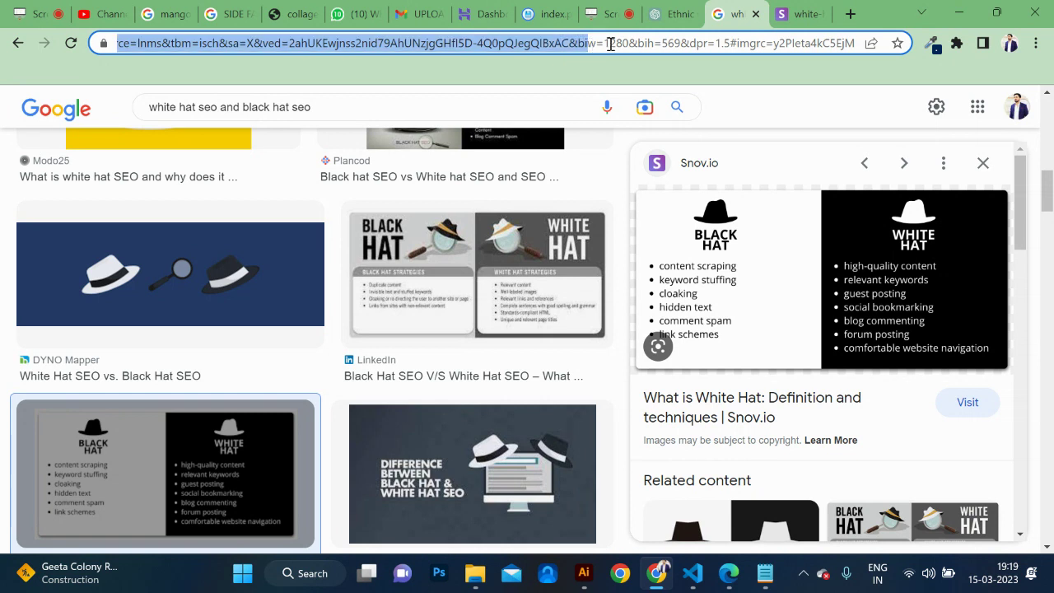
triple_click(610, 44)
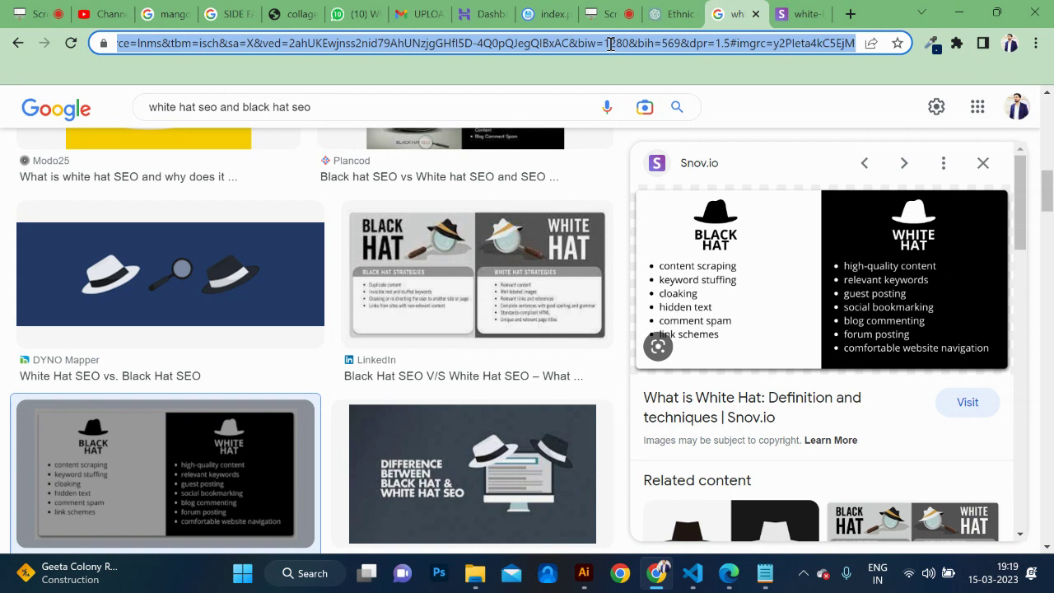
Go to webdesigninstitutedelhi.com from the omnibox suggestion.
text(webs)
key(BackSpace)
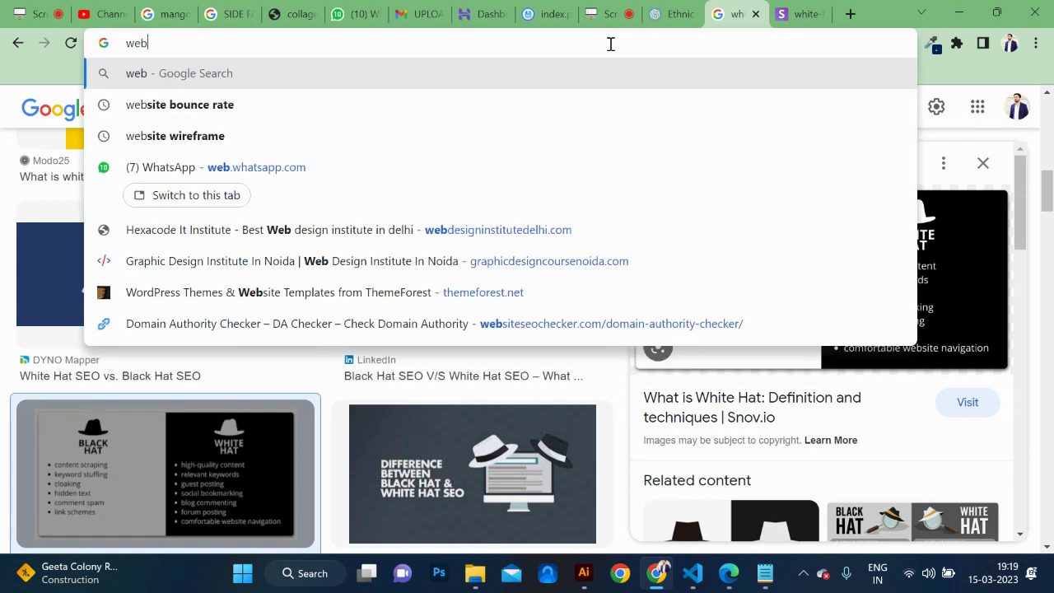
text(designinstitutedelhi.com)
key(Return)
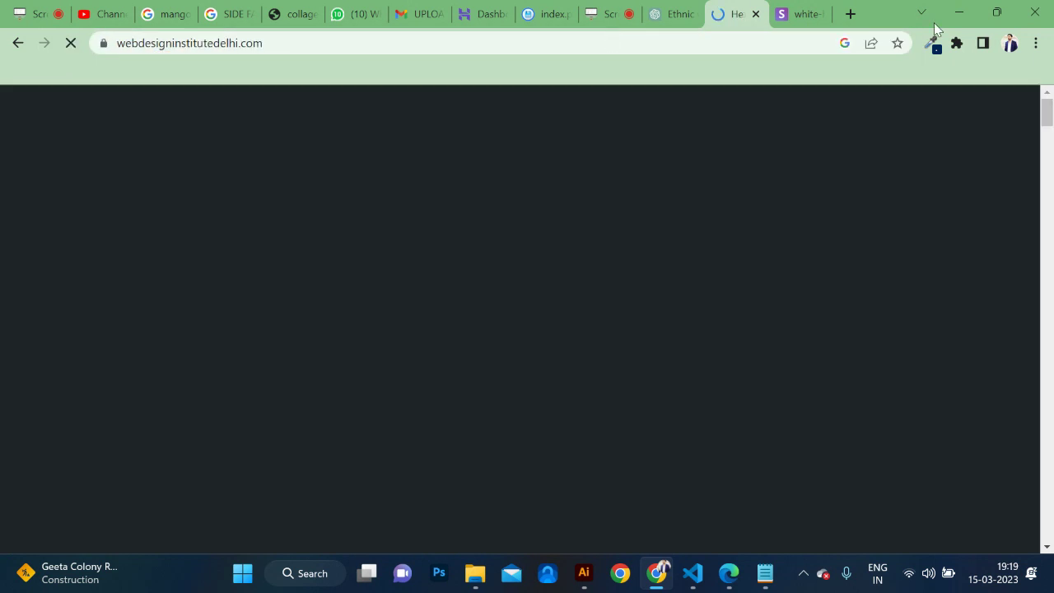
Scroll through the Hexacode IT Institute homepage and back to the top.
scroll(706, 257, down, 15)
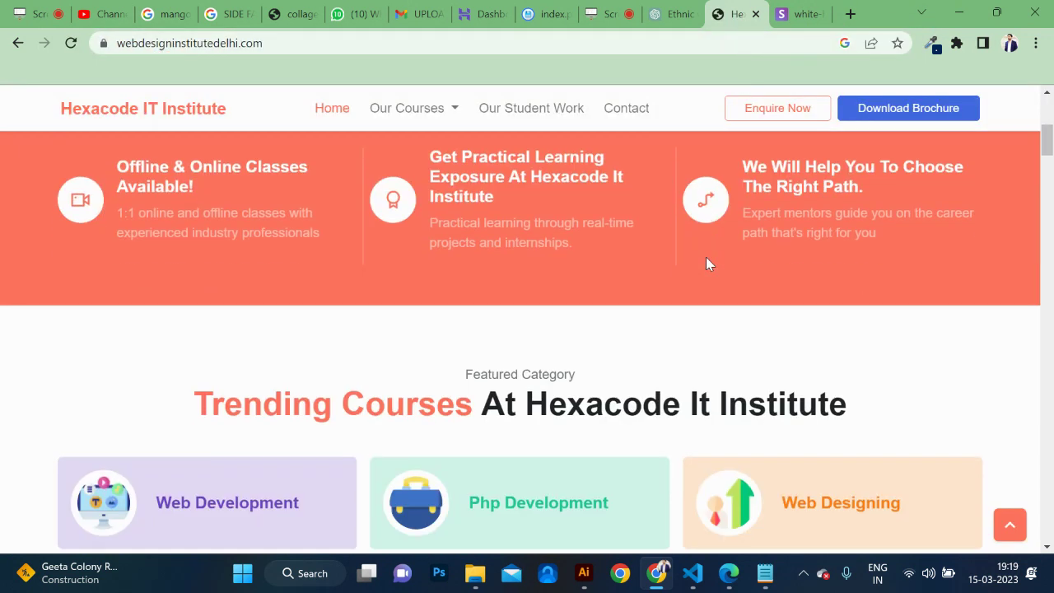
scroll(707, 257, down, 6)
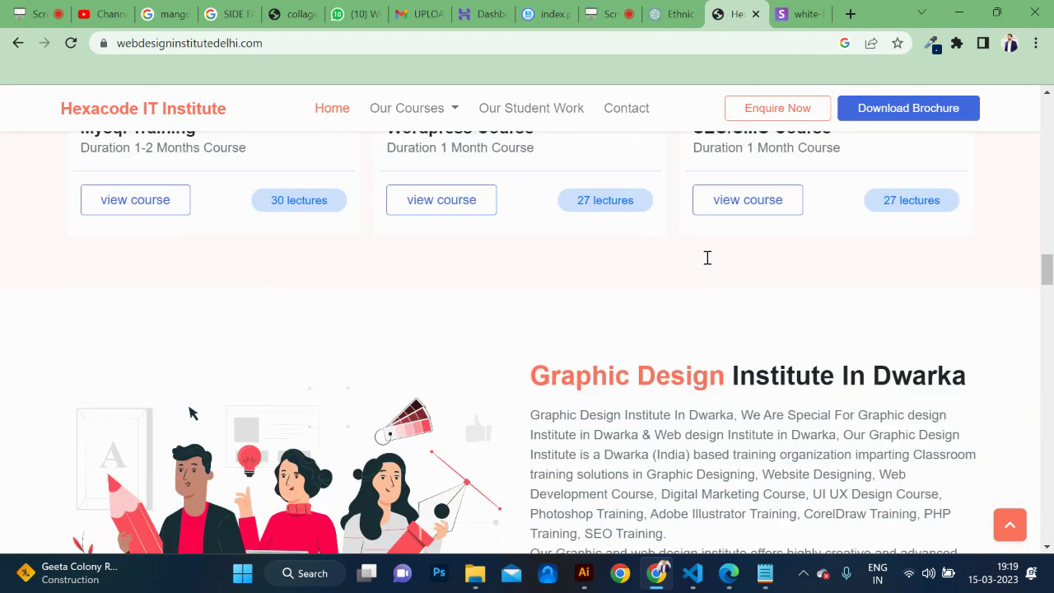
scroll(707, 258, down, 3)
scroll(707, 258, up, 20)
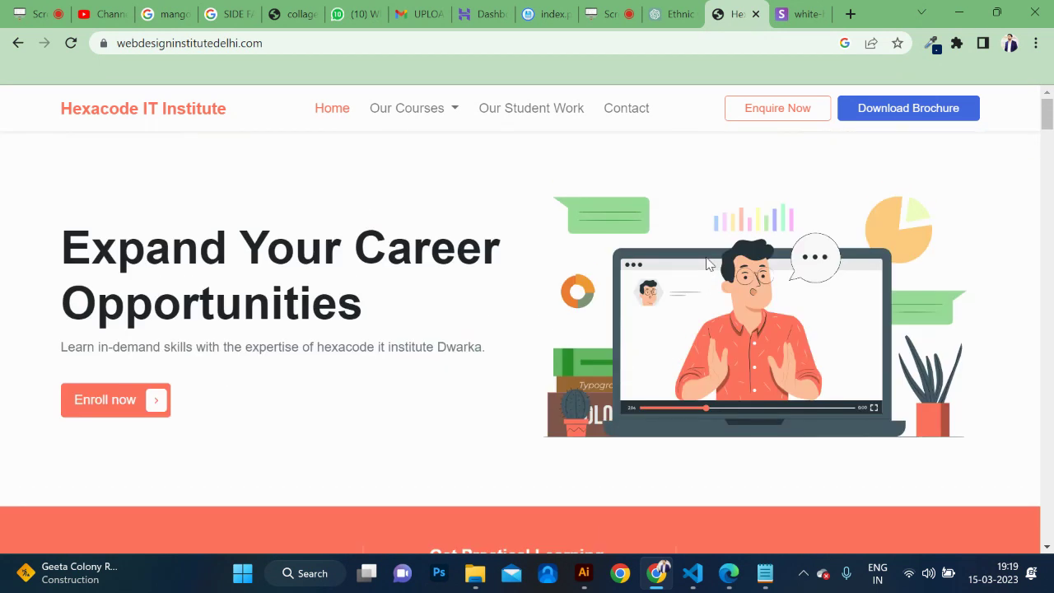
scroll(706, 263, down, 3)
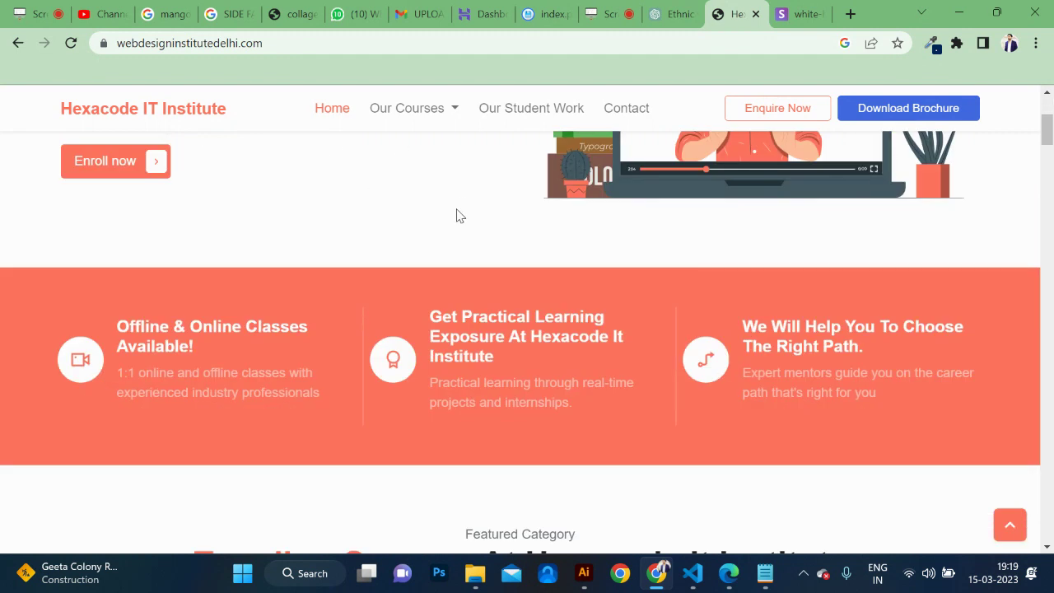
scroll(456, 215, up, 3)
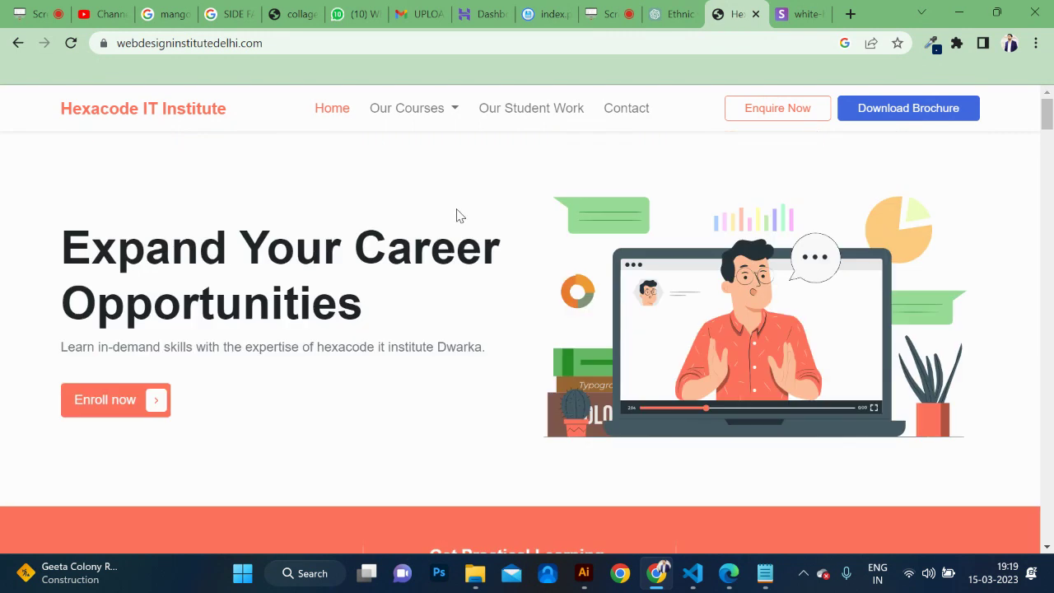
click(558, 48)
Search Google for 'graphic design institute in noida'.
text(graphicdesigncoursenoida)
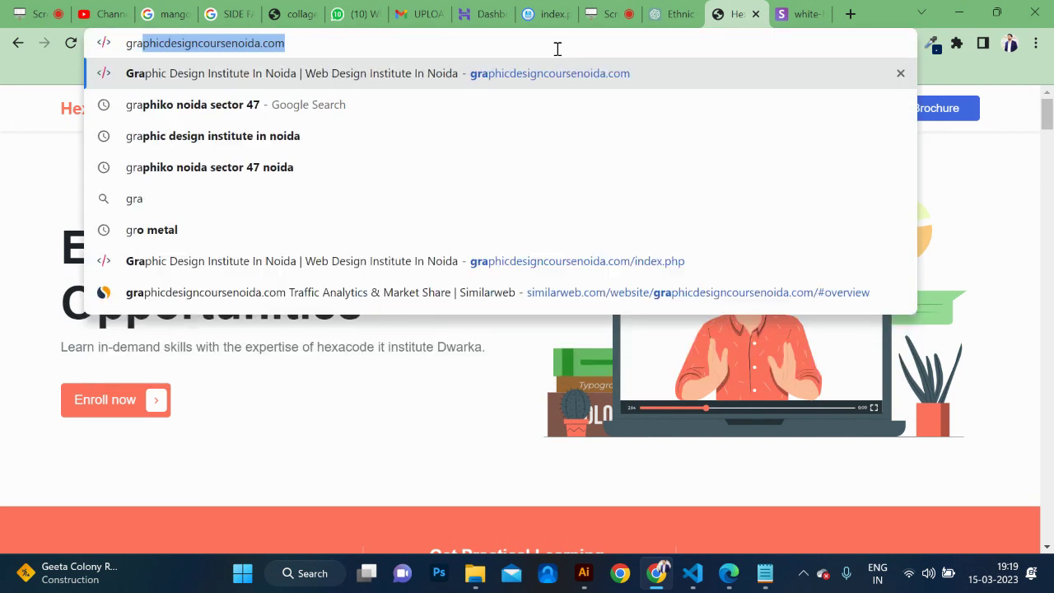
key(Down)
key(Down)
key(Return)
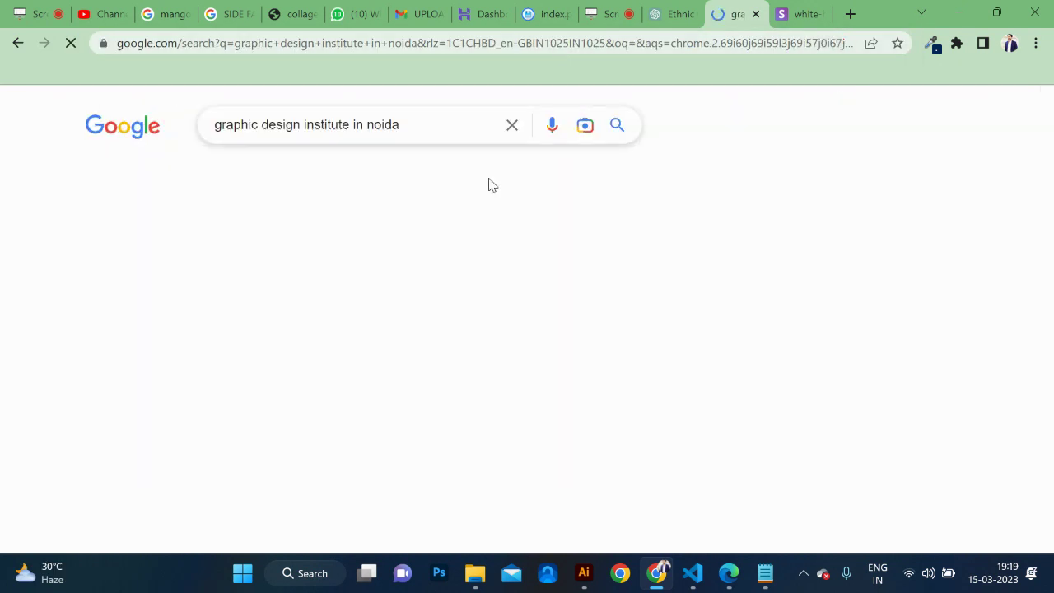
Open the graphicdesigncoursenoida.com result and view its HTML source.
scroll(360, 285, down, 2)
scroll(357, 286, down, 4)
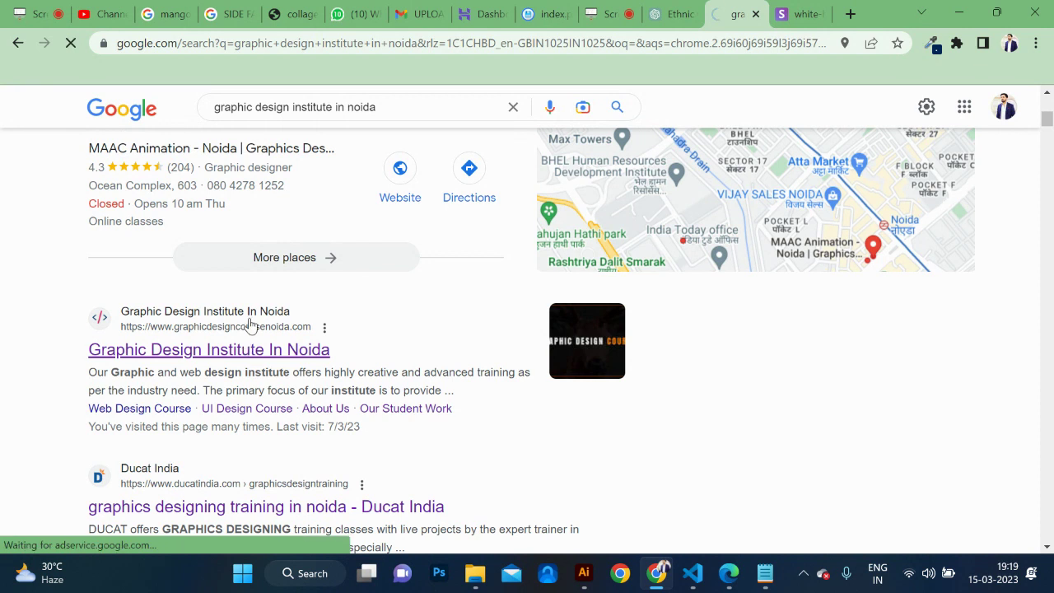
click(251, 348)
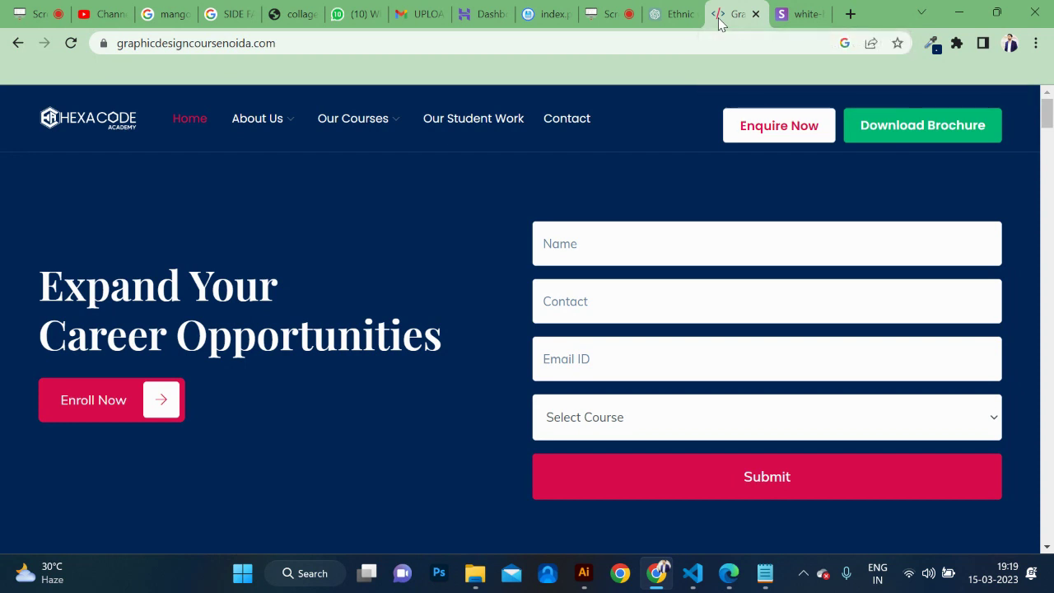
key(ctrl+u)
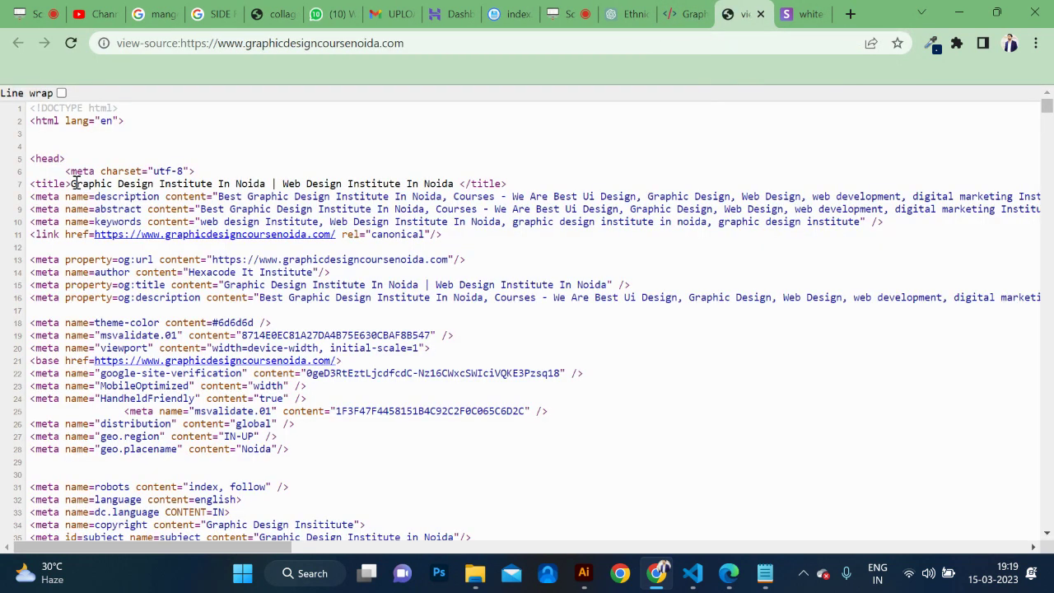
Zoom into the source and highlight the title, meta description and keywords text.
drag(73, 183, 459, 184)
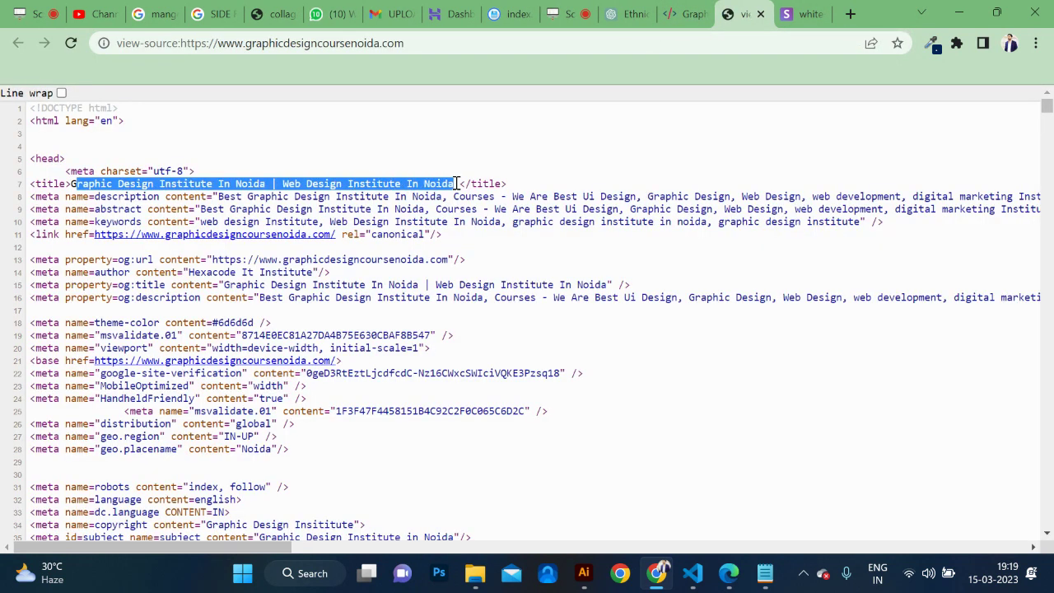
key(ctrl+plus)
key(ctrl+plus)
key(ctrl+plus)
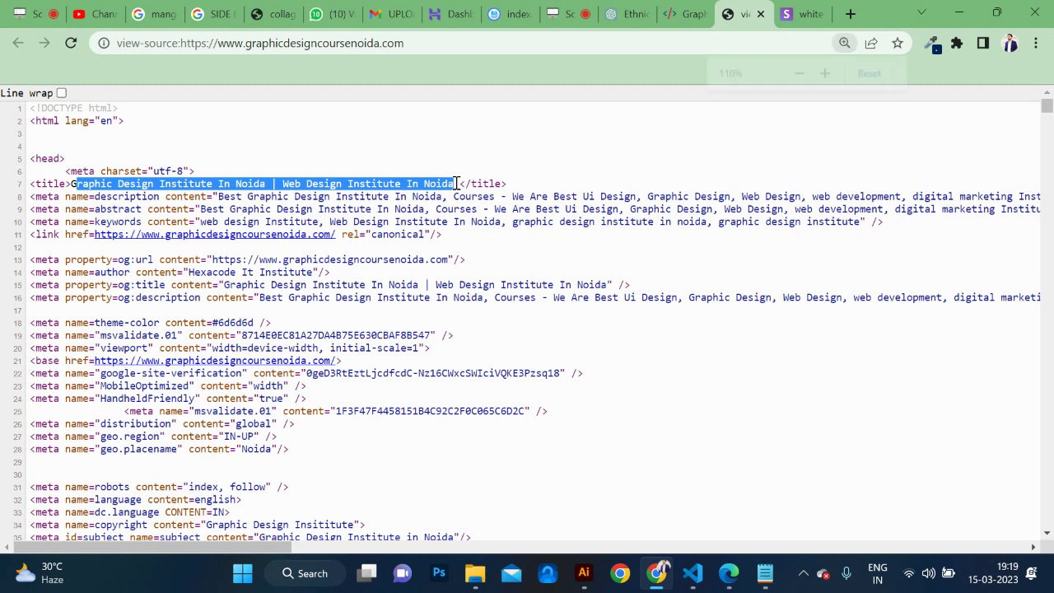
key(ctrl+plus)
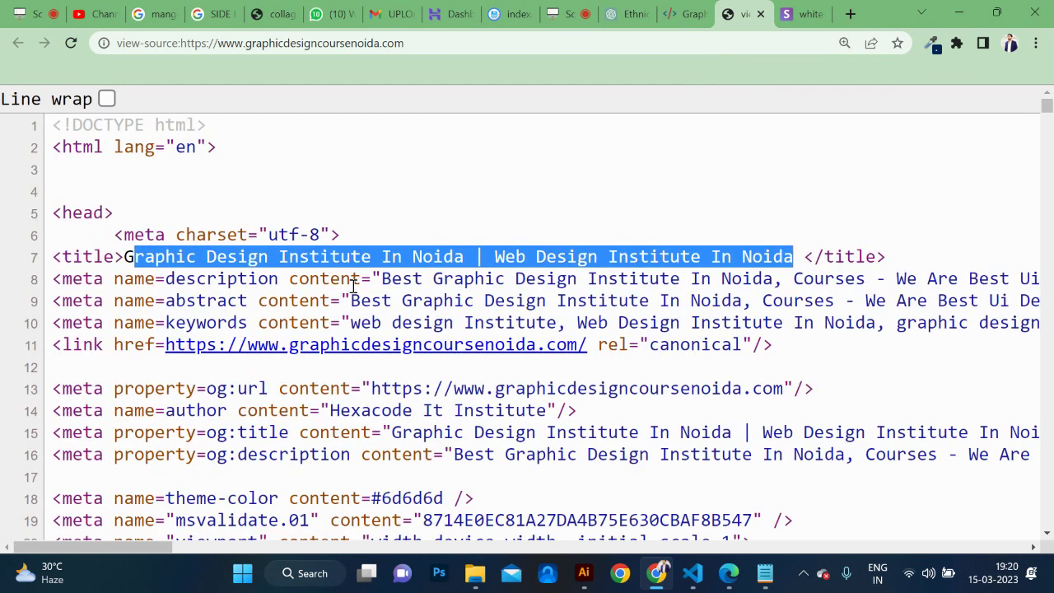
drag(382, 278, 79, 302)
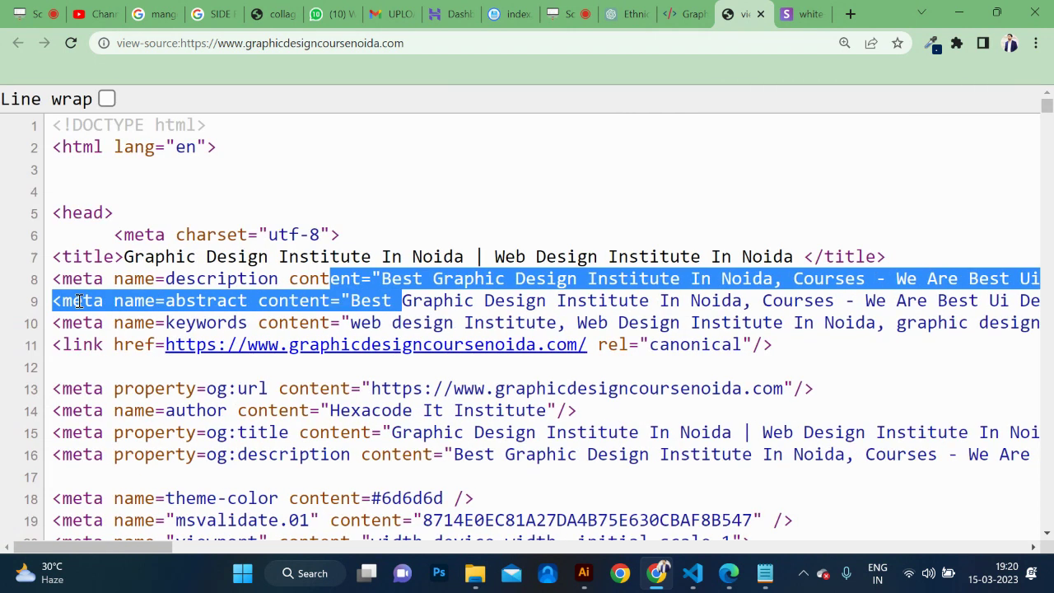
click(349, 316)
drag(349, 316, 557, 321)
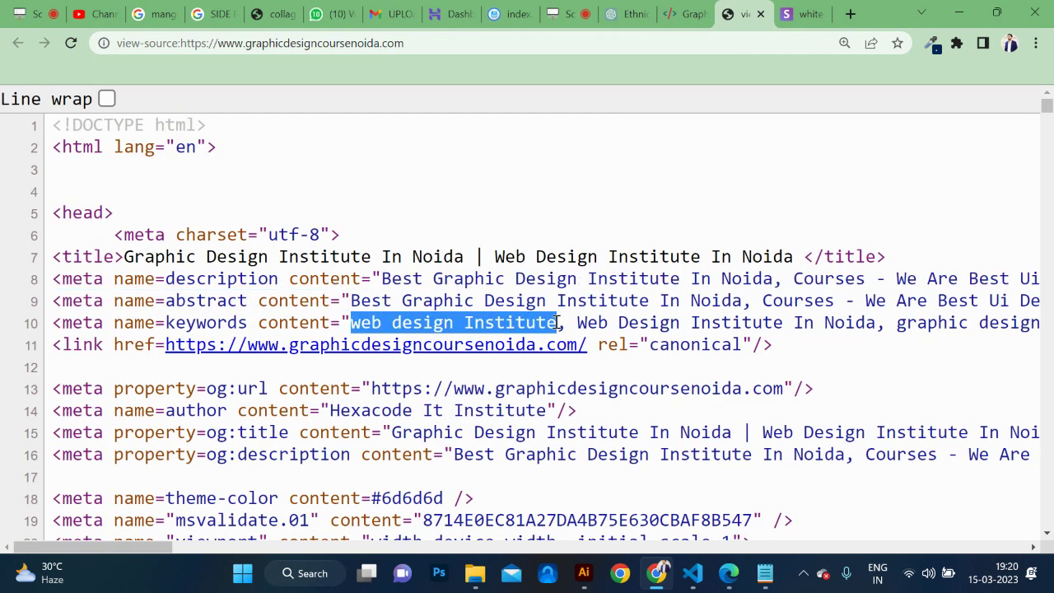
Scroll down through the source to the navigation markup.
scroll(556, 322, down, 1)
scroll(292, 320, down, 1)
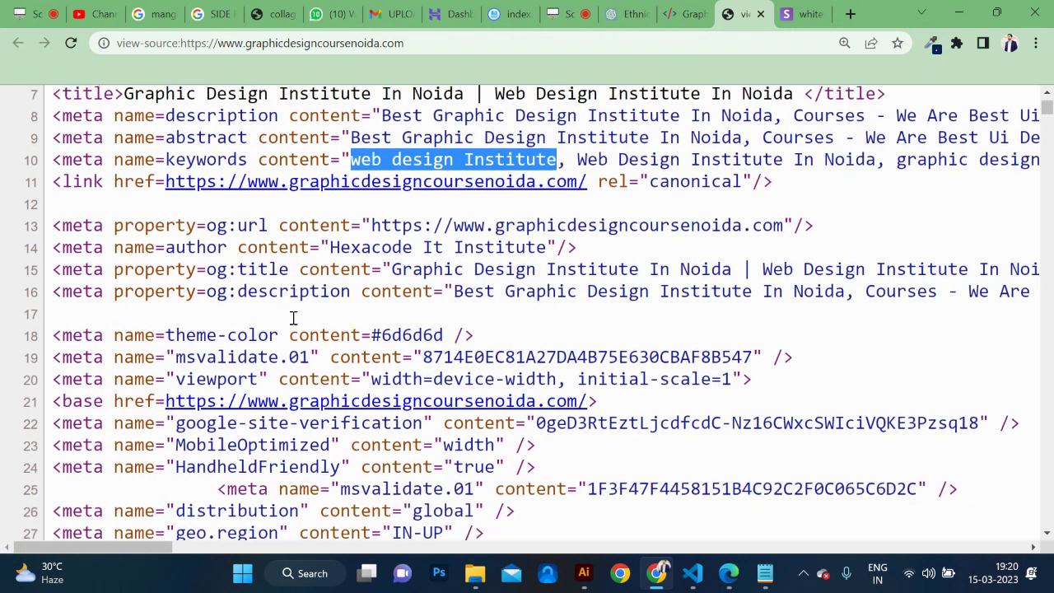
scroll(458, 301, down, 2)
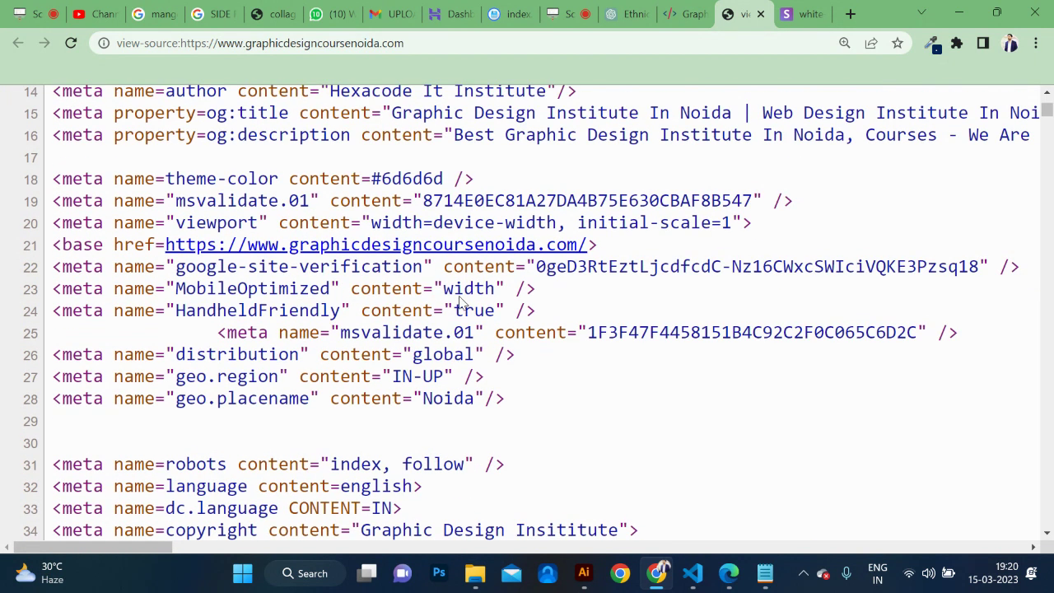
scroll(460, 297, up, 1)
scroll(512, 287, right, 1)
scroll(512, 287, down, 15)
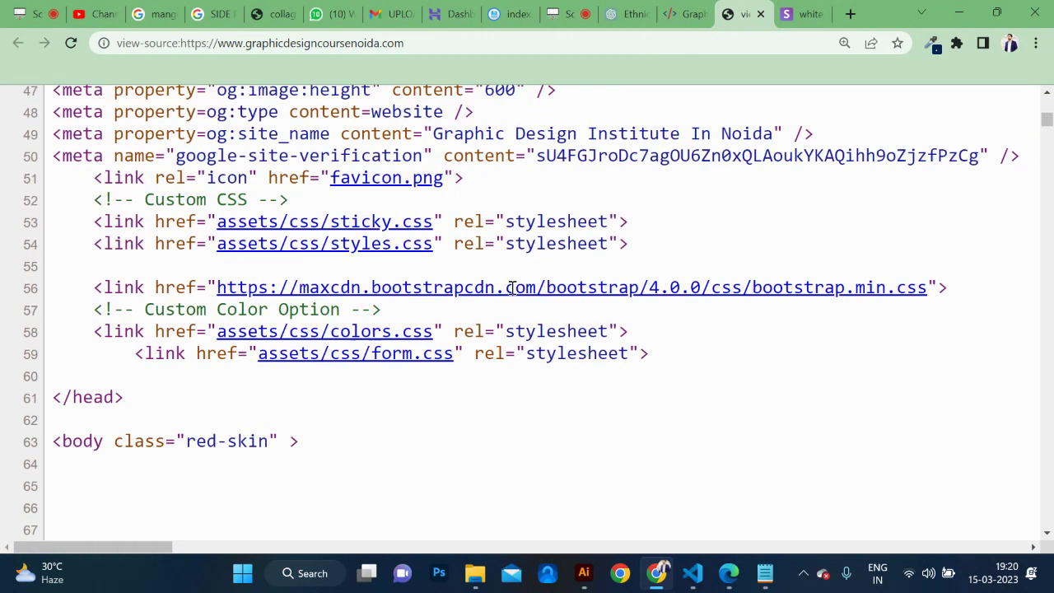
scroll(512, 288, up, 1)
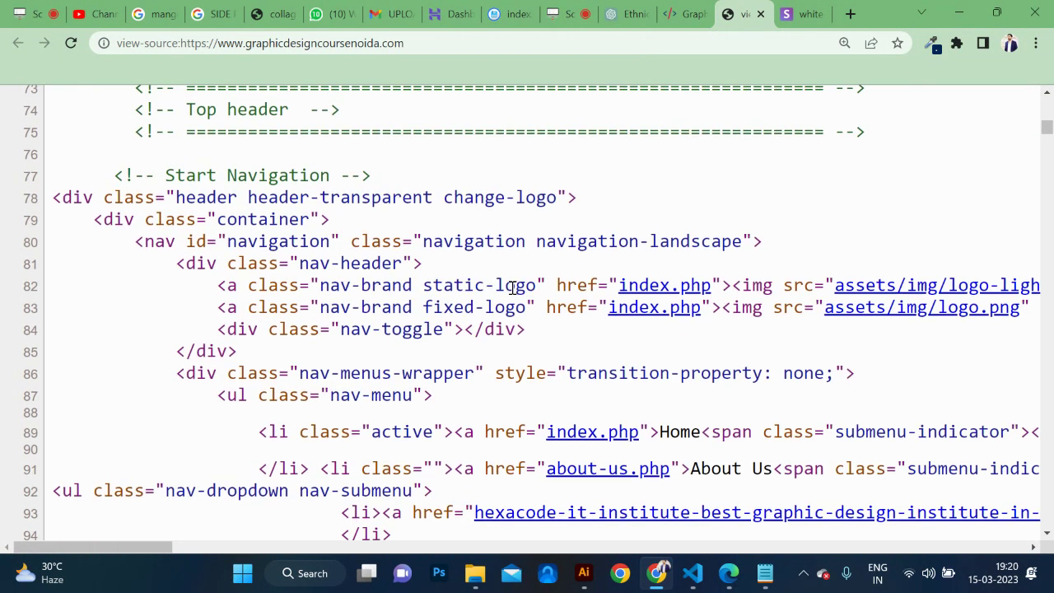
Find 'h2' in the source and highlight the institute name in the heading.
key(ctrl+f)
text(h2)
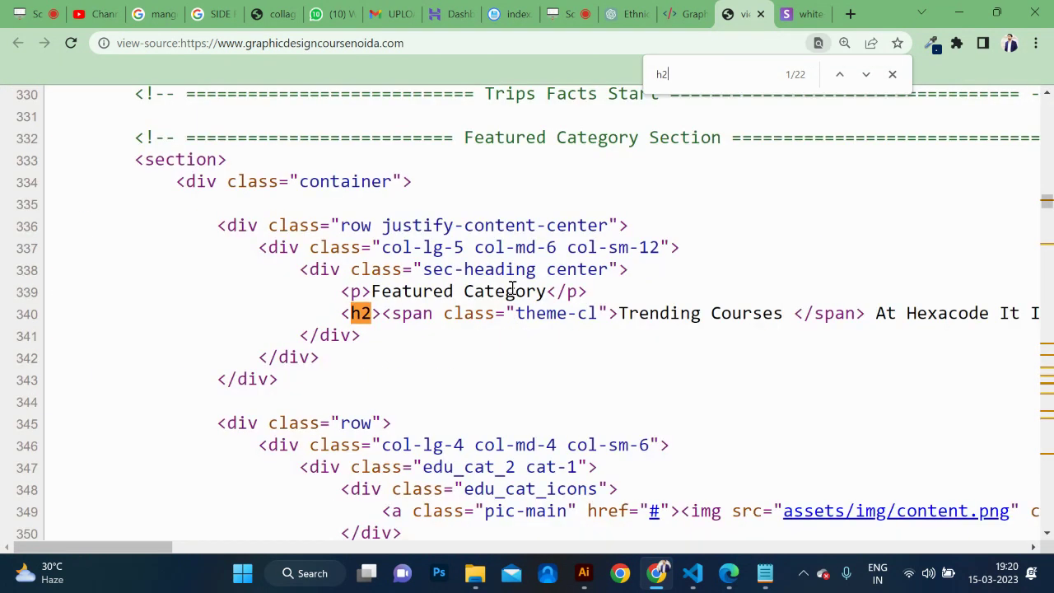
key(Return)
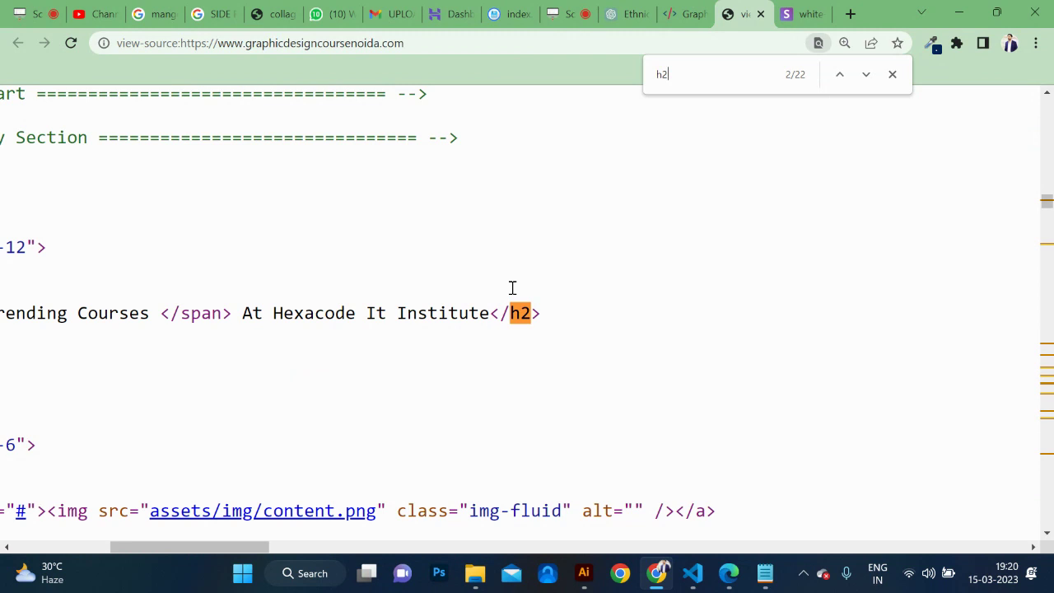
scroll(391, 351, left, 10)
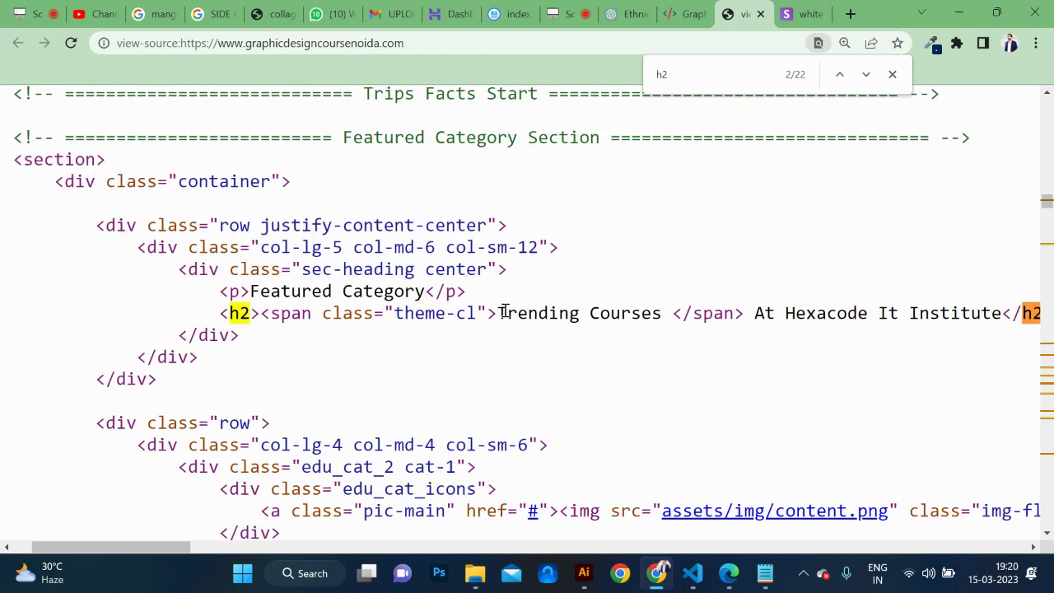
drag(798, 313, 984, 313)
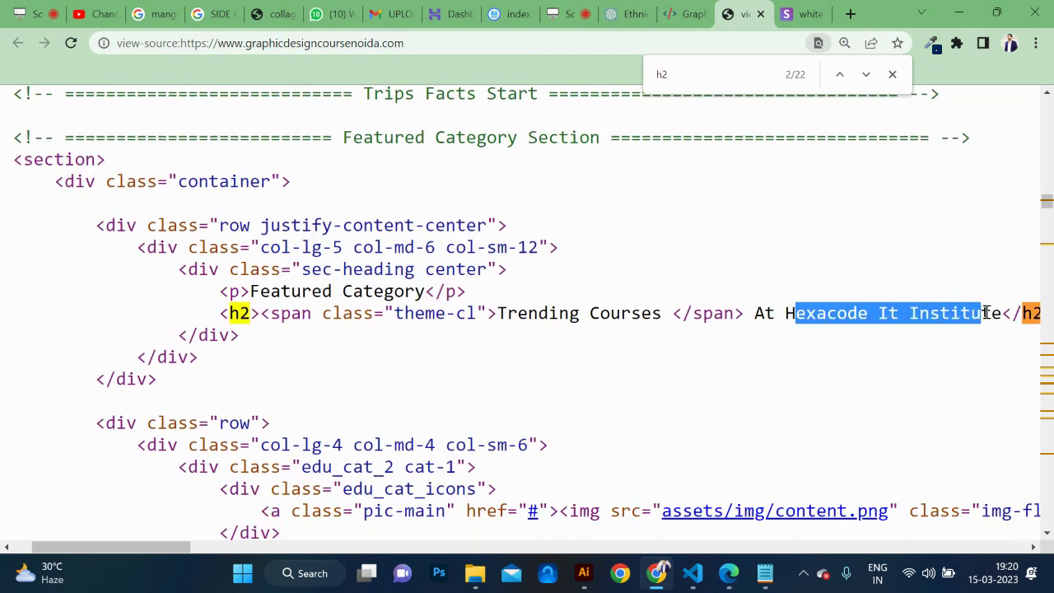
Search the source for 'h1', cycle through both matches, then switch back to 'h2'.
click(682, 75)
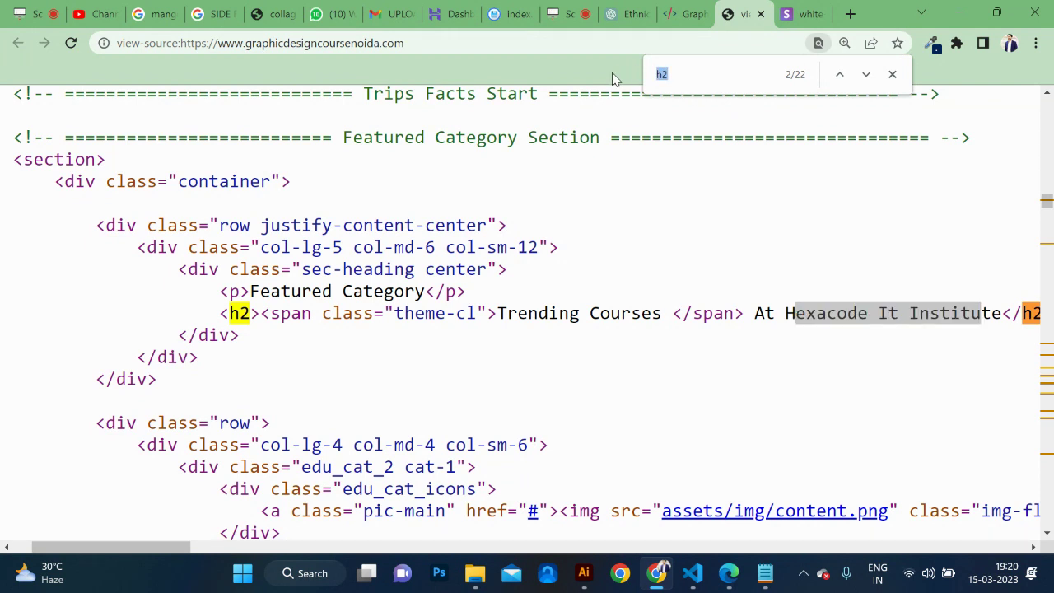
text(h1)
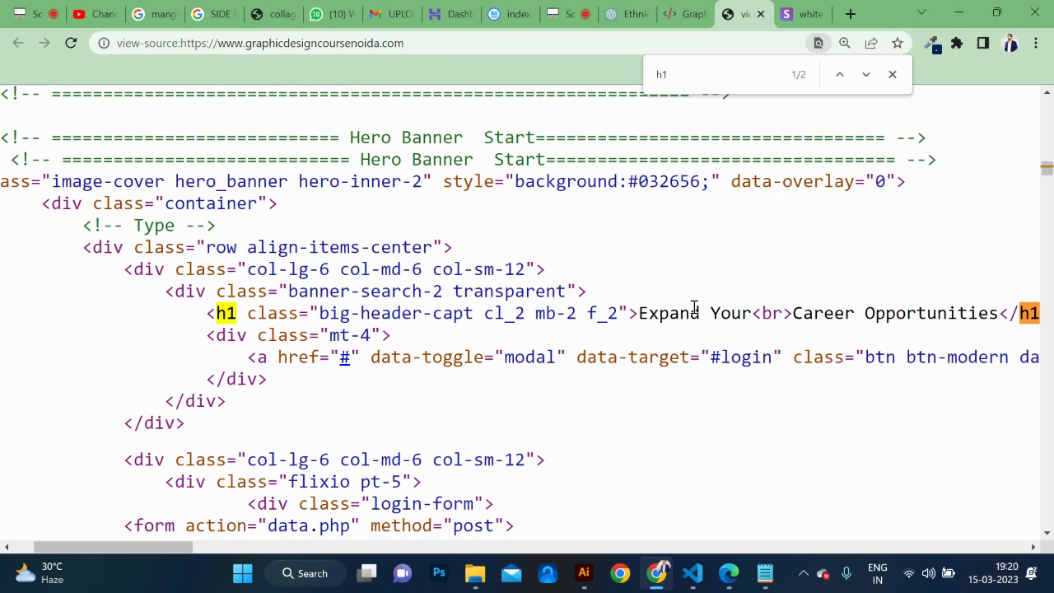
key(Return)
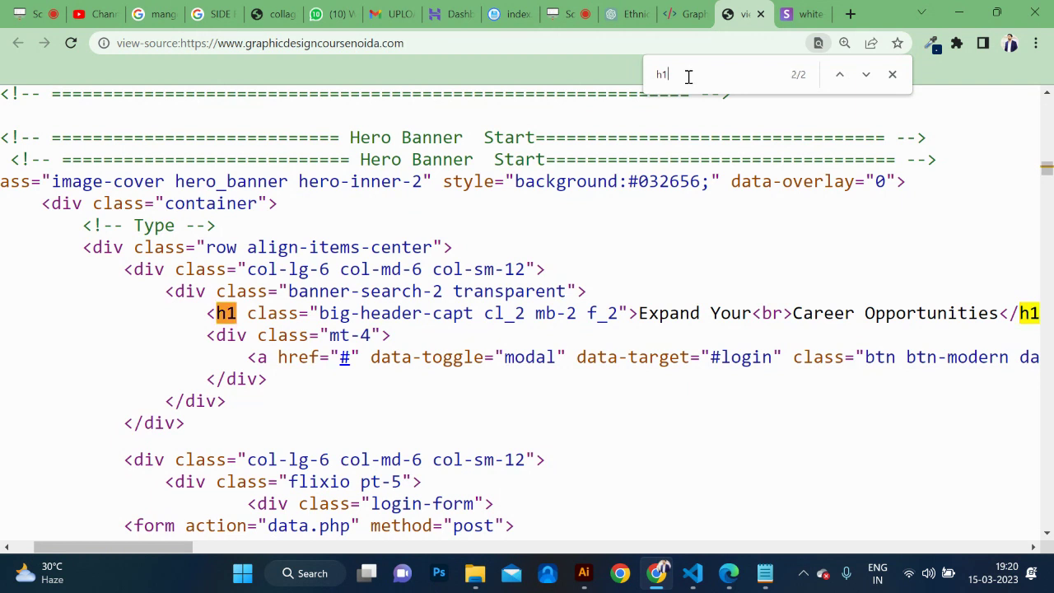
key(Return)
key(Return)
key(BackSpace)
text(2)
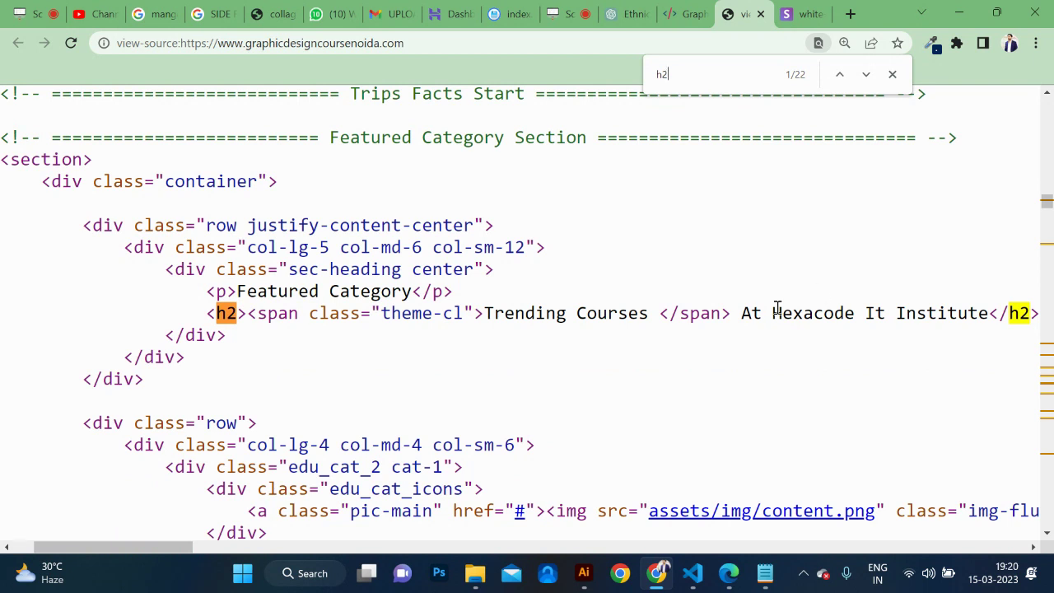
Highlight the first H2's institute name and step through matches to the About Facts H2.
drag(751, 313, 962, 316)
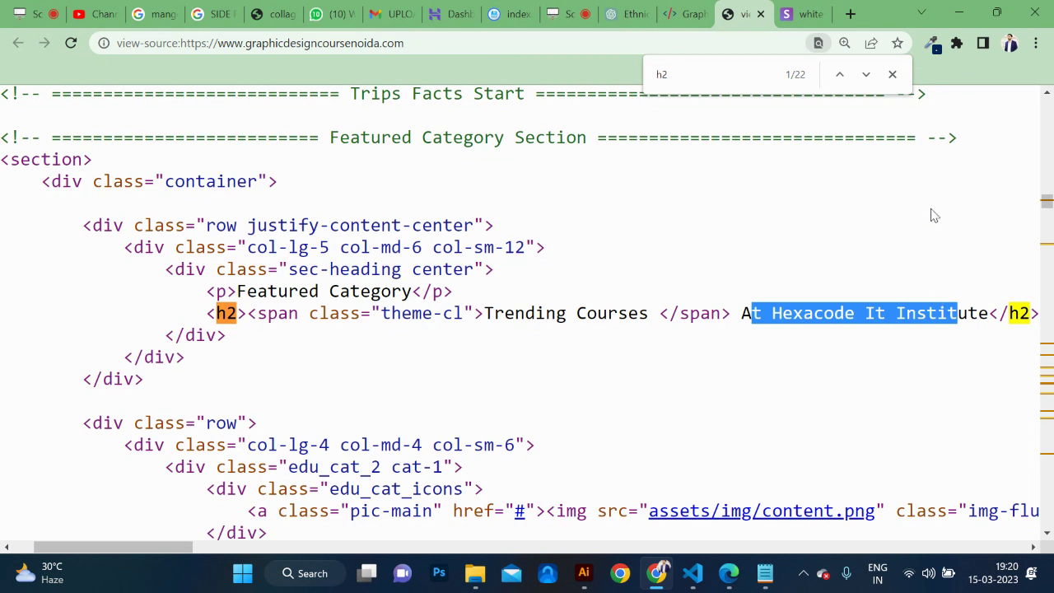
click(867, 75)
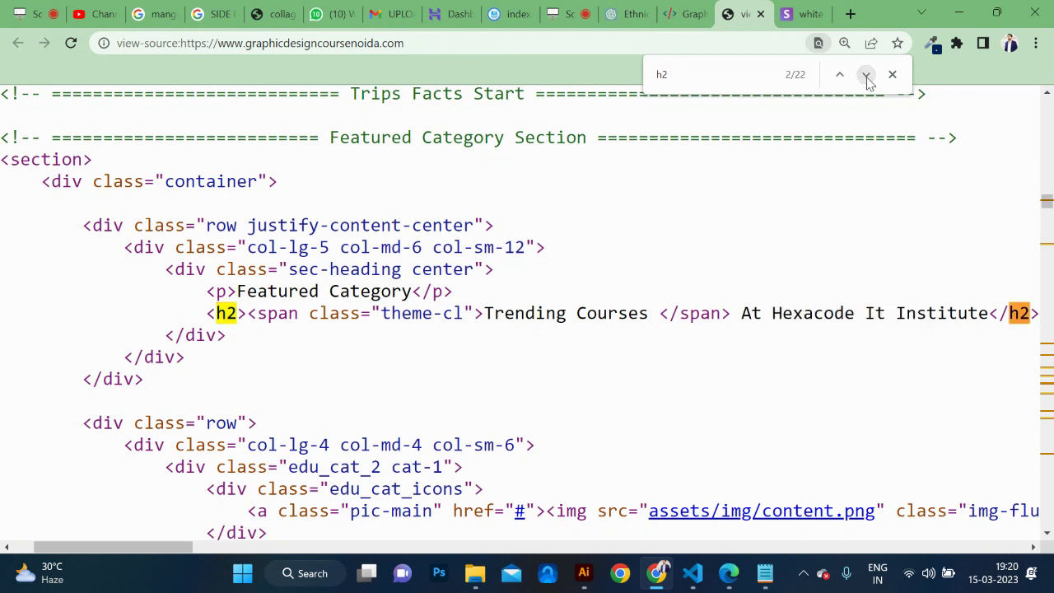
click(866, 75)
click(866, 75)
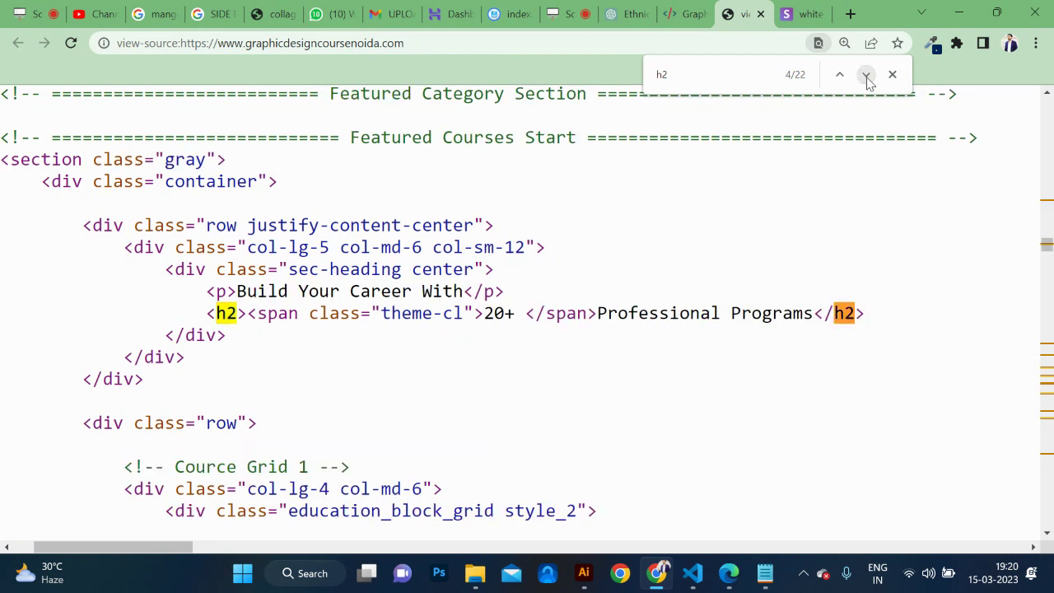
click(867, 76)
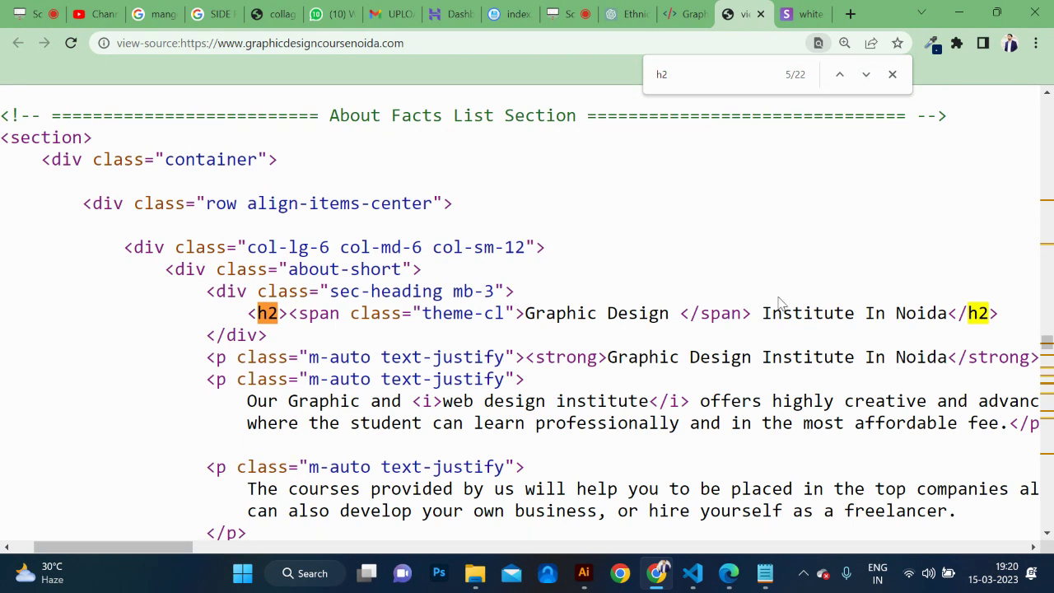
Highlight the 'Graphic Design Institute In Noida' H2 text and the matching bold phrase.
scroll(777, 305, right, 1)
scroll(777, 305, down, 1)
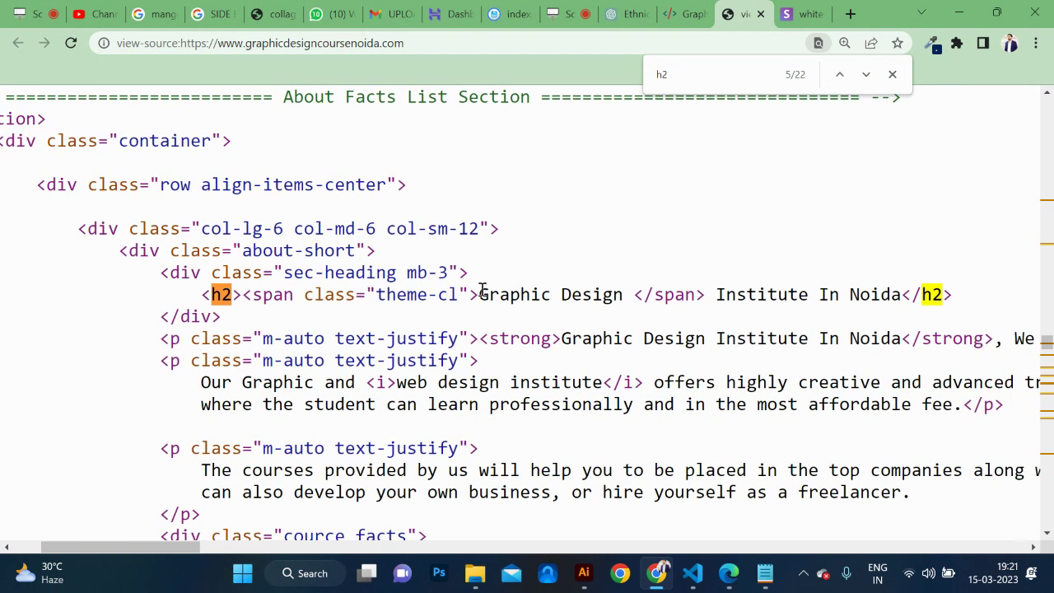
drag(480, 294, 909, 294)
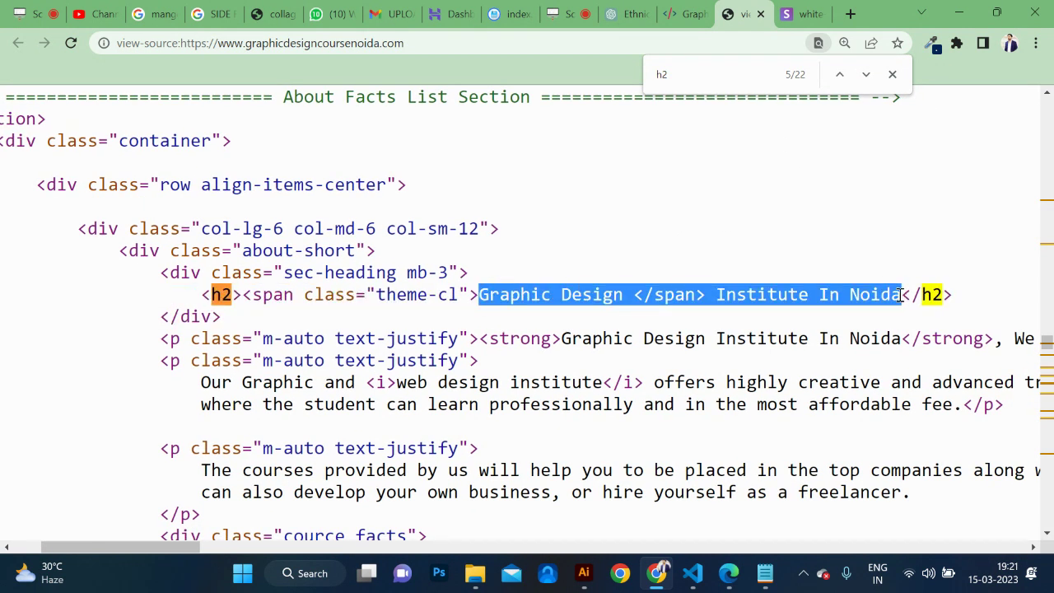
double_click(902, 295)
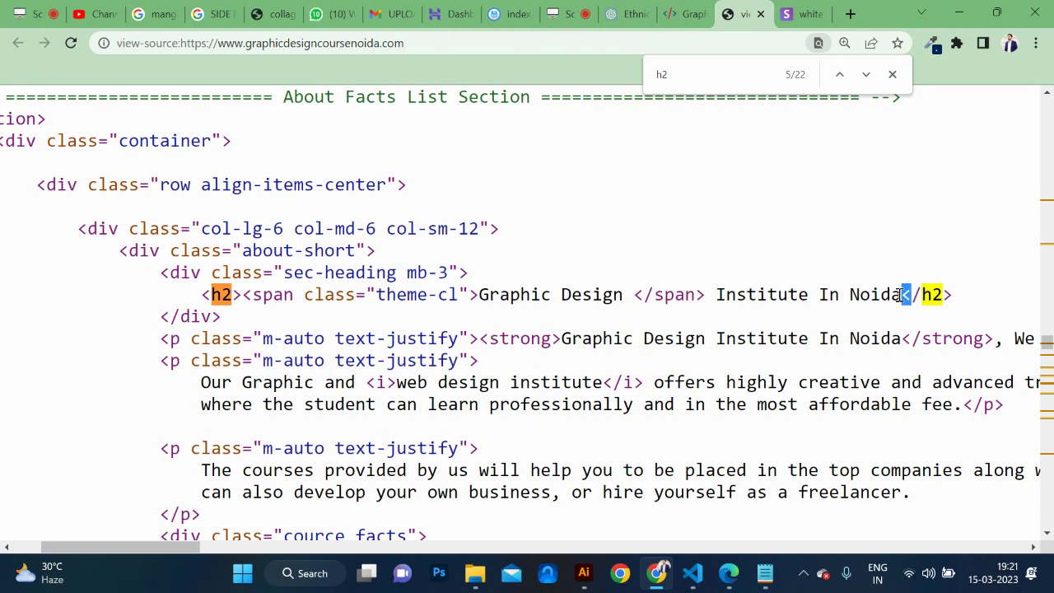
drag(902, 295, 483, 296)
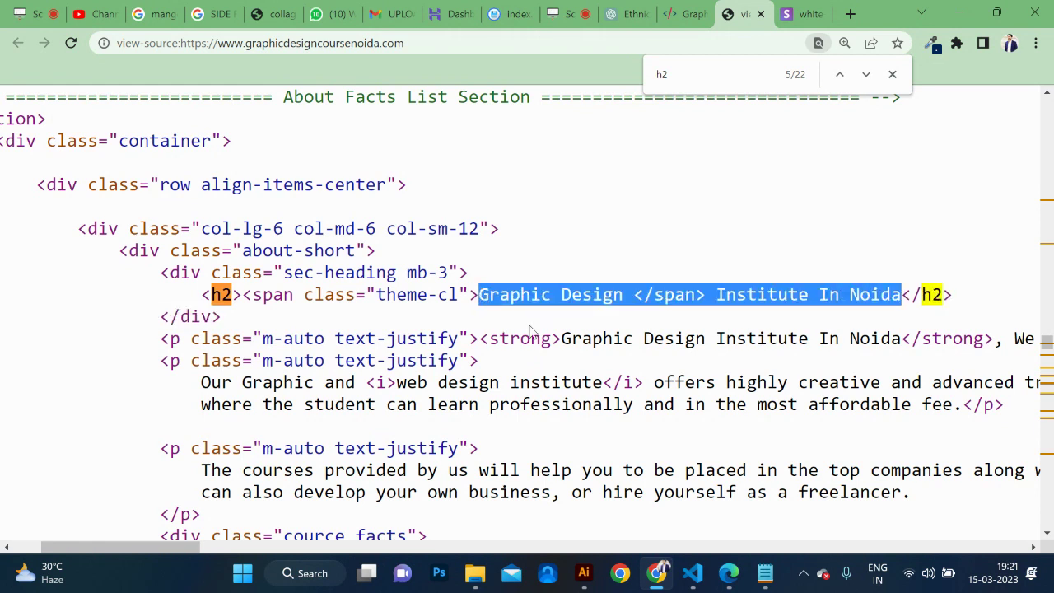
scroll(529, 324, down, 1)
scroll(530, 325, right, 2)
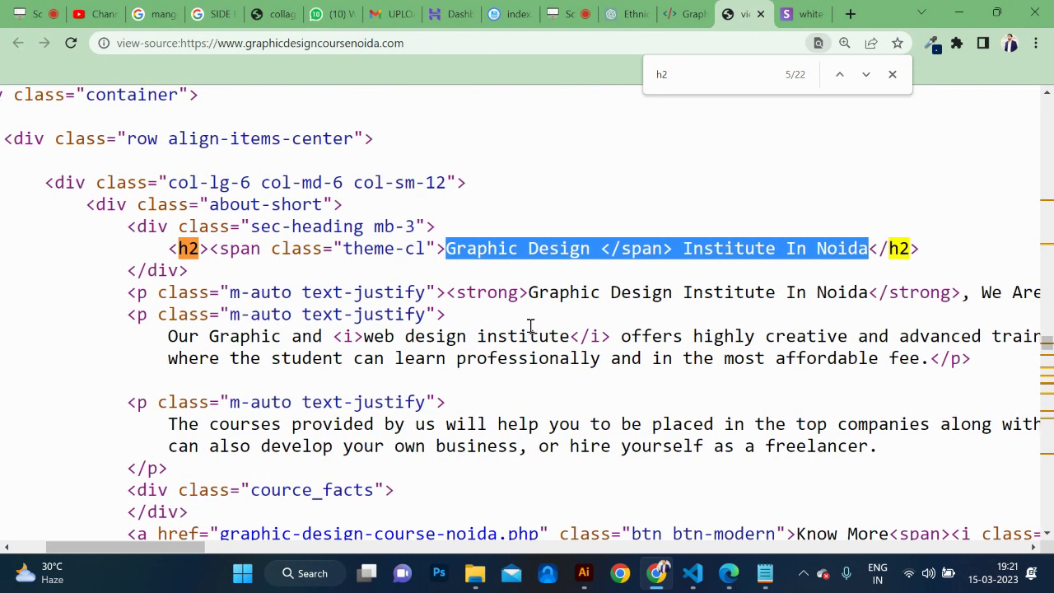
click(658, 251)
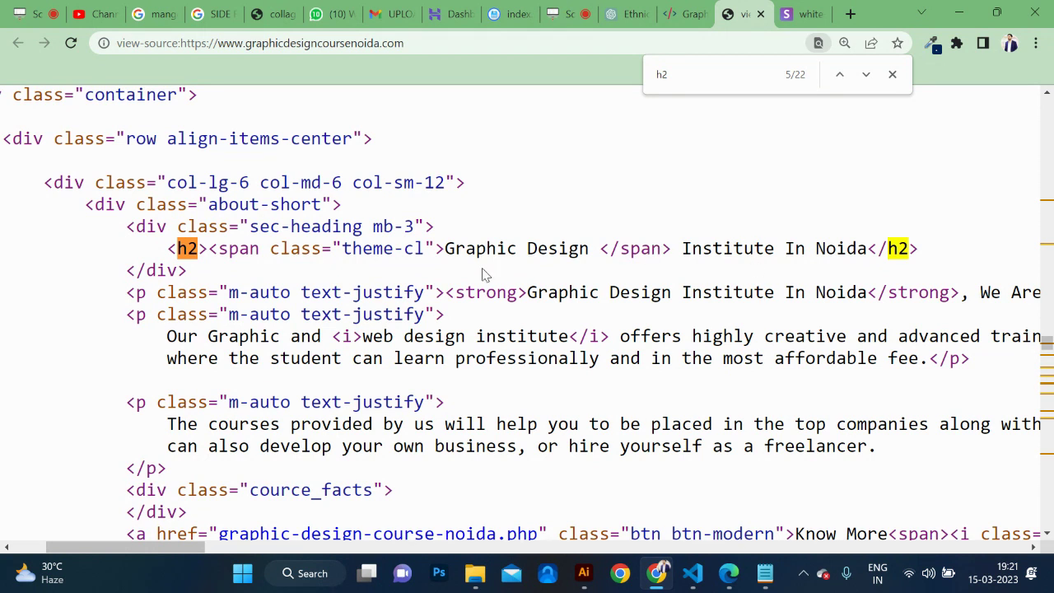
drag(446, 248, 862, 247)
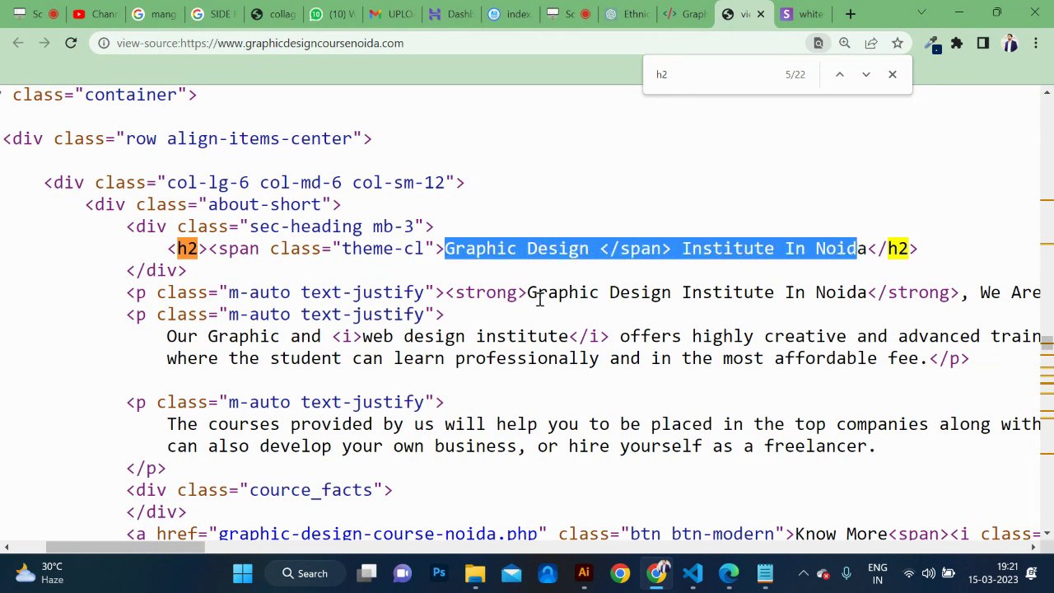
drag(528, 292, 842, 293)
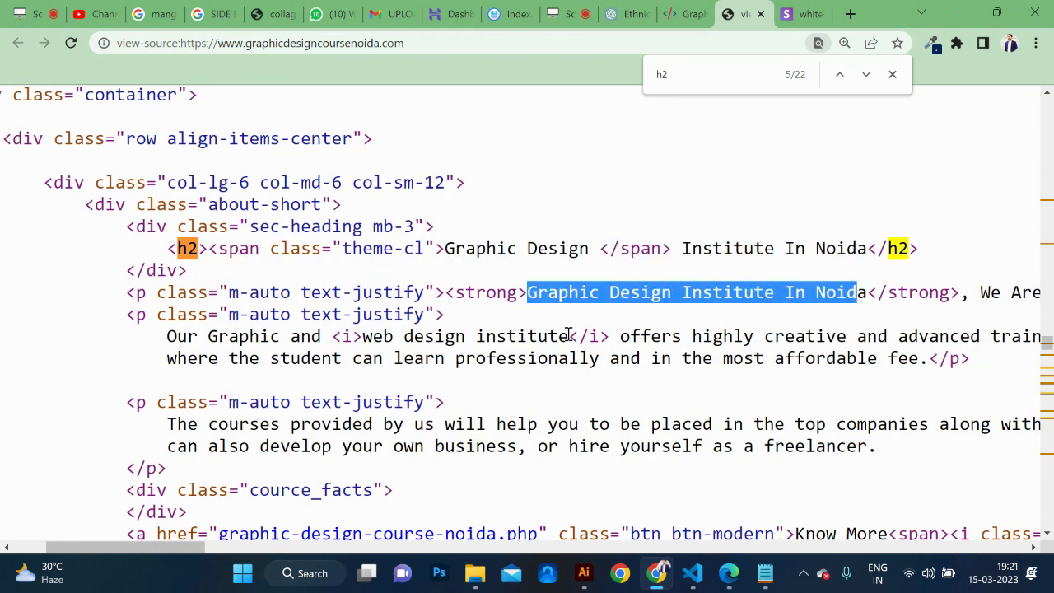
scroll(569, 338, down, 2)
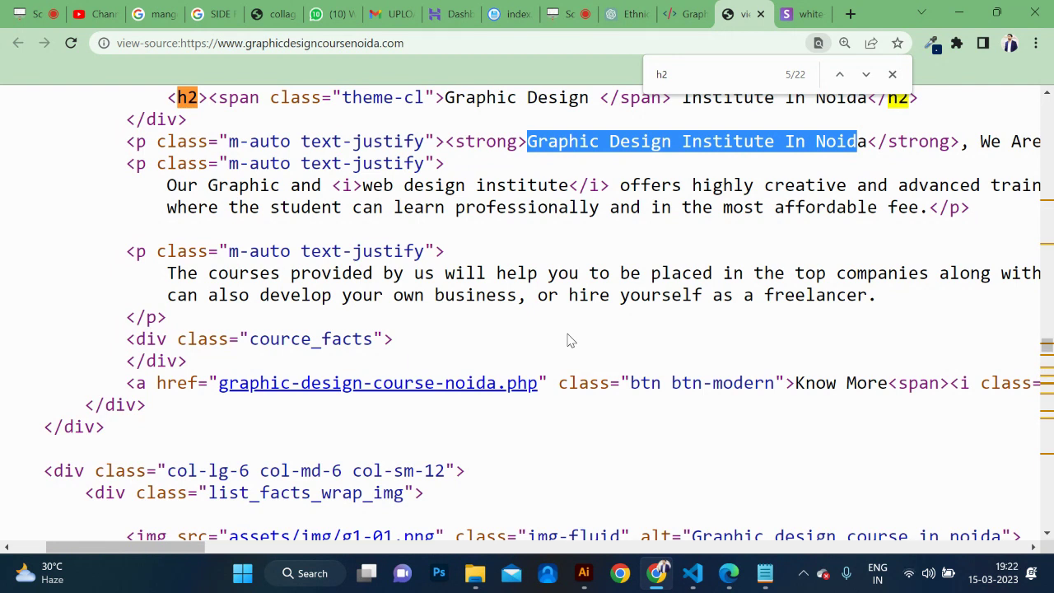
Review the 'Ethnic wear keywords' chat's tips for URL, headings, meta description and alt tags.
click(630, 14)
scroll(532, 263, up, 5)
scroll(532, 264, down, 4)
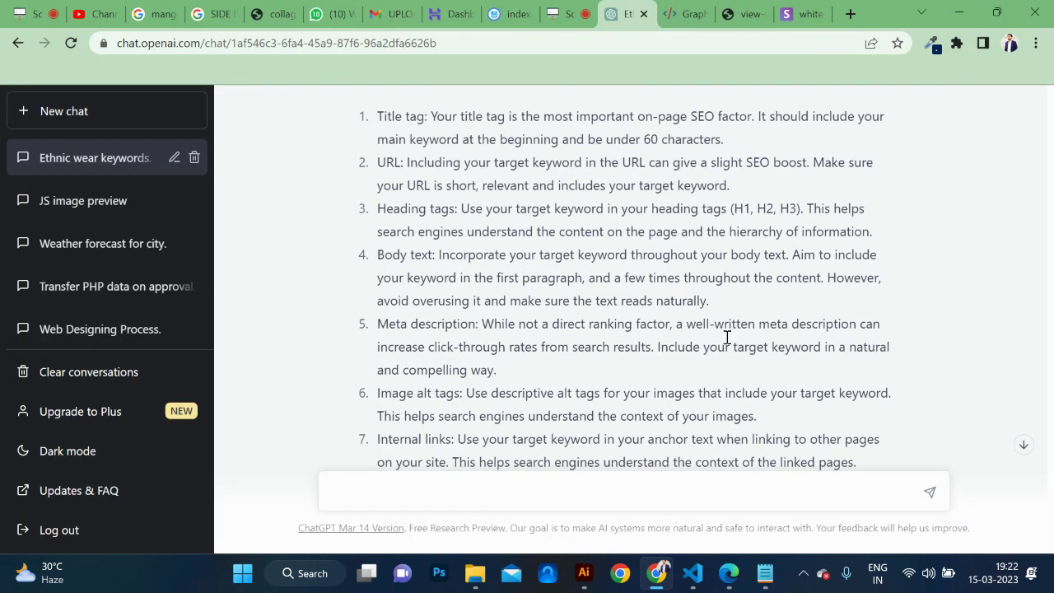
scroll(838, 368, down, 1)
scroll(838, 368, down, 1)
drag(805, 425, 544, 150)
scroll(544, 150, up, 2)
scroll(543, 150, down, 3)
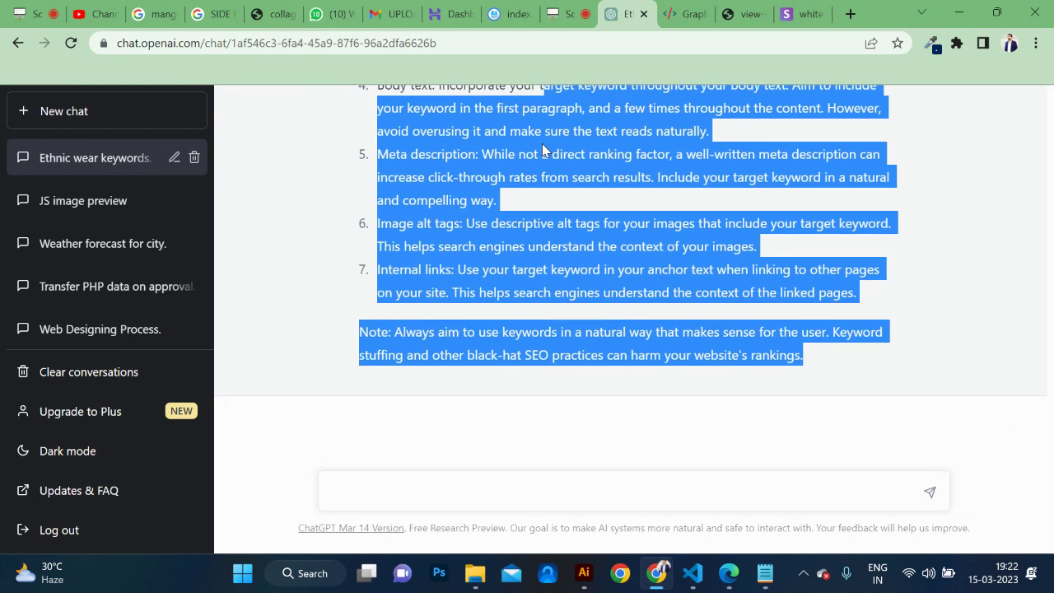
click(412, 482)
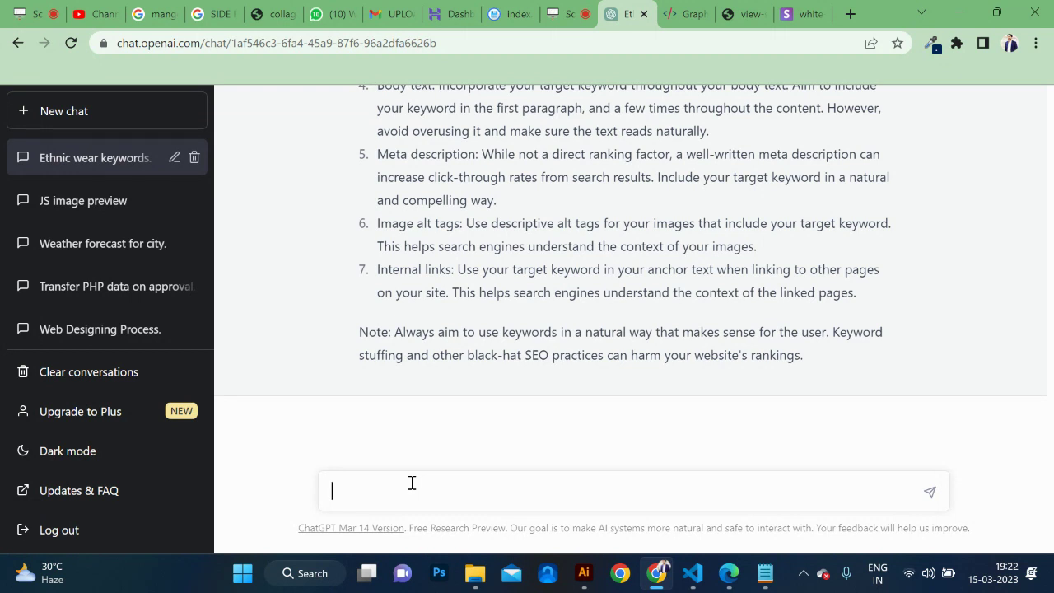
scroll(522, 419, up, 2)
scroll(523, 420, up, 1)
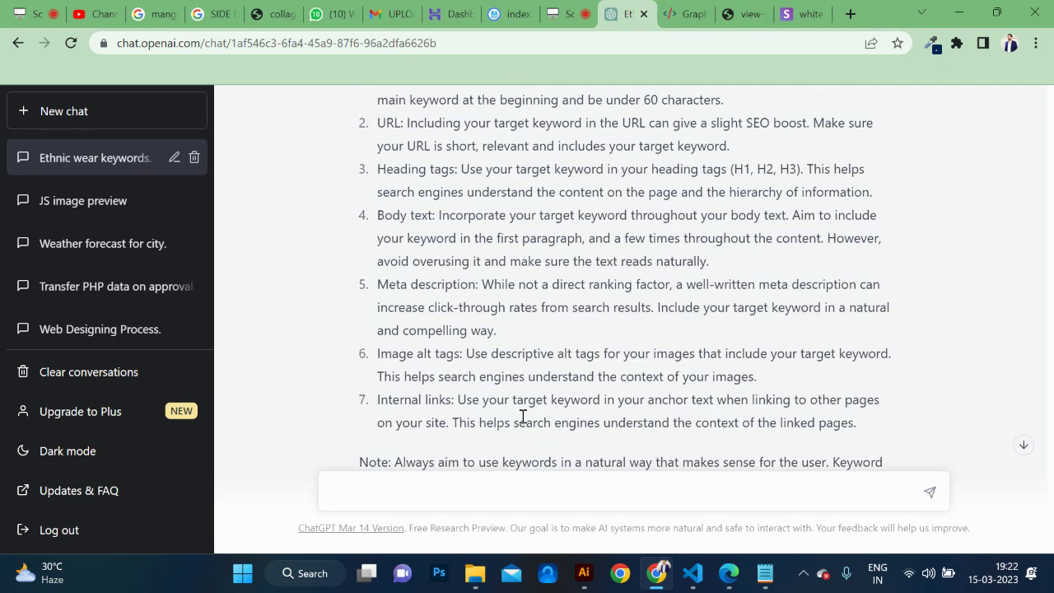
scroll(522, 420, down, 3)
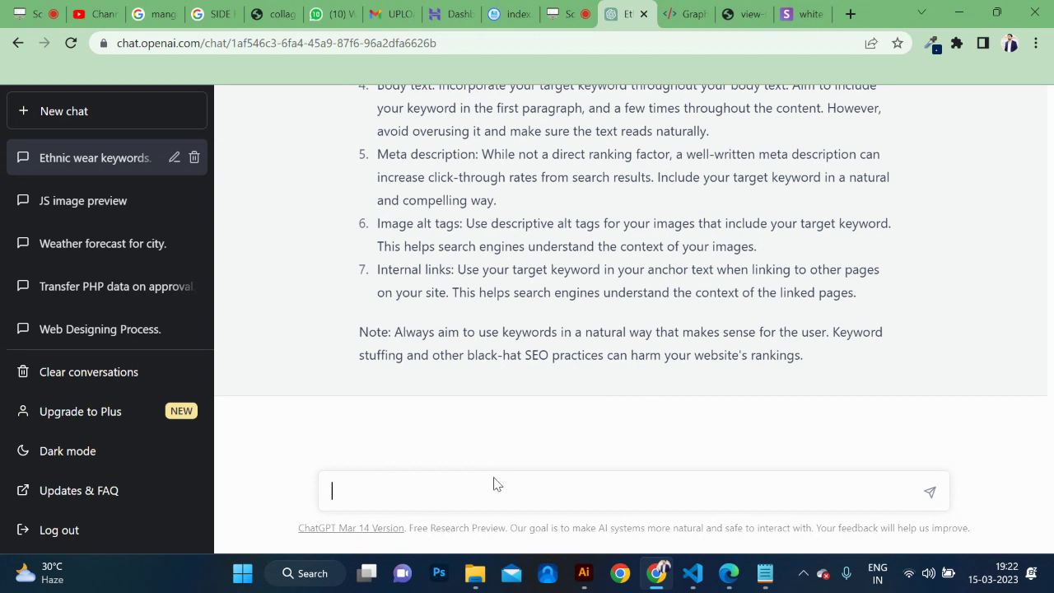
Ask ChatGPT to 'Create content for graphic design course' and select the reply's opening.
text(Create content for graphic d)
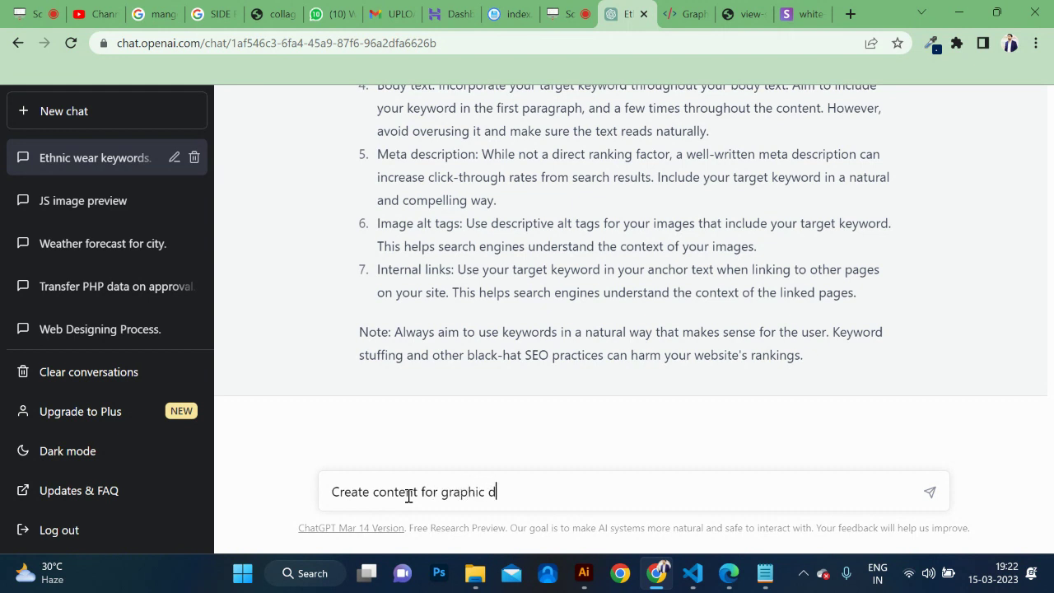
text(esign course)
key(Return)
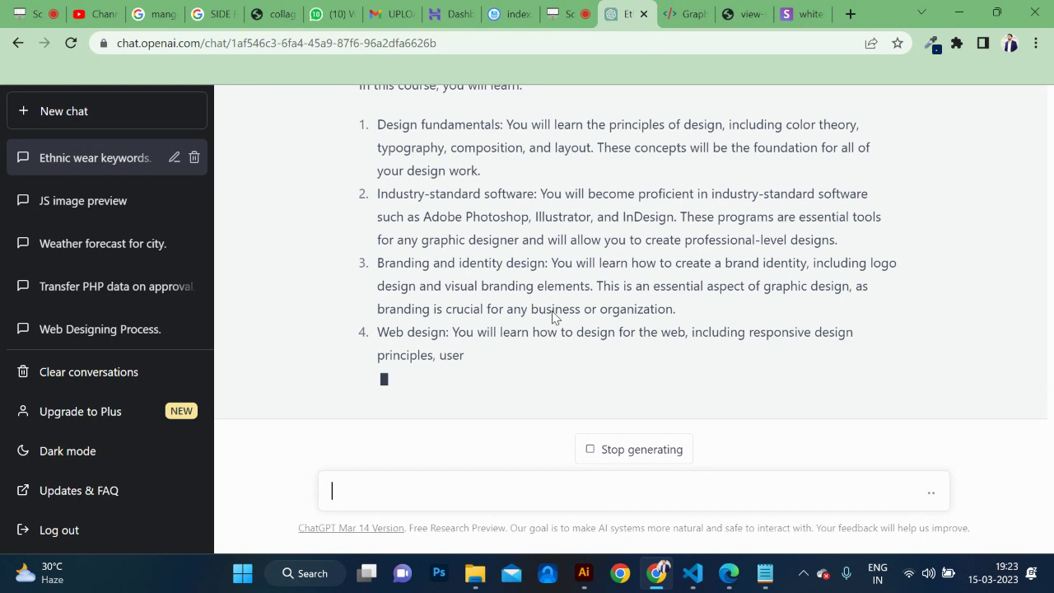
scroll(553, 313, up, 3)
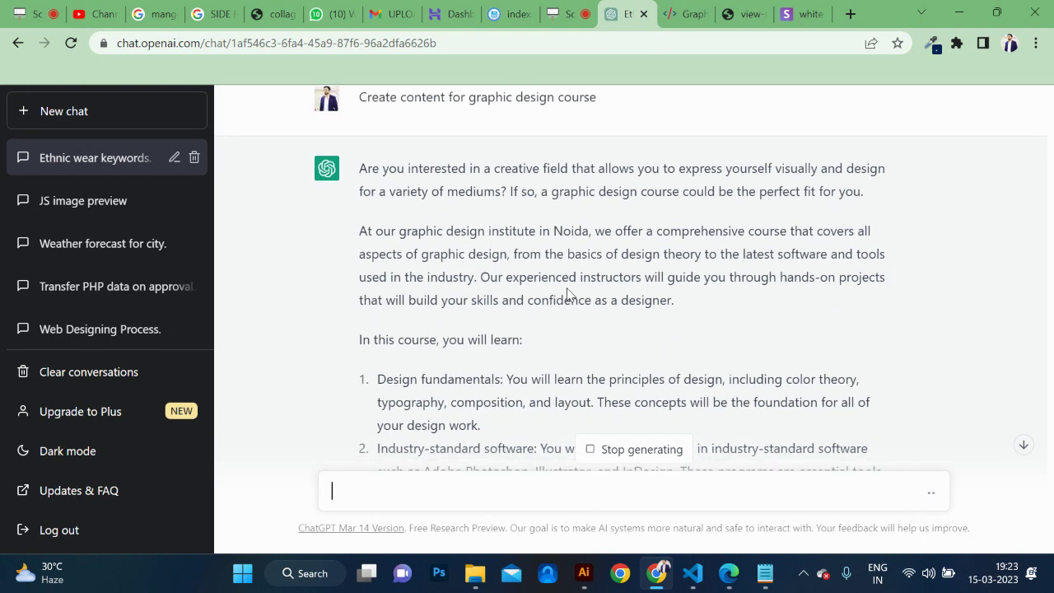
drag(359, 168, 767, 401)
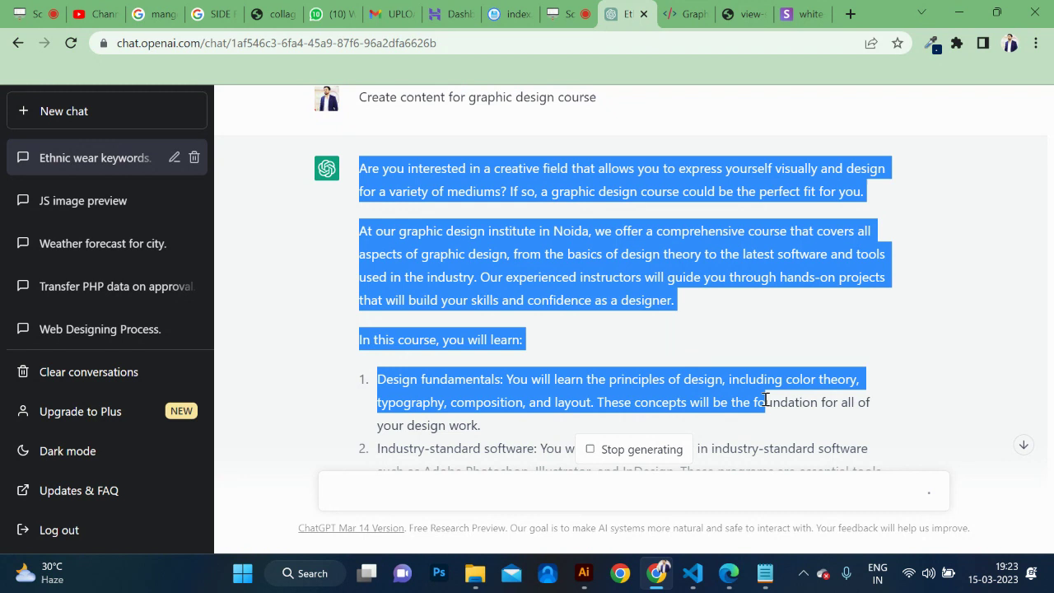
Scroll through the generated course write-up and select its text.
scroll(766, 402, down, 6)
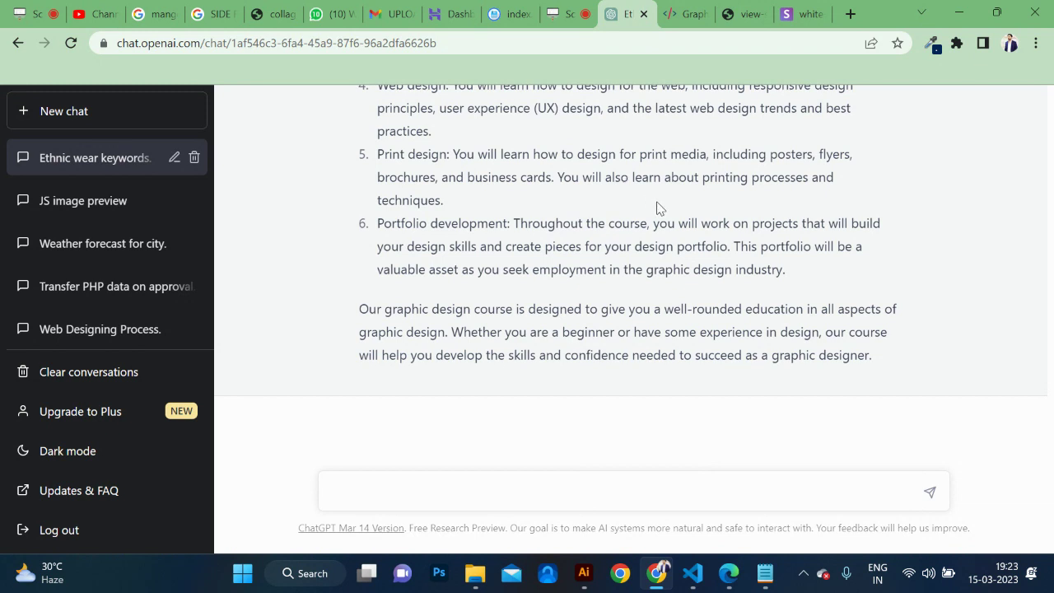
scroll(662, 210, up, 5)
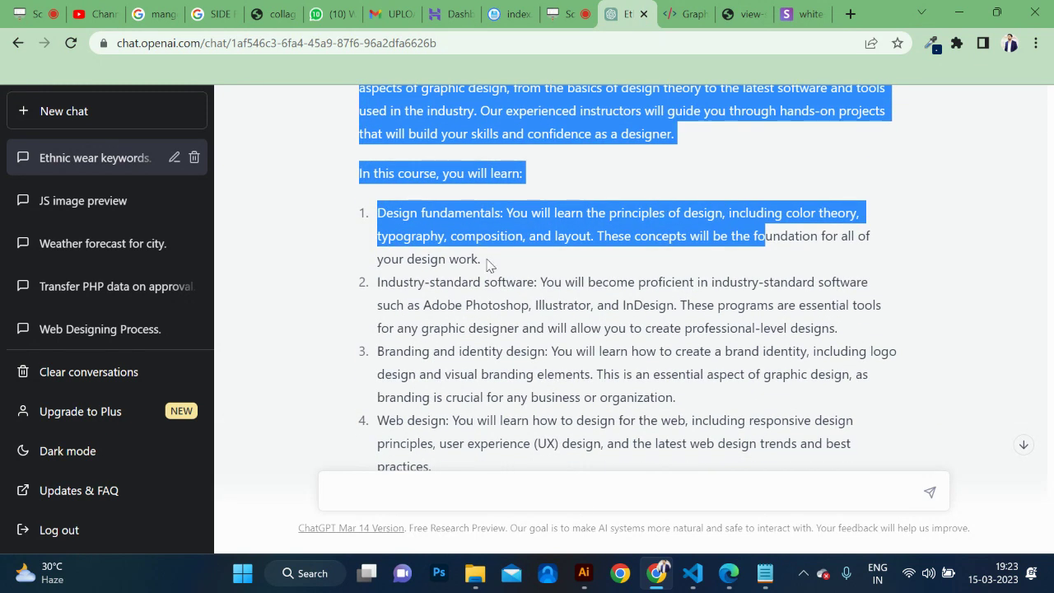
scroll(495, 272, up, 2)
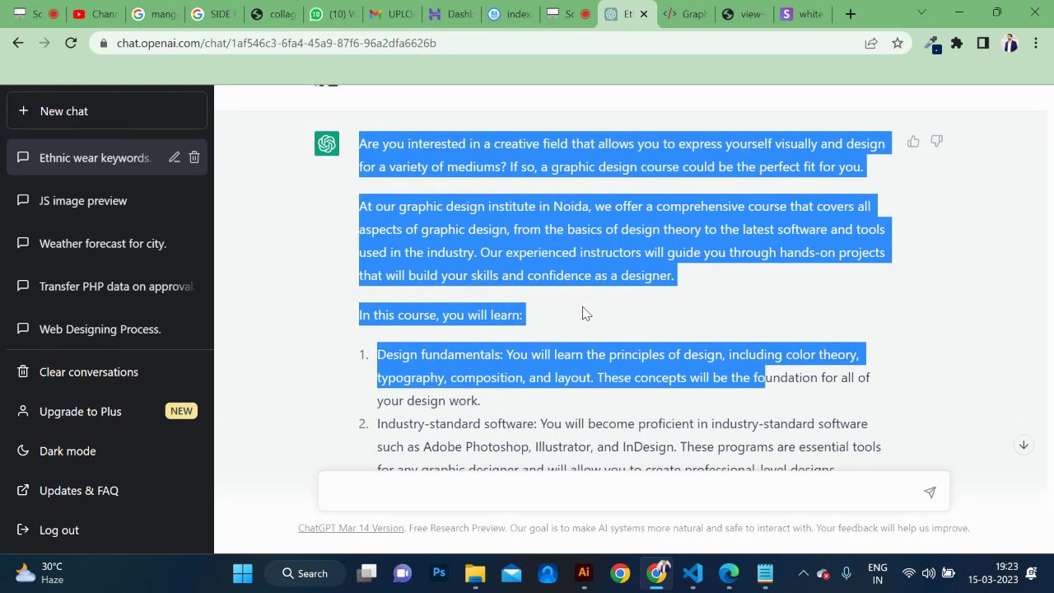
scroll(583, 311, down, 1)
scroll(583, 312, down, 4)
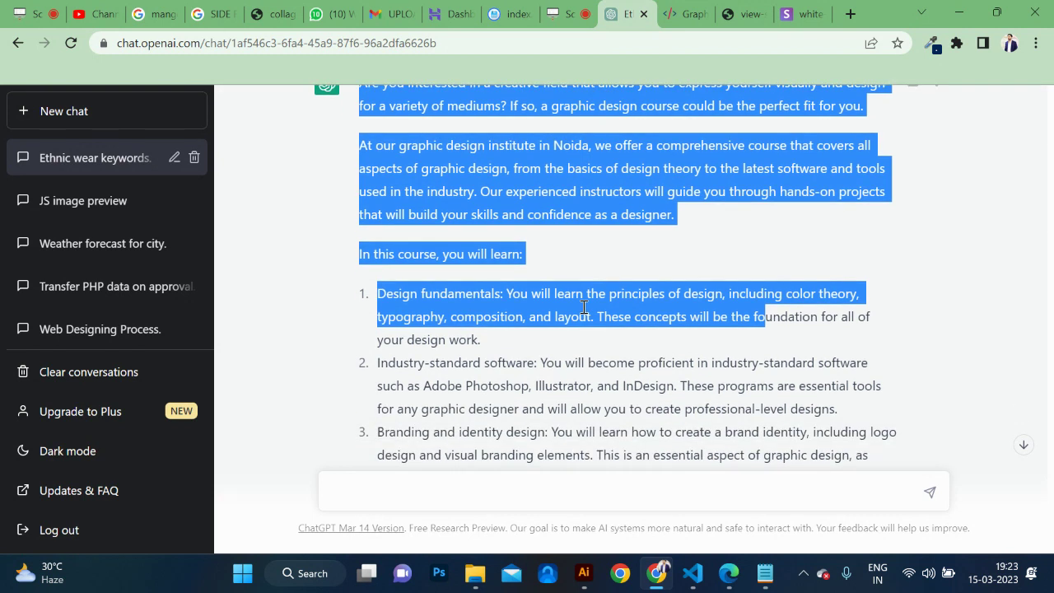
scroll(583, 308, down, 2)
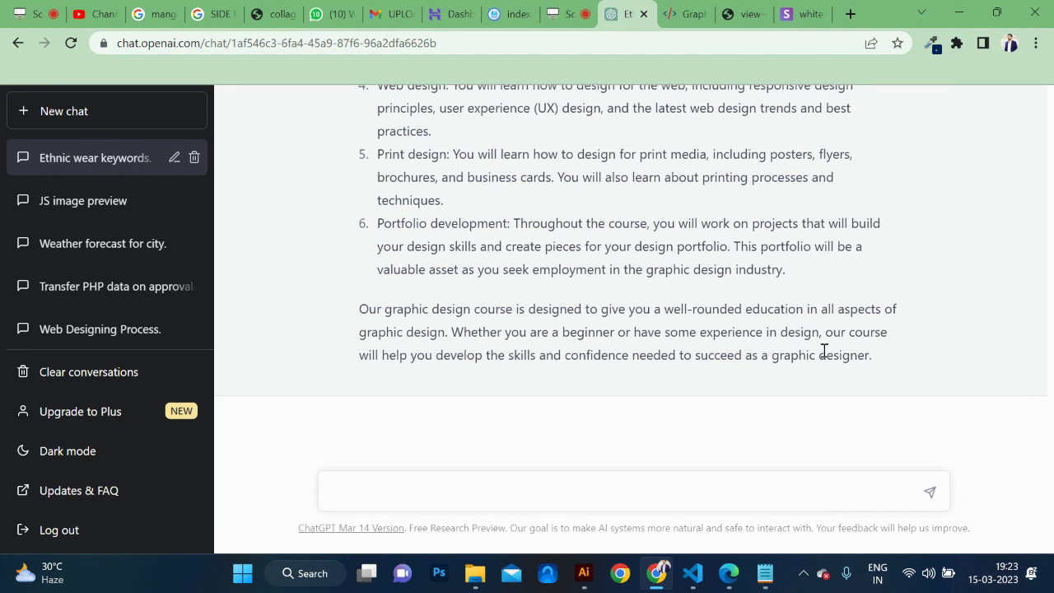
drag(874, 363, 351, 206)
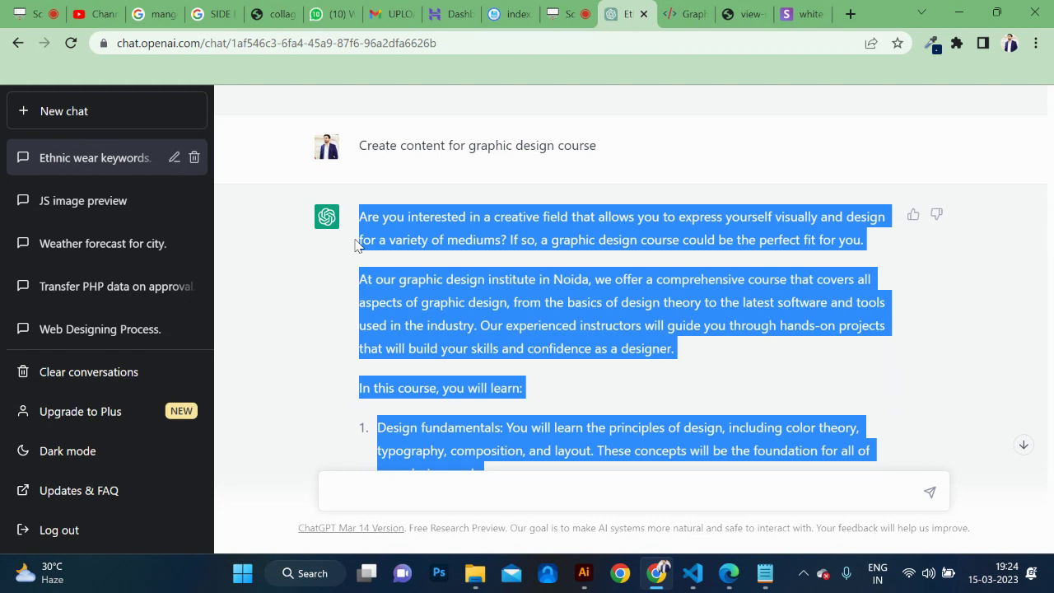
Scroll the ChatGPT chat back up to the ethnic wear keyword list, then go to YouTube Studio.
click(690, 13)
click(612, 13)
scroll(505, 258, up, 4)
scroll(505, 258, up, 6)
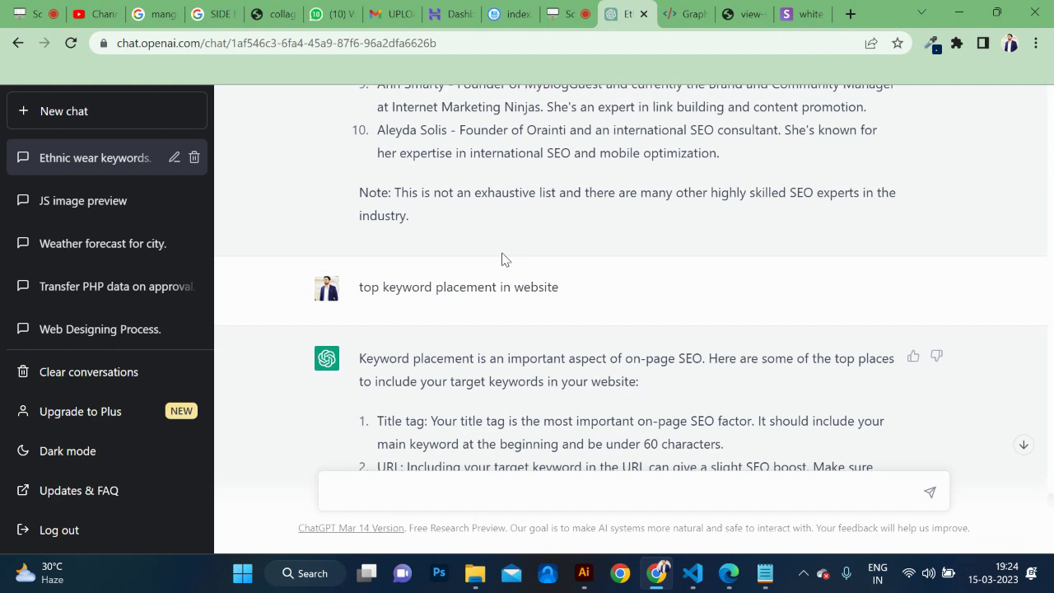
scroll(324, 162, up, 10)
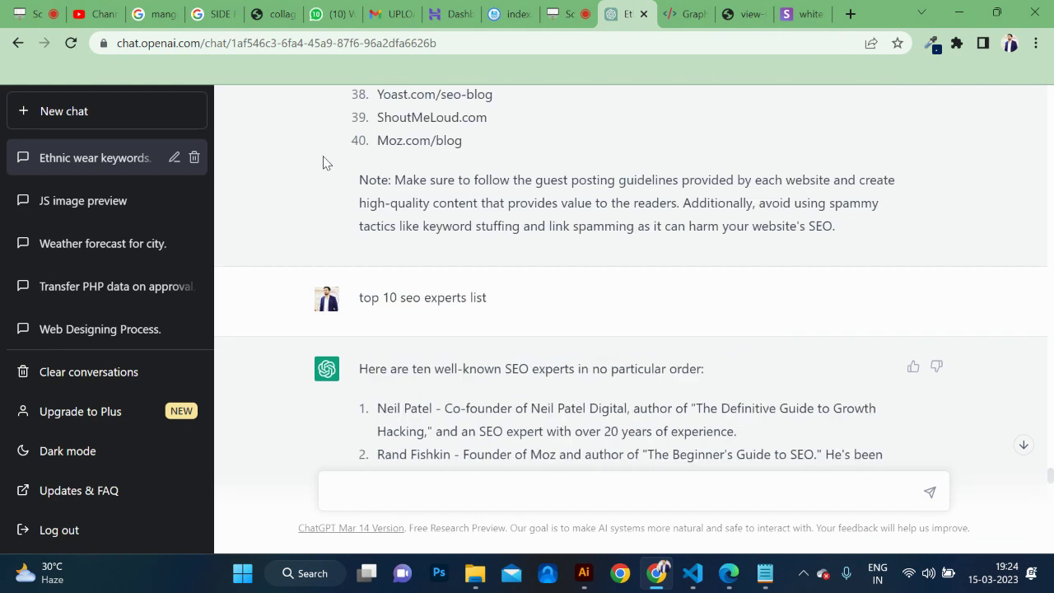
scroll(323, 163, up, 20)
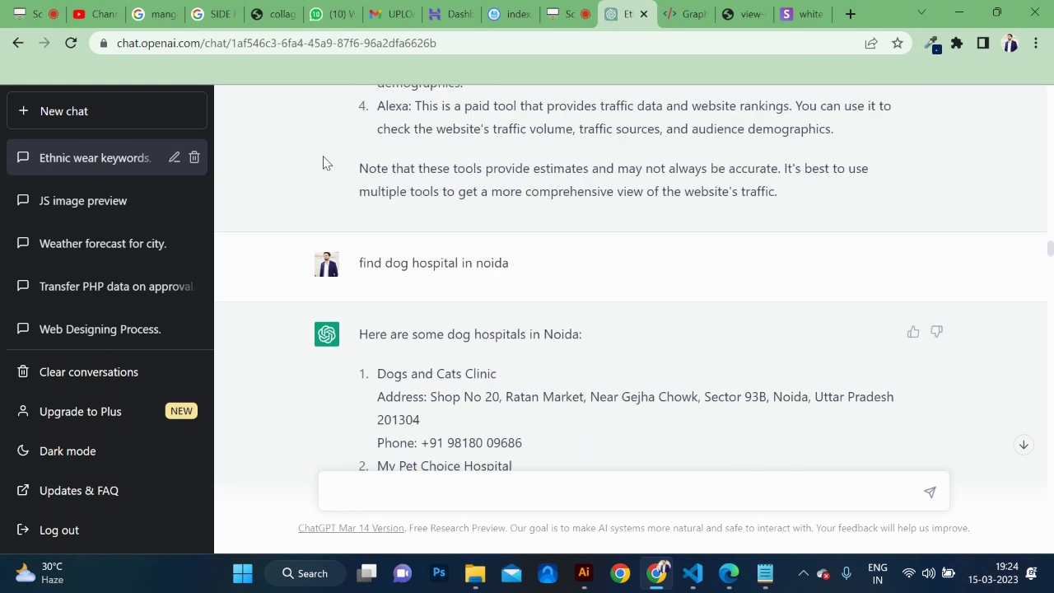
scroll(323, 163, up, 15)
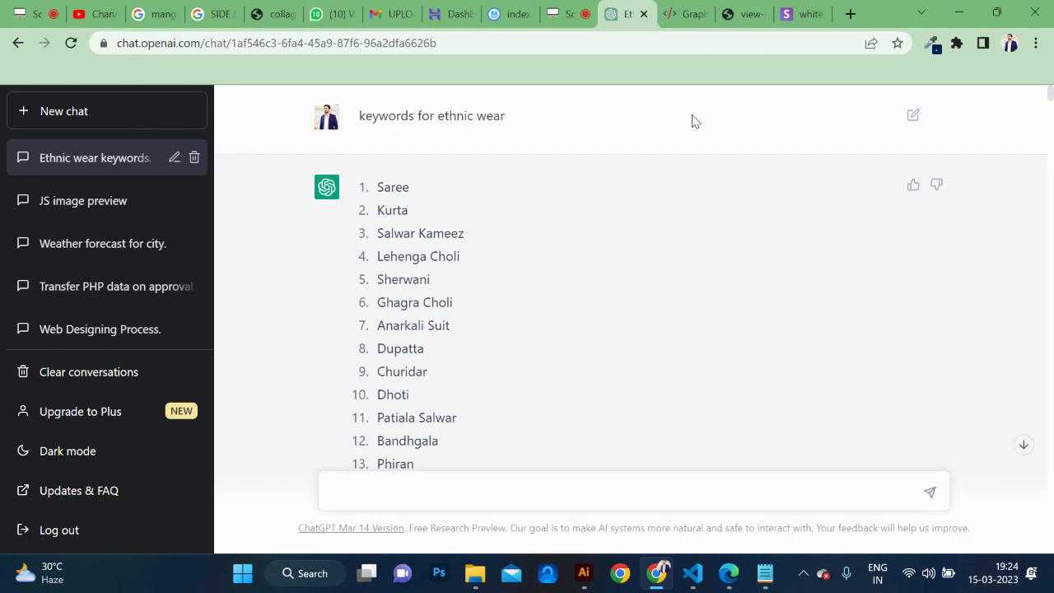
click(85, 14)
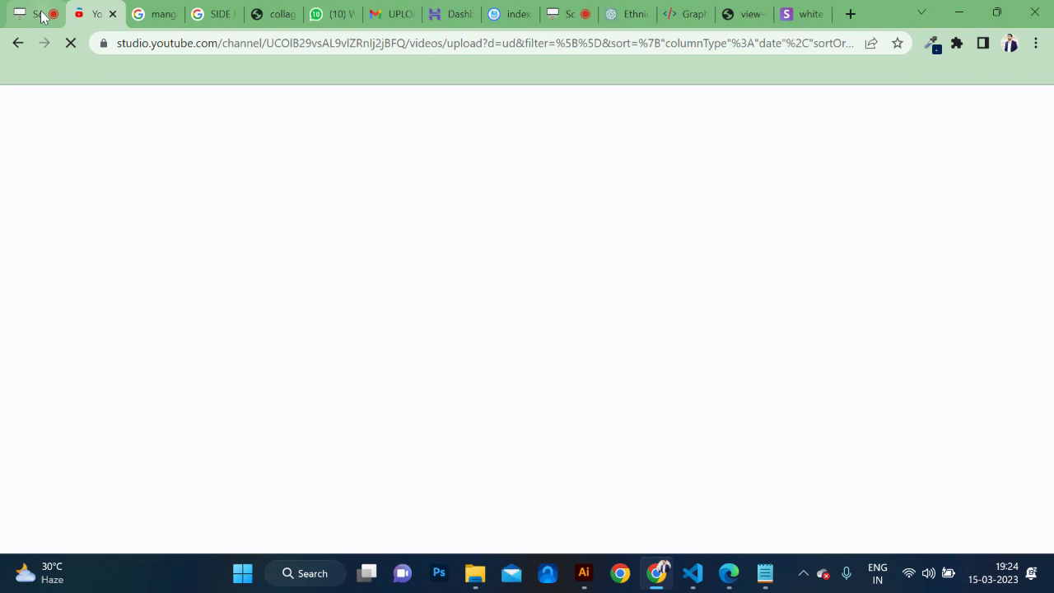
Dismiss the ScreenApp feedback request and download the 35:55 recording.
click(41, 14)
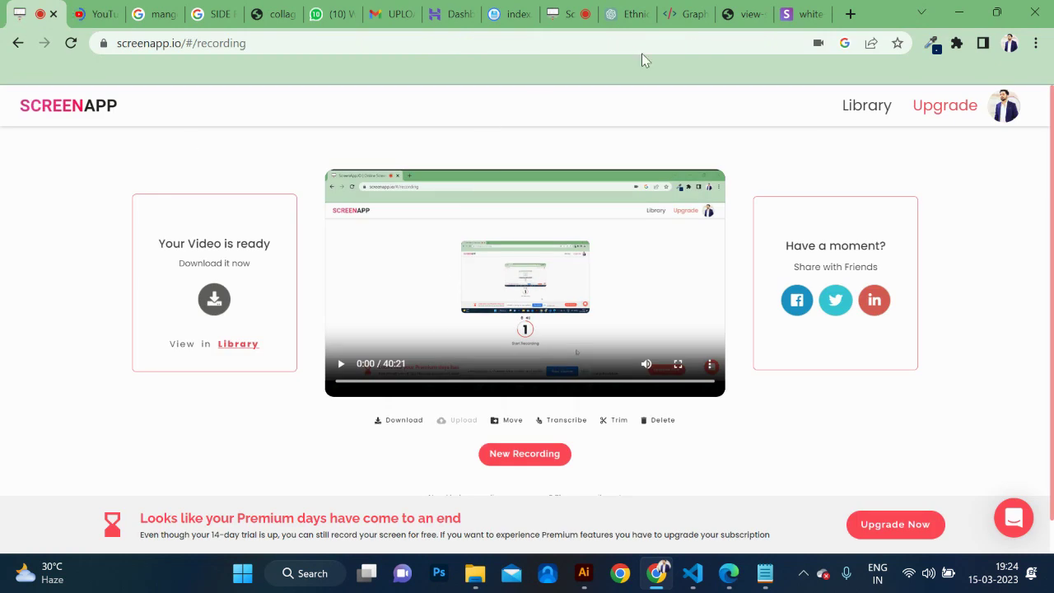
click(567, 14)
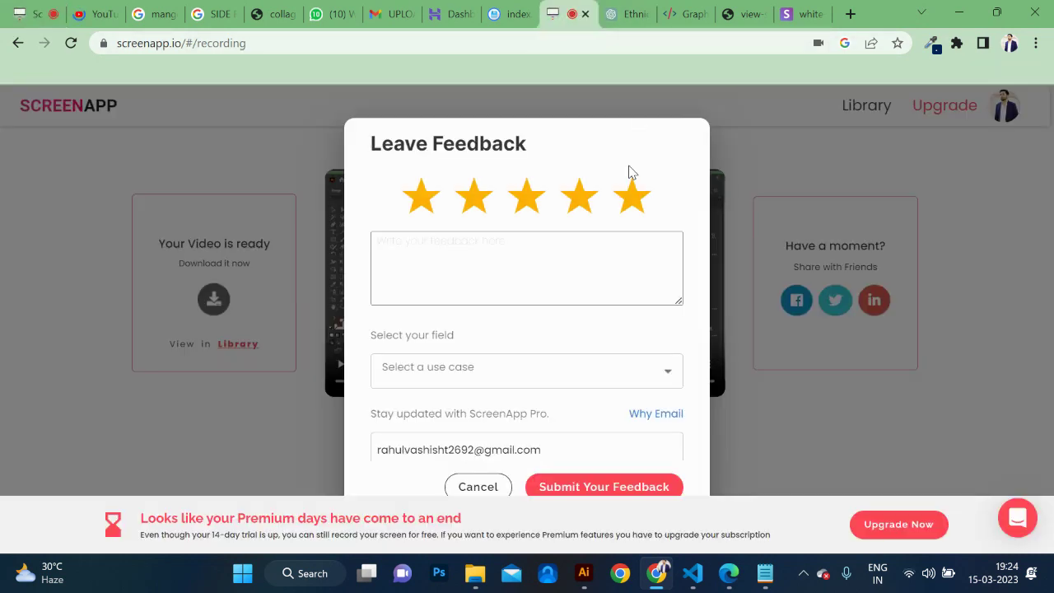
click(478, 487)
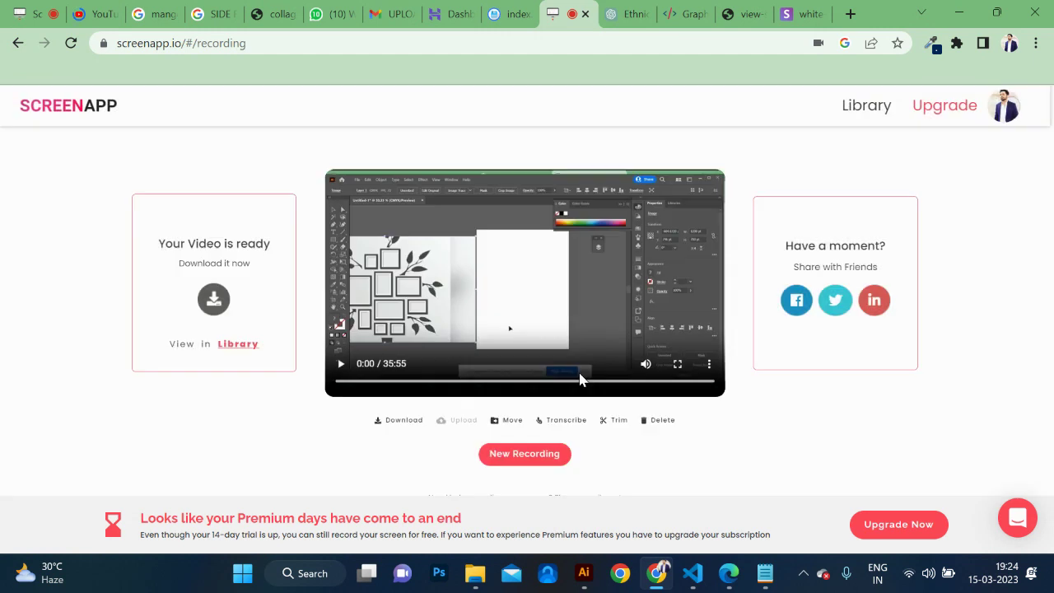
click(709, 363)
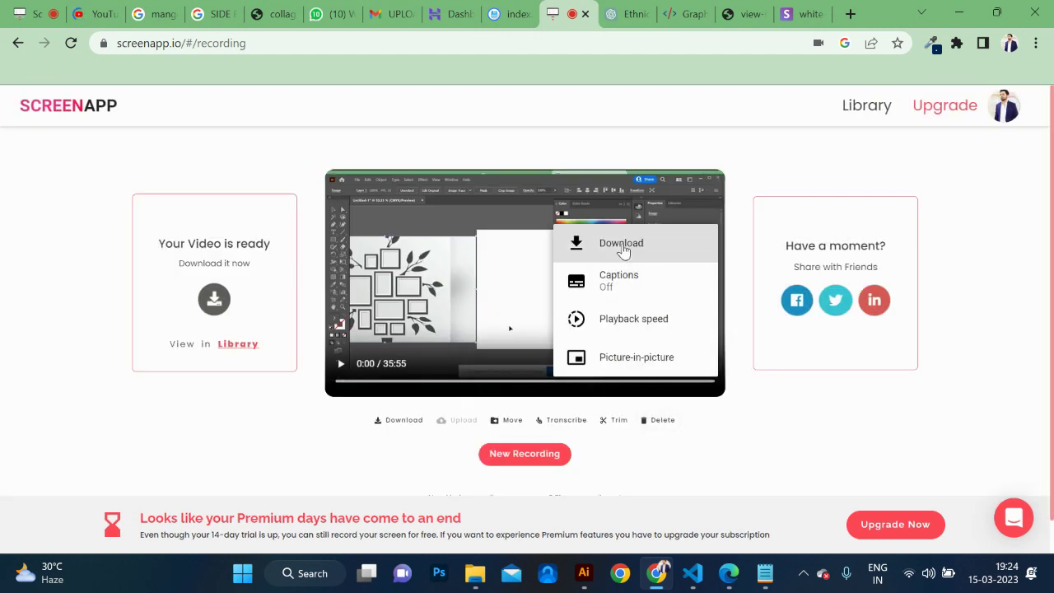
click(623, 245)
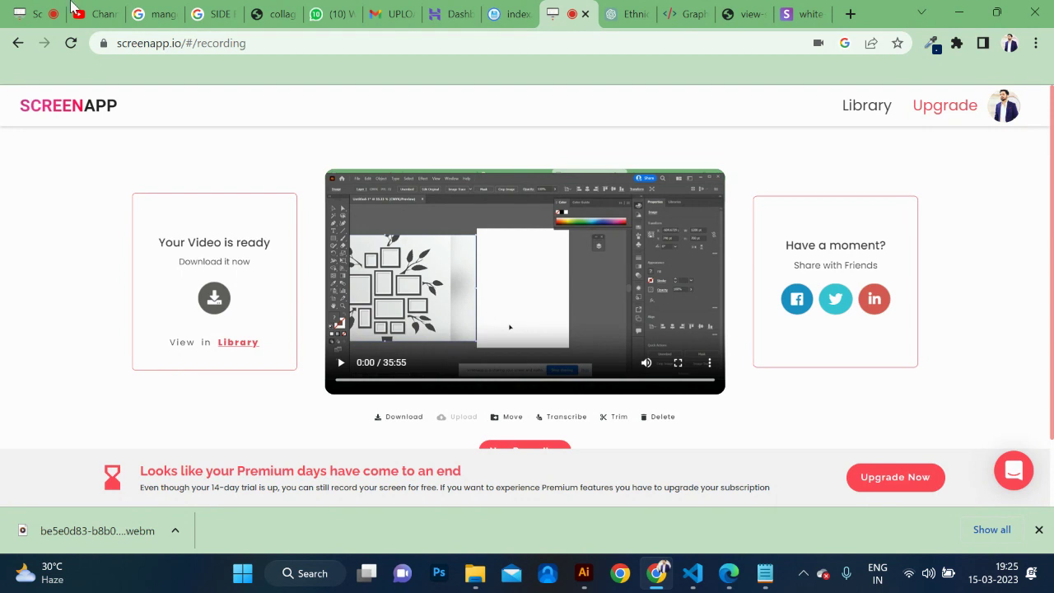
Download the 40:21 recording, then return to the live recording window.
click(29, 14)
click(342, 364)
click(393, 380)
click(447, 381)
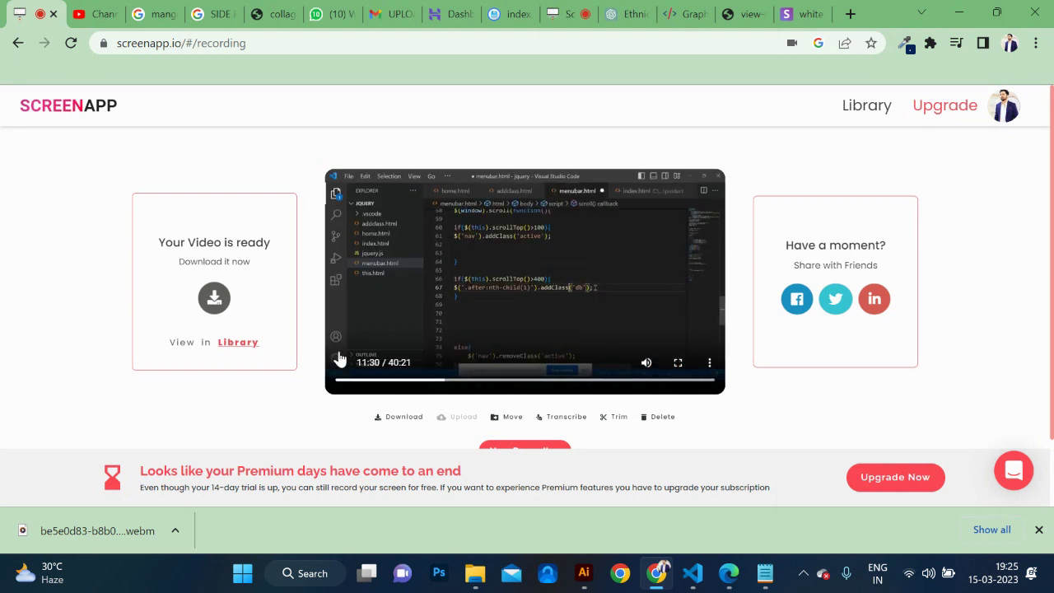
click(340, 363)
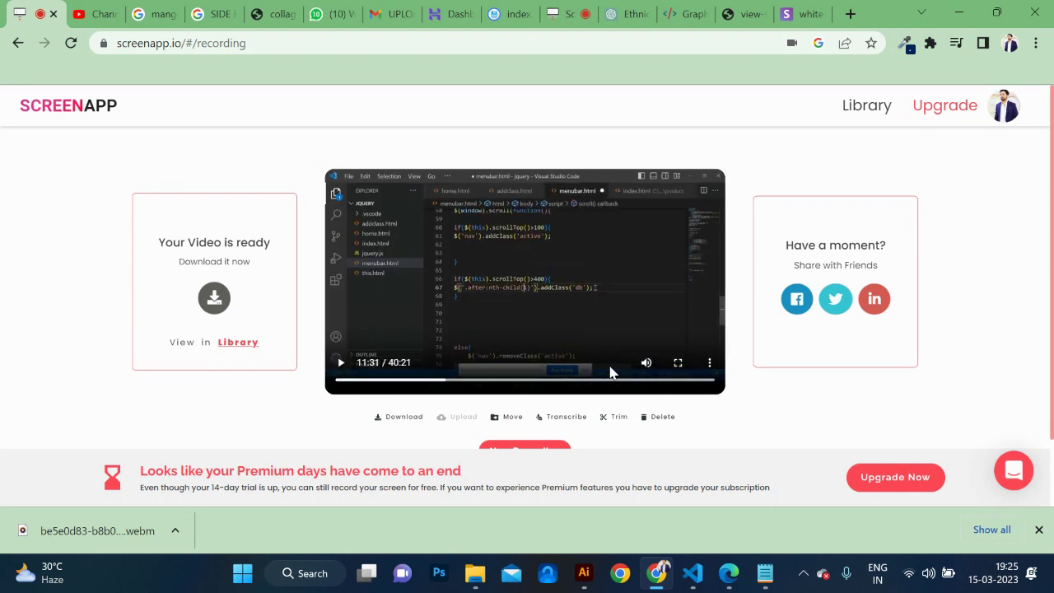
click(710, 364)
click(647, 250)
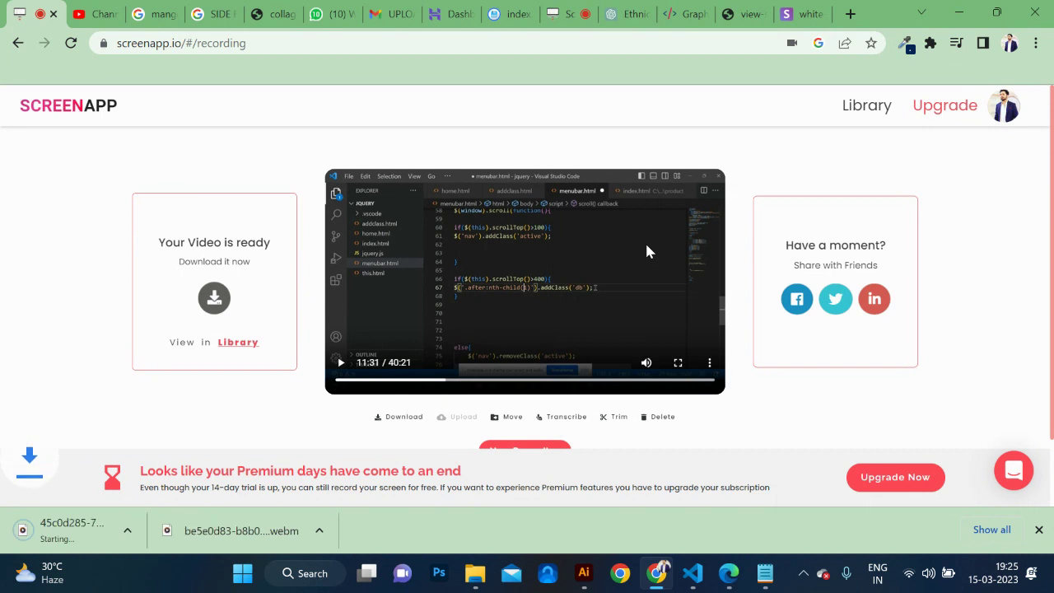
key(alt+Tab)
key(alt+Tab)
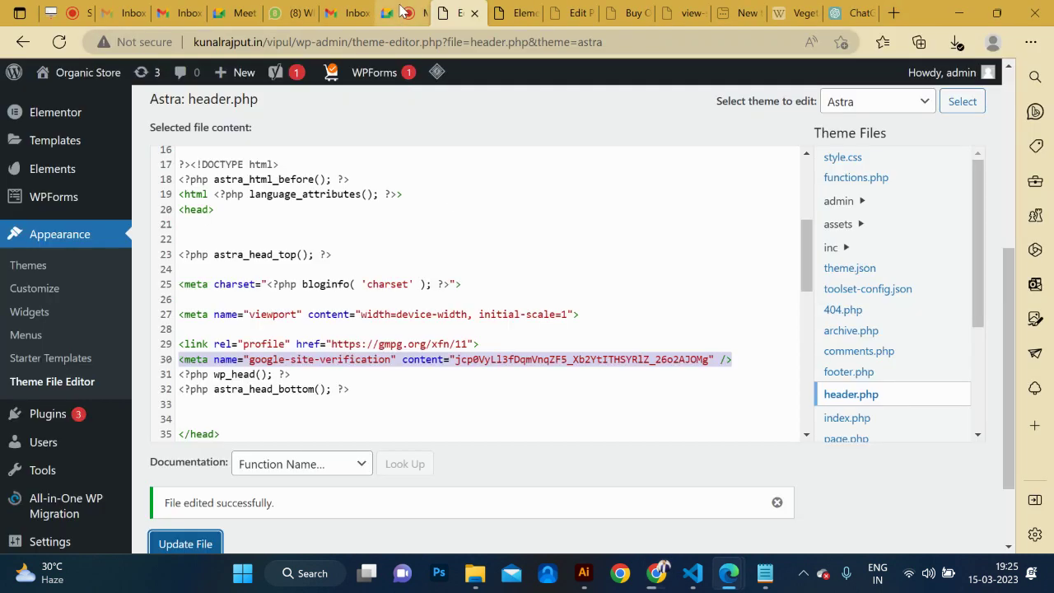
click(401, 10)
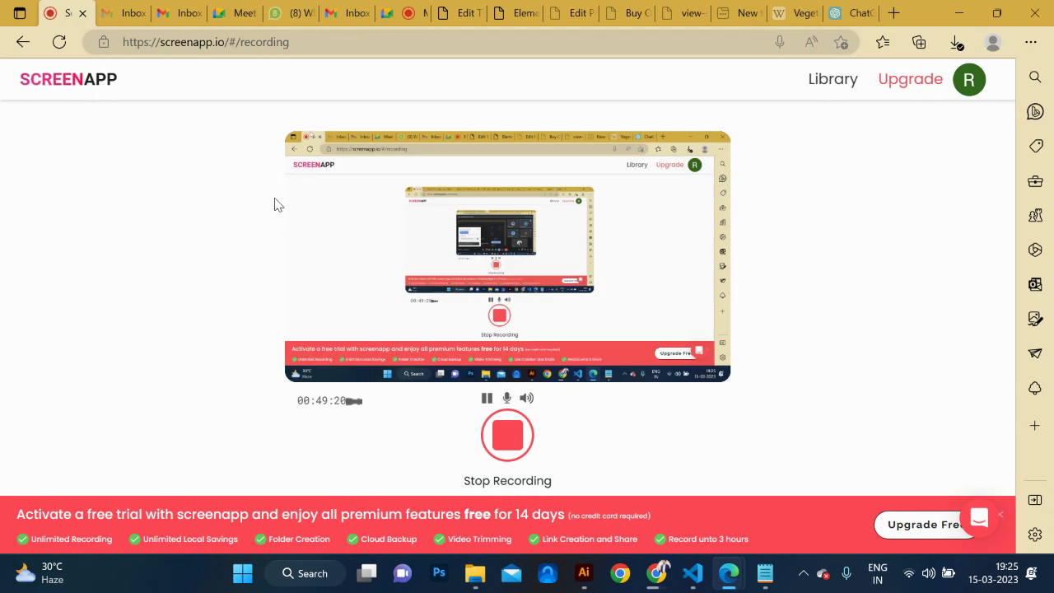